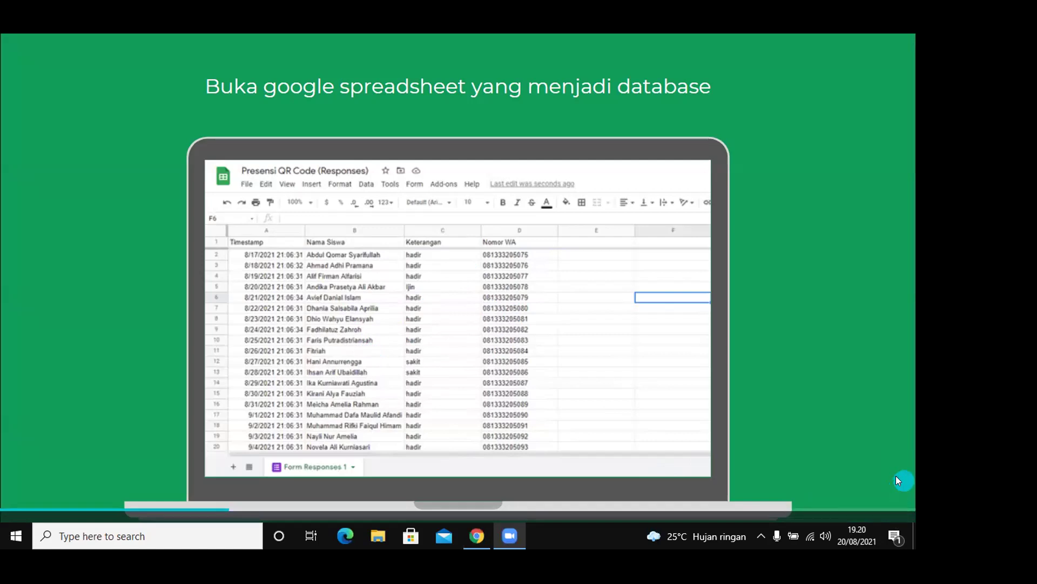
Step: Advance the Canva slideshow to slide 8, on opening the database spreadsheet, and exit full screen
click(843, 448)
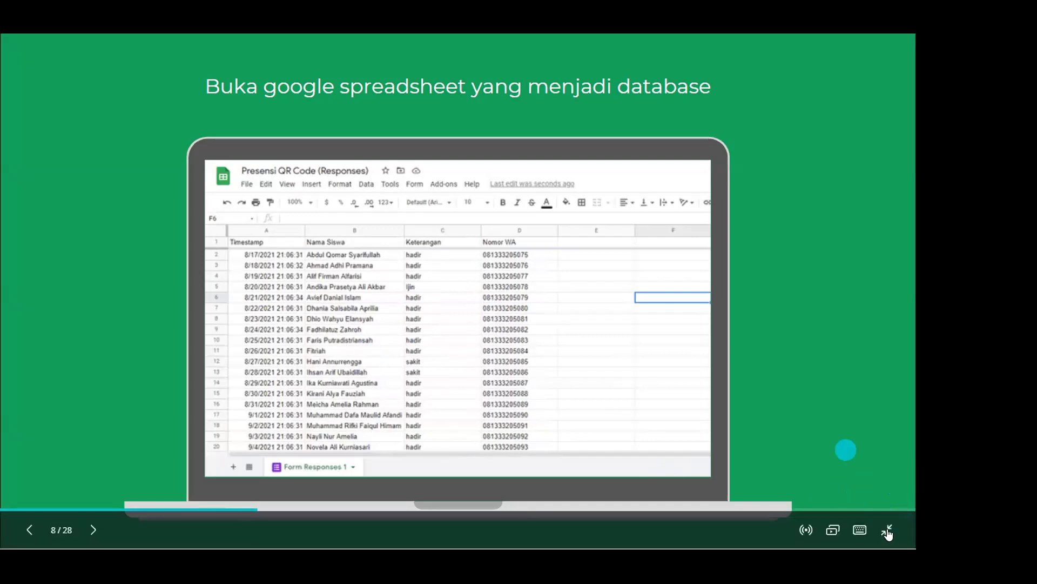
click(886, 528)
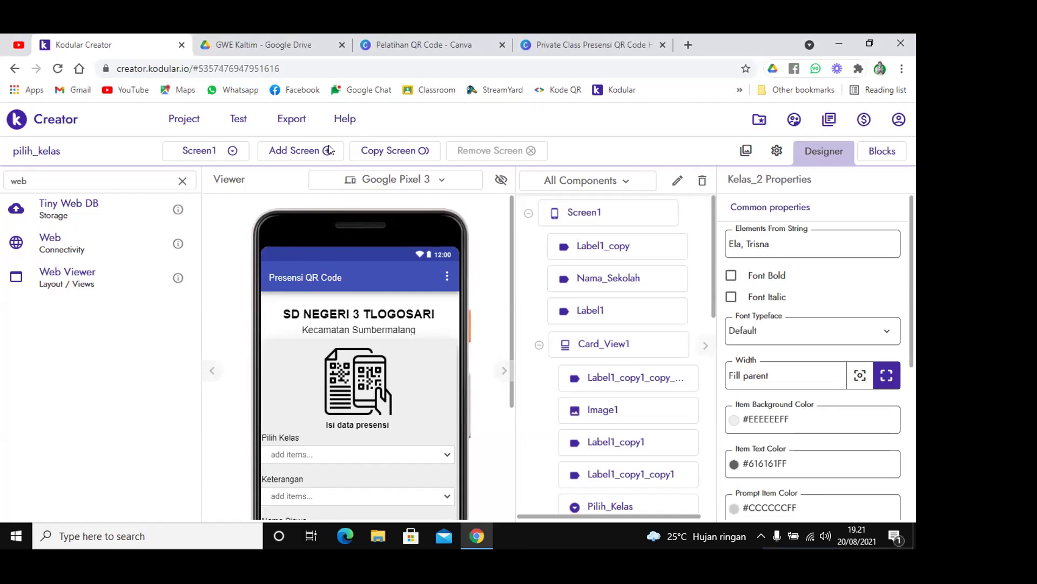
Step: Go from My Drive through Pelatihan Premium › Materi Hari Pertama and open the Presensi QR Code form
click(272, 38)
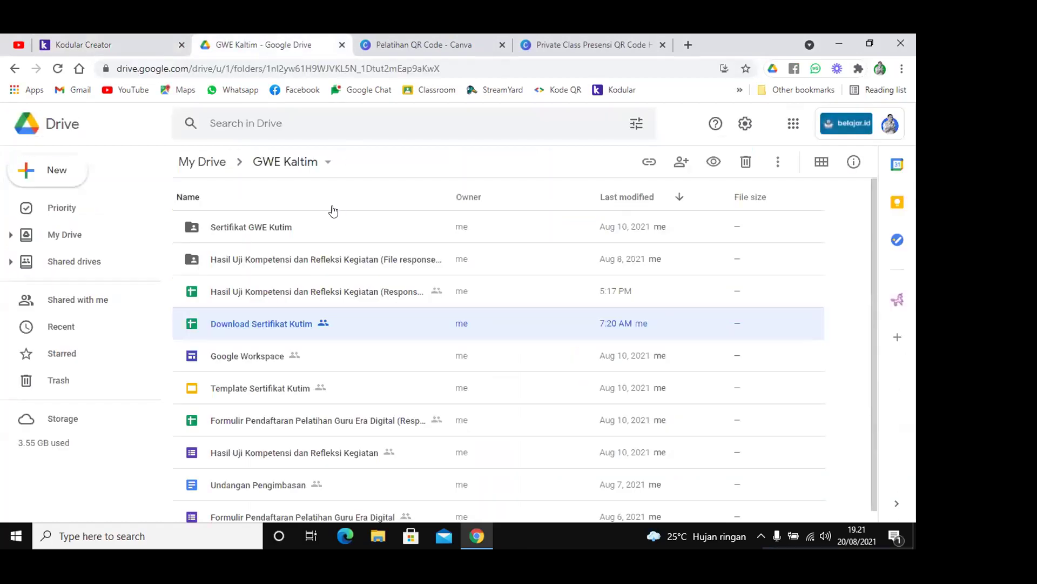
click(207, 169)
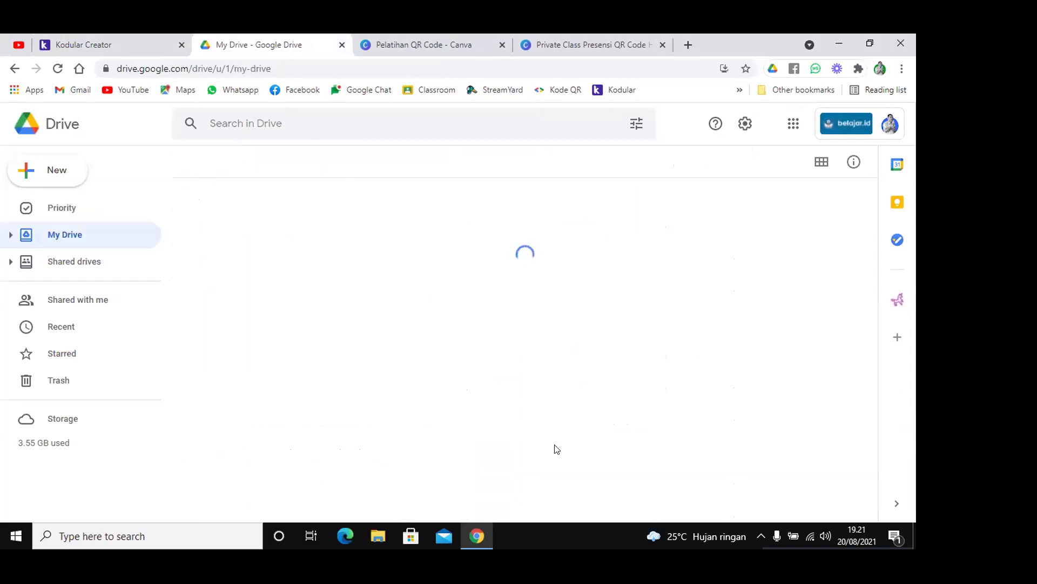
click(758, 539)
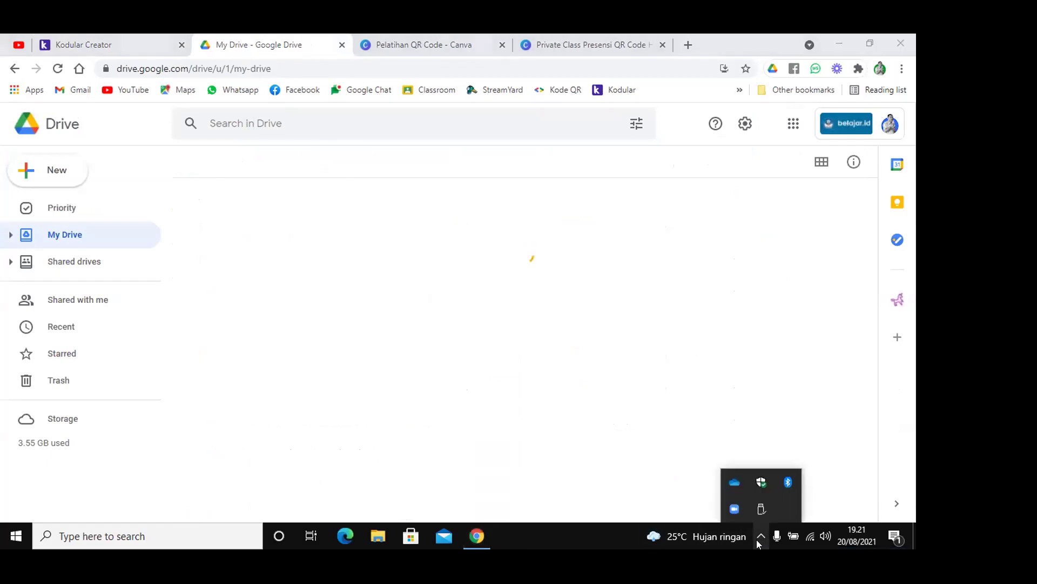
click(758, 537)
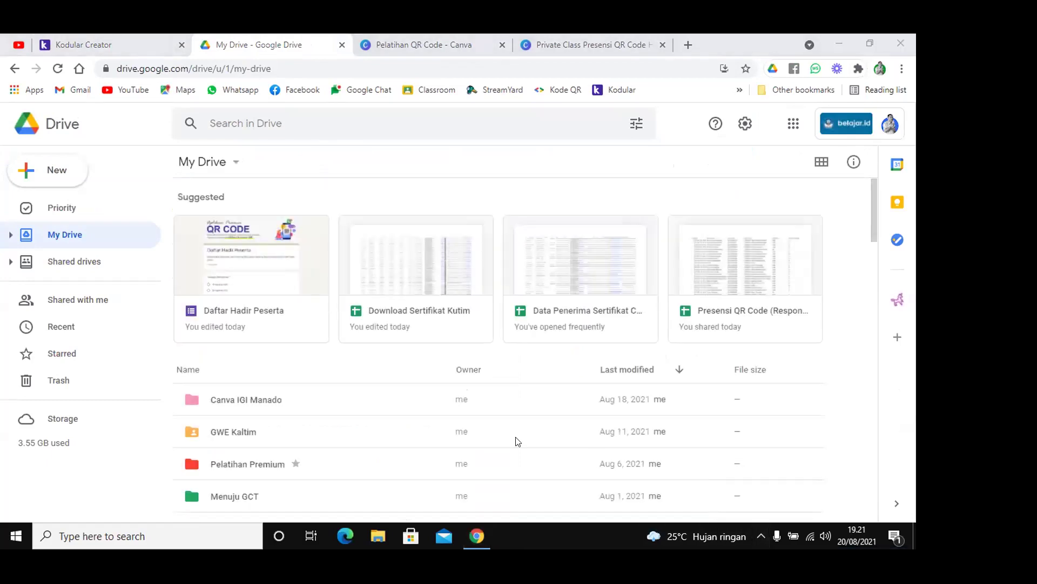
scroll(289, 415, down, 1)
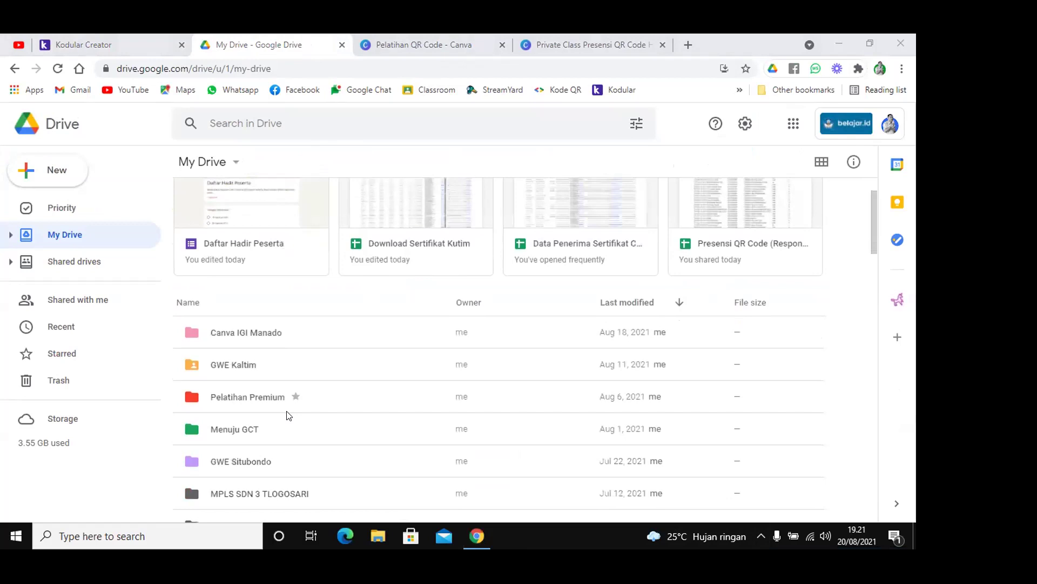
double_click(227, 405)
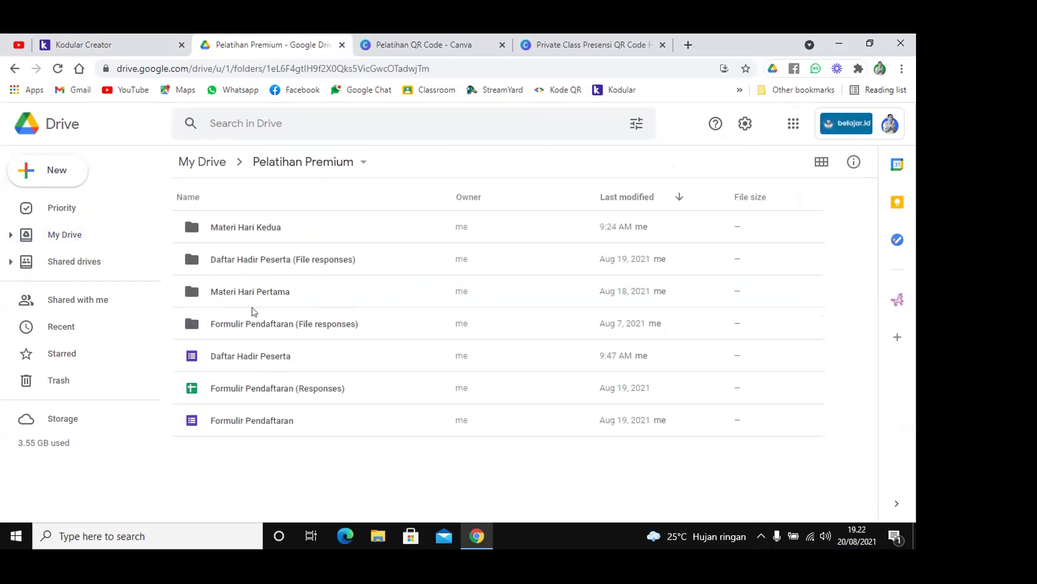
double_click(260, 291)
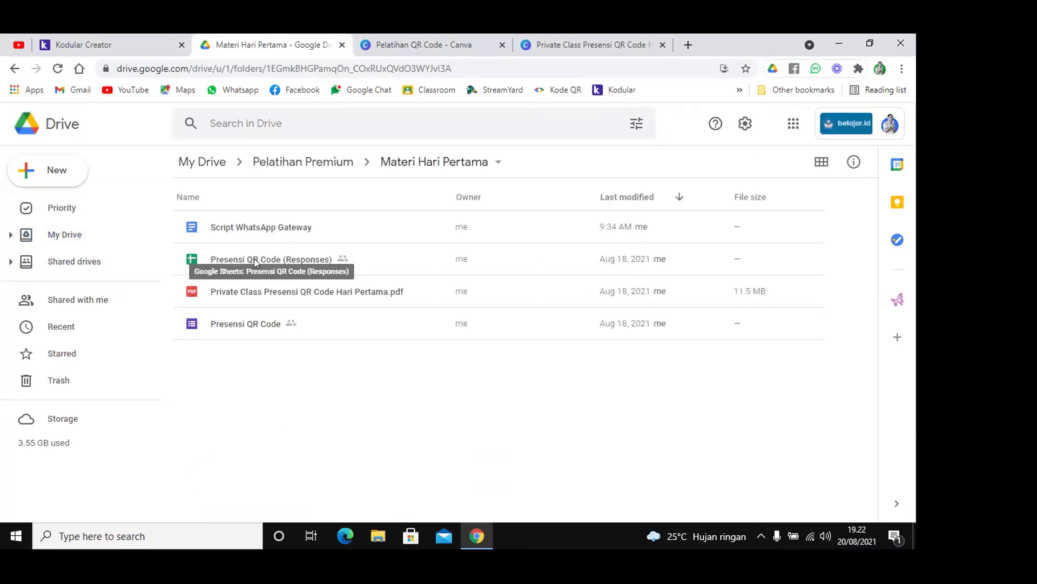
double_click(250, 329)
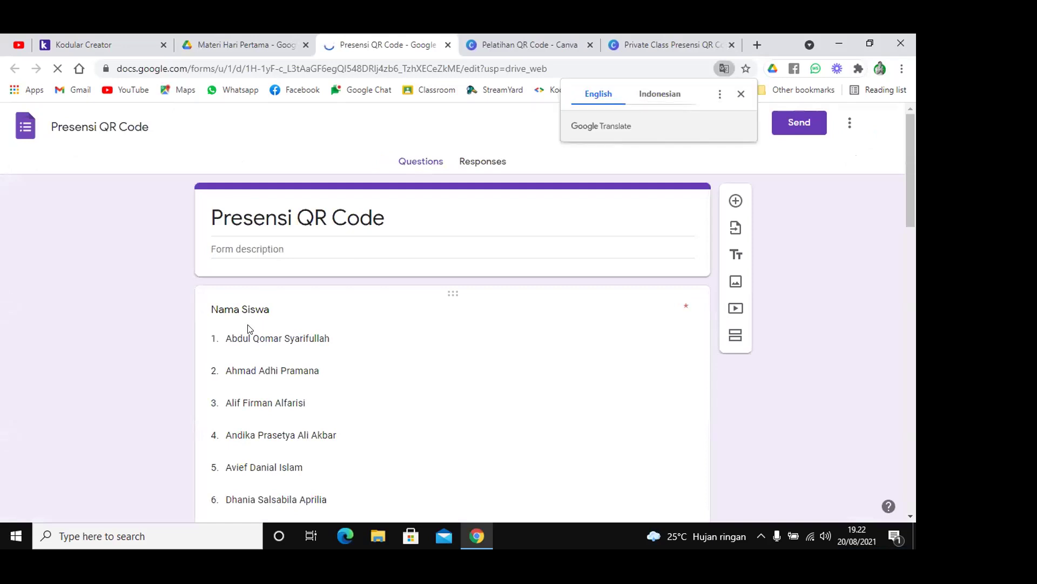
Step: Review the Nama Siswa, Keterangan and Nomor WA questions, dismiss the translation offer, and return to Drive
scroll(249, 328, down, 9)
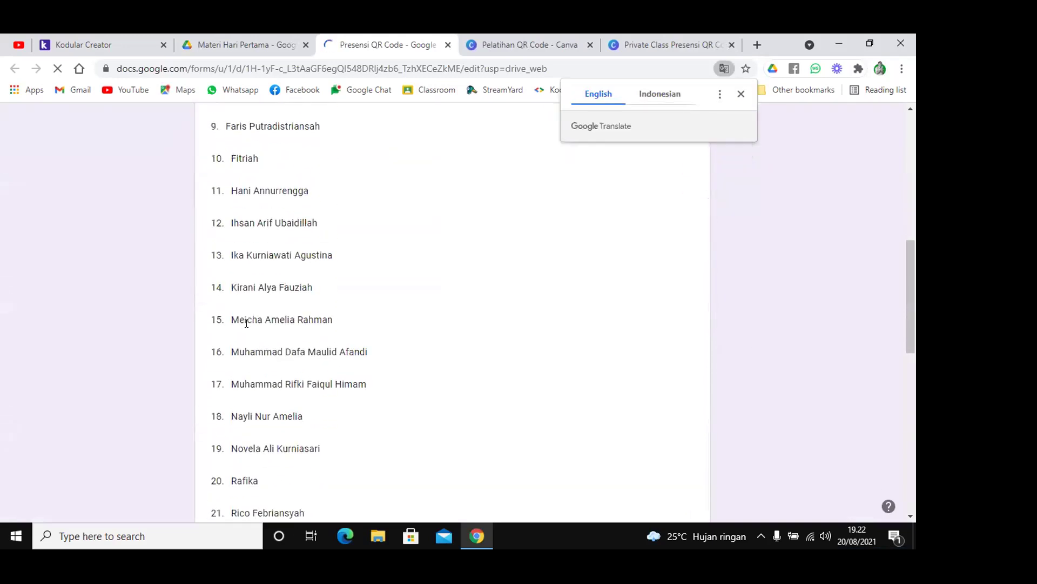
scroll(246, 323, down, 10)
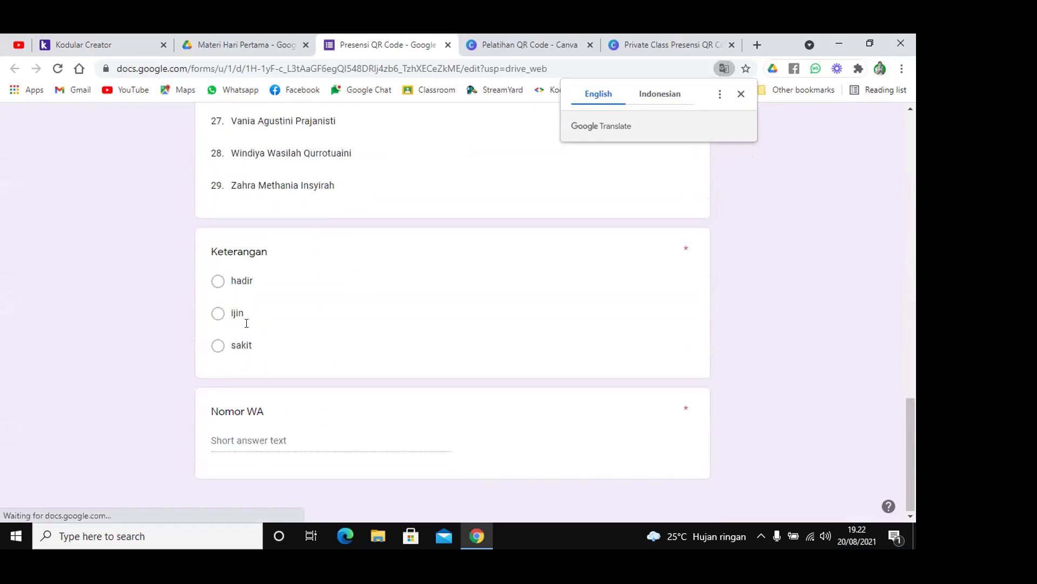
scroll(249, 362, down, 8)
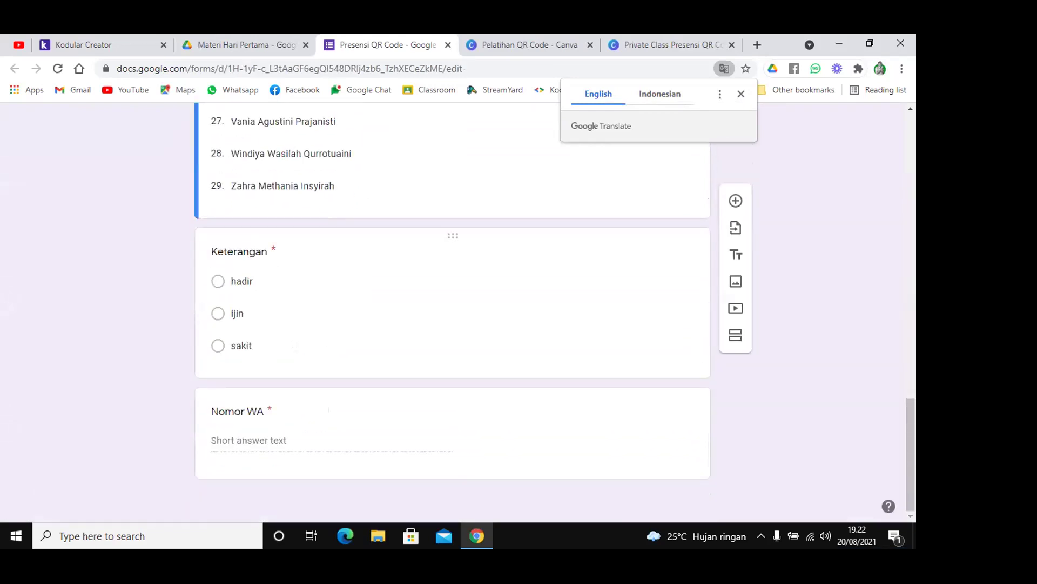
scroll(295, 348, up, 15)
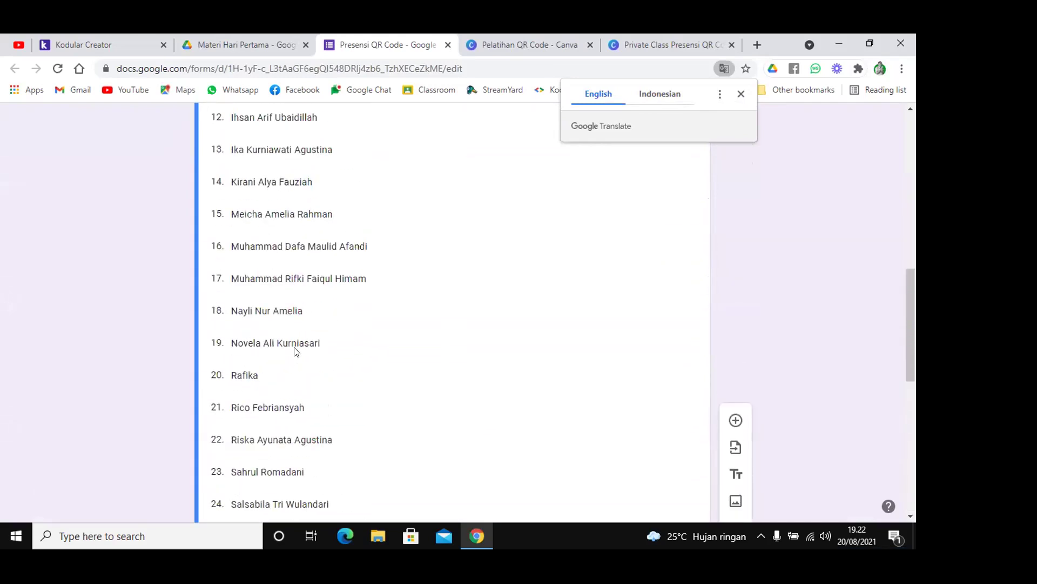
scroll(295, 351, up, 4)
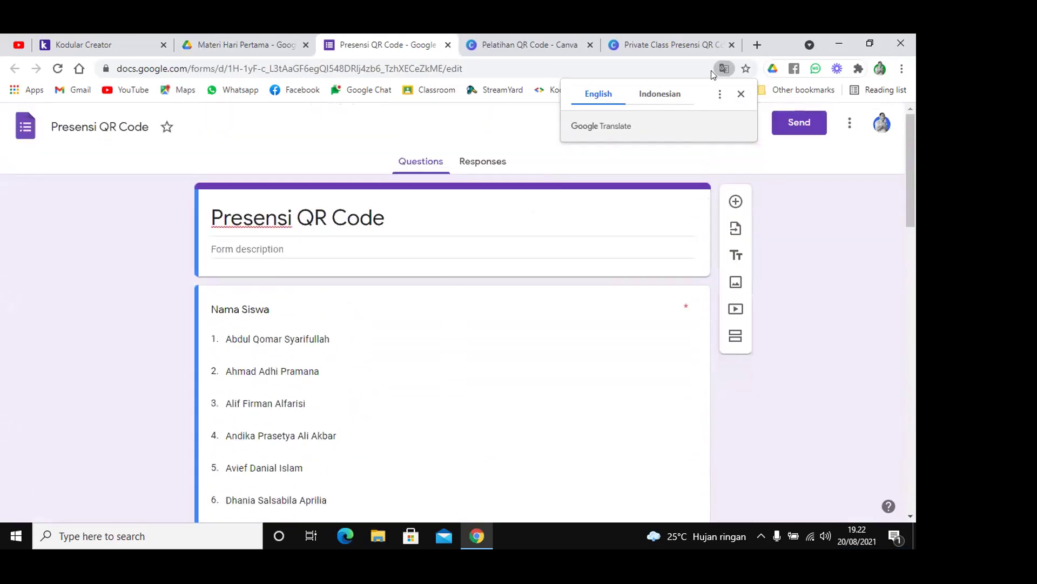
click(741, 94)
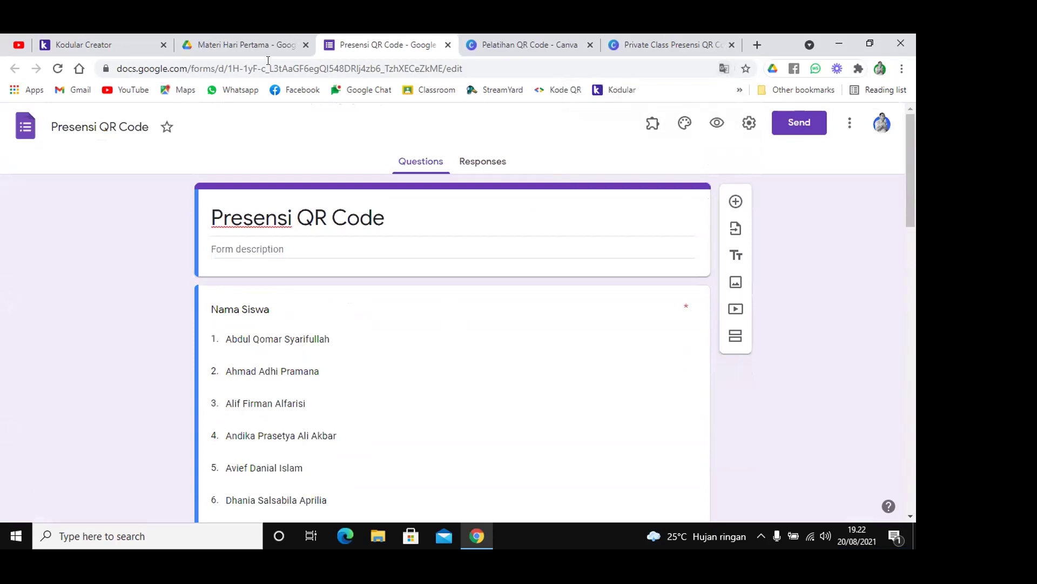
click(262, 43)
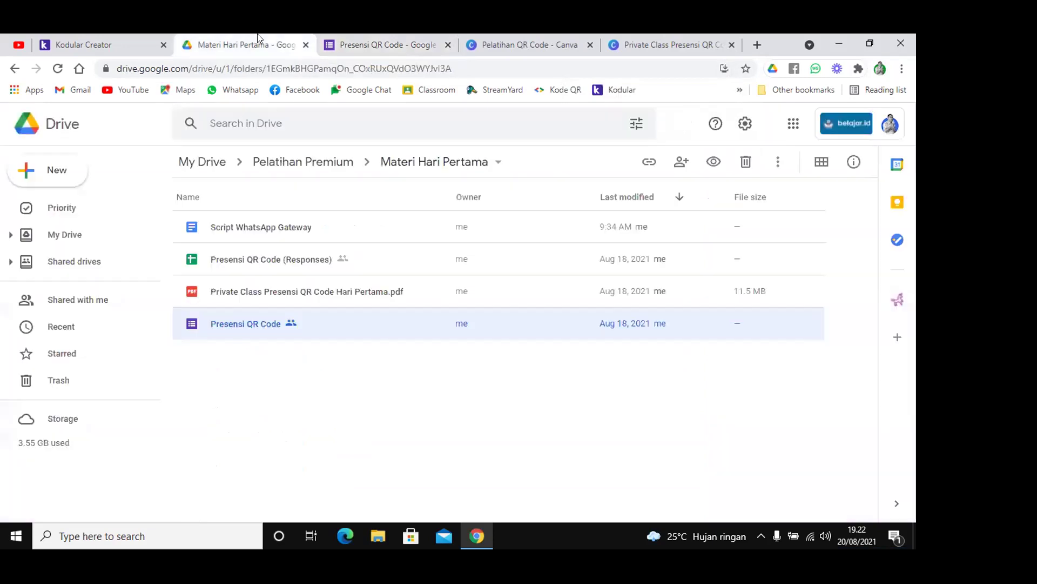
Step: Open the Presensi QR Code (Responses) spreadsheet in a new tab and return to the Drive listing
double_click(302, 263)
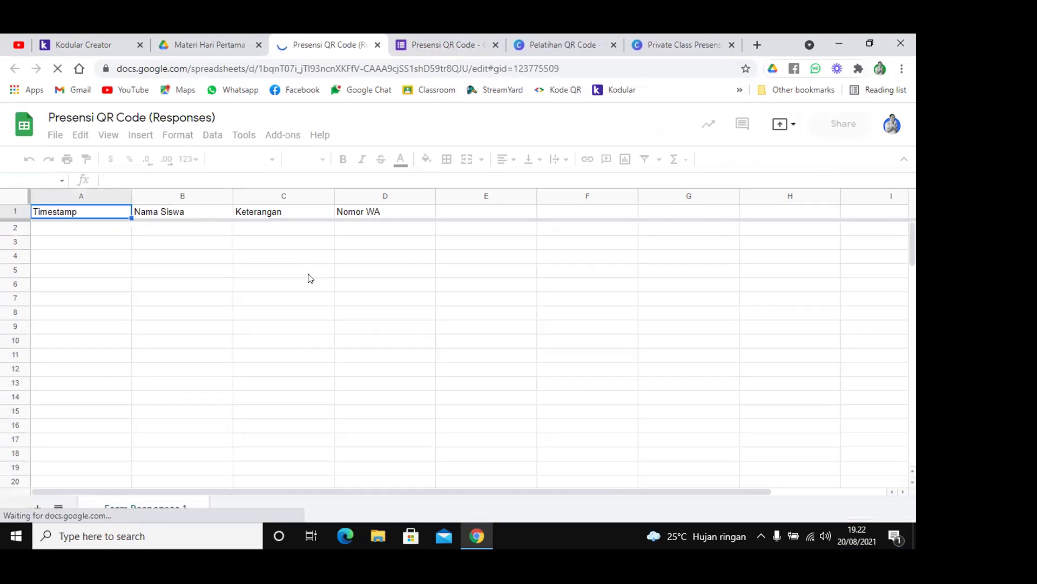
click(227, 46)
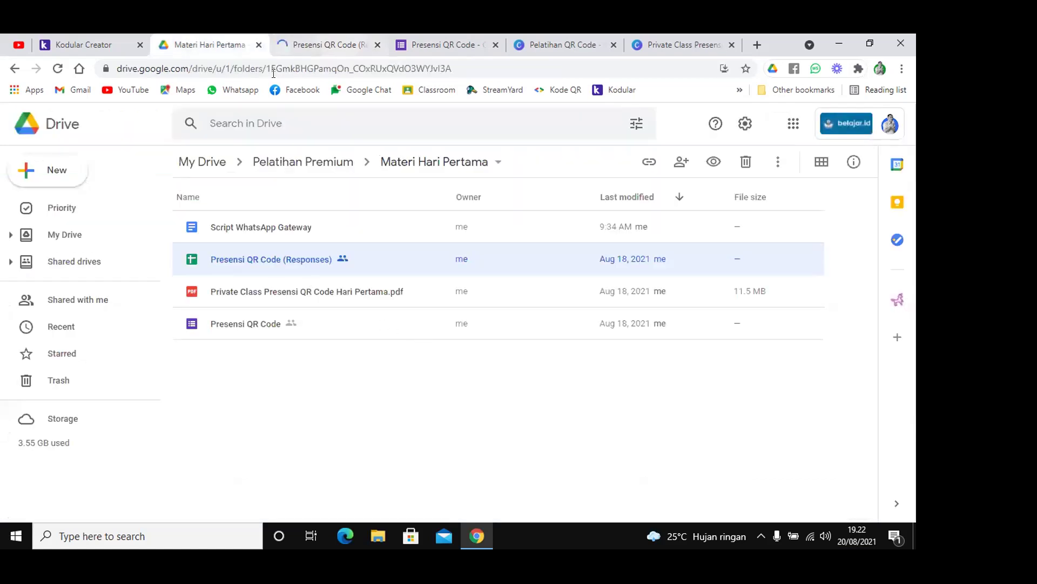
click(336, 42)
click(218, 40)
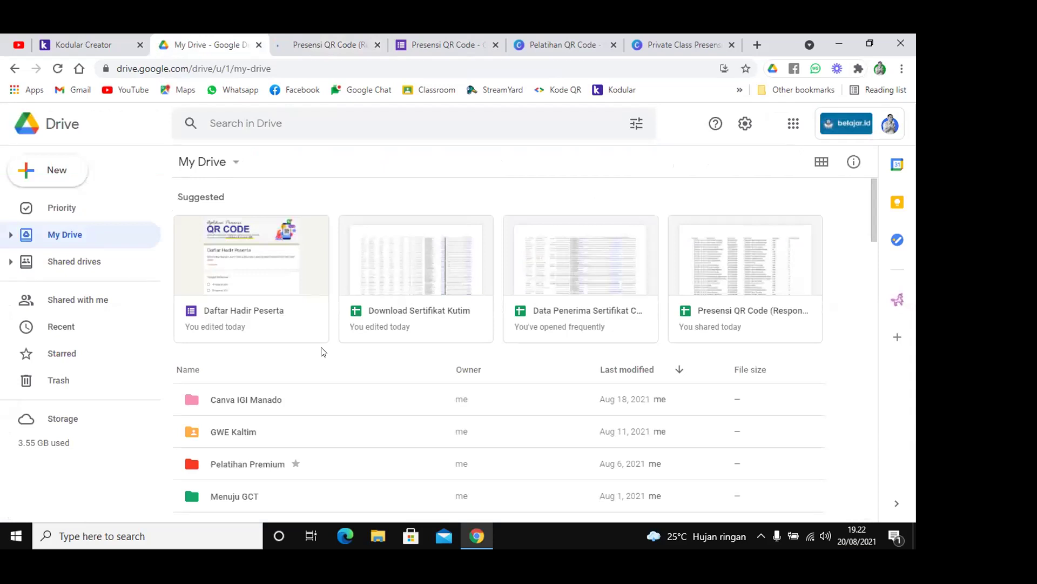
Step: Scroll down through Drive's Recent files list
scroll(323, 351, down, 7)
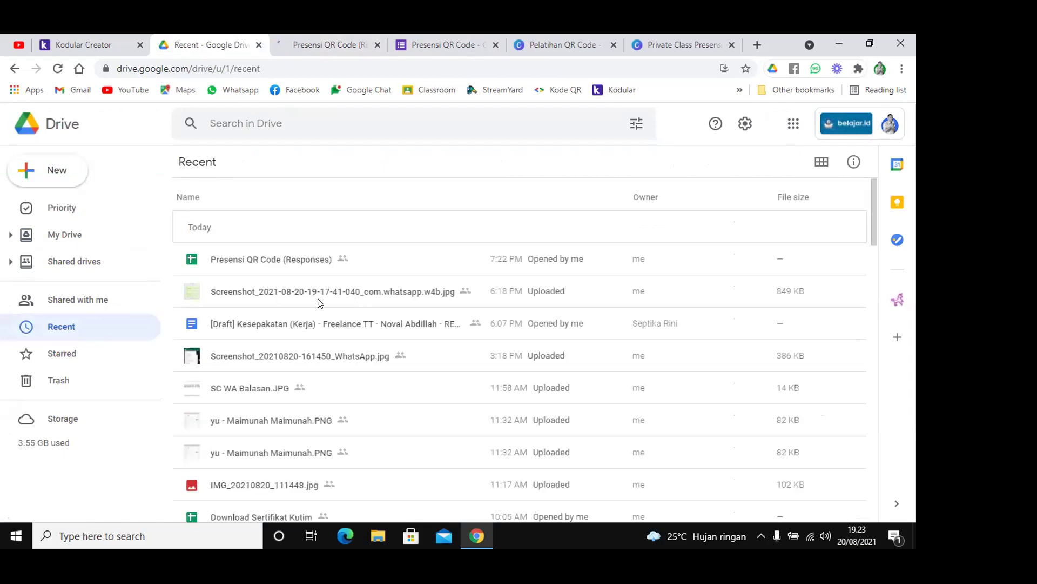
scroll(319, 303, down, 4)
scroll(320, 303, down, 1)
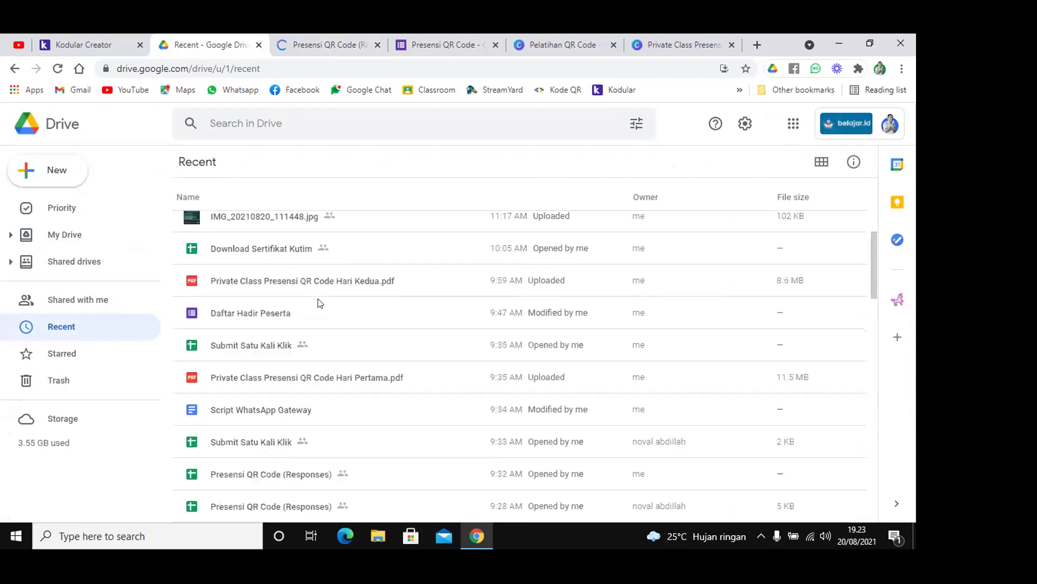
scroll(320, 303, down, 1)
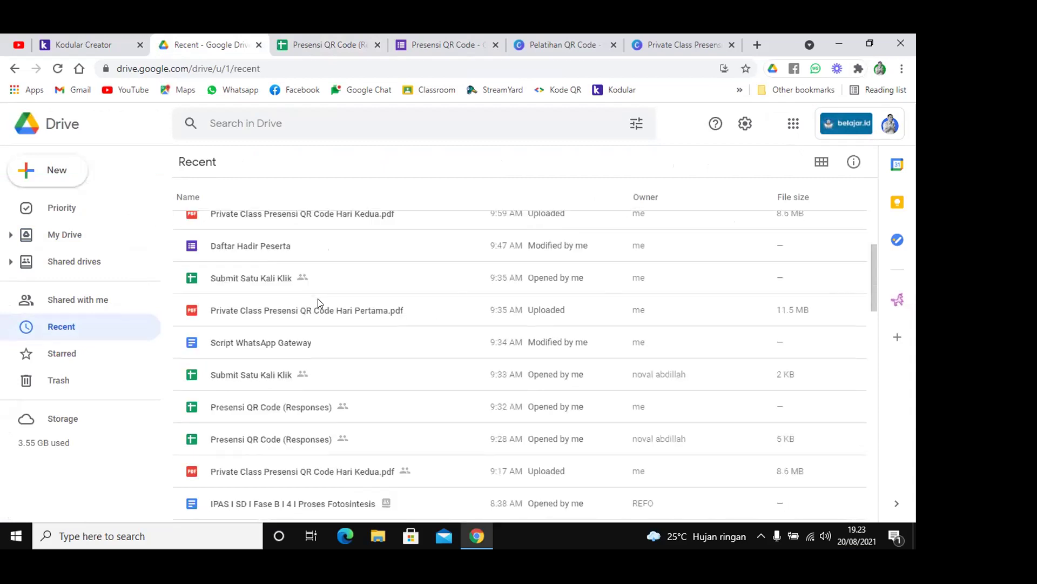
scroll(318, 302, down, 1)
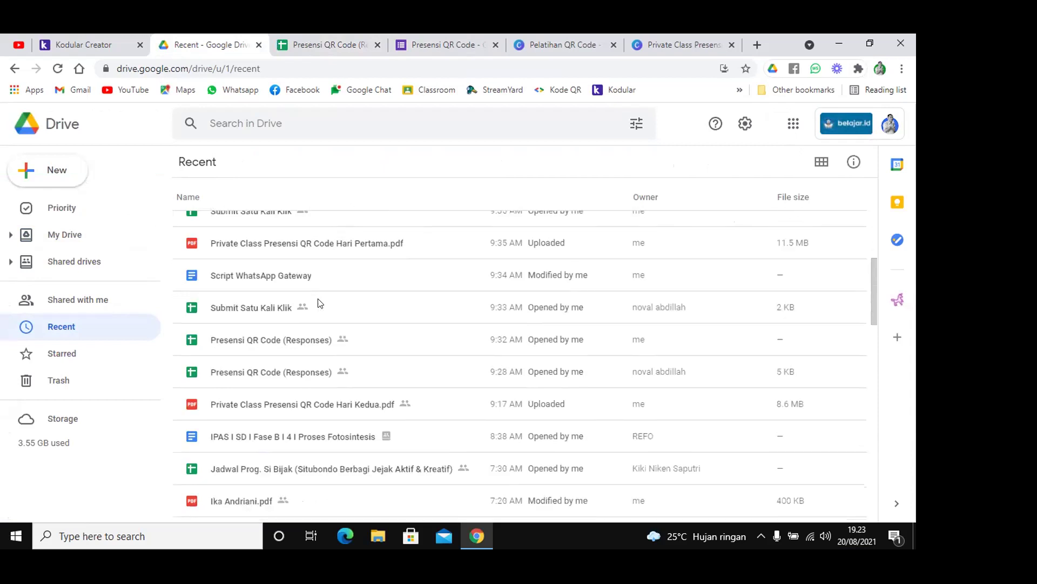
scroll(318, 303, down, 2)
scroll(320, 303, down, 2)
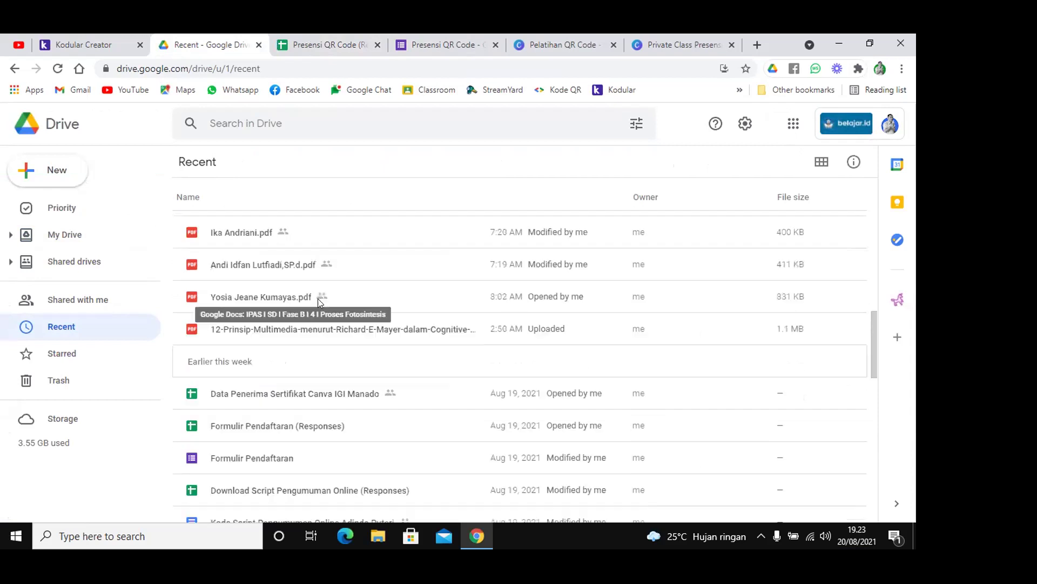
Step: Return to the Presensi QR Code form and look over its questions
click(435, 43)
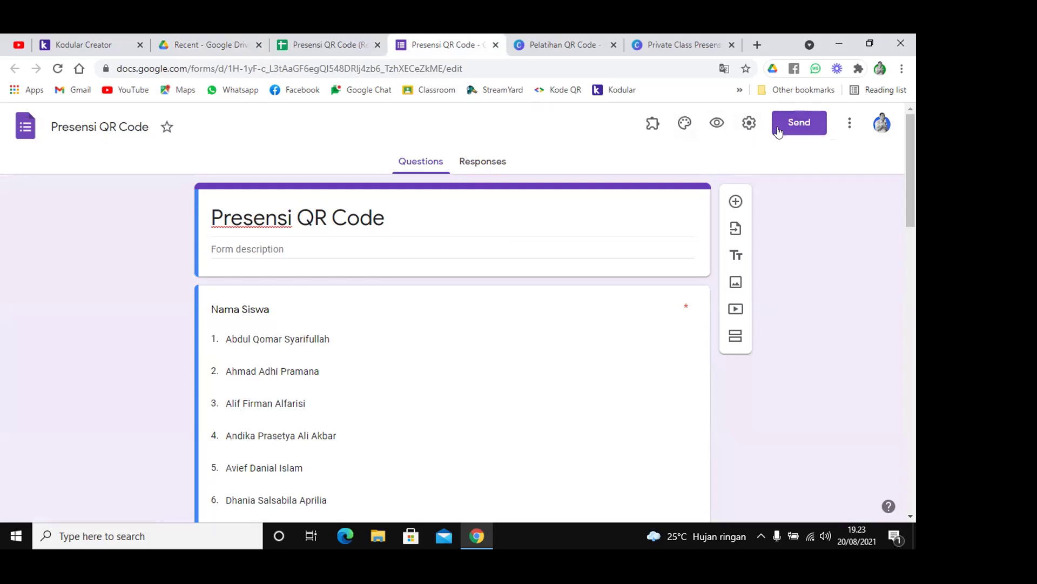
scroll(557, 267, down, 20)
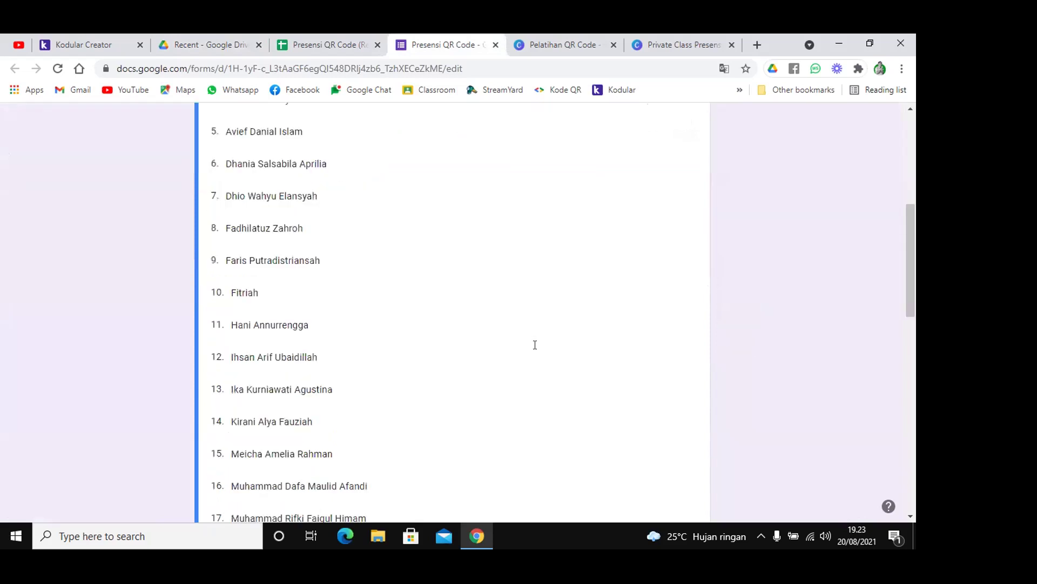
scroll(538, 343, up, 14)
scroll(541, 335, up, 6)
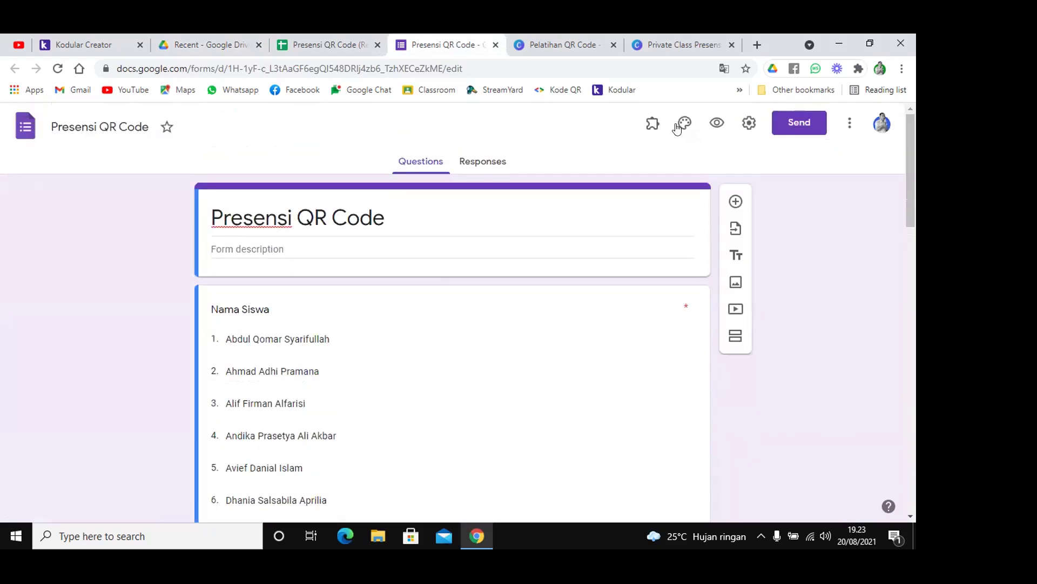
Step: Copy the form's shortened sharing link, then switch to the empty Presensi QR Code (Responses) sheet
click(795, 124)
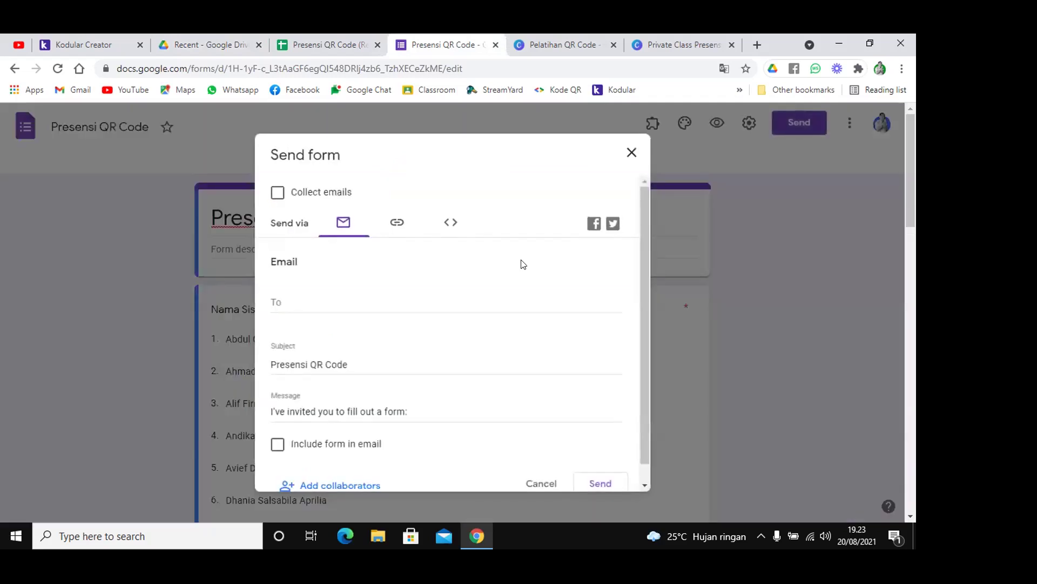
click(399, 224)
click(294, 314)
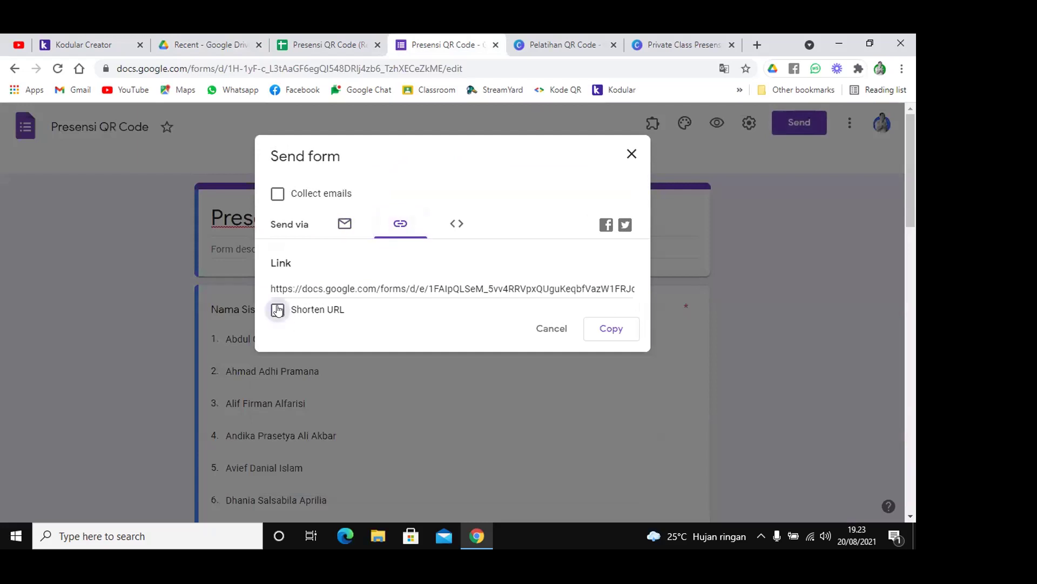
click(608, 334)
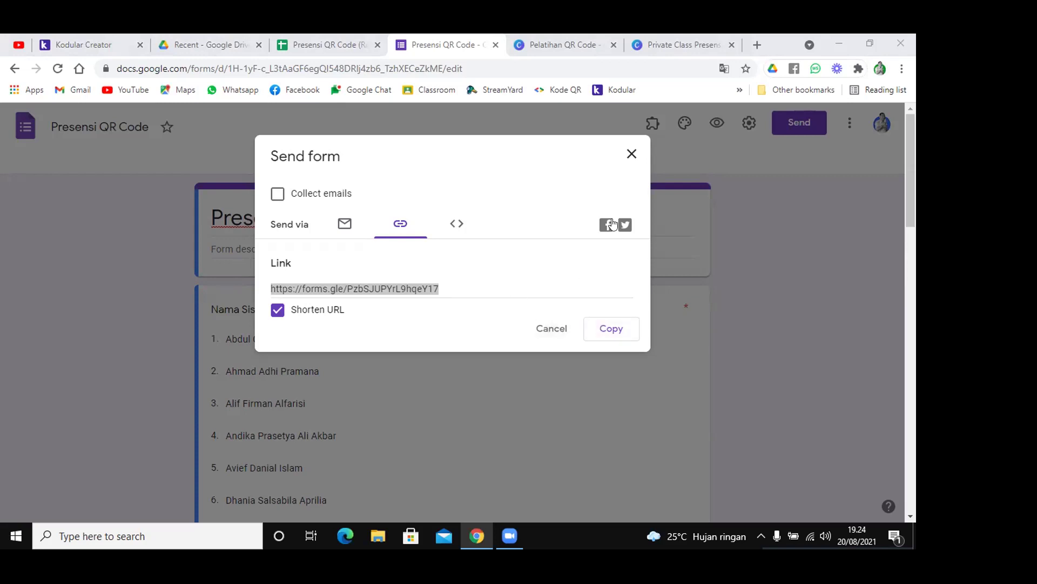
click(631, 155)
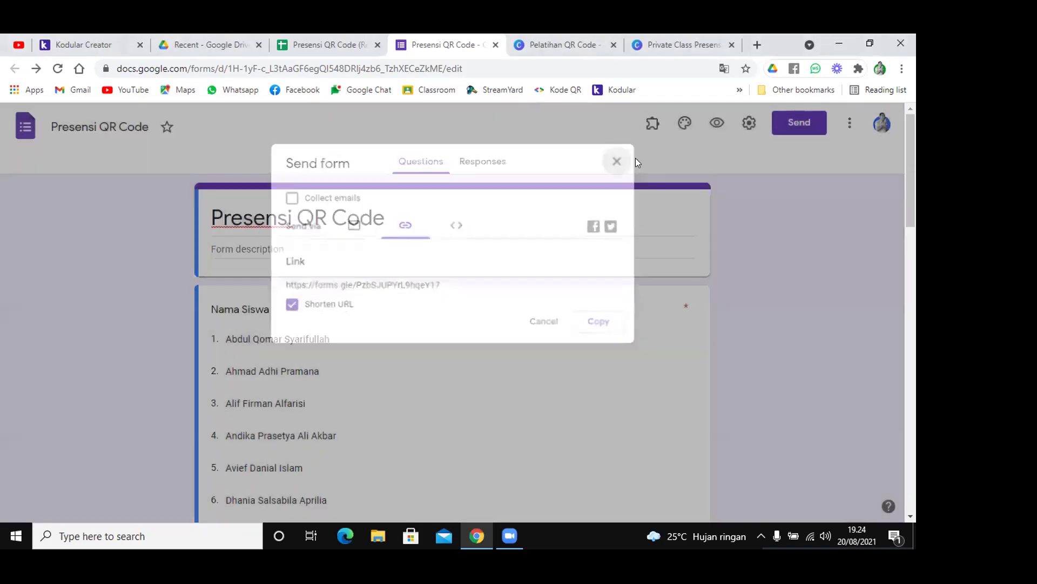
click(323, 45)
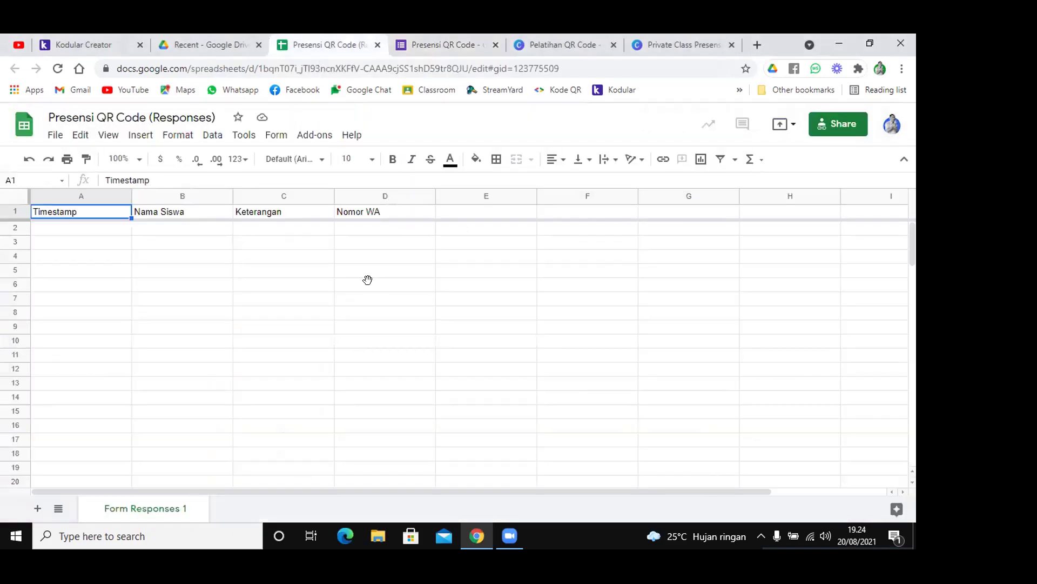
Step: Check that three 'hadir' submissions filled rows 2–4, then switch to the Canva class slides
click(397, 289)
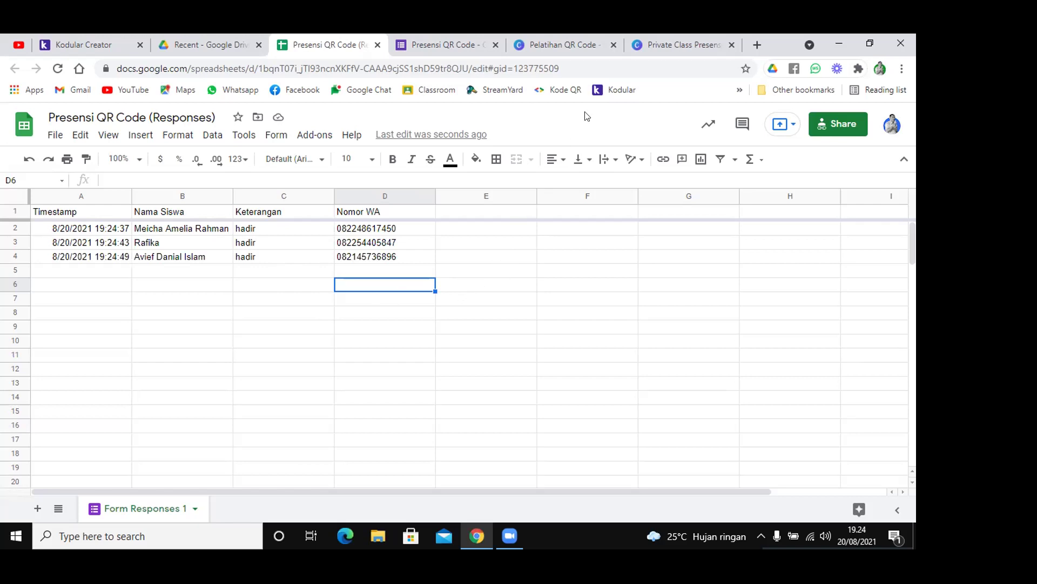
click(635, 55)
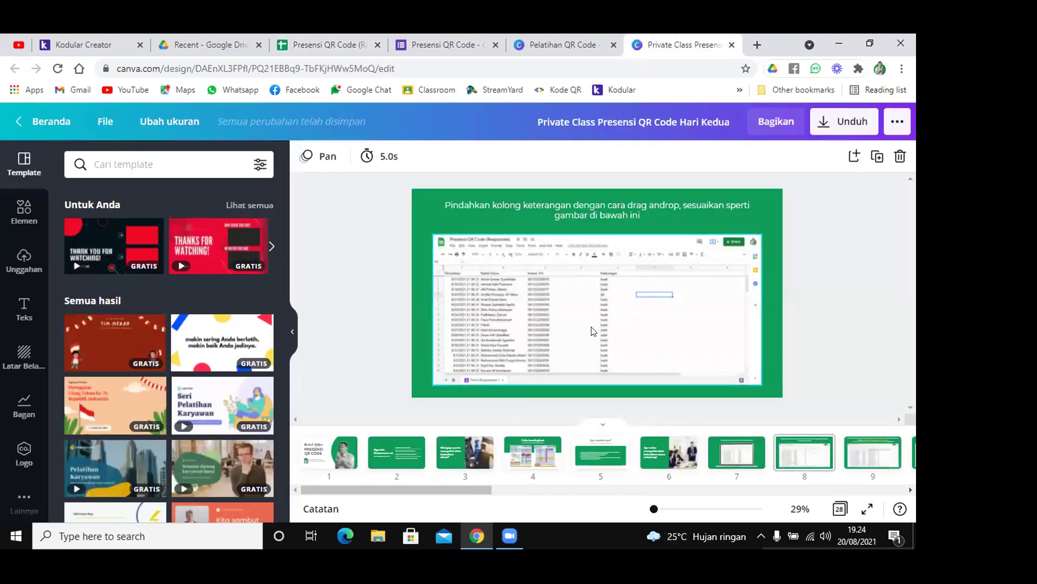
Step: Present slide 9 on the Kode Siswa ARRAYFORMULA column full screen, then go back to Sheets
click(866, 510)
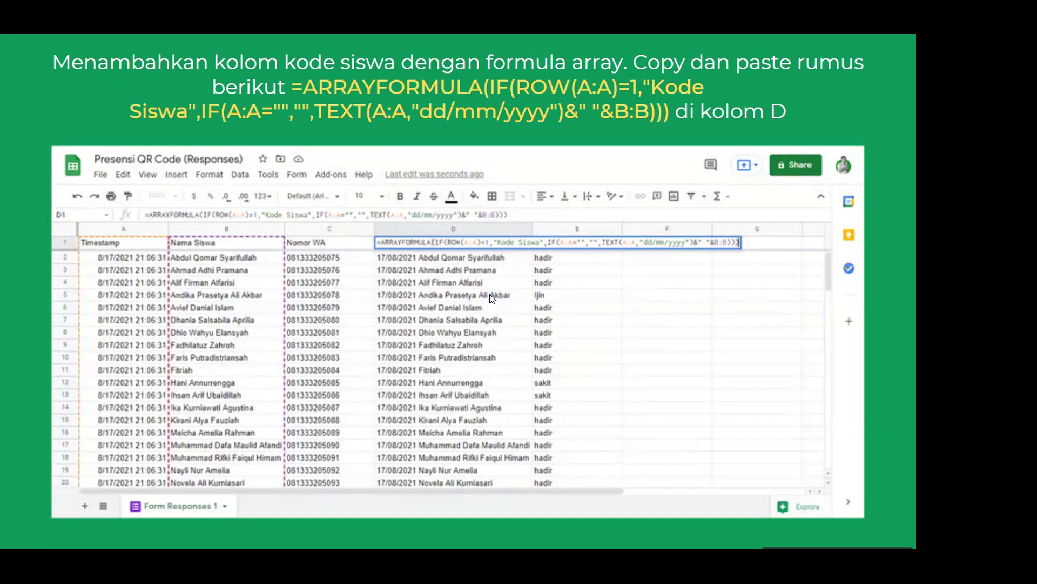
key(Escape)
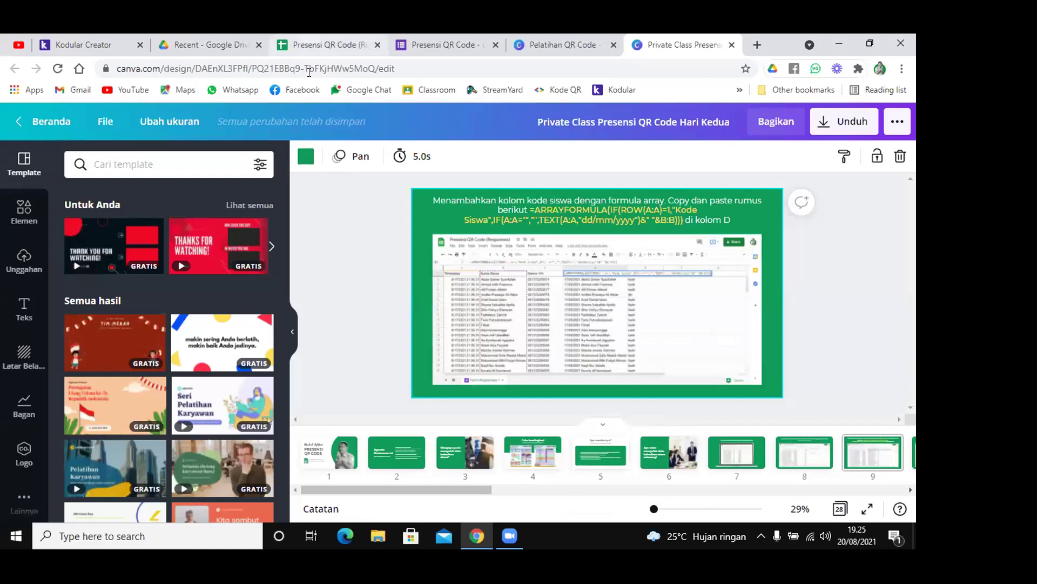
click(321, 45)
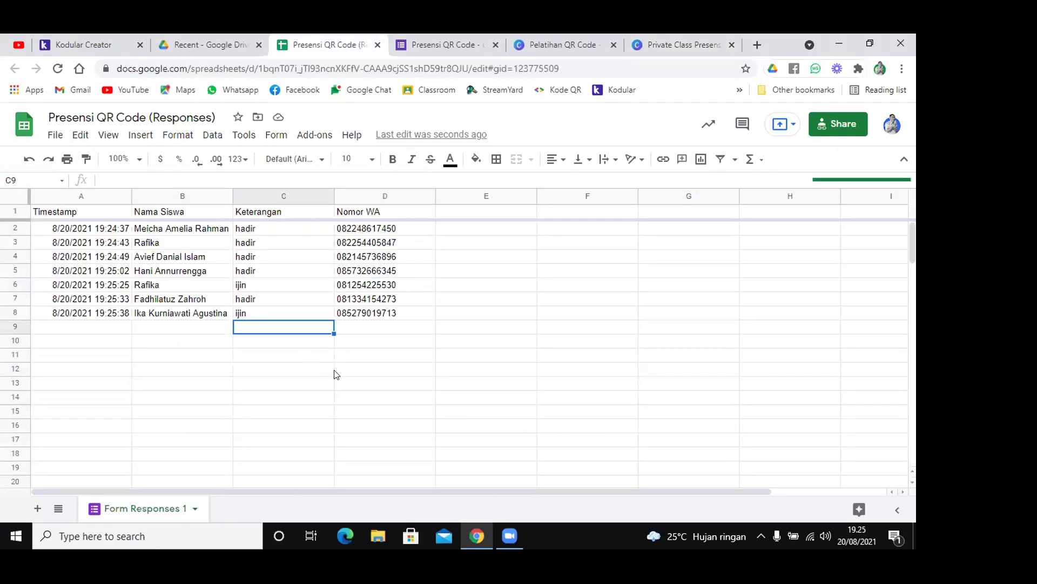
Step: Watch Form Responses 1 grow to ten submissions mixing hadir and ijin
click(444, 316)
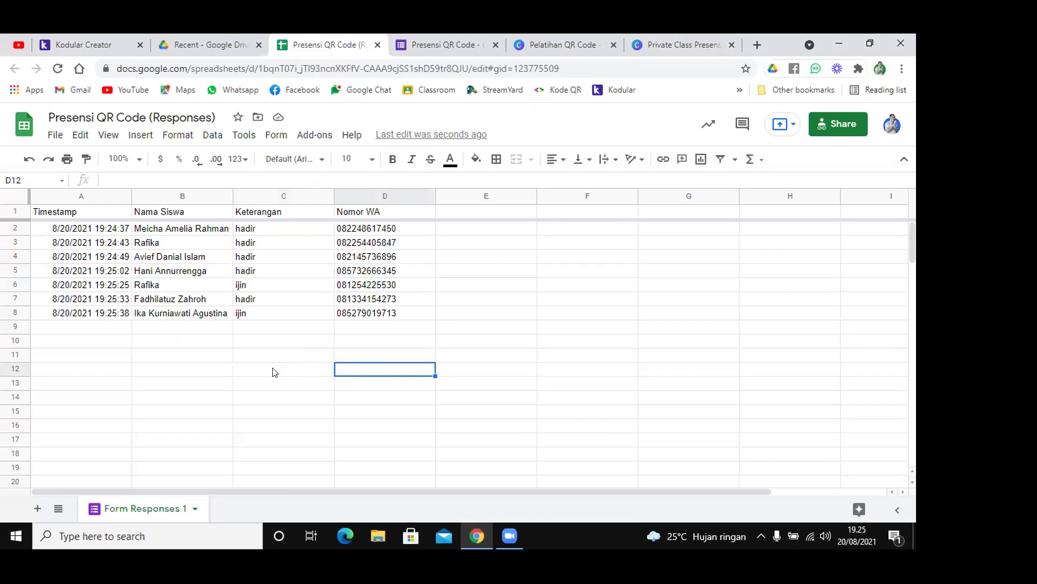
click(273, 370)
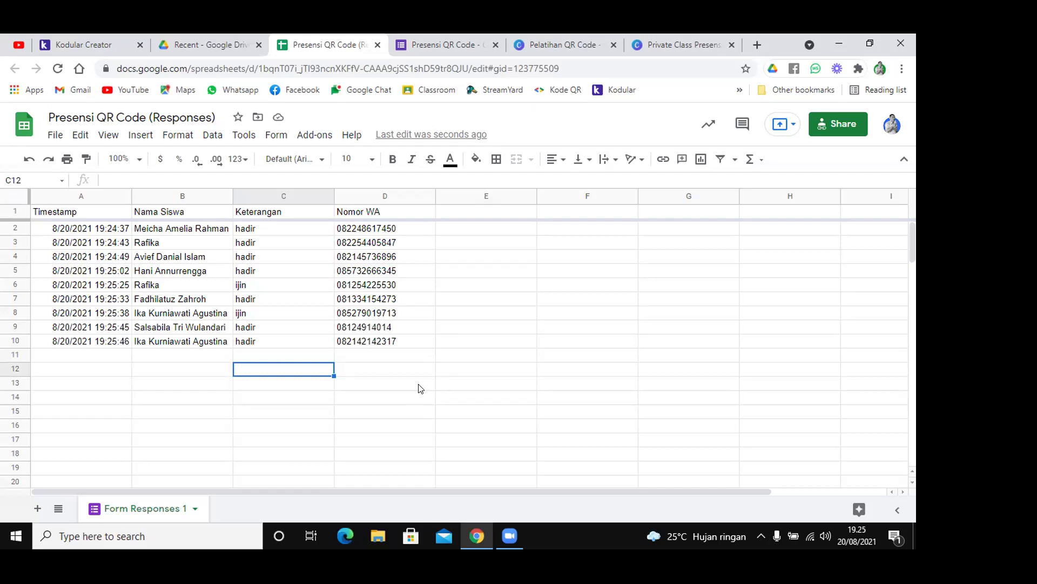
click(420, 388)
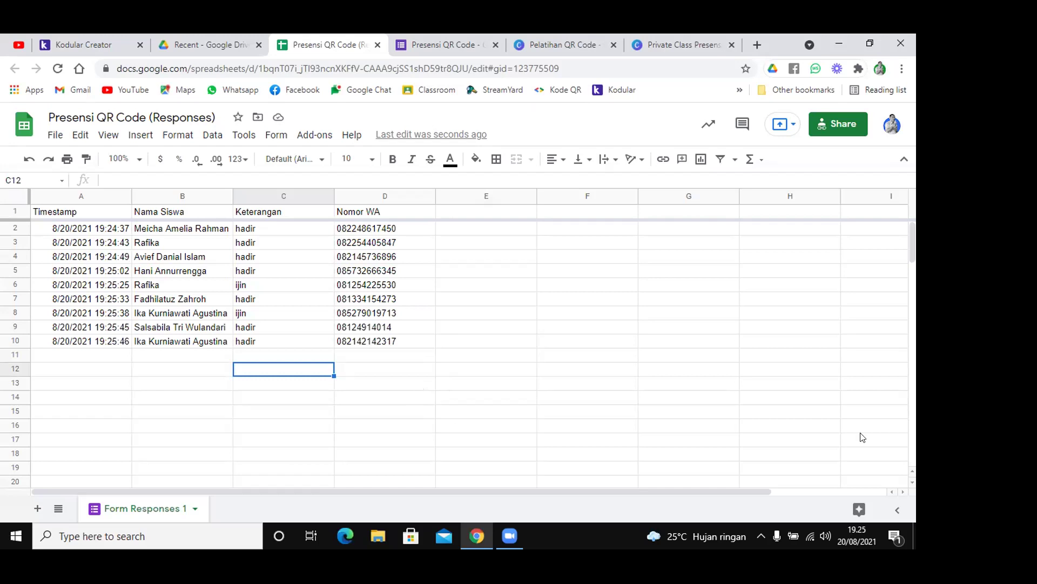
click(895, 537)
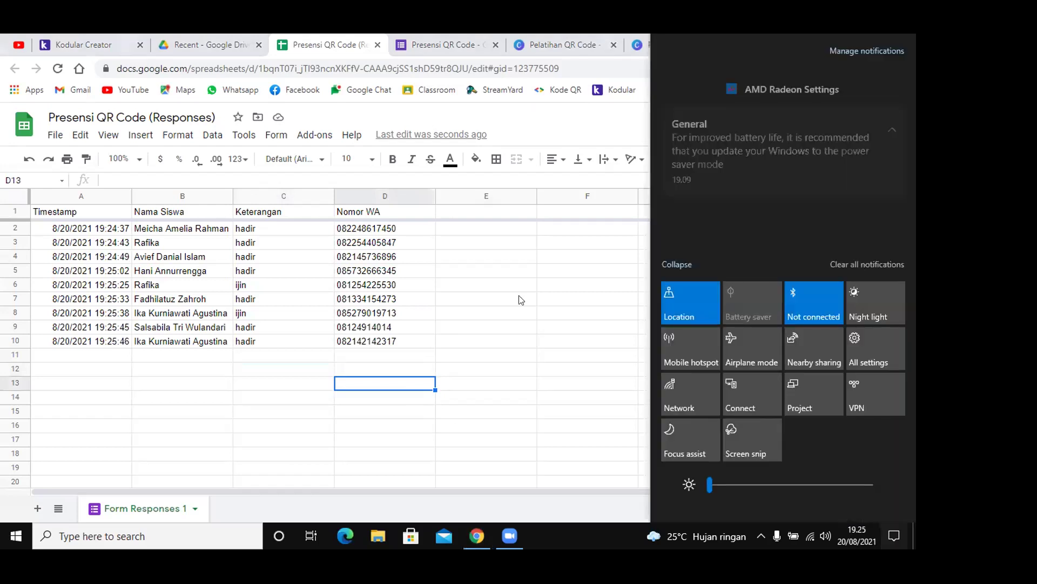
click(520, 299)
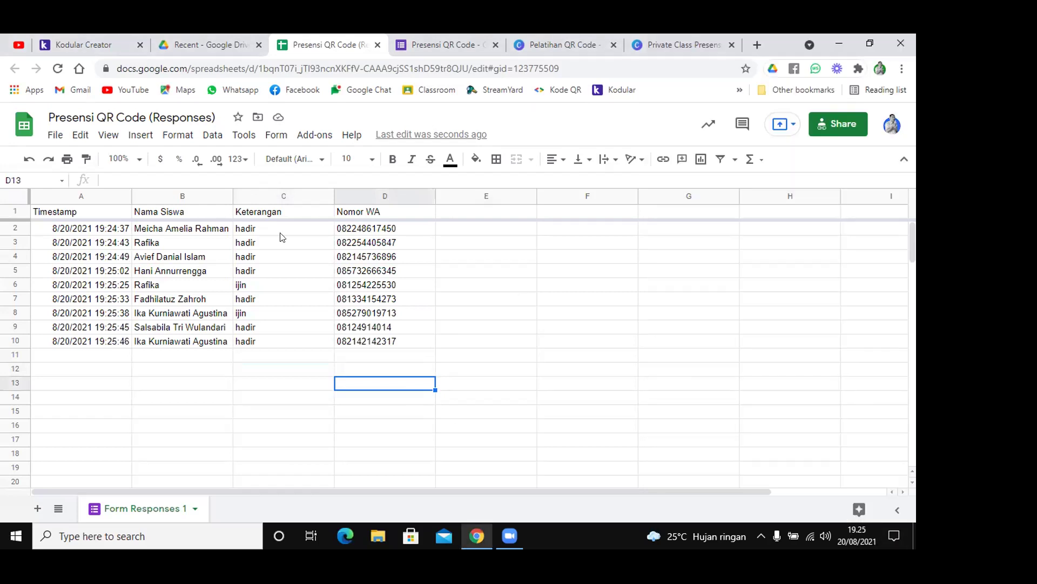
Step: Select the Keterangan column C
click(274, 193)
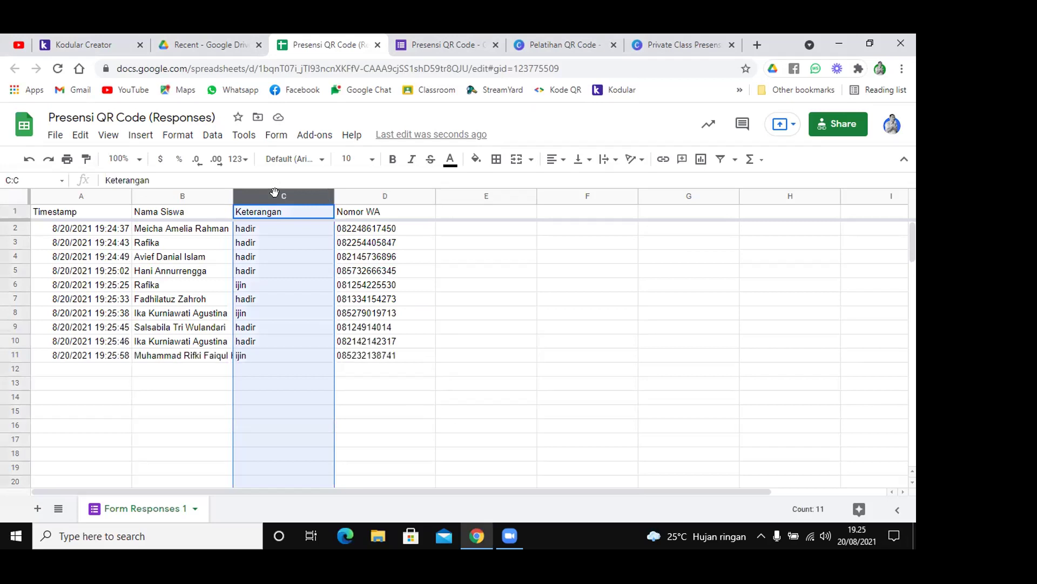
click(564, 195)
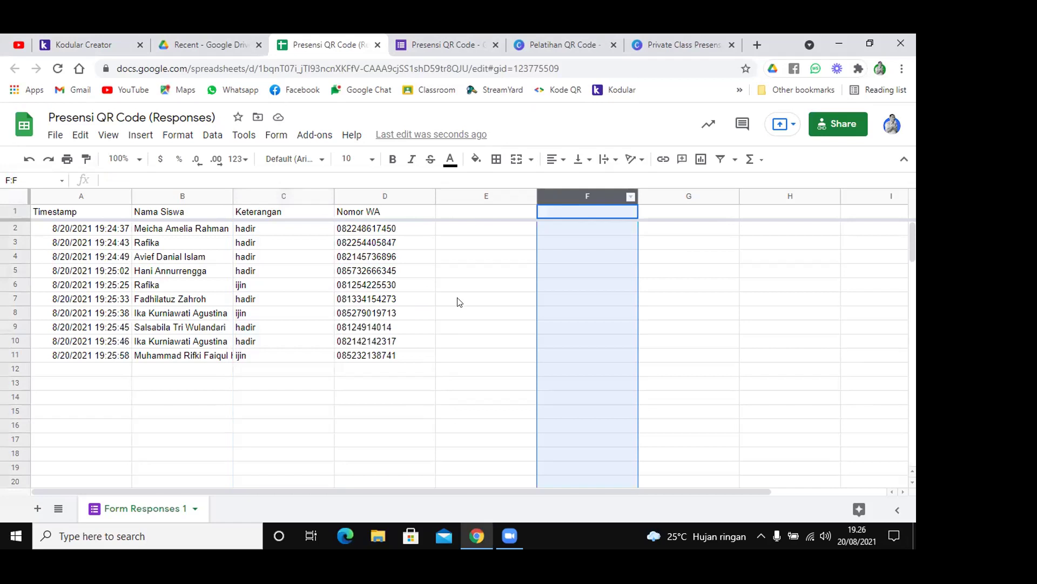
click(271, 195)
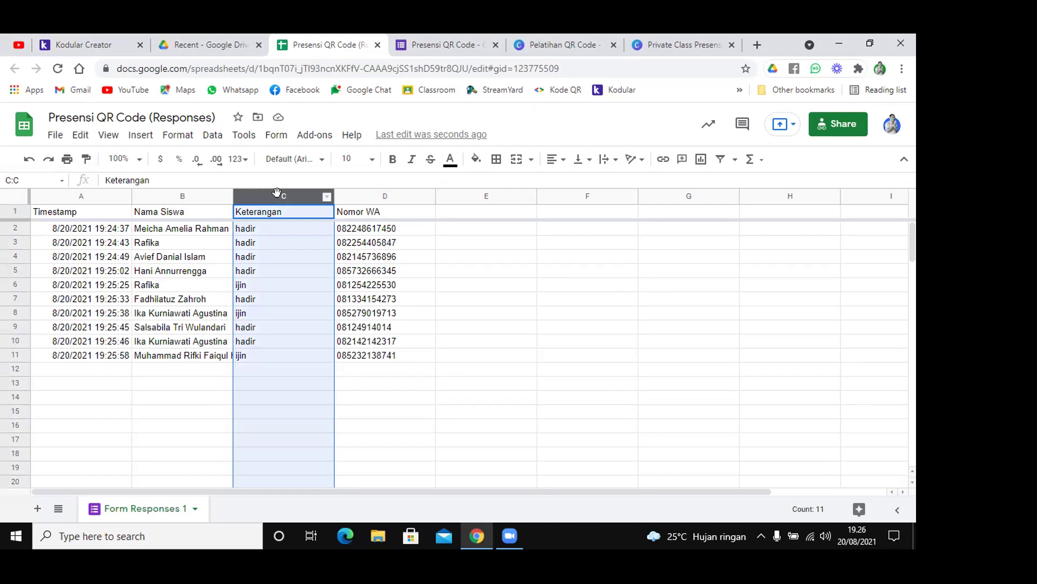
Step: Drag the Keterangan column header from C over to column E, then deselect it
click(276, 193)
drag(431, 196, 528, 197)
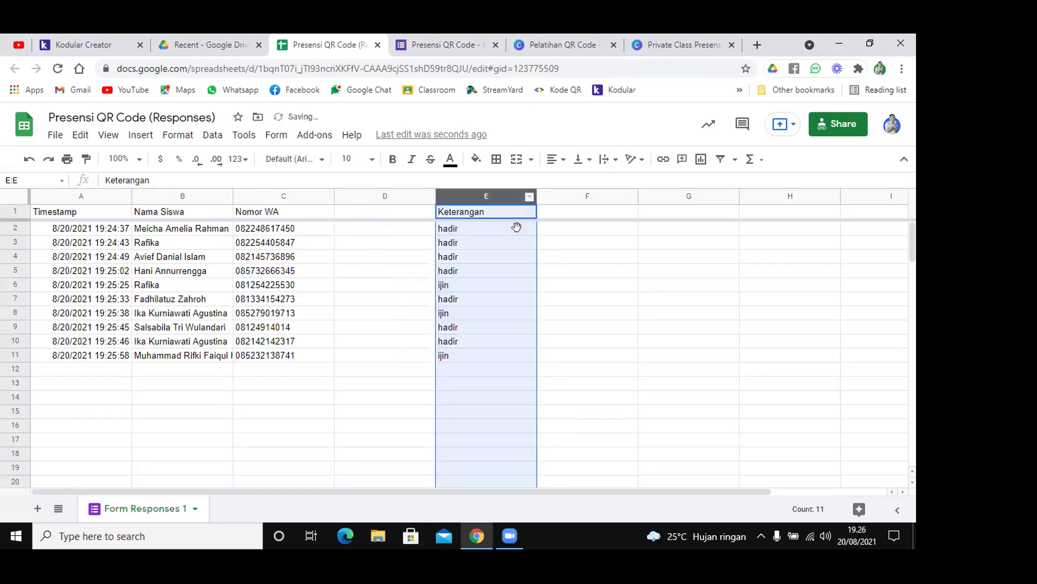
click(360, 231)
click(368, 301)
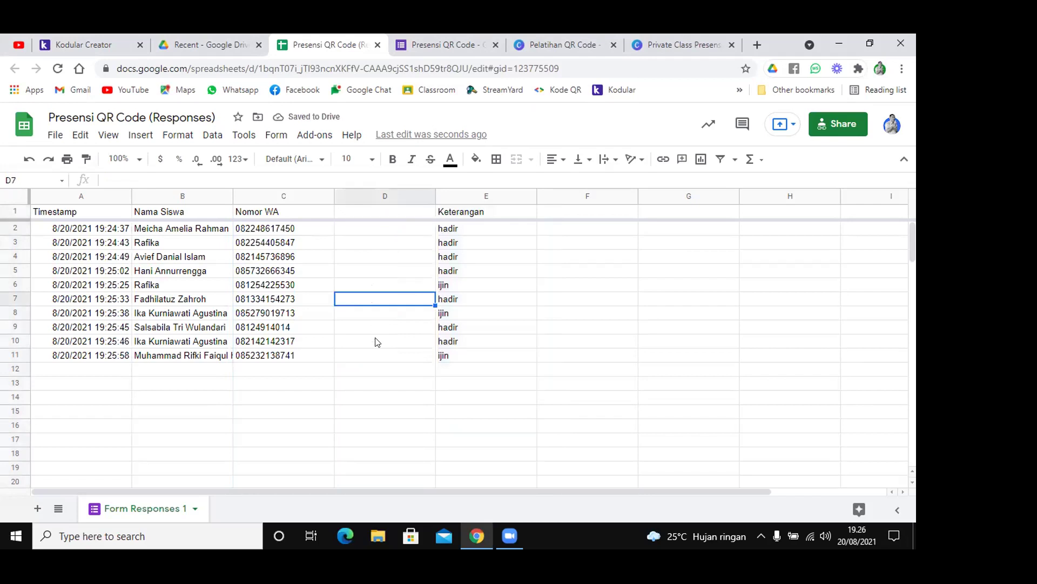
key(Down)
key(Down)
click(371, 341)
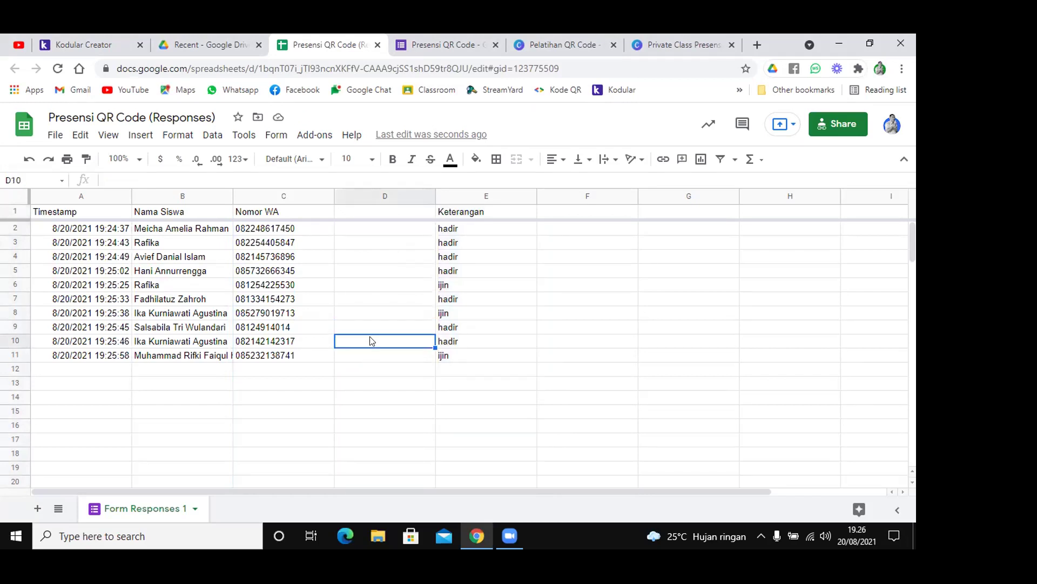
click(373, 271)
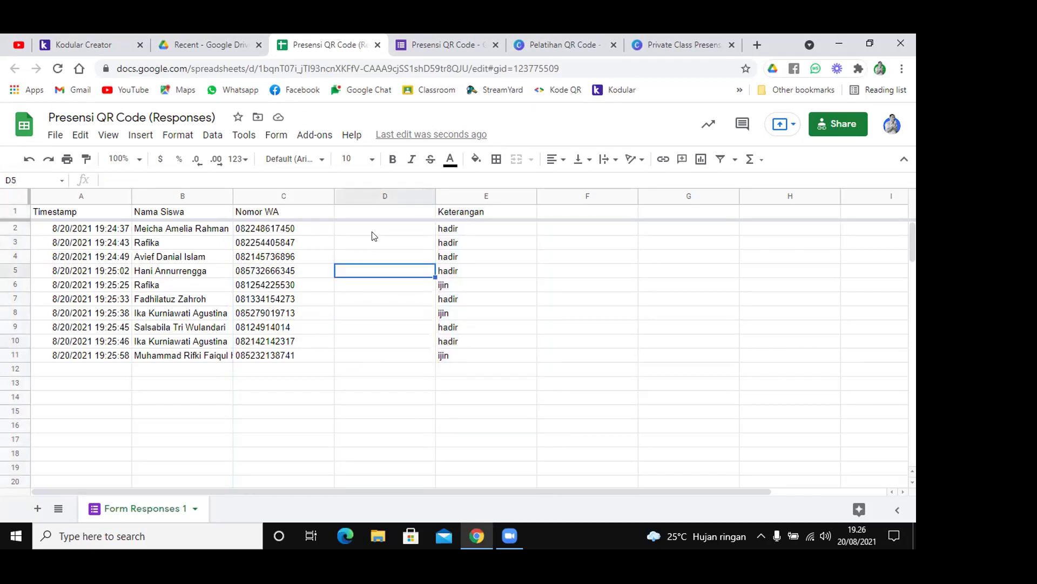
click(372, 232)
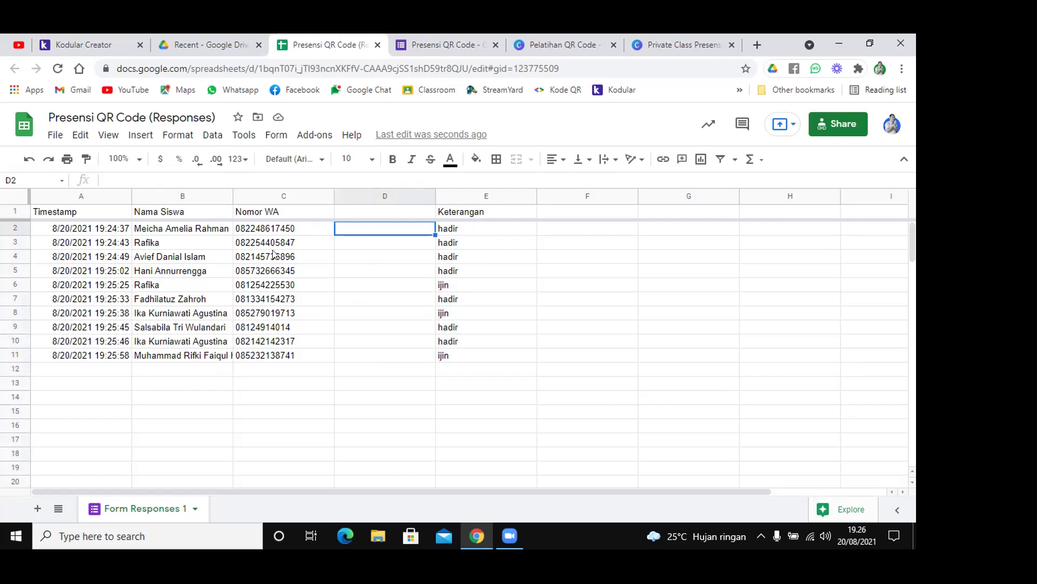
click(197, 230)
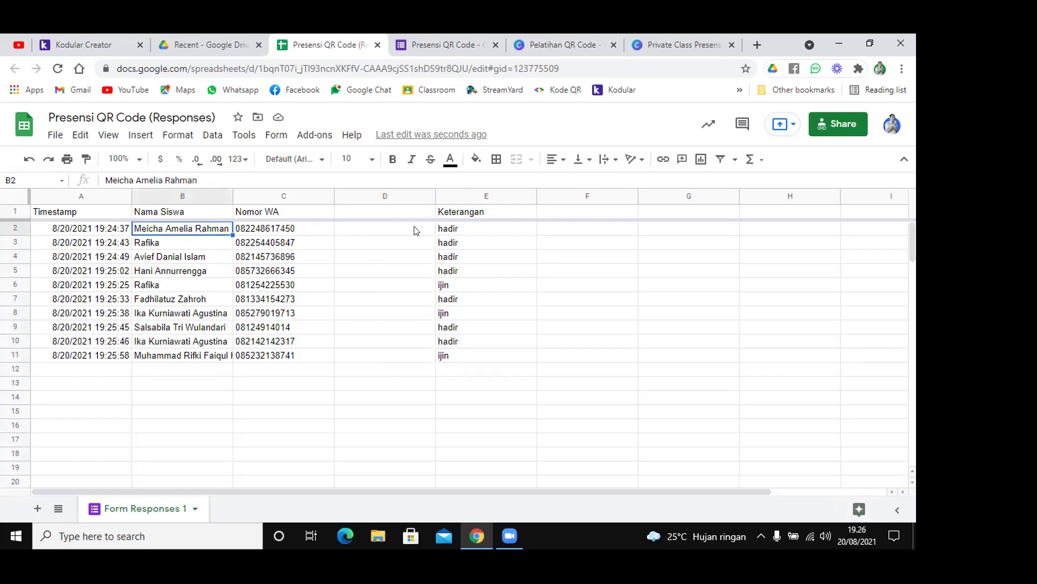
click(473, 229)
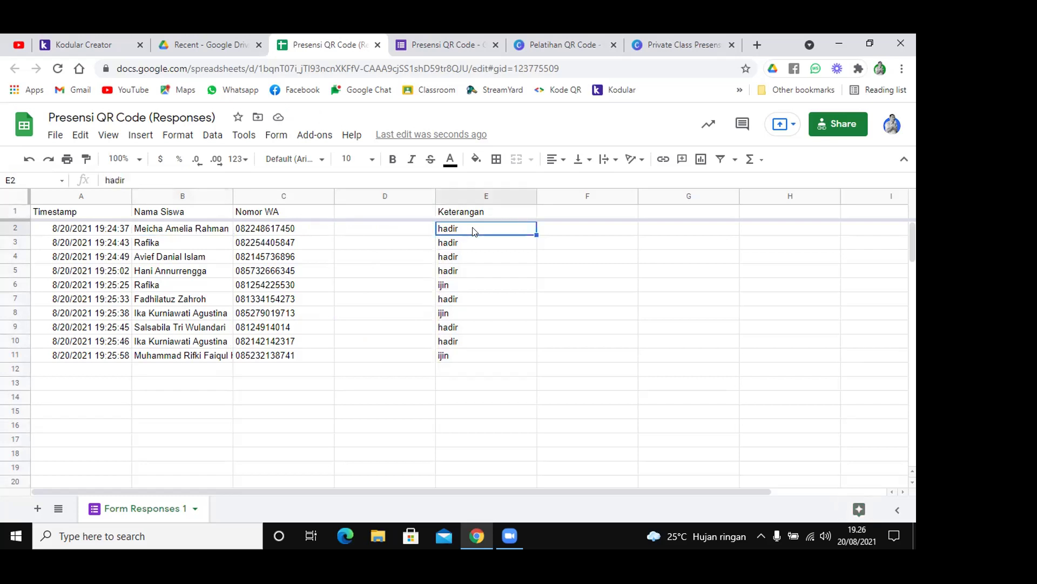
click(185, 232)
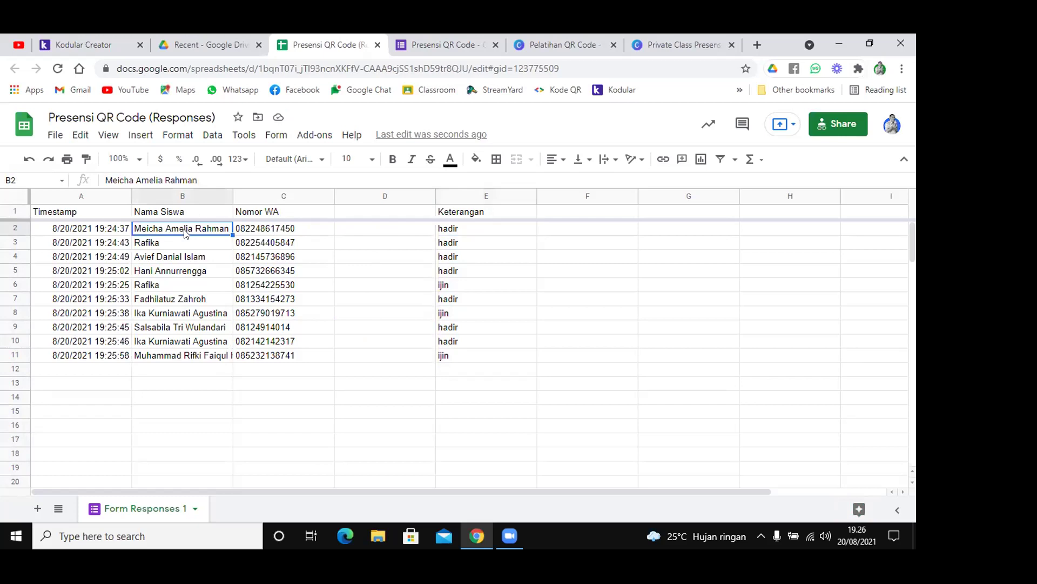
click(457, 233)
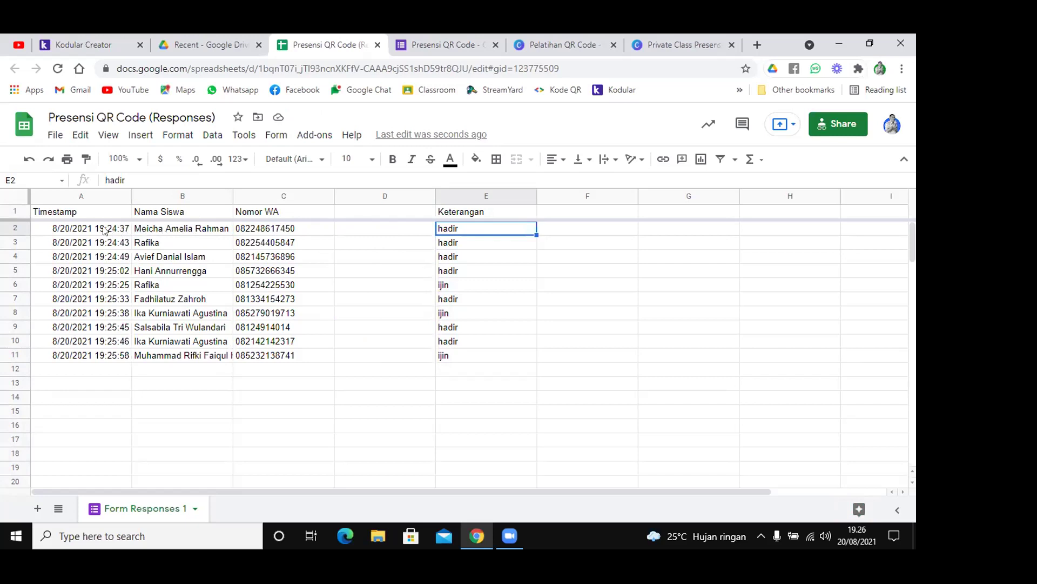
click(112, 243)
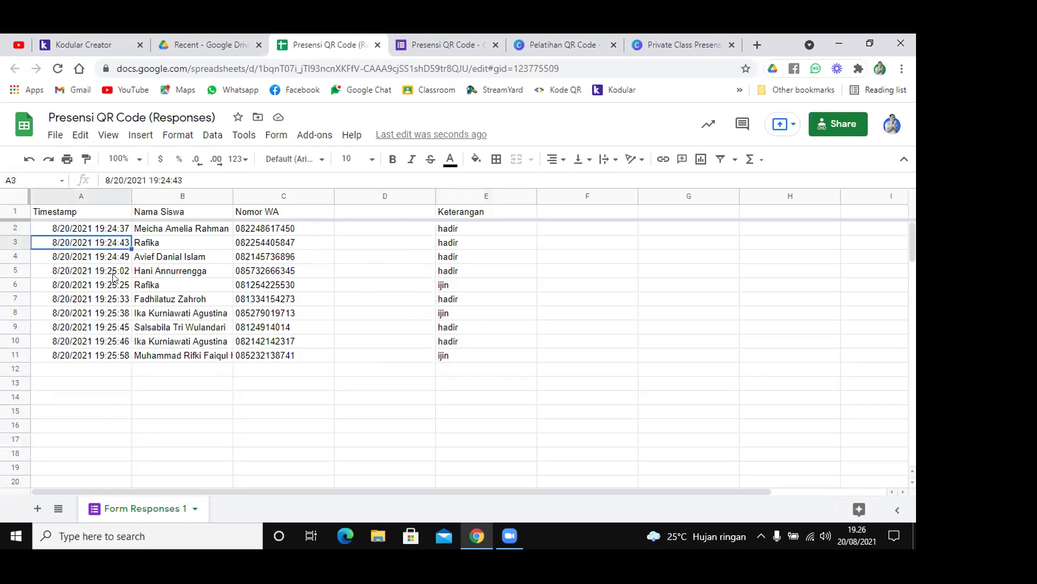
click(113, 355)
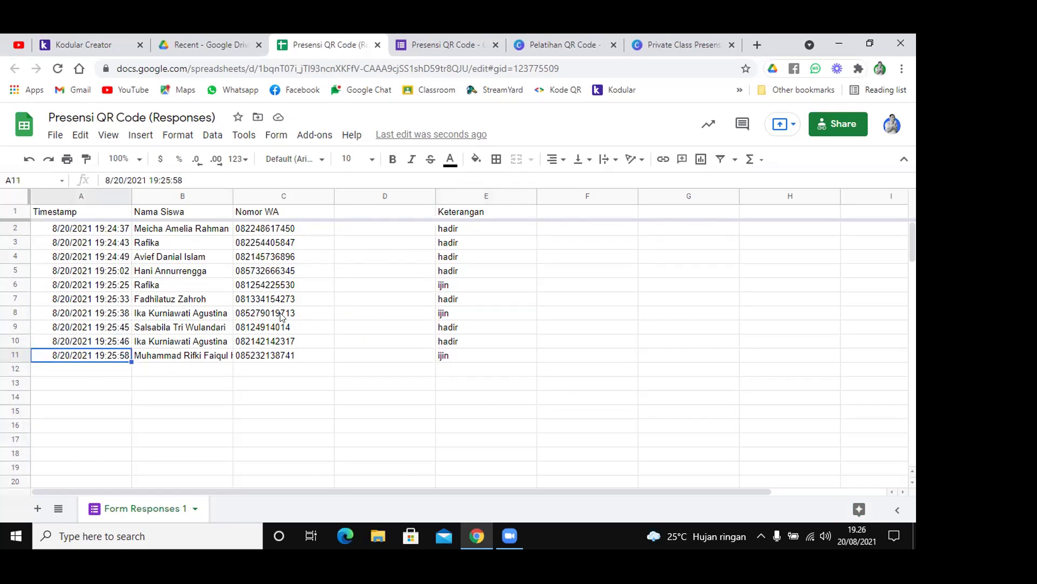
click(175, 313)
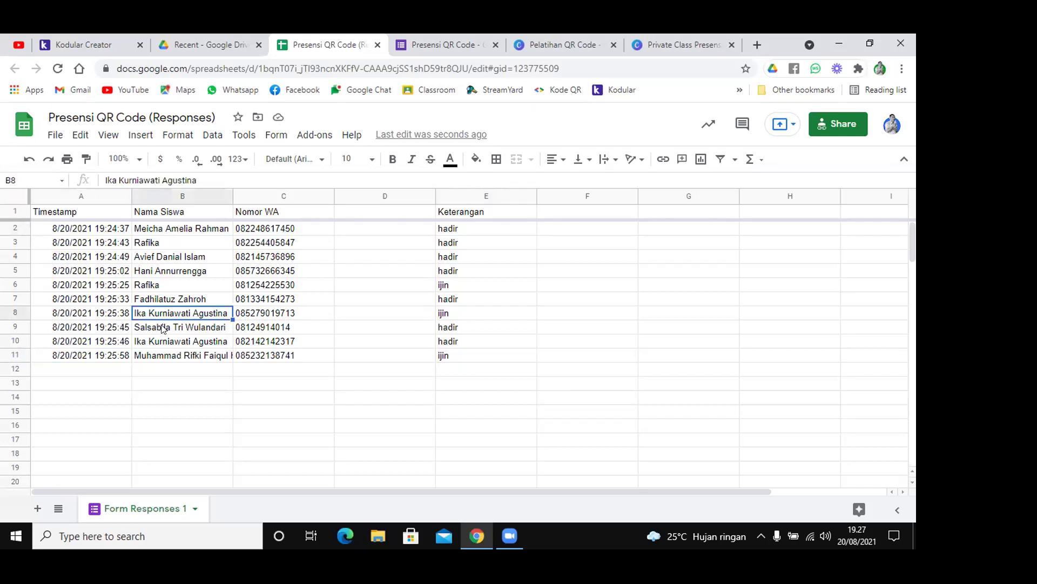
click(168, 342)
click(169, 314)
click(241, 319)
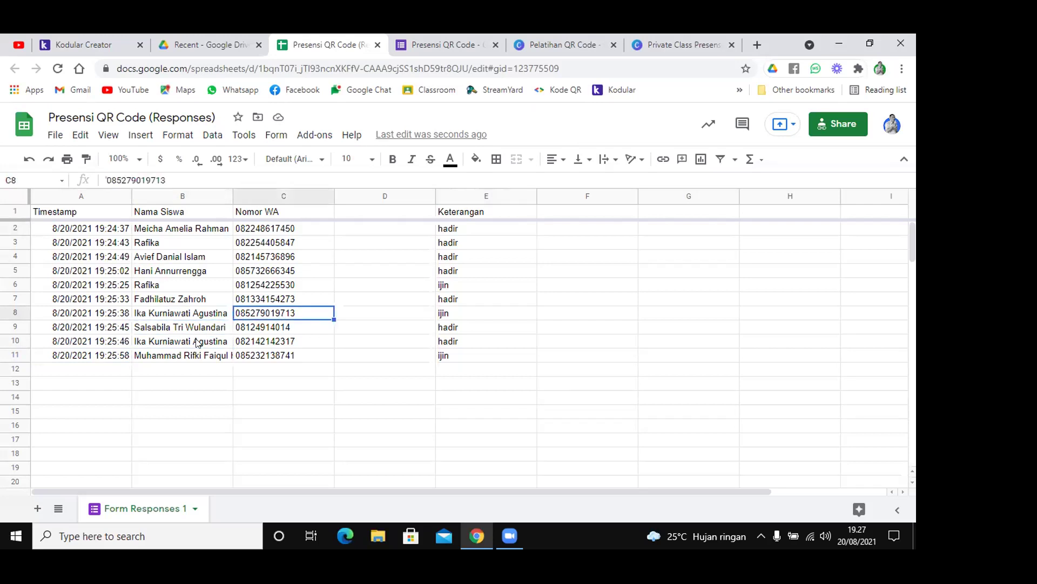
click(189, 342)
click(277, 340)
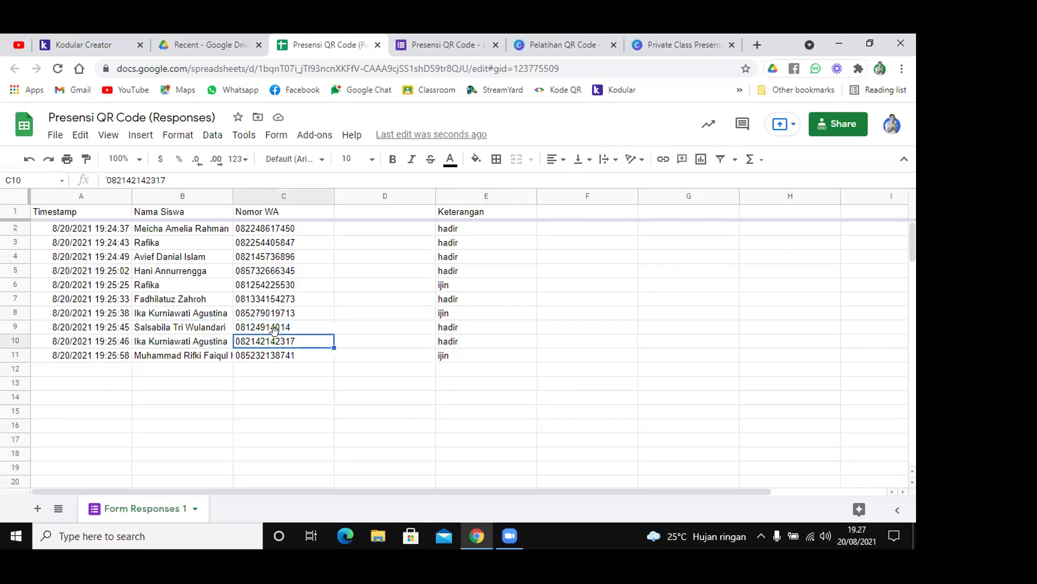
click(354, 286)
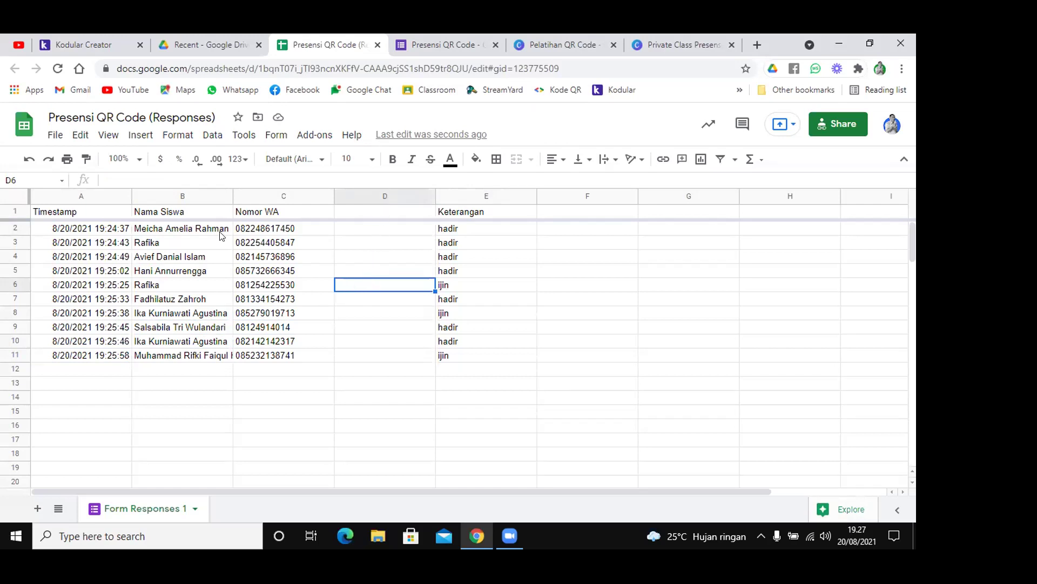
click(205, 214)
click(199, 230)
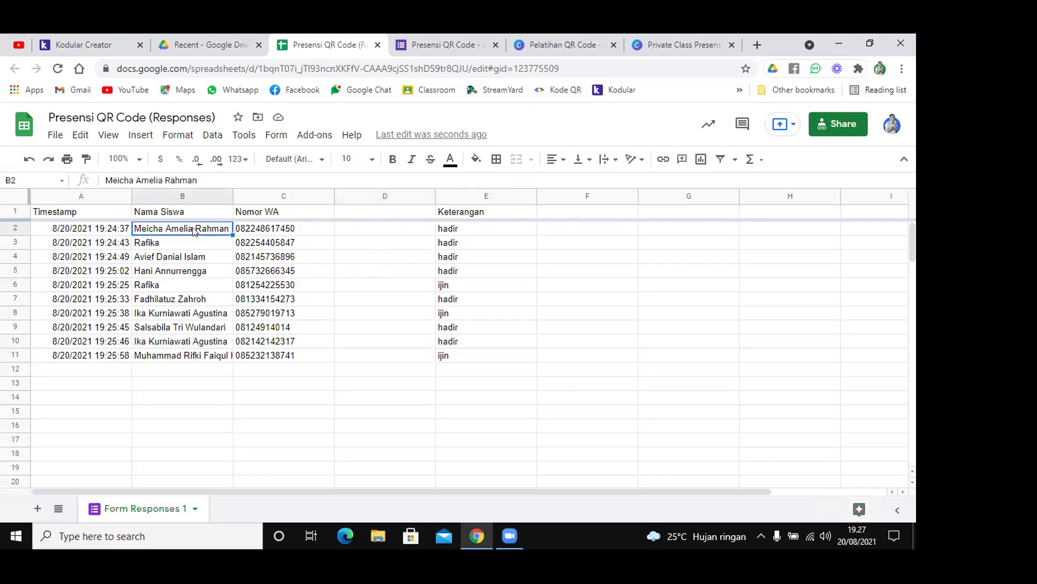
click(98, 231)
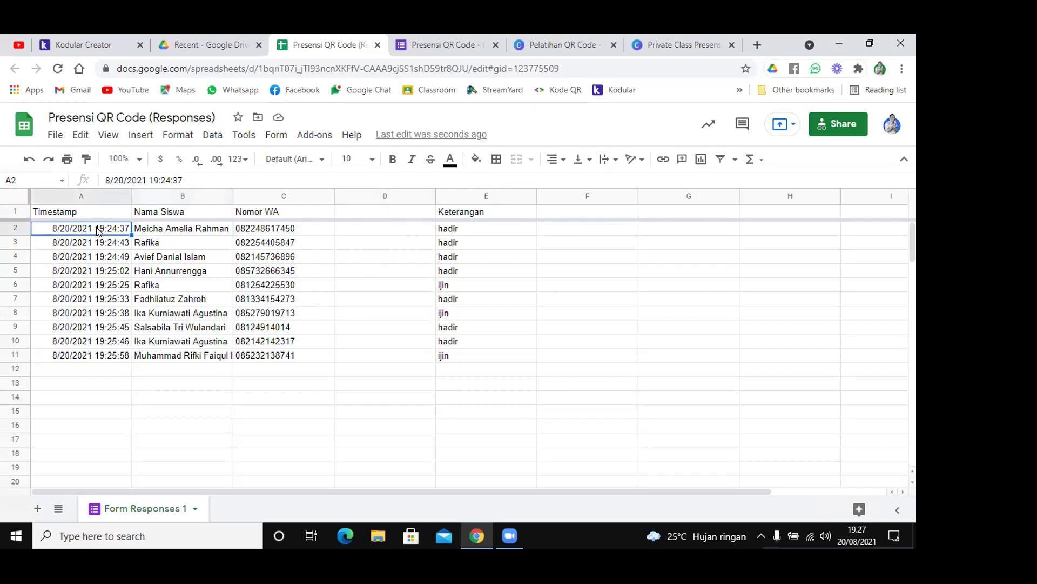
click(168, 231)
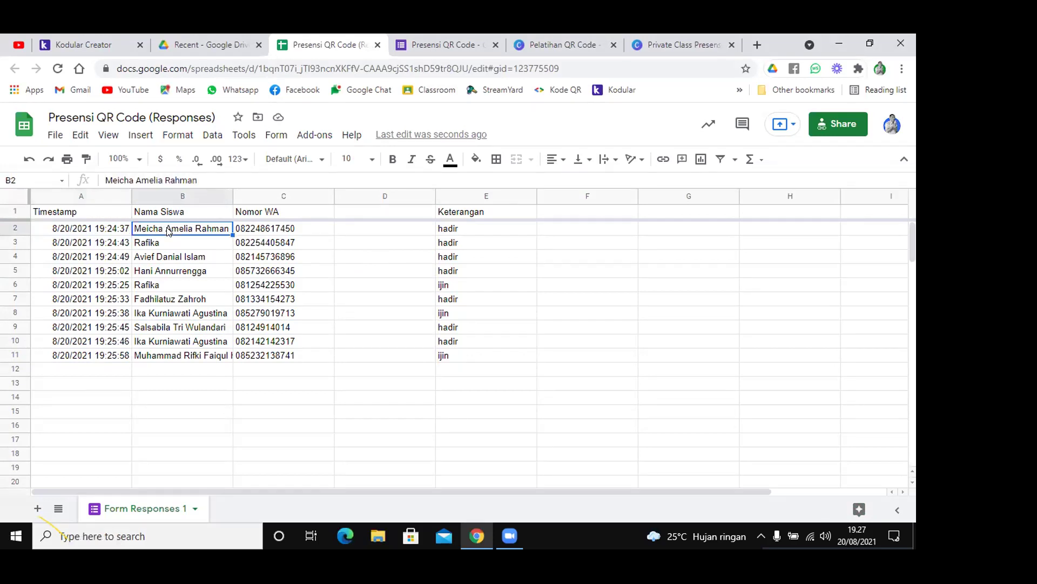
click(119, 230)
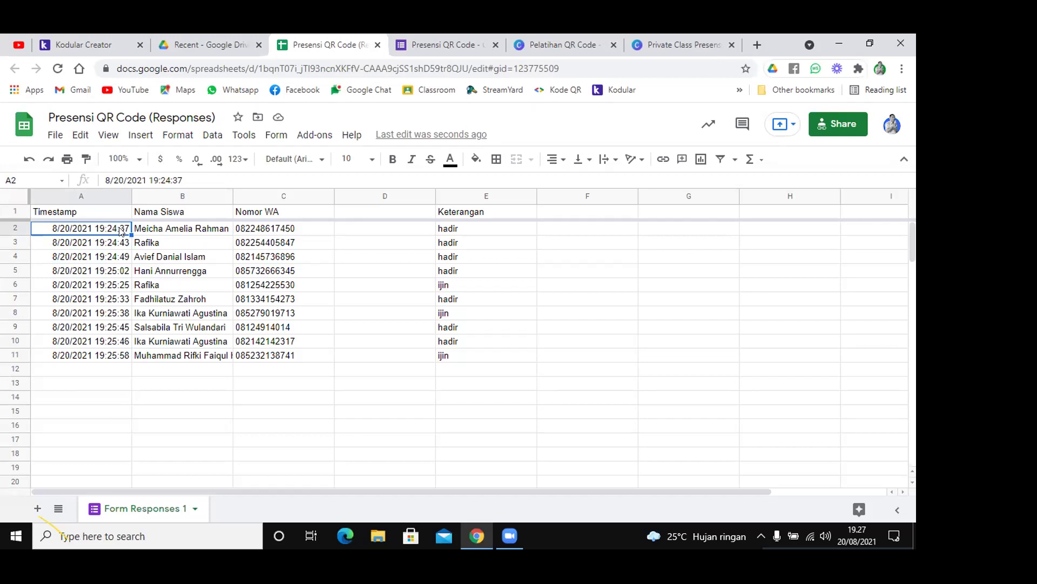
double_click(367, 232)
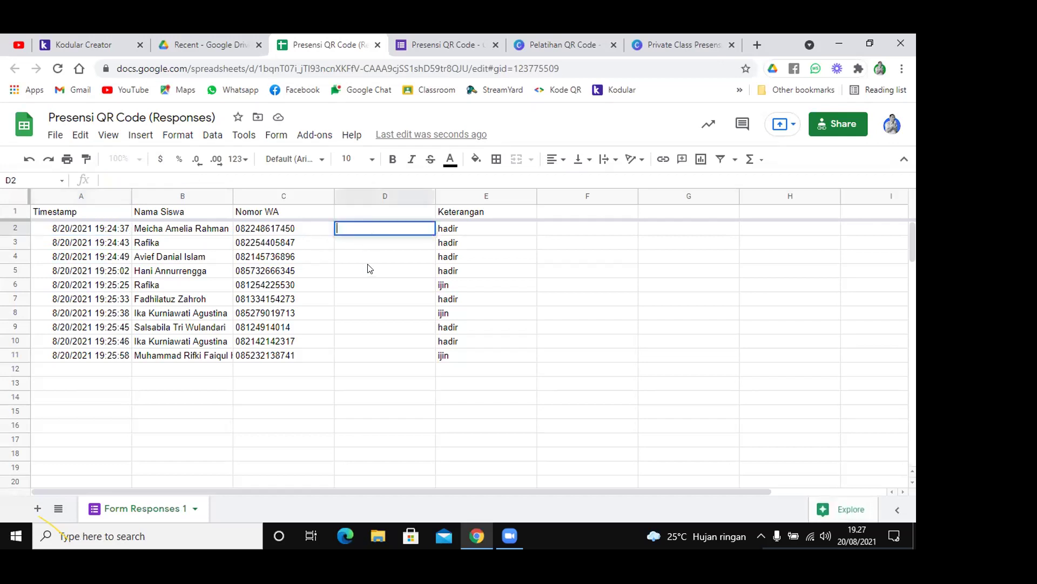
Step: Copy the first student's name from B2 into D2
click(206, 227)
key(ctrl+c)
click(398, 267)
double_click(359, 227)
key(ctrl+v)
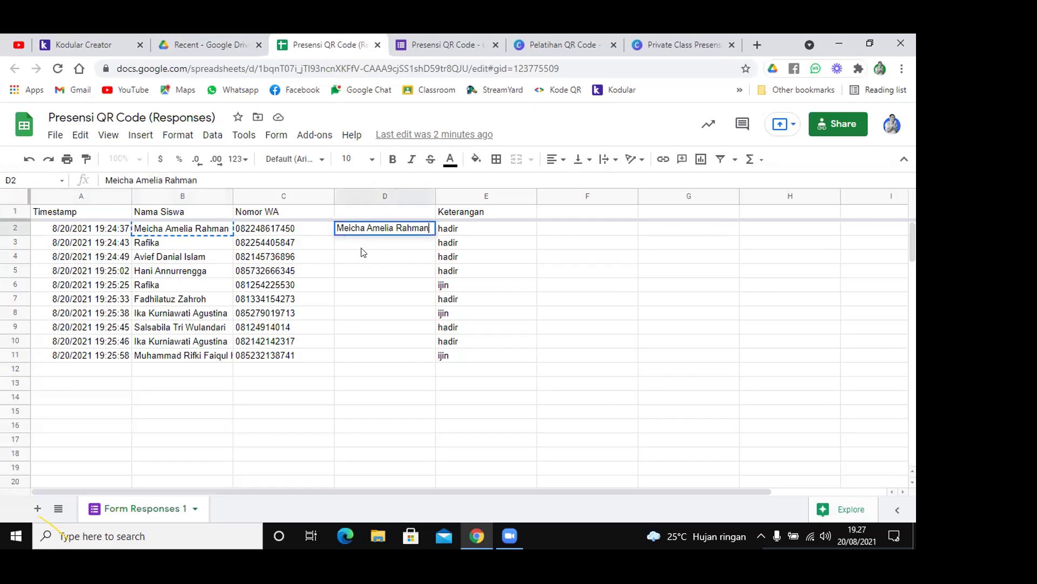
click(363, 251)
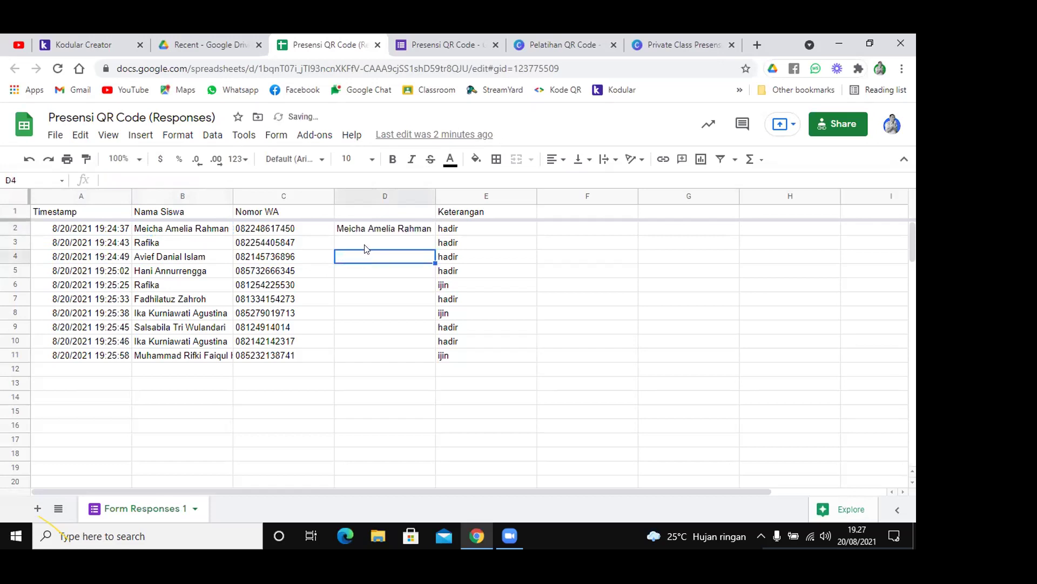
Step: Prefix the name in D2 with the date 20/8/2021
double_click(336, 231)
key(Escape)
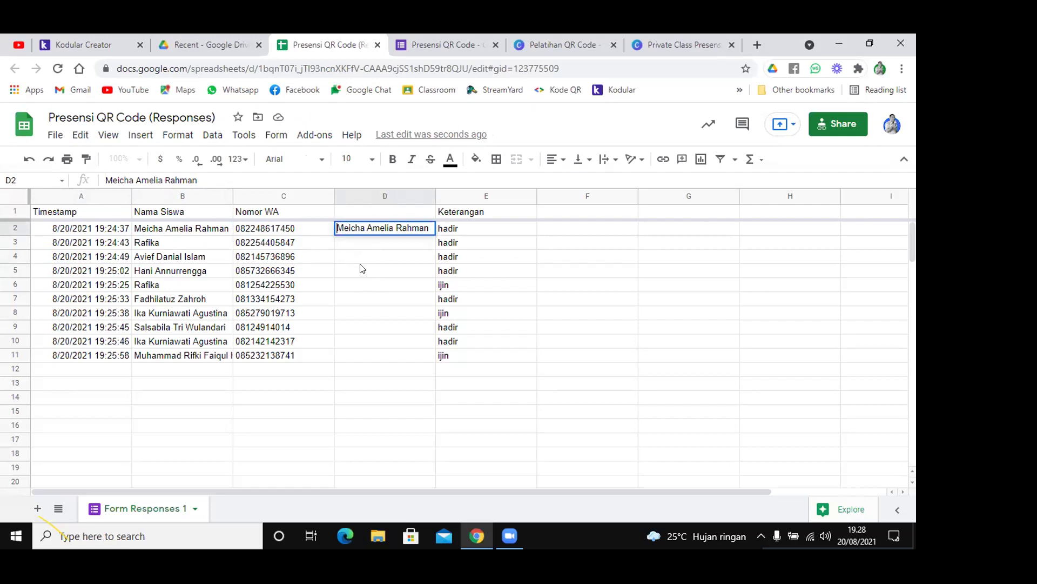
text(20)
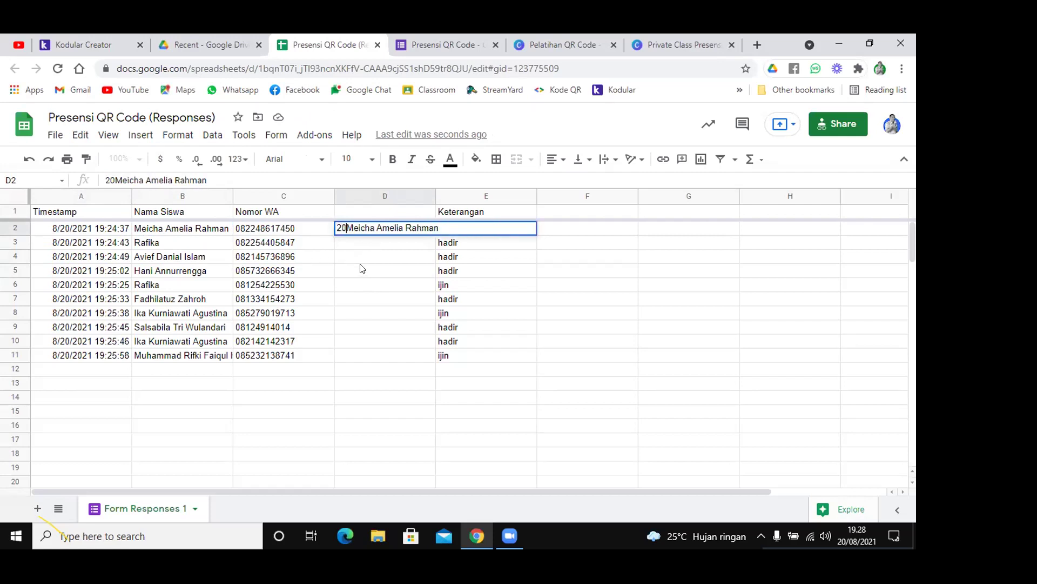
text(/8)
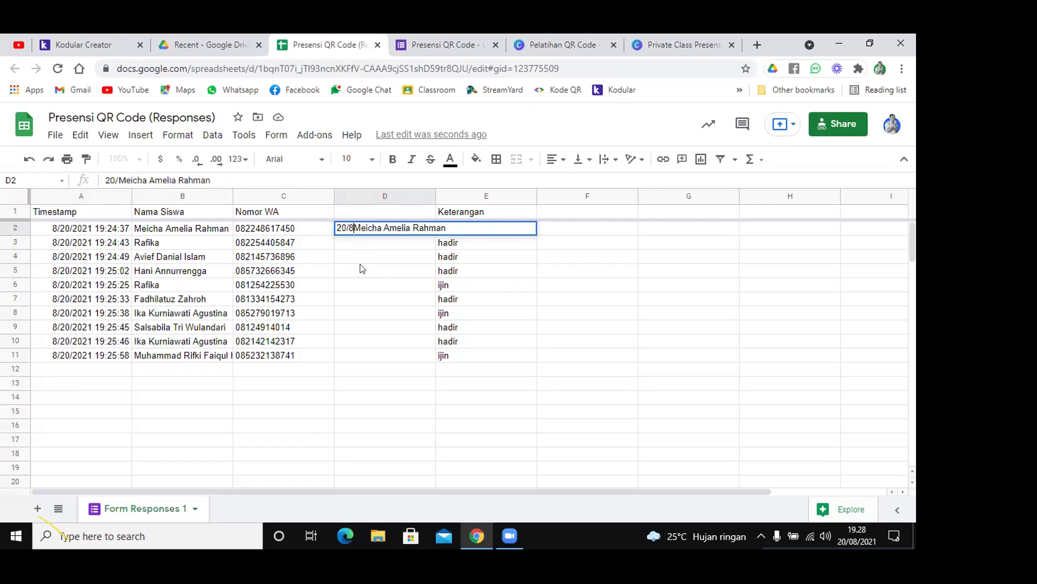
text(/)
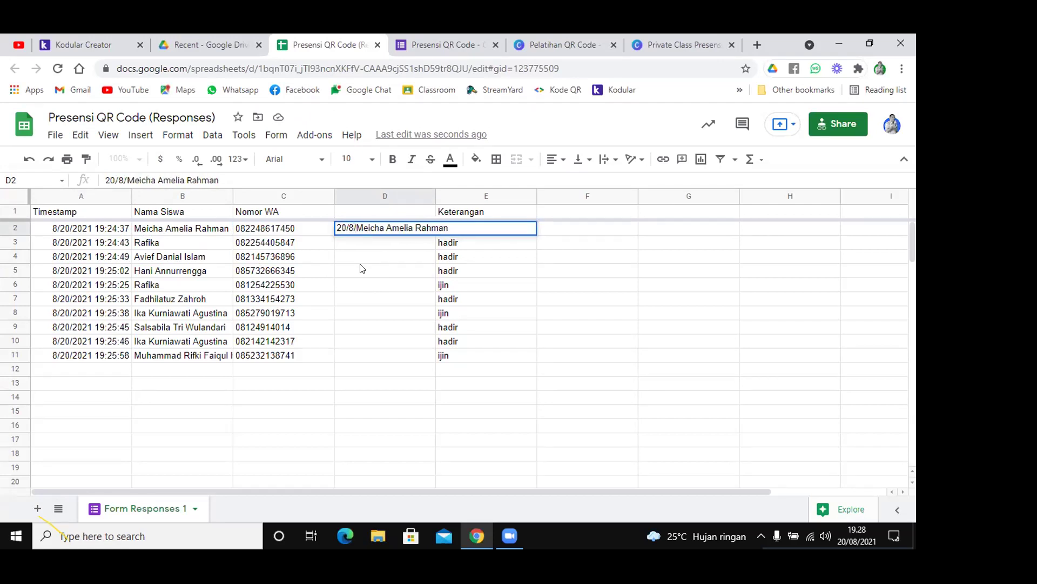
text(2021)
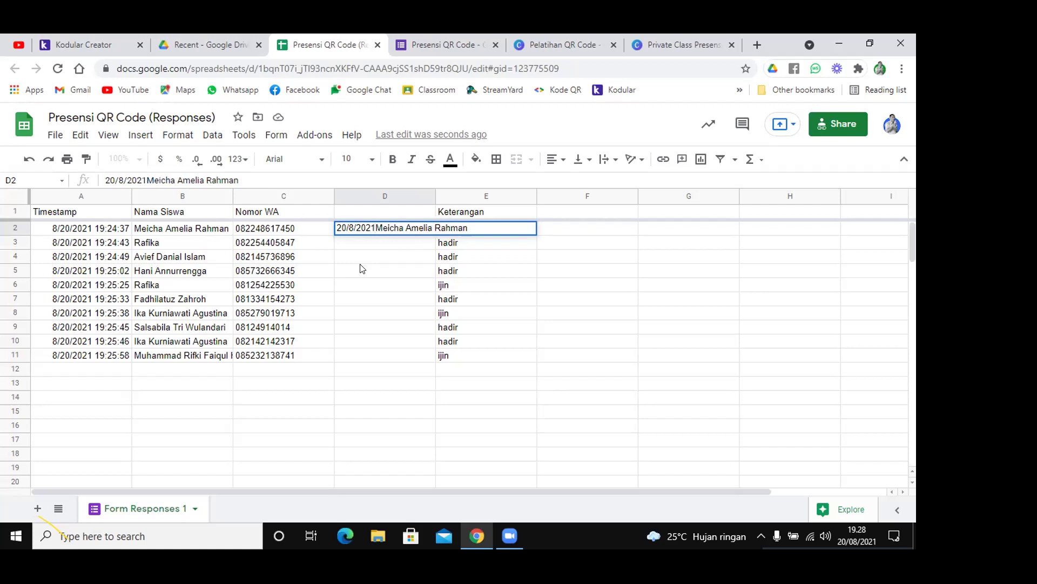
click(360, 269)
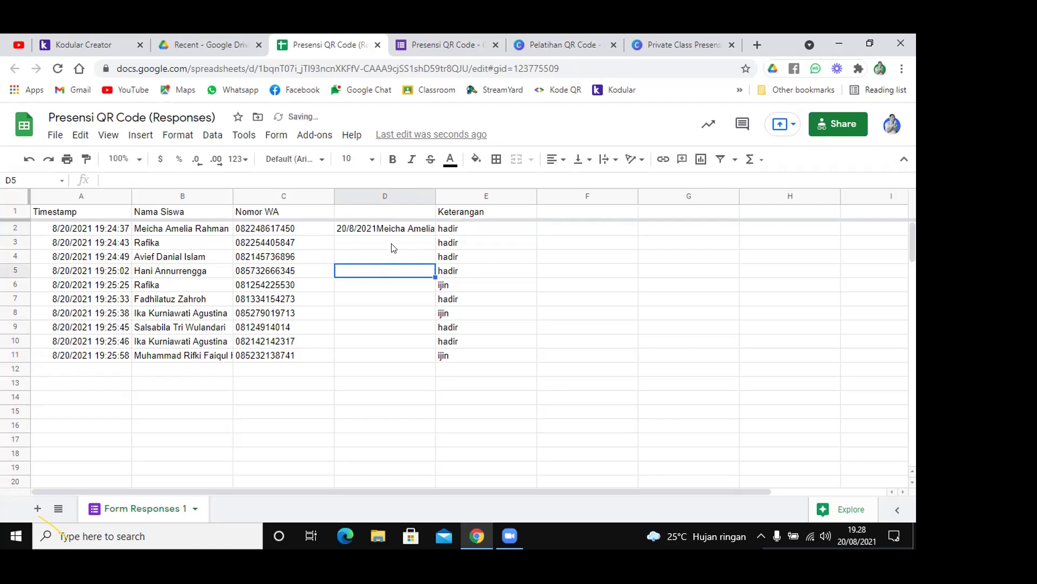
Step: Auto-fit column D so the dated name in D2 shows in full
click(415, 229)
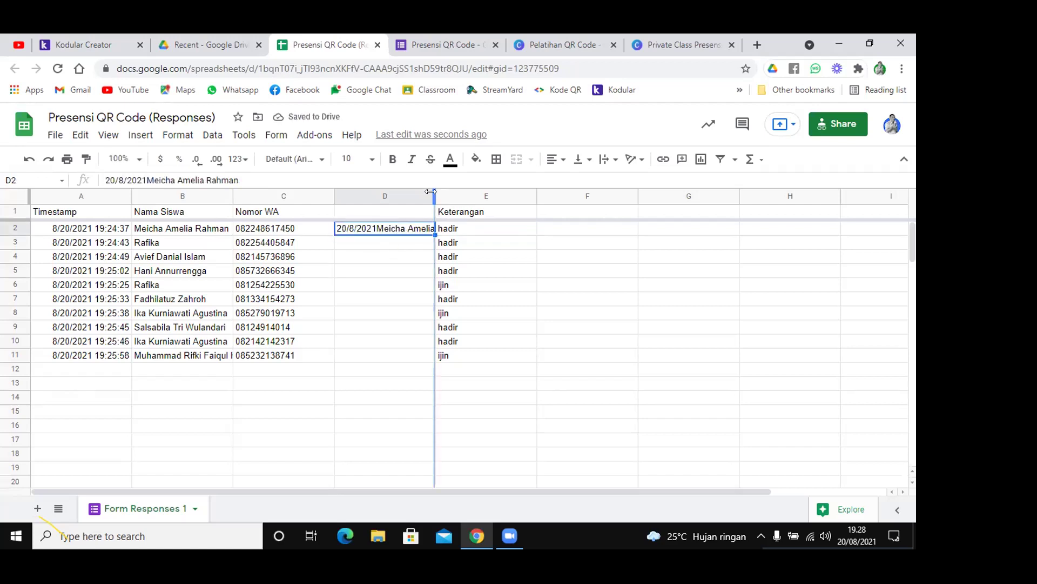
double_click(434, 191)
click(383, 270)
click(406, 231)
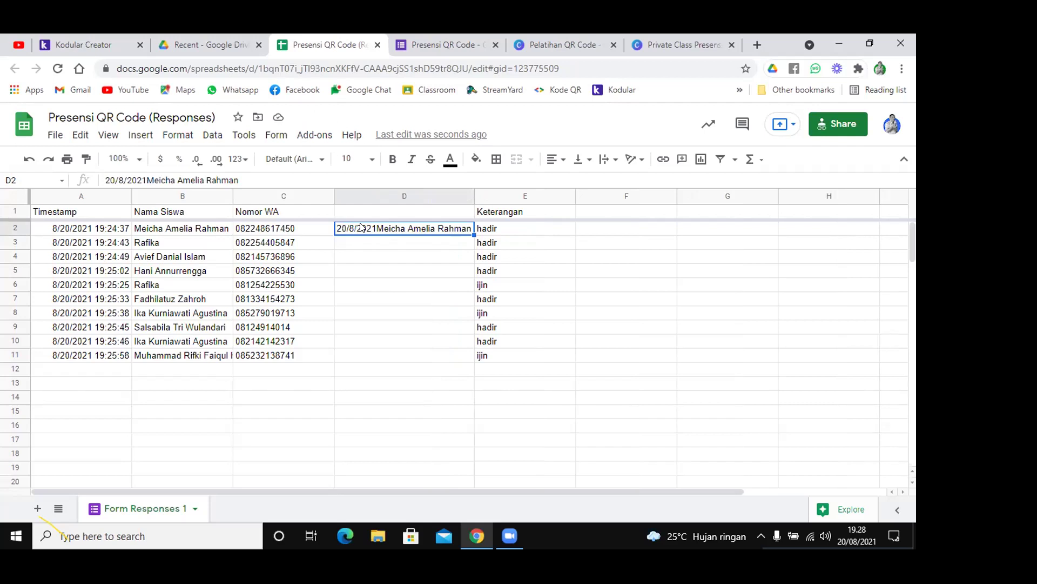
click(379, 274)
click(381, 242)
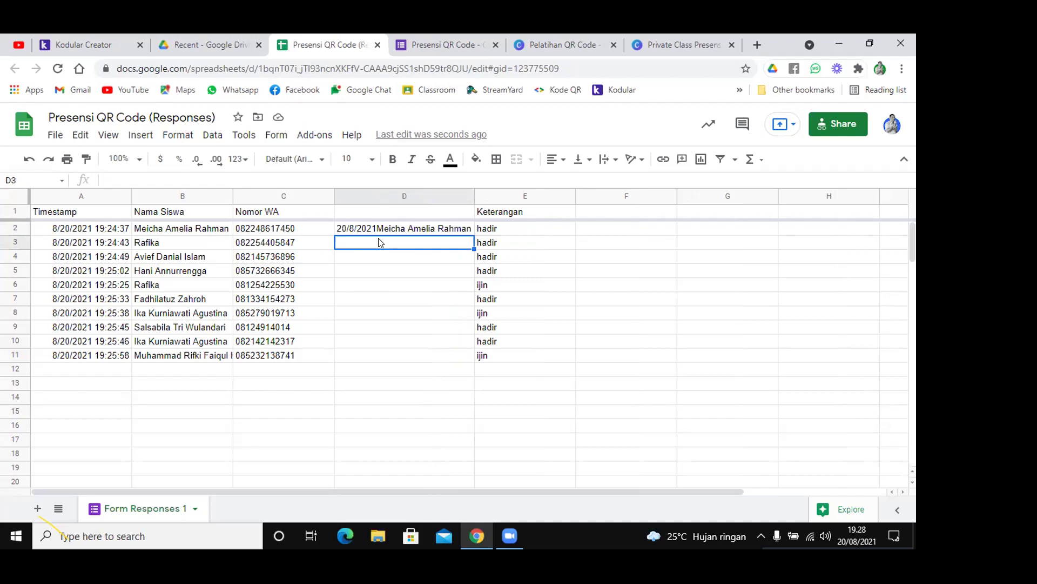
Step: Copy D2's dated entry down into D3, undo the copy, and reselect D2
click(436, 231)
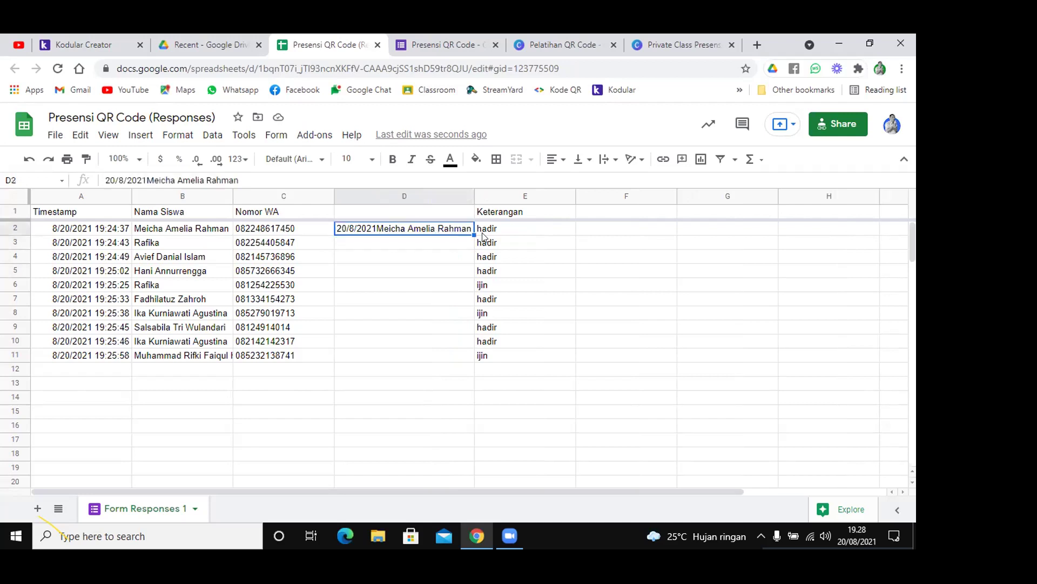
drag(473, 231, 454, 269)
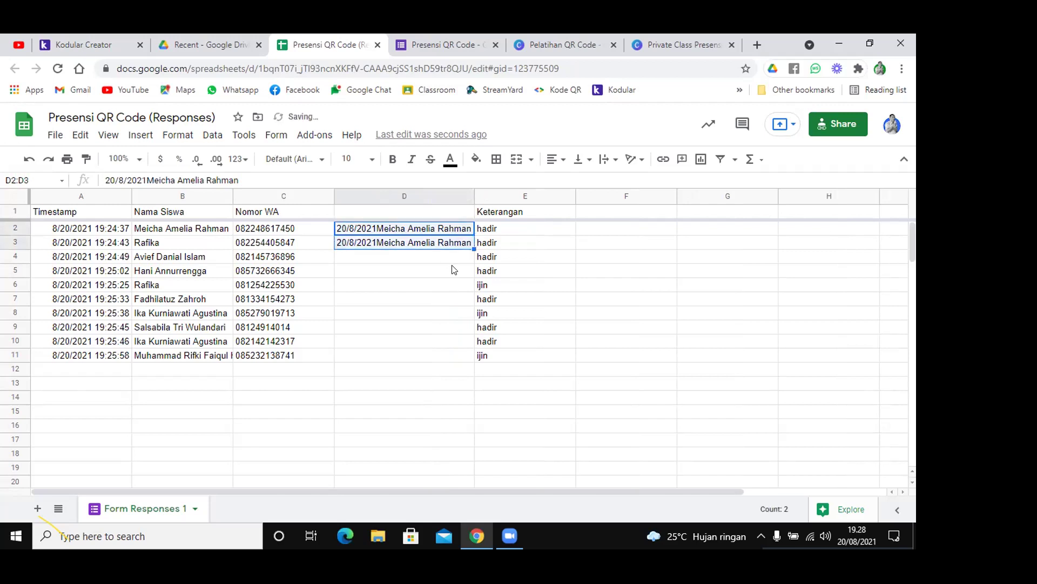
key(ctrl+z)
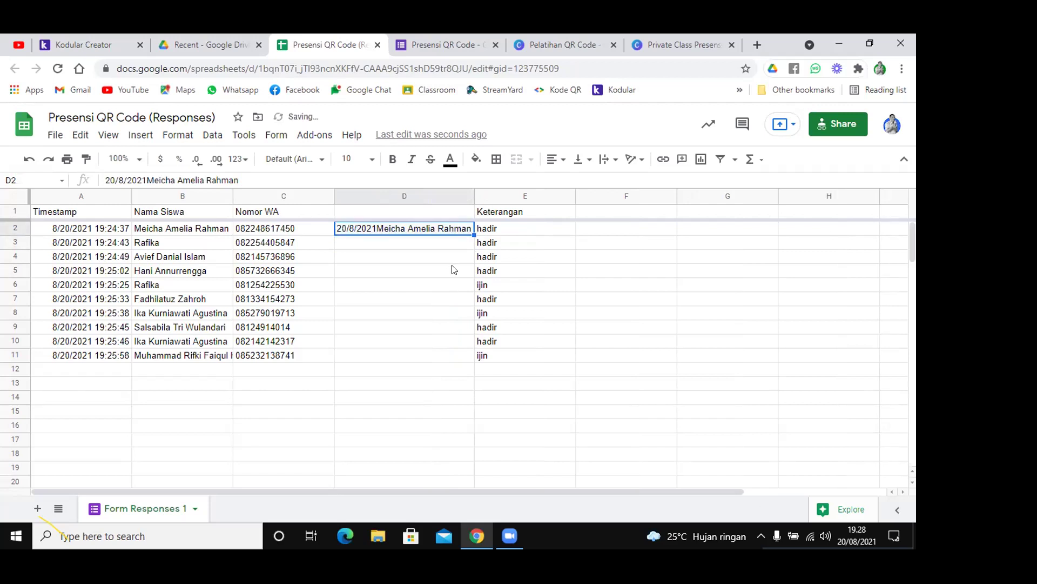
key(ctrl+k)
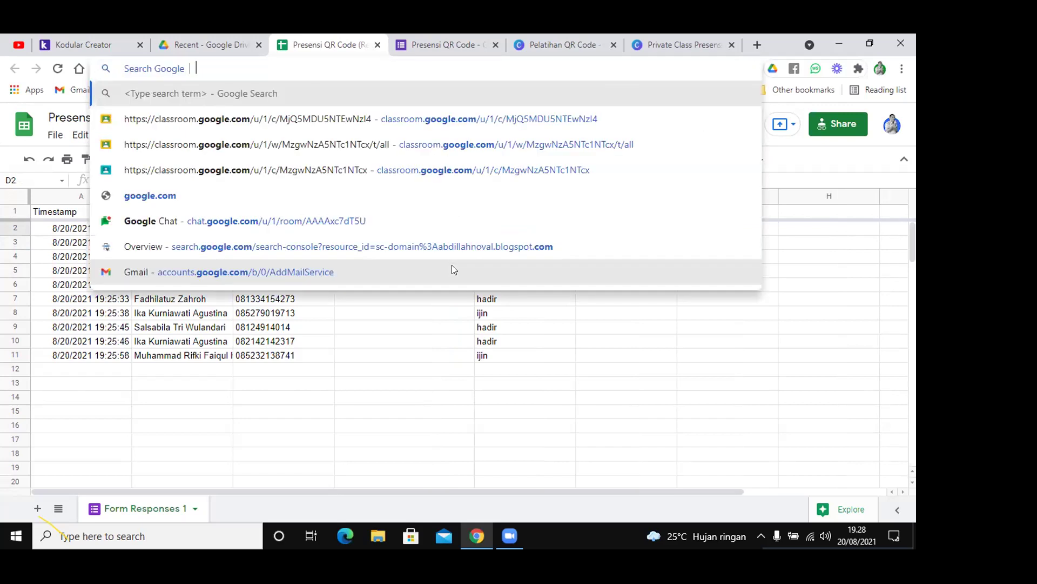
click(593, 333)
click(413, 258)
click(426, 231)
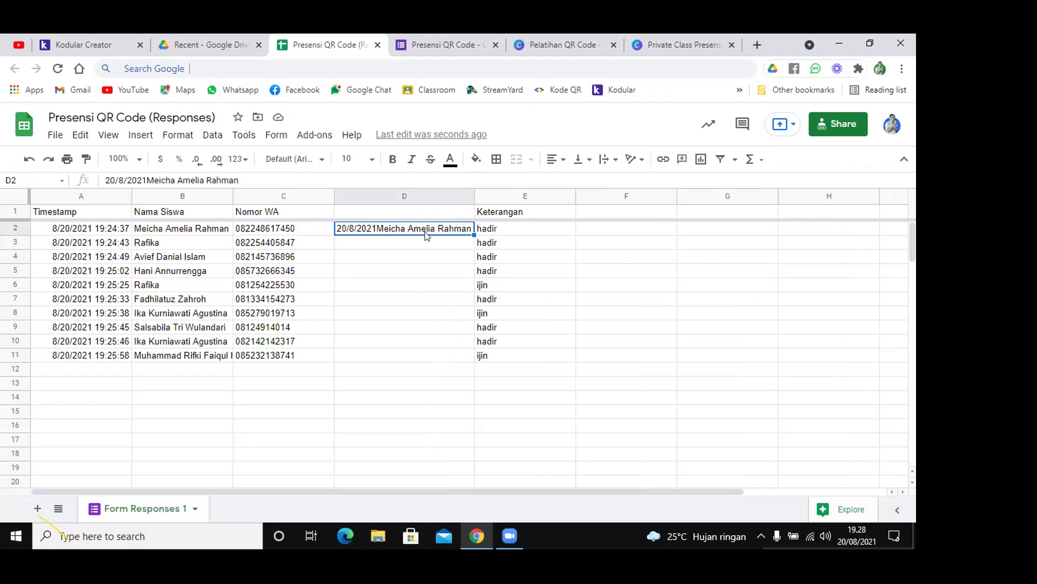
Step: Check the empty cells down column D to the last response row
click(392, 247)
click(390, 270)
click(394, 312)
click(379, 355)
click(387, 311)
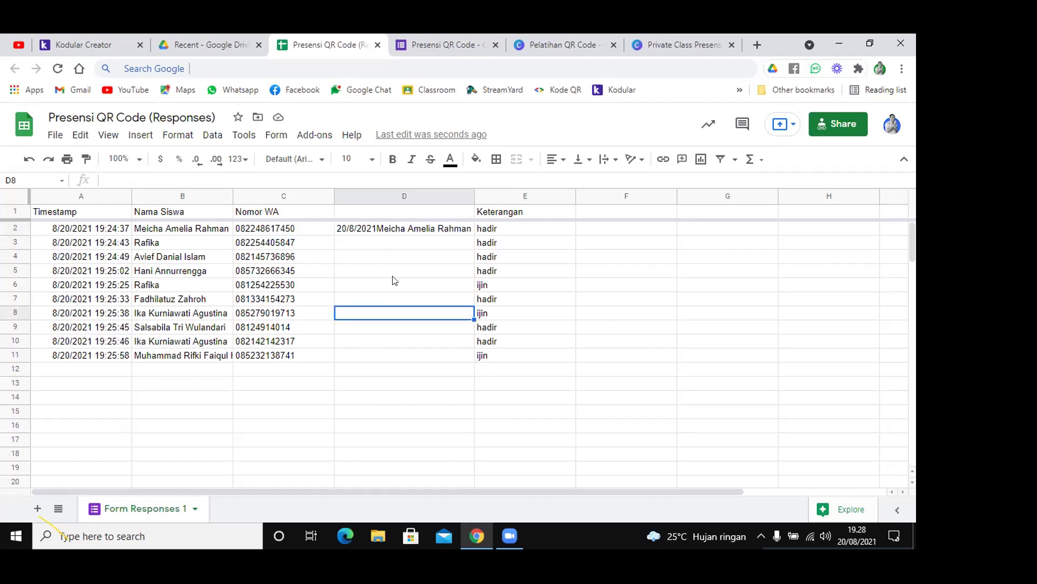
click(391, 243)
click(378, 229)
click(372, 258)
click(375, 284)
click(381, 299)
click(387, 329)
click(382, 342)
click(381, 353)
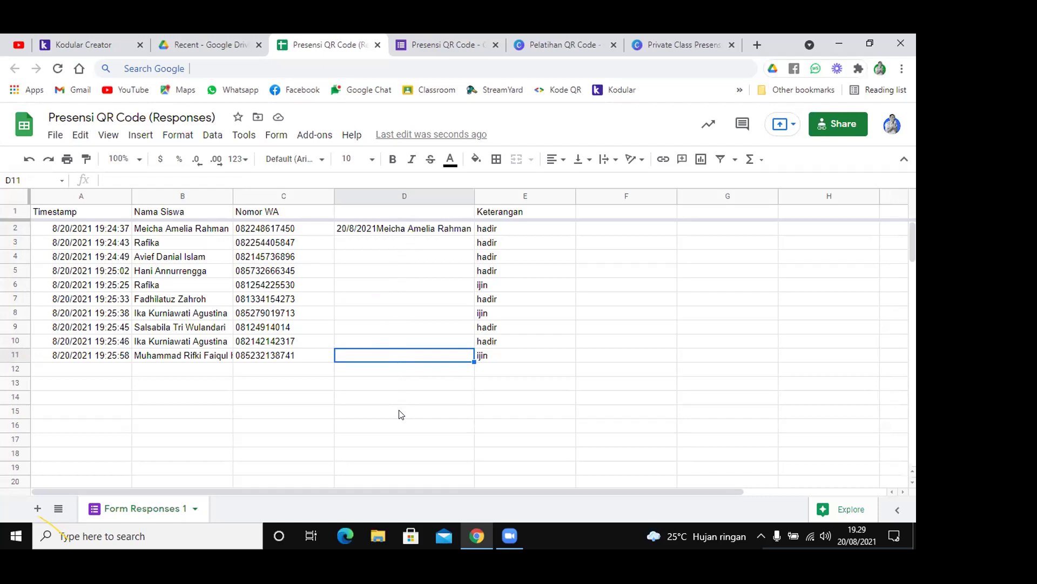
Step: Delete the trial dated entry from D2
click(412, 287)
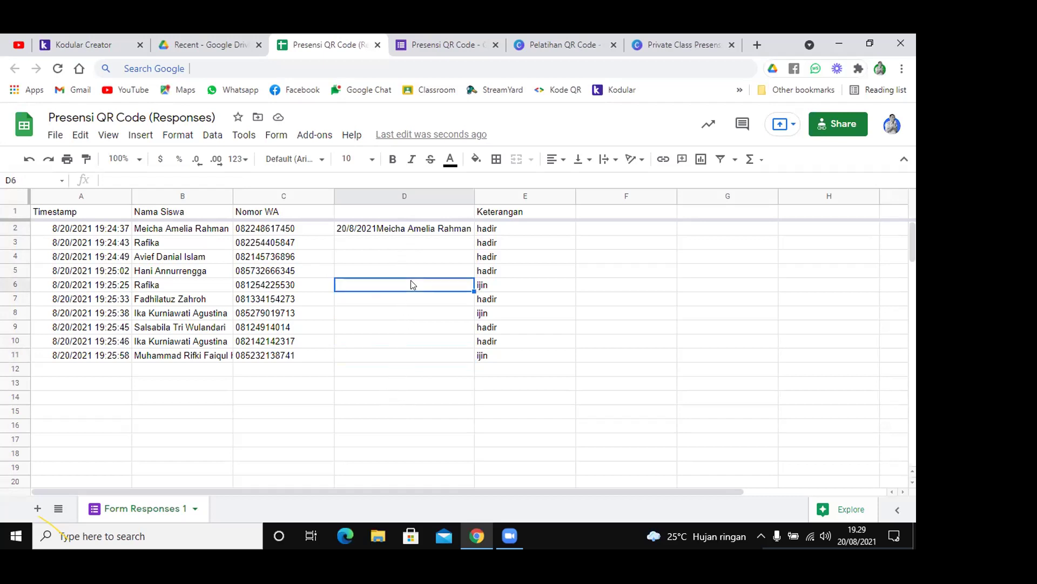
click(428, 231)
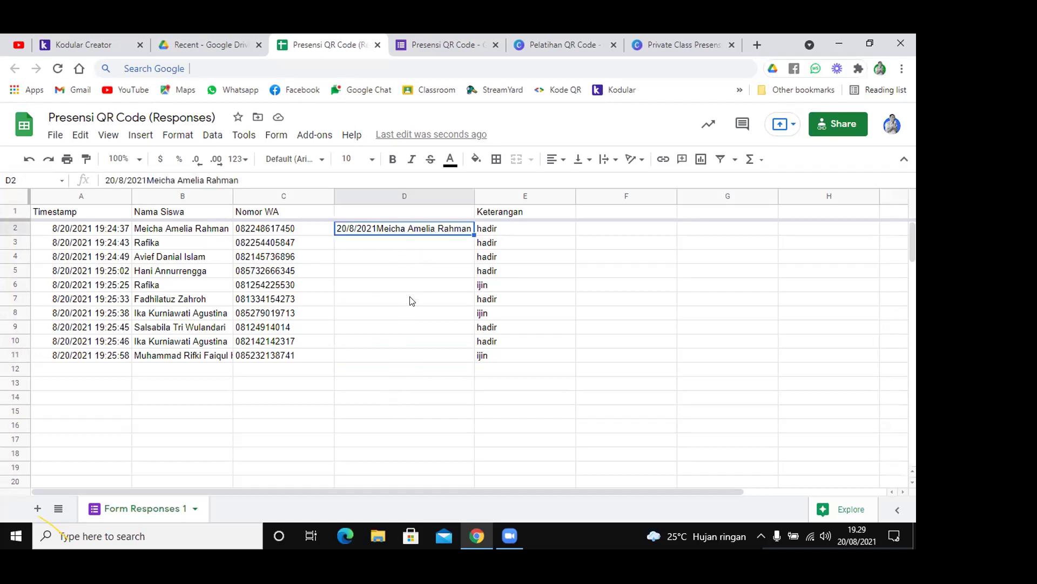
key(Delete)
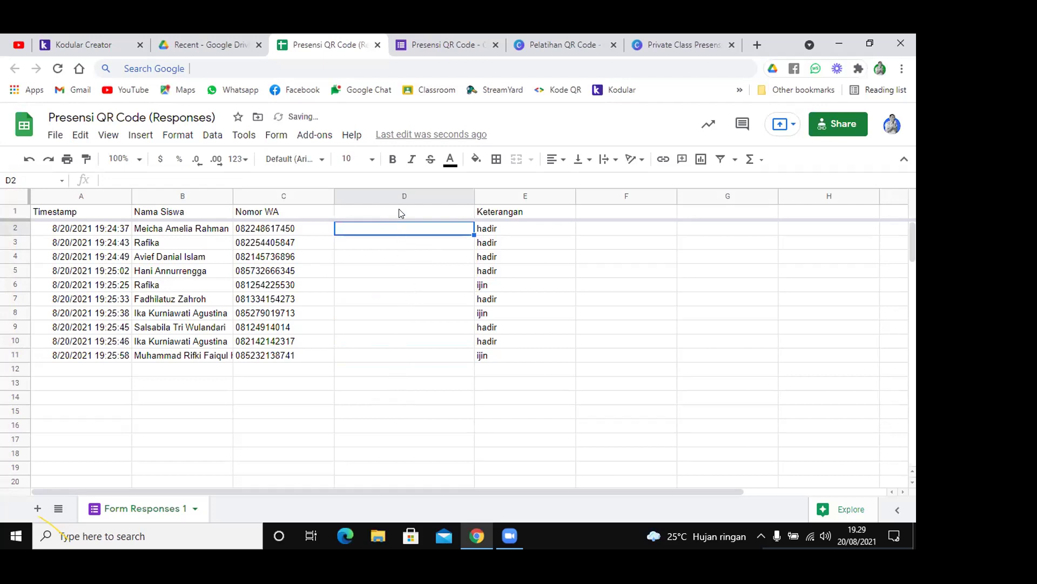
Step: Start a D1 formula with ARRAYFORMULA wrapping an IF function
click(400, 212)
click(393, 270)
double_click(393, 211)
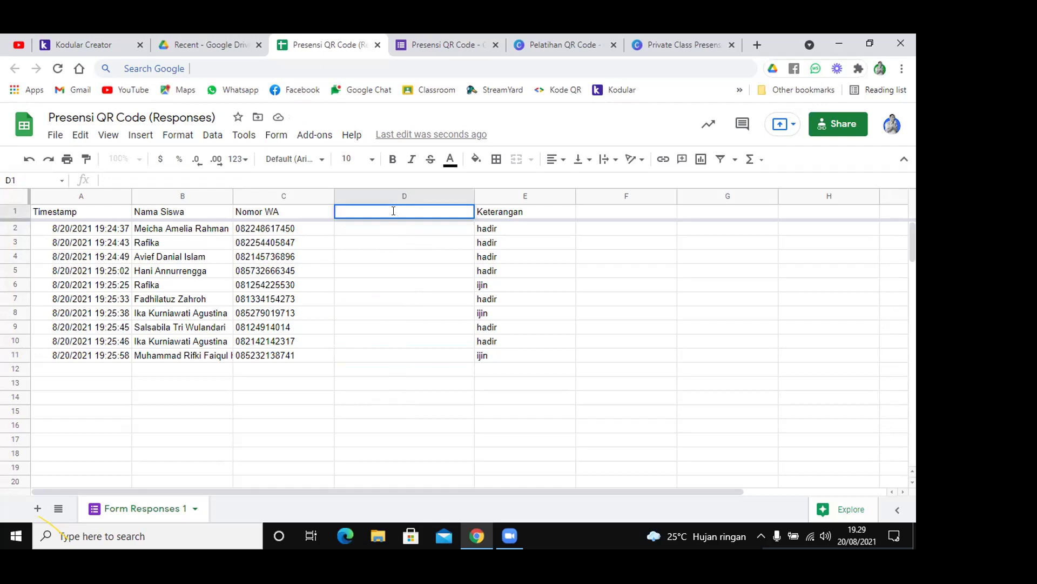
text(=)
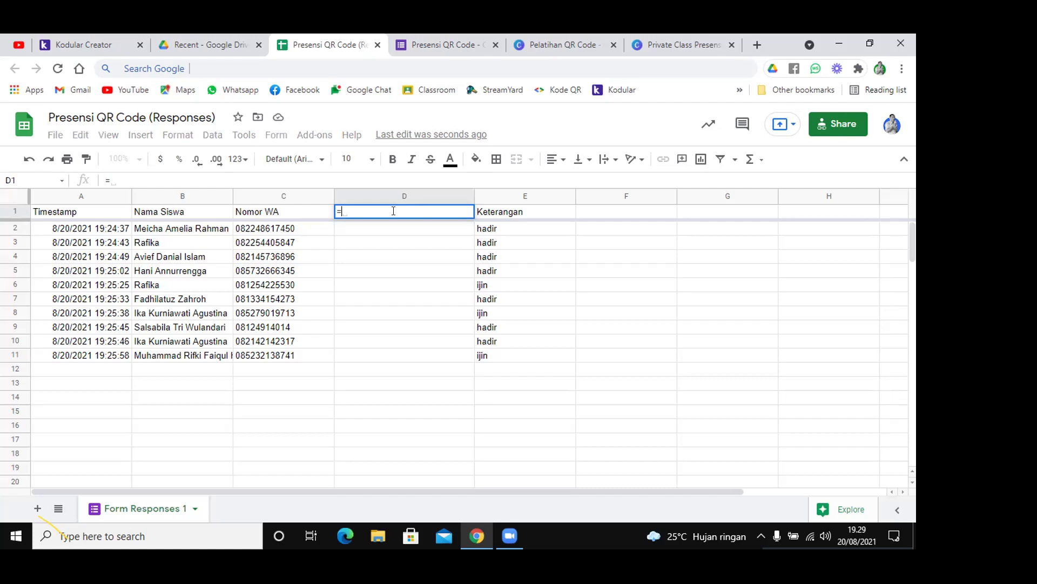
text(ar)
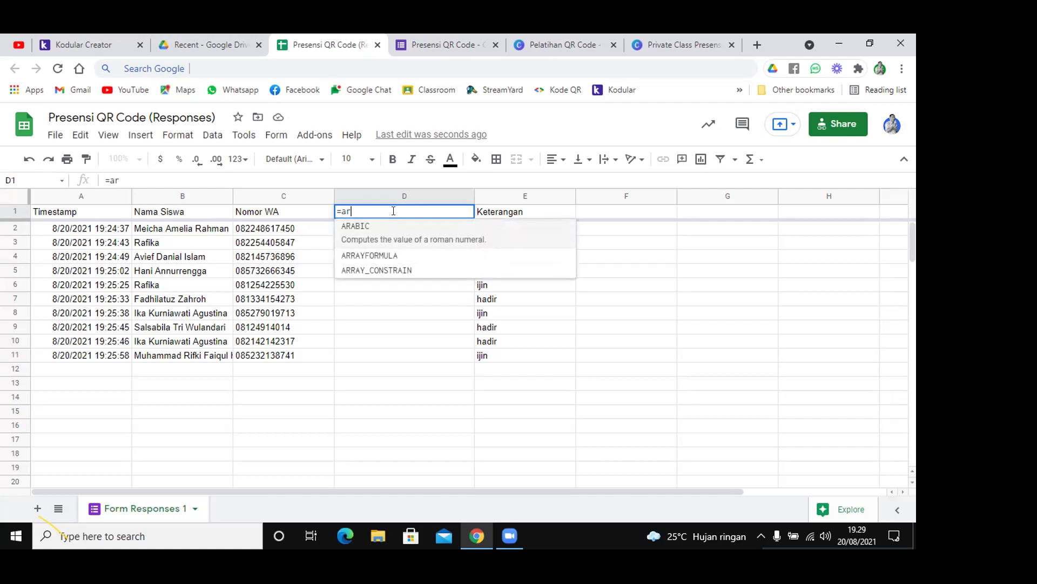
click(388, 254)
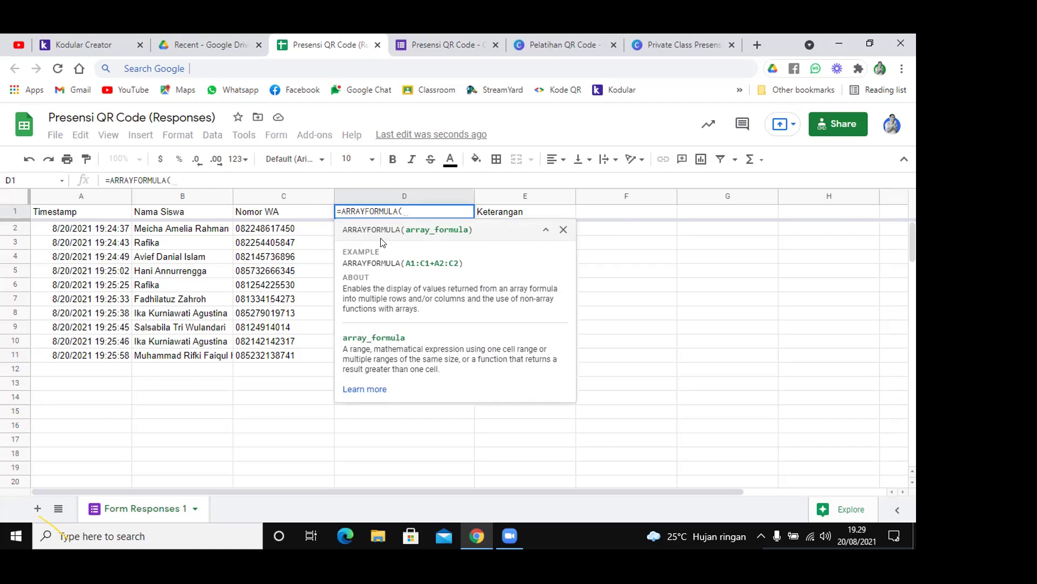
text(if)
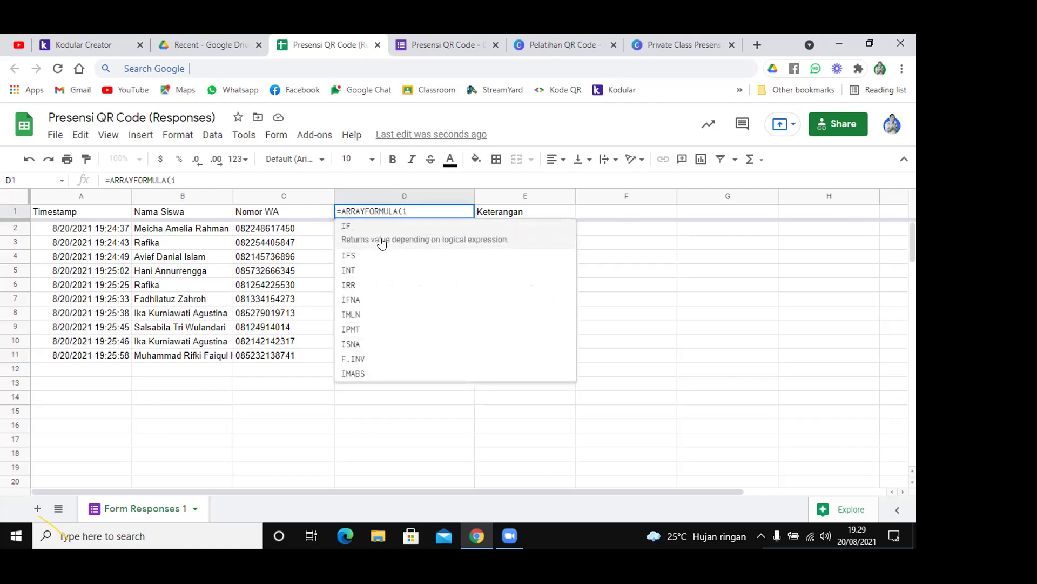
click(378, 234)
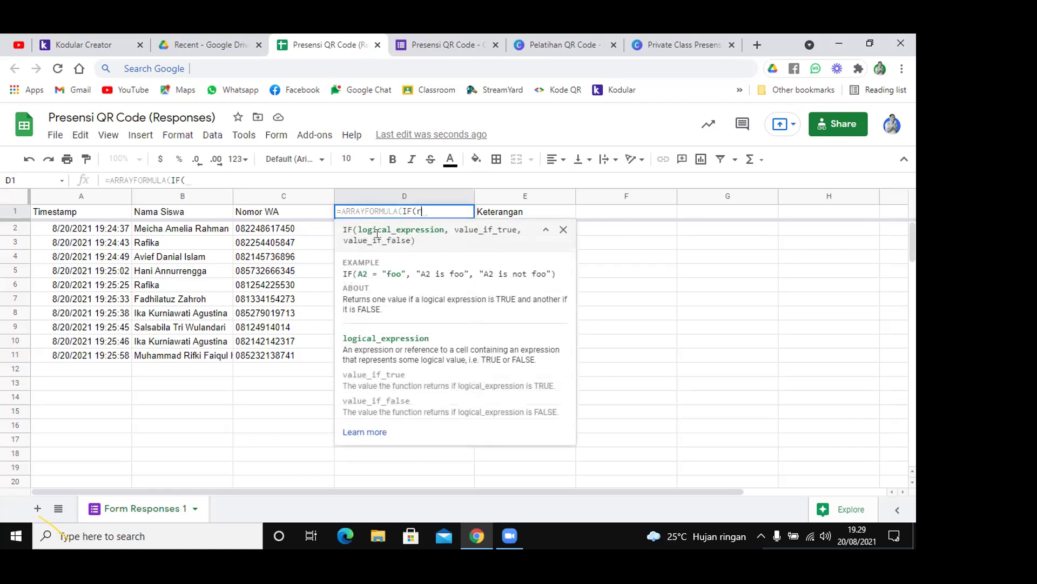
Step: Complete it as IF(ROW(A:A)=1,"Kode Siswa","") and commit the formula
text(row)
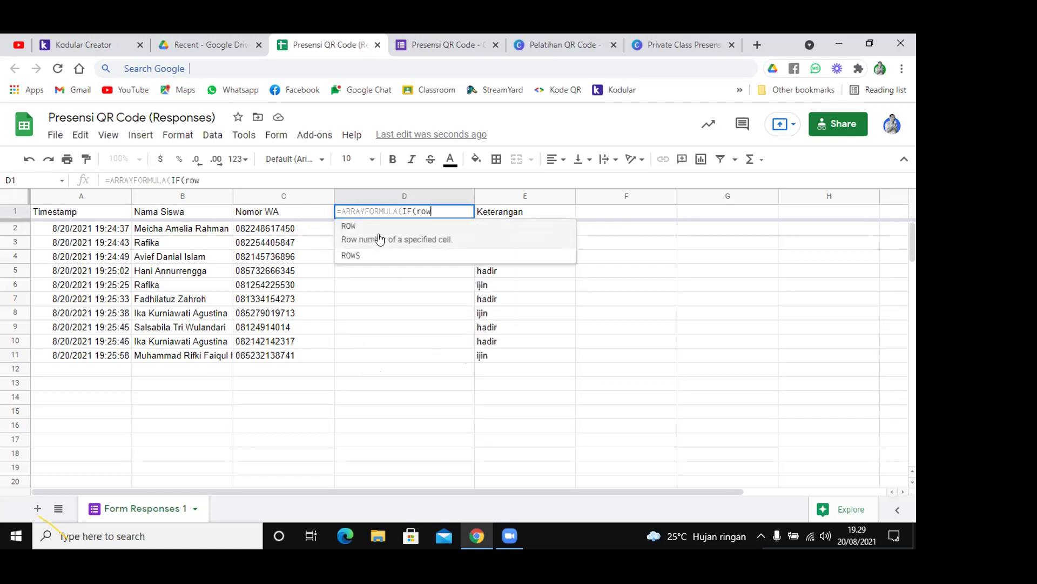
click(380, 238)
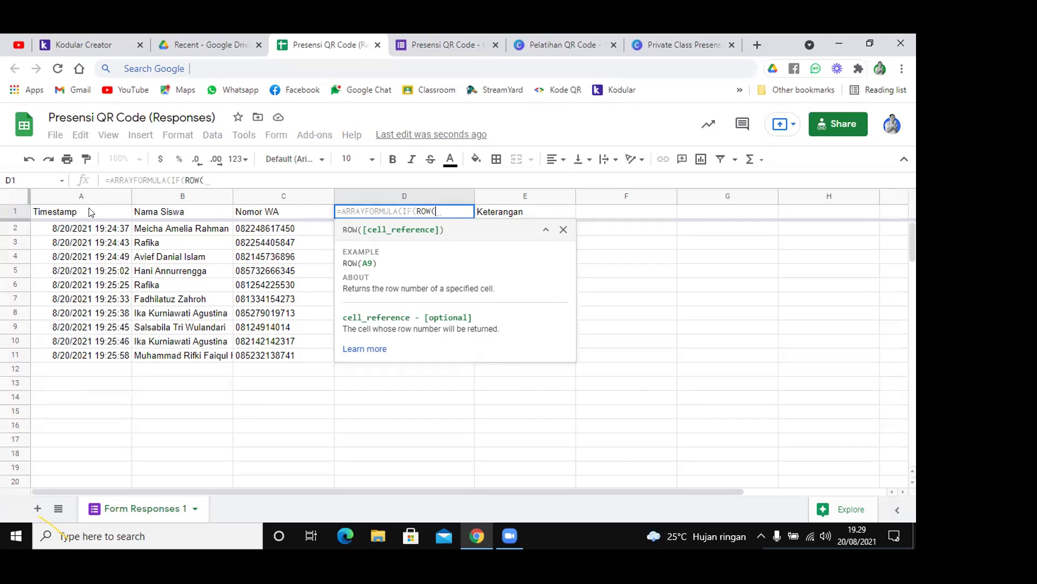
text(A)
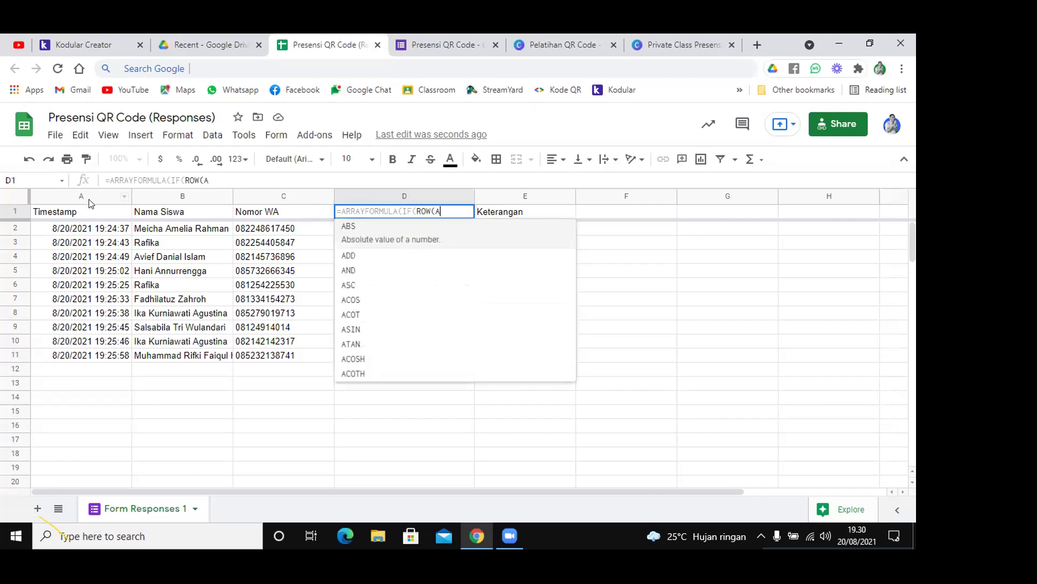
text(:A)
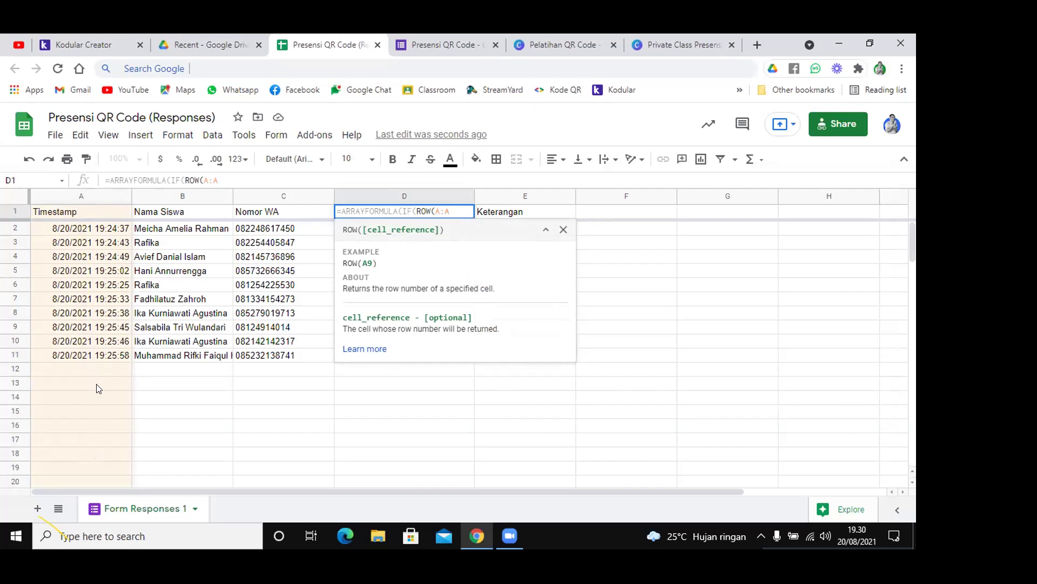
text())
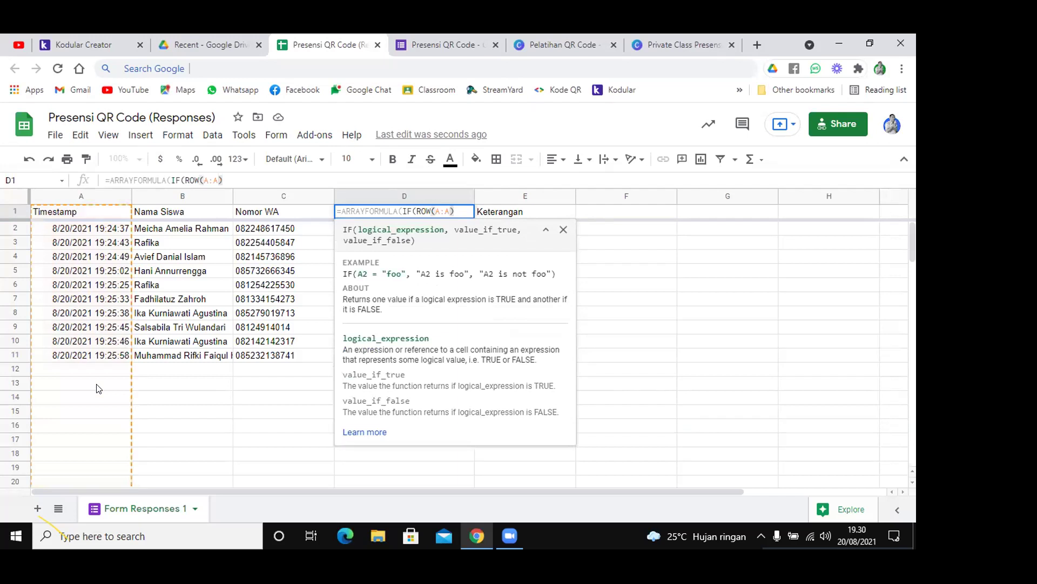
text(=1)
text(,)
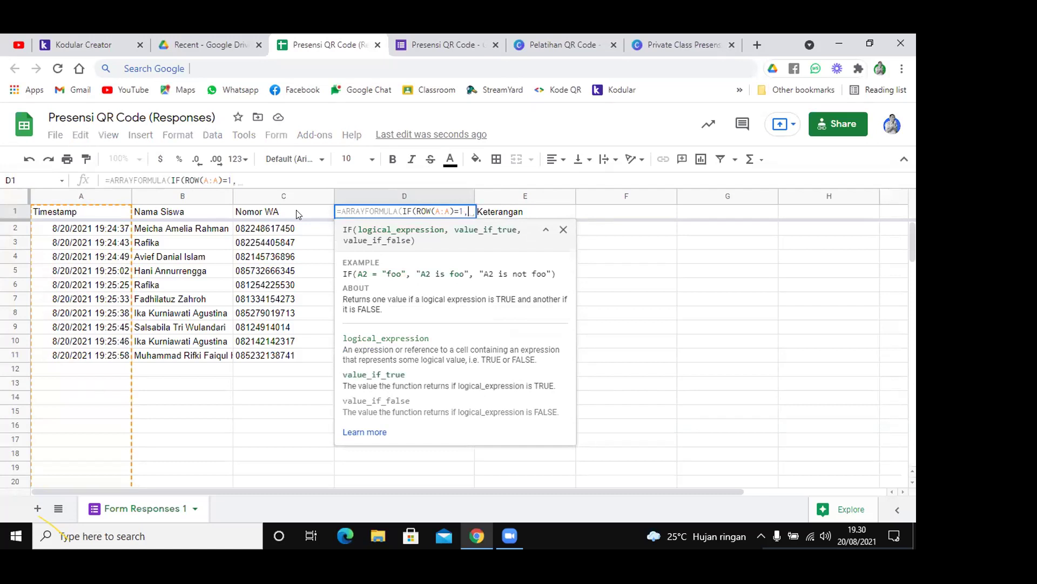
text(")
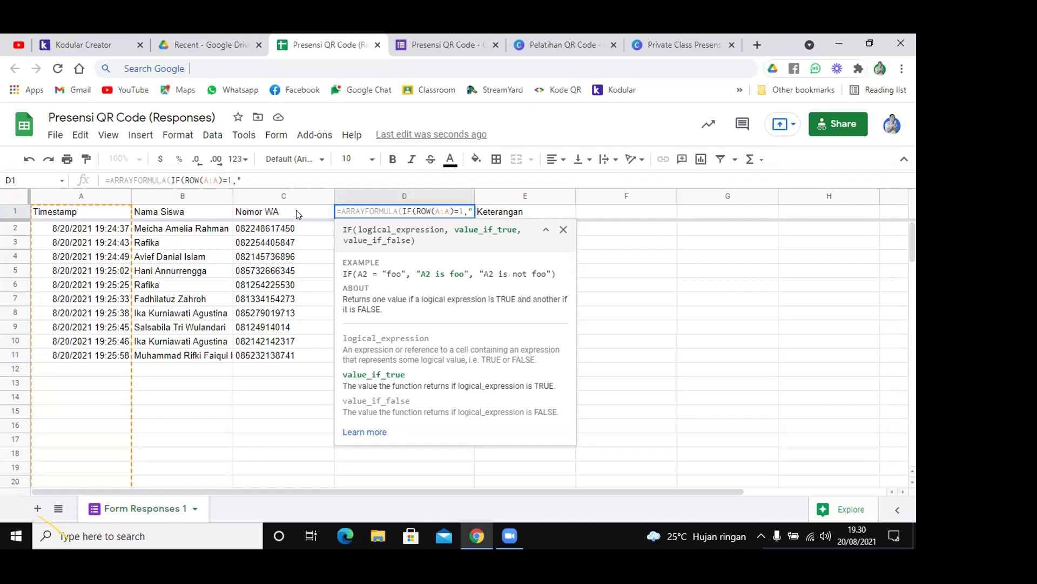
text(Kode Siswa)
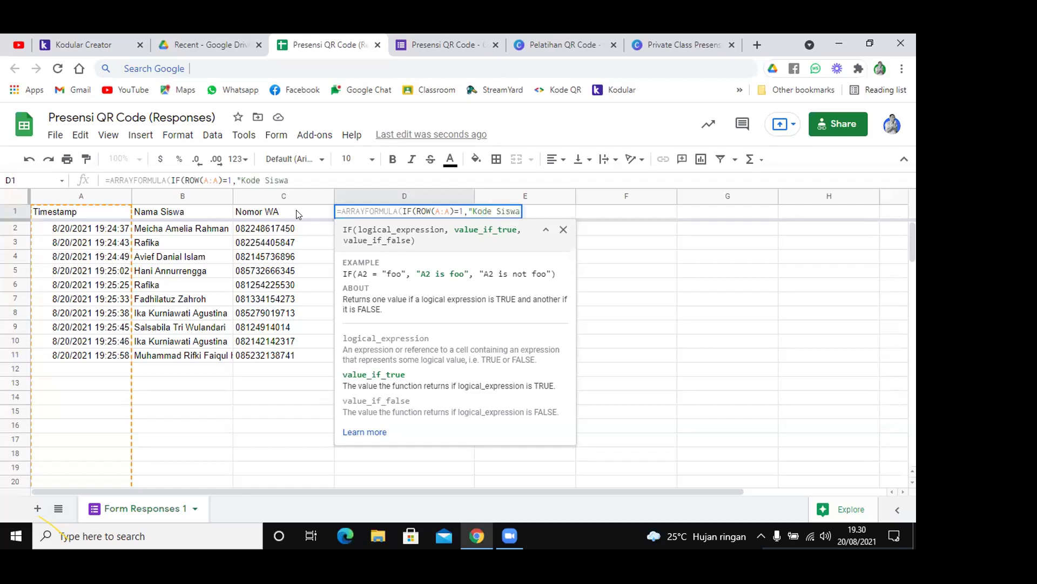
text(",)
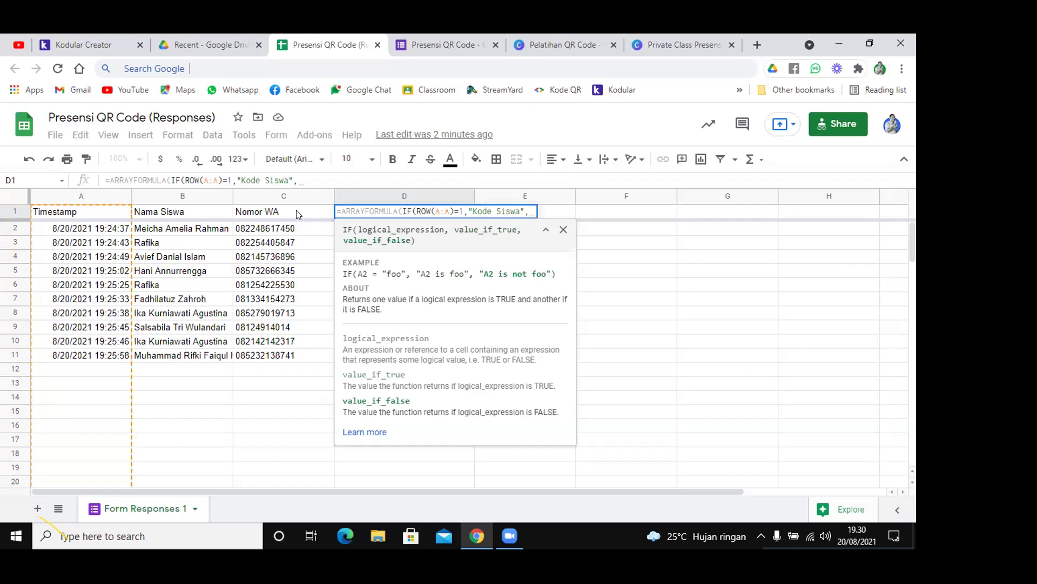
text(")
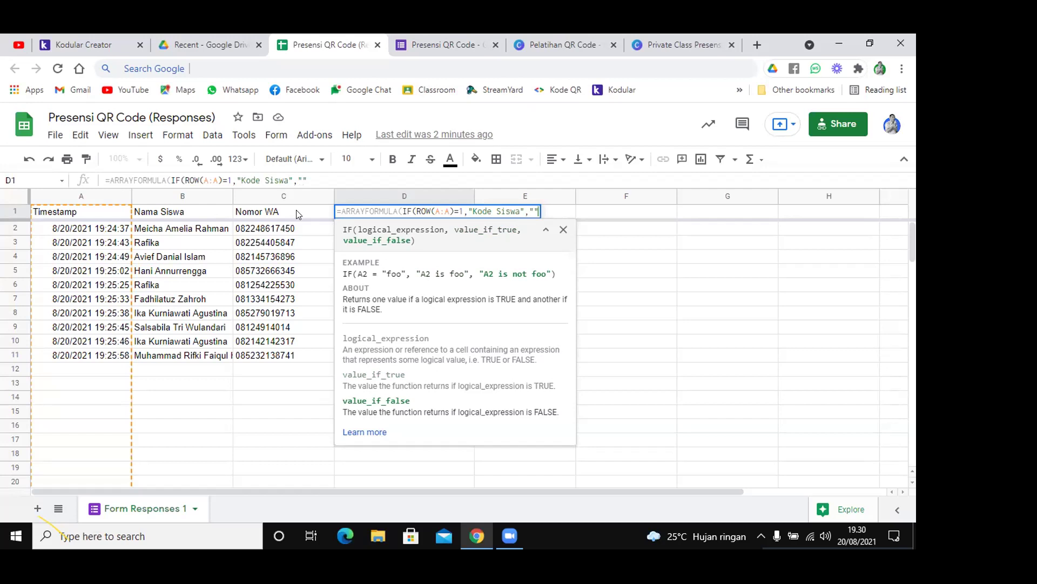
key(Return)
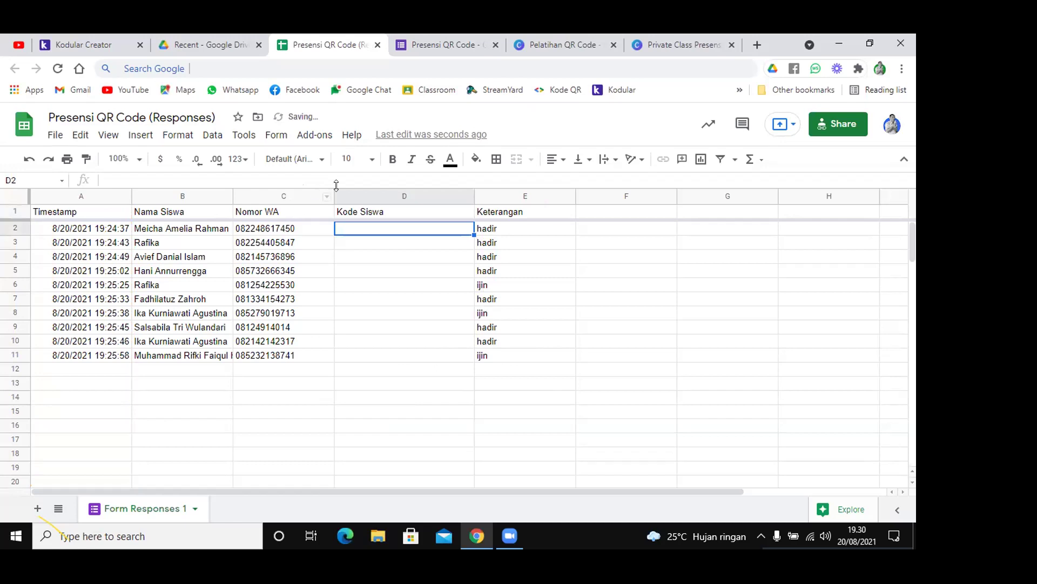
Step: Edit D1's formula so the IF false value becomes "12134"
click(402, 213)
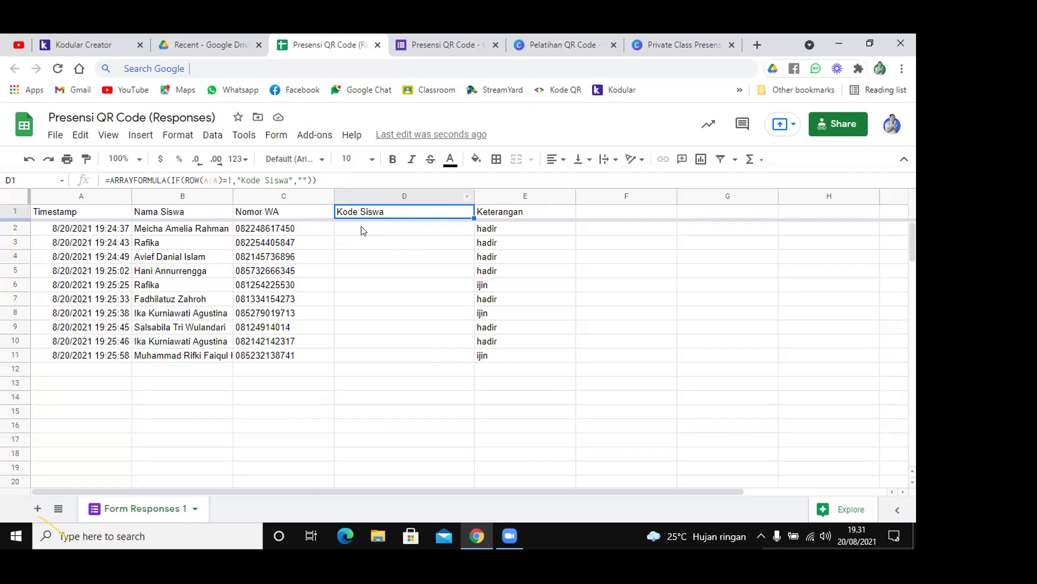
key(Down)
key(Down)
key(Down)
key(Down)
key(Down)
key(Down)
key(Down)
key(Down)
key(Down)
key(Down)
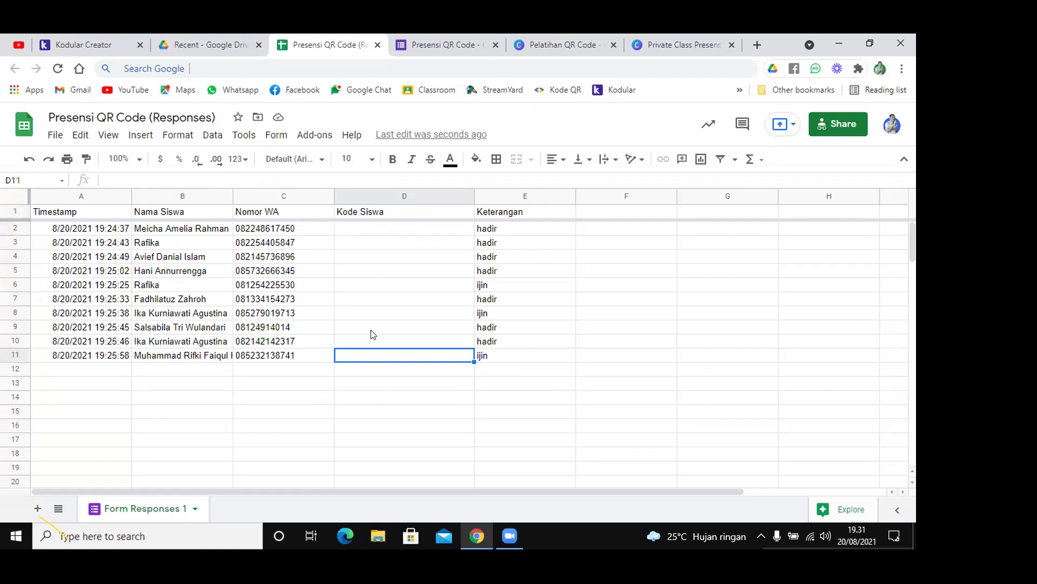
key(Up)
key(Up)
key(Up)
key(Up)
key(Up)
key(Up)
key(Up)
key(Up)
key(Up)
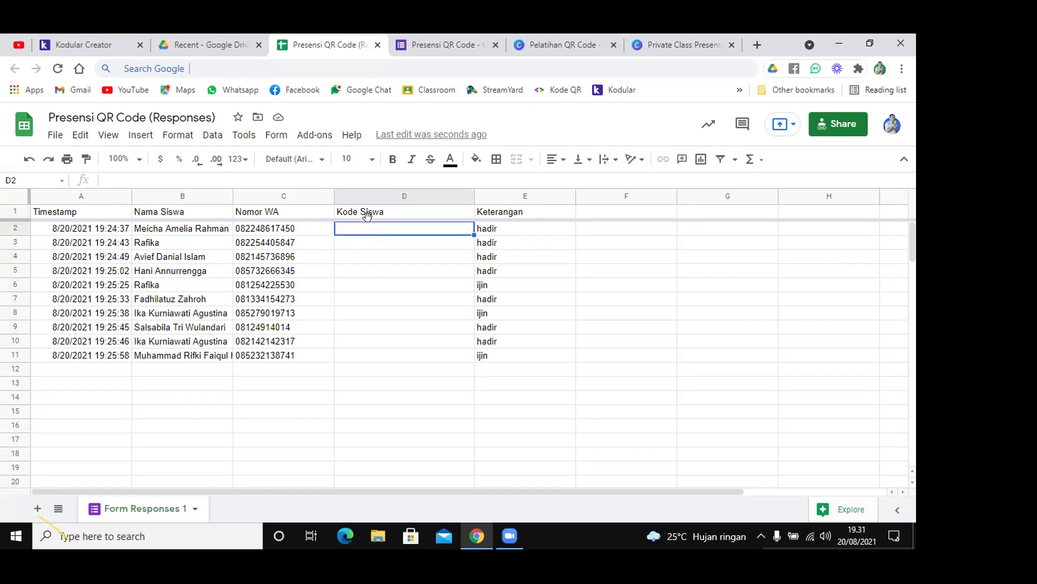
click(377, 216)
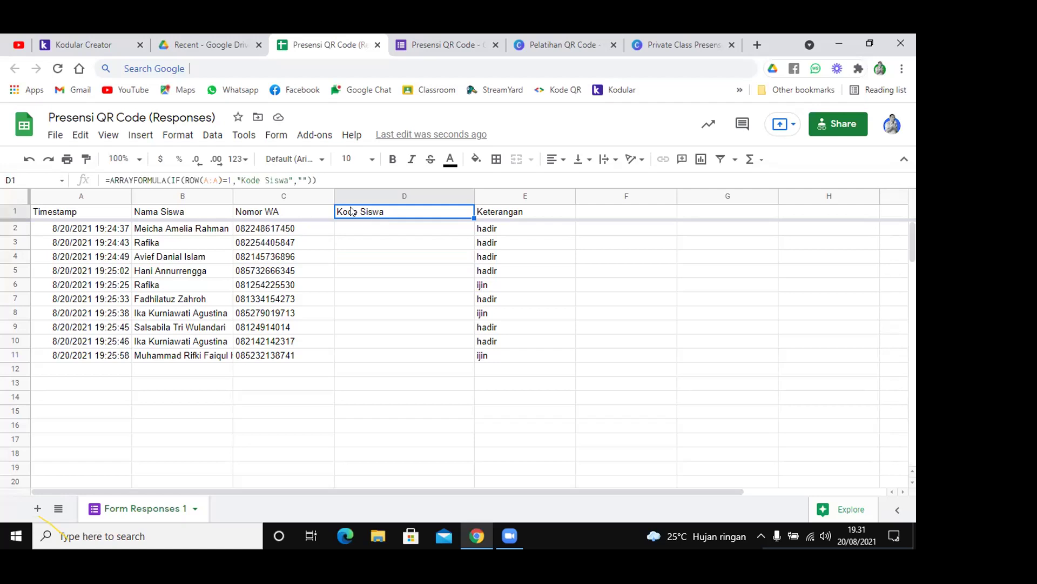
click(301, 178)
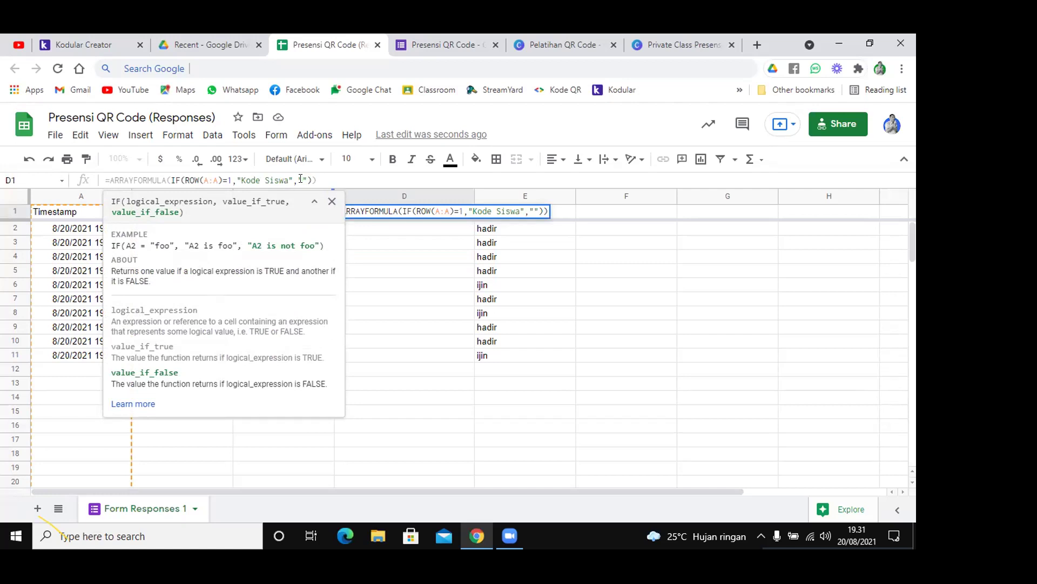
text(12134)
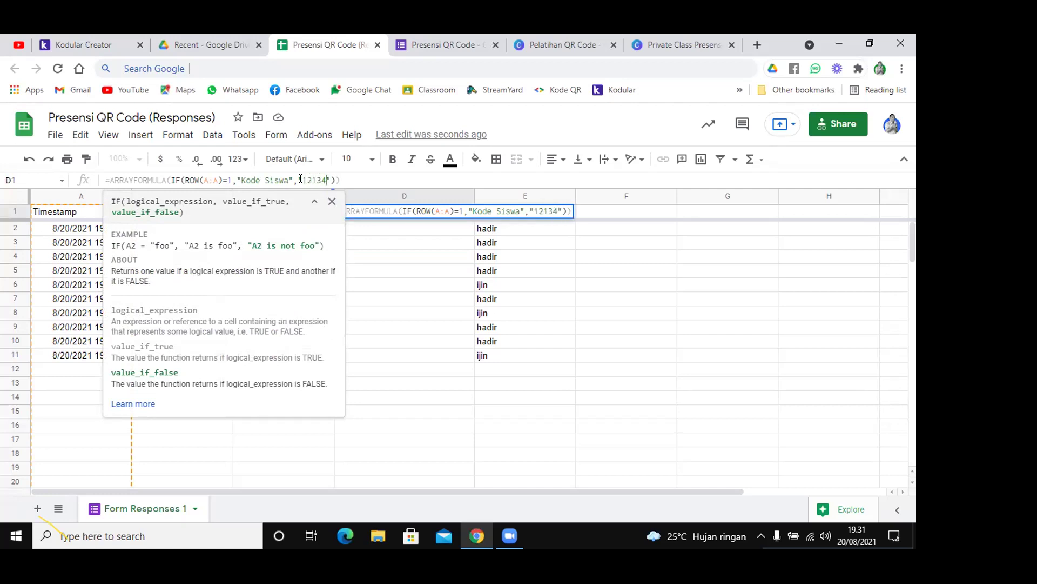
Step: Commit the 12134 formula, confirm it repeats down to row 111, then reselect D1
key(Return)
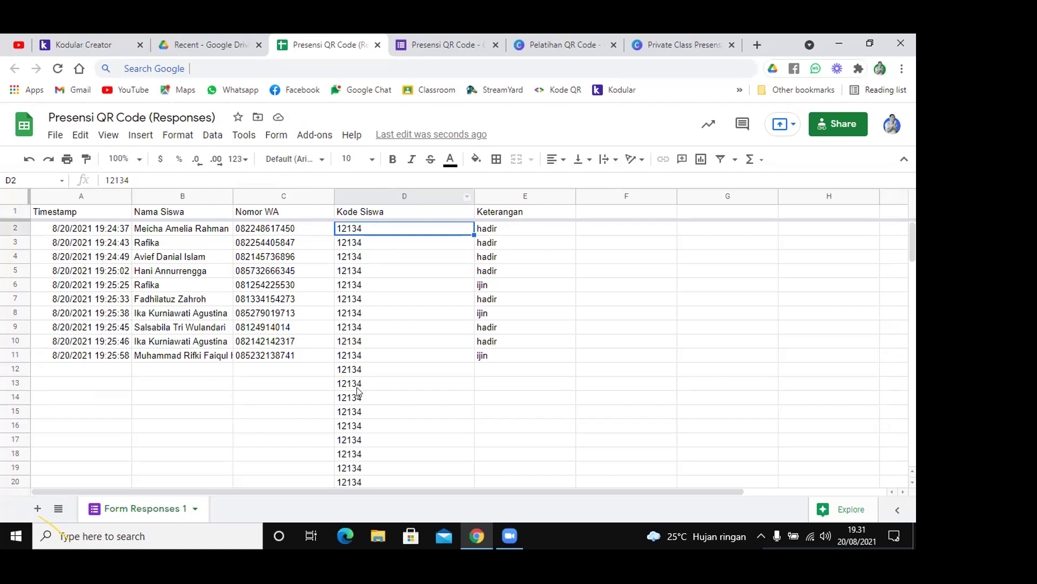
scroll(387, 440, down, 5)
scroll(387, 440, down, 20)
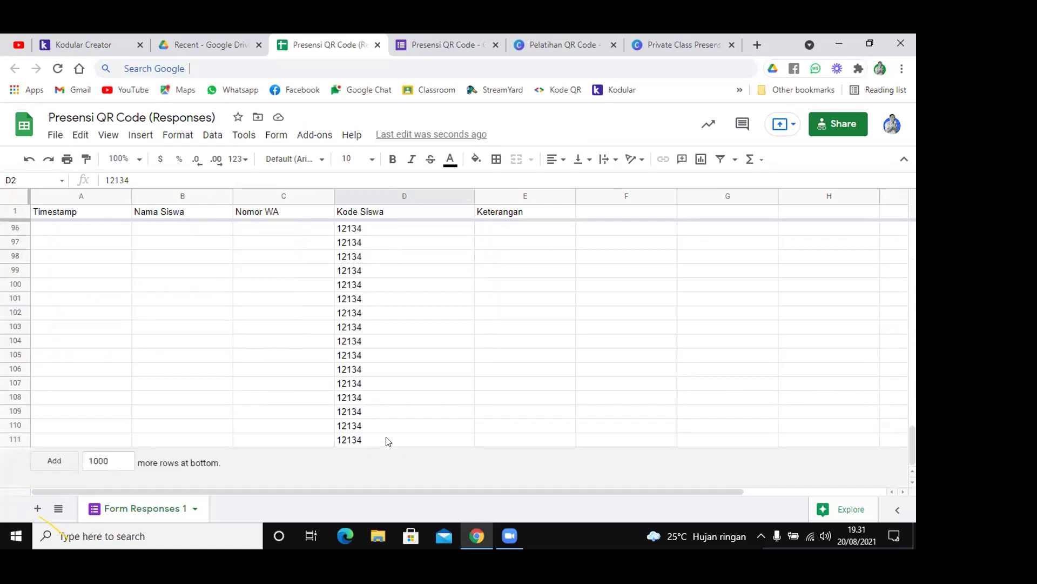
scroll(387, 440, up, 20)
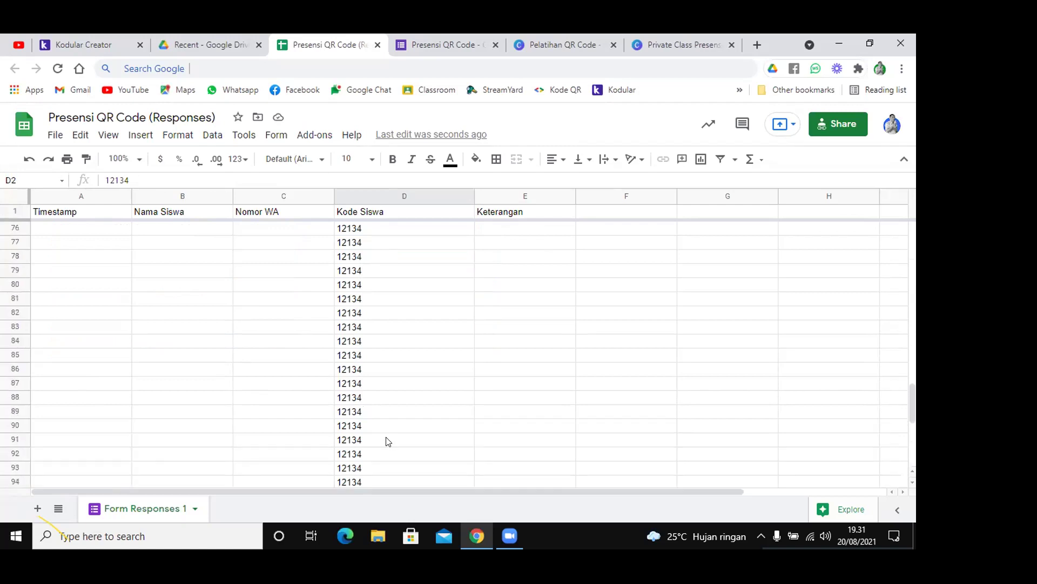
scroll(387, 440, up, 3)
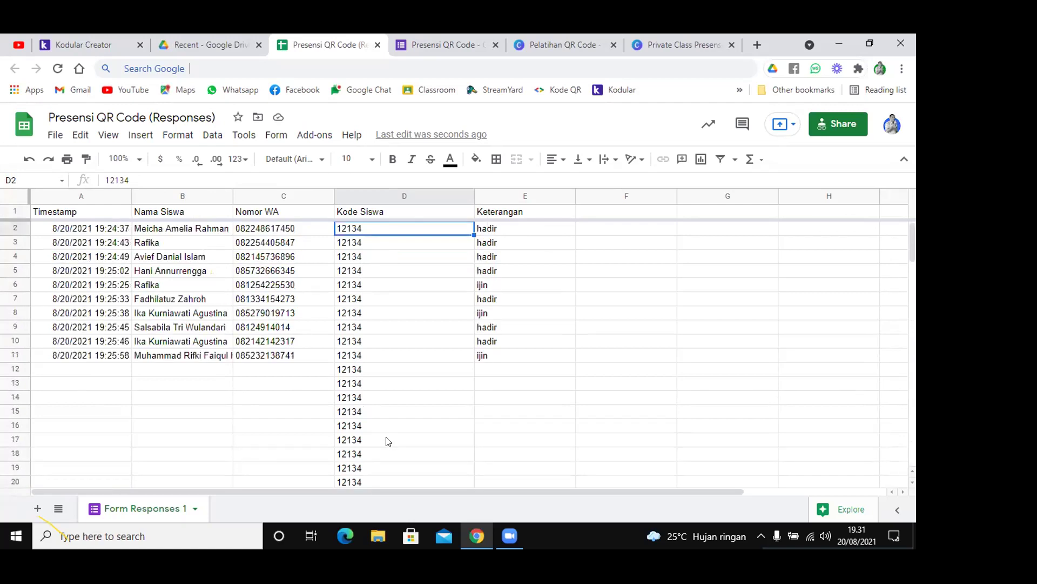
click(381, 211)
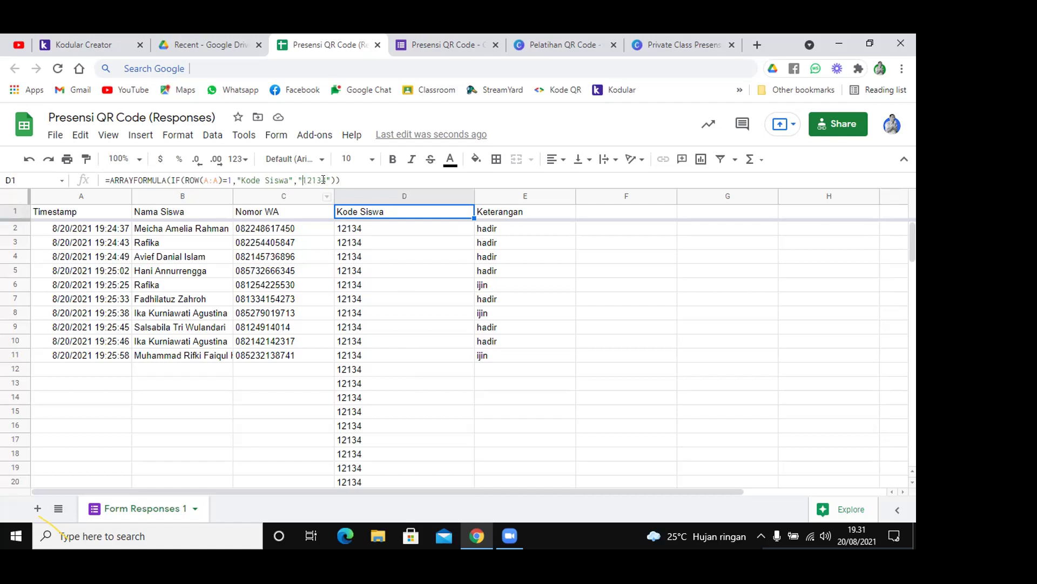
Step: Replace the 12134 test value in D1's formula with a nested IF
drag(303, 180, 327, 180)
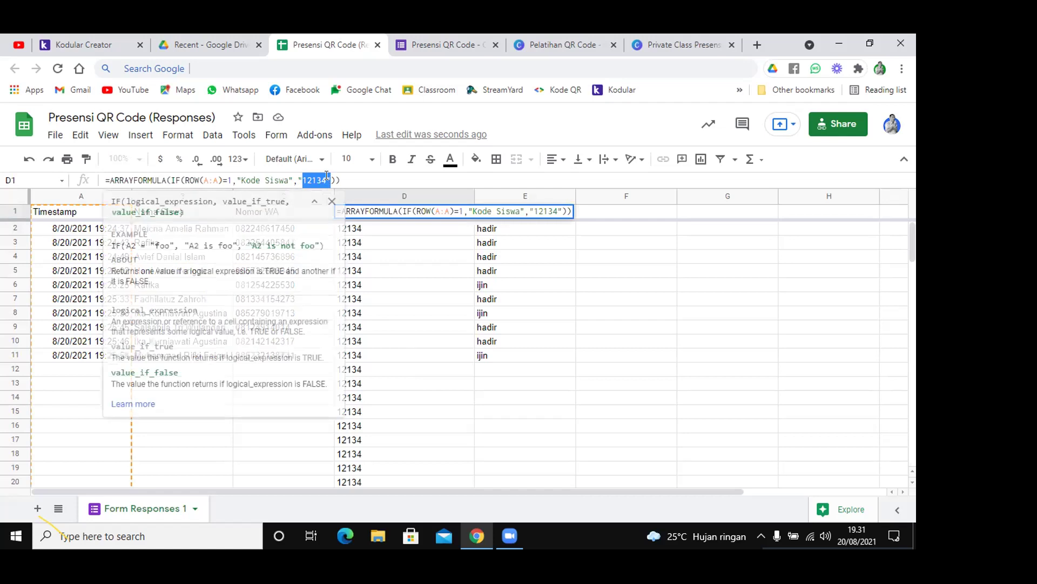
key(BackSpace)
key(BackSpace)
key(Delete)
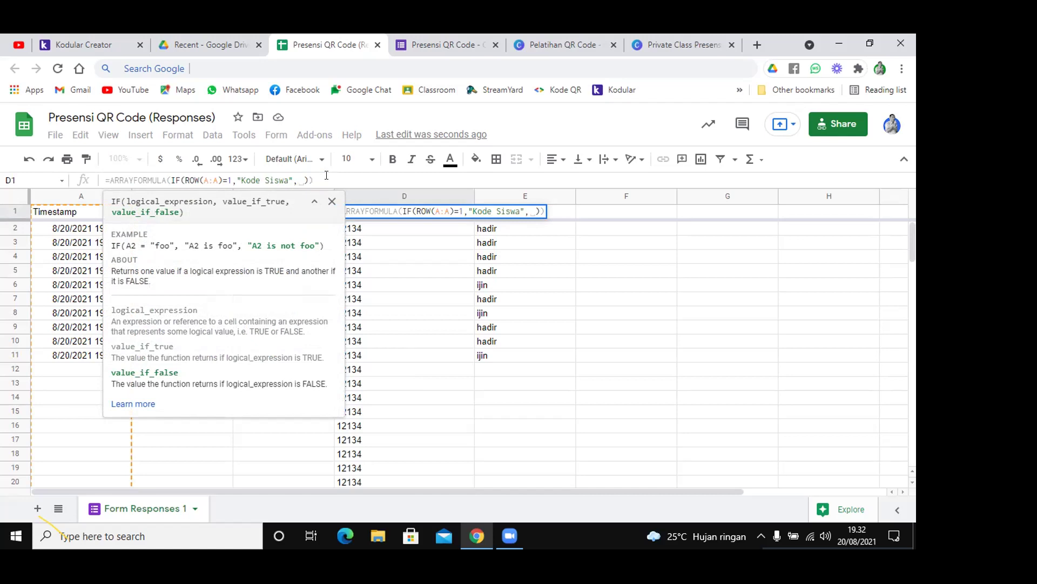
text(if)
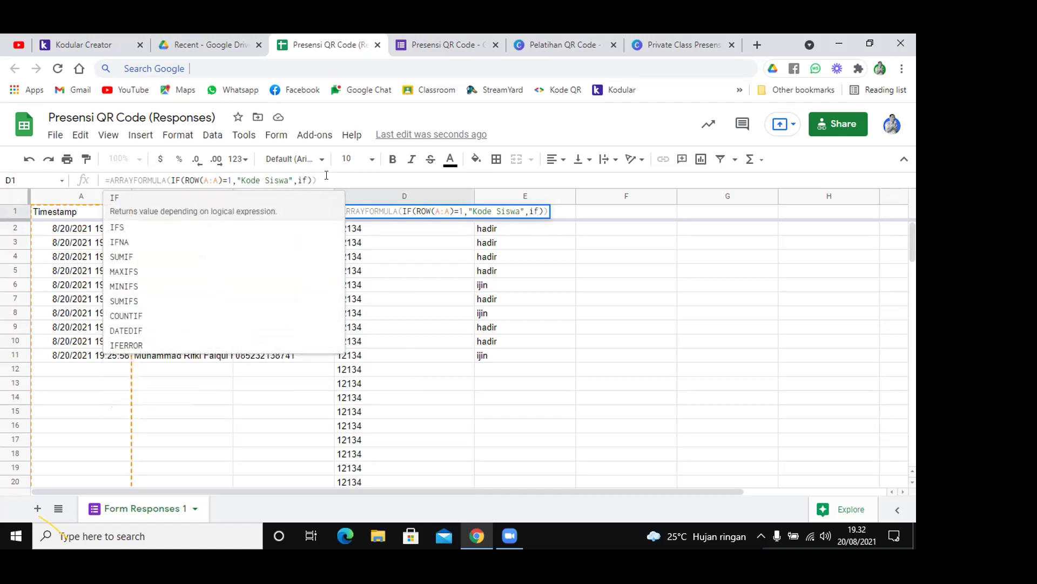
click(181, 210)
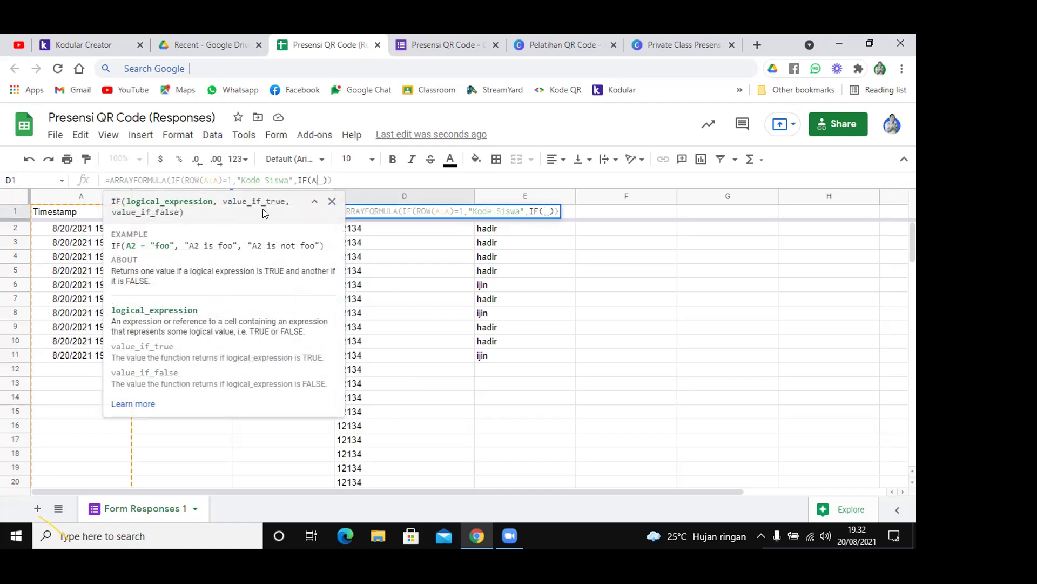
Step: Make the nested IF return blank for empty A:A, otherwise A:A&B:B, and commit
text(AA)
key(BackSpace)
text(:)
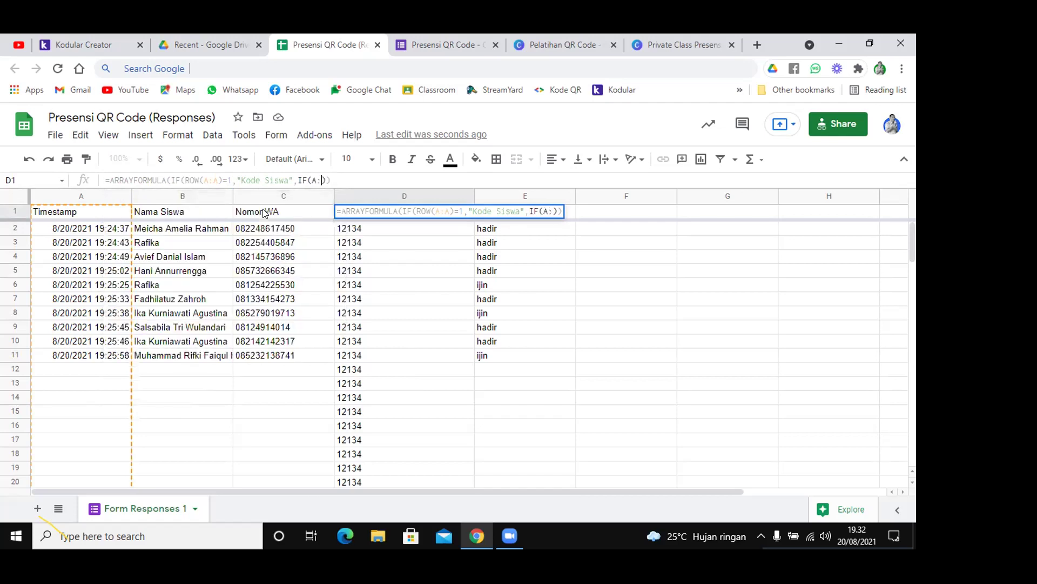
text(A)
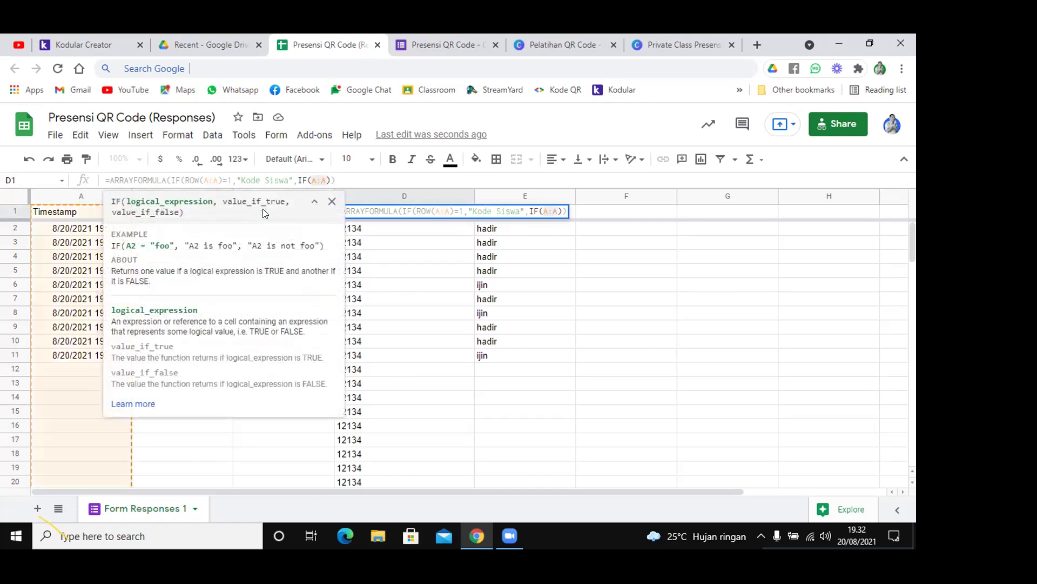
text(=)
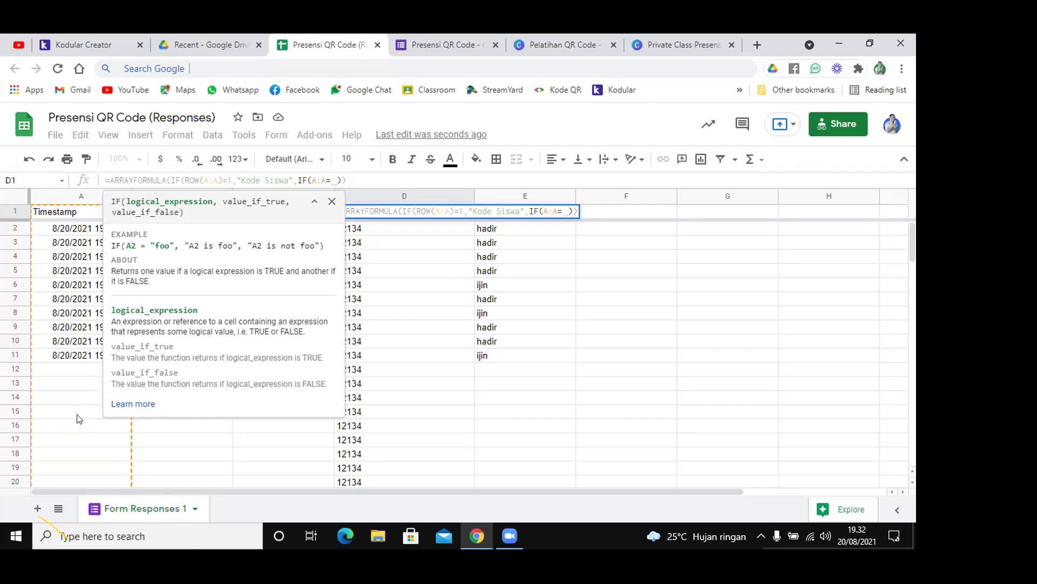
text("")
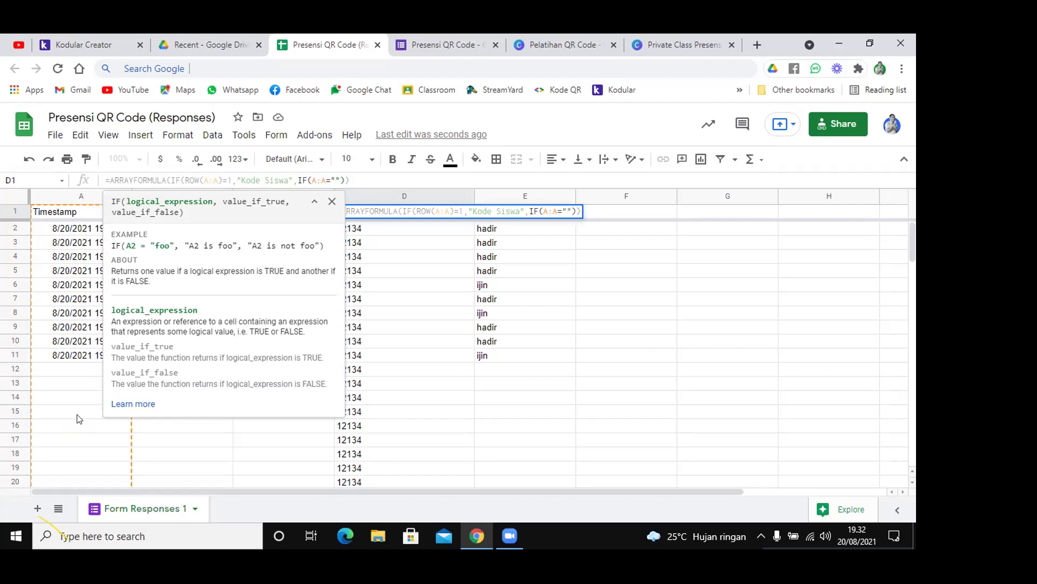
text(, )
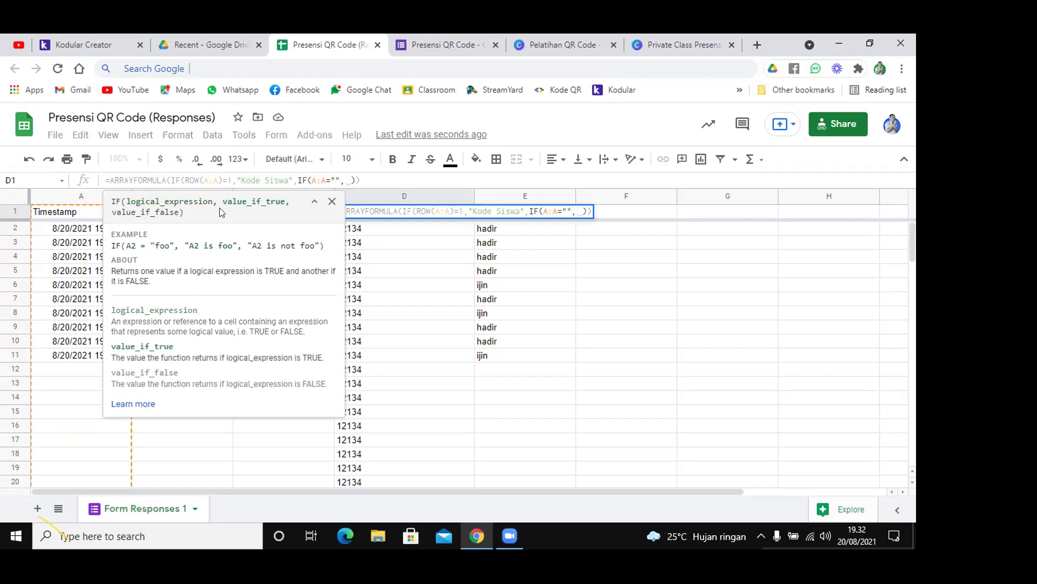
text("")
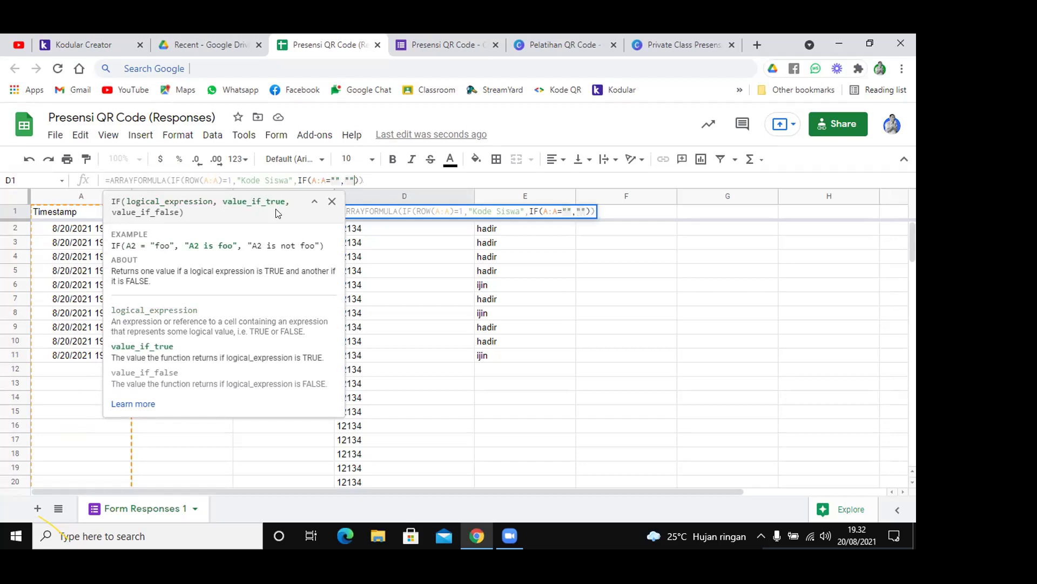
text(,)
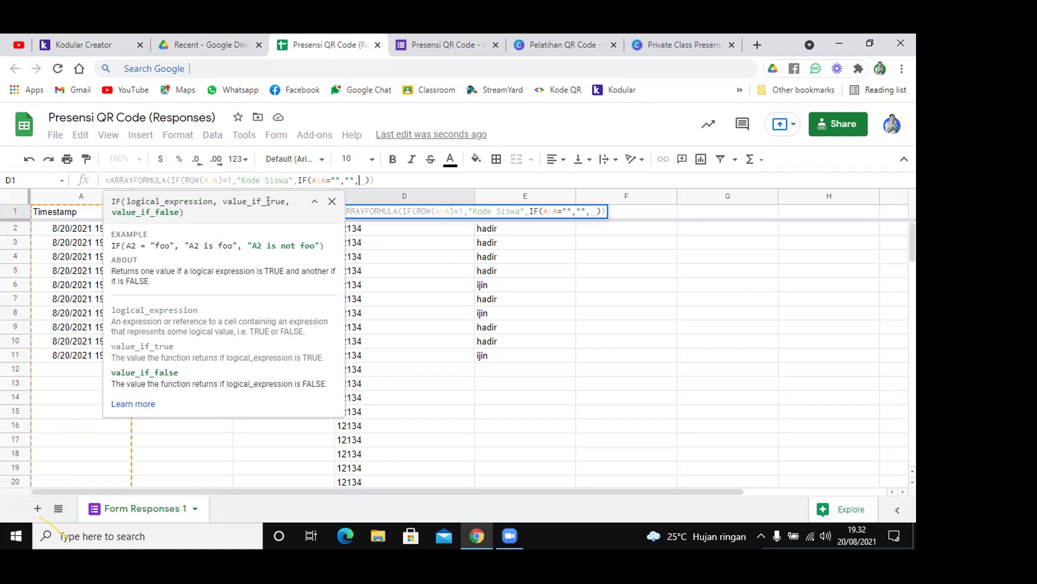
text(A:A)
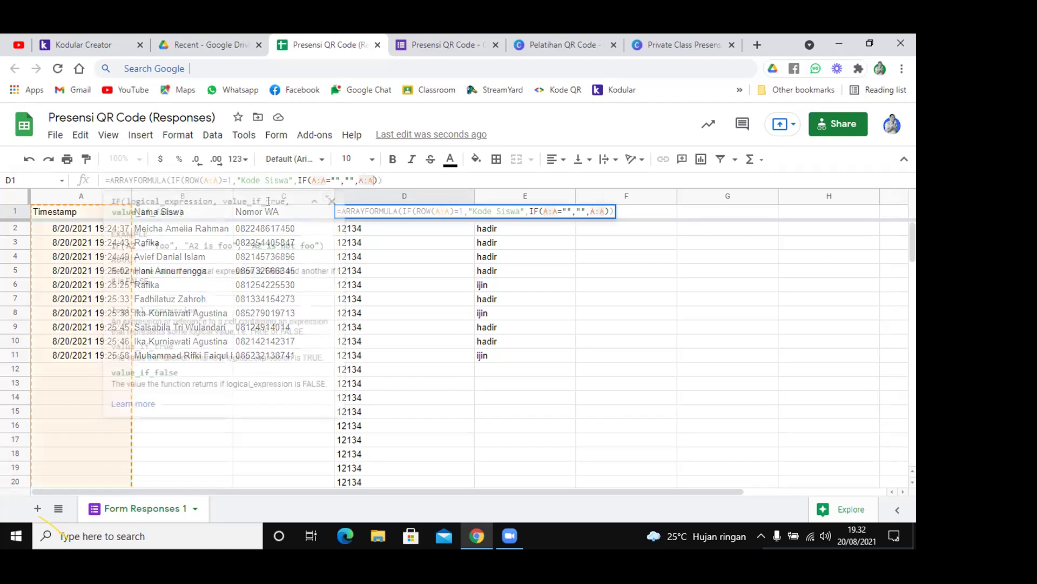
text(&)
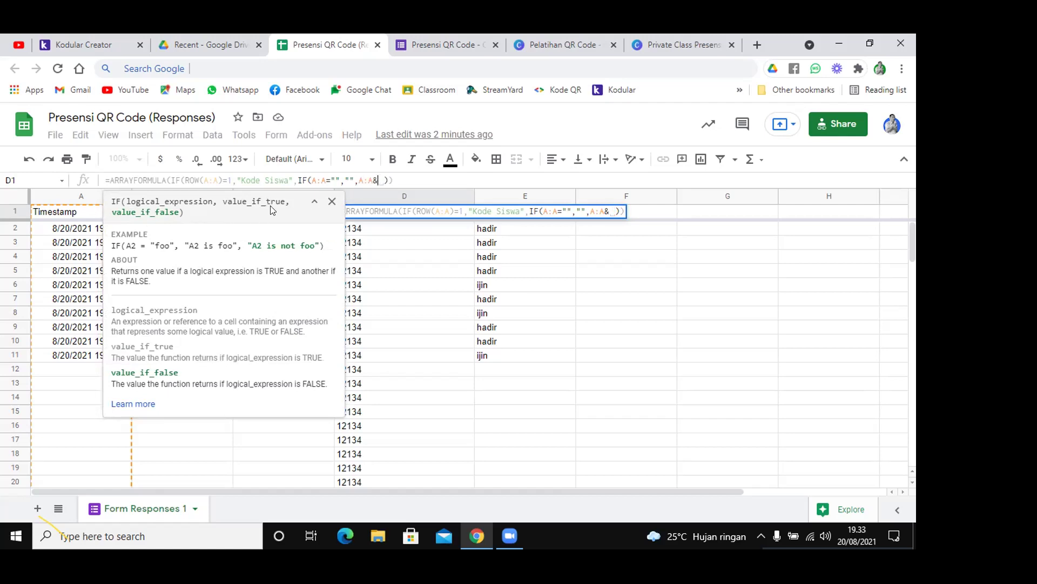
click(333, 201)
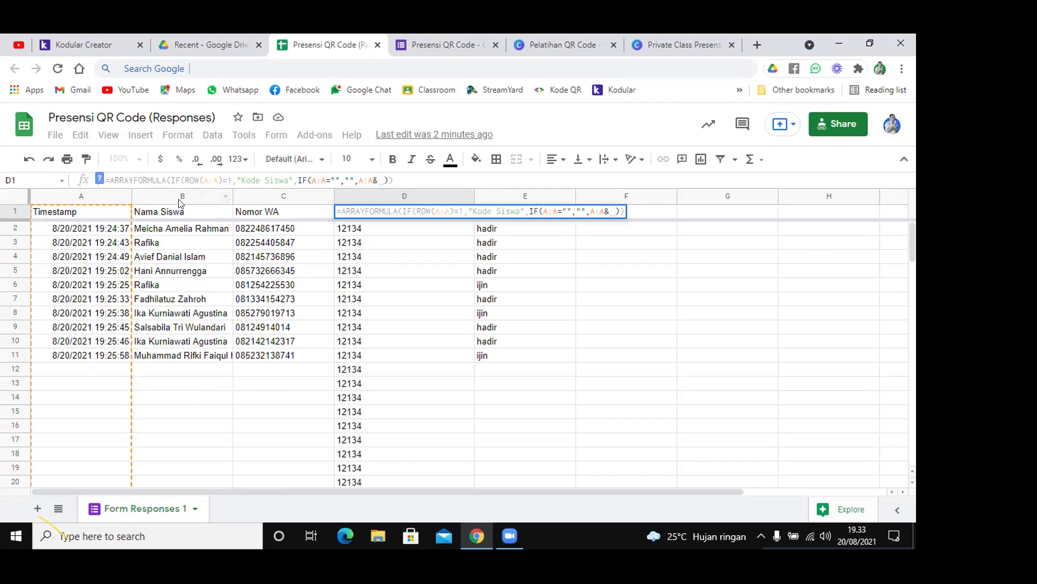
text(BB)
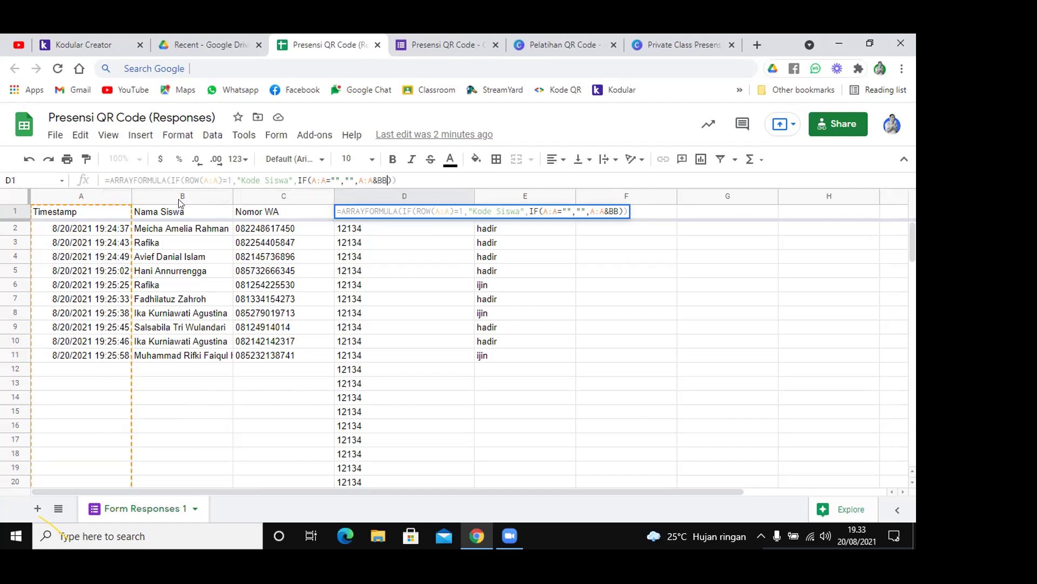
text(:)
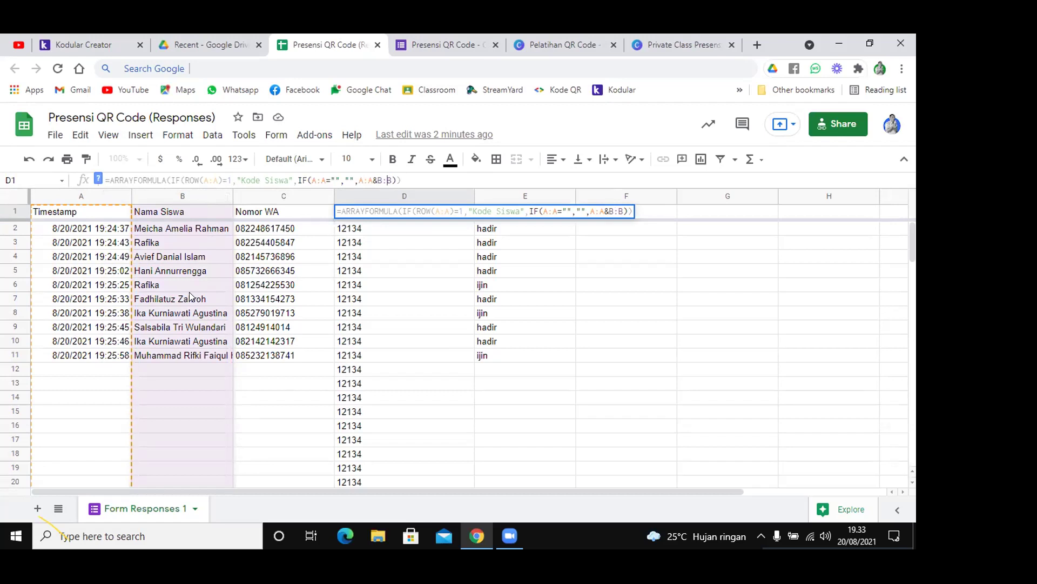
key(Return)
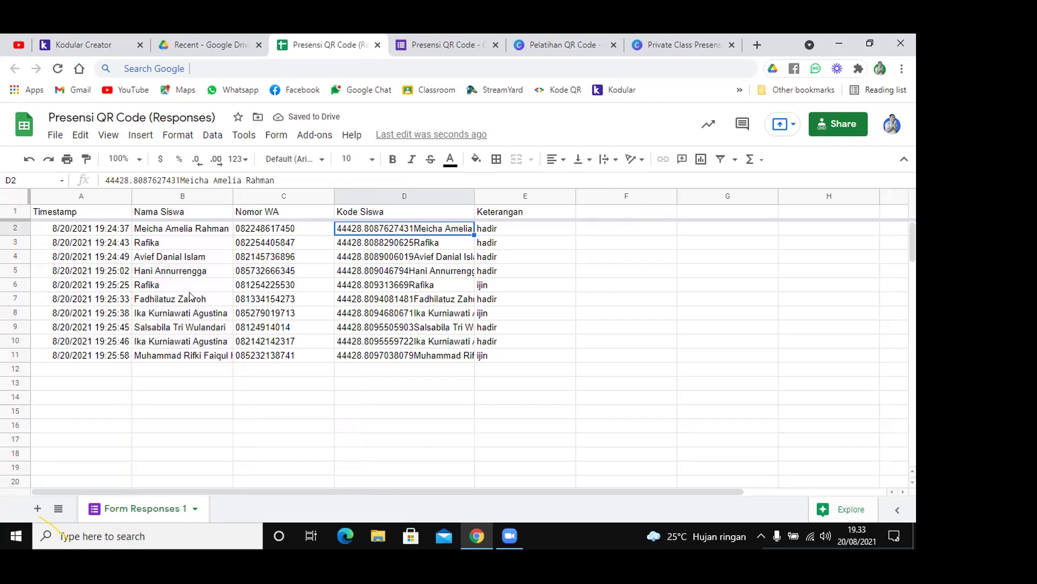
Step: Auto-fit column D so every generated Kode Siswa is fully visible
double_click(472, 197)
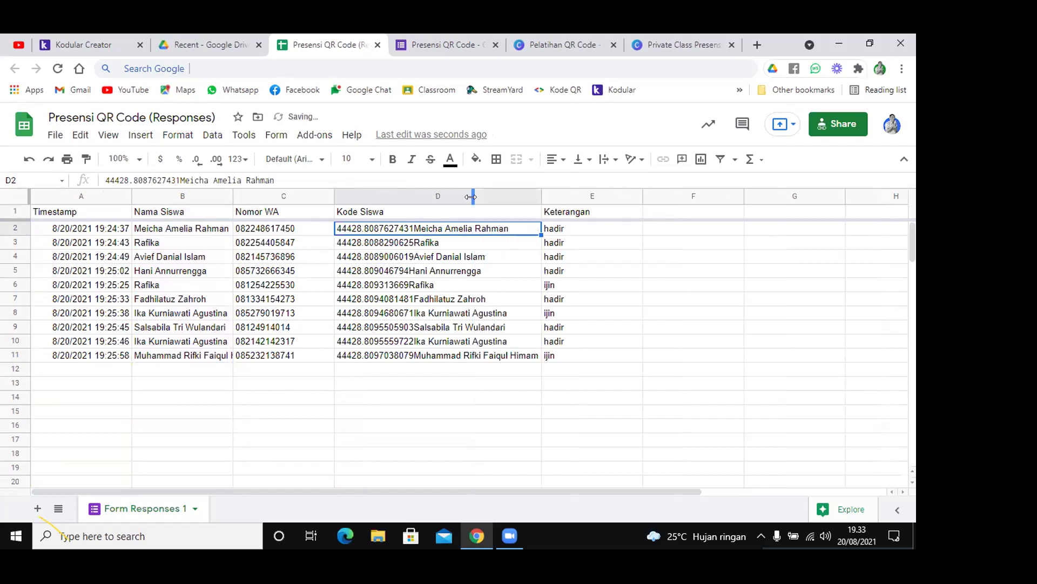
click(609, 290)
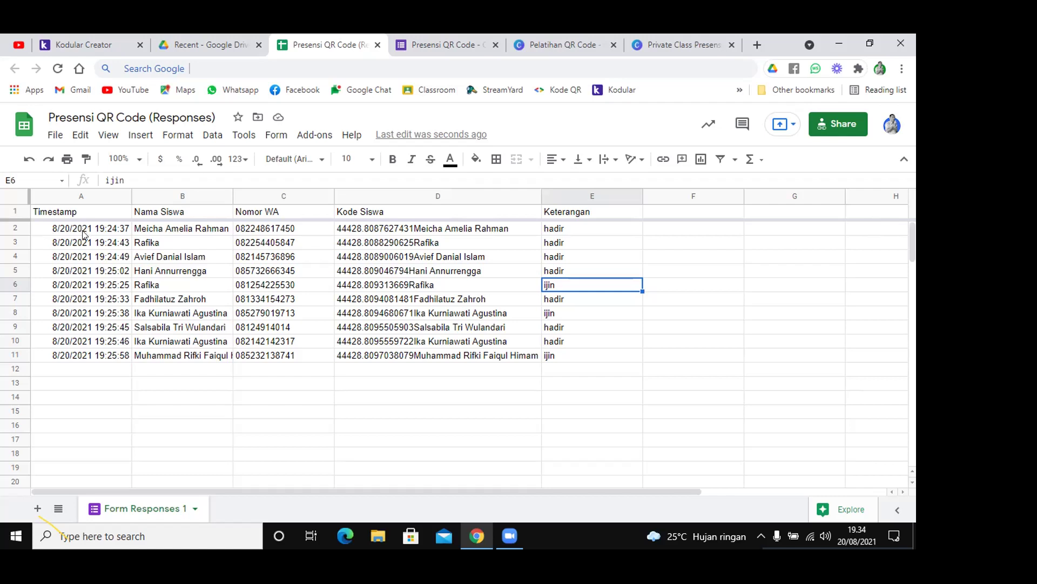
Step: Replace A:A in D1's formula with TEXT(A:A,"dd/mm/yyyy") so codes begin with the date
click(382, 215)
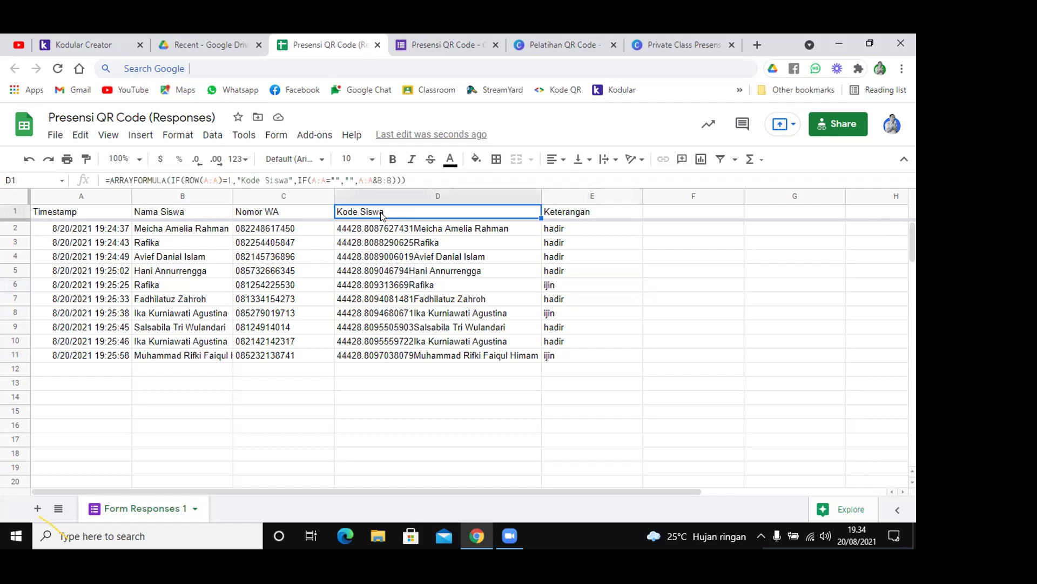
drag(371, 180, 359, 180)
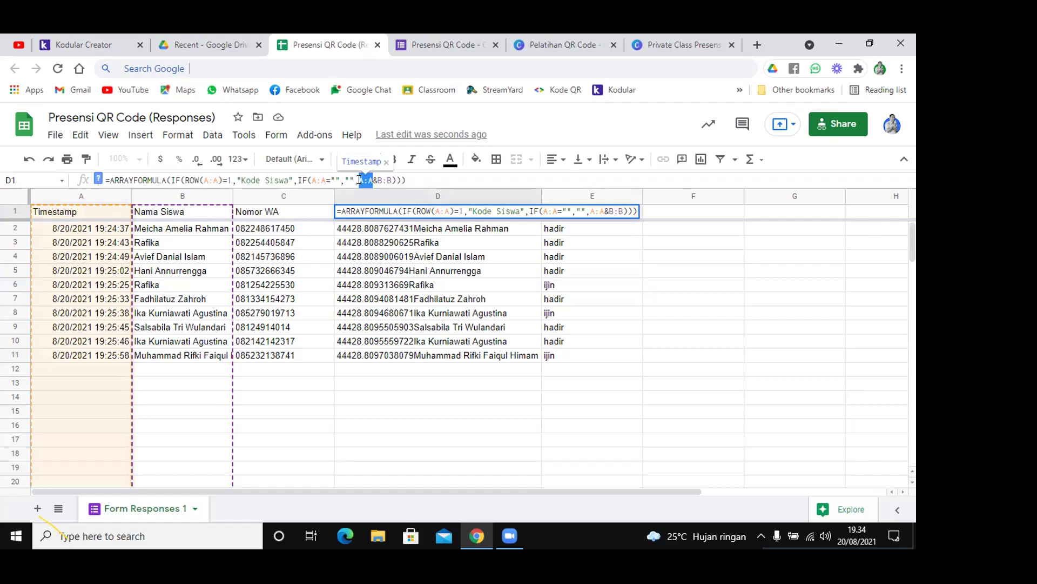
key(BackSpace)
text(TE)
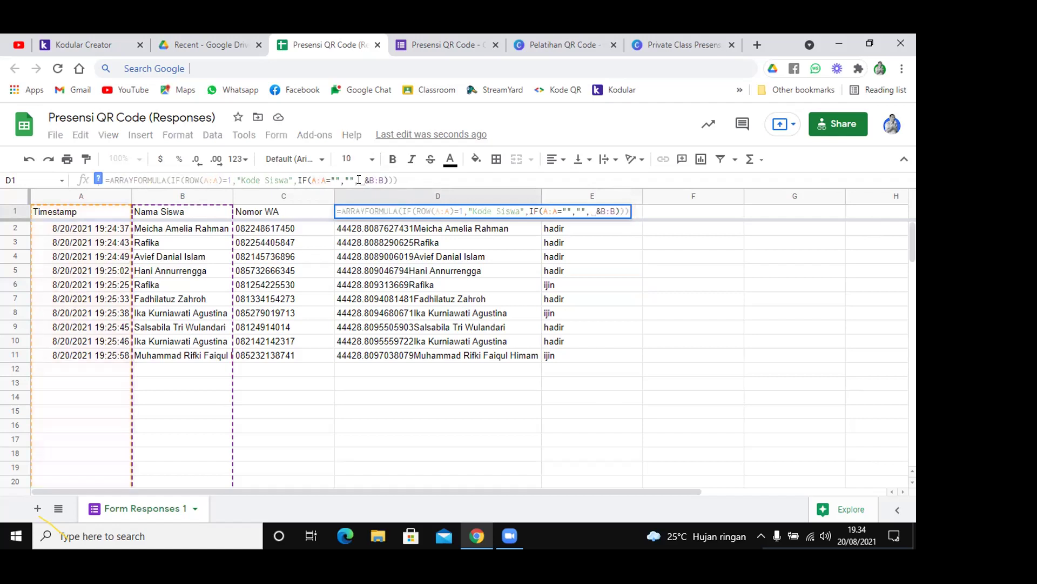
text(X)
click(163, 200)
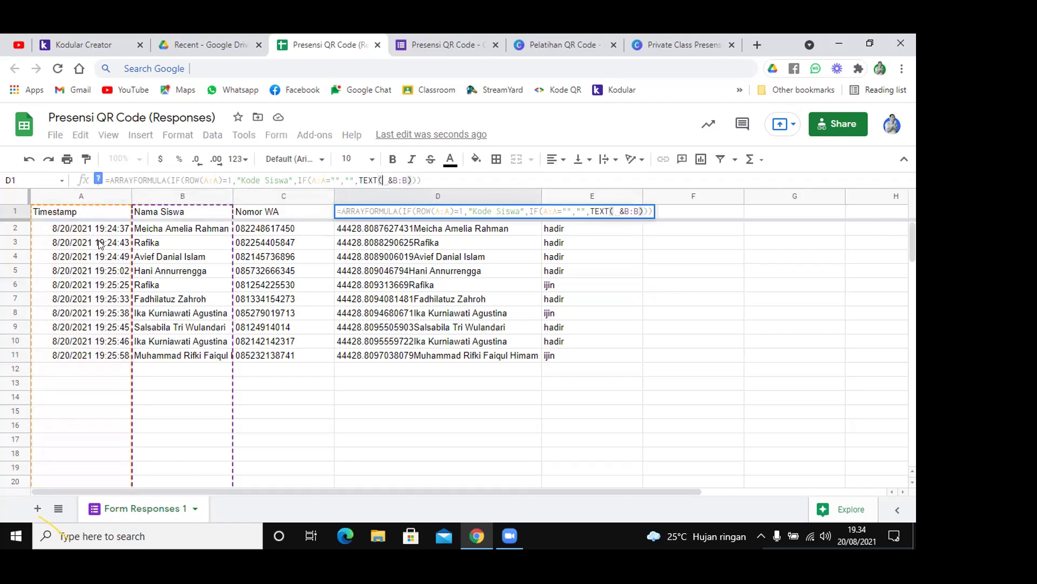
text(AA)
key(Left)
text(:)
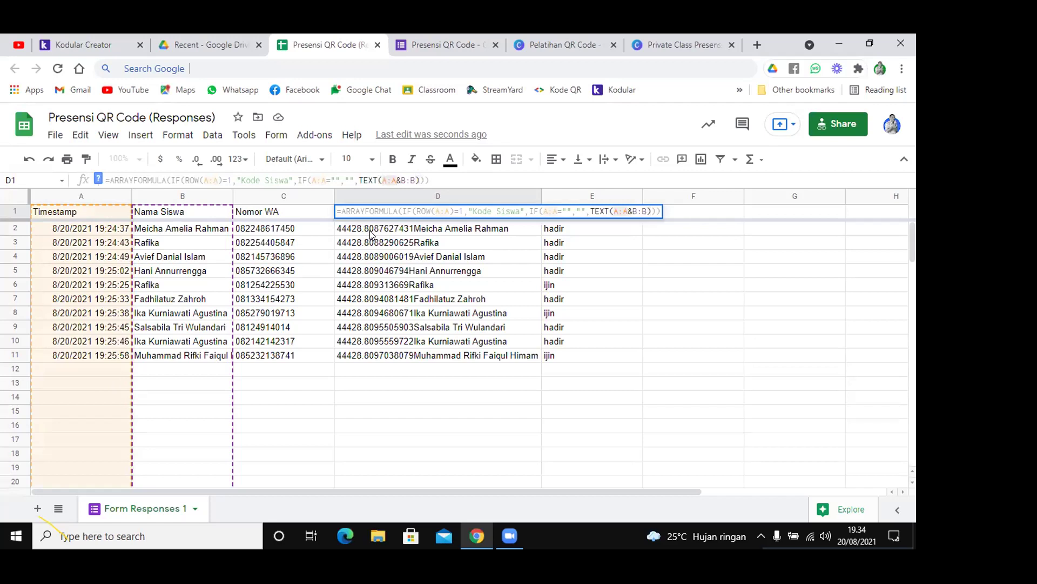
text(,)
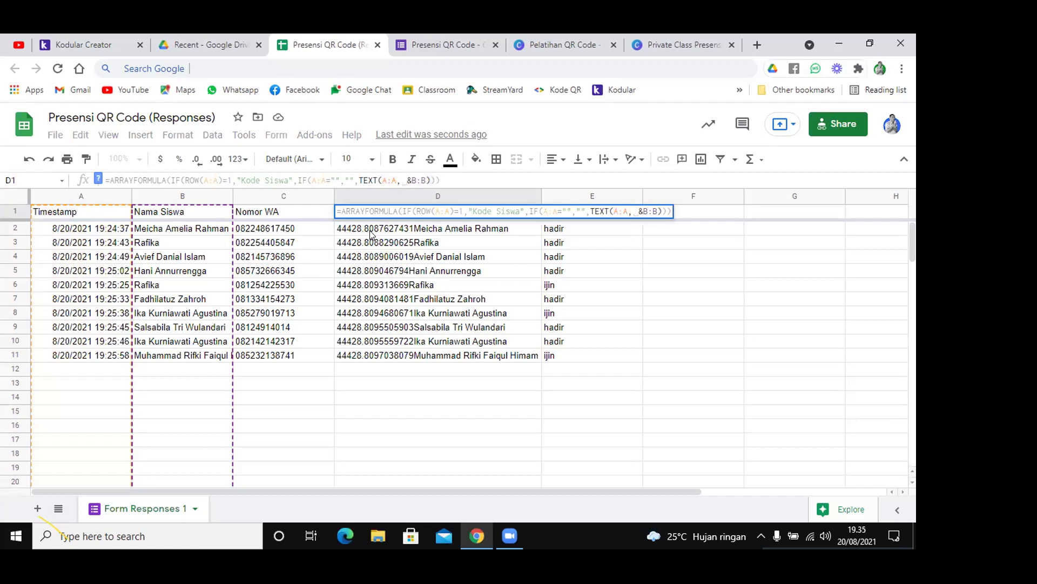
text(")
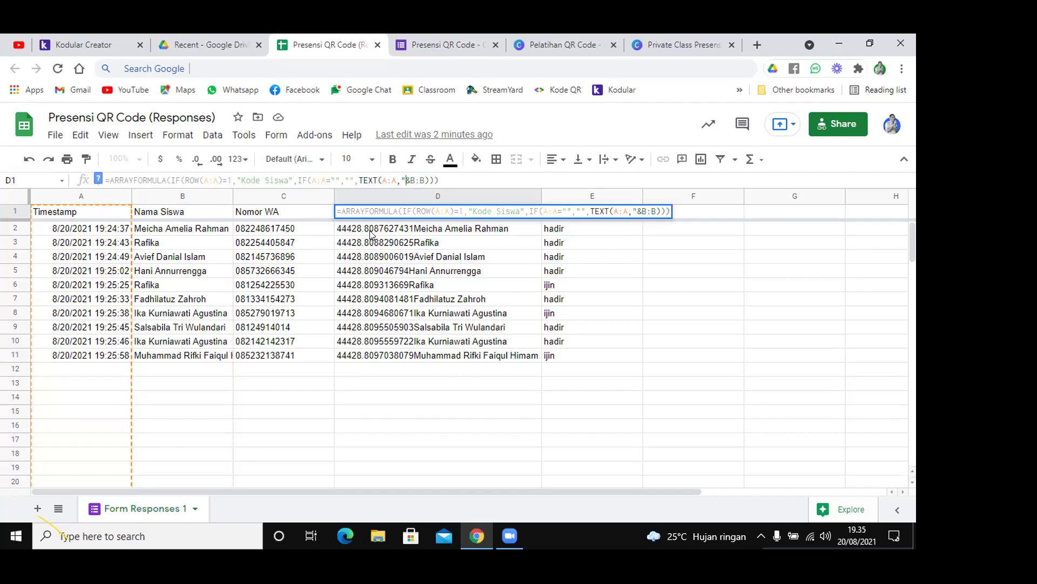
text())
text(dd)
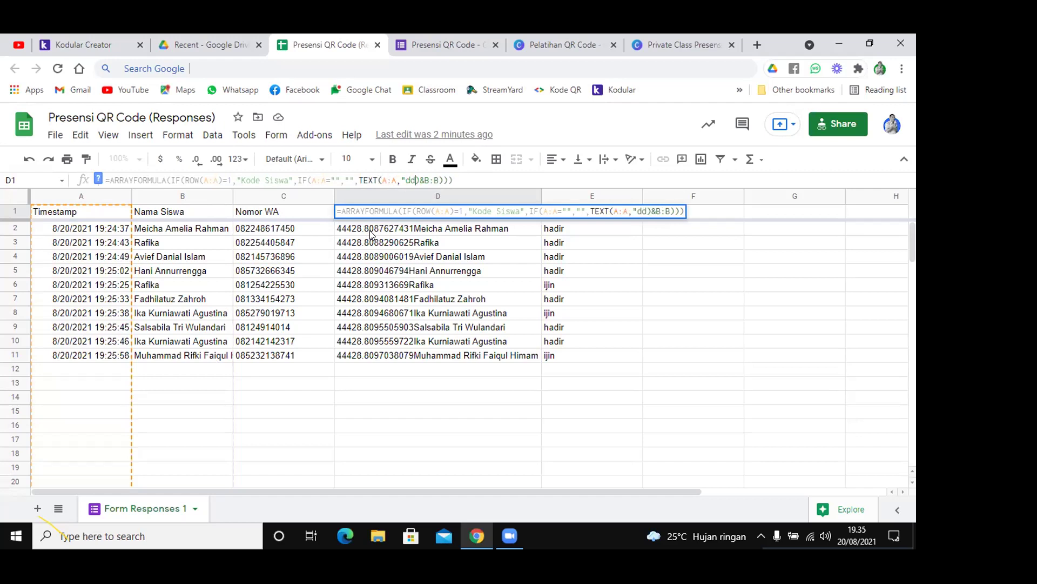
text(/mm/yyyy)
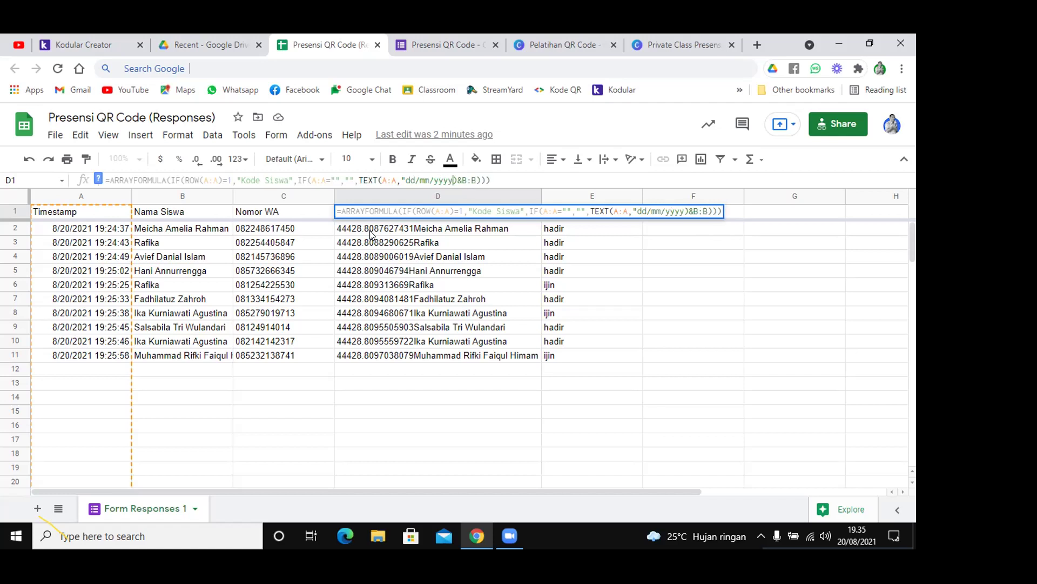
text(")
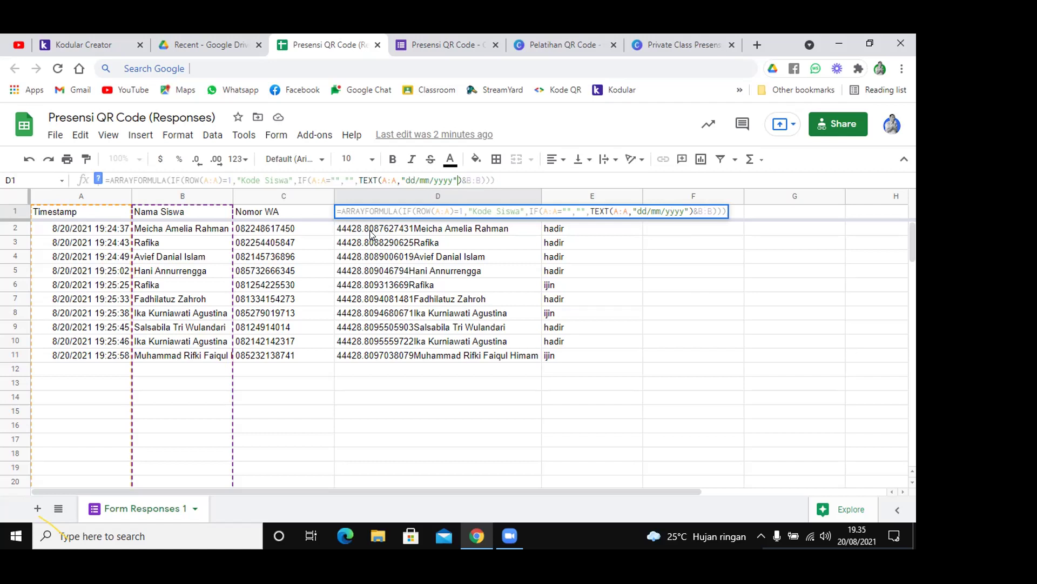
key(Return)
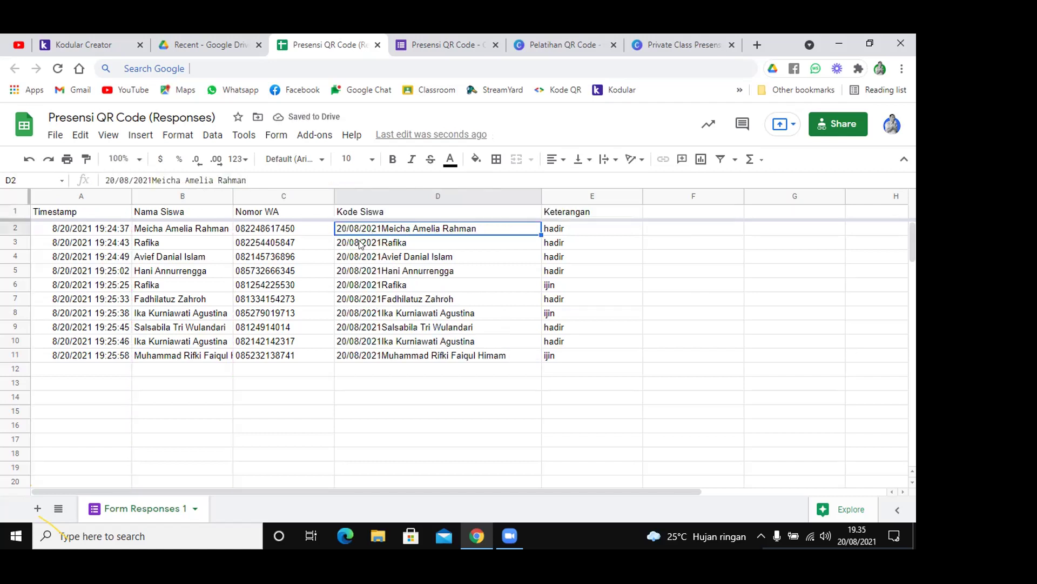
Step: Check the date-based Kode Siswa codes in D2 through D11
click(368, 244)
click(356, 356)
click(367, 326)
click(362, 277)
click(361, 243)
click(362, 230)
click(363, 215)
click(369, 243)
click(371, 271)
click(373, 299)
click(371, 314)
click(367, 327)
click(366, 357)
click(363, 340)
click(499, 266)
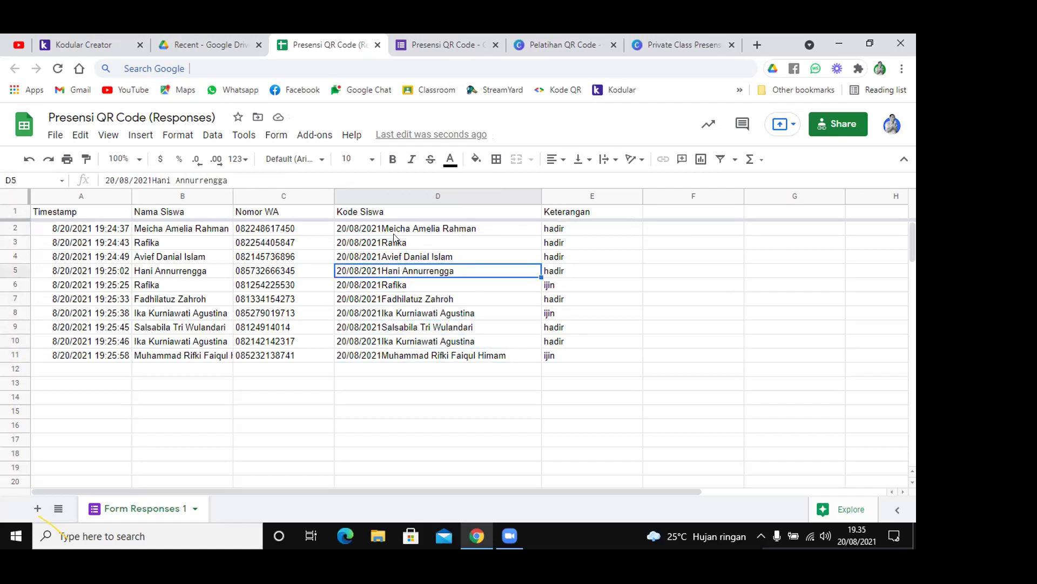
click(400, 227)
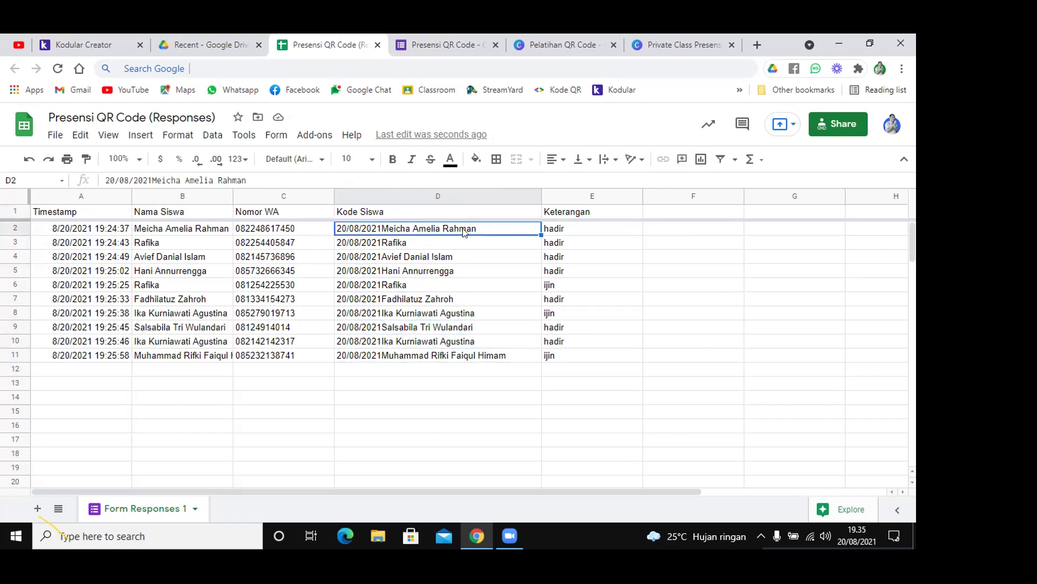
Step: Auto-fit the Keterangan column E and look over its hadir/ijin entries
double_click(640, 190)
click(617, 257)
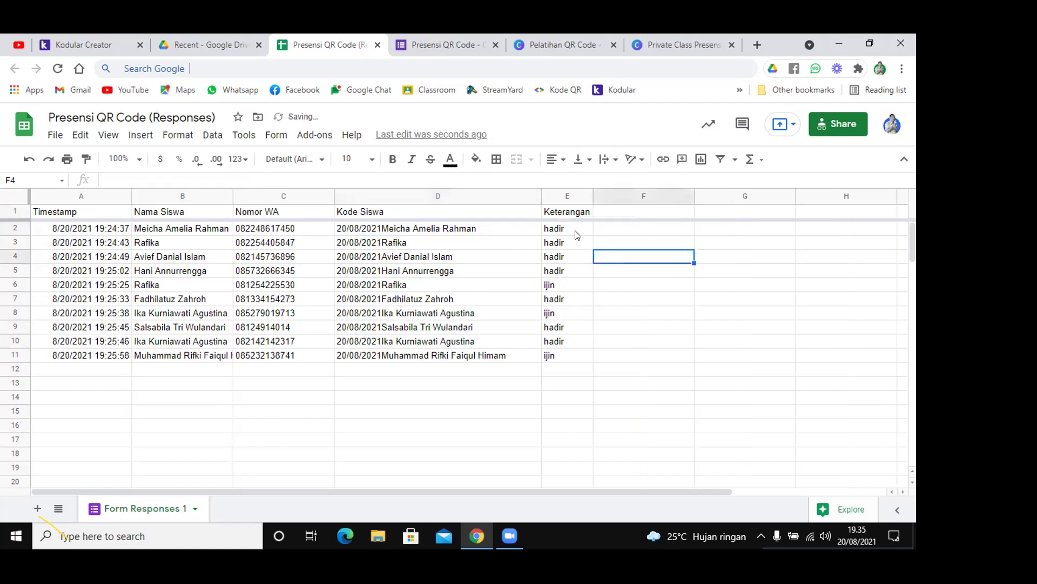
click(576, 232)
click(578, 242)
click(577, 259)
click(575, 285)
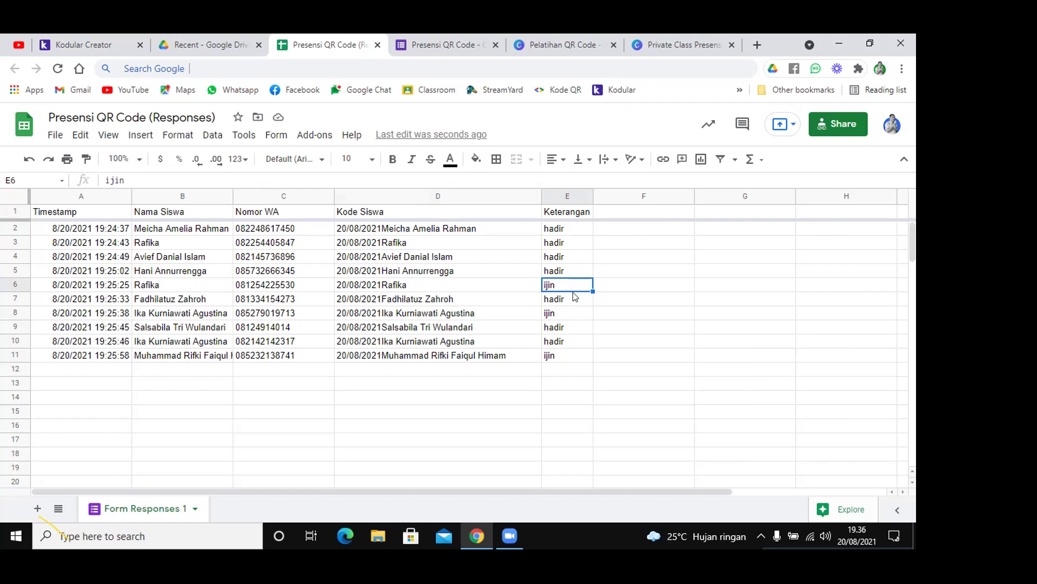
Step: Enter =IF(E2="hadir","H",IF(E2="Ijin","I","S")) in F2
click(641, 247)
click(623, 225)
double_click(623, 225)
text(=)
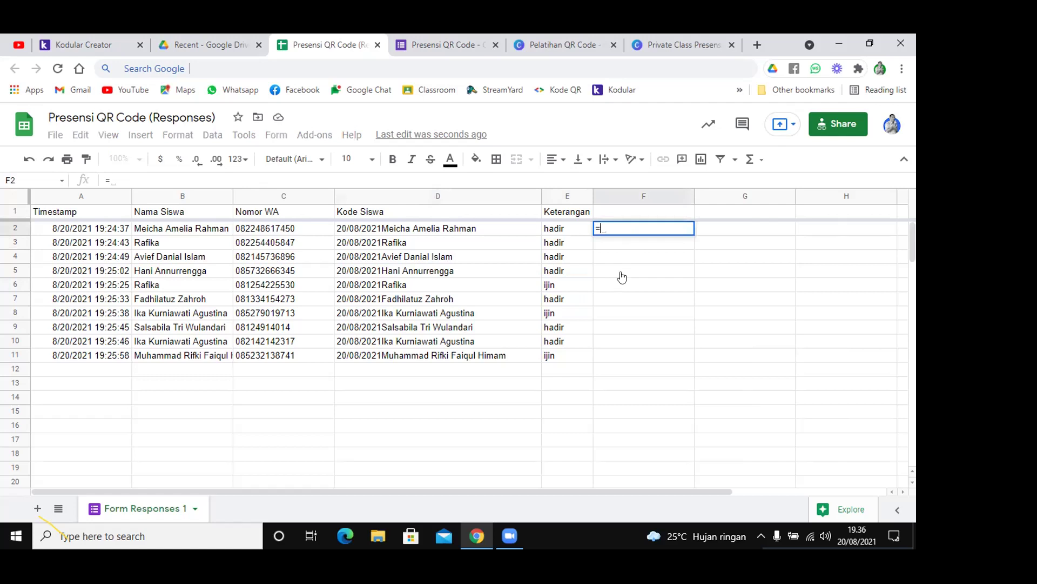
text(if)
click(626, 249)
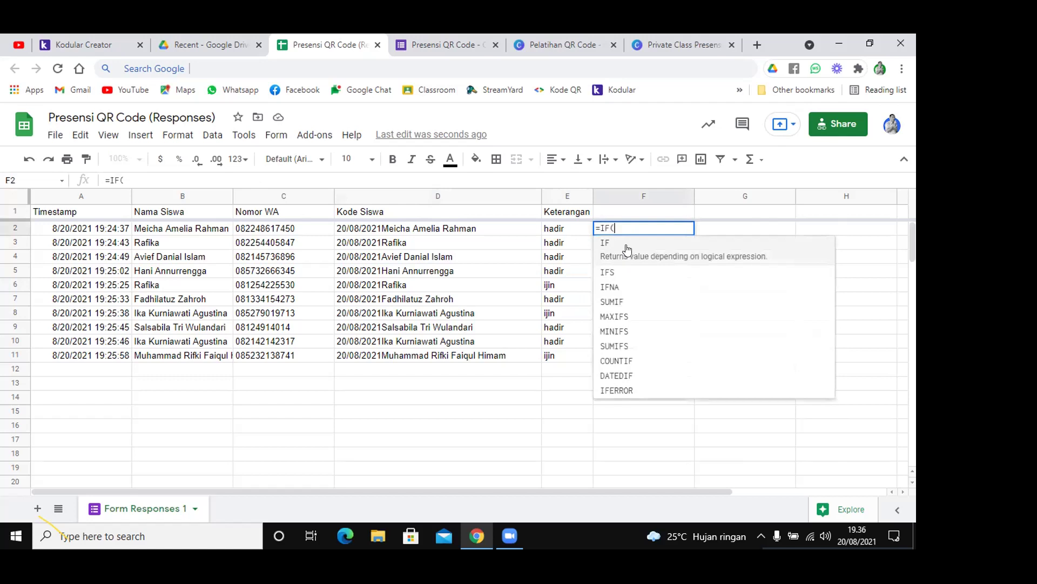
click(562, 229)
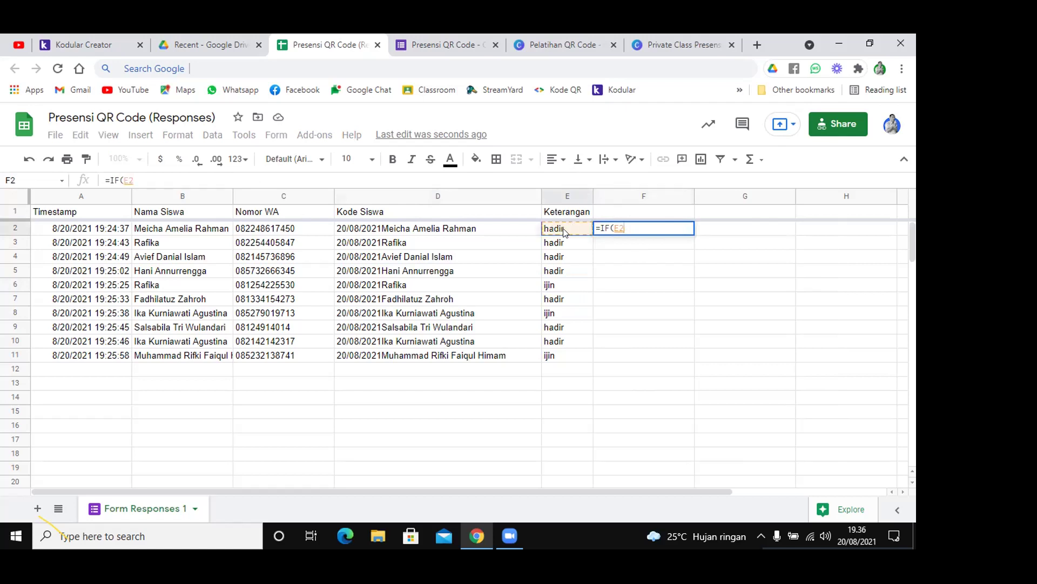
text(=")
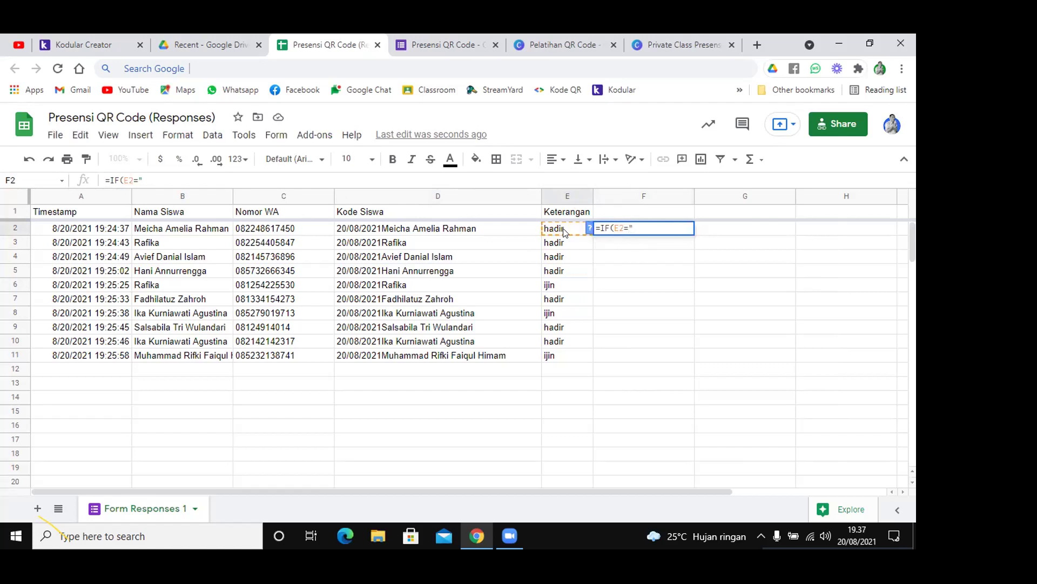
text(hadir",)
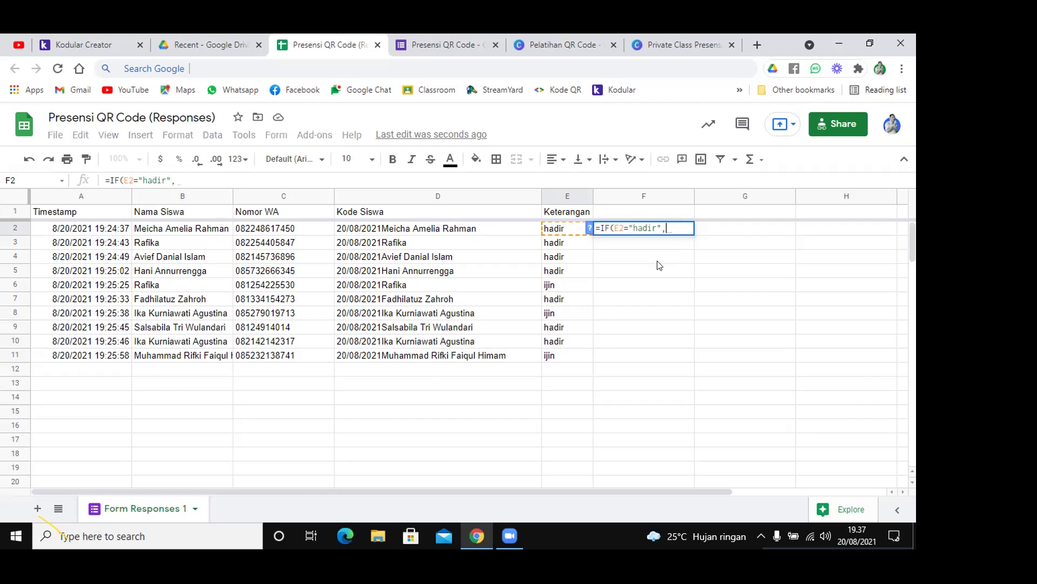
text("H)
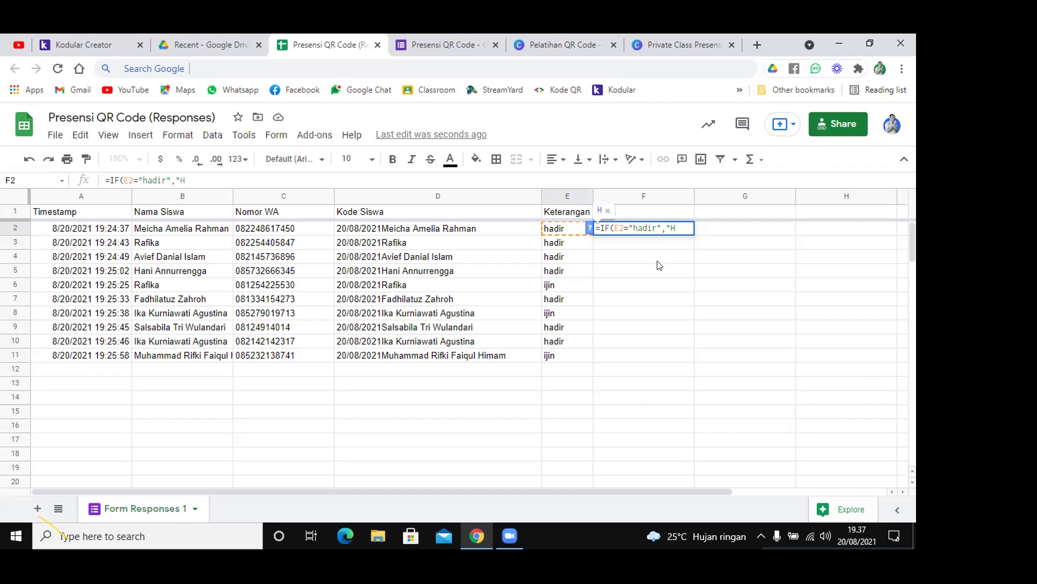
text(",IF)
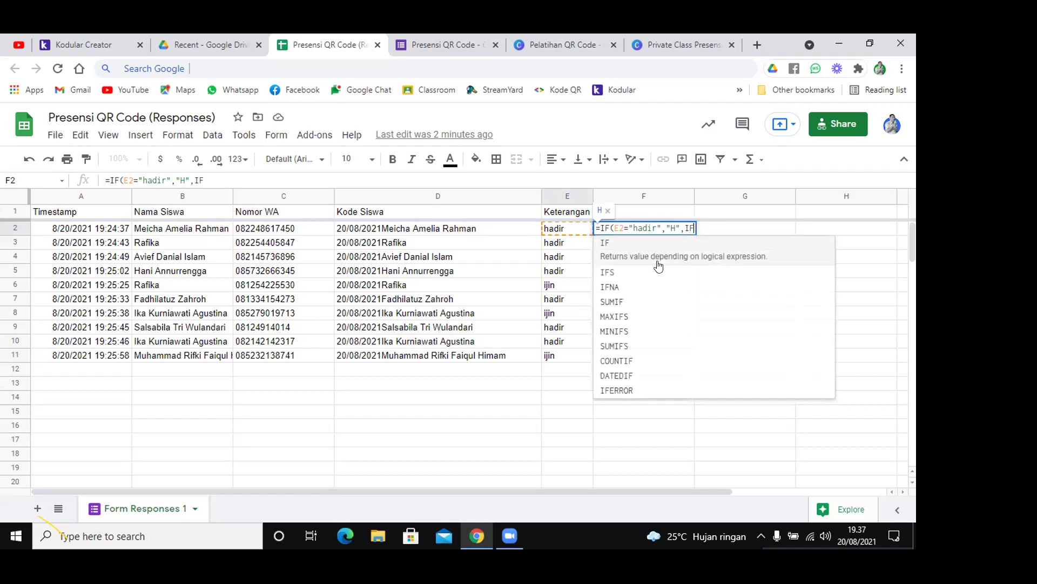
text(()
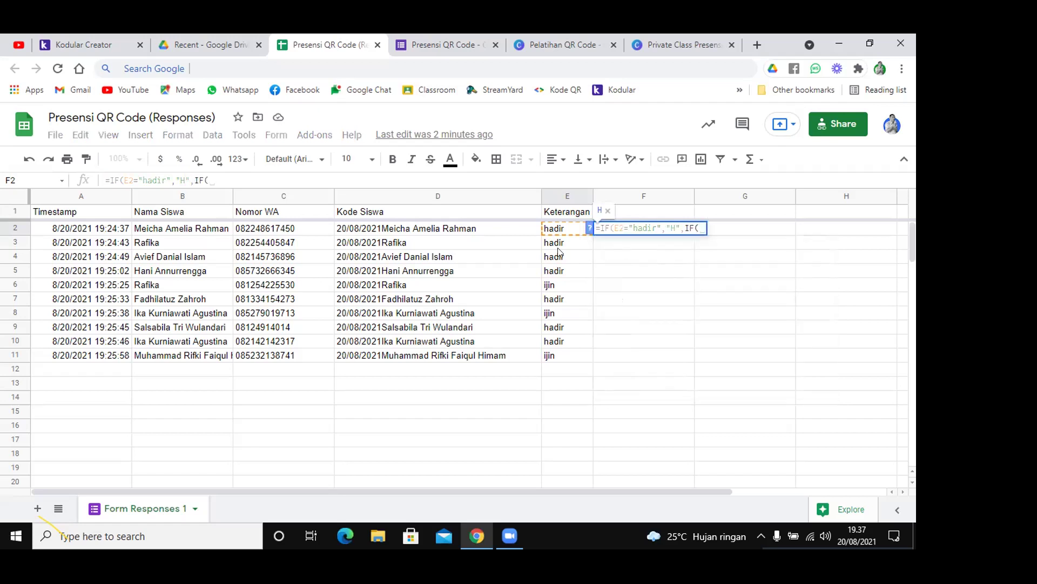
click(560, 228)
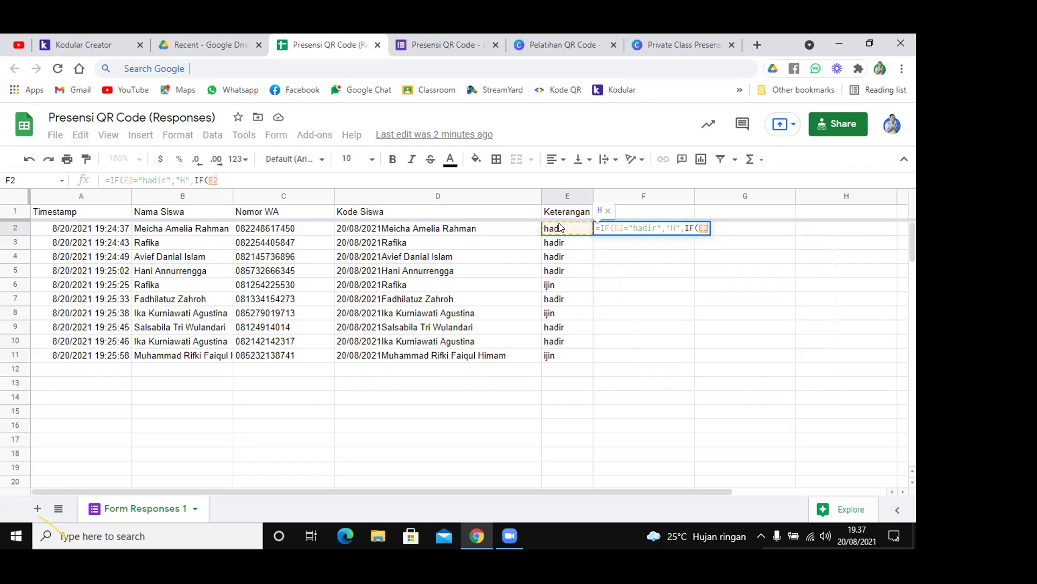
text(=")
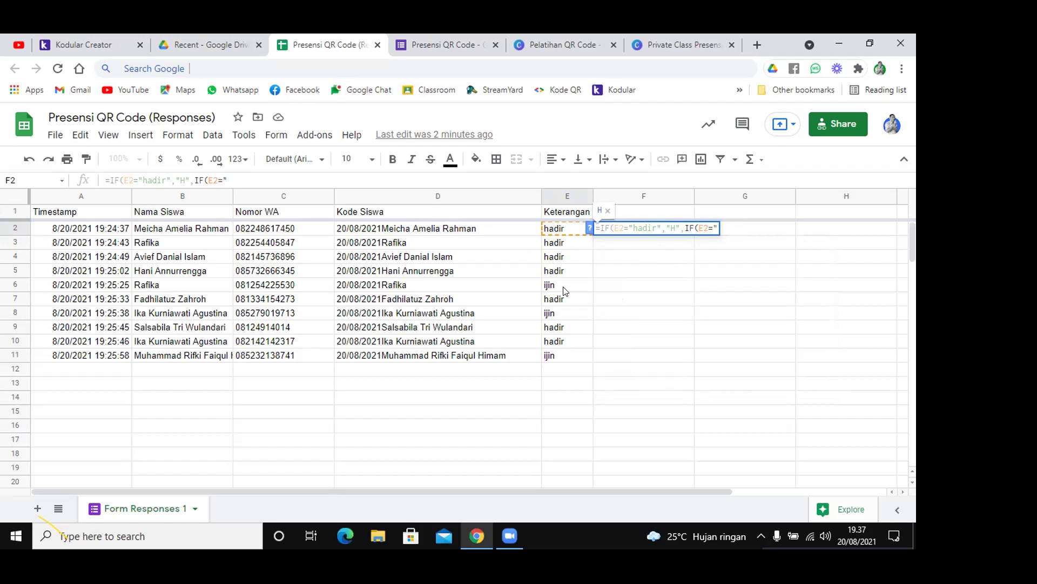
text(Ijin",)
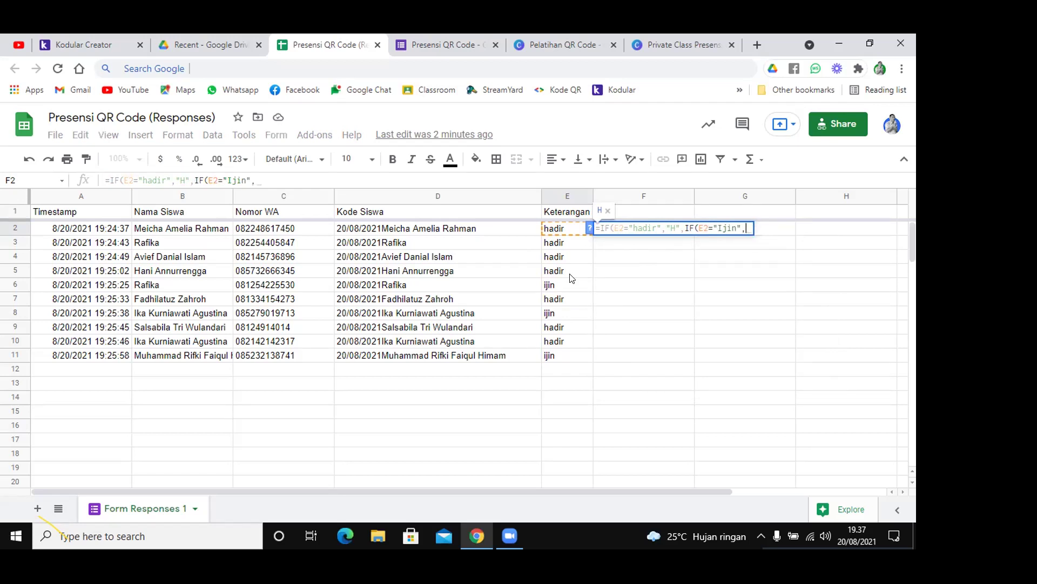
text("I)
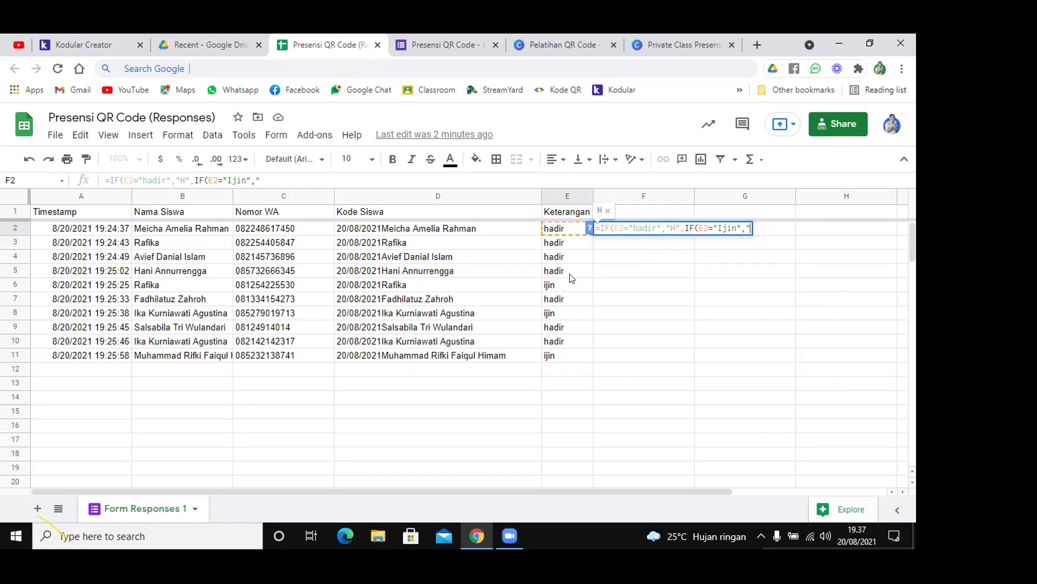
text(","S")
key(Return)
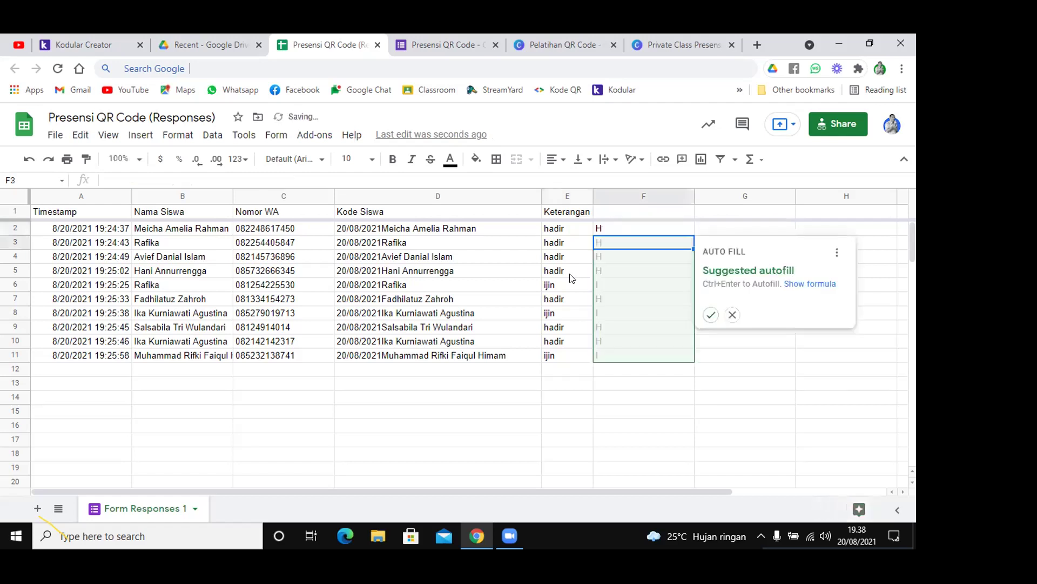
Step: Autofill the H/I/S code formula down F3:F11 and auto-fit column F to the codes
click(711, 315)
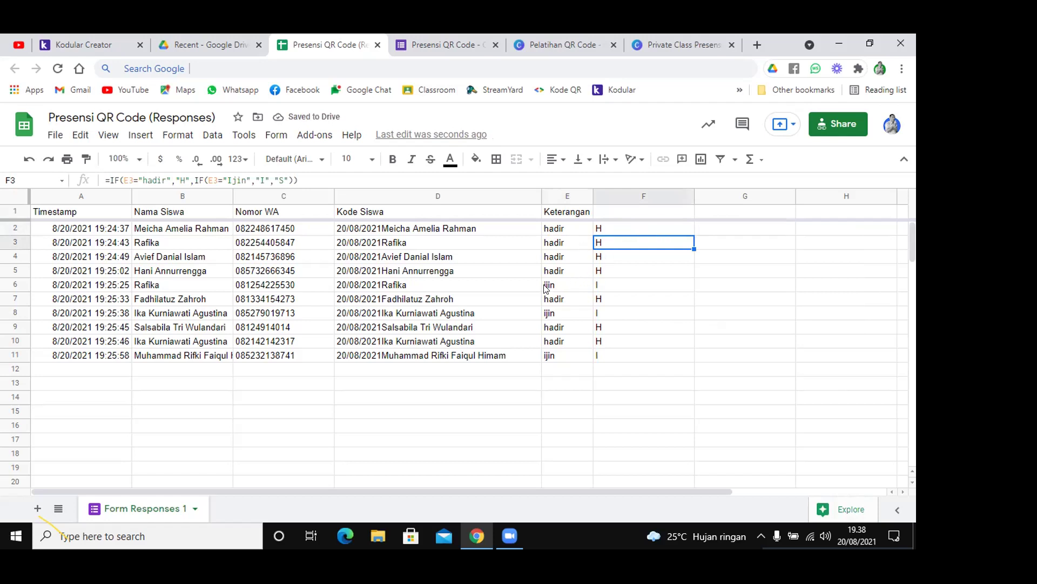
click(613, 336)
drag(689, 197, 689, 197)
double_click(690, 197)
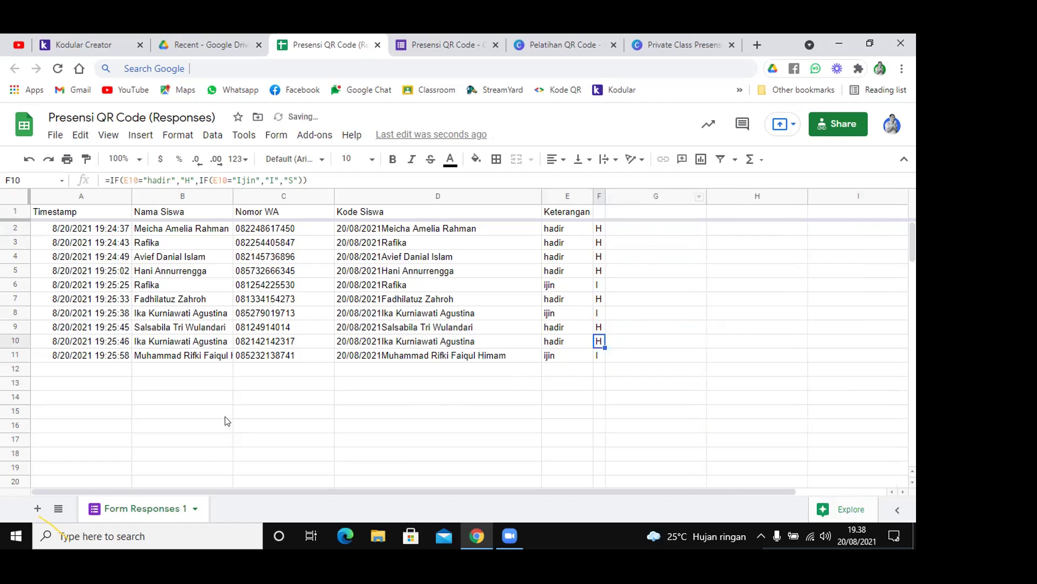
click(105, 375)
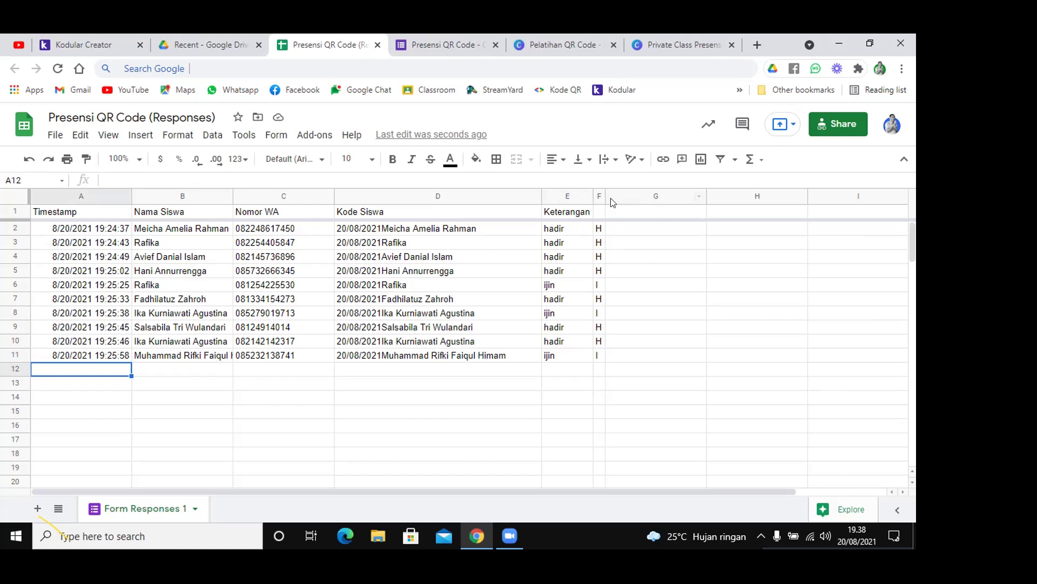
Step: Widen column F a little beyond its auto-fitted width, then select F1
drag(601, 192, 630, 193)
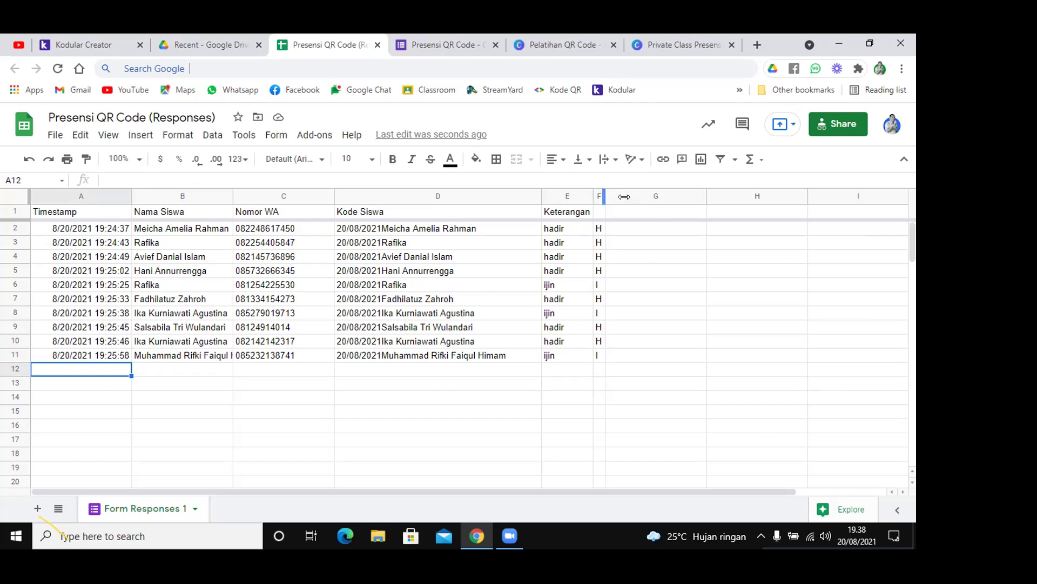
click(682, 285)
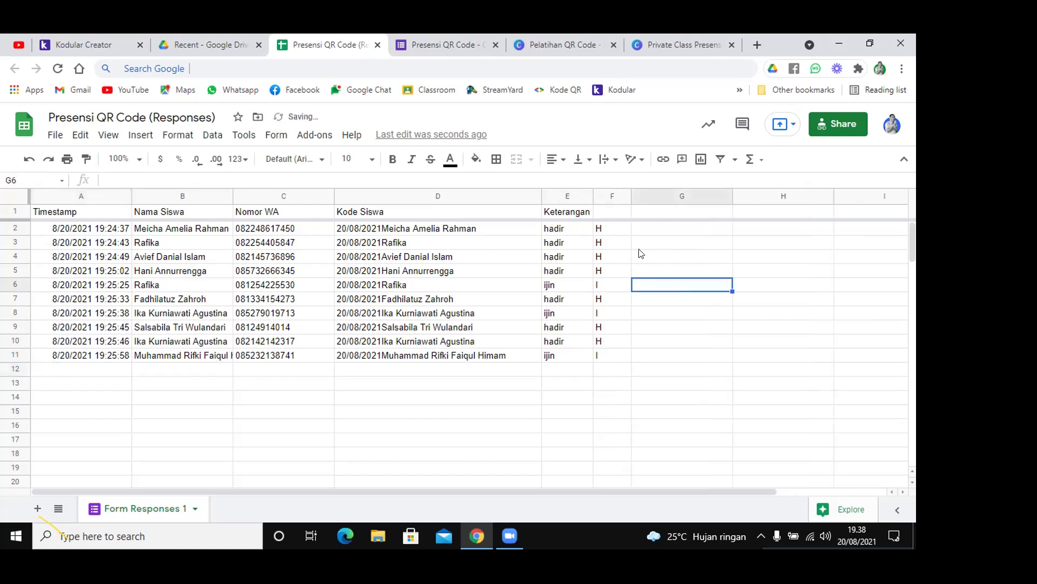
click(612, 212)
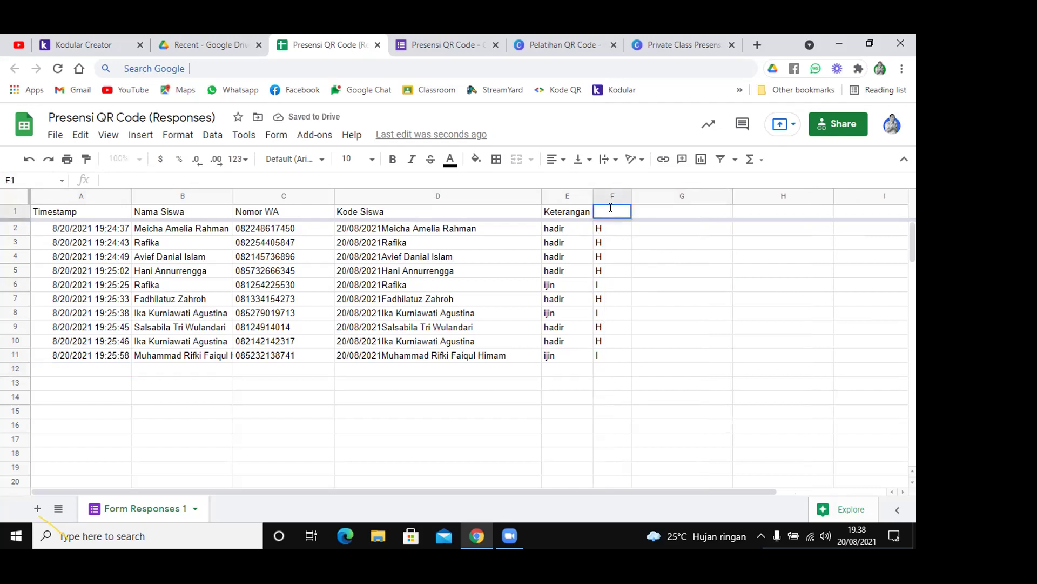
Step: Enter =ARRAYFORMULA(IF(ROW(A:A)=1,"Kode Keterangan","") in F1 for the column header
text(=)
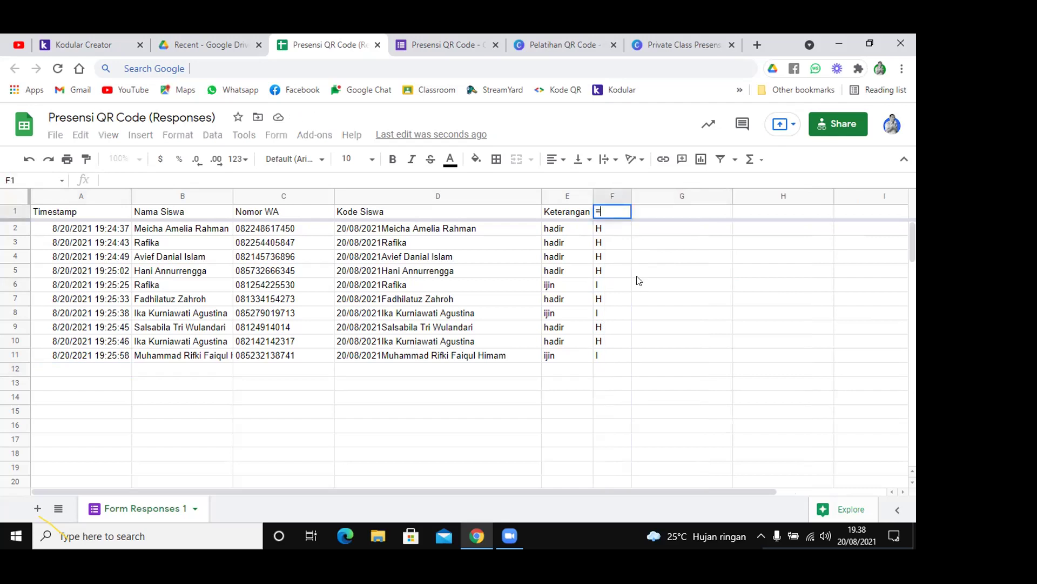
text(arr)
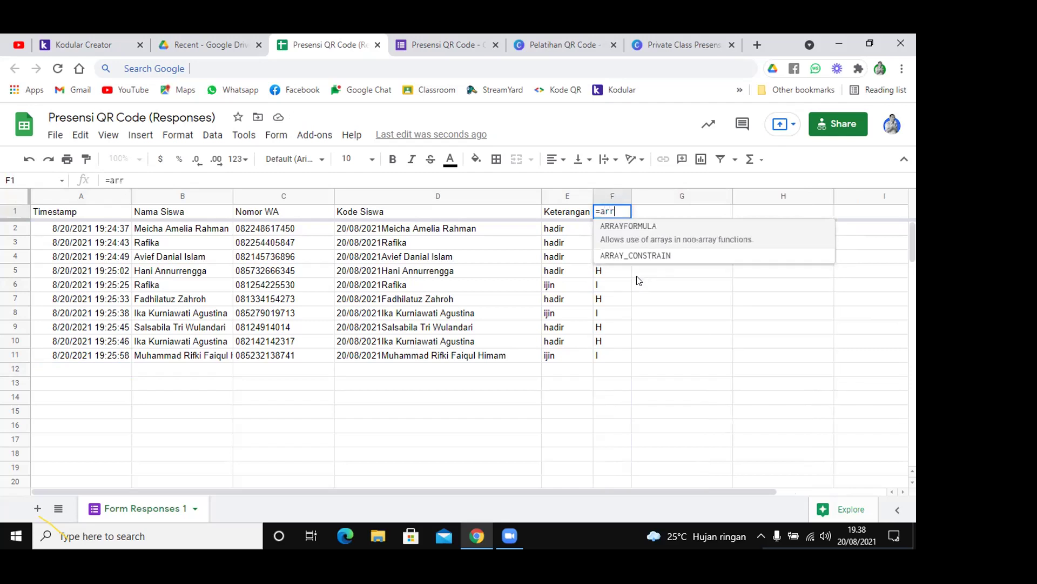
click(640, 227)
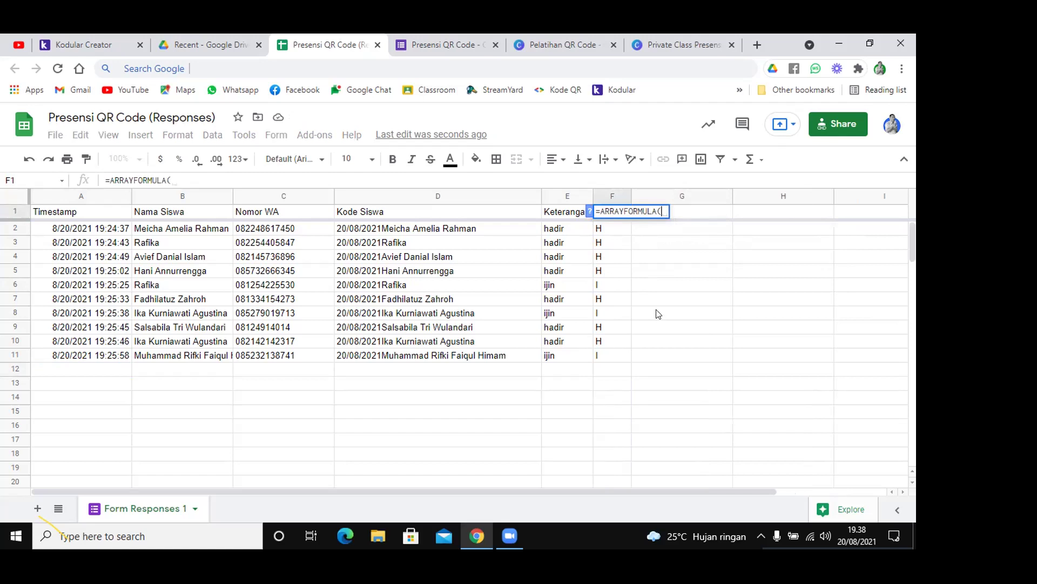
text(if)
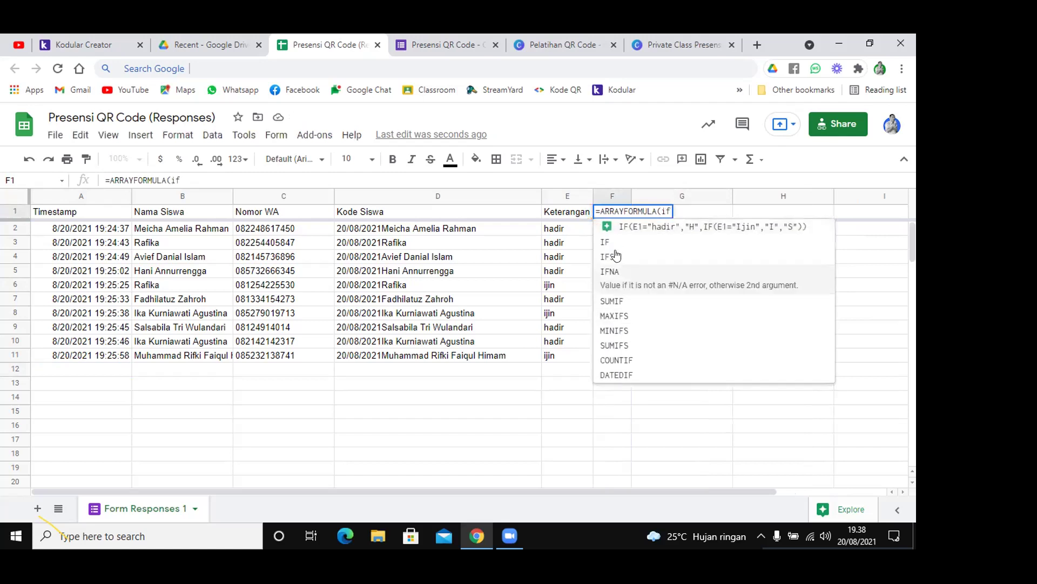
click(615, 245)
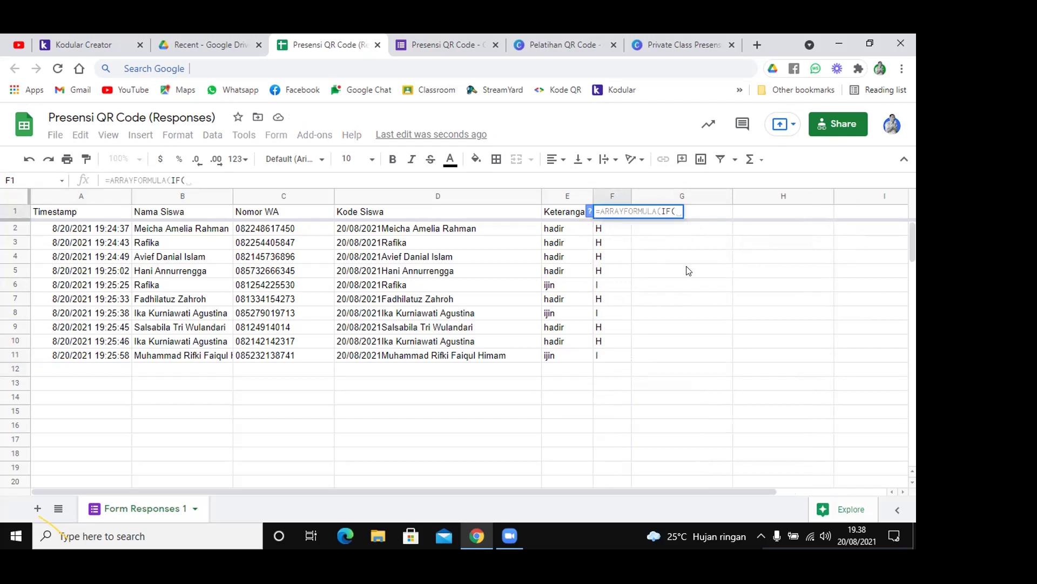
text(row)
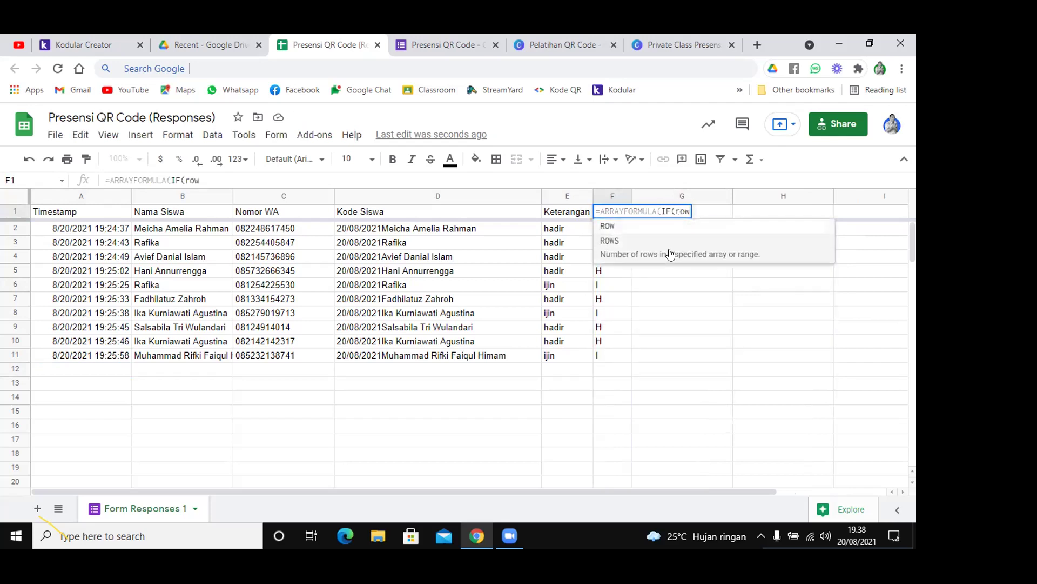
click(632, 234)
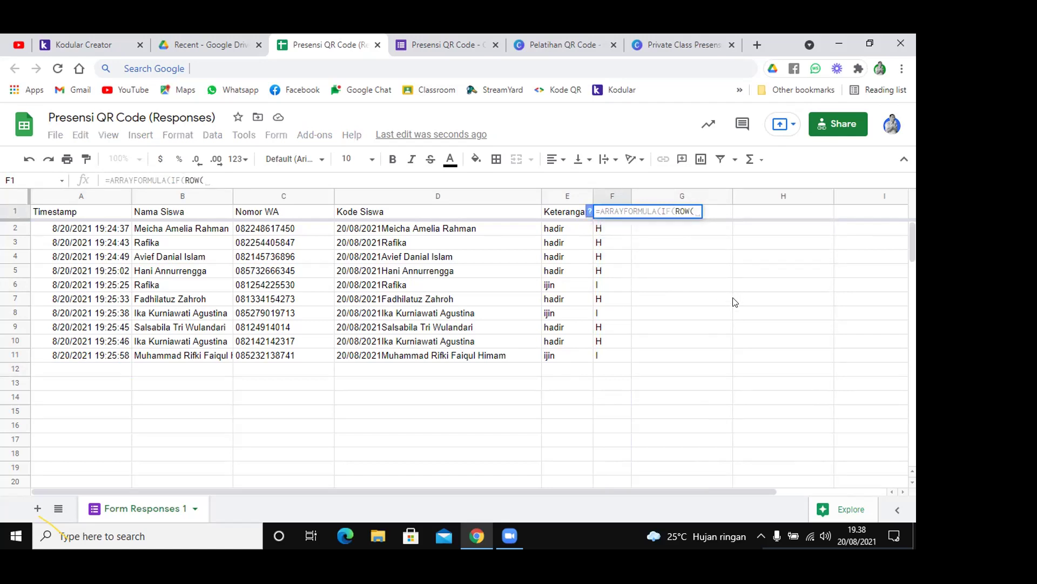
text(A)
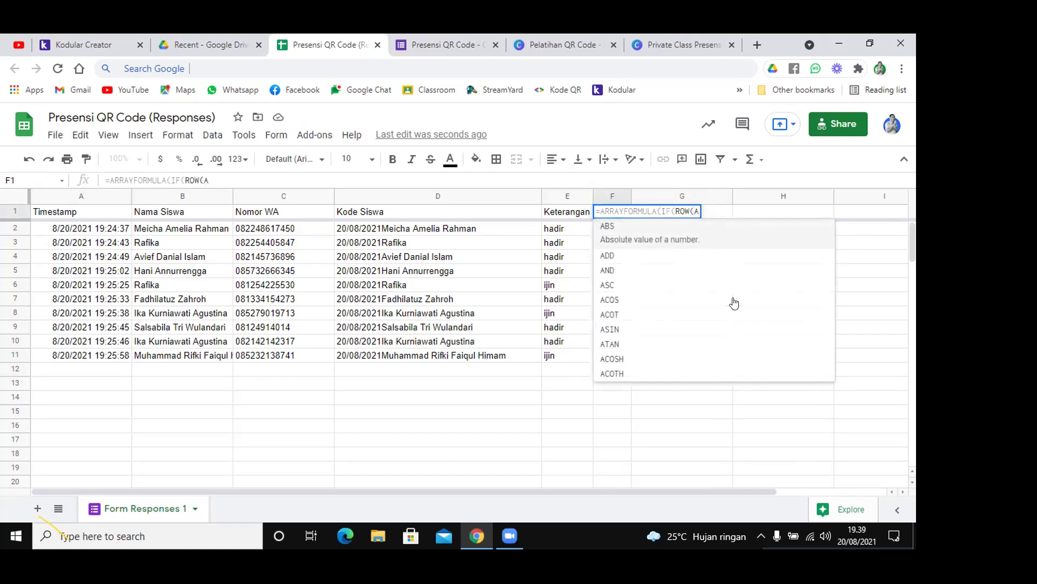
text(:)
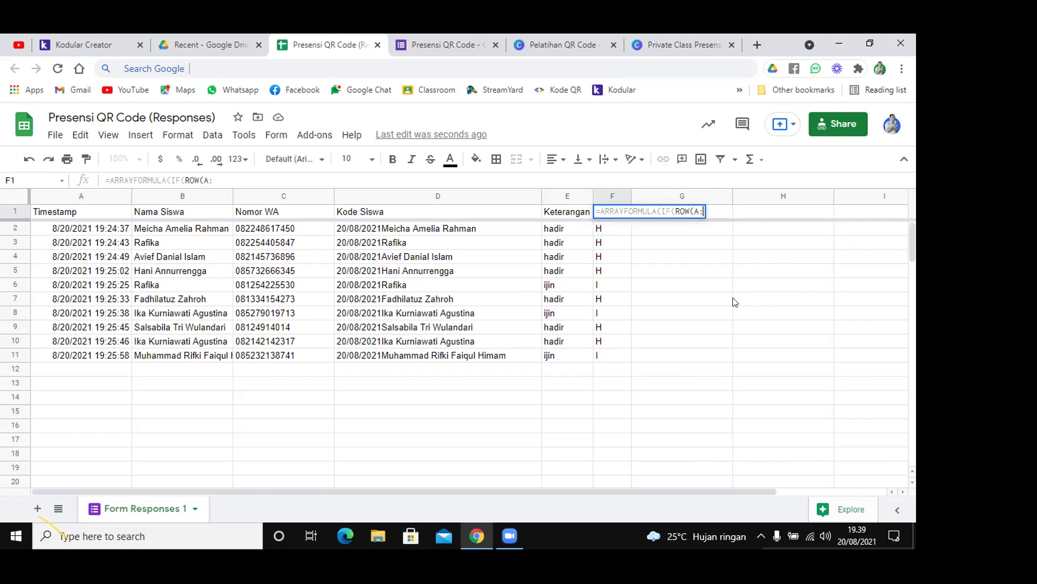
text(A)
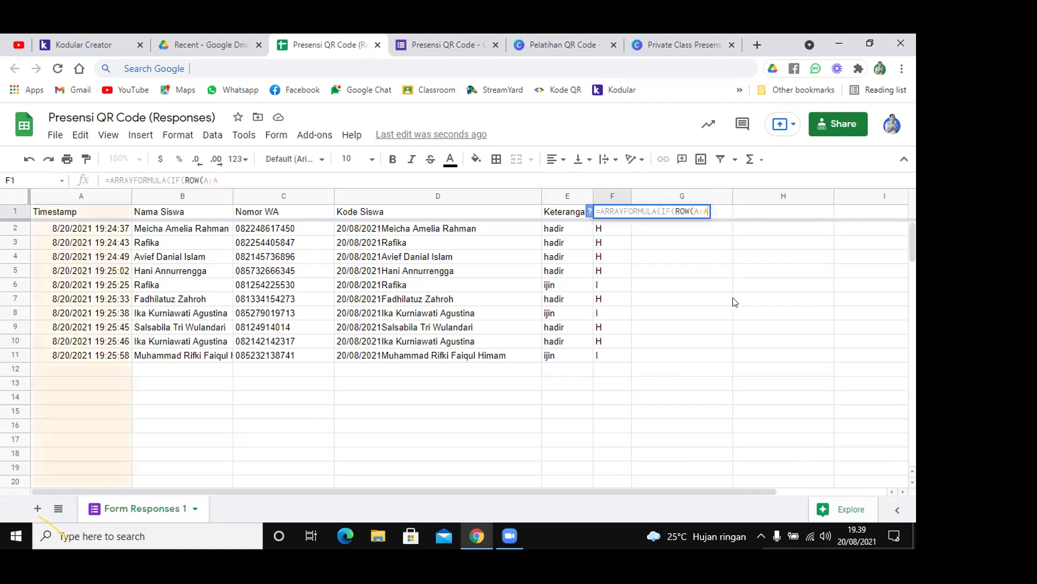
text())
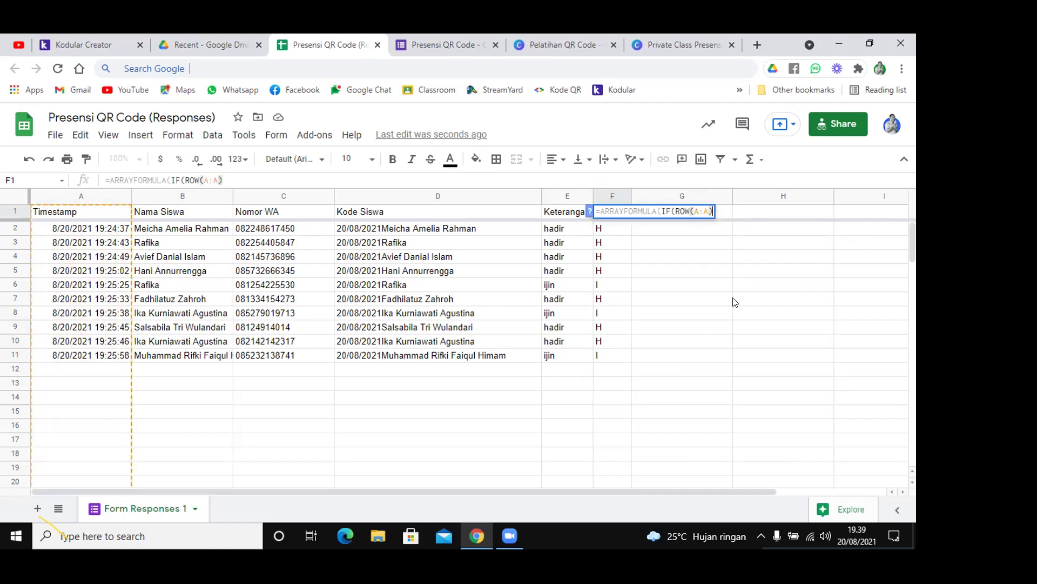
text(=1)
text(,"Kode Ke)
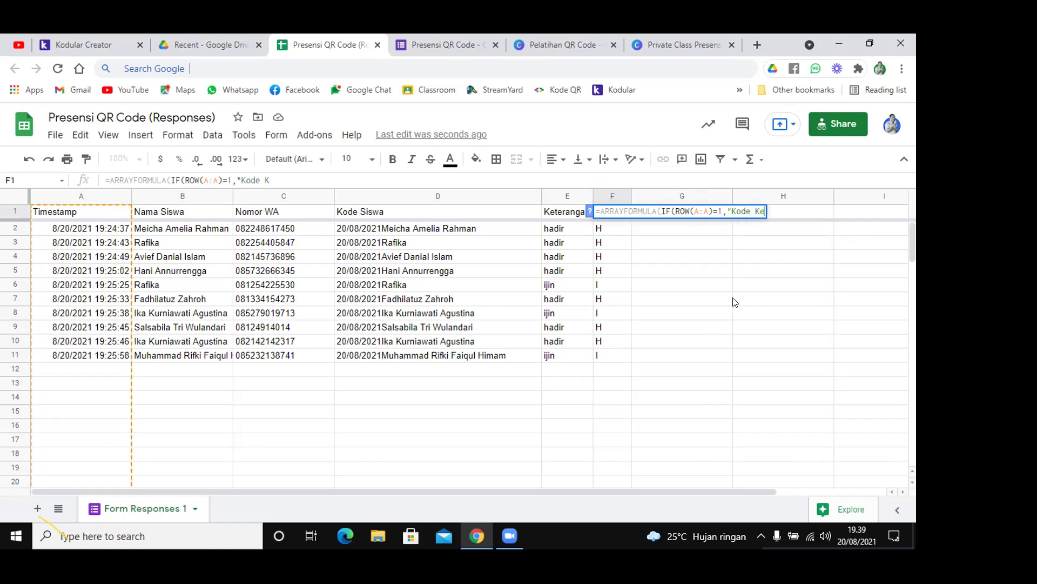
text(terangan)
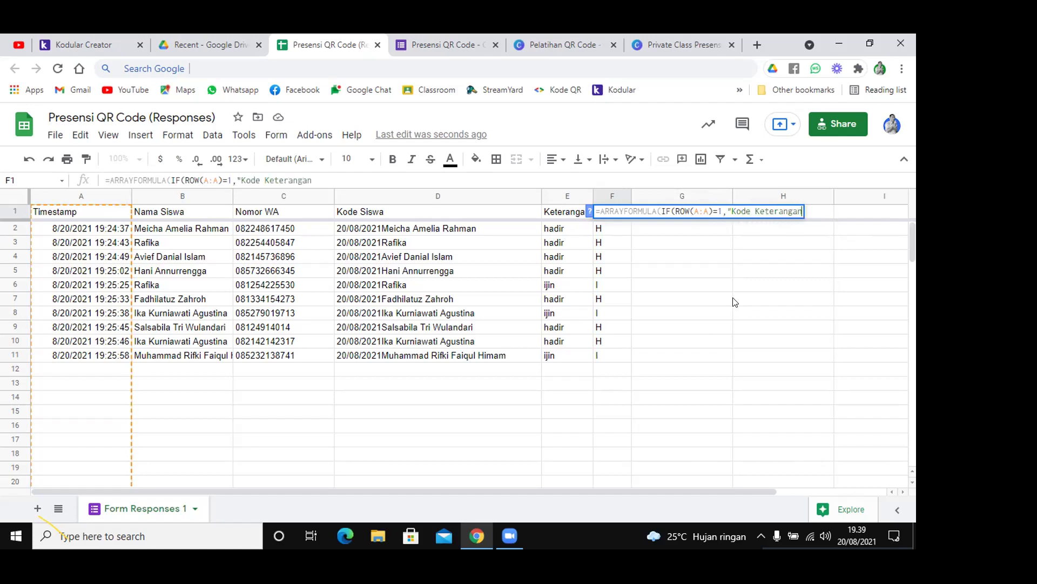
text(", "")
Step: Commit F1's header formula and copy the nested H/I/S IF text from F2's formula
key(Return)
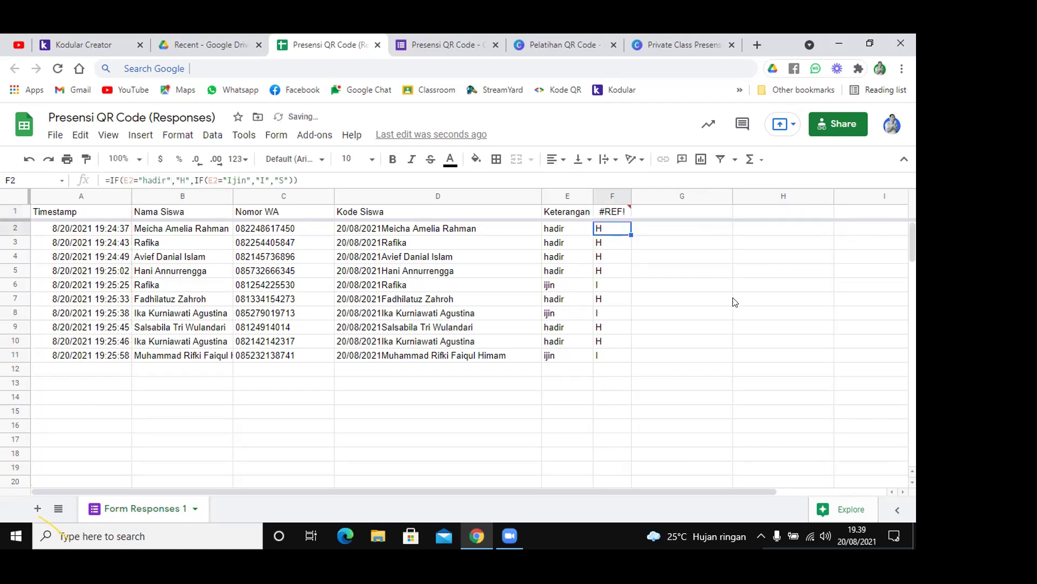
mouse_move(609, 215)
click(280, 181)
drag(280, 181, 107, 181)
key(ctrl+c)
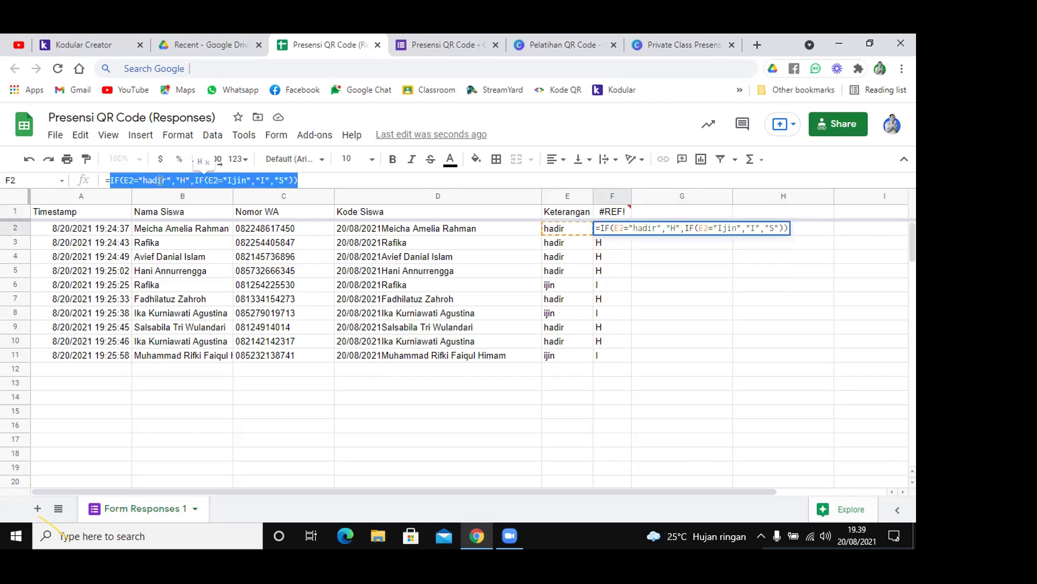
right_click(161, 185)
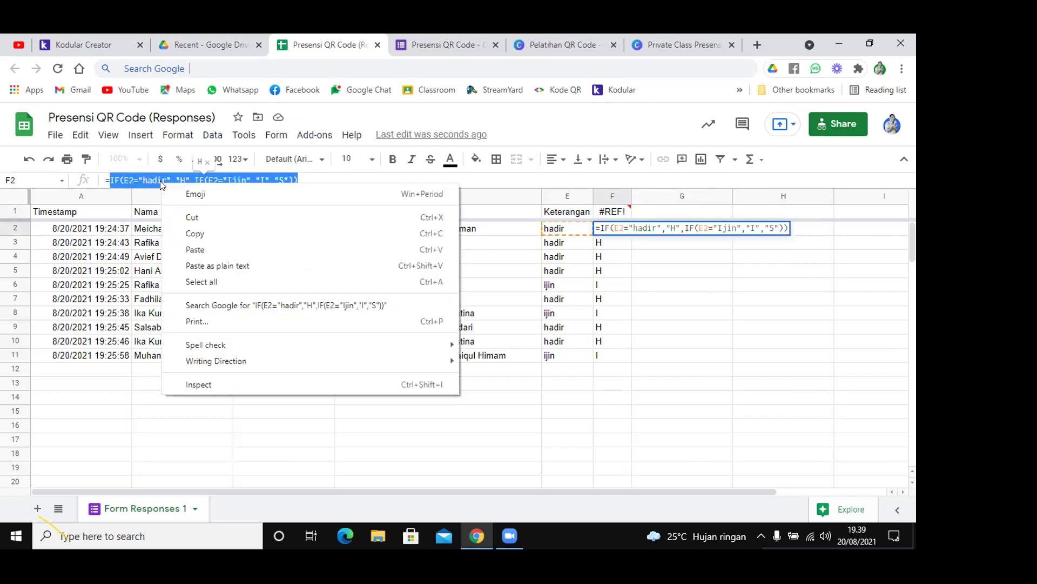
click(193, 233)
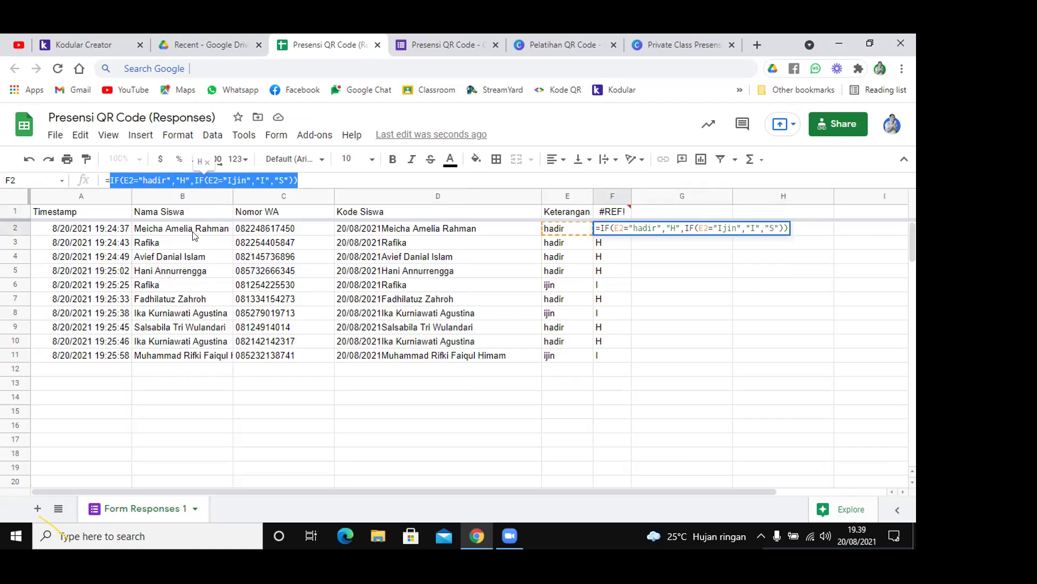
Step: Replace the empty string in F1's array formula with the pasted H/I/S IF and commit
double_click(614, 209)
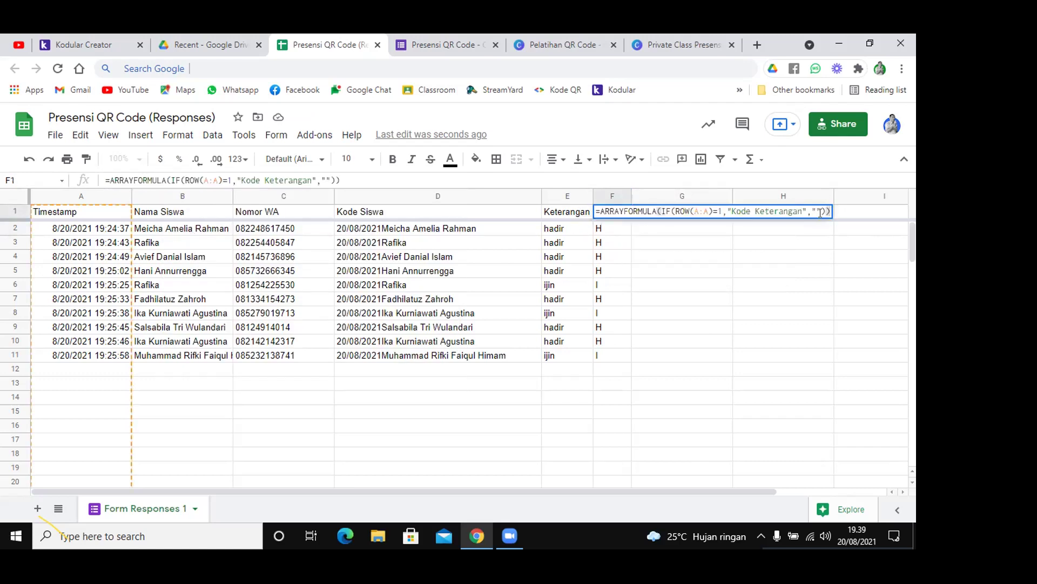
drag(821, 209, 813, 211)
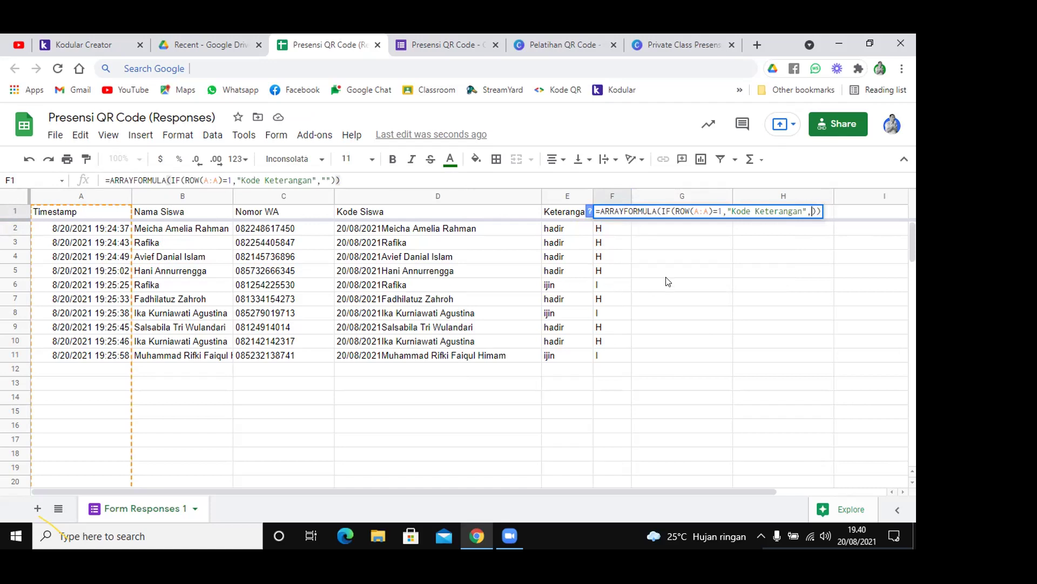
key(ctrl+v)
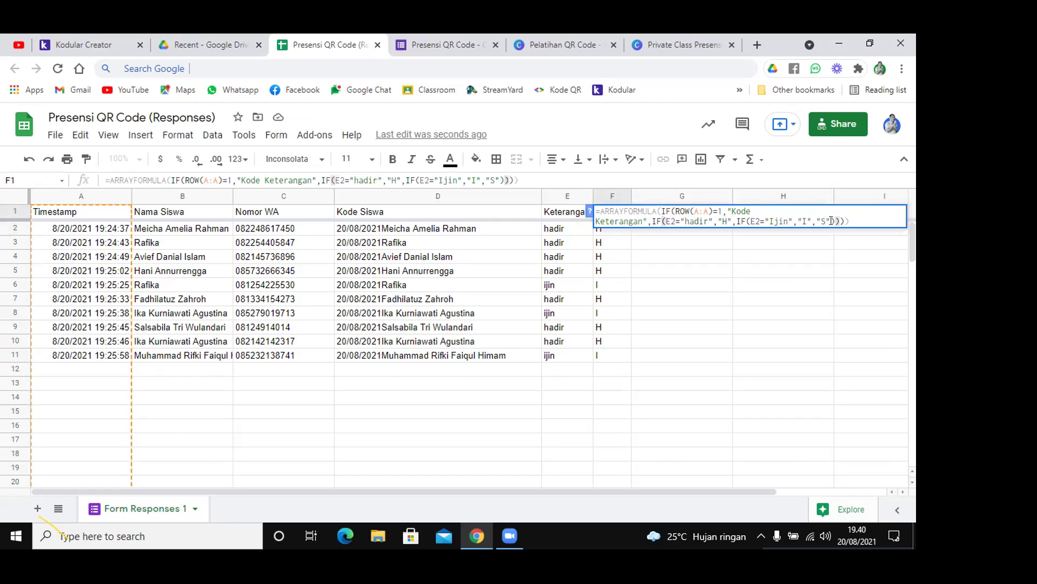
key(Return)
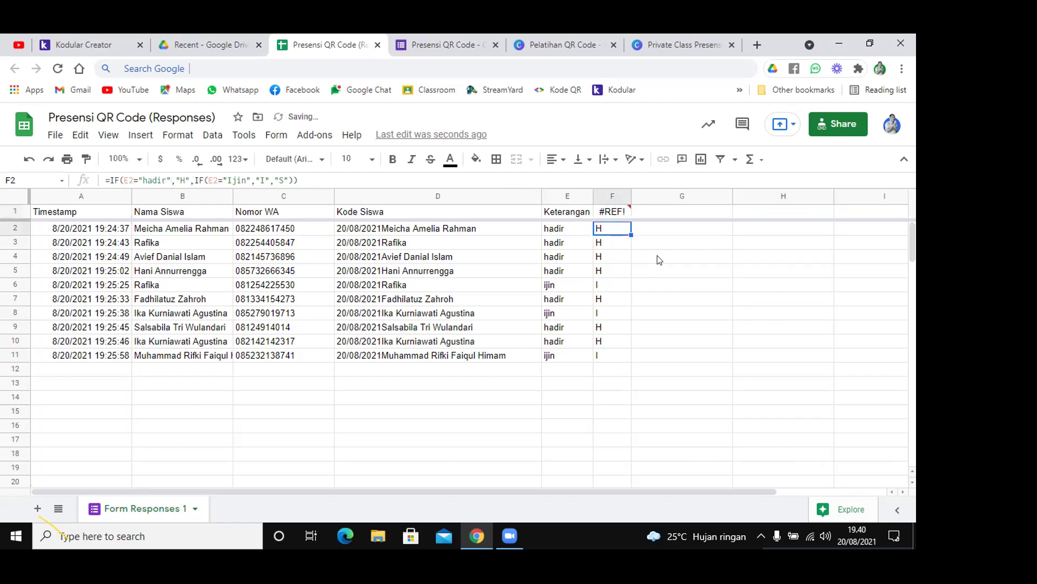
Step: Clear the old values in F2:F11 and auto-fit column F to its Kode Keterangan header
key(shift+Down)
key(shift+Down)
key(shift+Down)
key(shift+Down)
key(shift+Down)
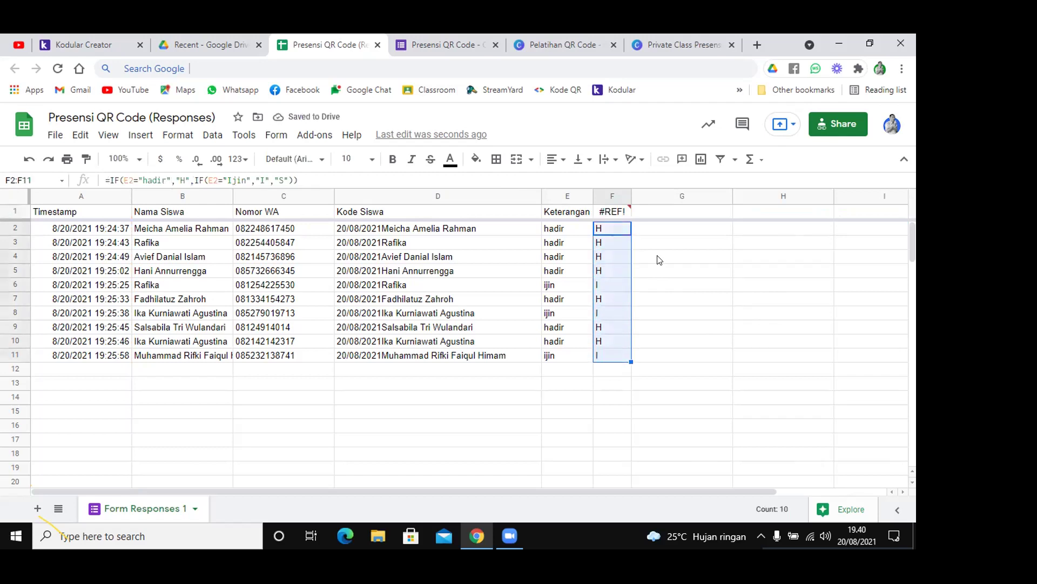
key(ctrl+z)
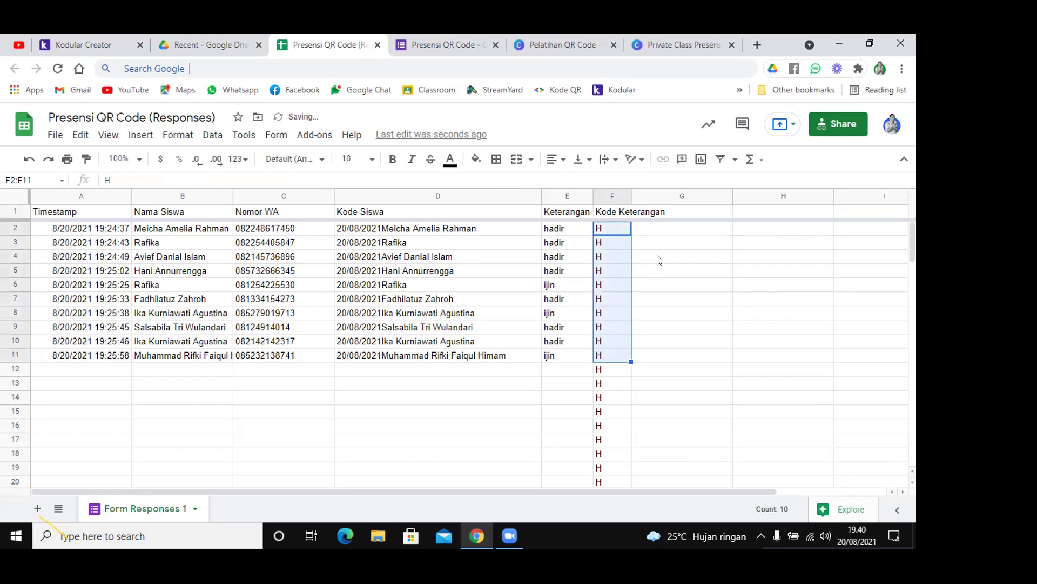
click(659, 260)
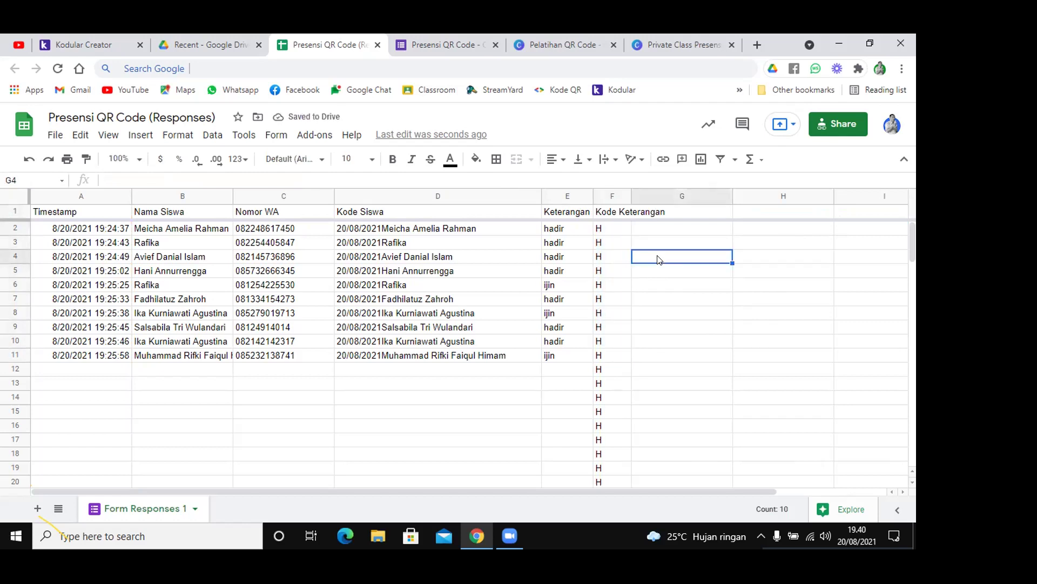
double_click(631, 195)
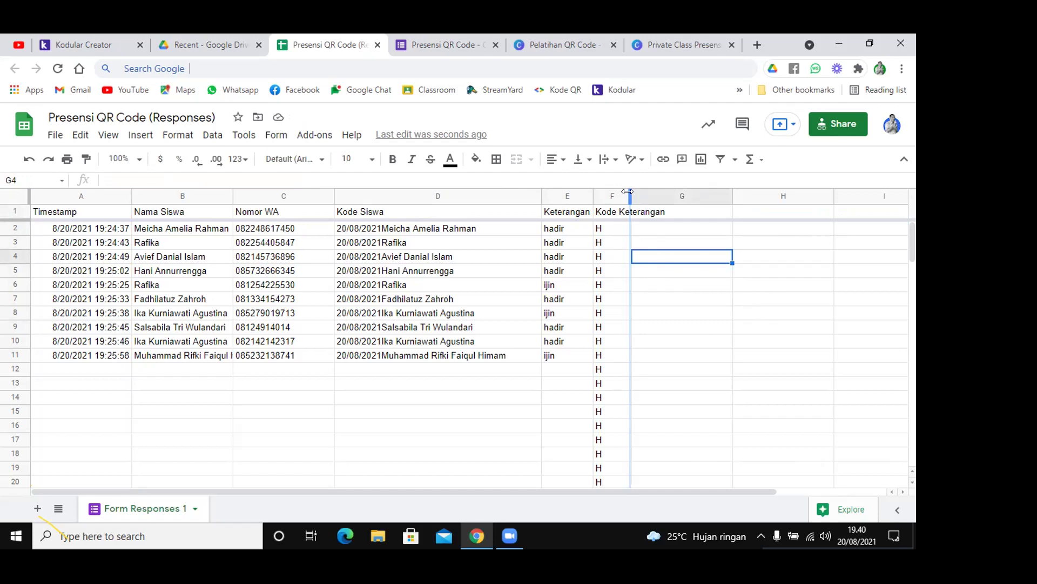
click(649, 245)
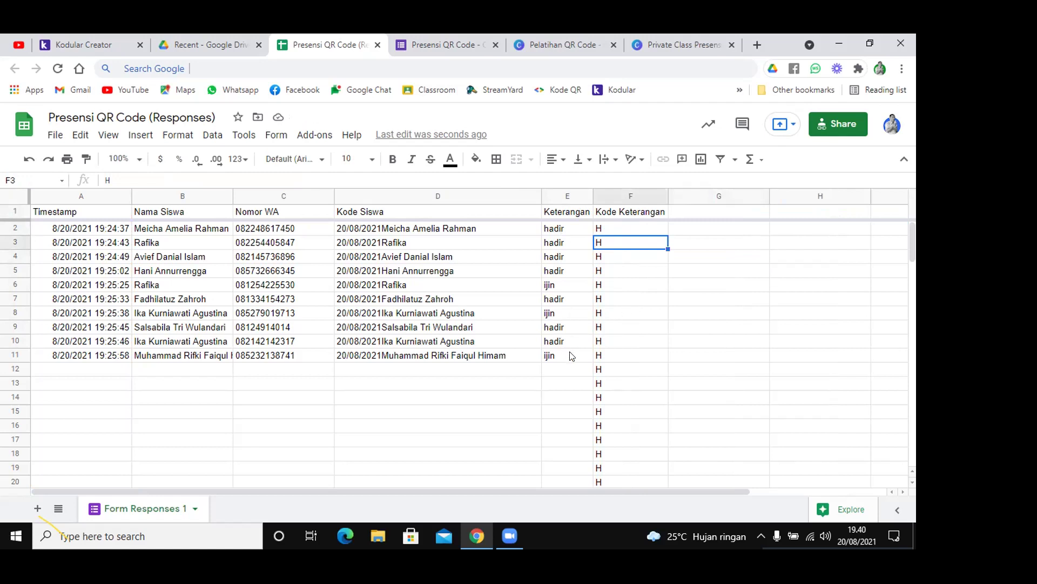
click(629, 211)
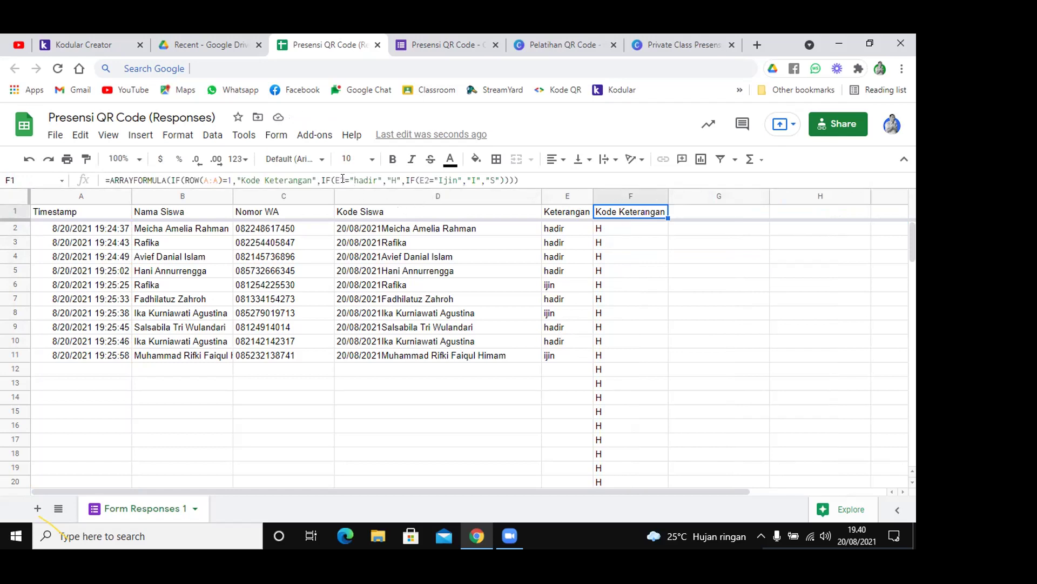
Step: Change both E2 references in F1's formula to E:E so every row gets its code
click(337, 179)
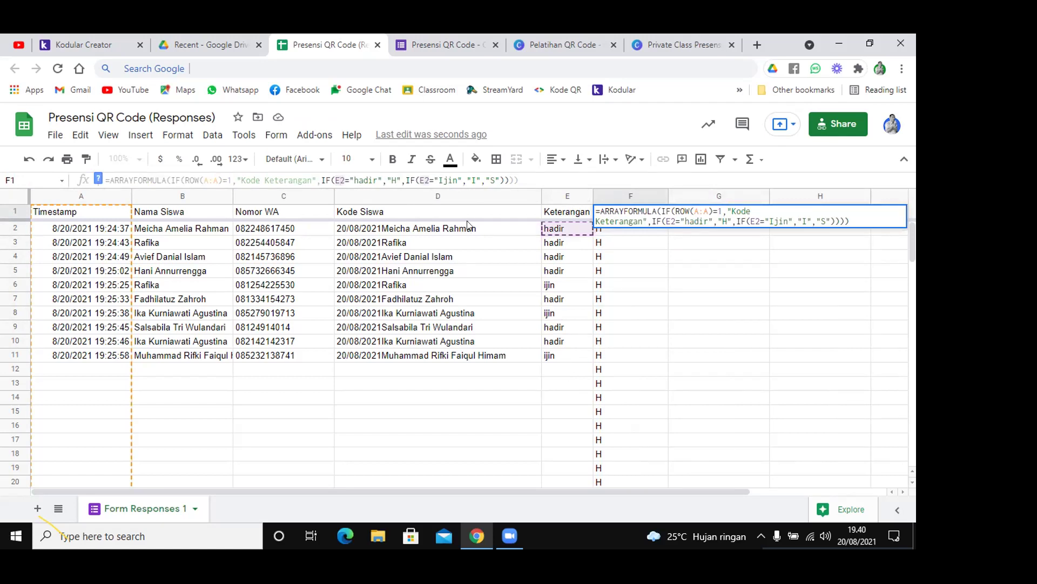
key(BackSpace)
text(:)
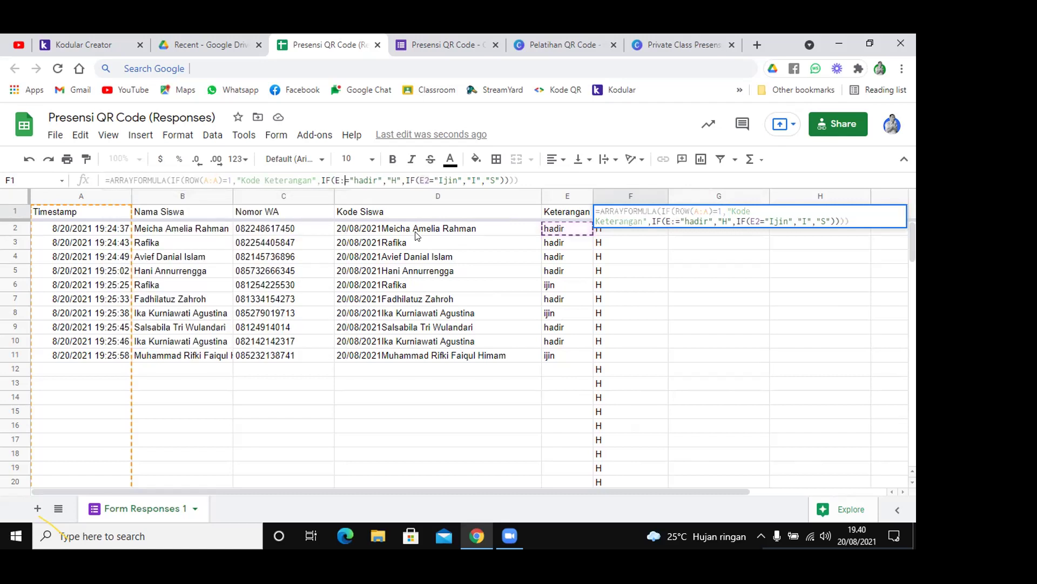
text(E)
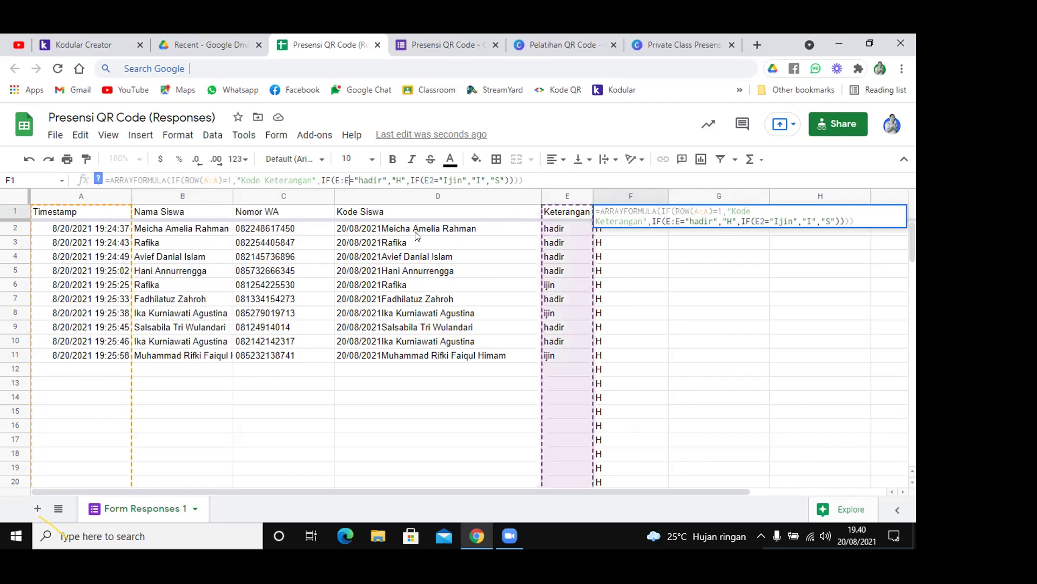
click(429, 179)
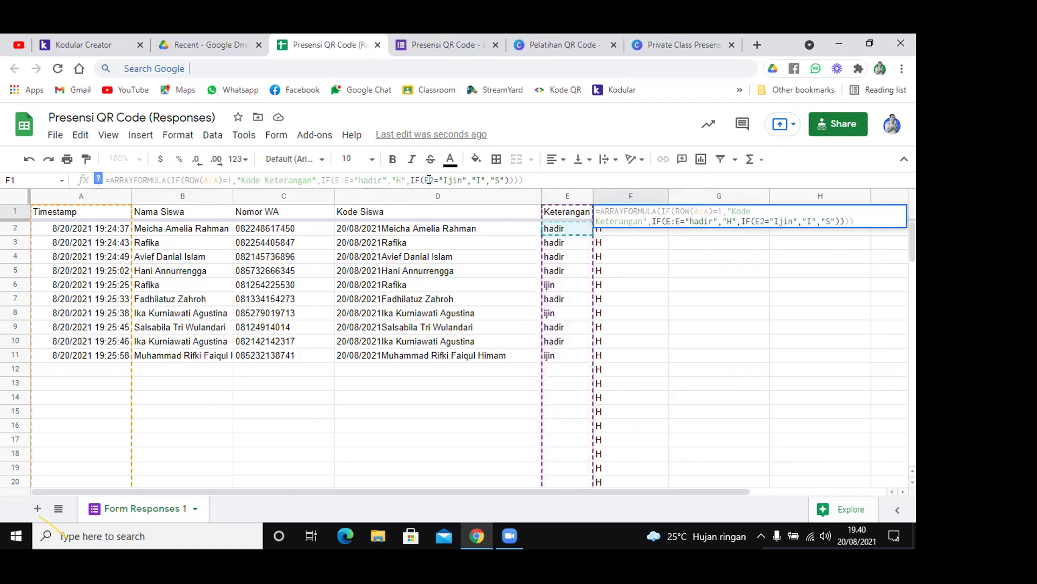
key(BackSpace)
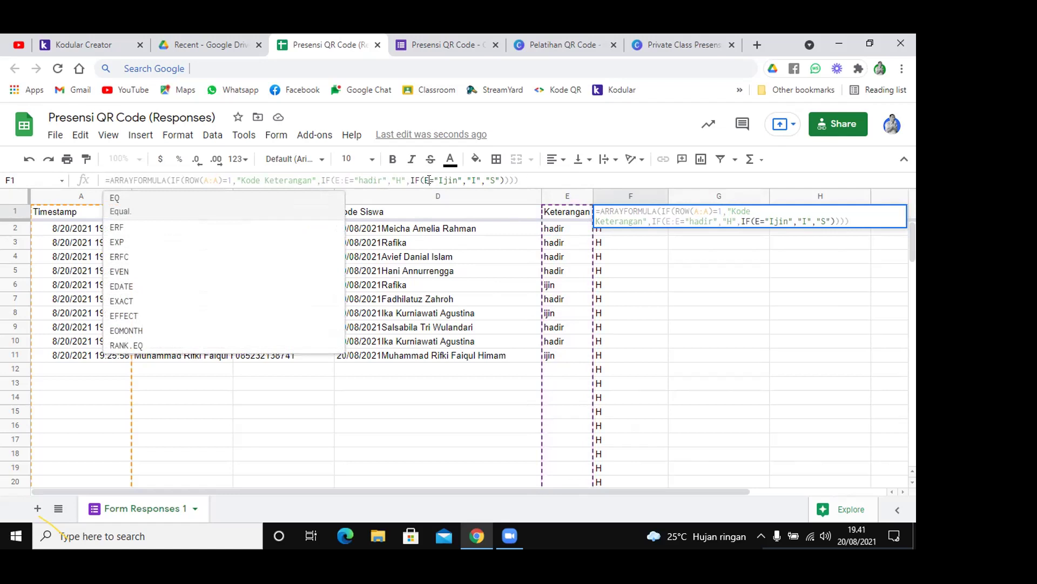
text(:E)
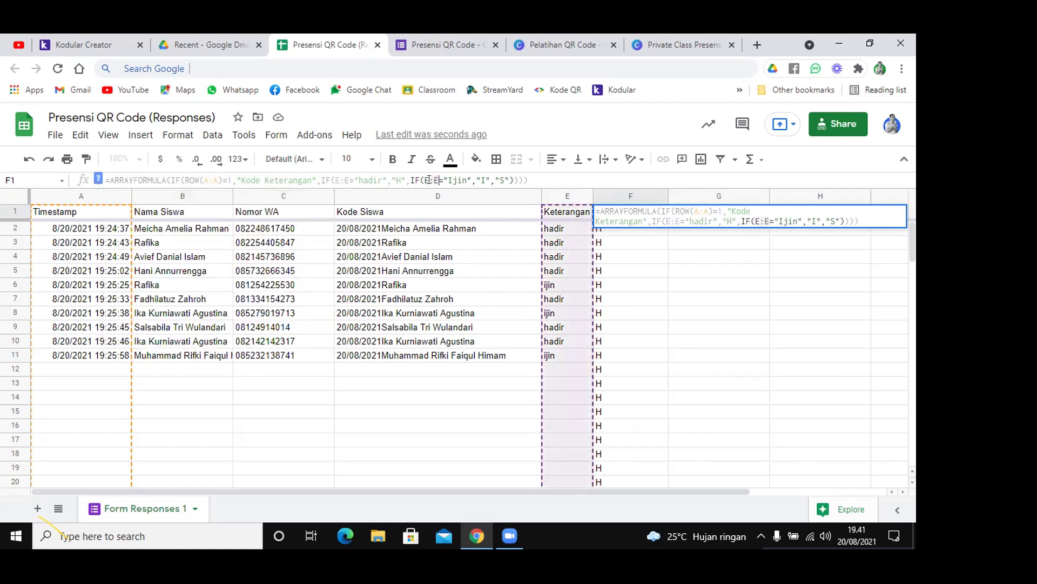
key(Return)
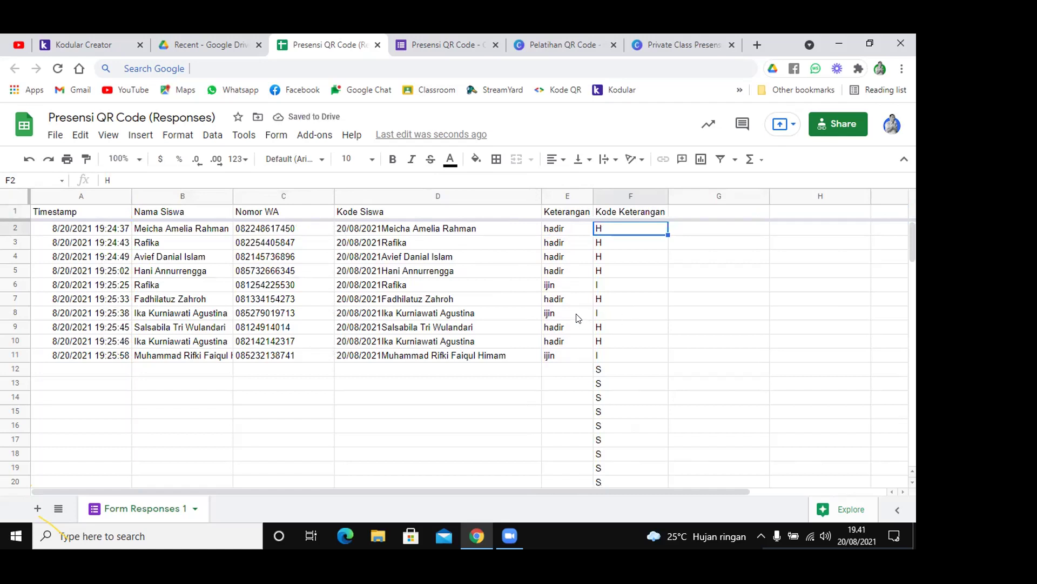
Step: Check the I and H codes in rows 8–12 against their Keterangan and review F1's formula
click(593, 314)
click(613, 318)
click(573, 330)
click(622, 332)
click(568, 346)
click(624, 342)
click(616, 356)
click(614, 371)
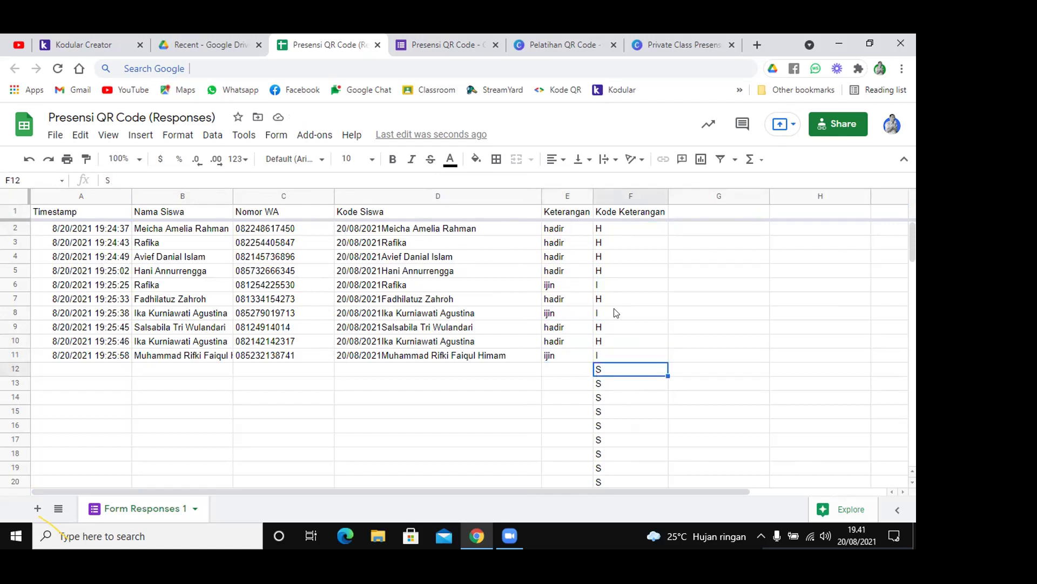
click(637, 212)
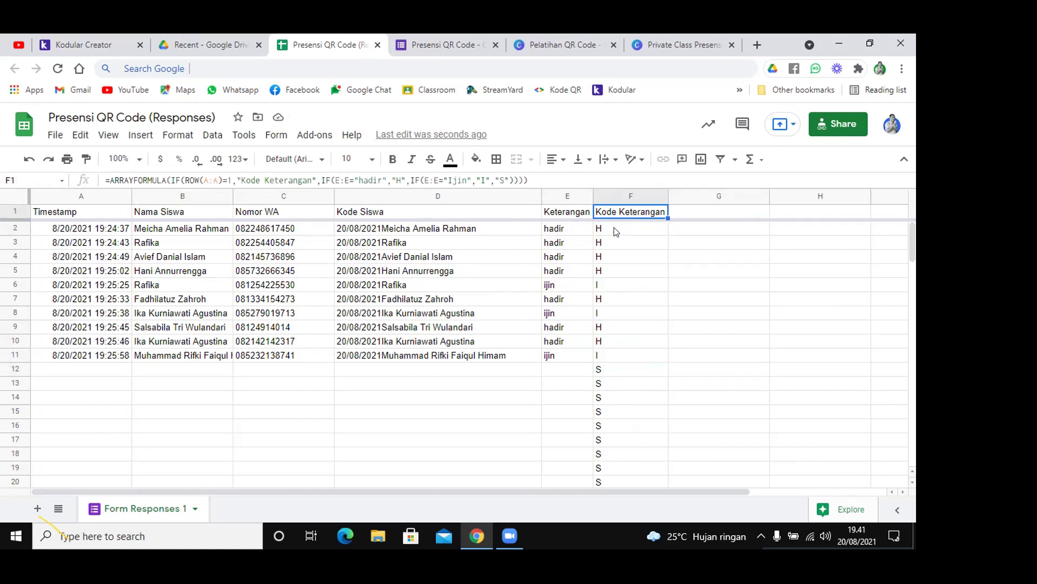
click(501, 179)
Step: Confirm the S codes in empty rows below, then return to the Presensi QR Code form editor
click(667, 342)
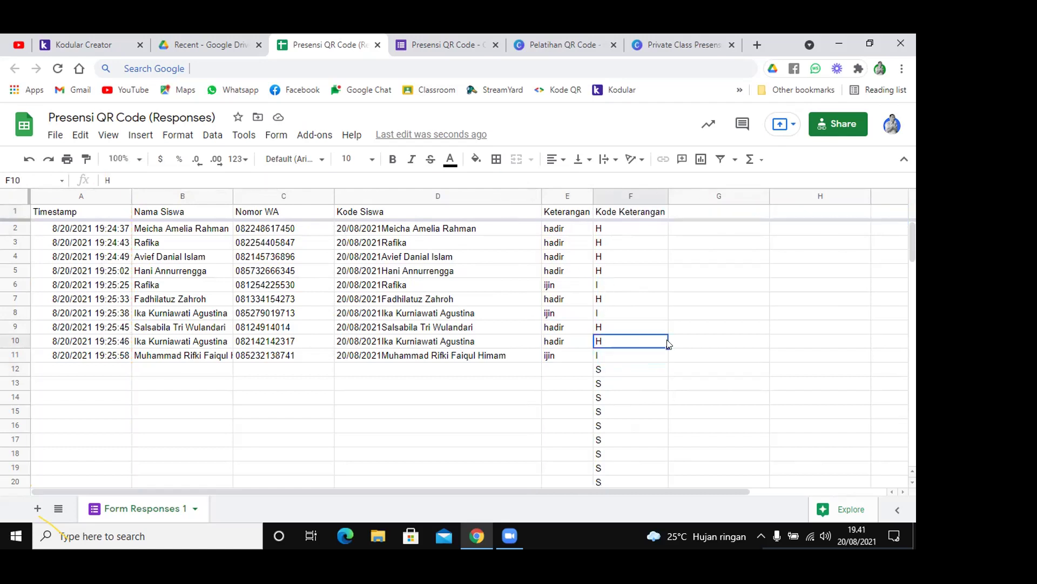
key(Down)
key(Down)
key(Down)
key(Down)
key(Down)
click(606, 456)
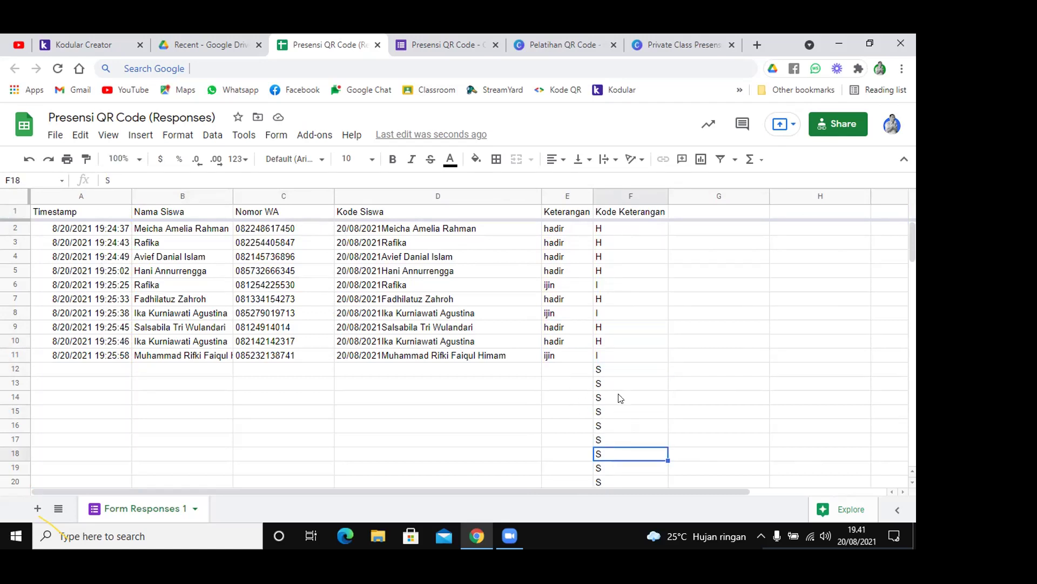
scroll(619, 397, down, 1)
scroll(589, 391, up, 1)
click(557, 373)
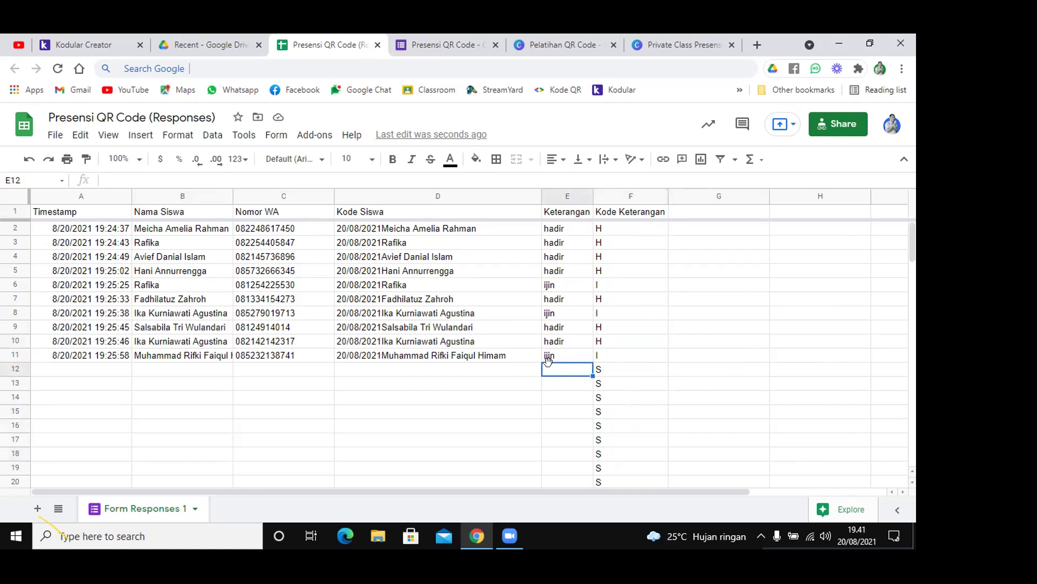
click(609, 371)
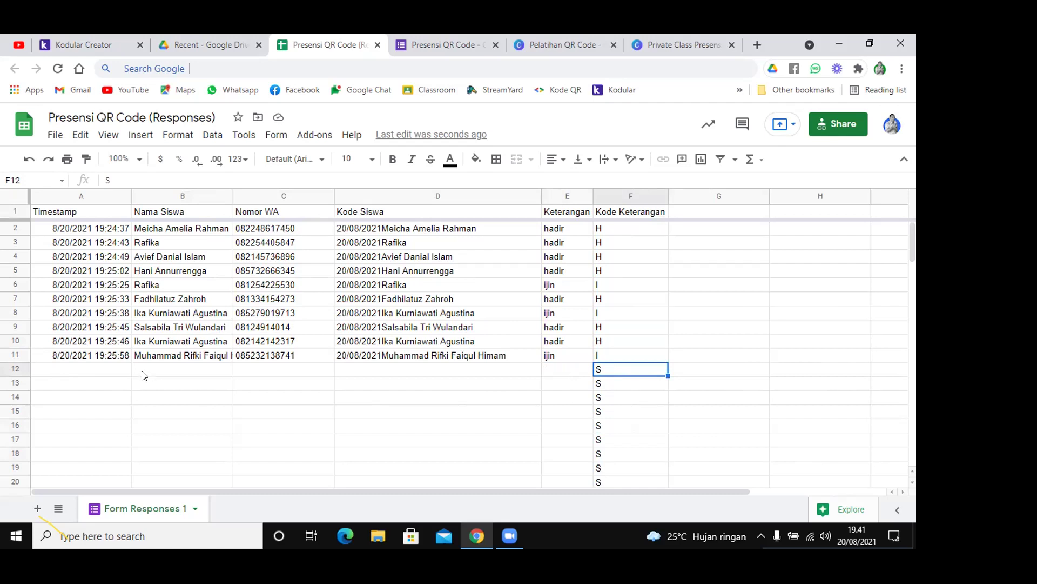
click(564, 371)
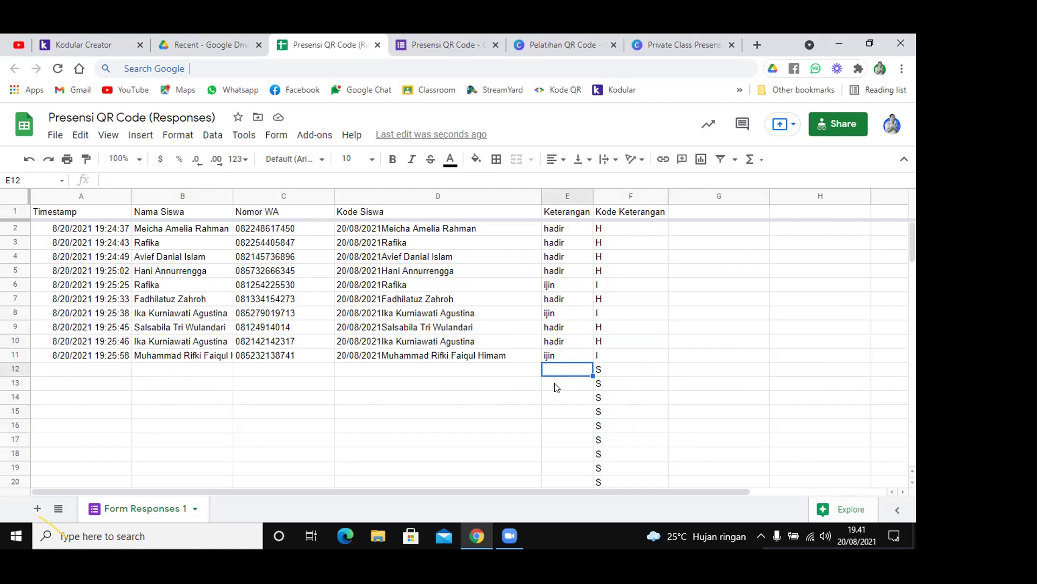
click(624, 373)
click(624, 396)
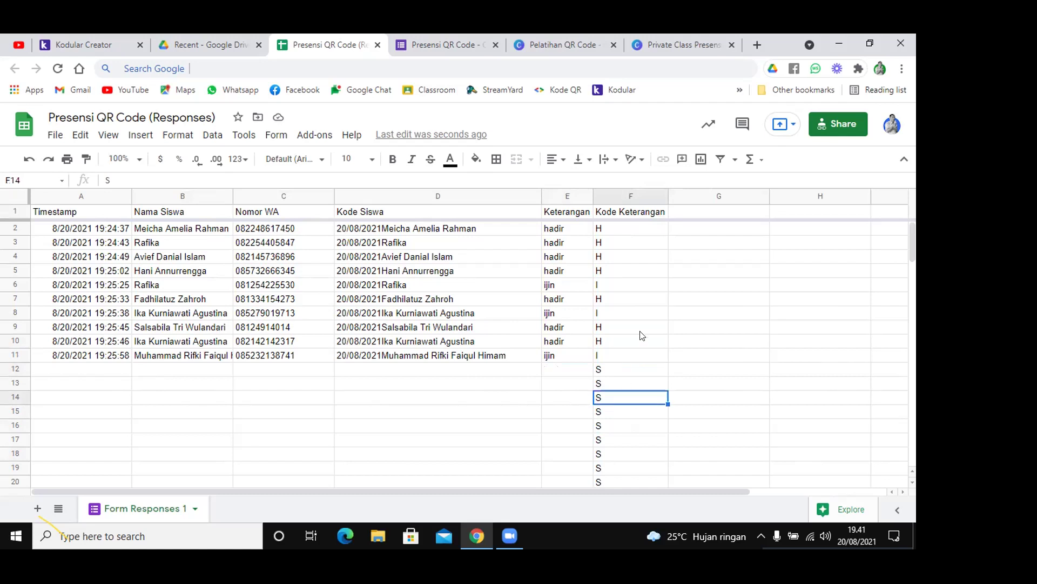
drag(667, 192, 662, 212)
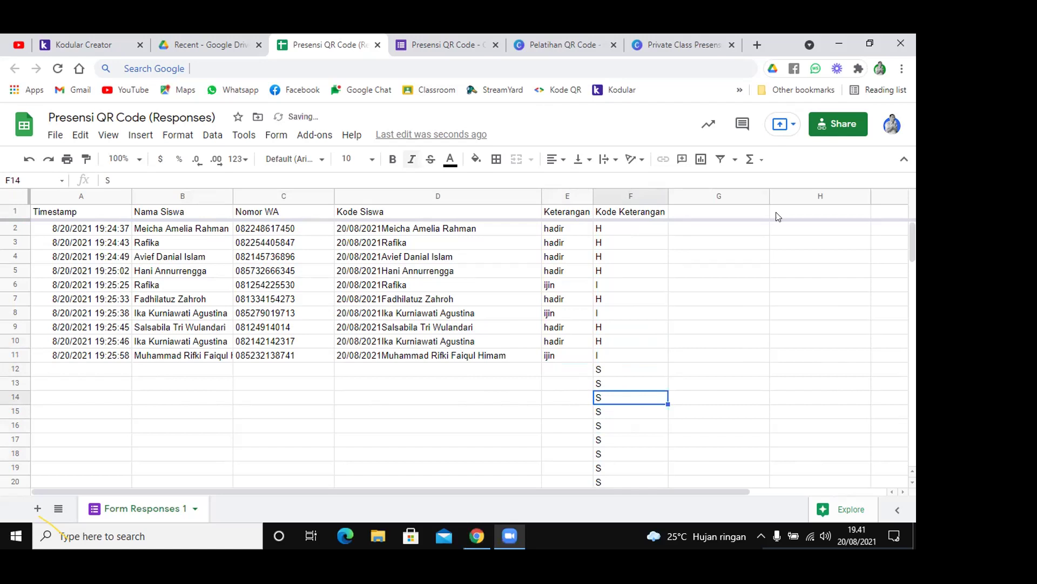
click(459, 49)
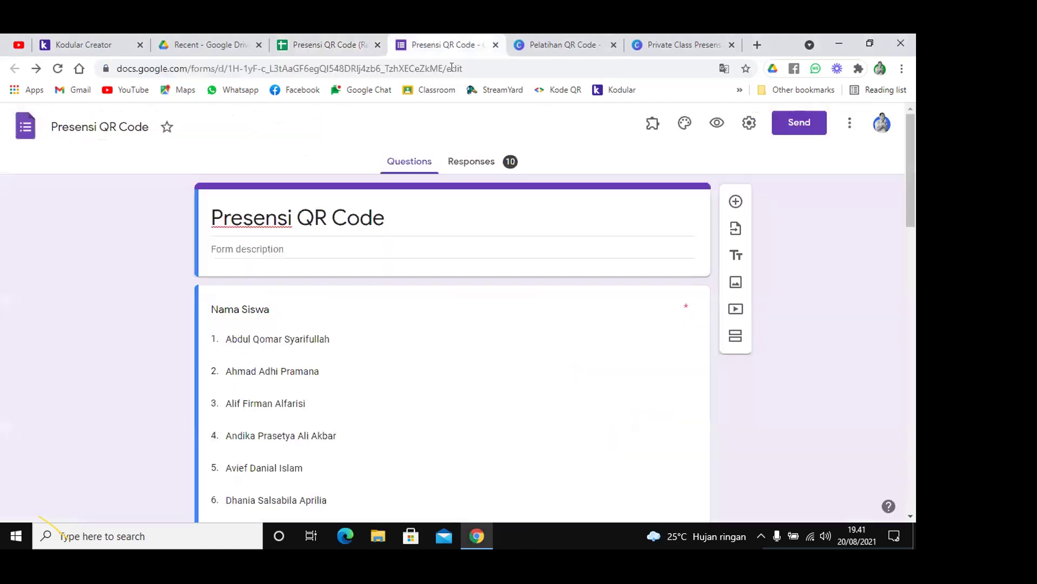
Step: Preview the form, choose the last student name and mark the test response hadir
click(717, 124)
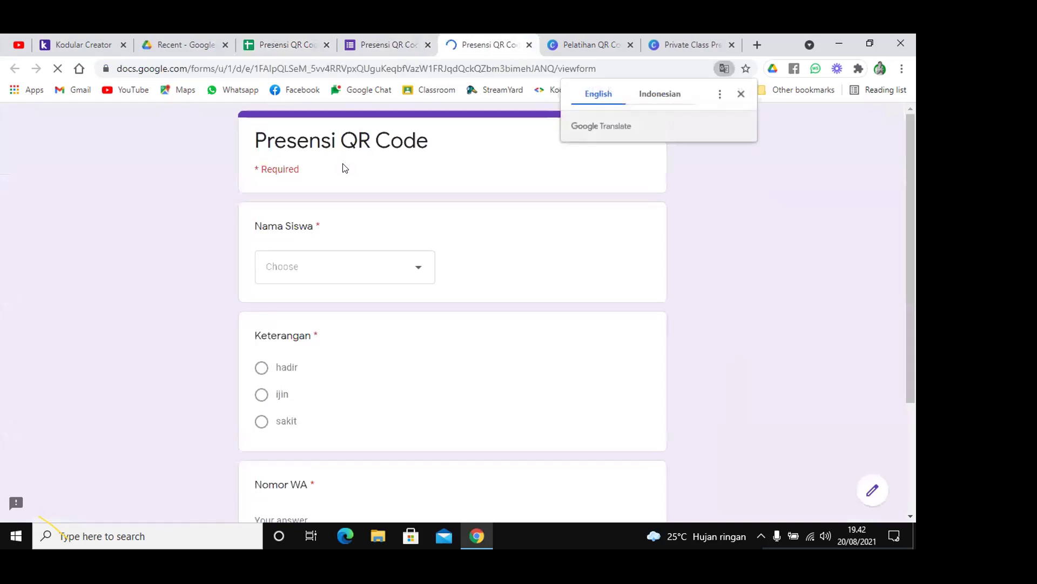
click(326, 278)
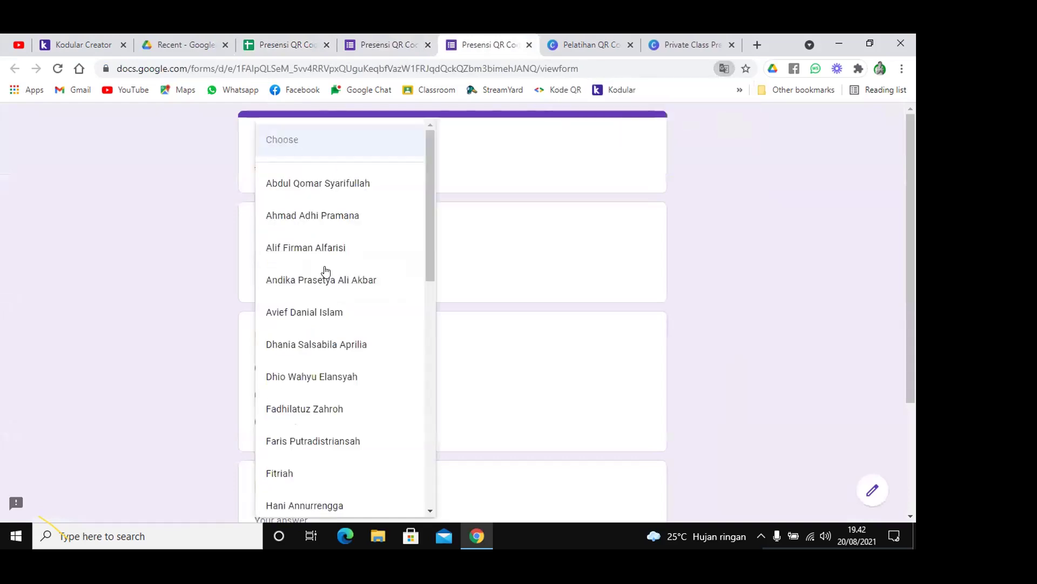
scroll(344, 334, down, 10)
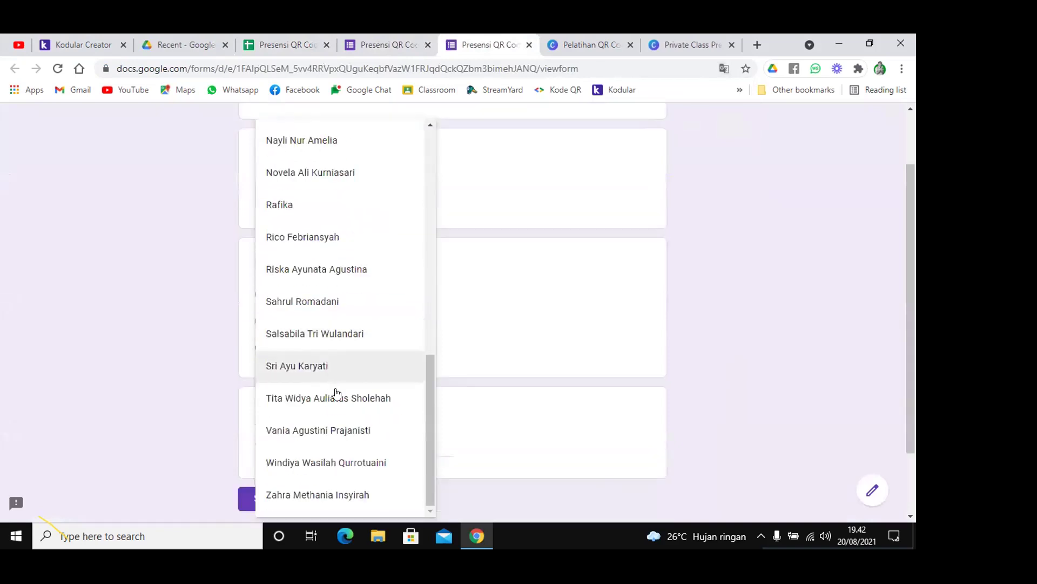
click(315, 500)
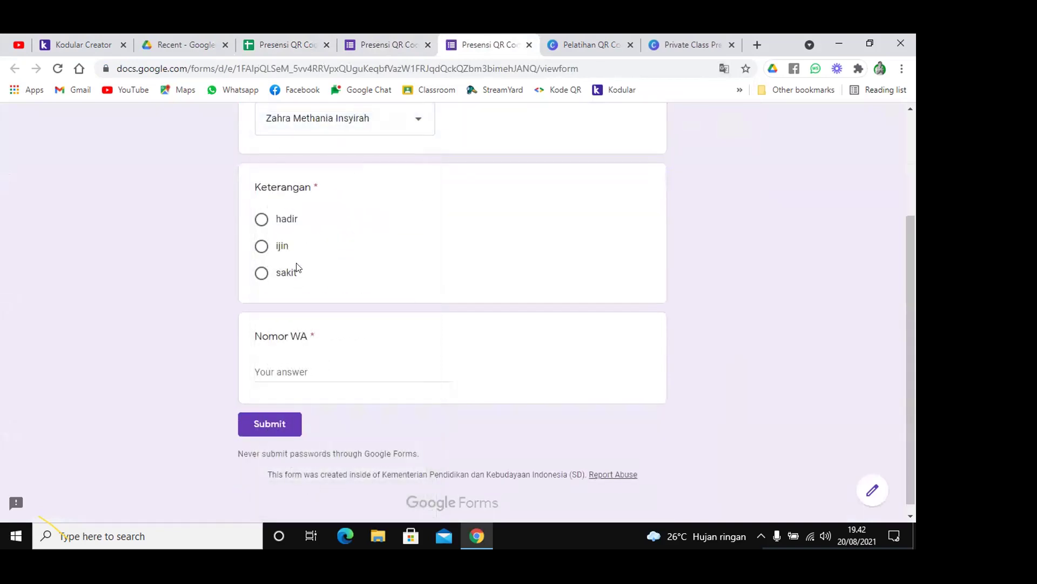
scroll(297, 270, up, 3)
click(261, 354)
Step: Enter a WA phone number, submit the response, and return to the responses spreadsheet
scroll(330, 362, down, 3)
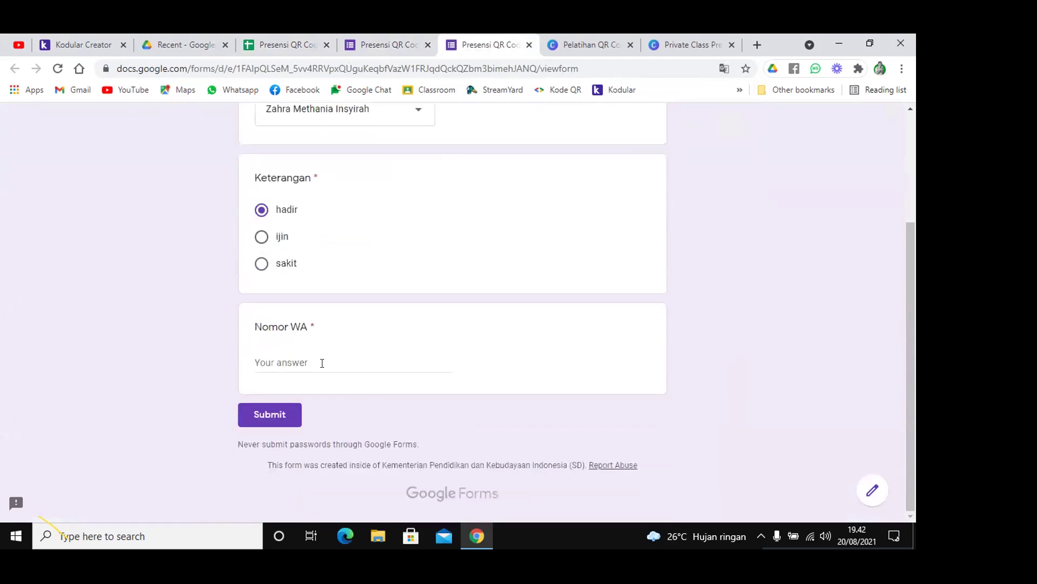
click(295, 362)
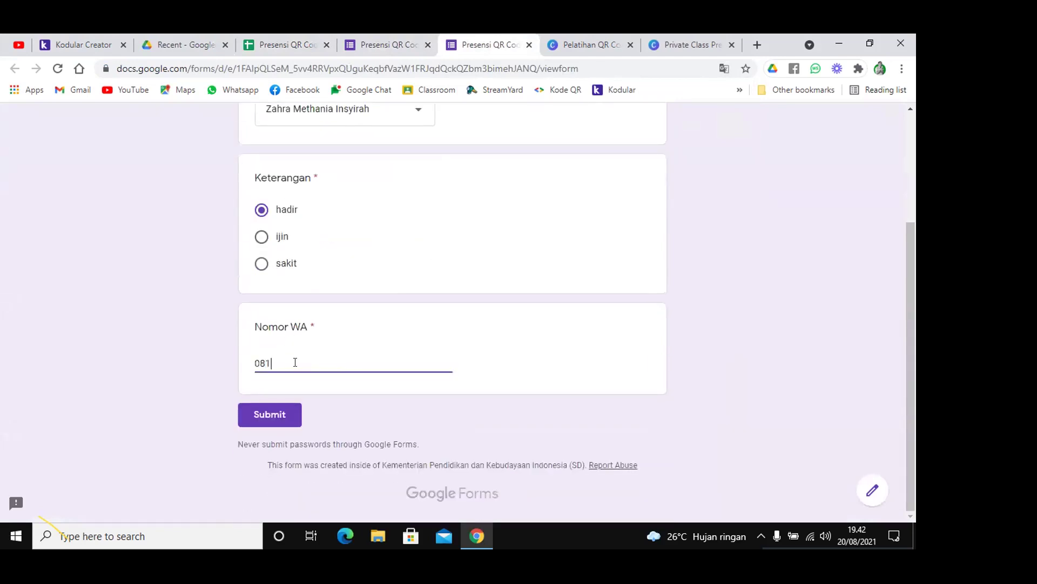
click(290, 414)
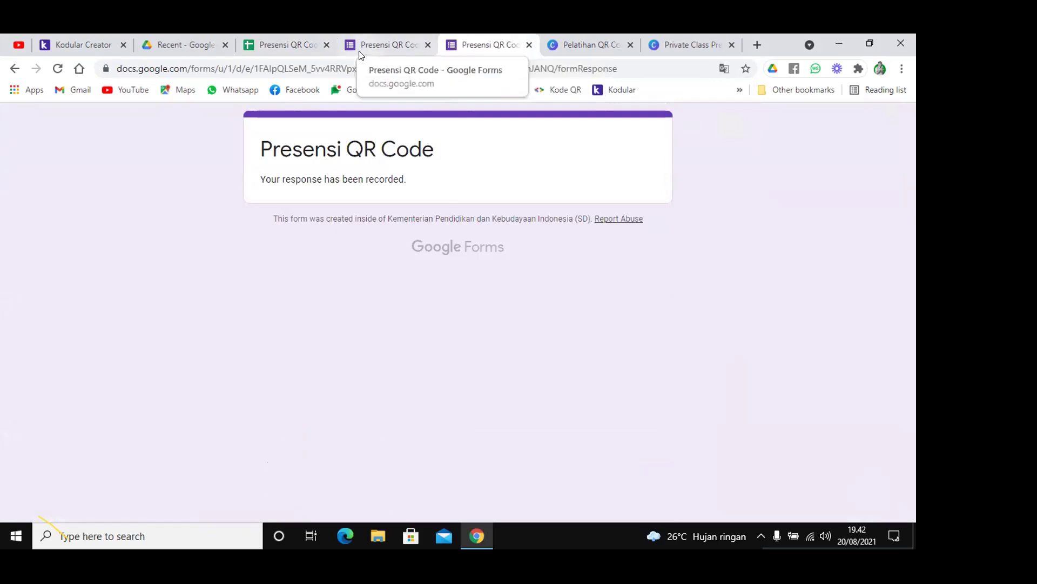
click(284, 45)
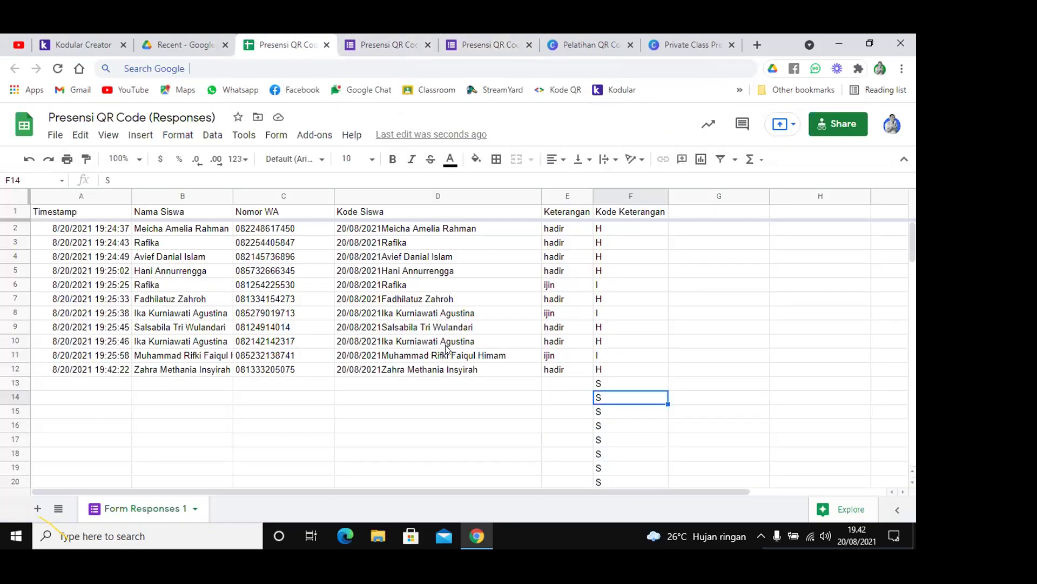
click(391, 374)
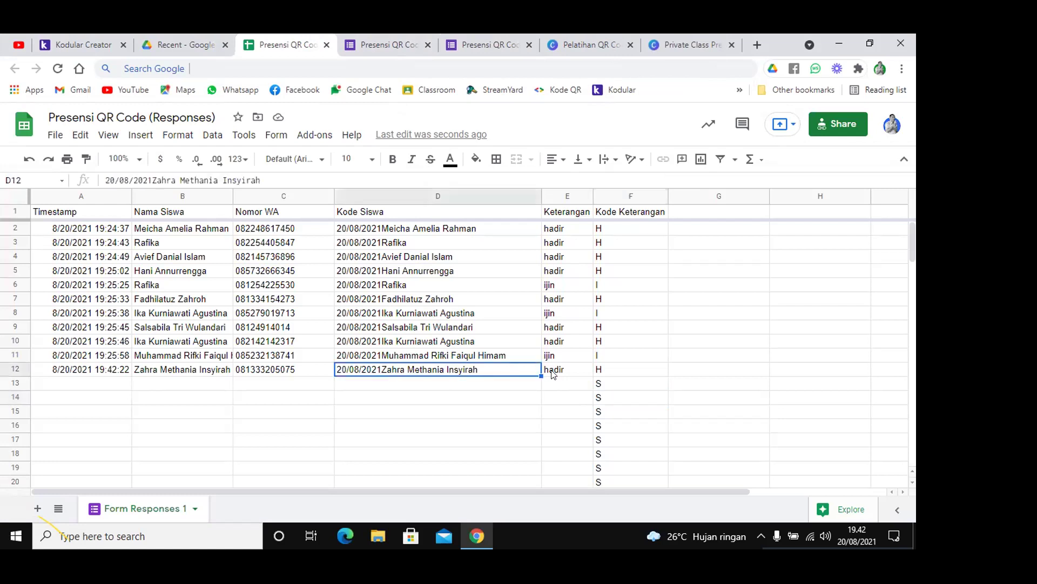
click(591, 373)
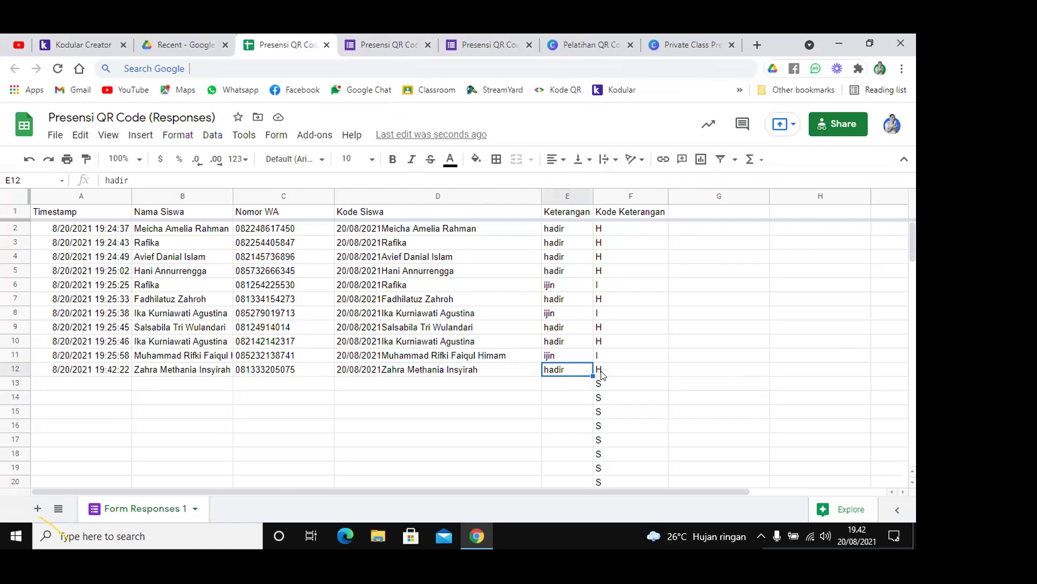
click(602, 374)
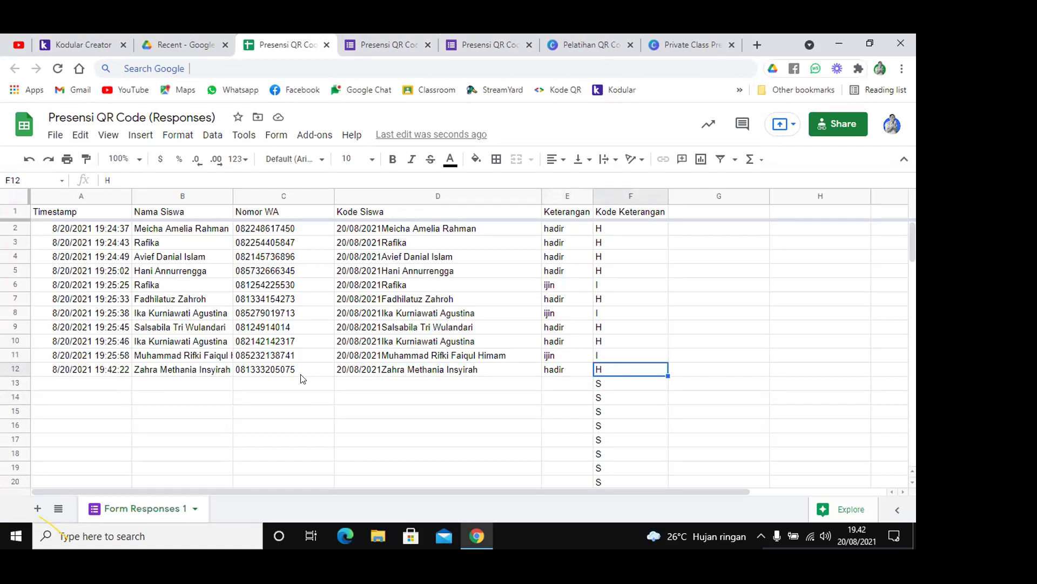
click(385, 372)
click(391, 360)
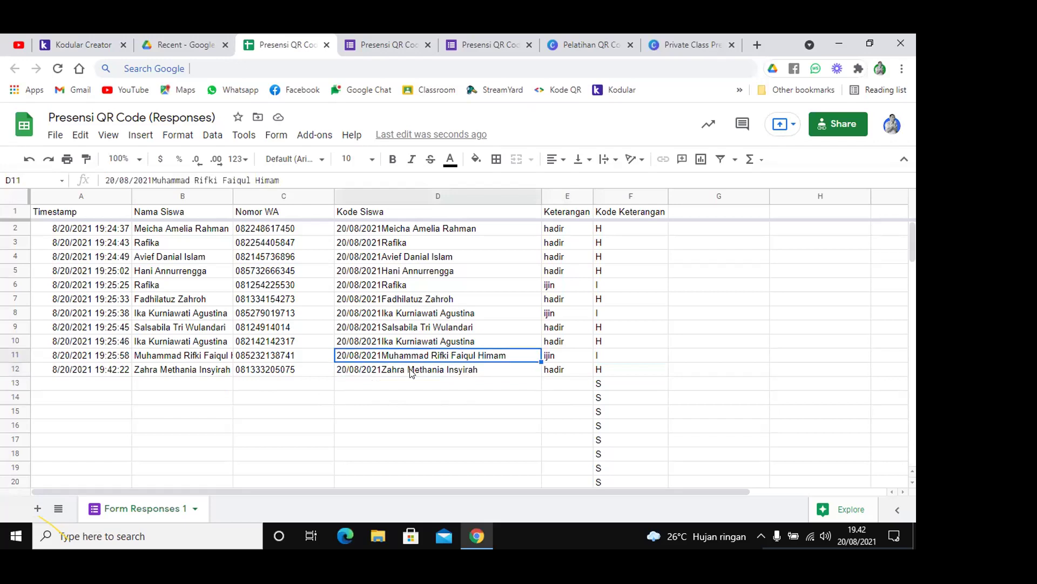
click(410, 373)
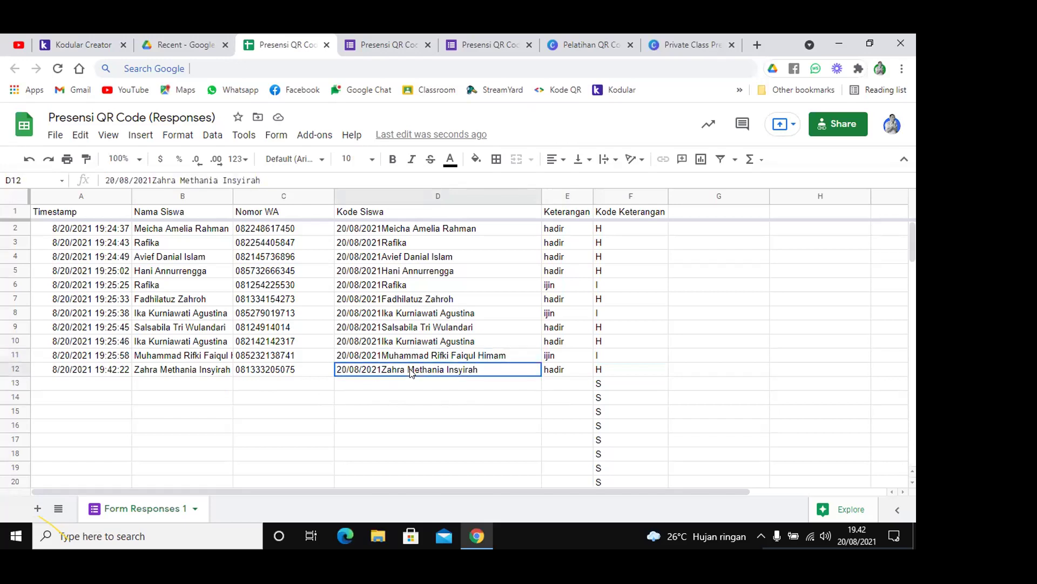
click(585, 375)
click(614, 373)
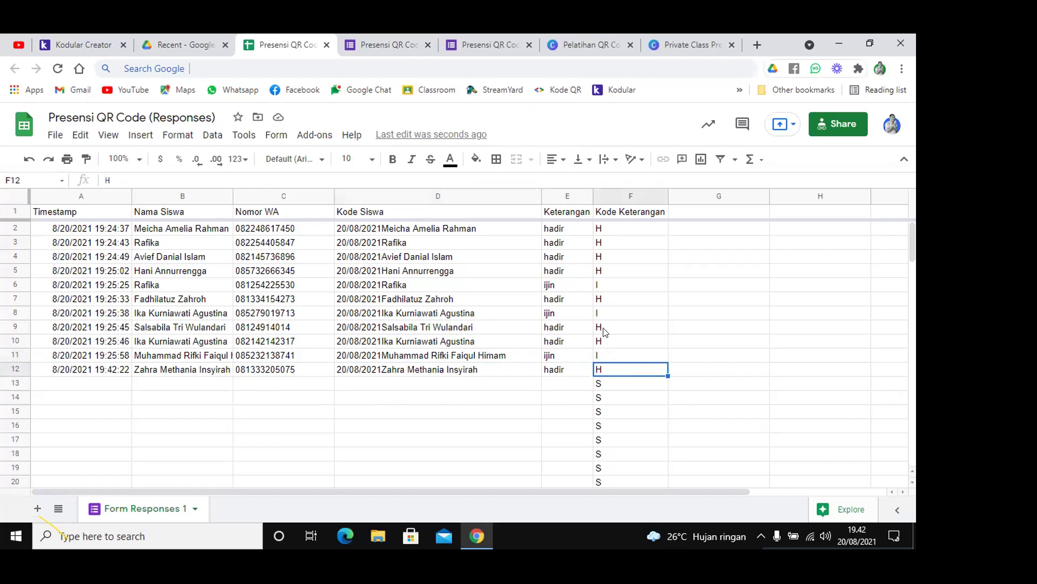
click(500, 427)
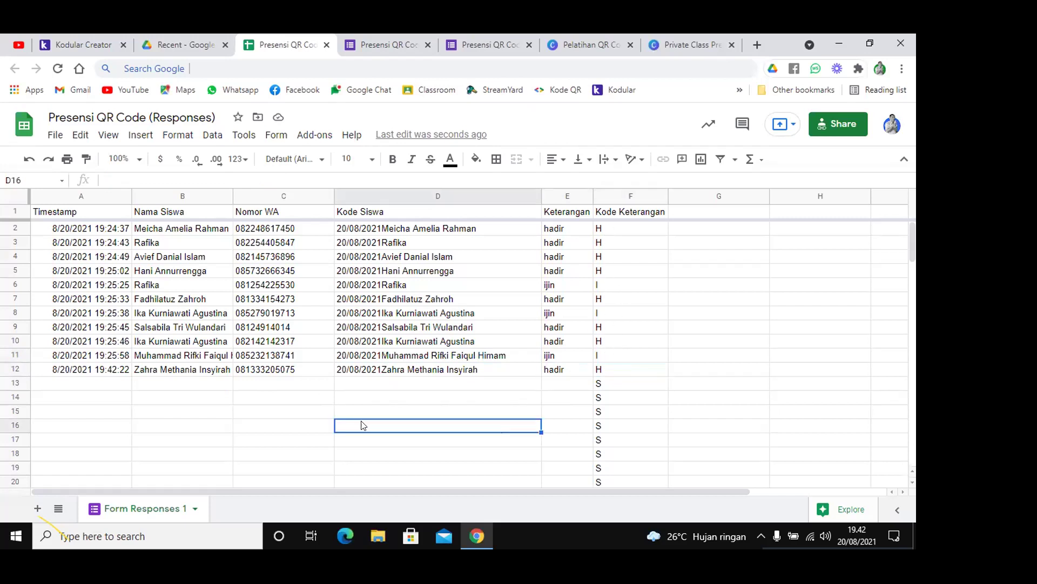
click(295, 417)
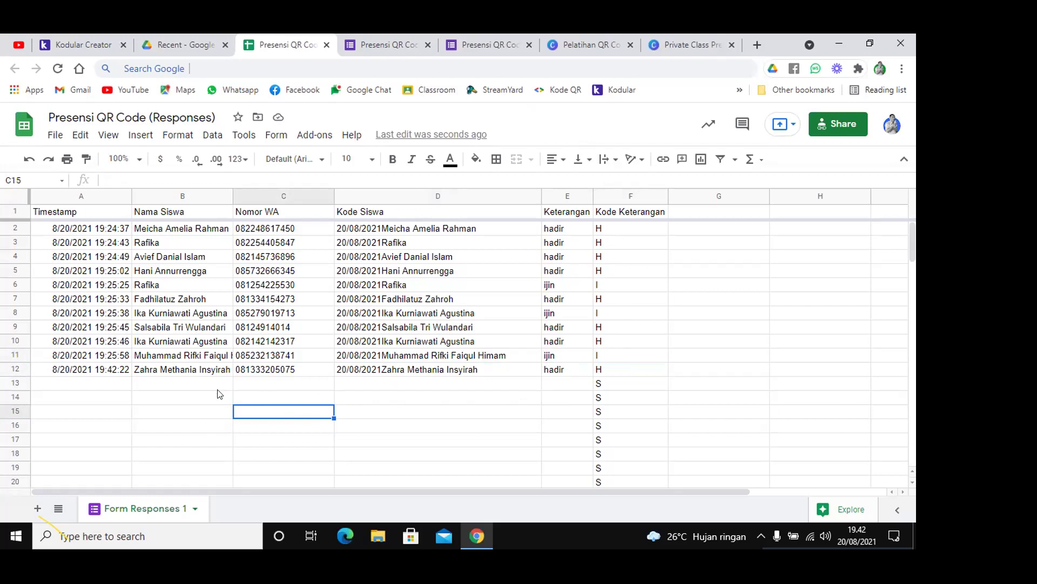
Step: Add a new sheet renamed Agustus and start typing in its cell A1
click(36, 508)
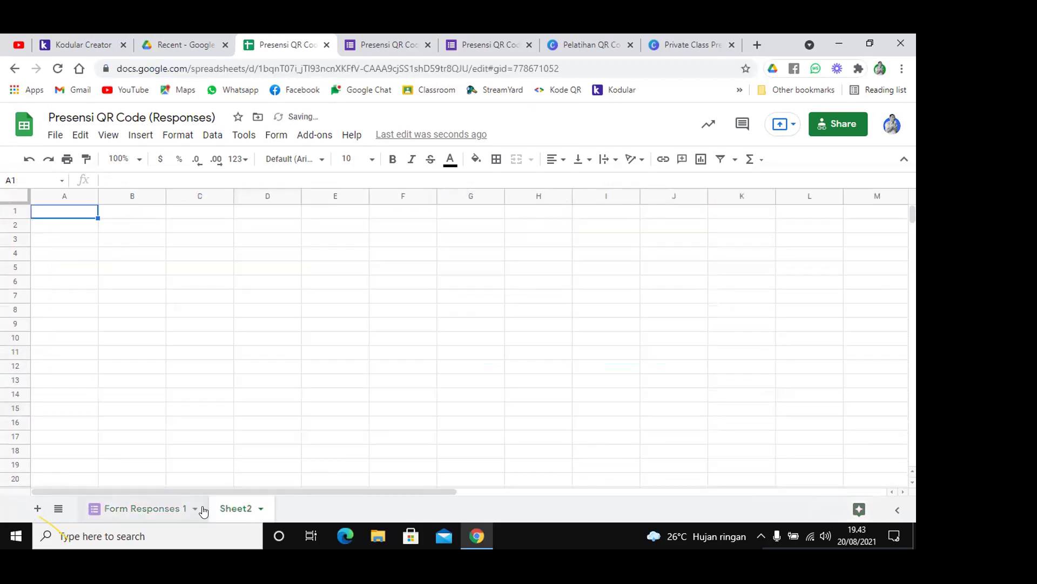
right_click(234, 514)
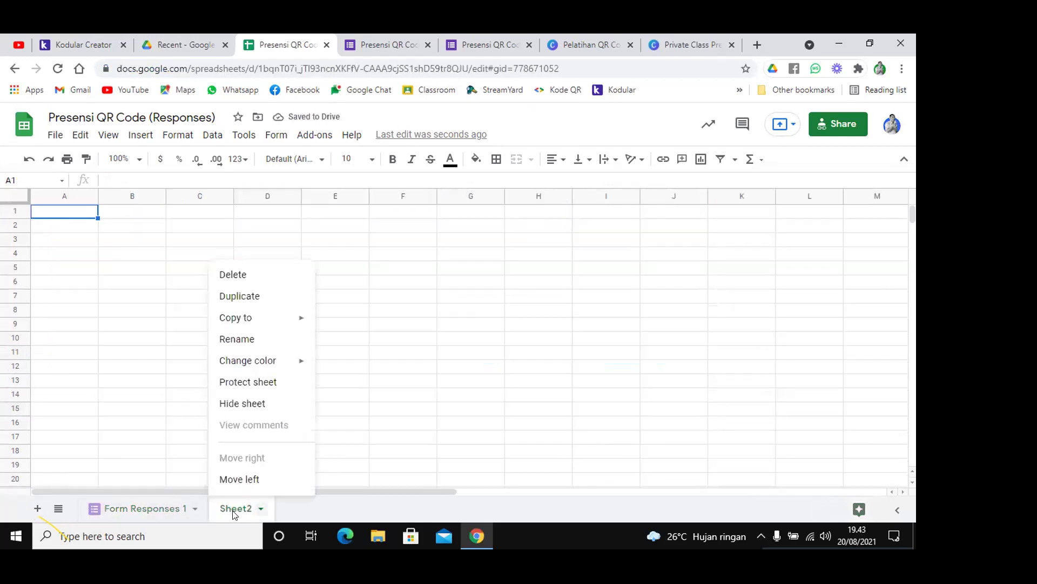
click(237, 339)
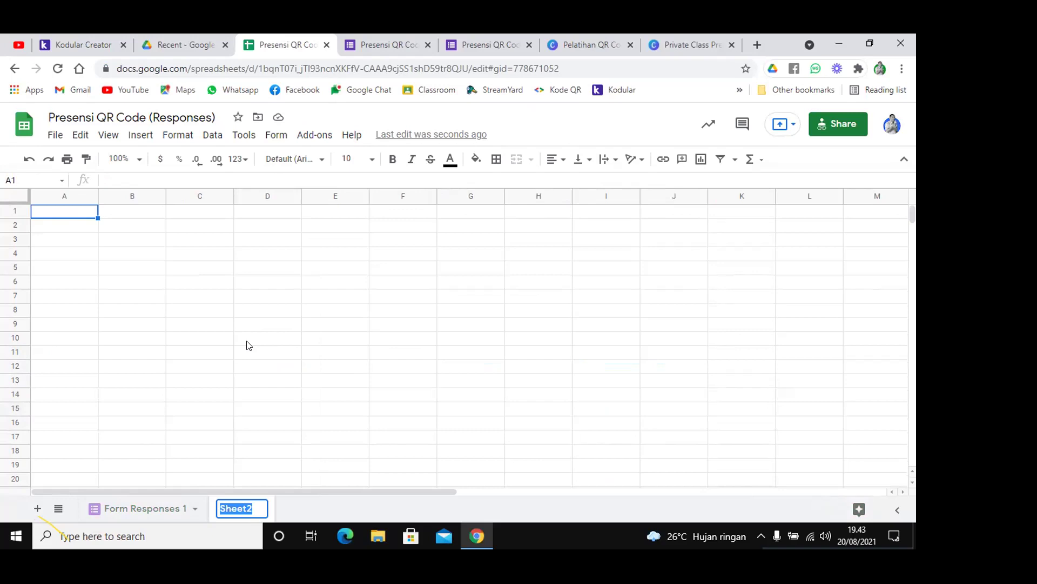
text(Ag)
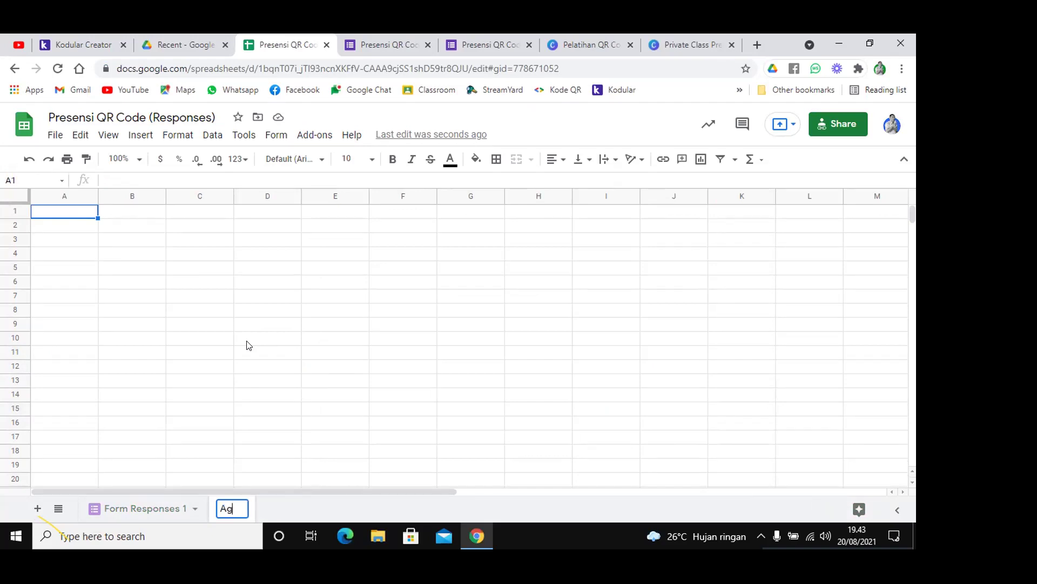
text(ustus)
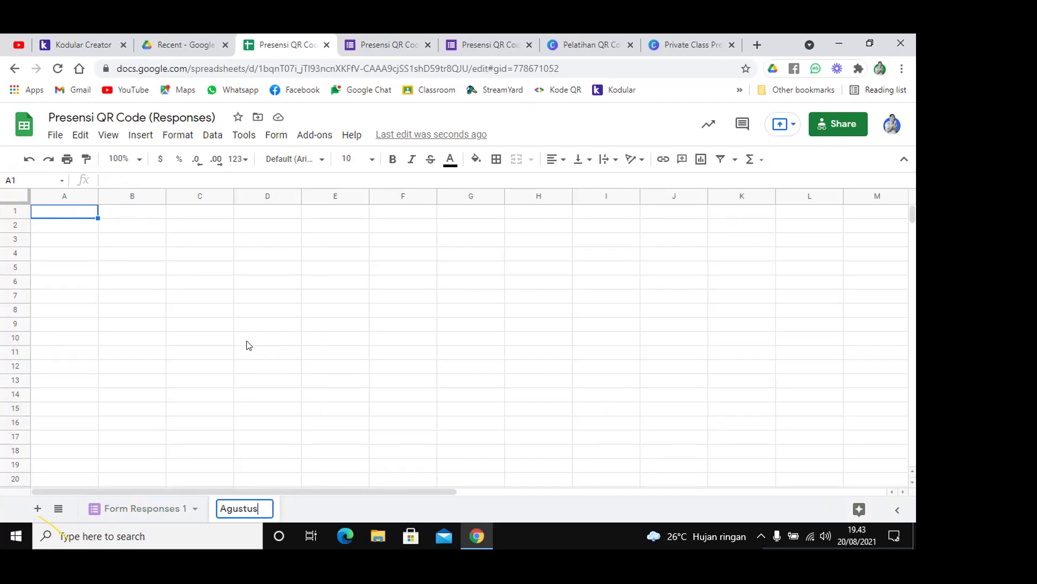
click(249, 345)
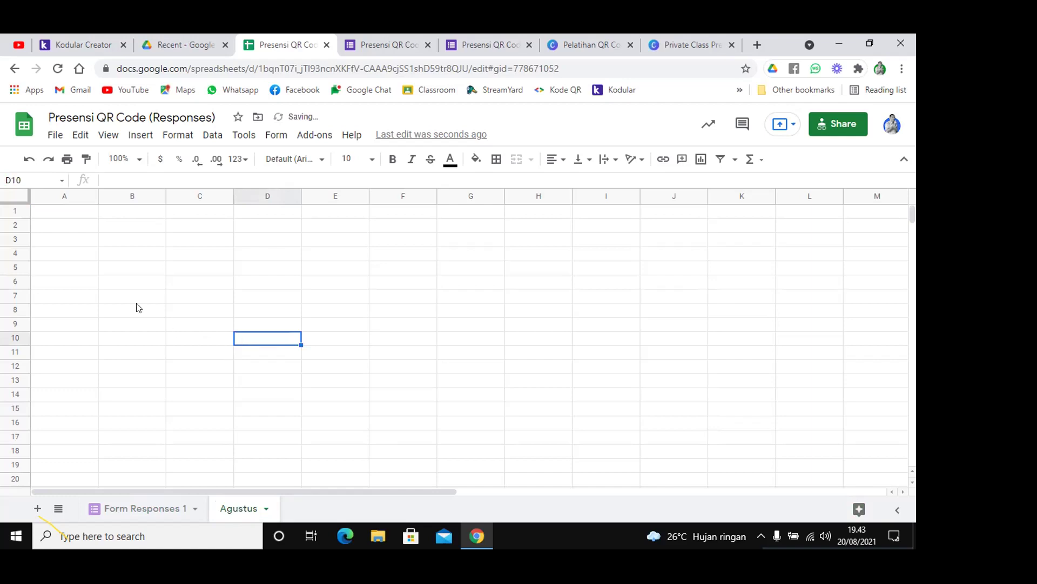
click(57, 215)
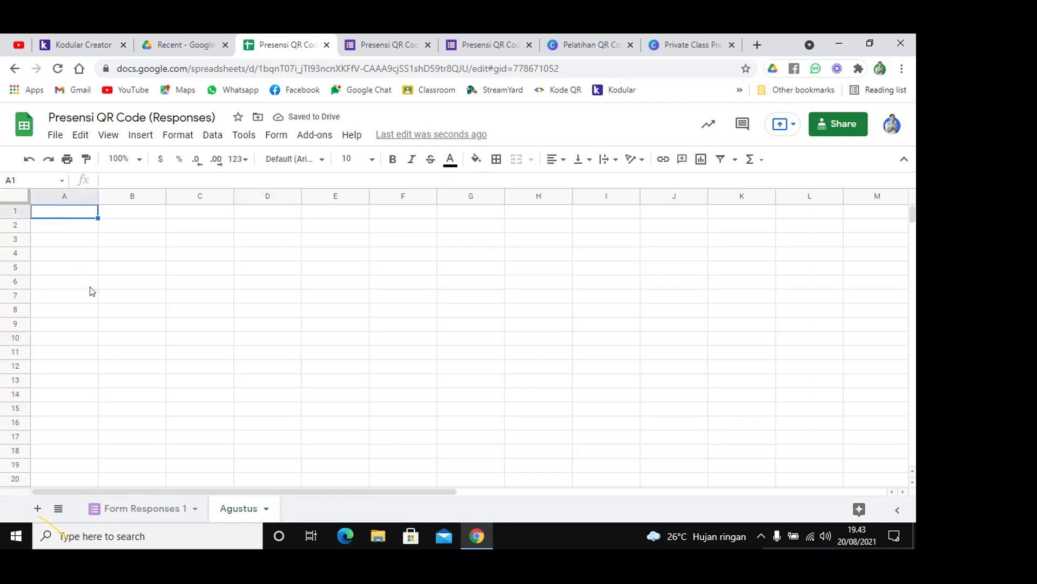
text(D)
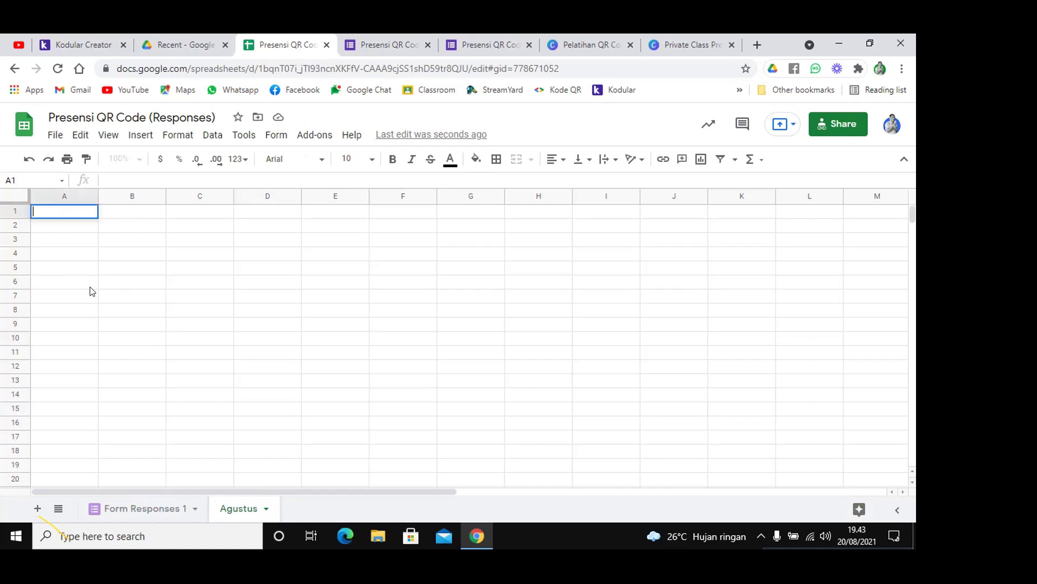
Step: Browse the Canva slides to slide 12 on the monthly recap table and present it full screen
click(696, 43)
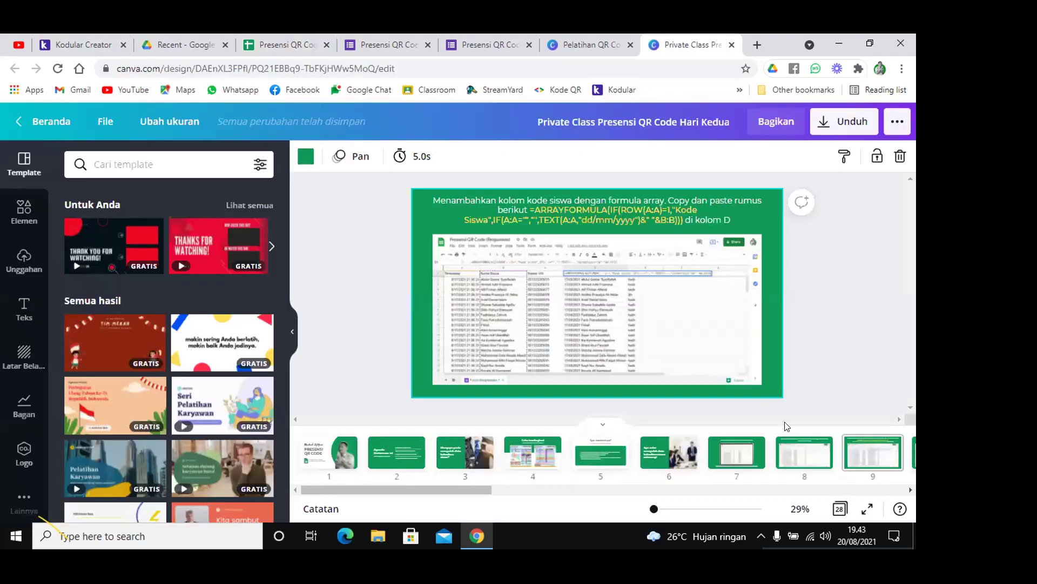
click(789, 458)
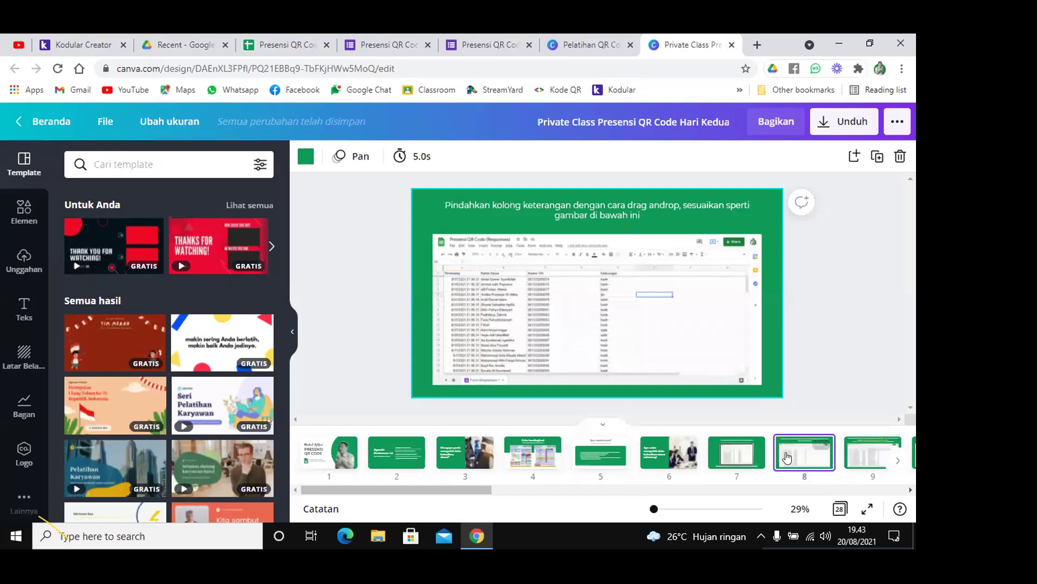
click(849, 452)
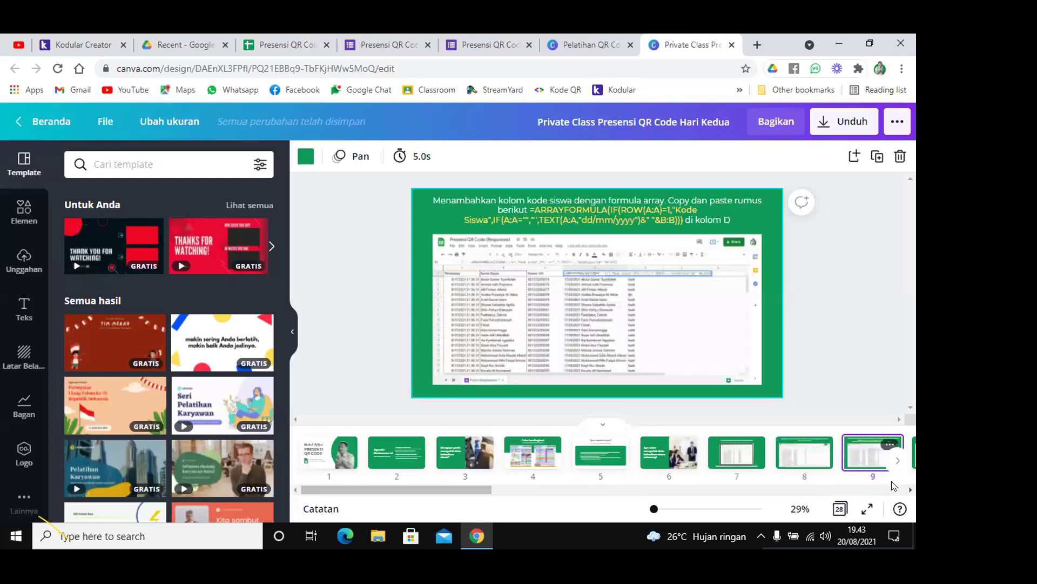
click(897, 460)
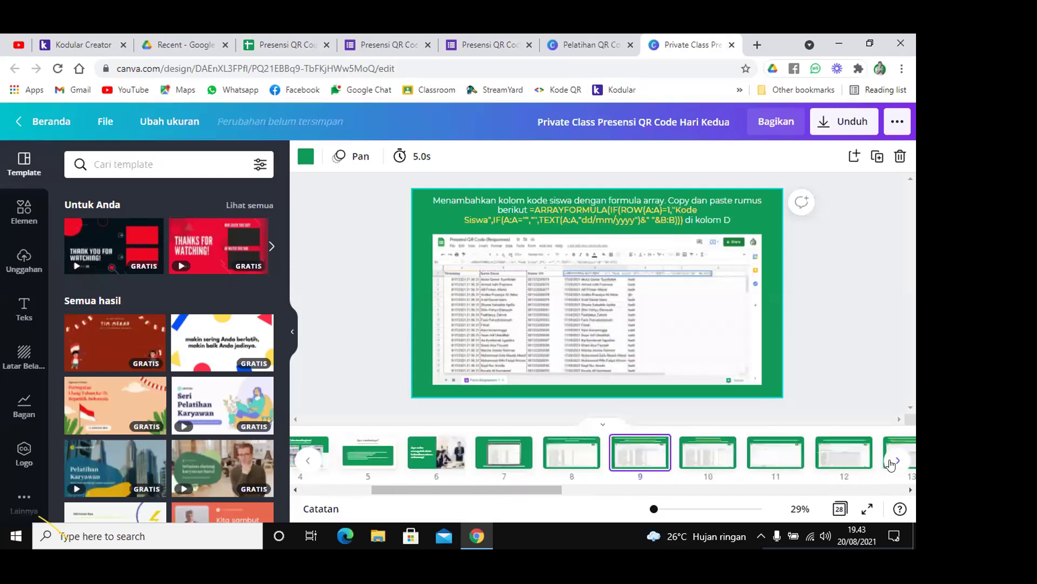
click(897, 460)
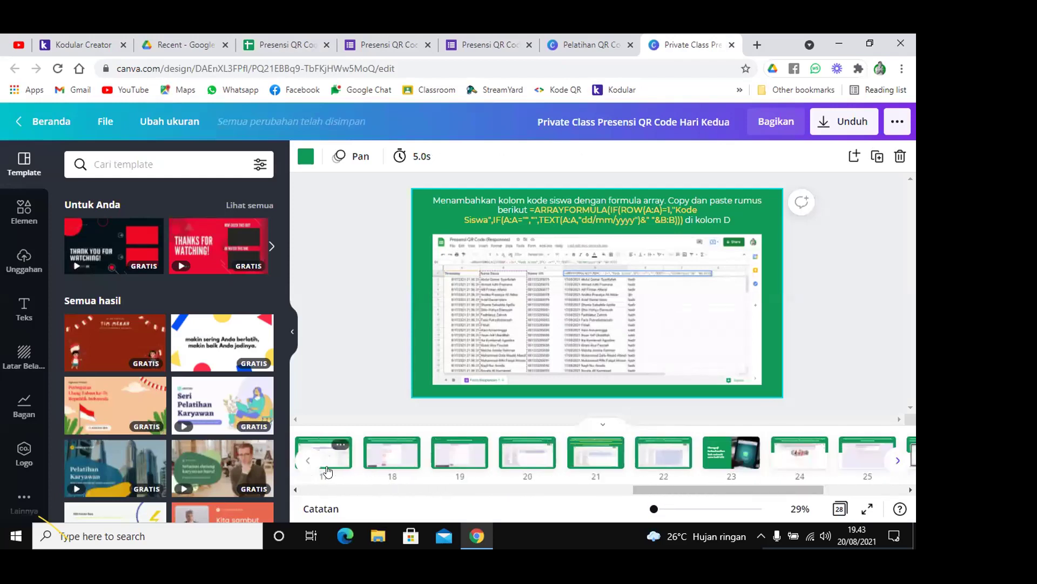
click(307, 460)
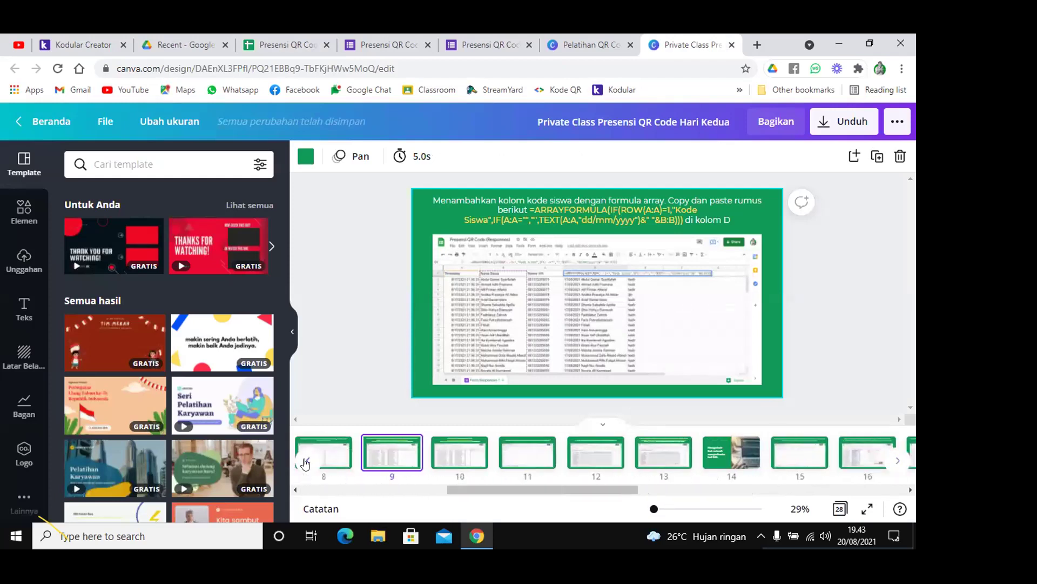
click(456, 463)
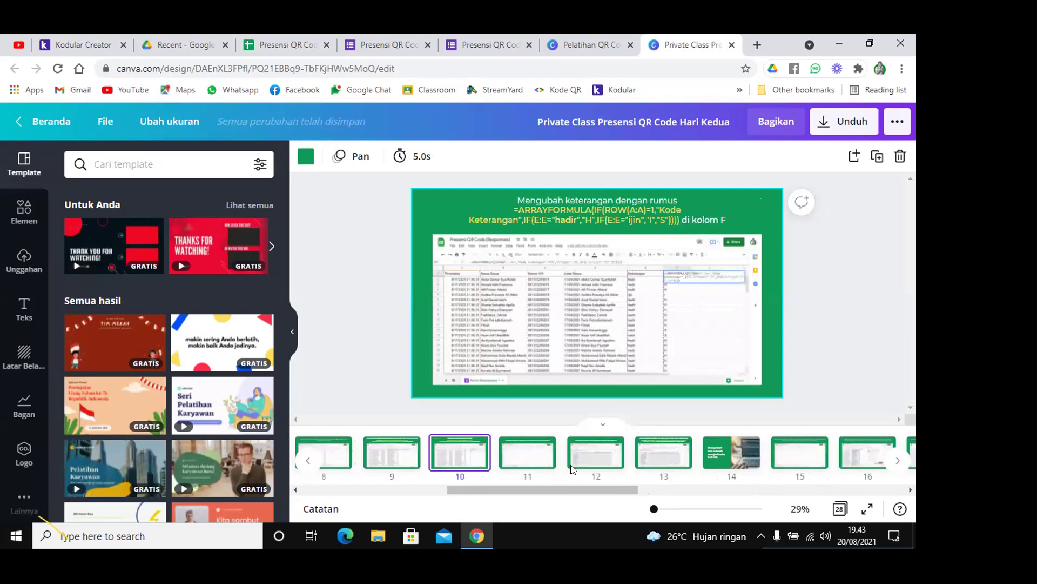
click(502, 453)
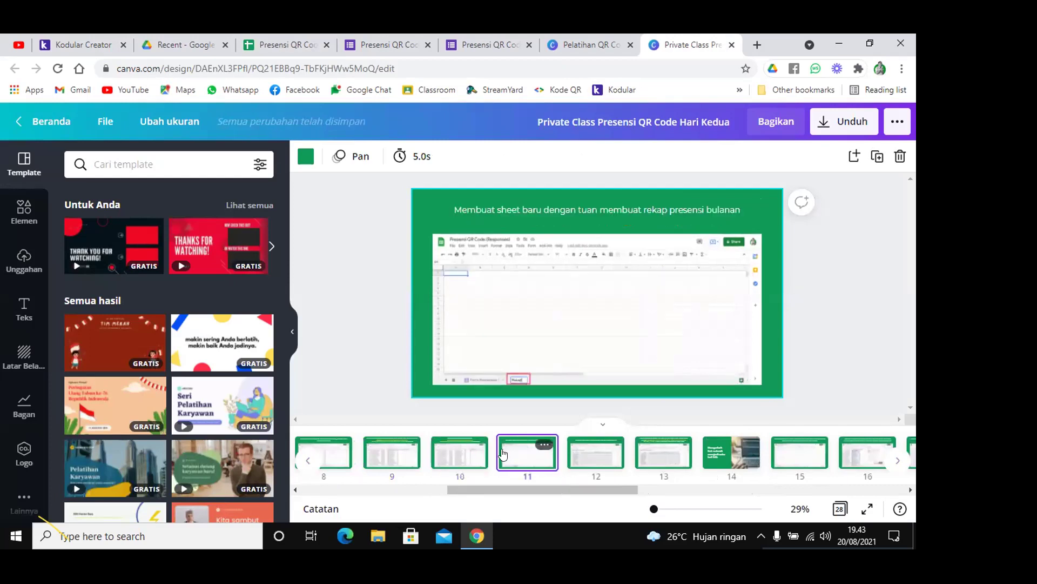
click(594, 454)
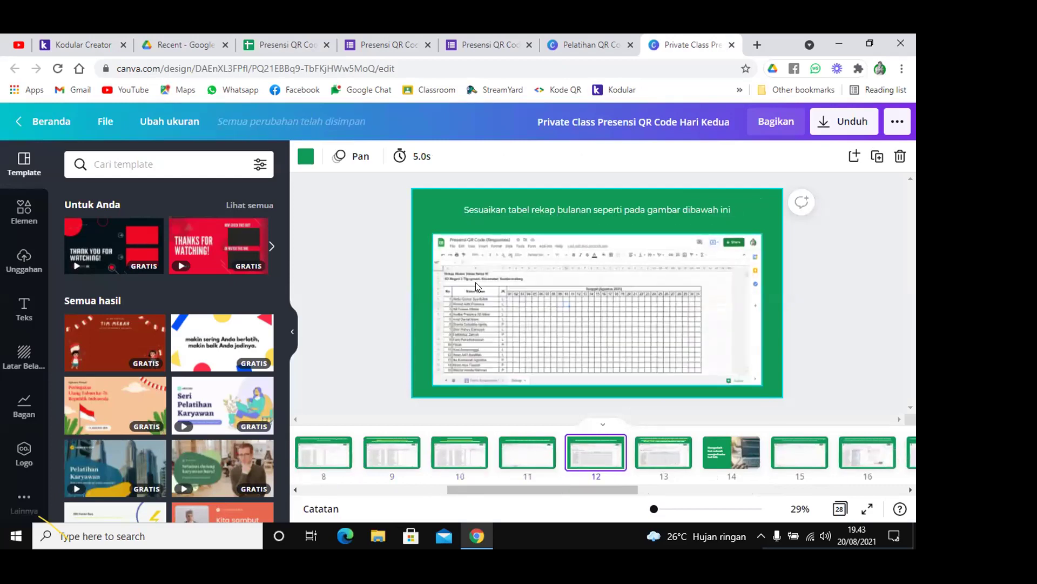
click(867, 508)
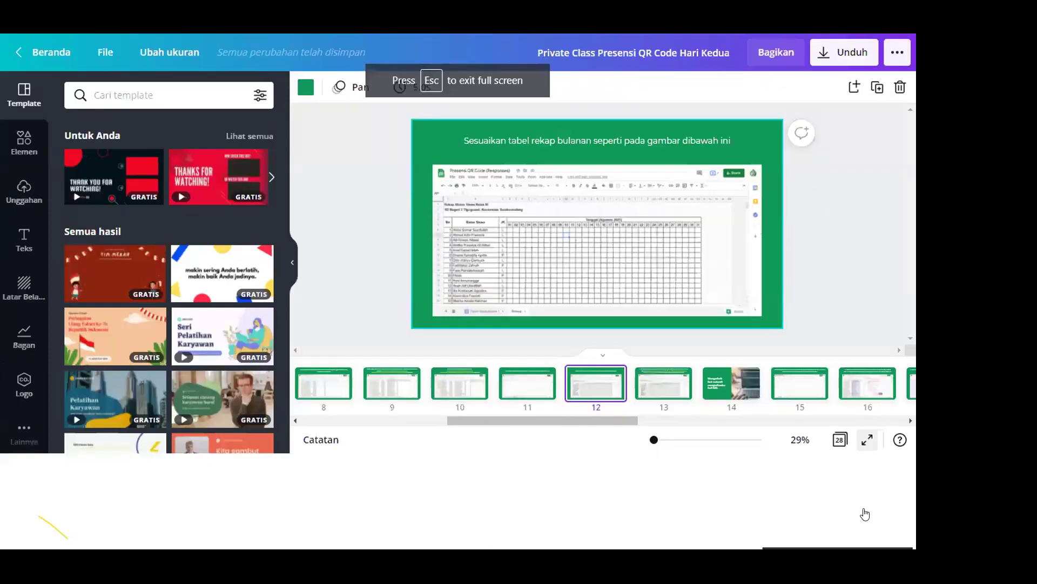
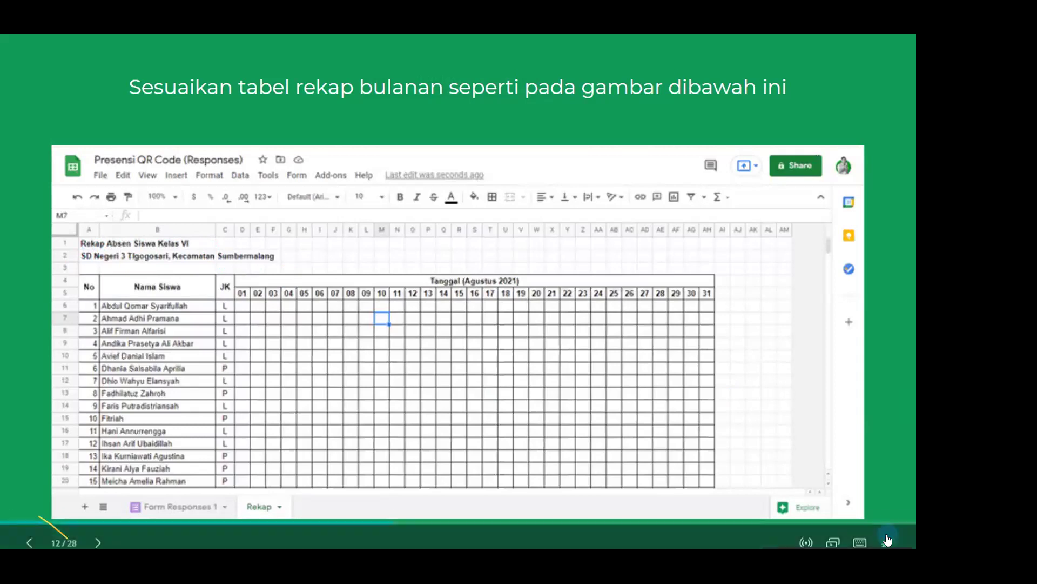
Step: Exit the Canva slideshow and return to the Presensi QR Code (Responses) spreadsheet
click(887, 533)
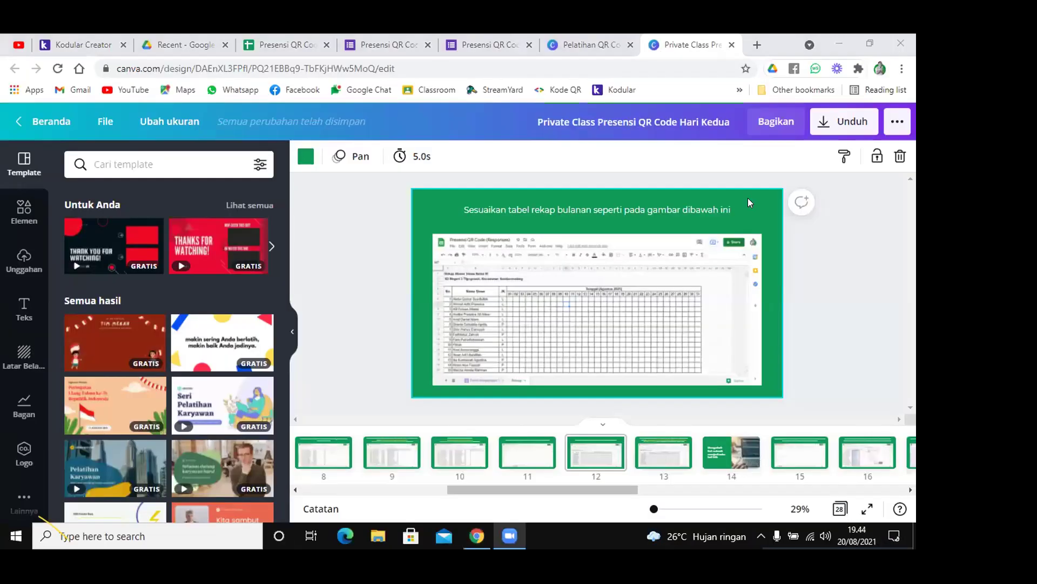
click(281, 44)
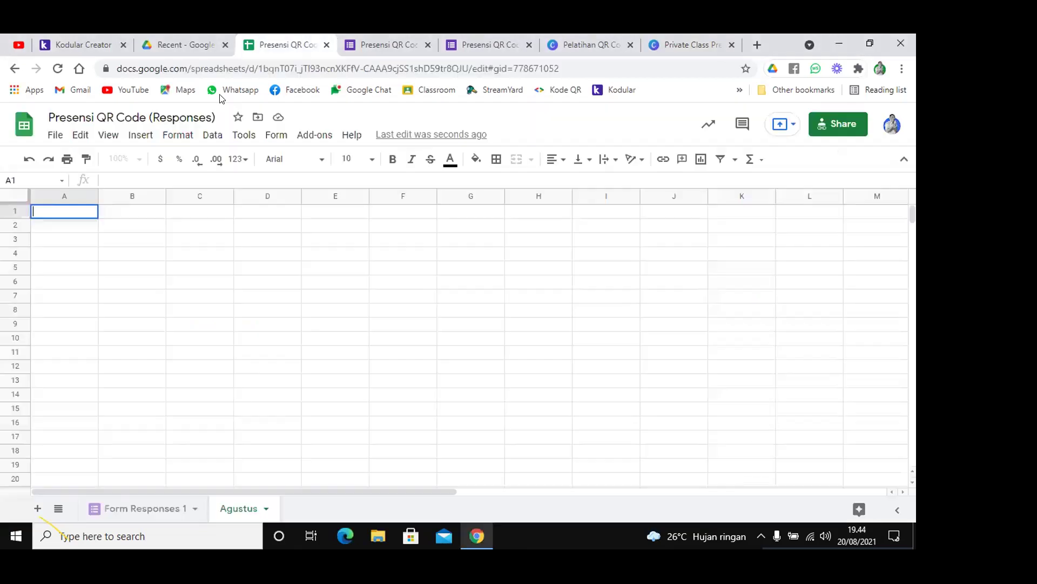
Step: Enter 'Rekap Presensi Siswa Kelas VI' in A1 and 'SD Negeri 3 Tlogosari - Kecamatan Sumbermalang' in A2
text(Rekap)
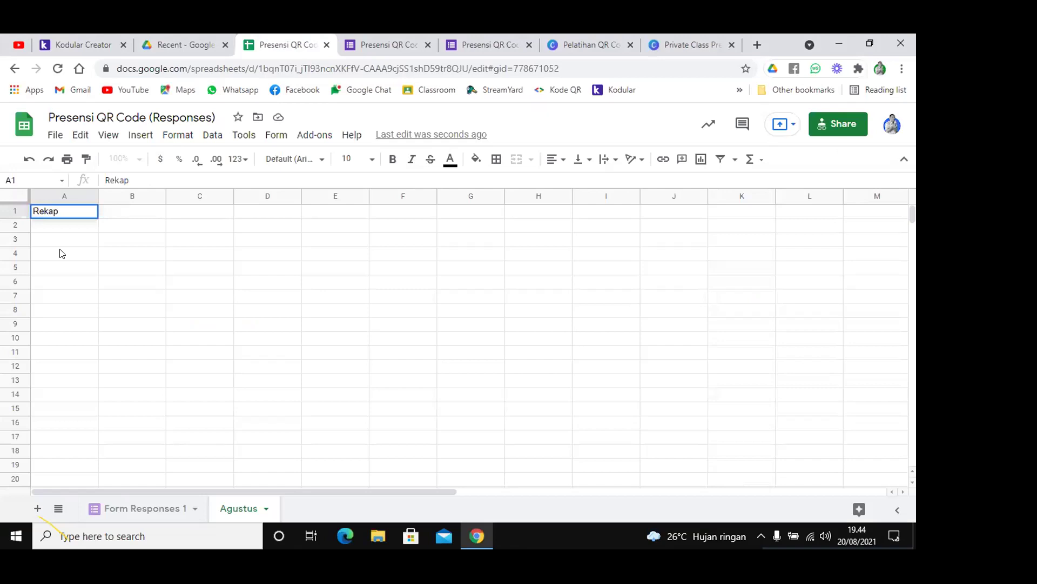
text( Presensi Siswa Kelas V)
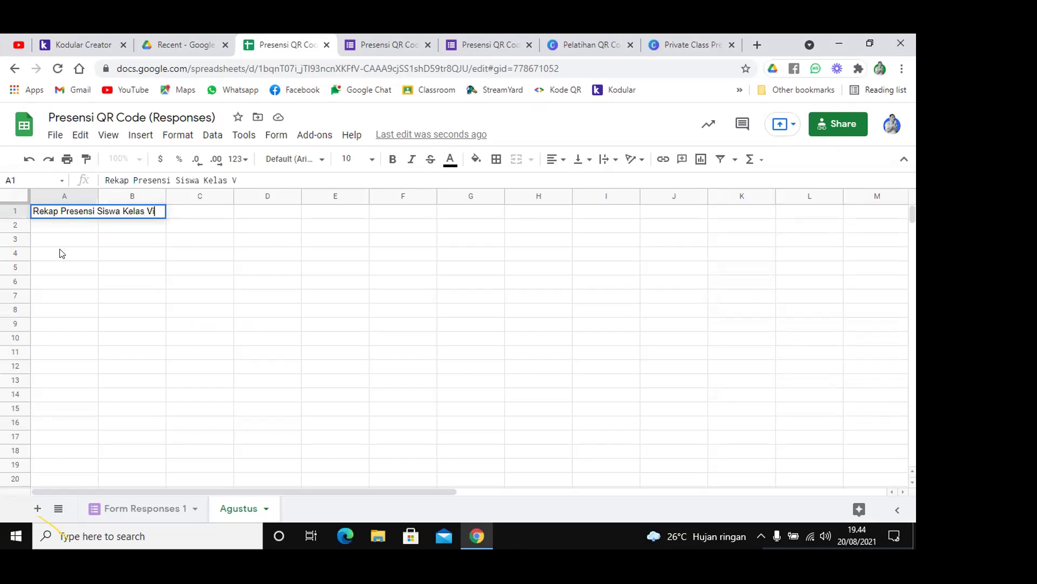
text(I)
click(60, 251)
click(55, 222)
text(SD)
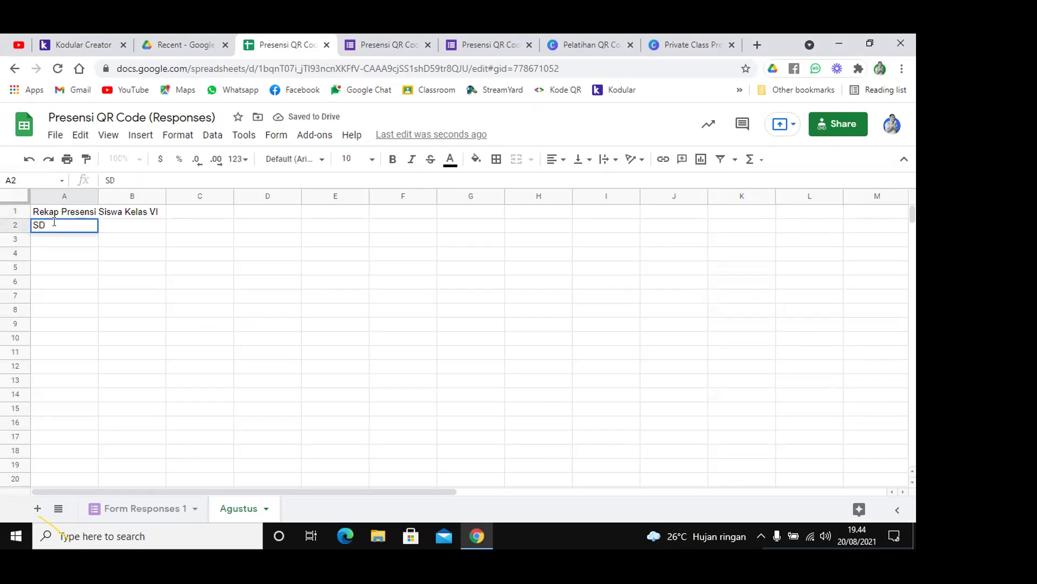
text(N)
key(BackSpace)
text(Neger)
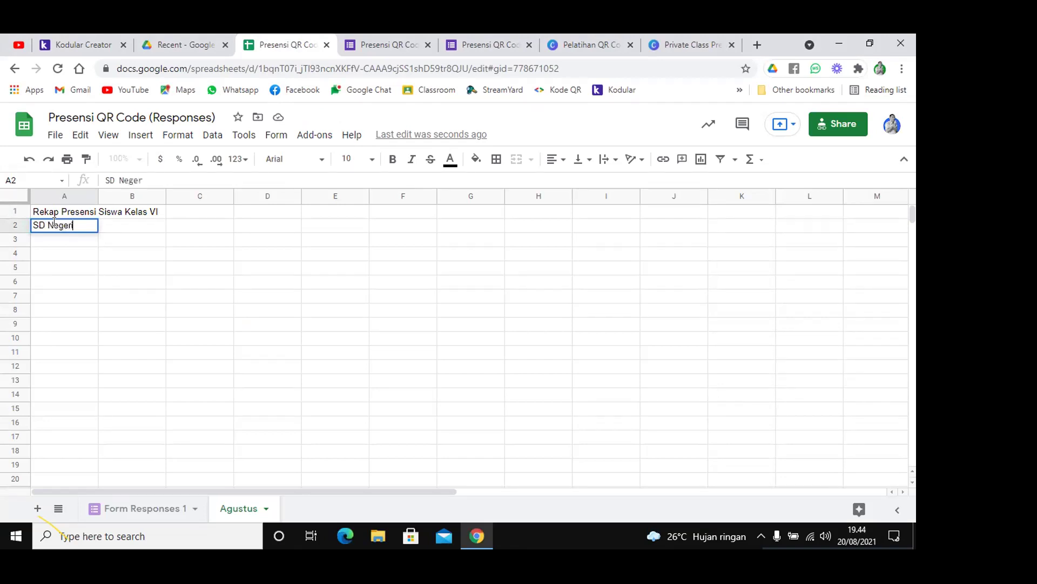
text(i 3 Tlogosa)
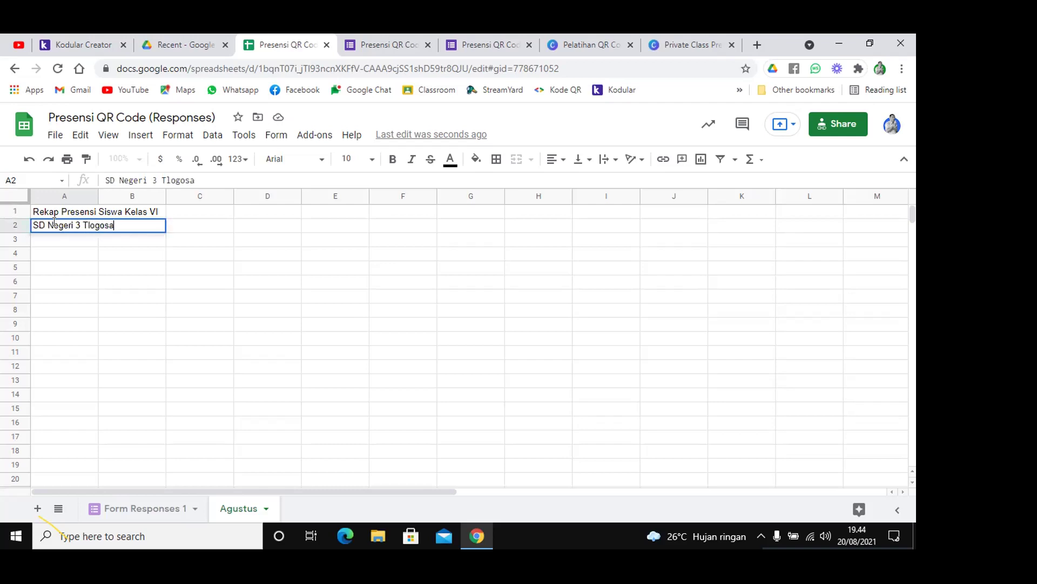
text(ri - Kecamatan Sumbe)
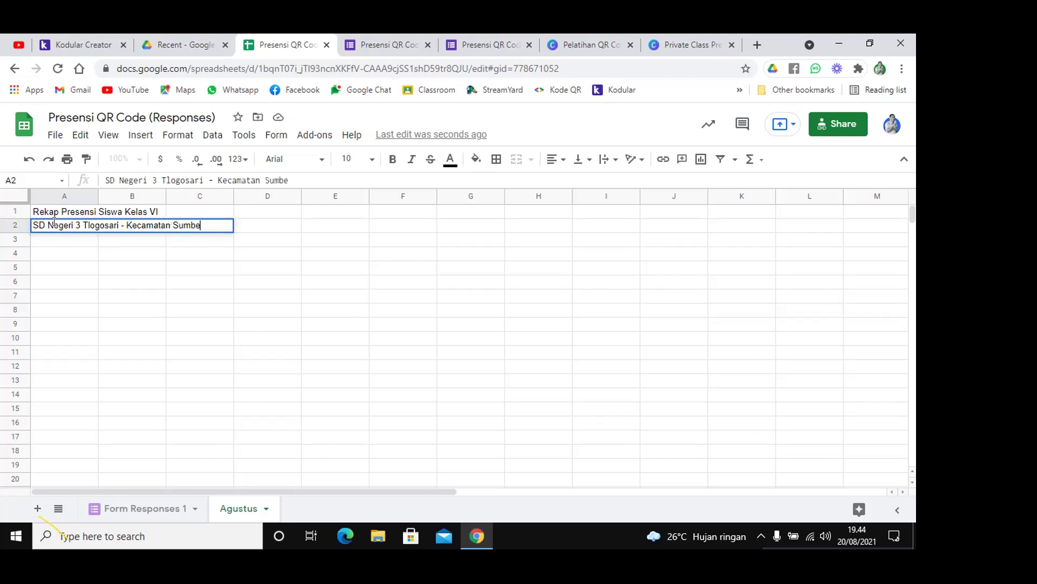
text(rmalang)
click(68, 267)
Step: Put 'Bulan : Agustus 2021' in A4 and shrink row 5 to a thin spacer
click(60, 257)
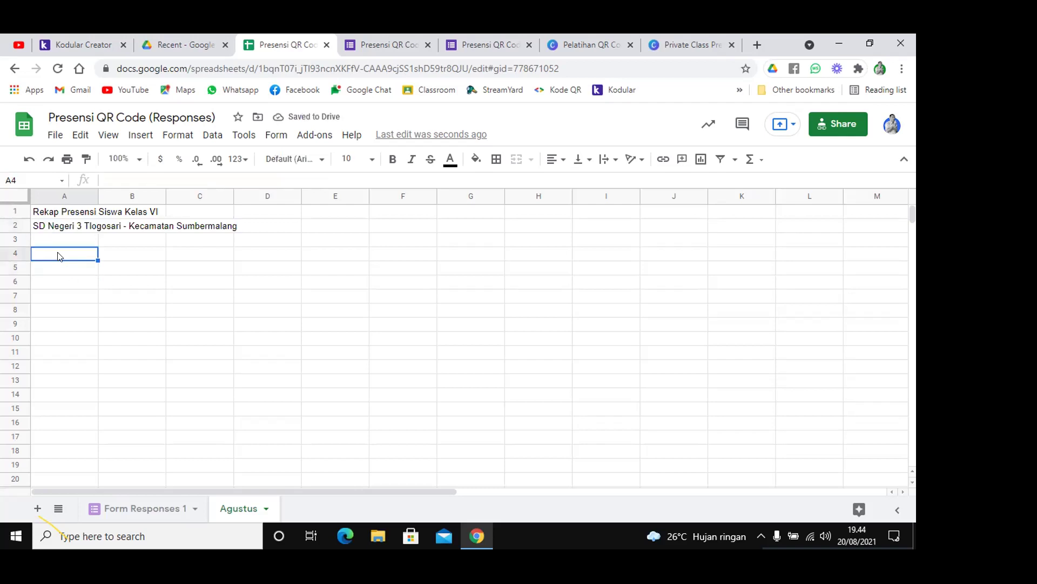
text(Bu)
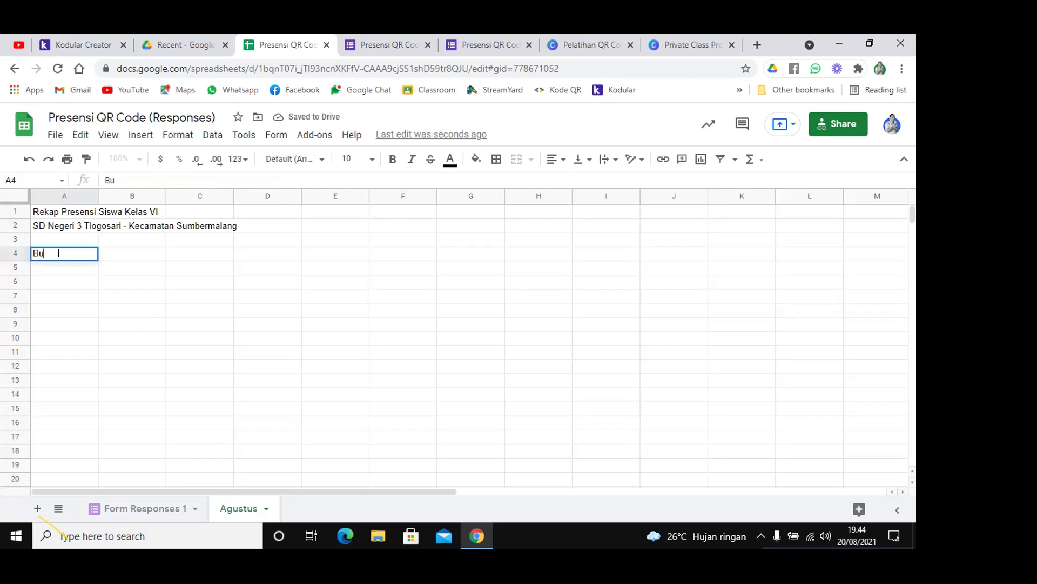
text(lan : Agu)
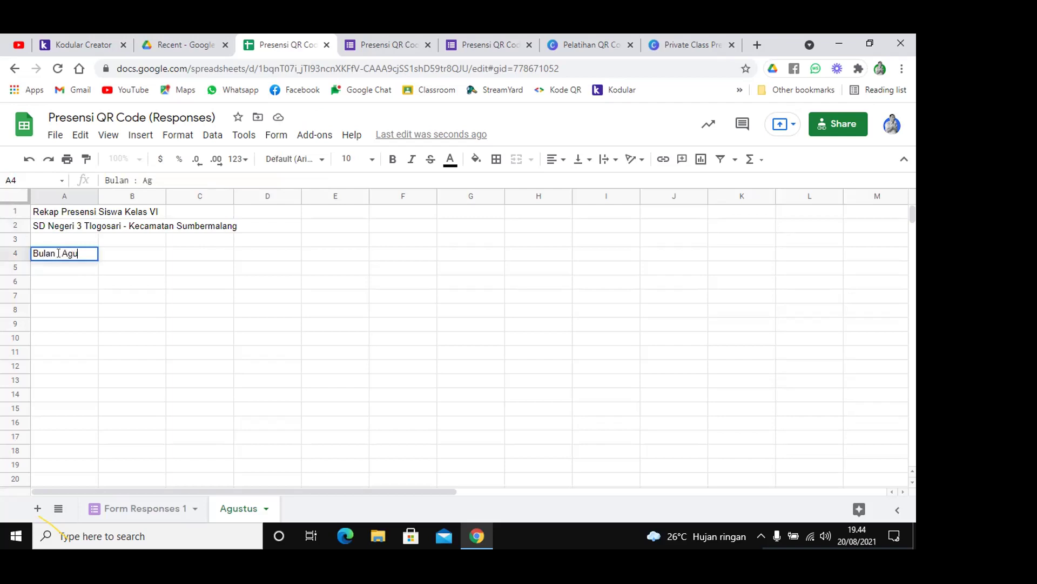
text(stus 20221)
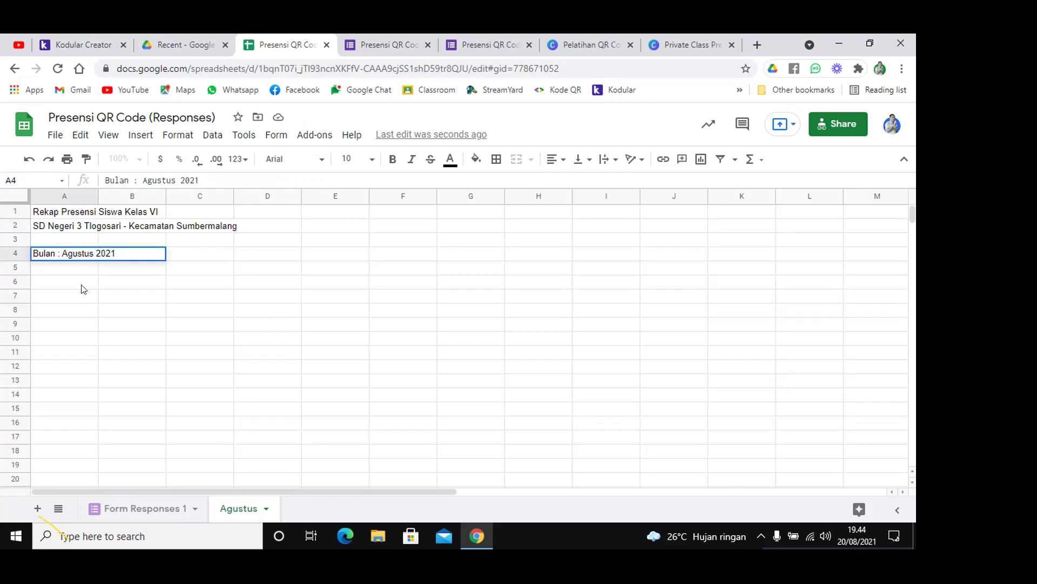
click(115, 311)
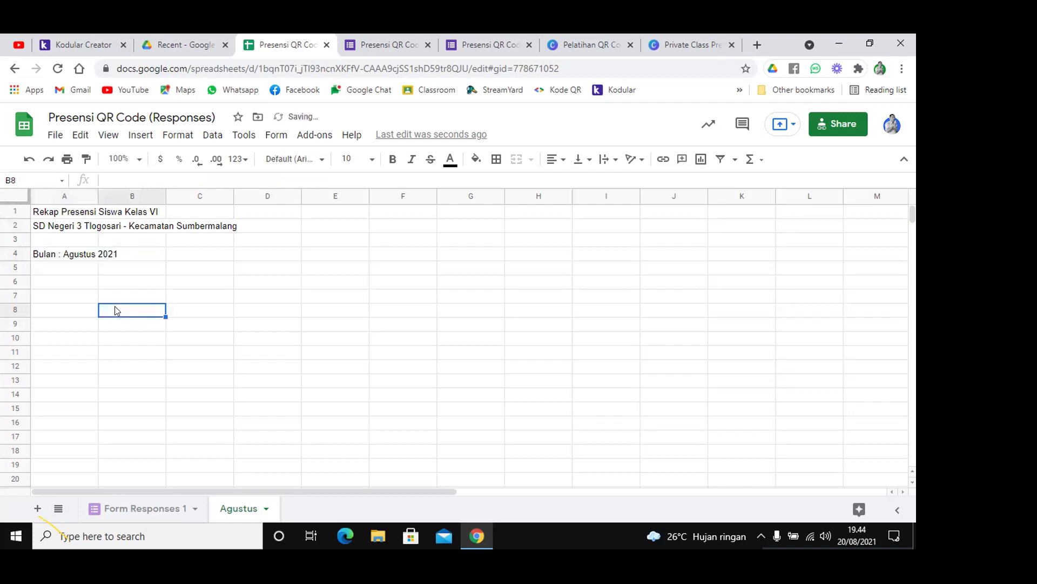
click(13, 266)
drag(16, 274, 16, 265)
click(71, 290)
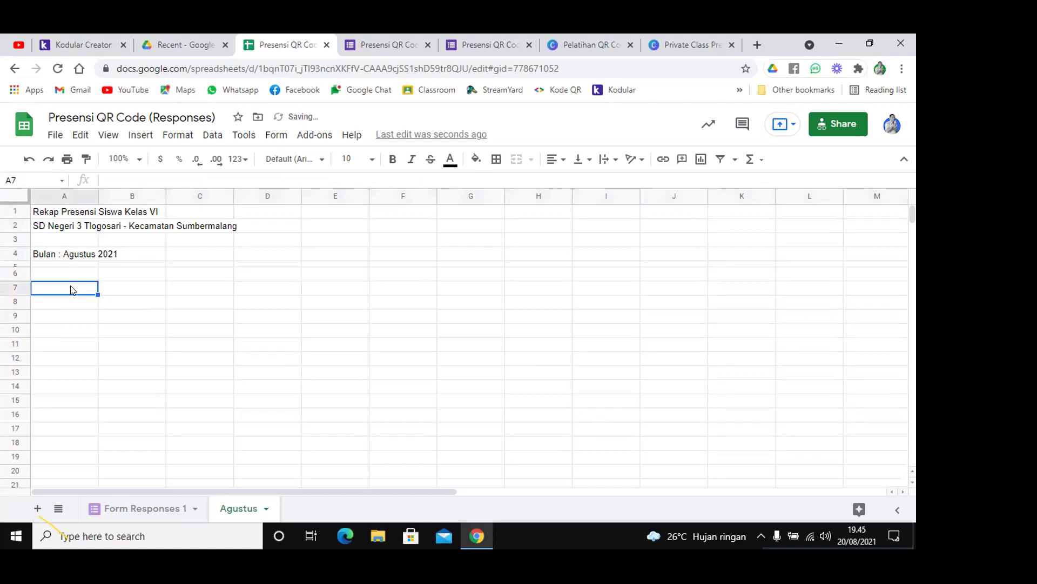
Step: Enter the headers No in A6 and Nama Siswa in B6
click(71, 280)
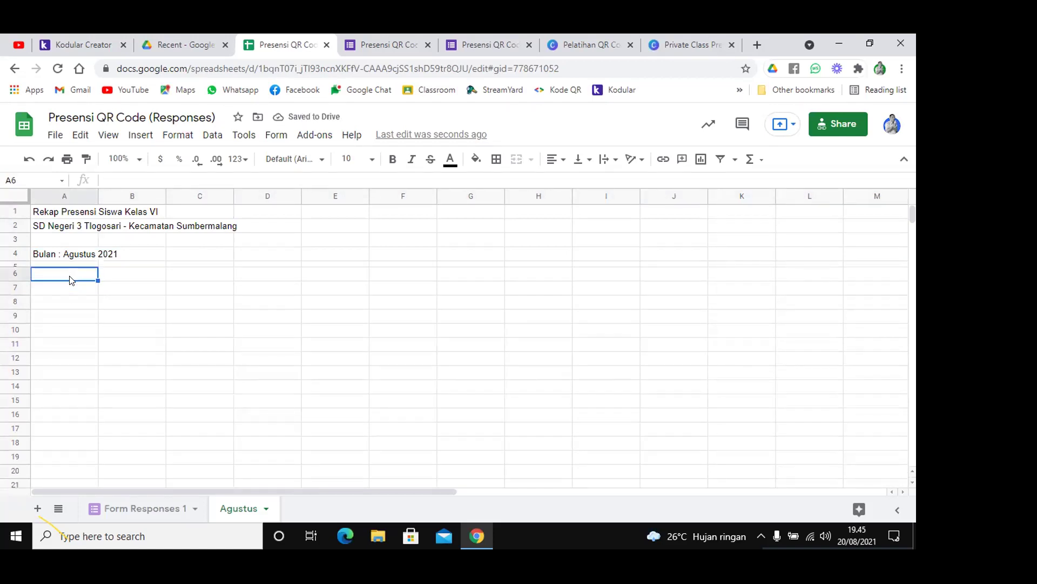
text(No)
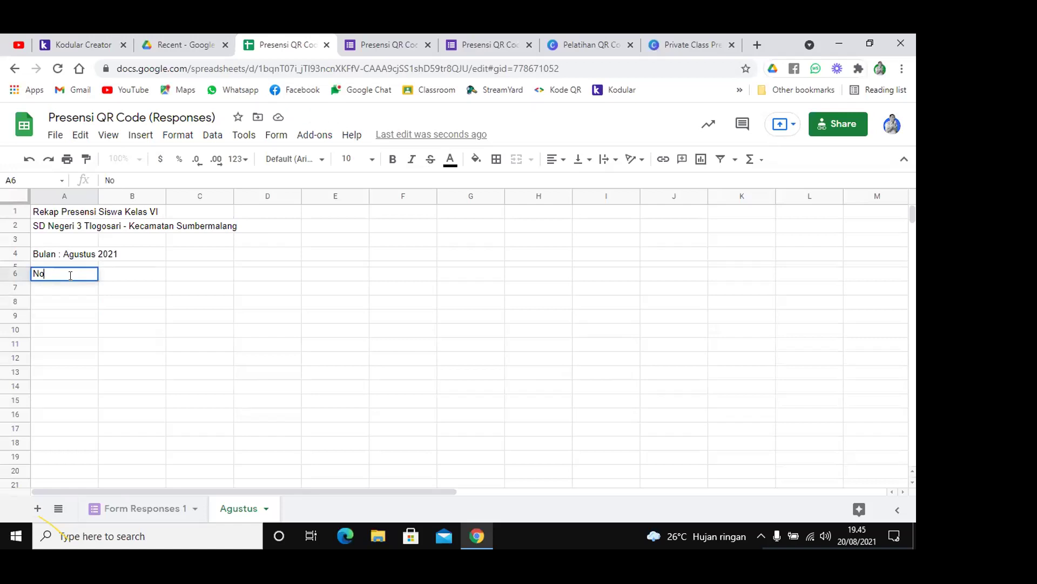
key(Return)
click(113, 276)
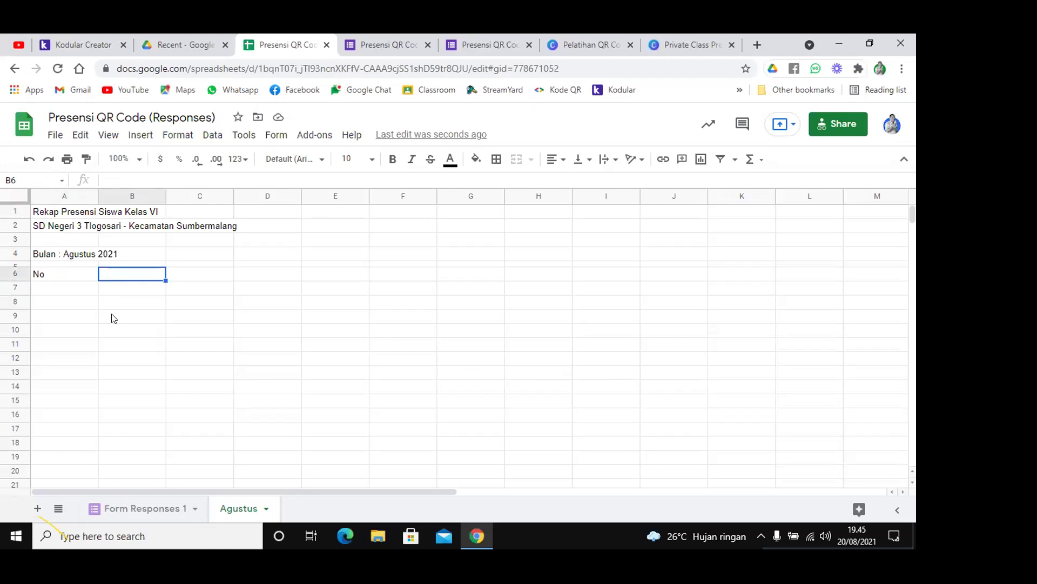
text(Nama)
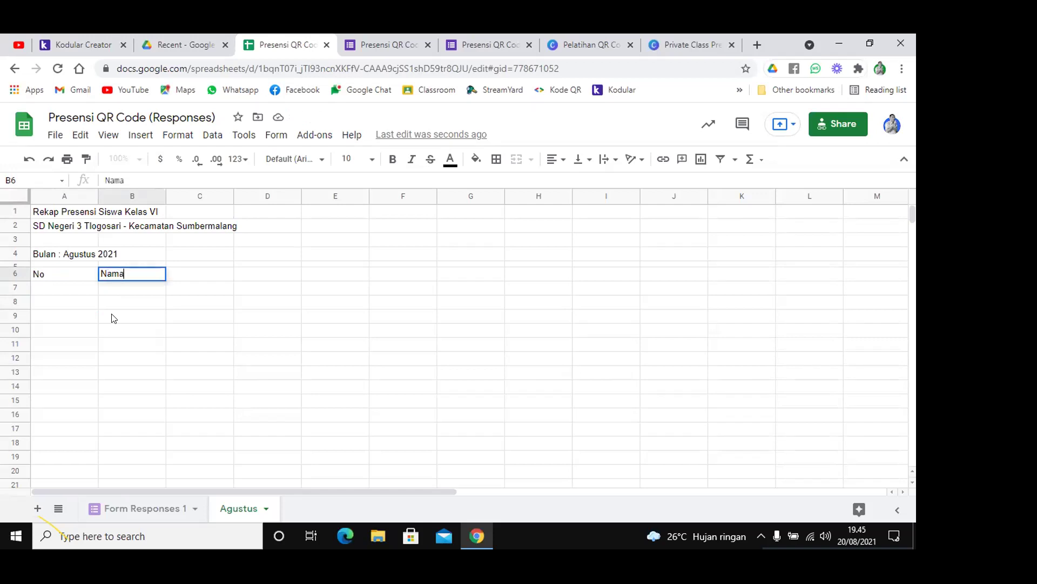
text( Siswa)
click(114, 318)
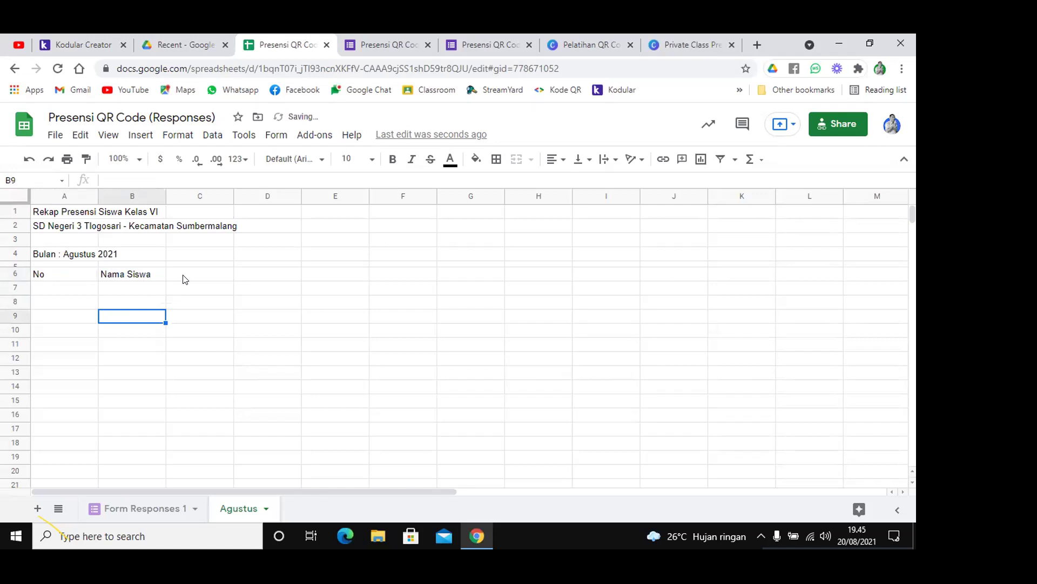
Step: Enter the headers NIPD in C6 and Tanggal in D6
click(184, 279)
text(Nip)
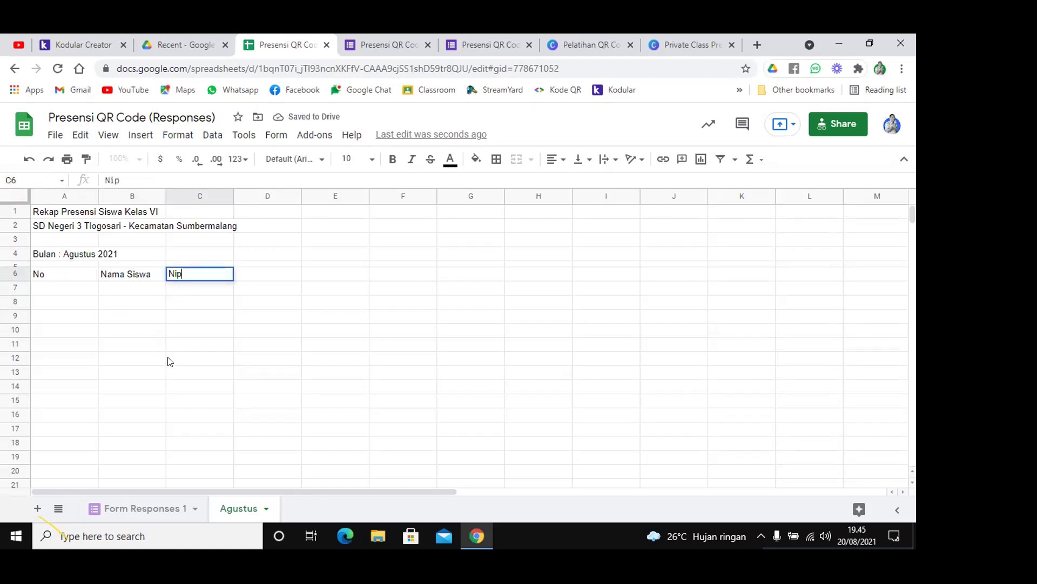
key(BackSpace)
text(IPD)
click(170, 361)
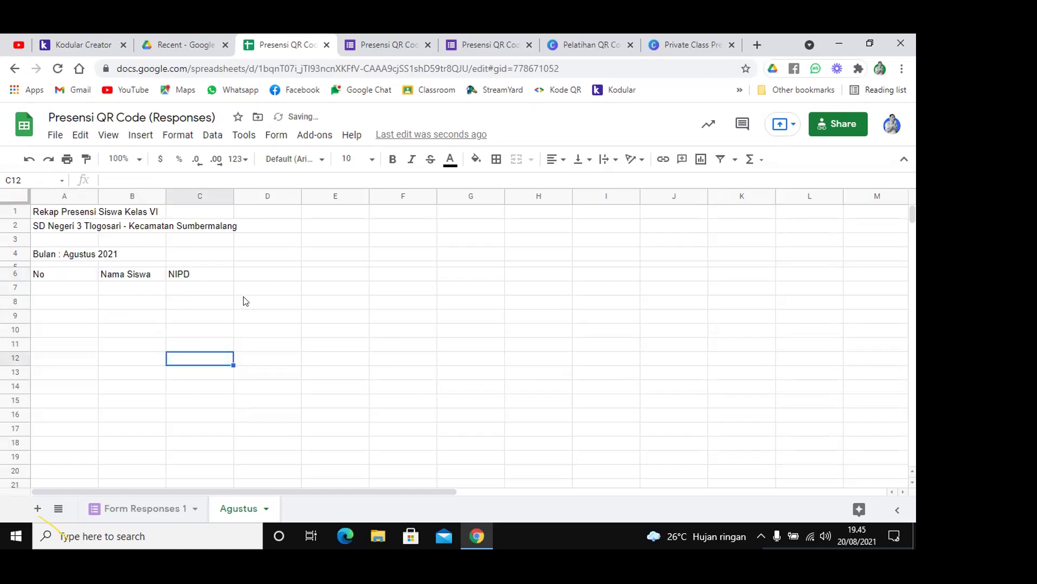
click(264, 275)
text(Tanggal)
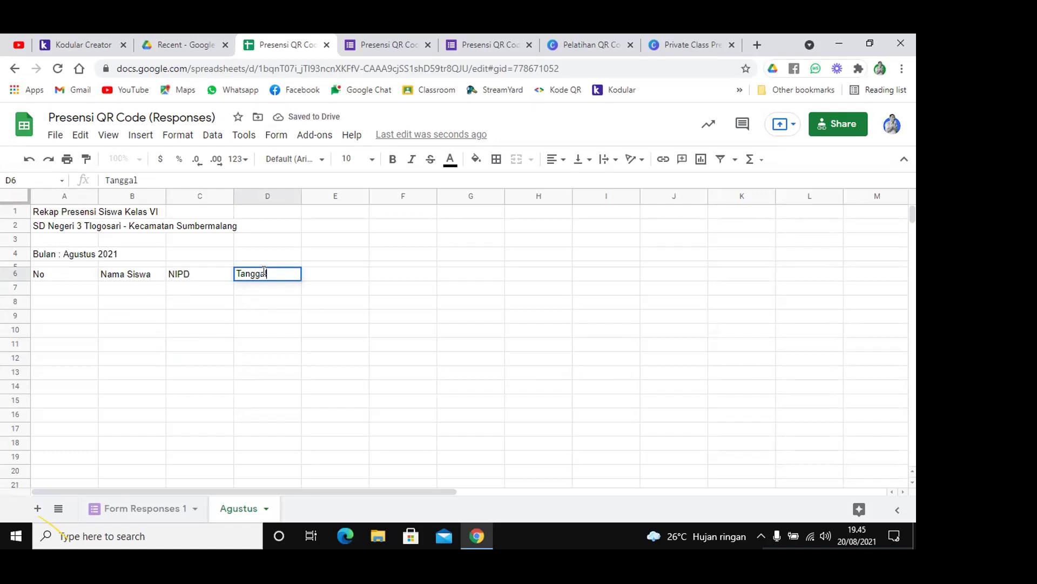
click(281, 334)
Step: Enter days '01 in D7 and '02 in E7 as text values
click(274, 286)
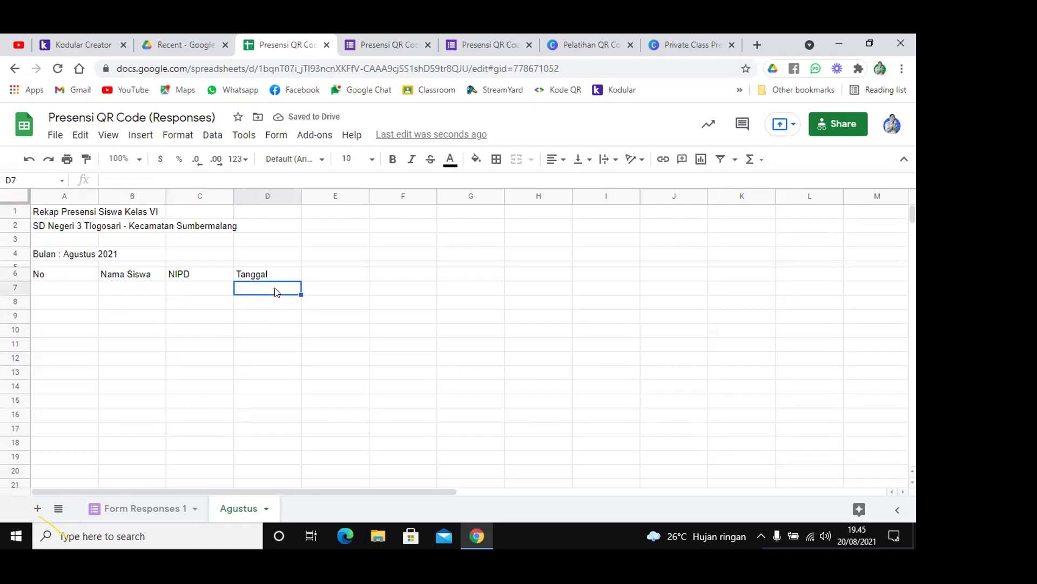
double_click(275, 287)
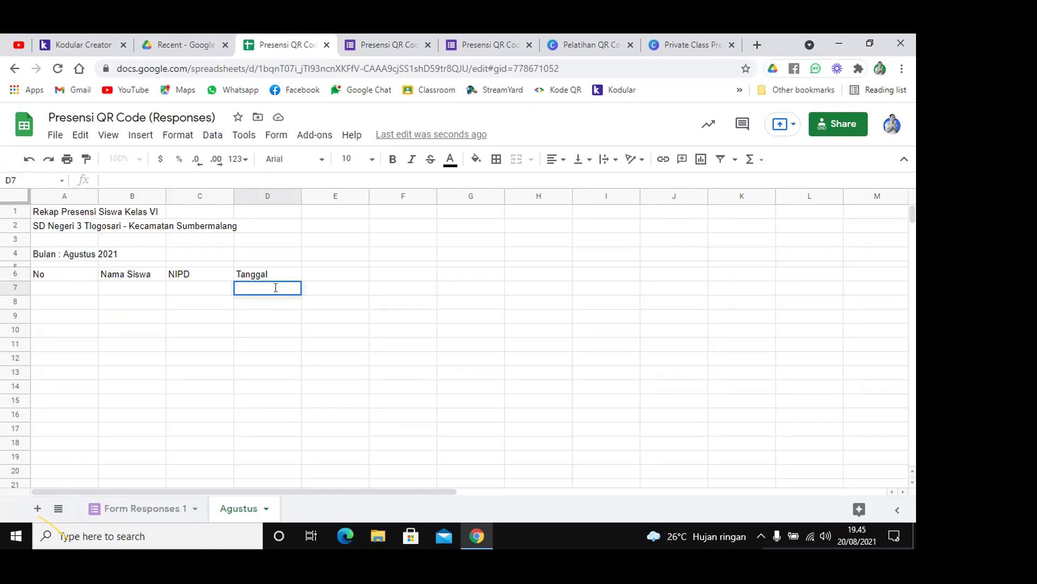
text('01)
click(318, 288)
text(02)
key(BackSpace)
key(BackSpace)
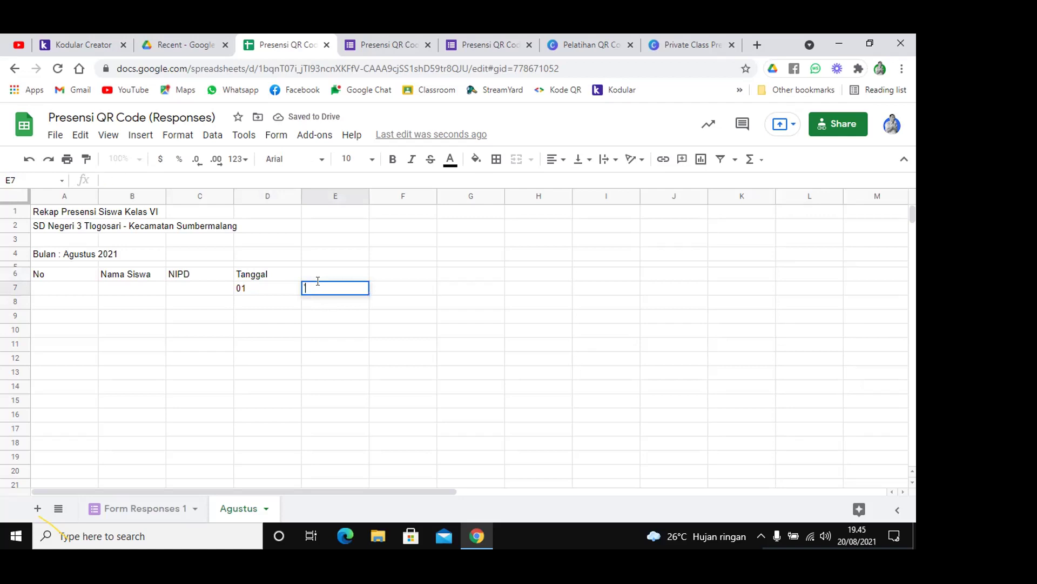
text('02)
click(317, 318)
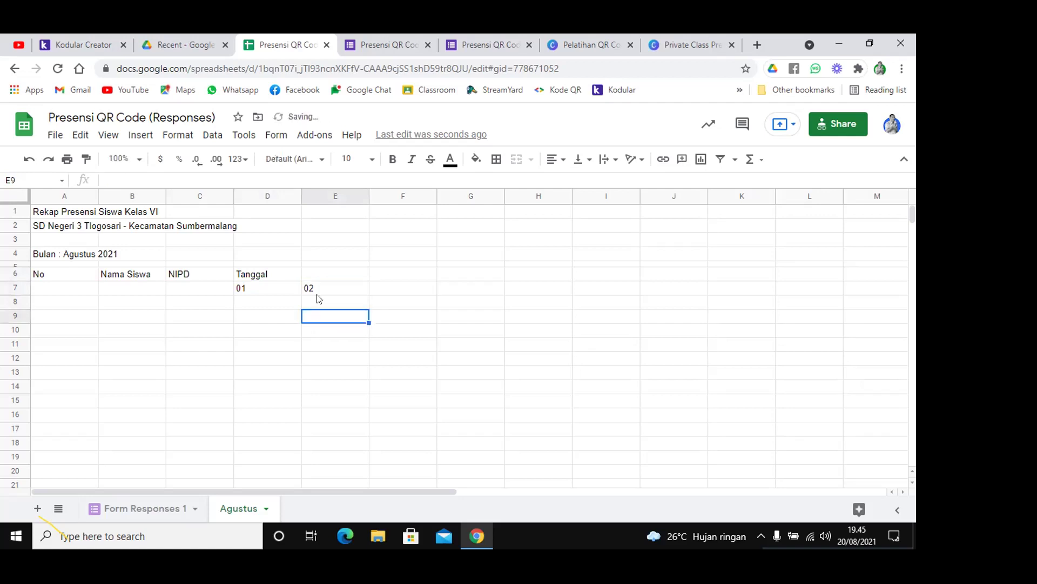
Step: Try narrow widths of 13 and then 2 for column D
click(263, 196)
right_click(261, 196)
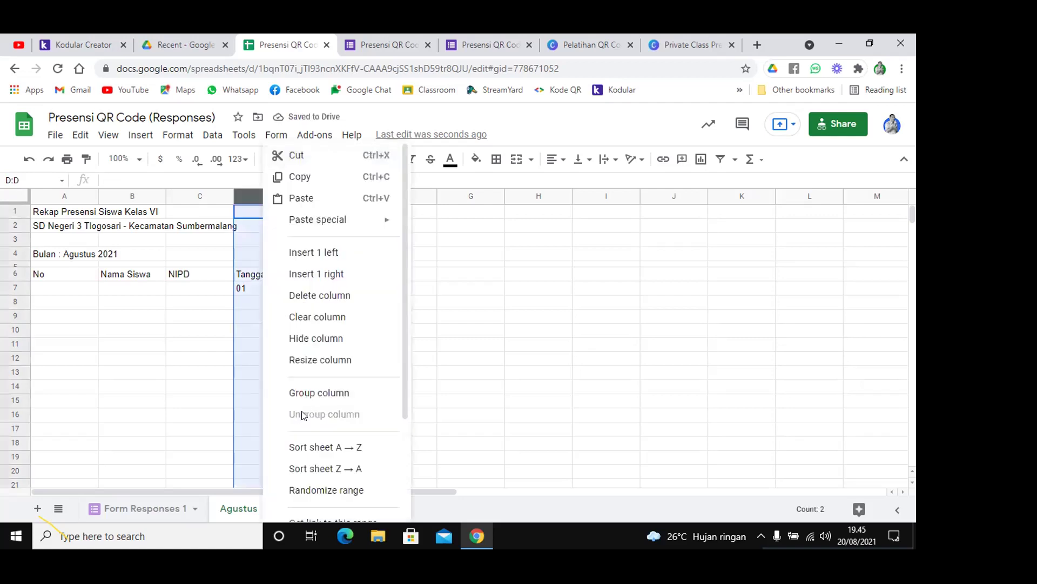
click(451, 321)
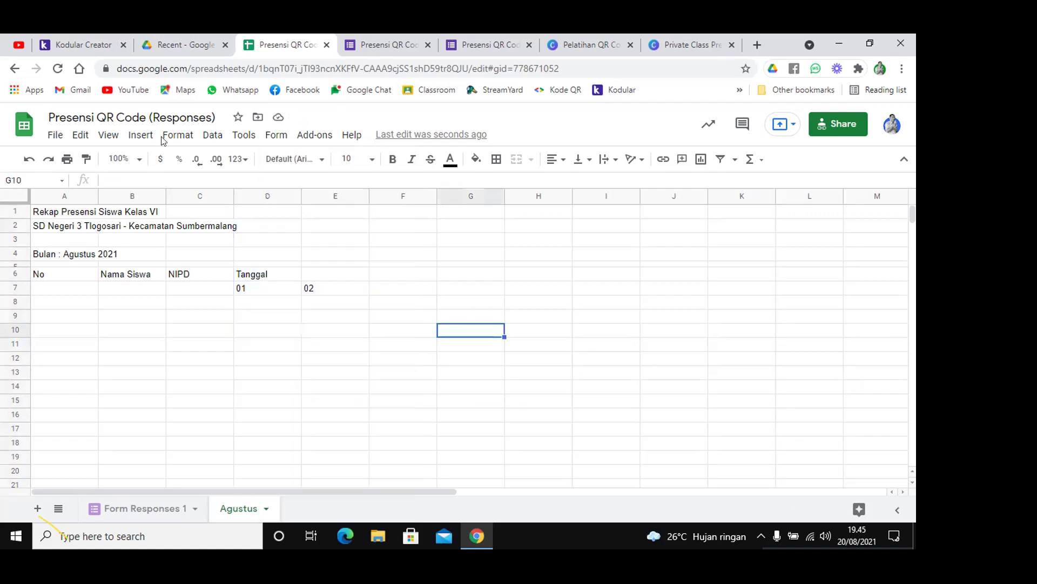
right_click(253, 198)
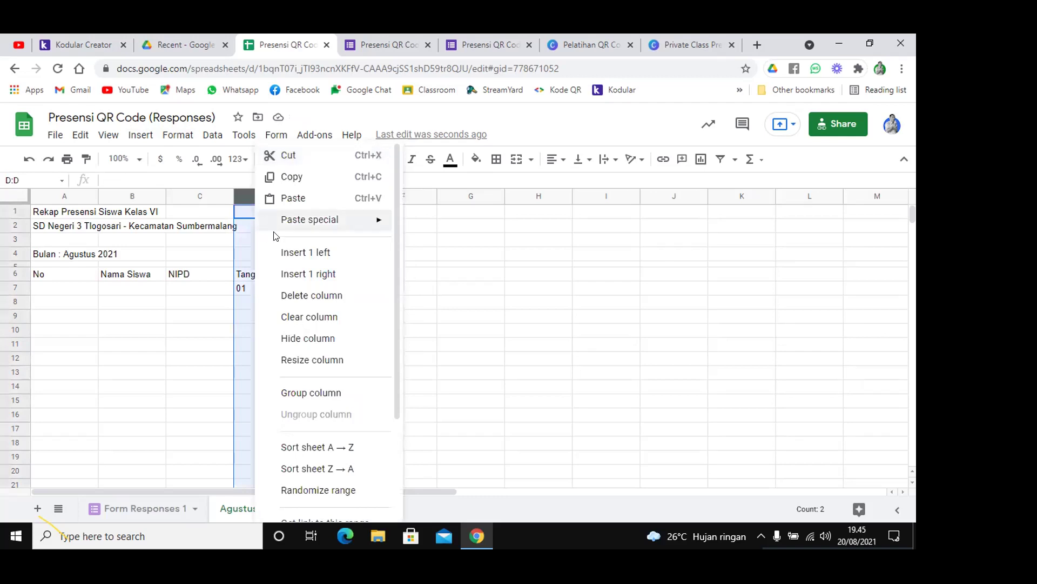
click(318, 360)
text(13)
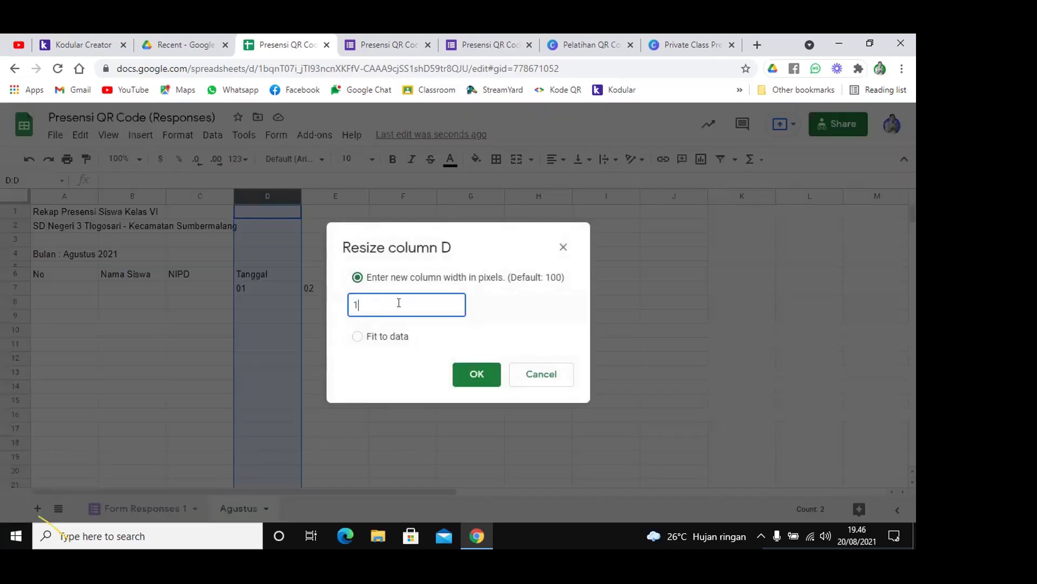
click(473, 374)
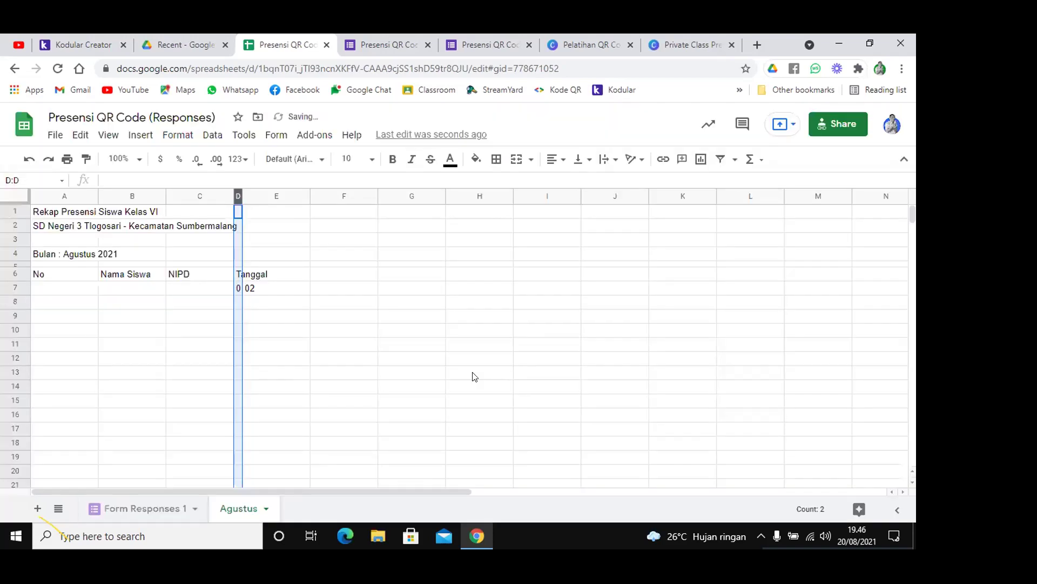
right_click(238, 196)
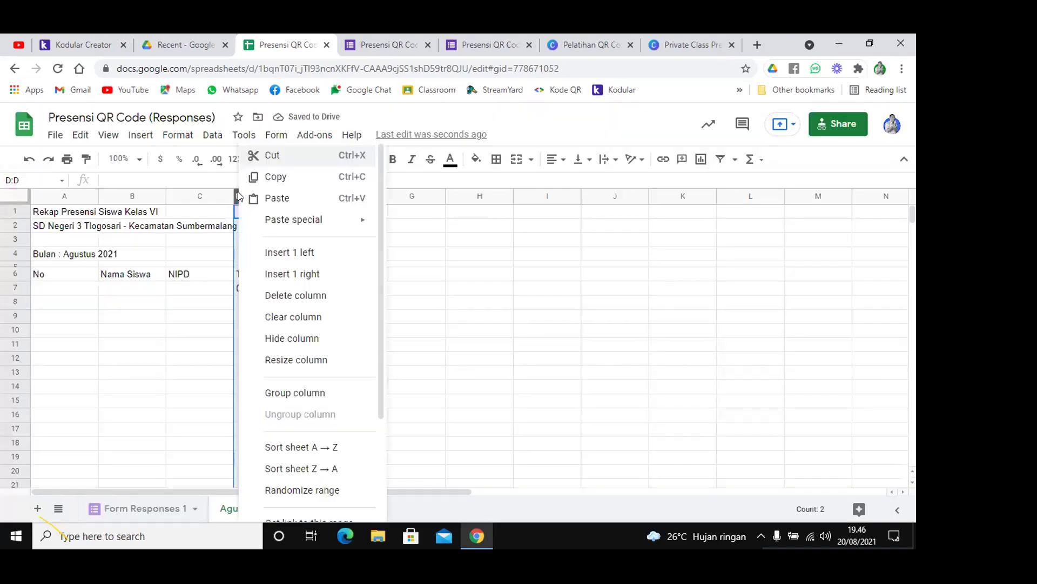
click(319, 360)
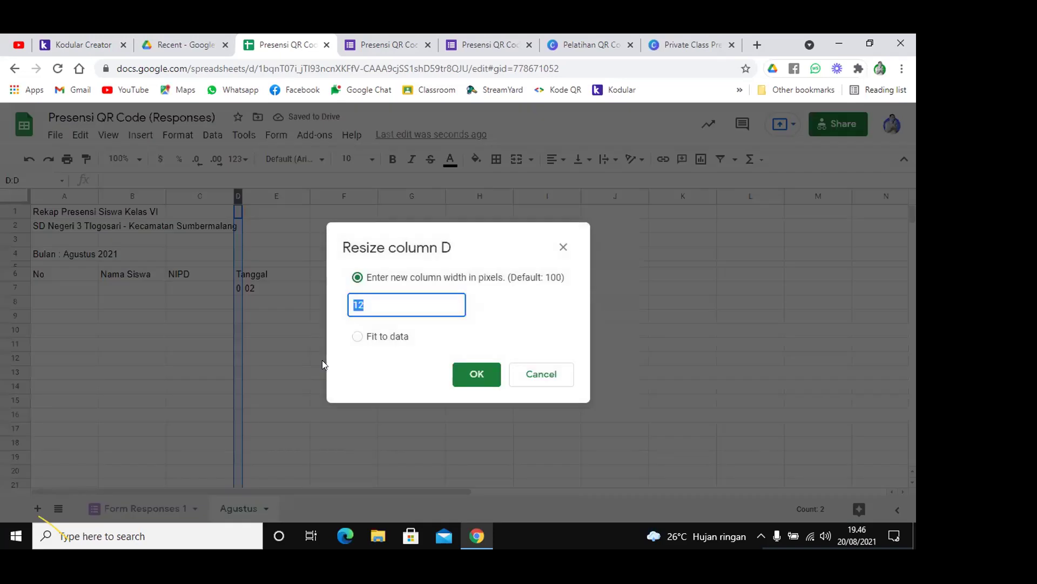
text(2)
click(474, 374)
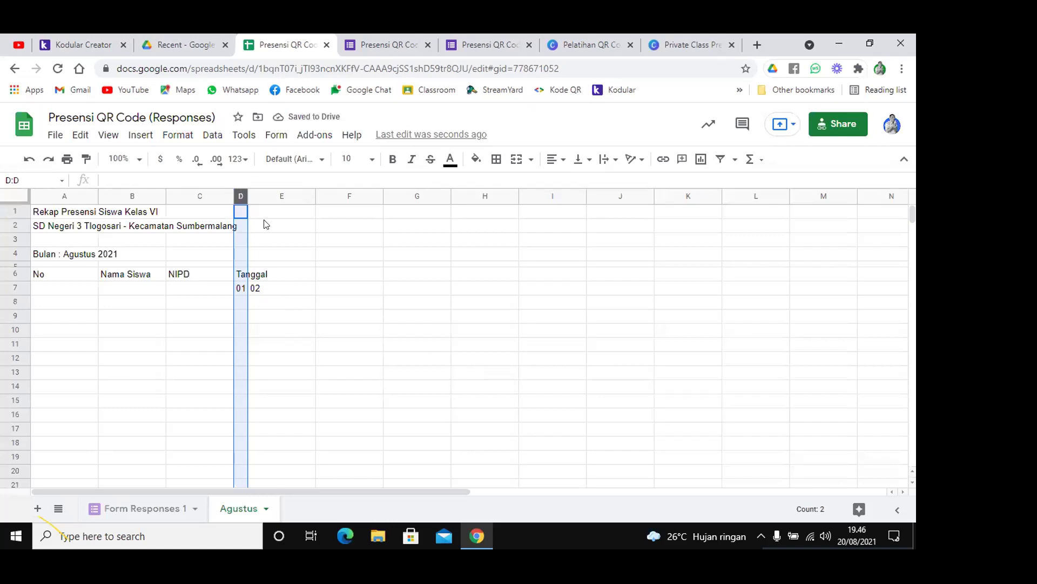
Step: Set column D's width to 22
right_click(241, 196)
click(329, 359)
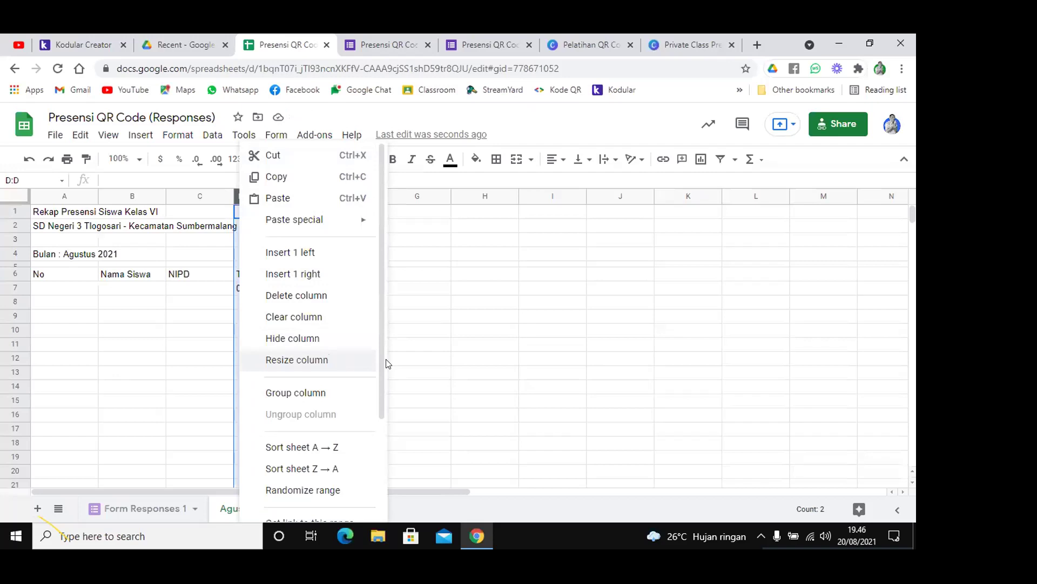
text(22)
click(478, 379)
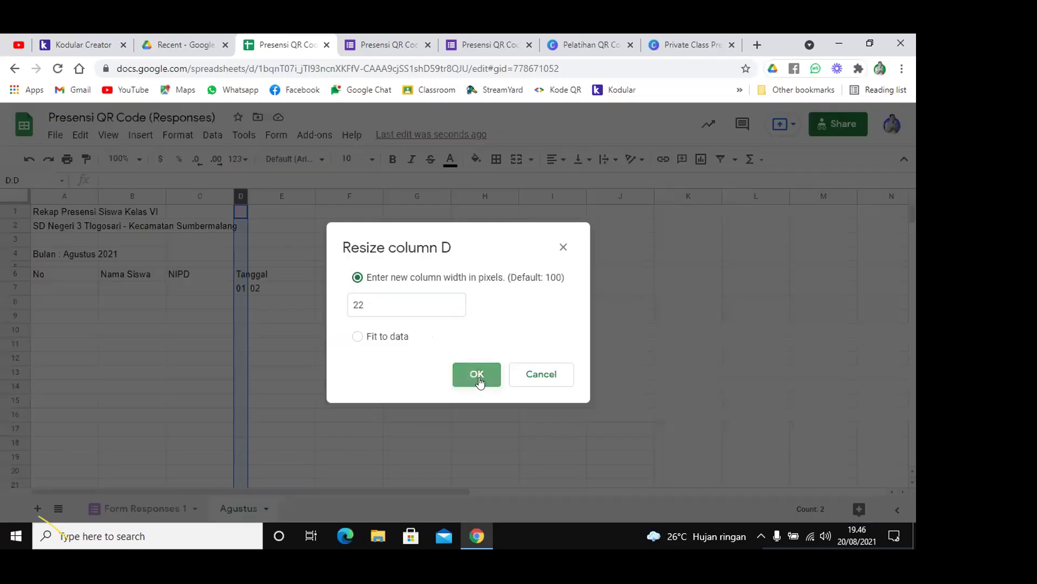
click(335, 348)
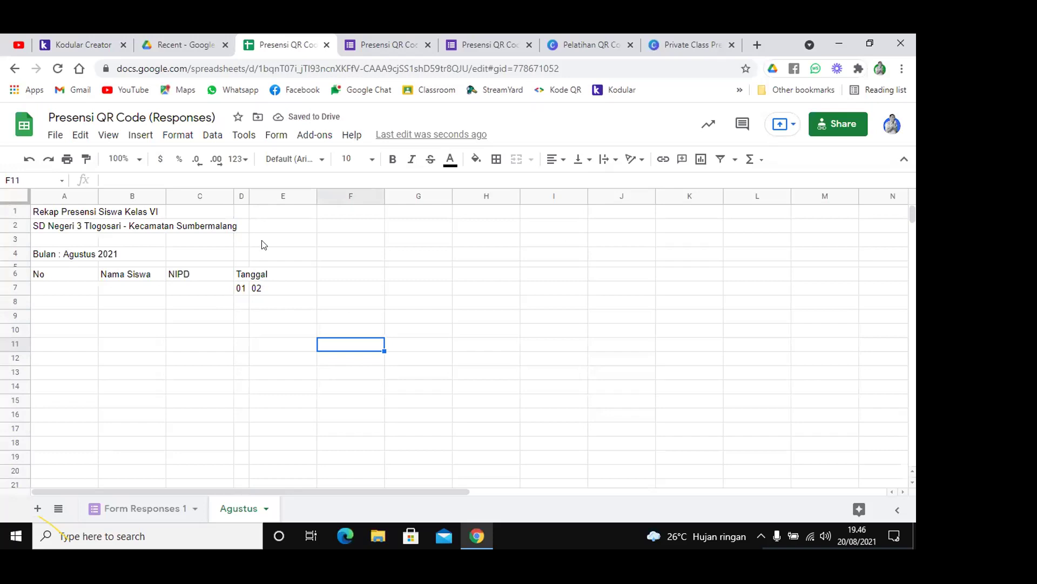
Step: Set column E's width to 20 and select the dates in D7:E7
right_click(271, 197)
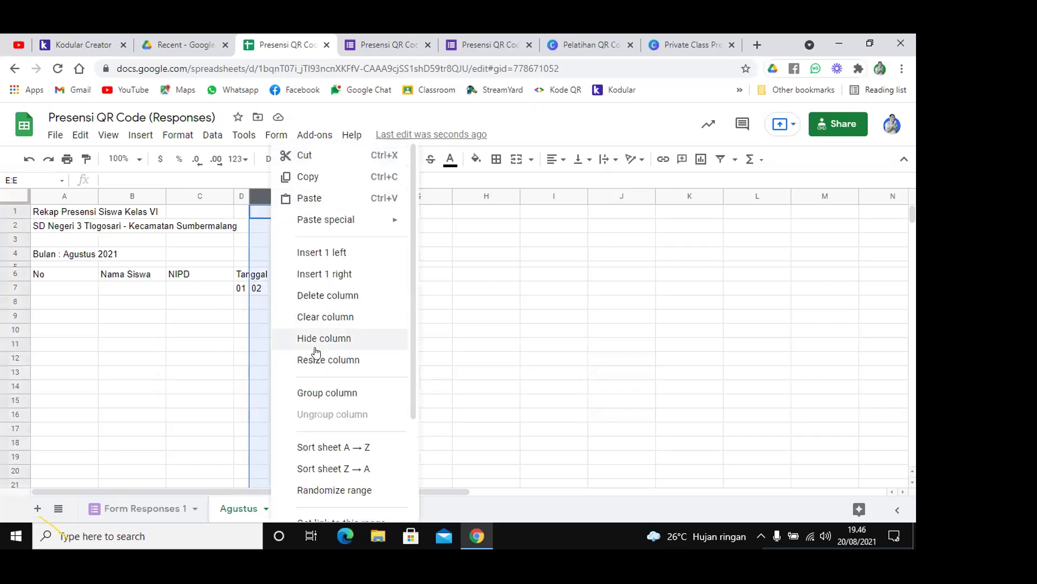
click(341, 360)
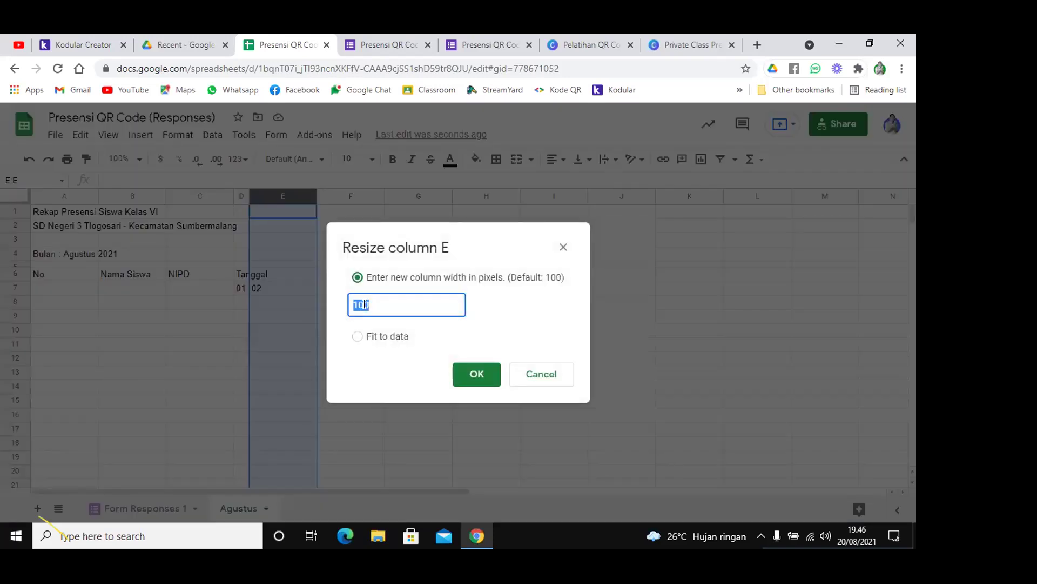
text(20)
click(472, 375)
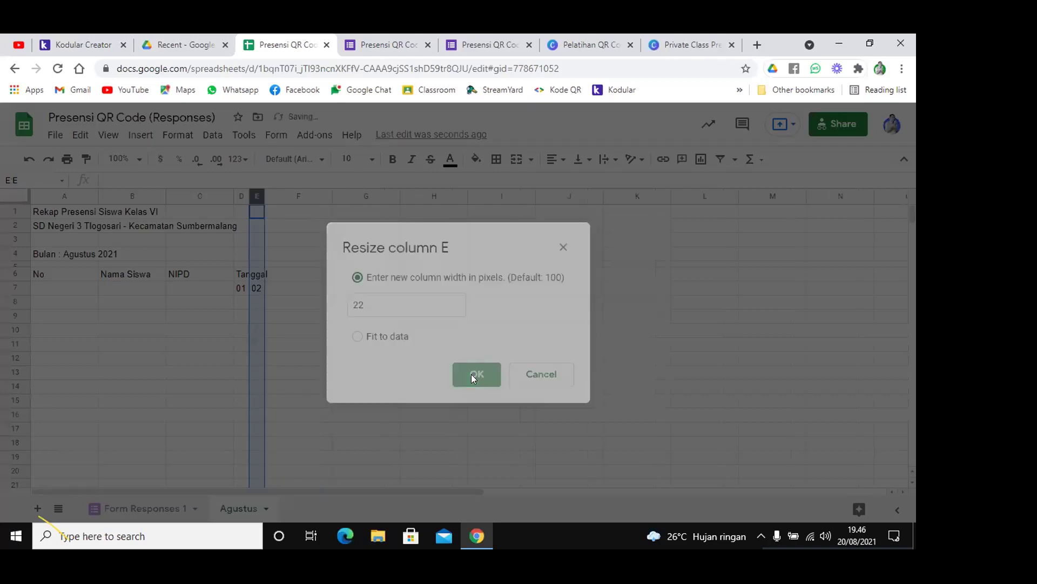
click(306, 343)
click(241, 288)
key(shift+Right)
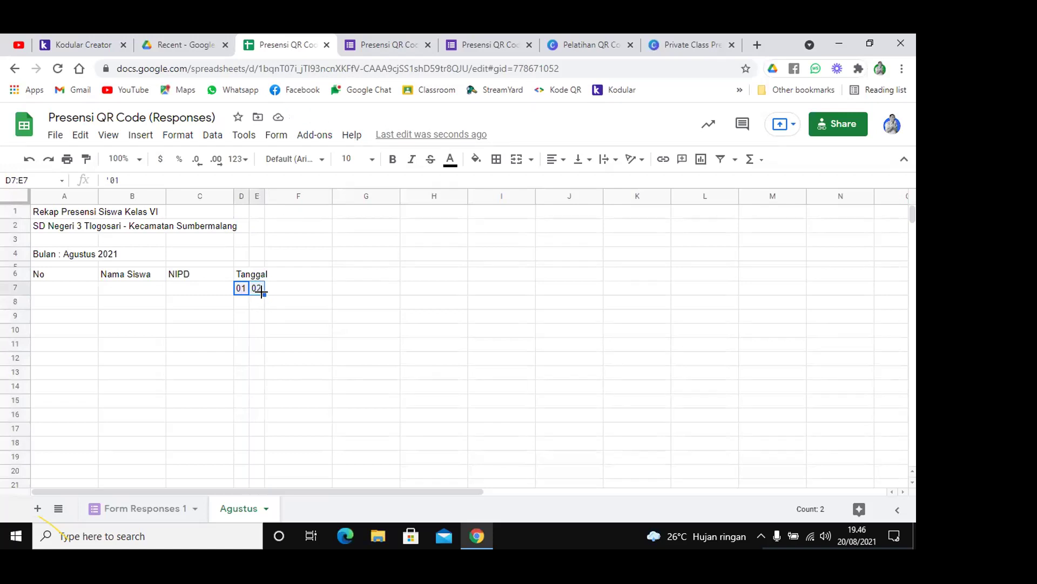
Step: Fill the date series to I7 so 03–06 follow, then select columns F through Z
drag(260, 293, 504, 340)
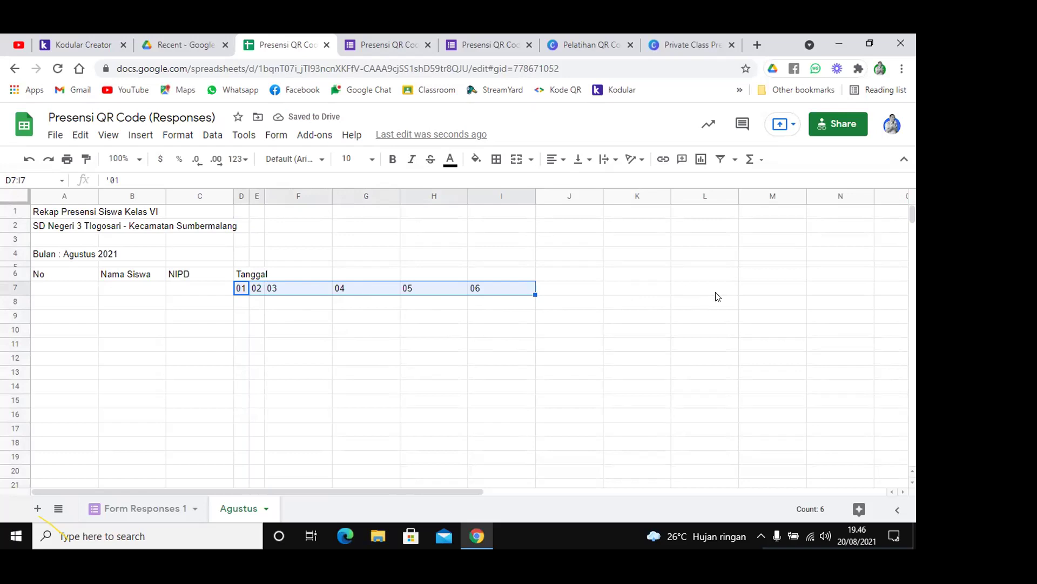
click(358, 358)
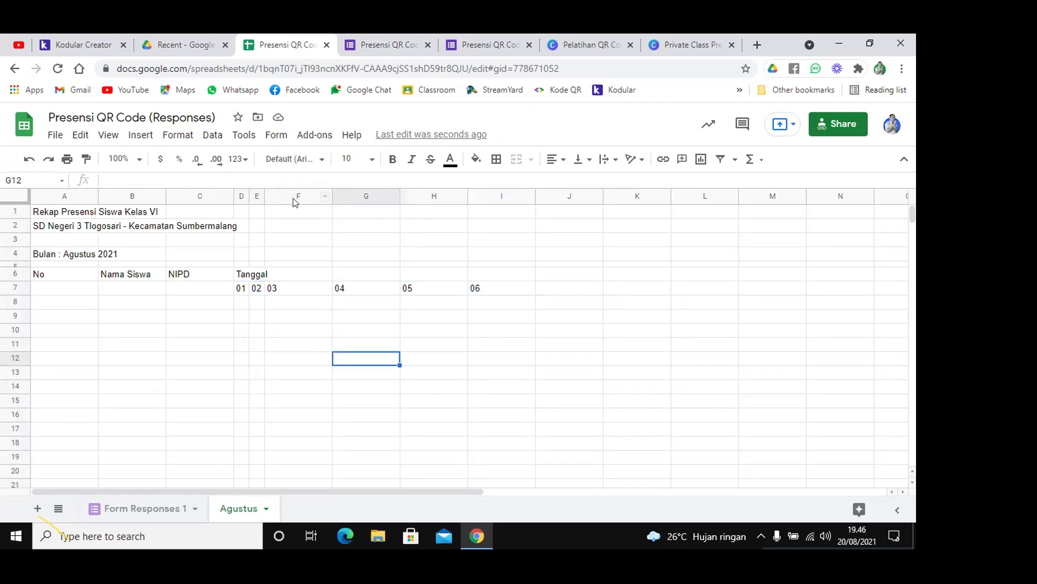
click(289, 195)
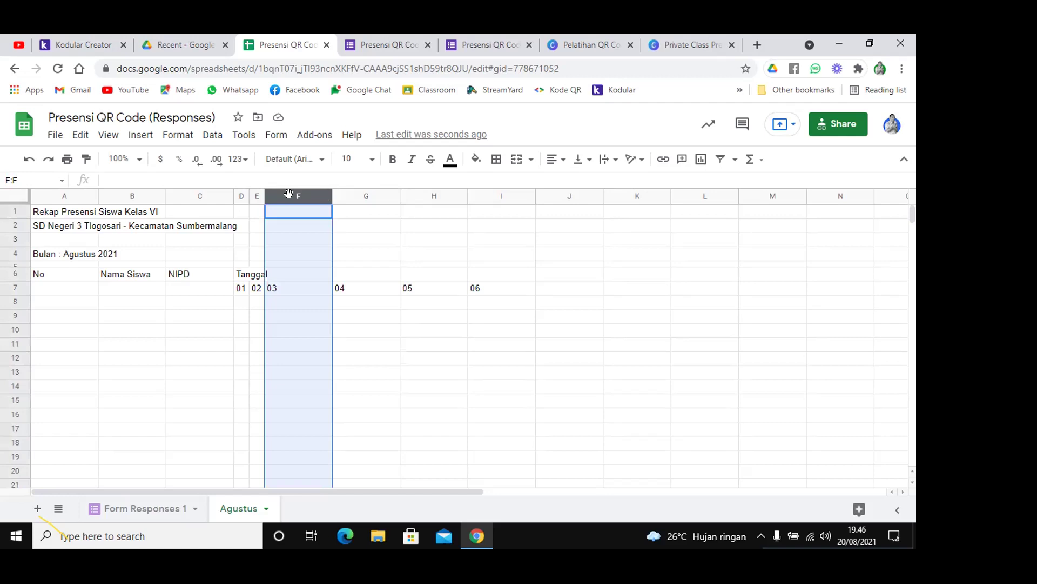
key(shift+Right)
key(shift+Right)
key(shift+Right)
key(shift+Right)
key(shift+Right)
key(shift+Right)
key(shift+Right)
key(shift+Right)
key(shift+Right)
key(shift+Right)
key(shift+Right)
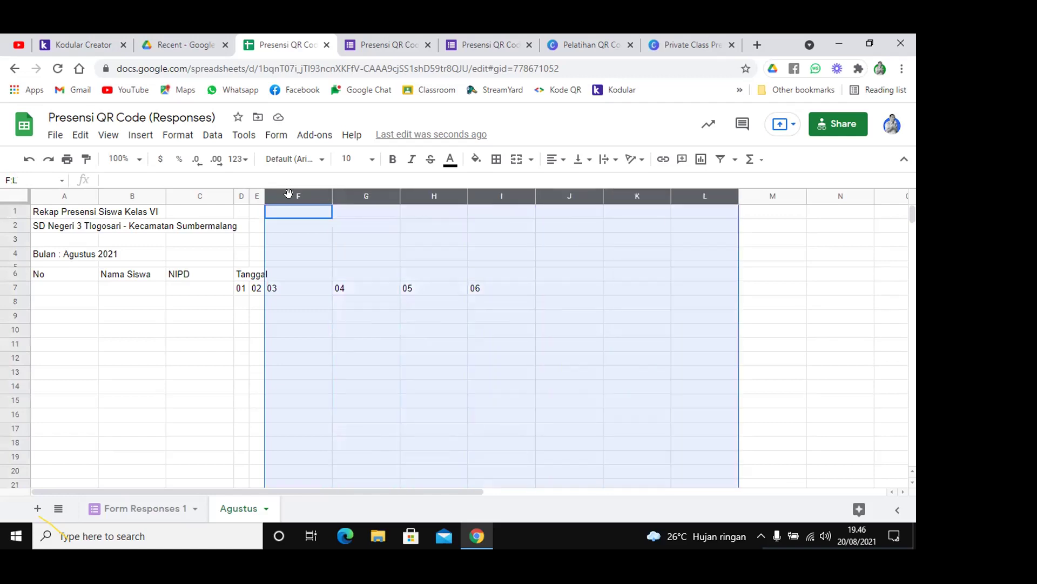
key(shift+Right)
key(shift+Right)
key(shift+Right)
key(shift+Right)
key(shift+Right)
key(shift+Right)
key(shift+Right)
key(shift+Right)
key(shift+Right)
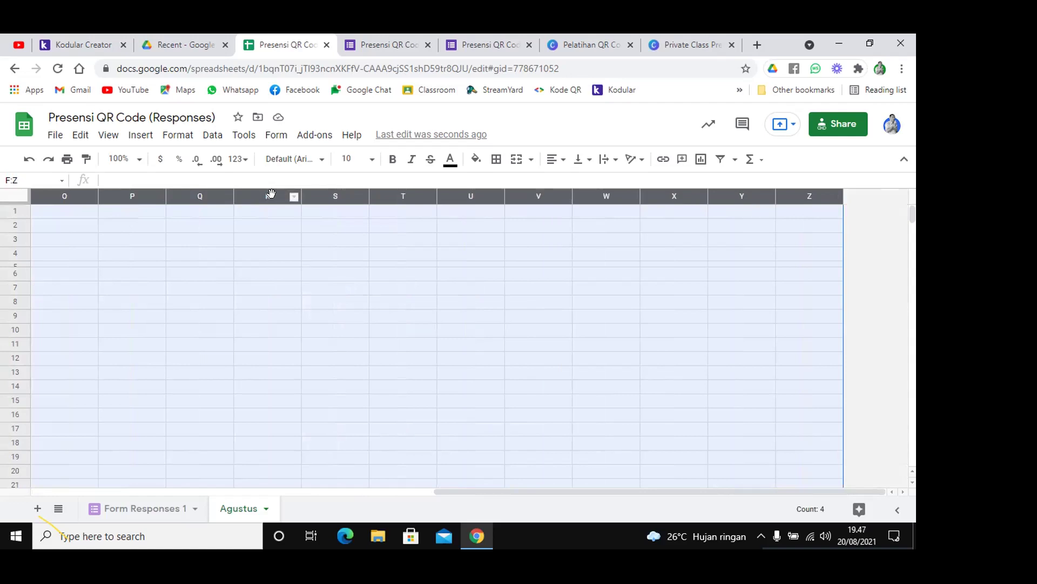
Step: Resize columns F to Z to a narrow width of 22
right_click(269, 196)
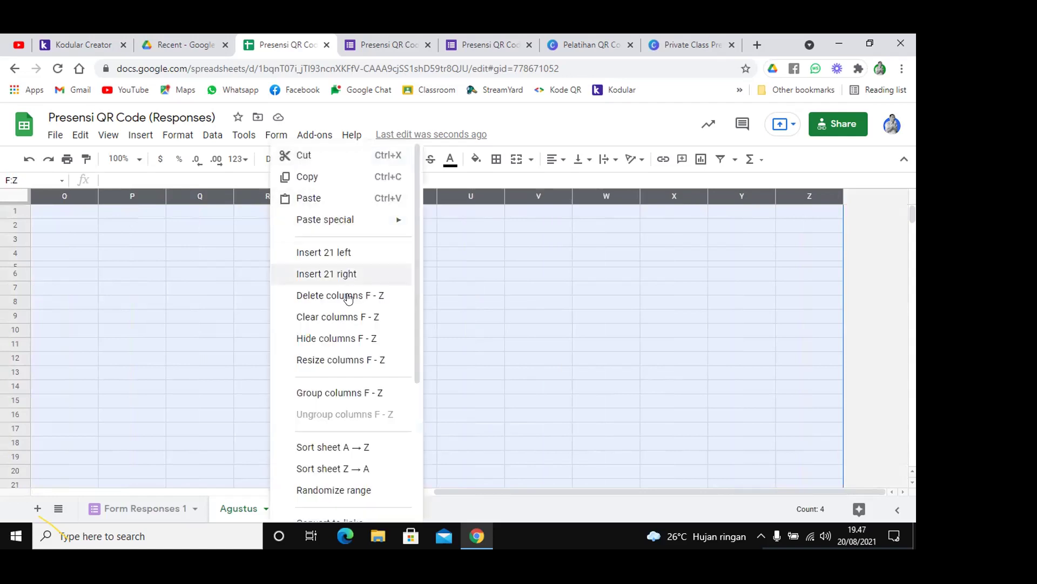
click(342, 361)
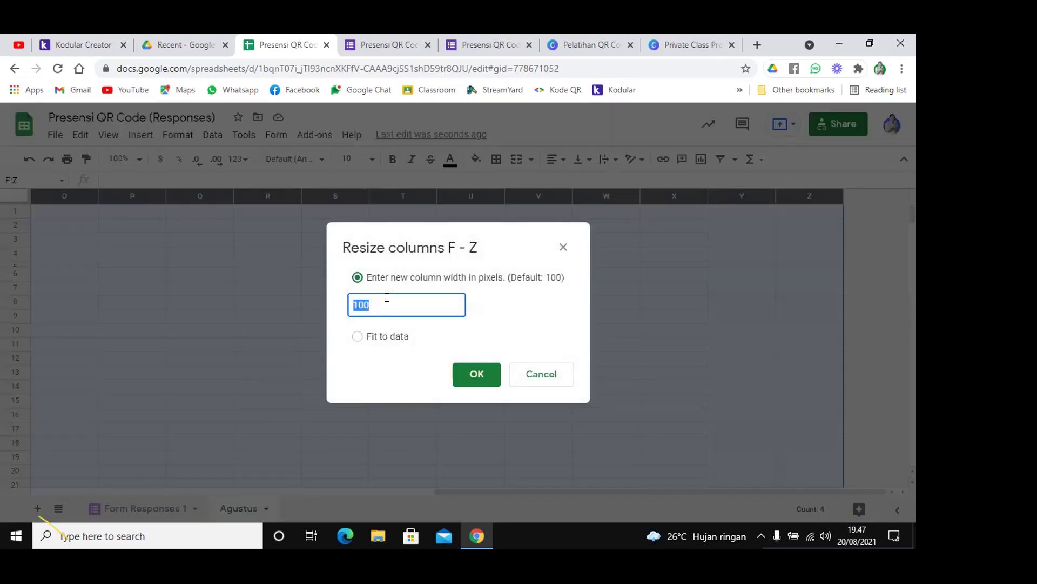
text(22)
click(475, 374)
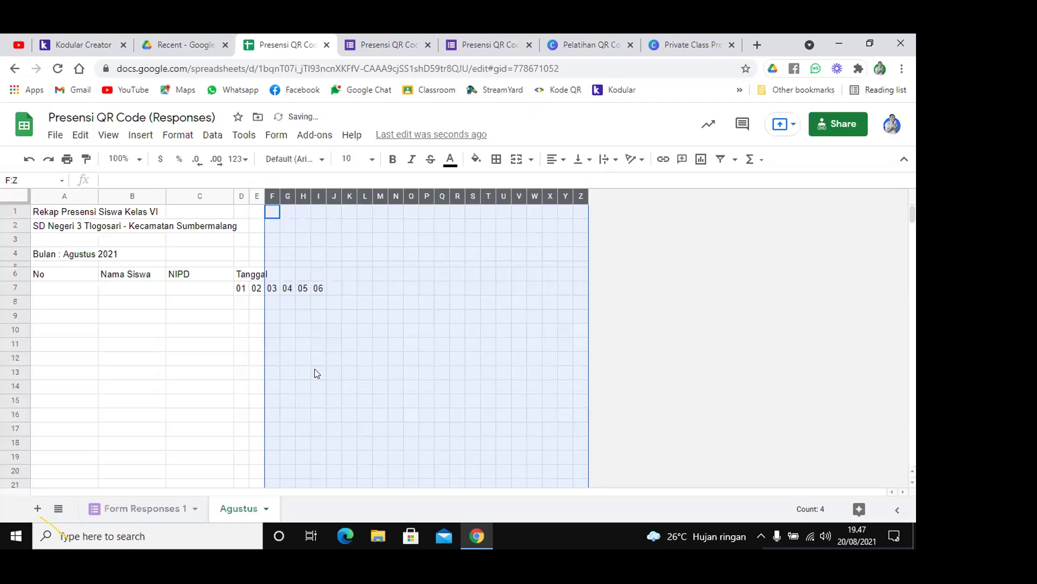
click(473, 345)
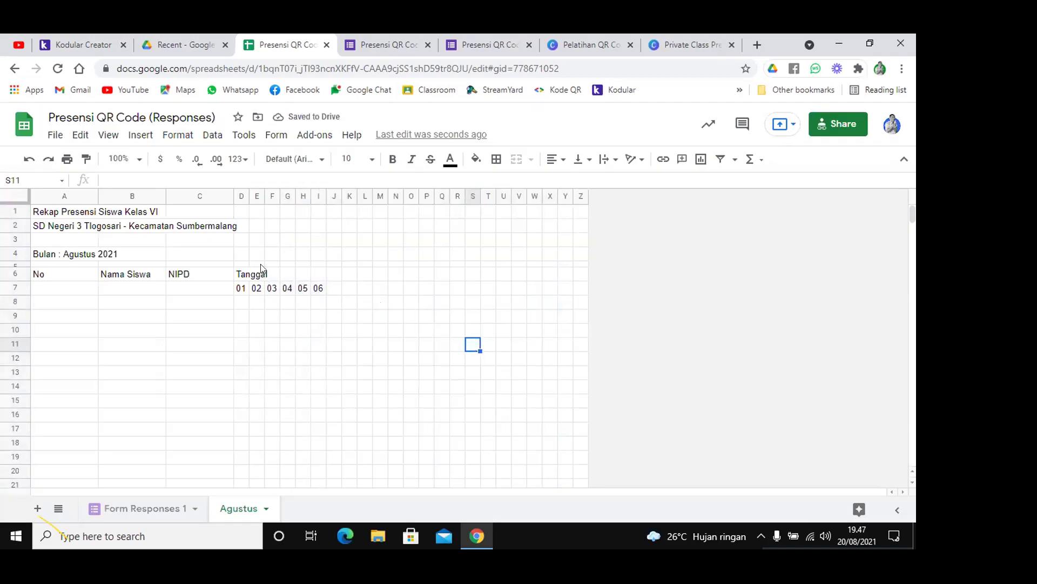
Step: Fill the row 7 dates from D7:I7 through column V, reaching day 19
click(240, 289)
key(shift+Right)
key(shift+Right)
key(shift+Right)
key(shift+Right)
key(shift+Right)
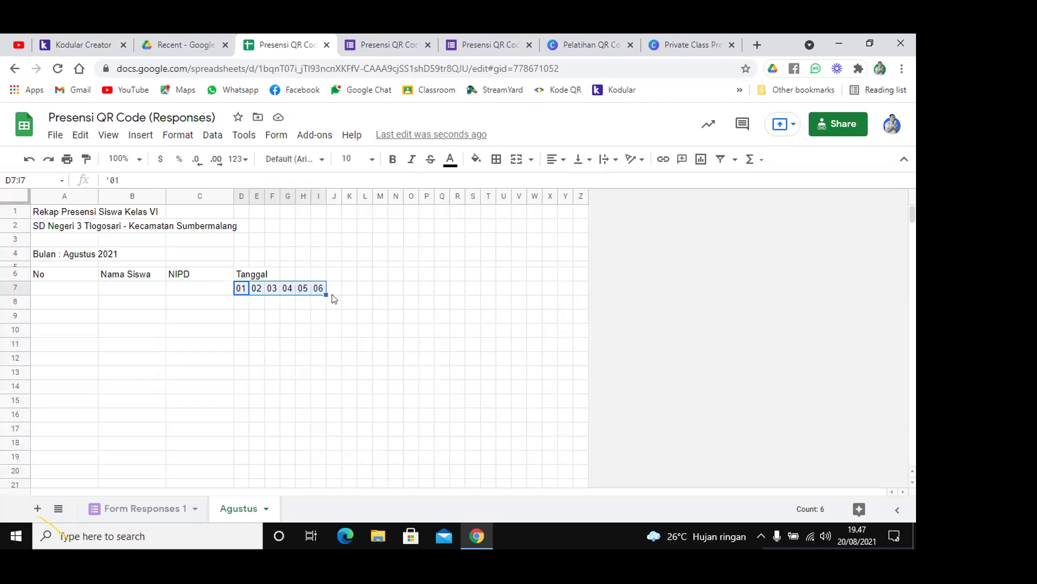
drag(322, 292, 513, 302)
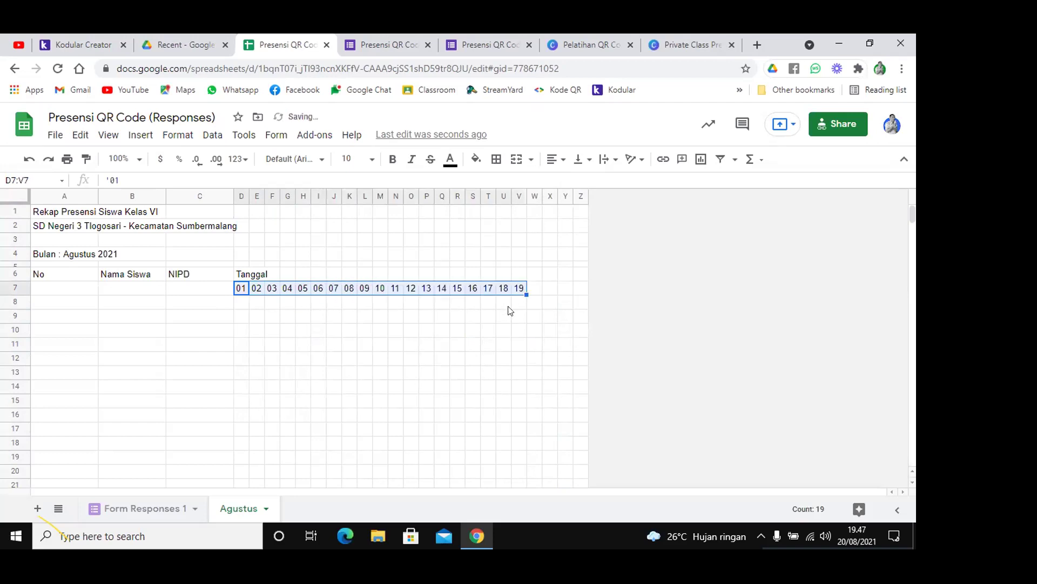
click(534, 317)
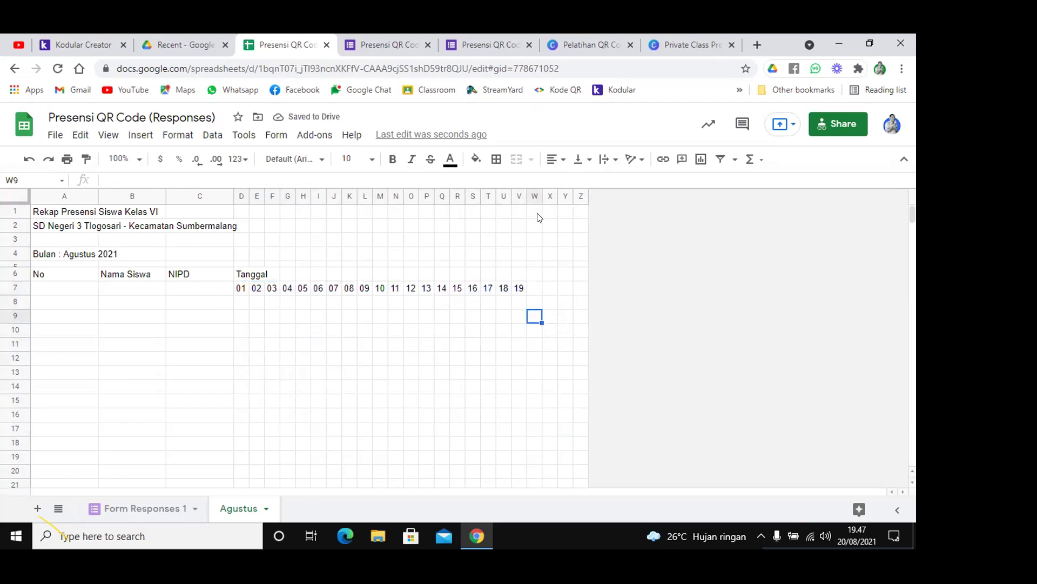
click(535, 196)
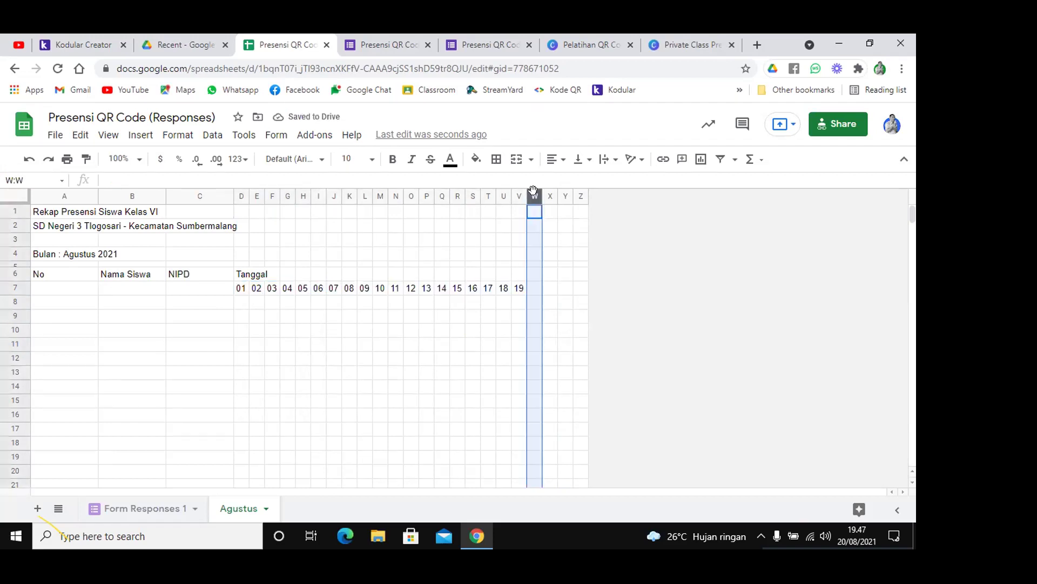
Step: Insert three batches of four columns to the right of column Z
key(shift+Right)
key(shift+Right)
key(shift+Right)
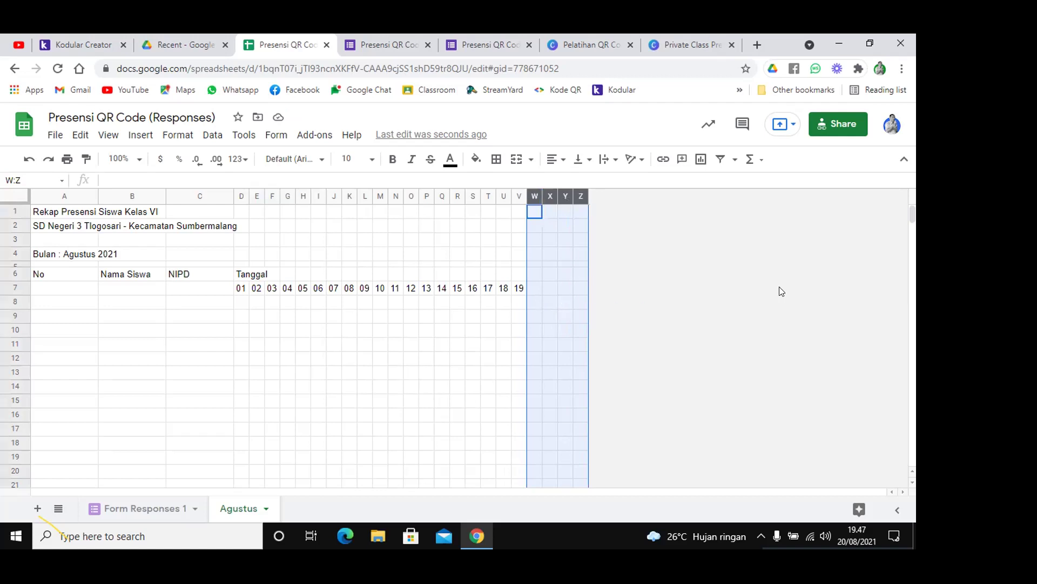
right_click(550, 198)
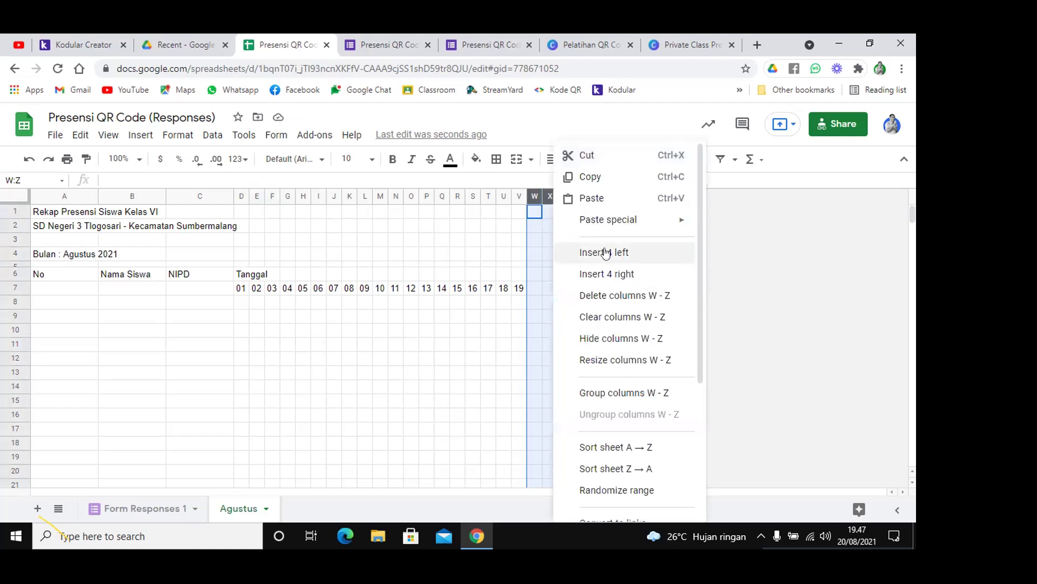
click(629, 274)
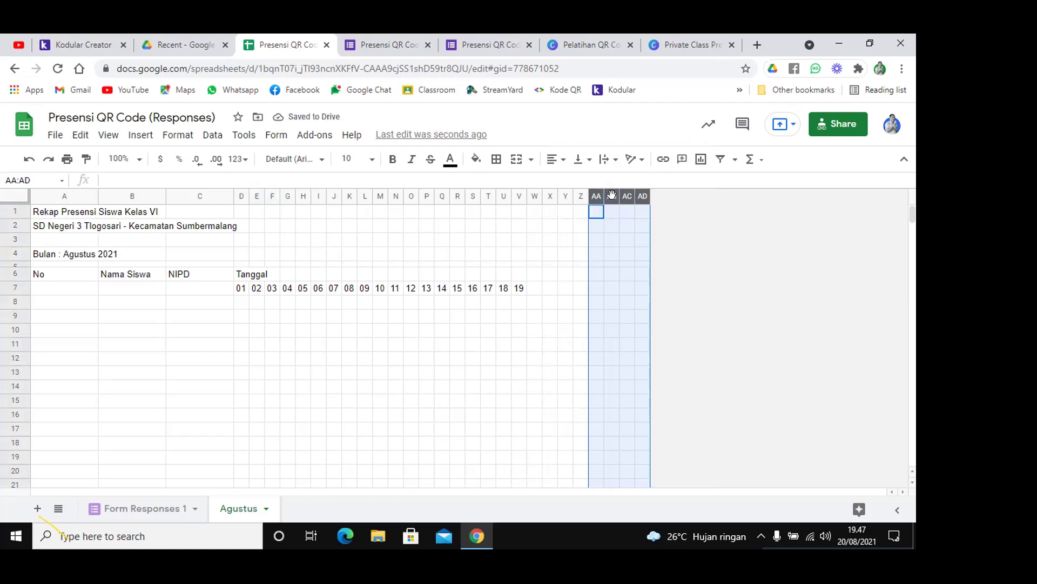
right_click(606, 196)
click(697, 274)
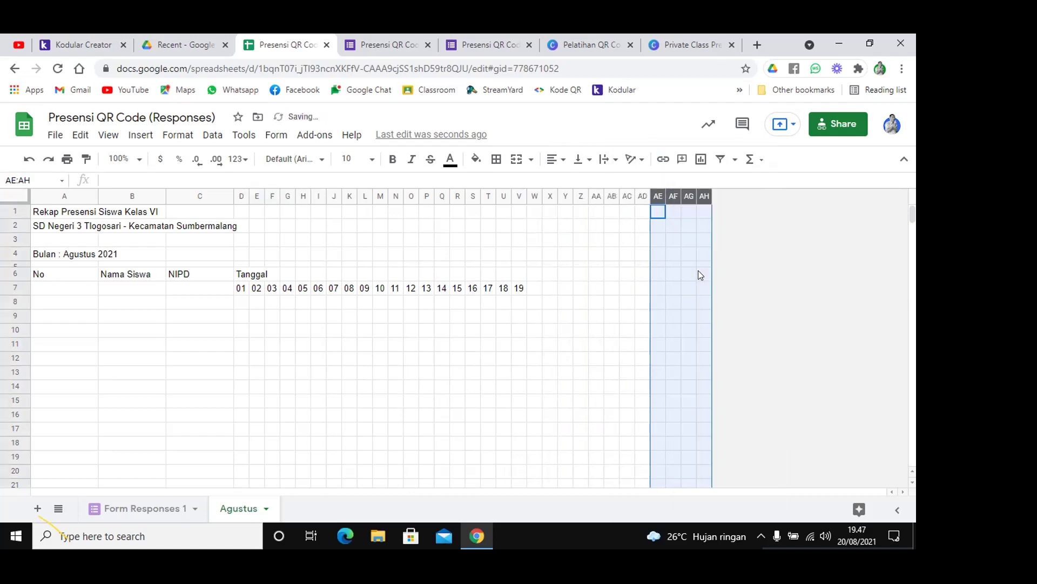
right_click(666, 195)
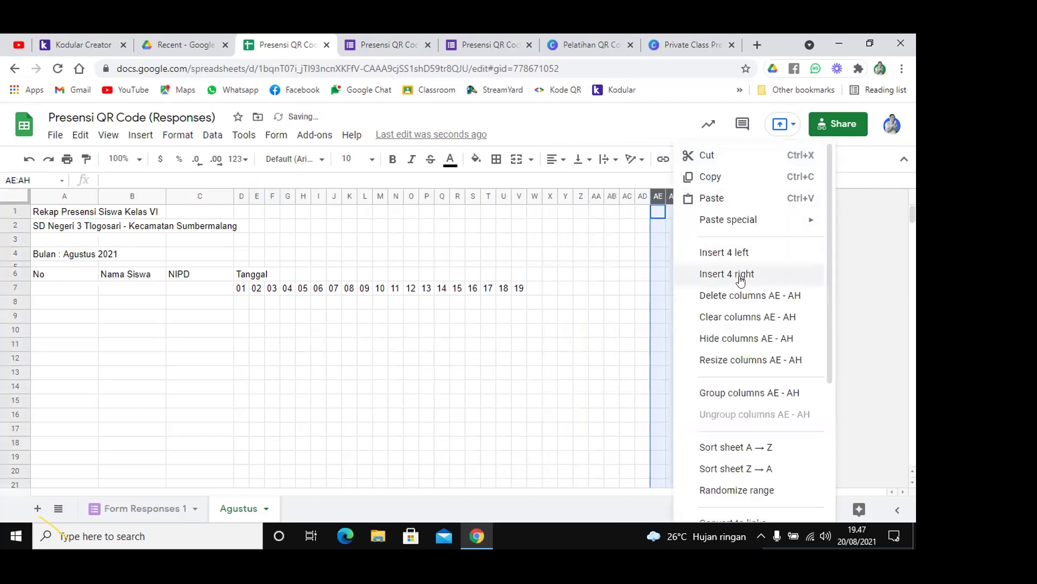
click(744, 278)
click(577, 320)
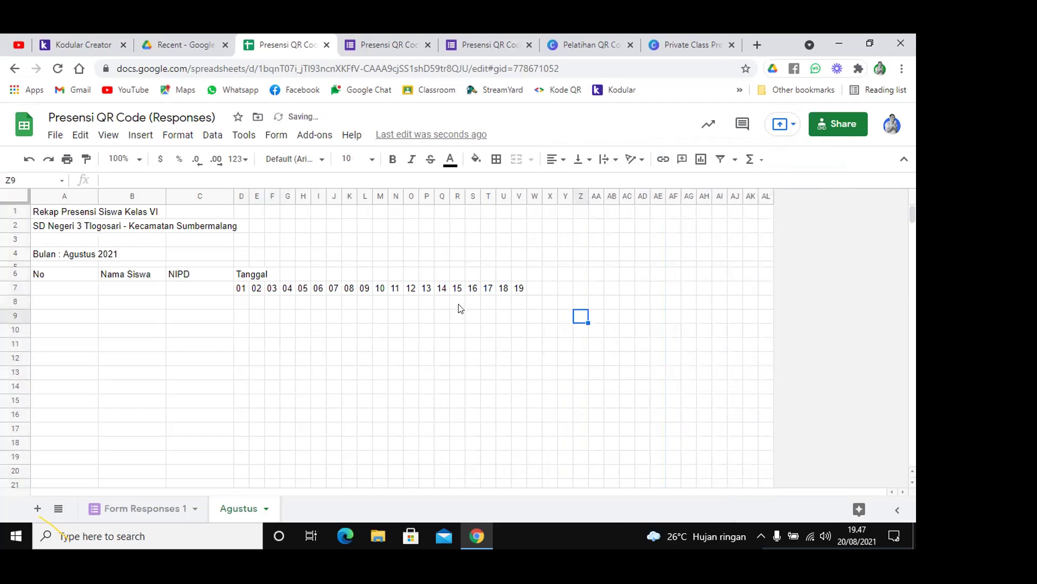
Step: Extend the day numbers from 17–19 across the new columns
click(489, 289)
key(shift+Right)
key(shift+Right)
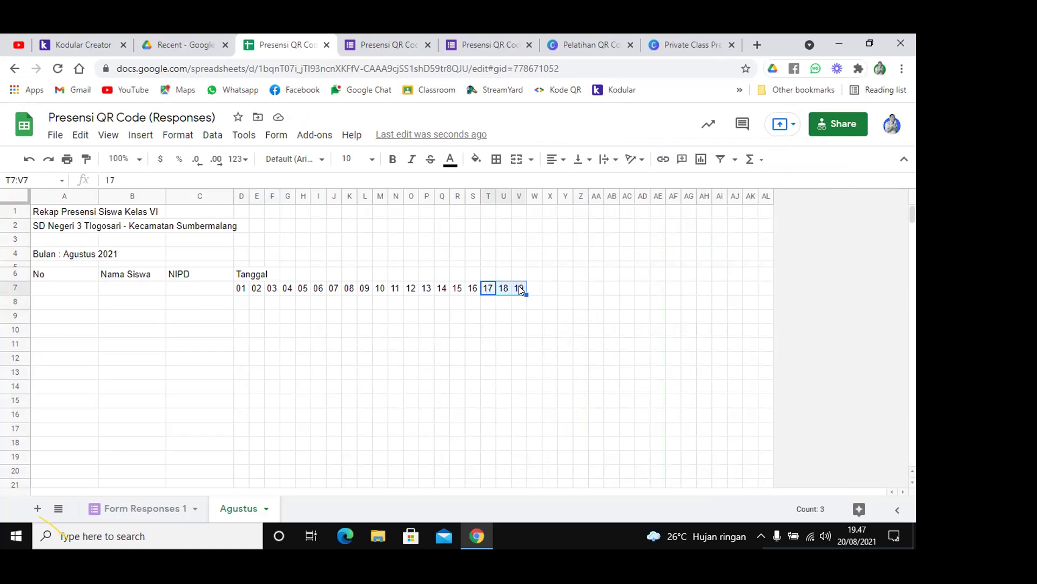
drag(527, 295, 751, 321)
click(733, 315)
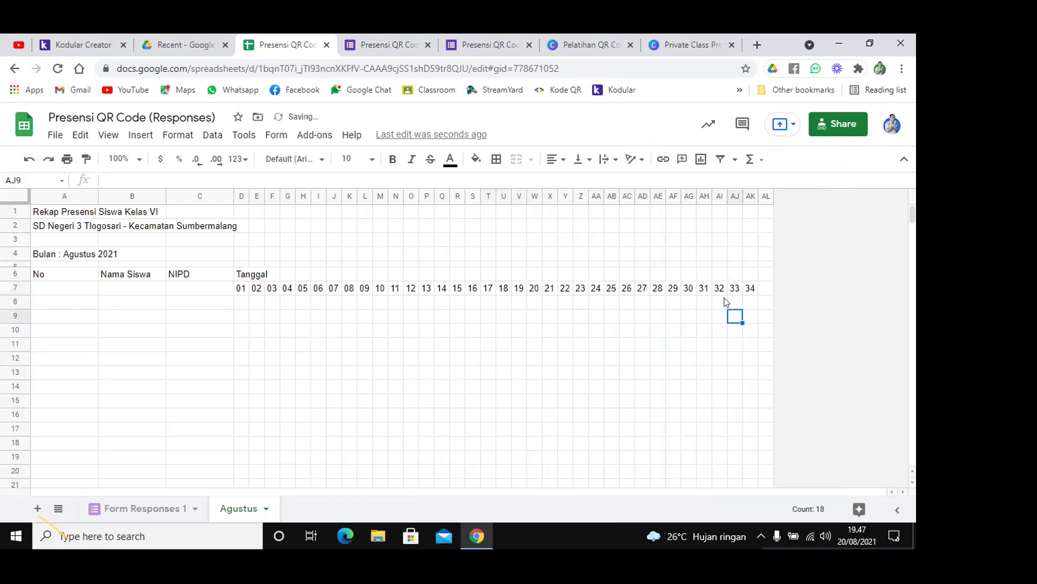
Step: Delete the surplus days 32–34 so the dates end at 31 in AH7
click(719, 288)
key(shift+Right)
key(shift+Right)
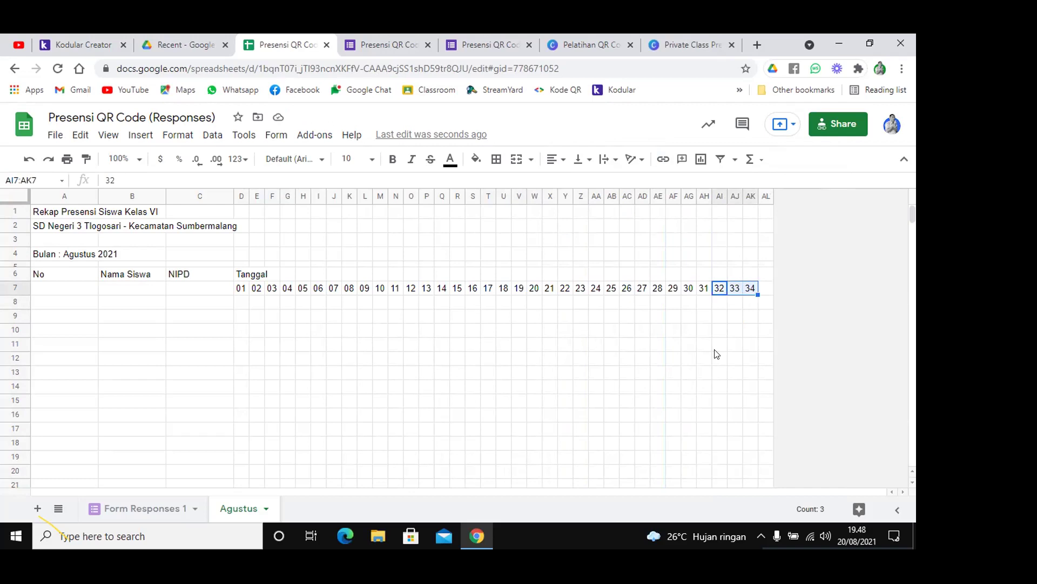
key(Delete)
click(718, 344)
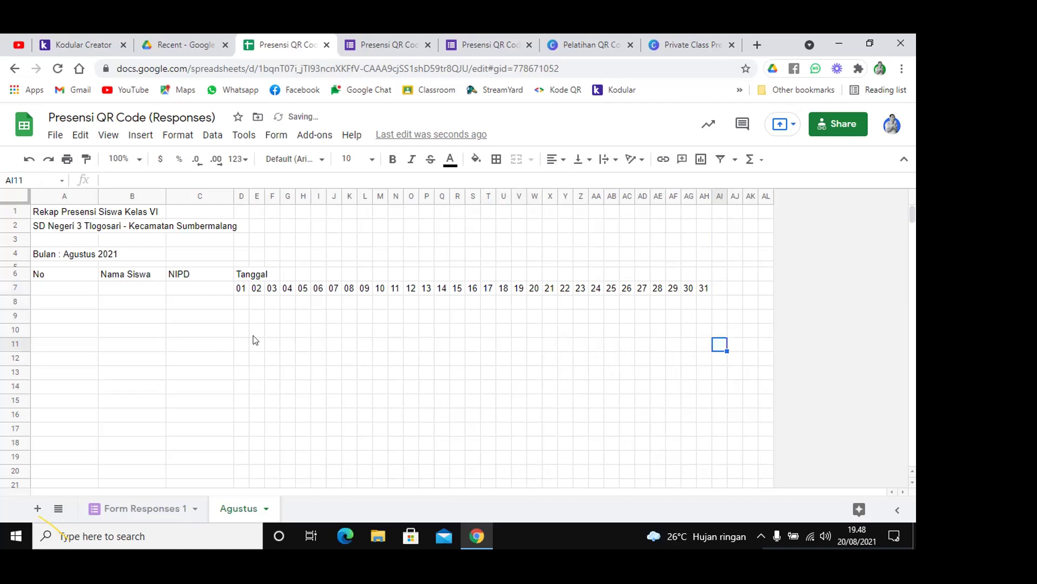
click(240, 275)
click(242, 291)
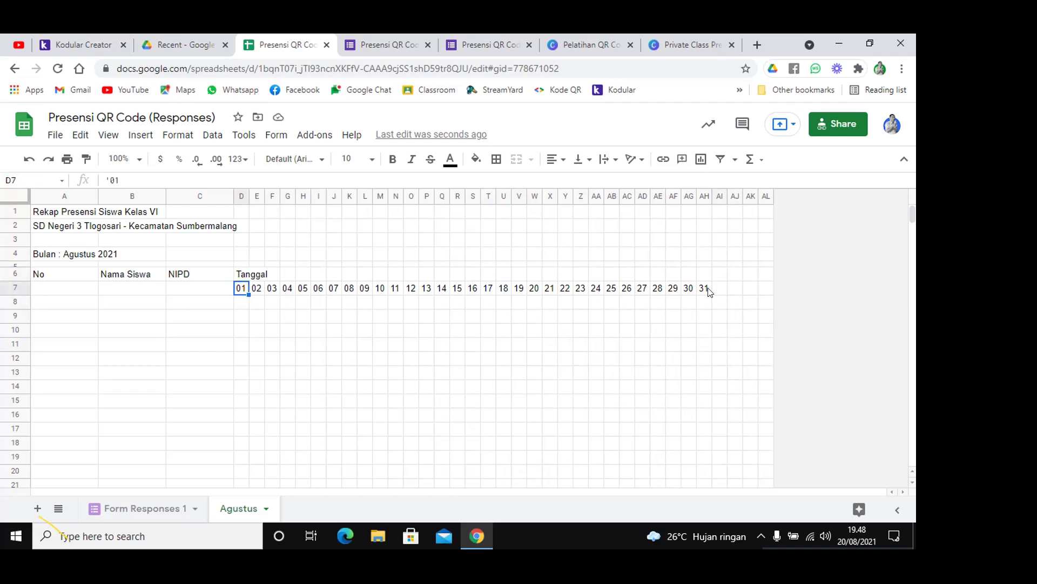
Step: Merge D6:AH6 into one Tanggal heading and centre it horizontally
click(705, 292)
click(560, 357)
click(251, 276)
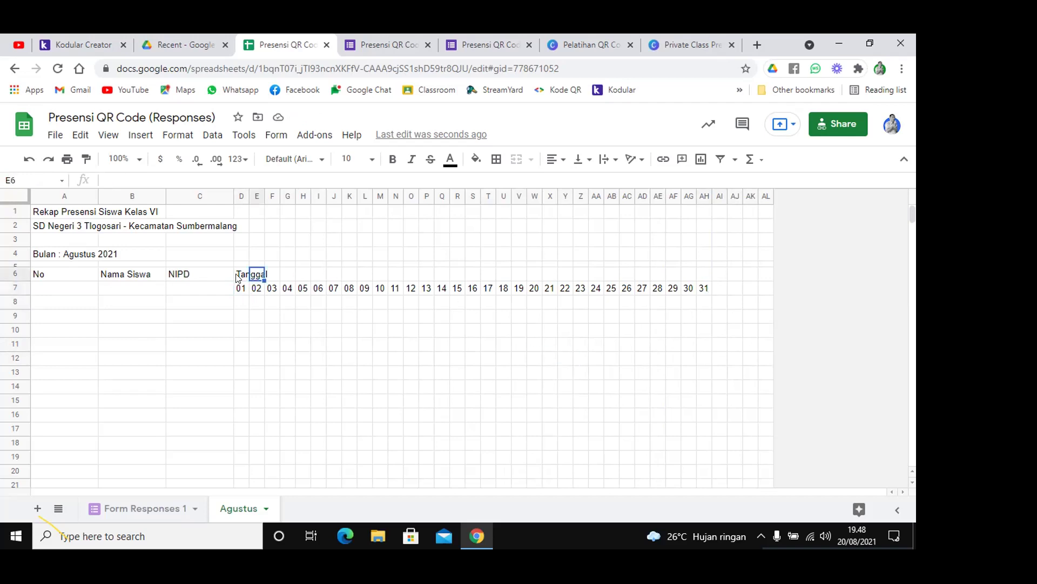
click(239, 278)
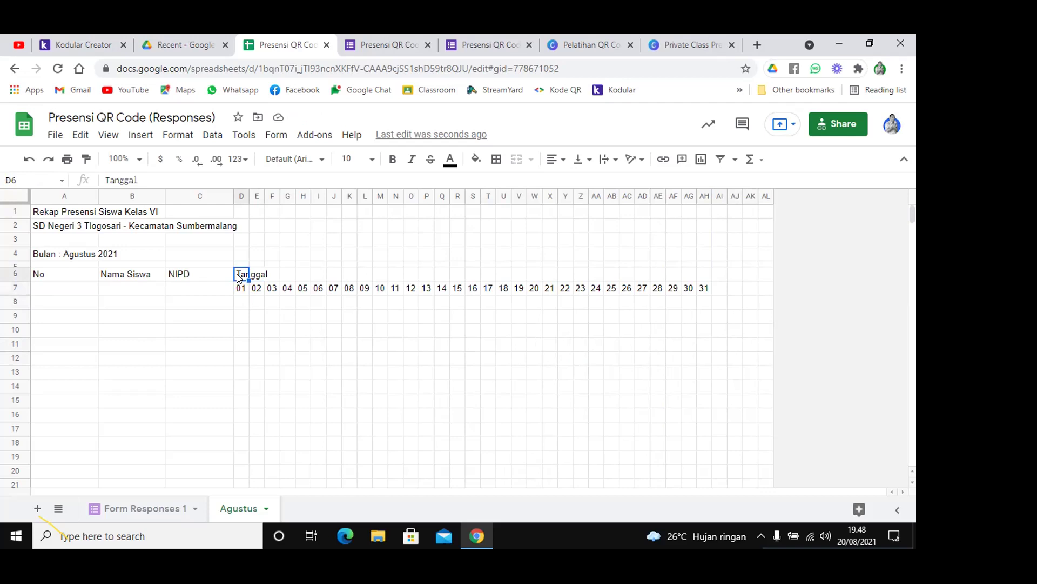
key(shift+Right)
key(shift+Right)
key(shift+Right)
key(shift+Right)
key(shift+Right)
key(shift+Right)
key(shift+Right)
key(shift+Right)
key(shift+Right)
key(shift+Right)
key(shift+Right)
key(shift+Right)
key(shift+Right)
key(shift+Right)
key(shift+Right)
key(shift+Right)
key(shift+Right)
key(shift+Right)
key(shift+Right)
key(shift+Right)
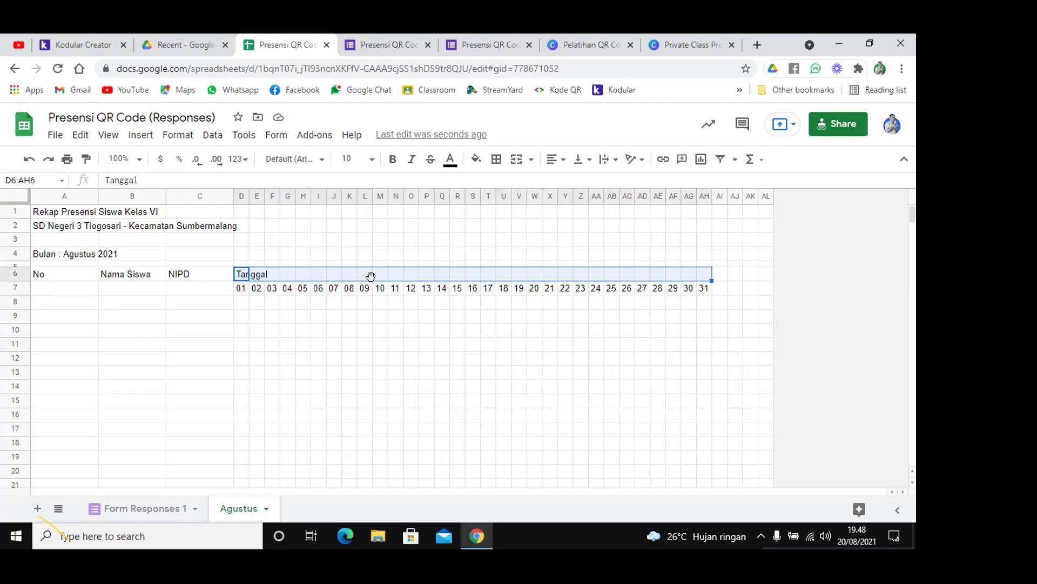
click(513, 160)
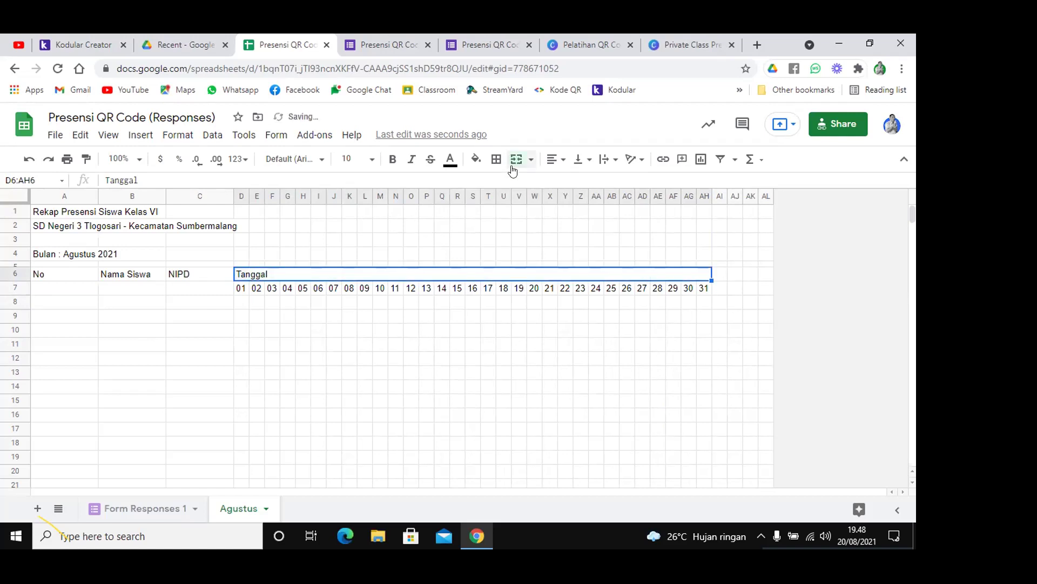
click(555, 159)
click(570, 184)
click(471, 372)
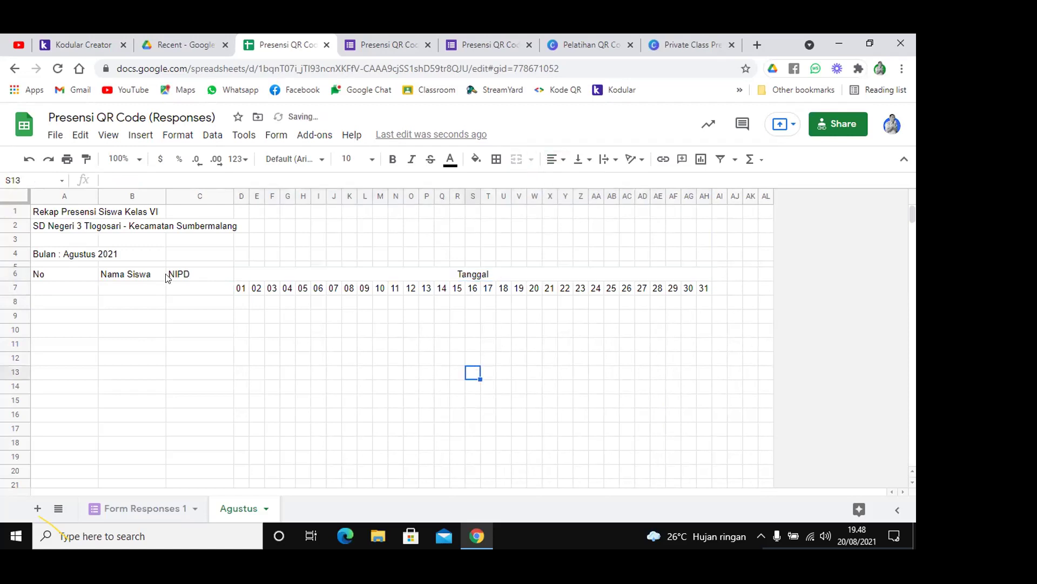
Step: Merge A6:A7, B6:B7 and C6:C7 for No, Nama Siswa and NIPD, then select the whole sheet
click(76, 280)
key(shift+Down)
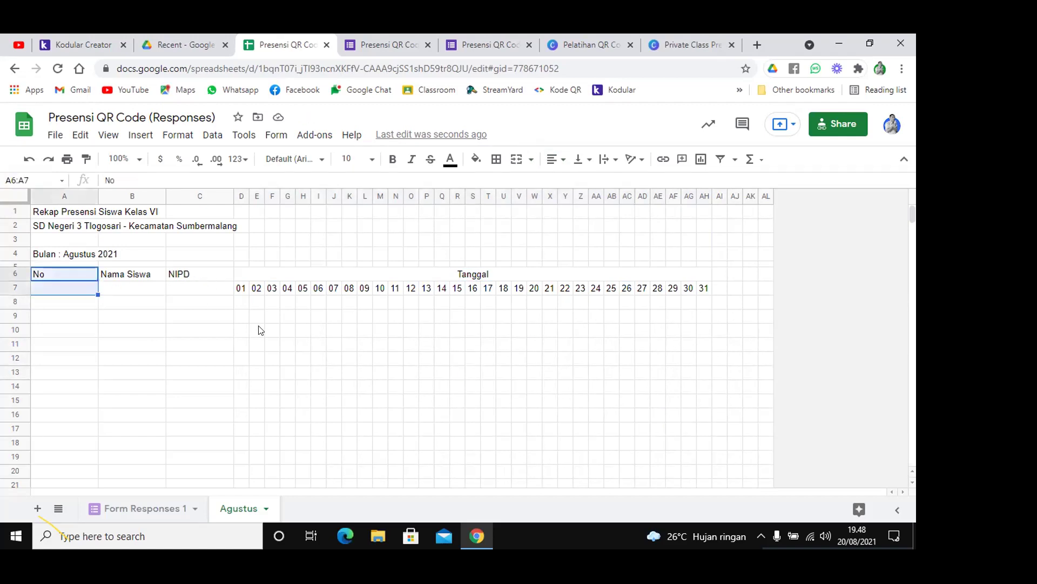
click(515, 160)
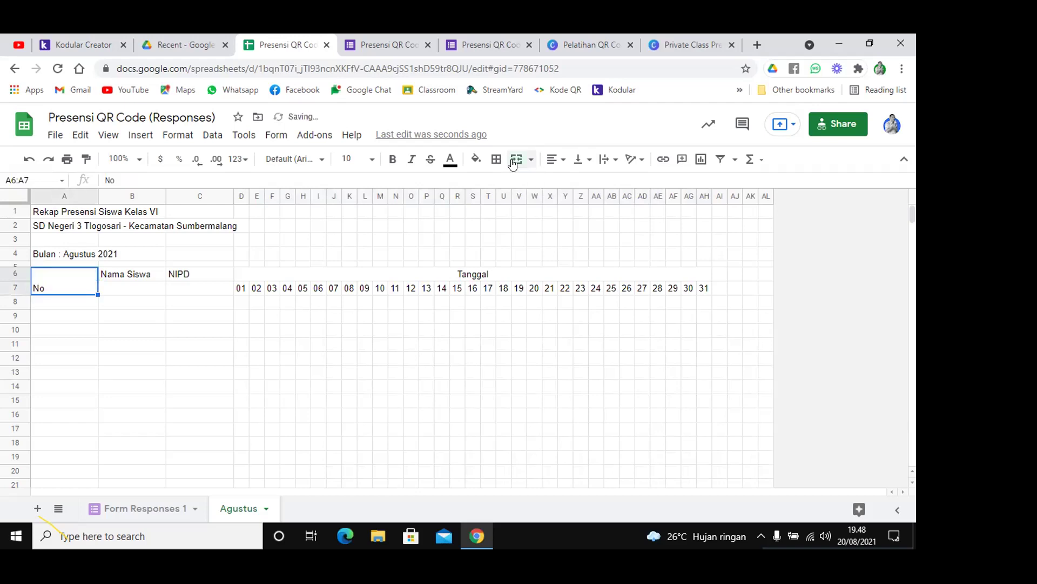
click(160, 275)
key(shift+Down)
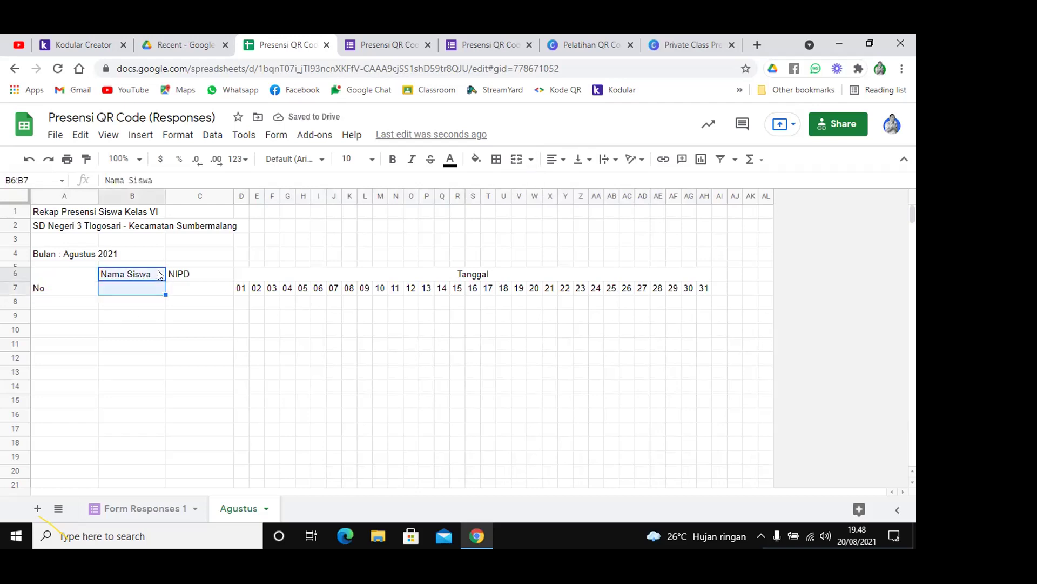
click(512, 163)
click(199, 274)
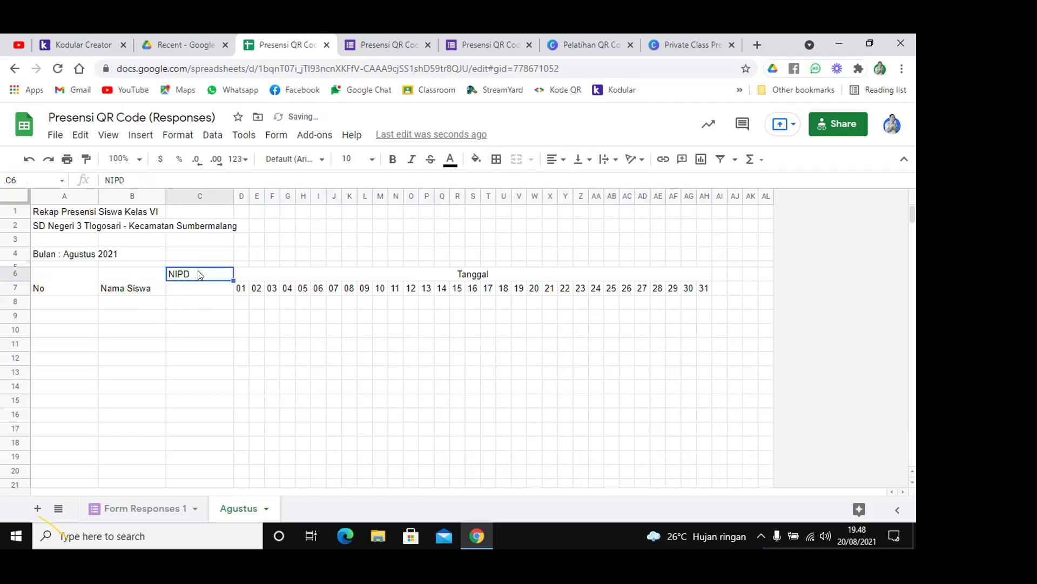
key(shift+Down)
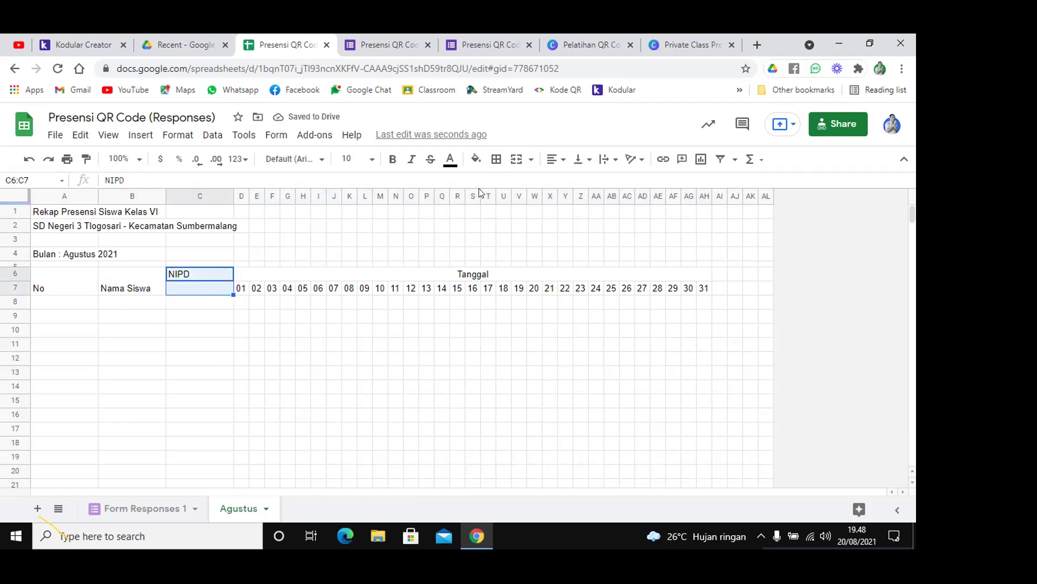
click(516, 160)
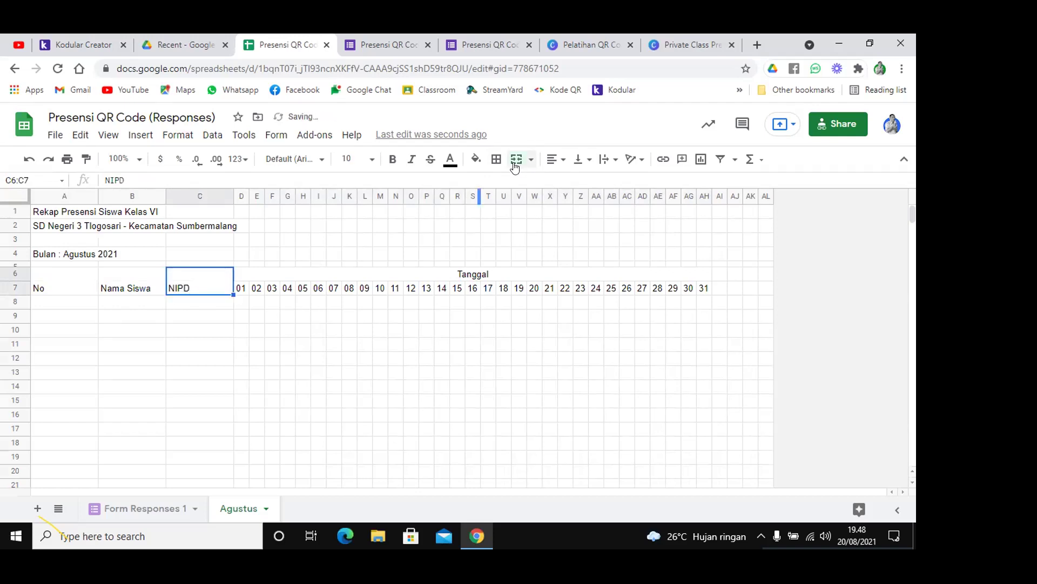
click(377, 321)
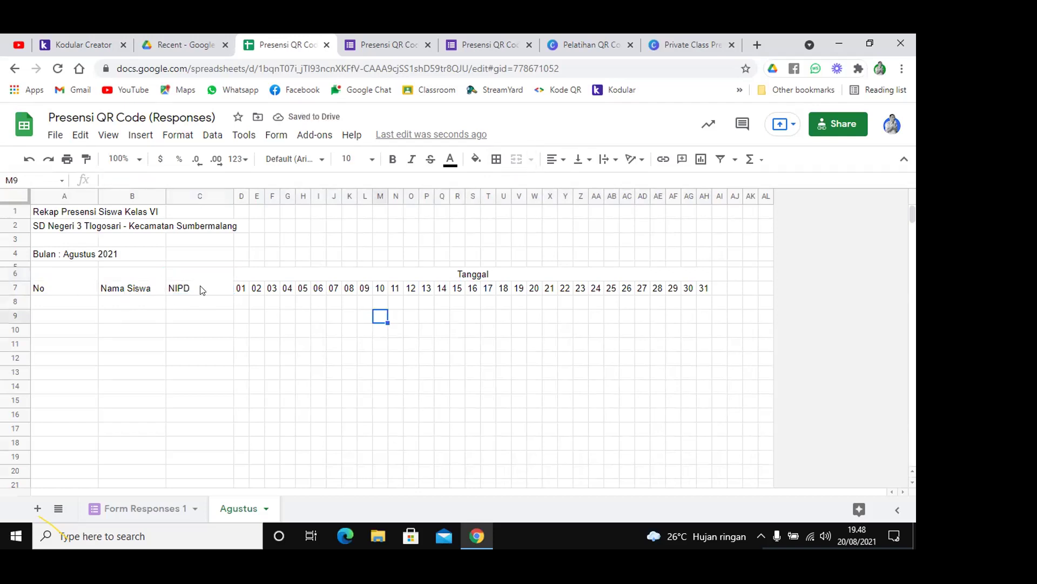
click(206, 320)
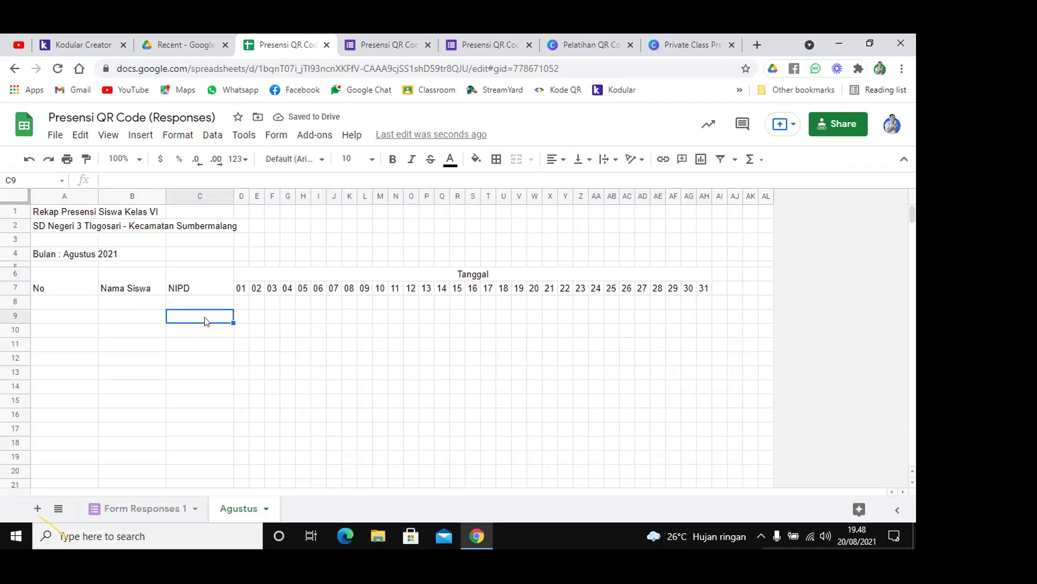
key(ctrl+a)
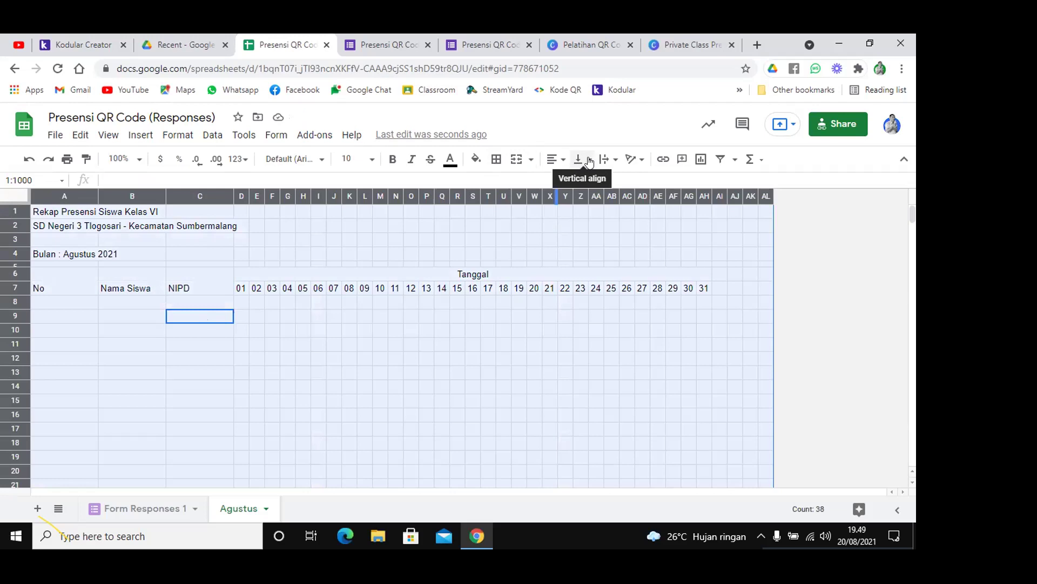
Step: Centre all sheet content vertically and the No, Nama Siswa, NIPD headers horizontally
click(584, 159)
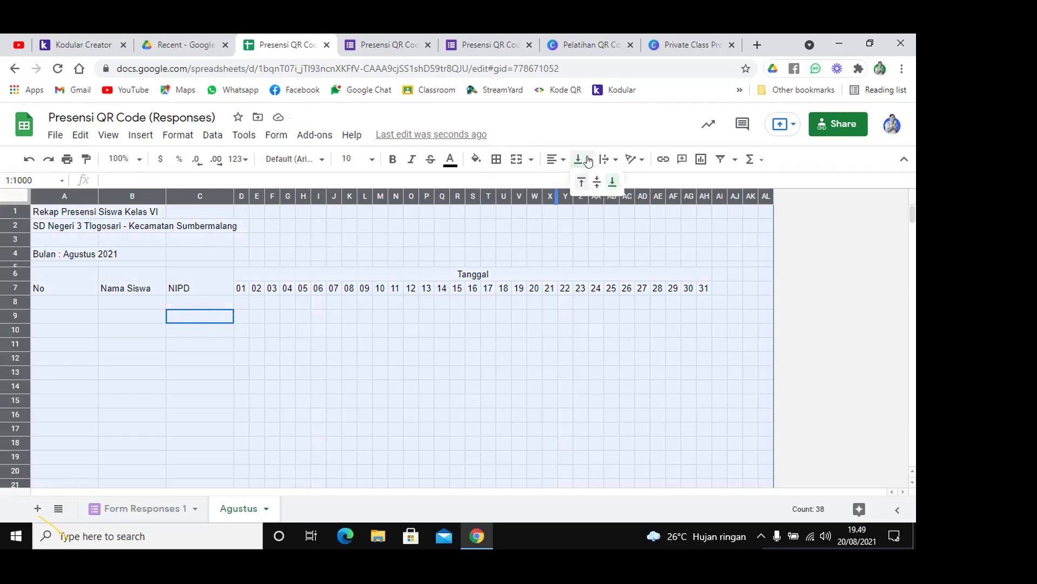
click(596, 183)
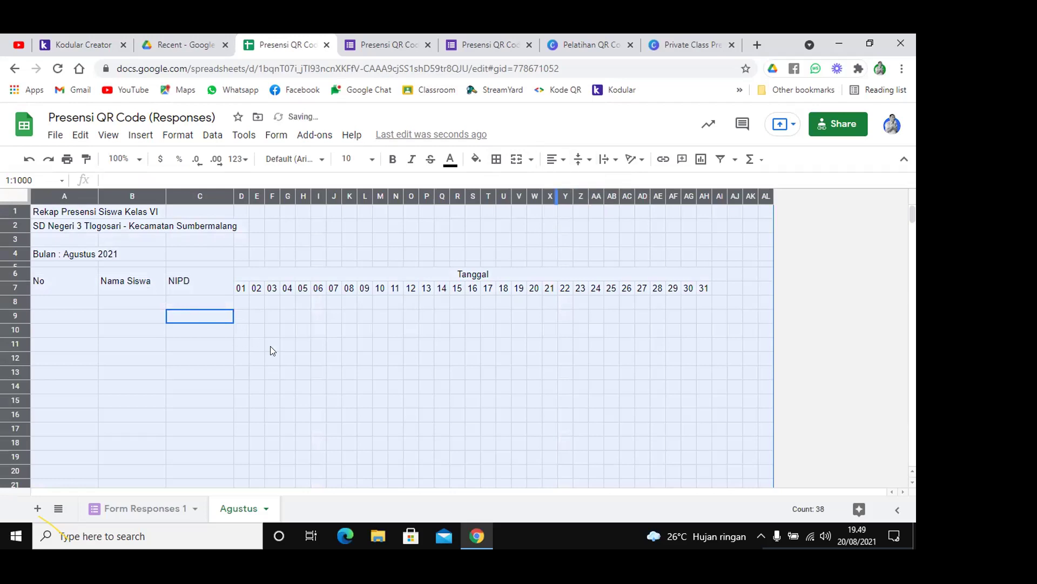
click(272, 350)
click(47, 281)
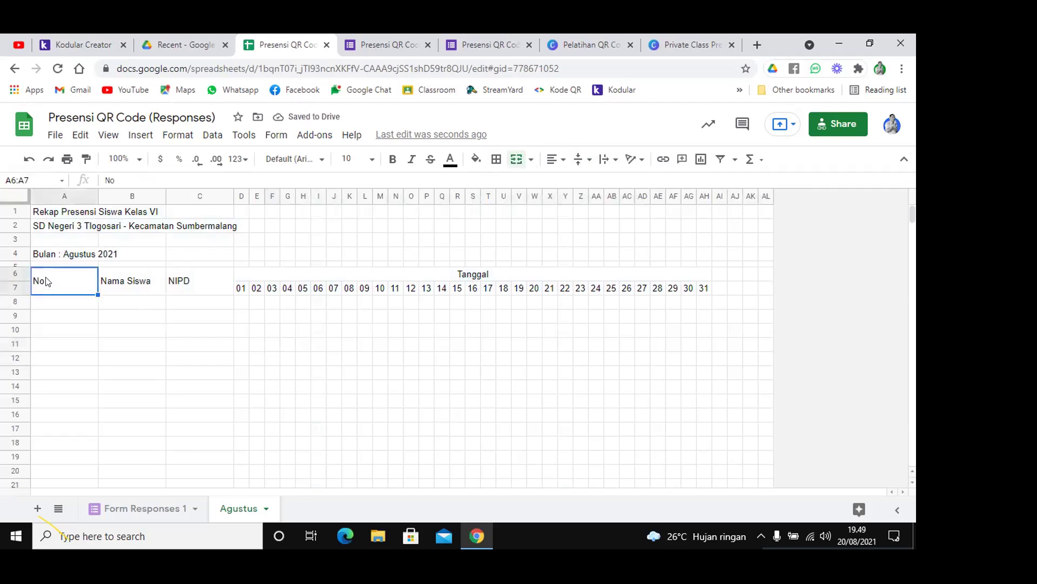
key(shift+Right)
key(shift+Right)
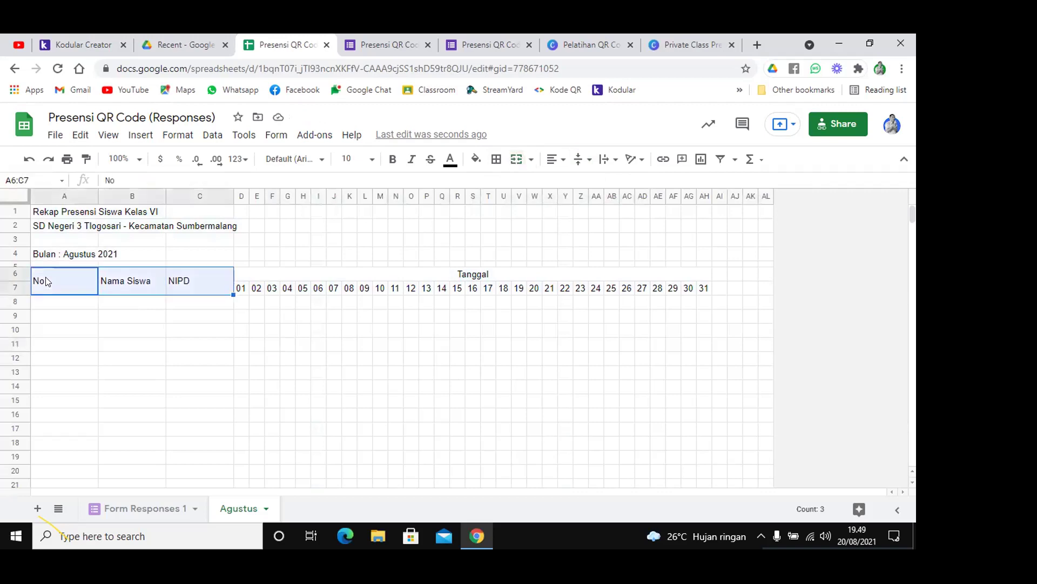
click(552, 159)
click(571, 185)
click(394, 363)
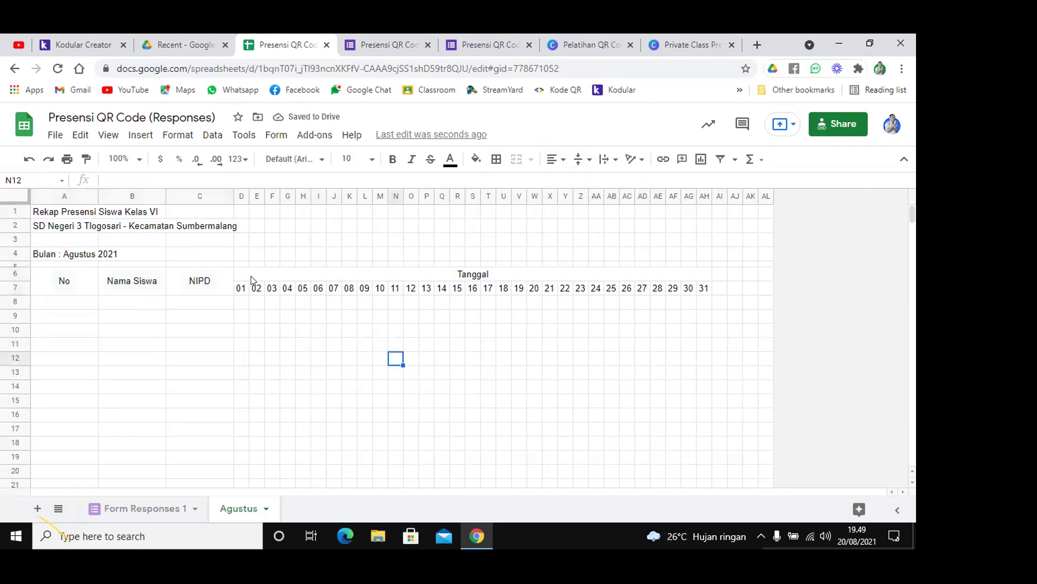
Step: Narrow column A, widen the Nama Siswa column and narrow the NIPD column
drag(86, 194, 50, 210)
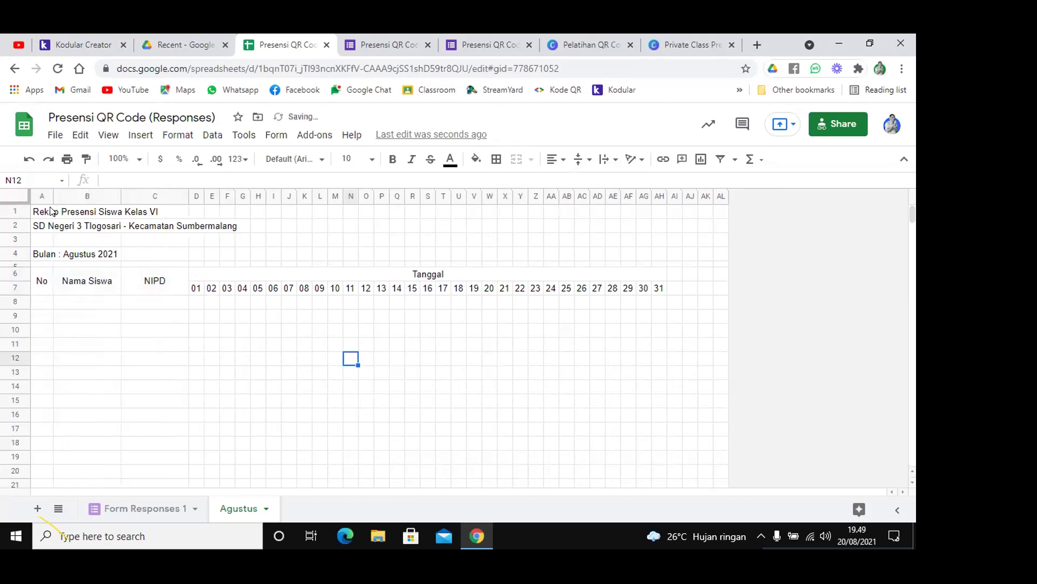
drag(117, 194, 157, 195)
click(255, 334)
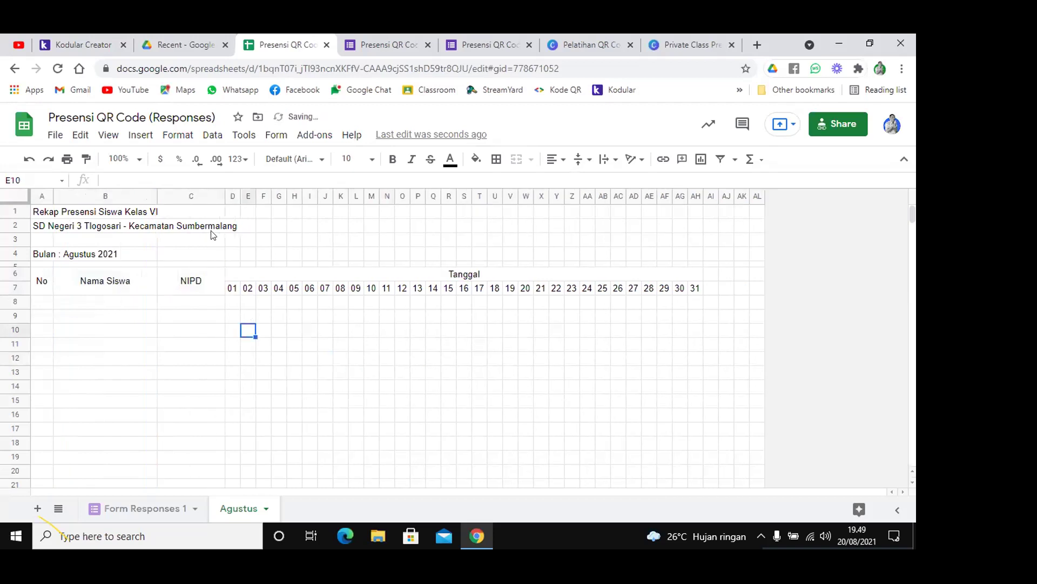
drag(215, 189, 208, 188)
click(311, 359)
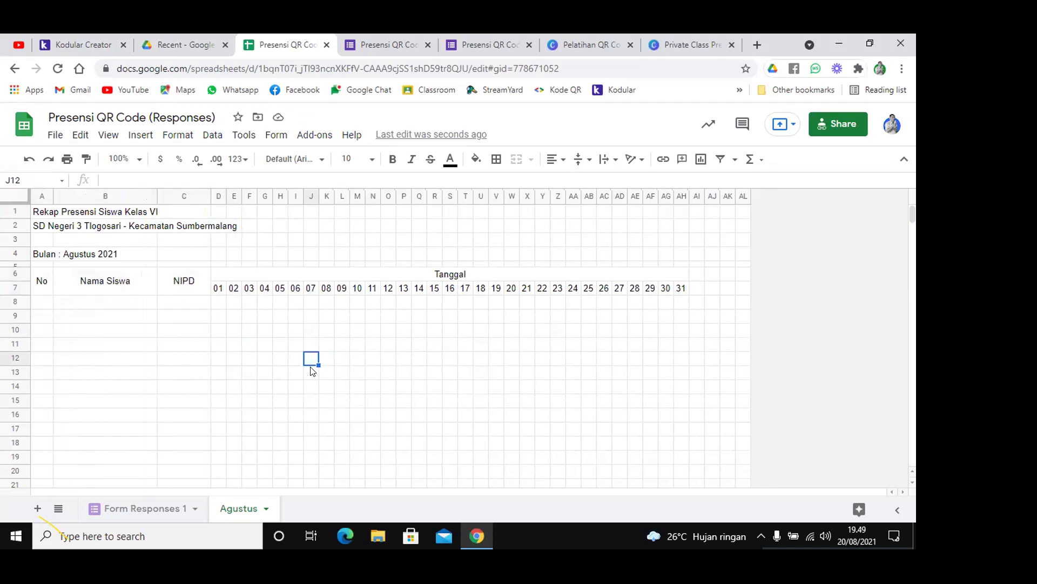
Step: Check the student rows under Nama Siswa, then go to the Recent - Google Drive tab
scroll(99, 361, down, 1)
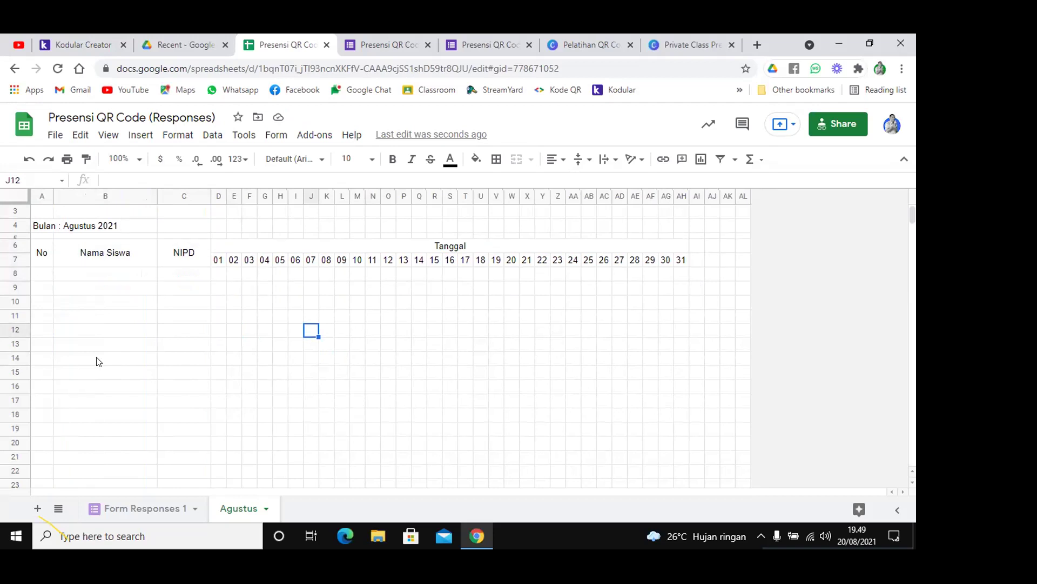
scroll(99, 361, up, 1)
click(125, 304)
click(129, 349)
click(128, 373)
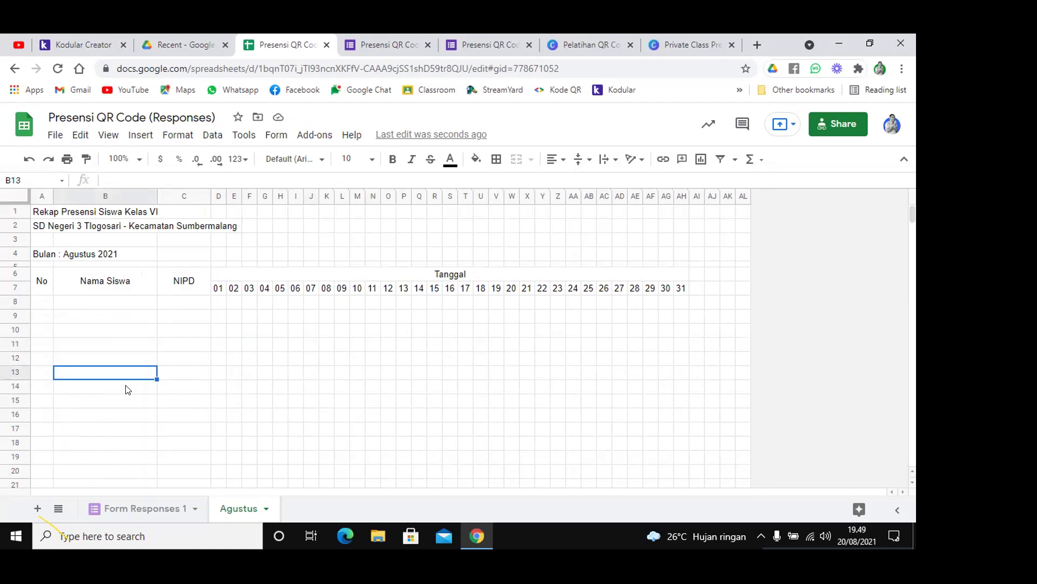
click(186, 44)
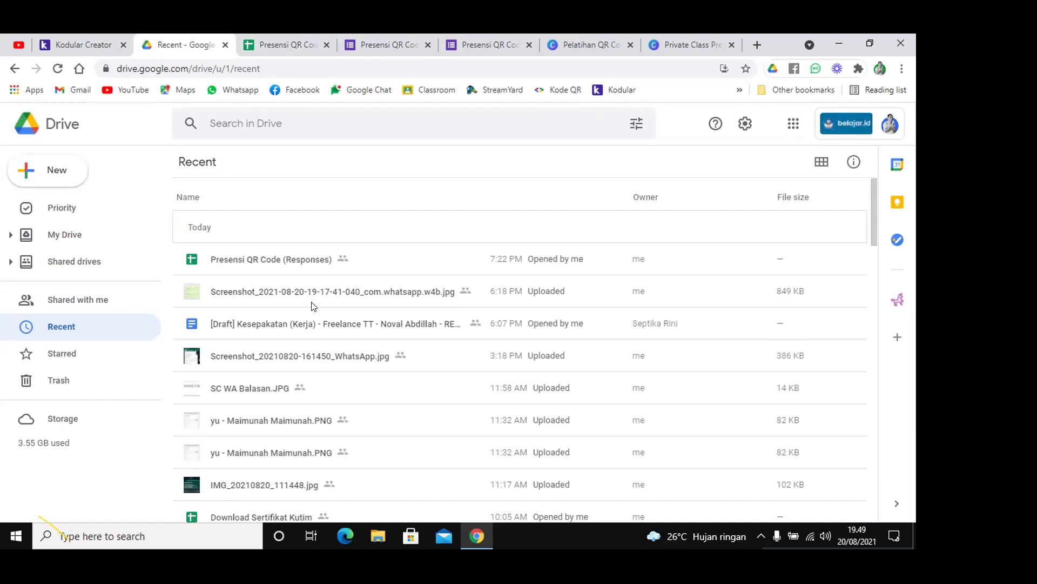
Step: Scroll the Drive Recent list and open File Explorer at Quick access with Win+E
scroll(312, 306, down, 3)
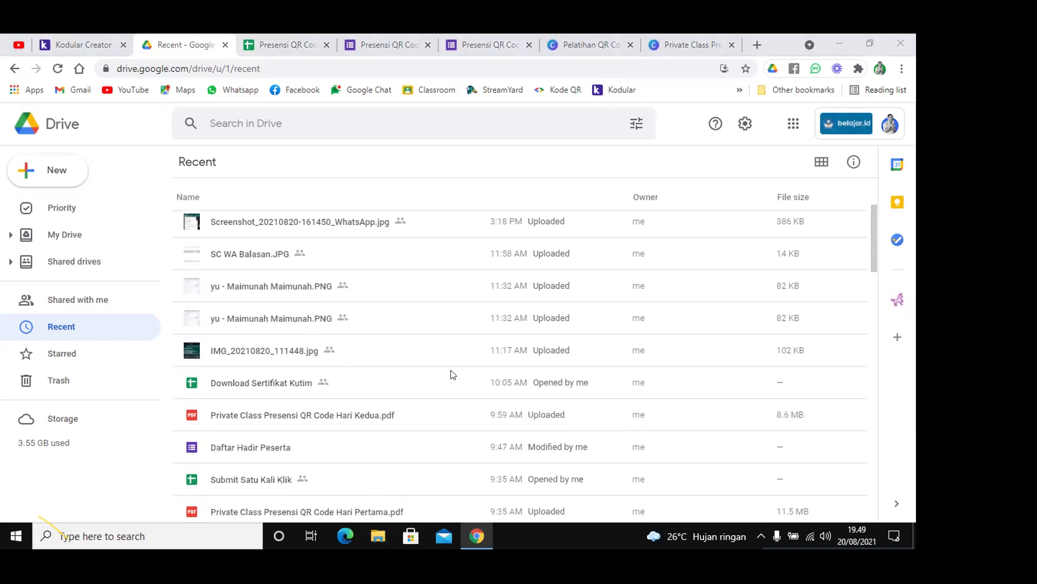
key(super+e)
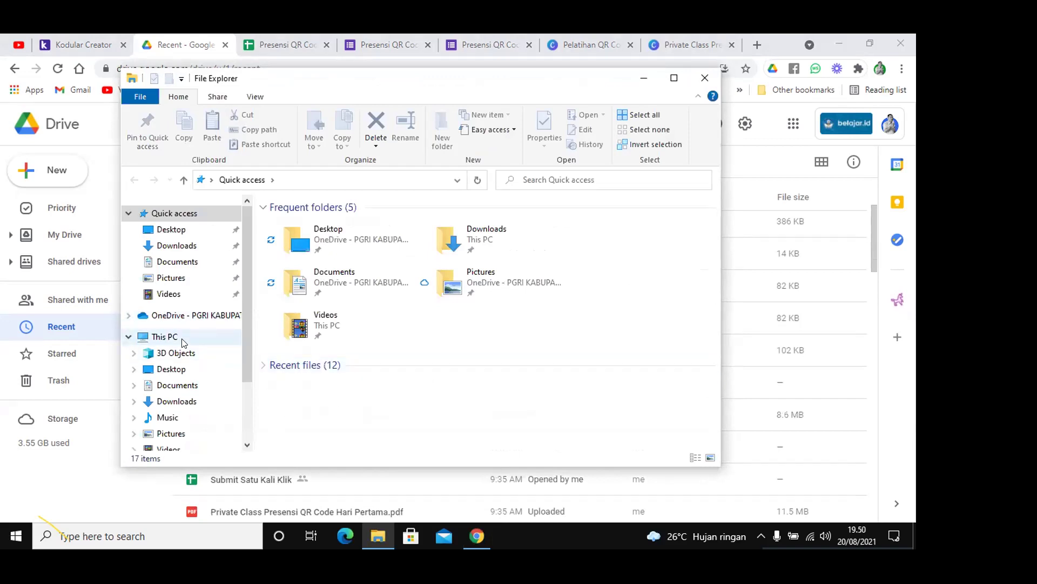
Step: Open the NILAI RAPORT KELAS VI SM 2 workbook from Local Disk (E:) > KELAS 6
click(164, 337)
scroll(528, 359, down, 1)
double_click(402, 437)
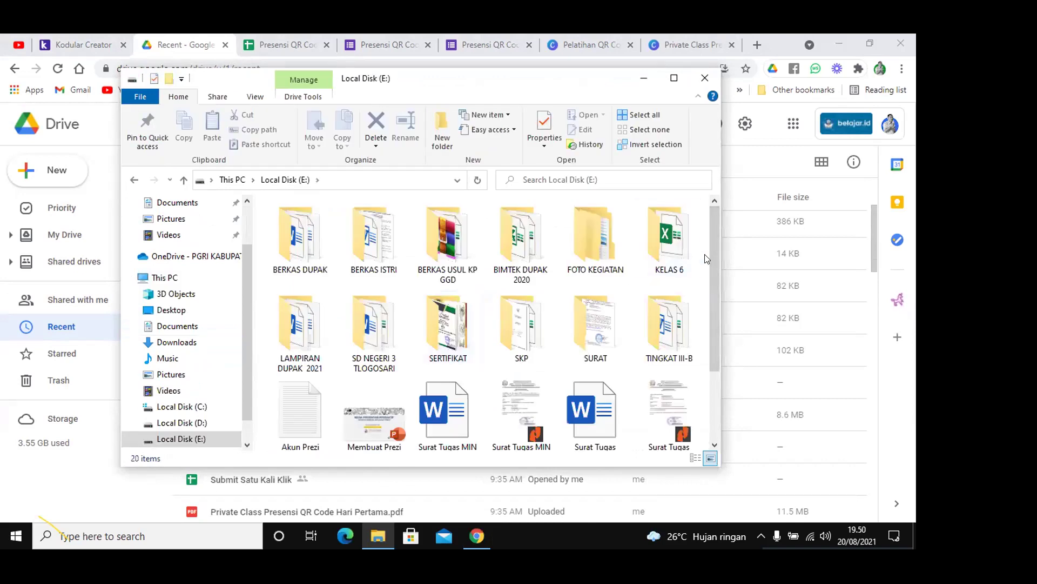
double_click(676, 242)
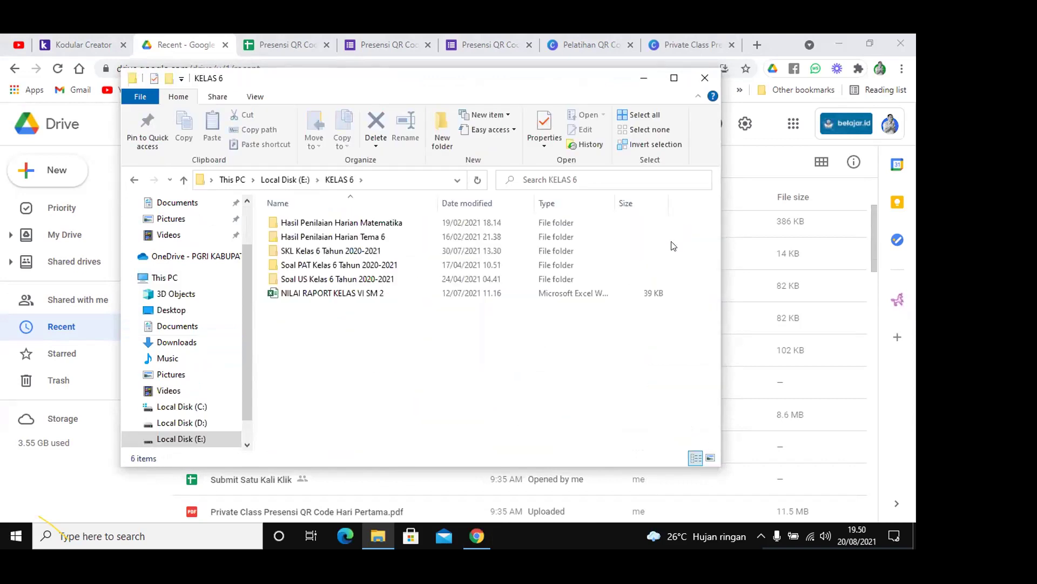
double_click(400, 292)
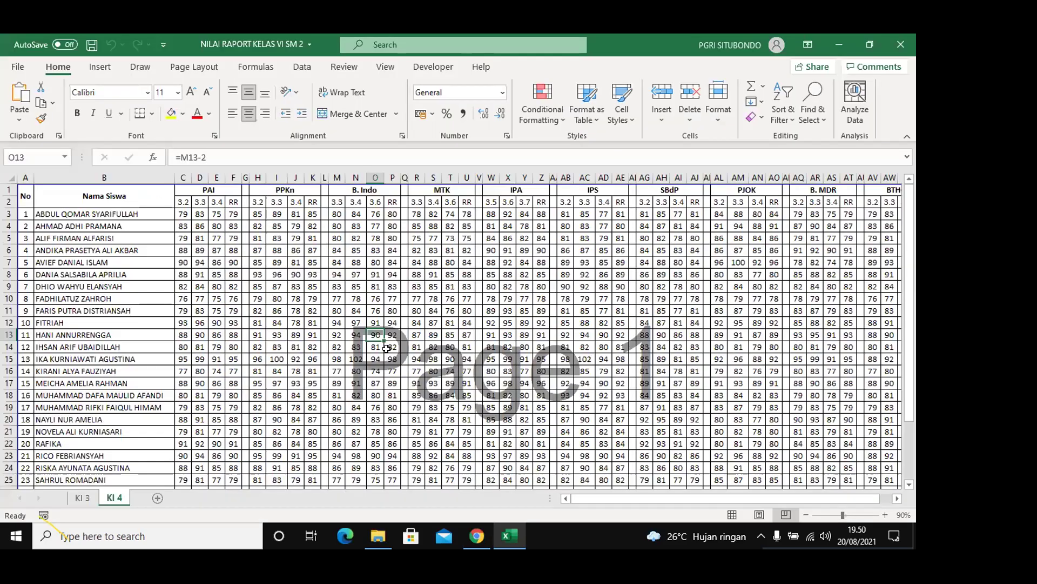
Step: Copy the student names in B3:B31 of the KI 4 sheet and switch back to Chrome
click(149, 211)
drag(149, 211, 162, 484)
scroll(149, 210, down, 1)
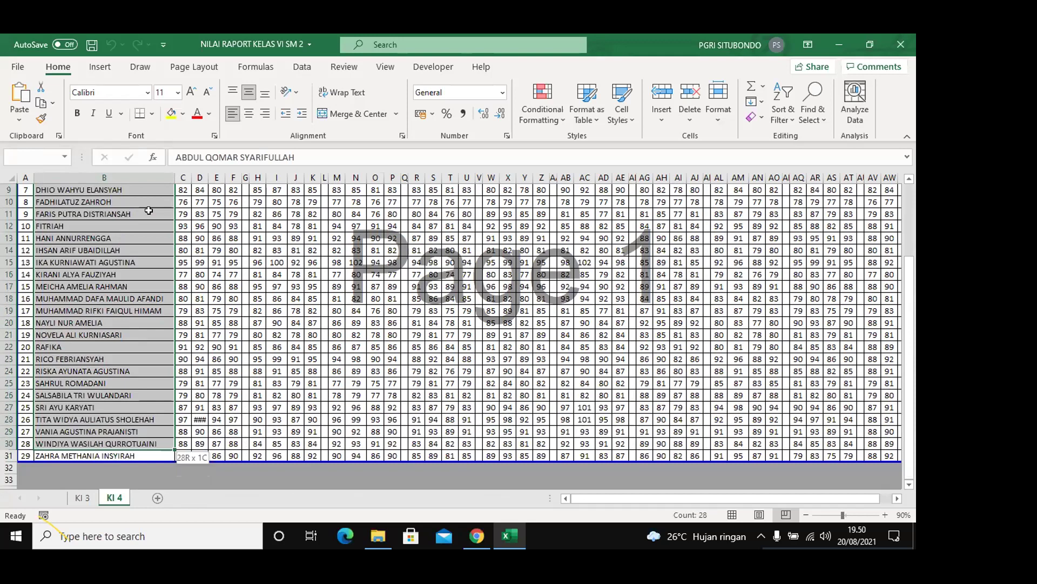
drag(148, 210, 151, 455)
right_click(154, 211)
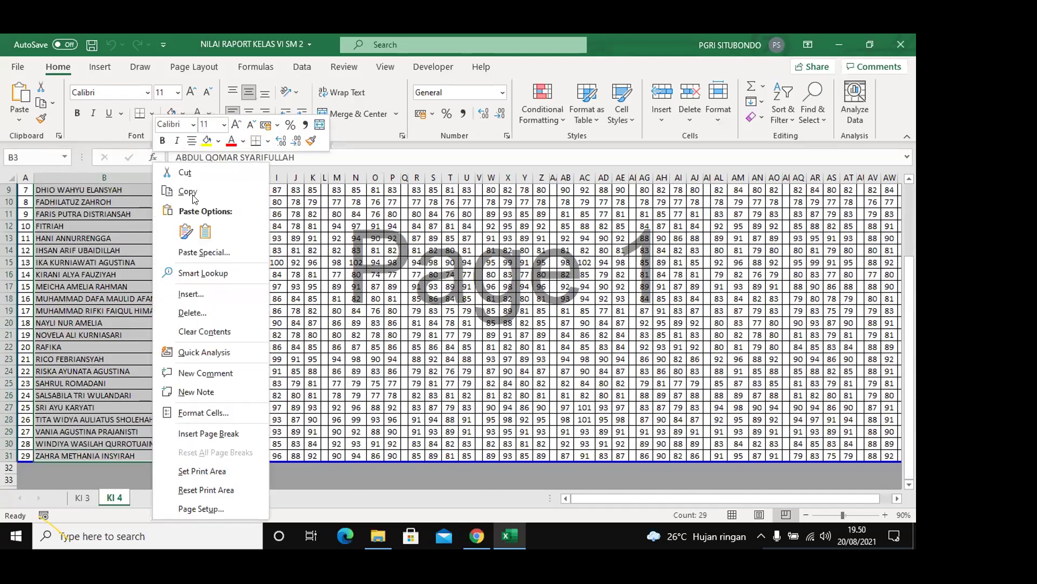
key(ctrl+c)
scroll(368, 367, up, 3)
click(476, 536)
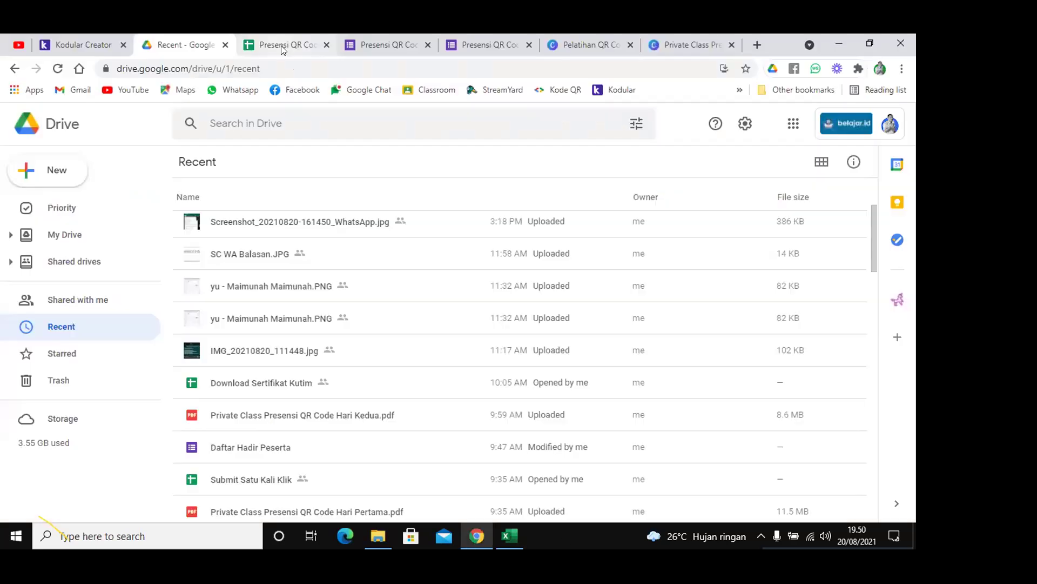
Step: Paste the copied student names into cell B8 of the Agustus sheet
click(281, 45)
click(103, 302)
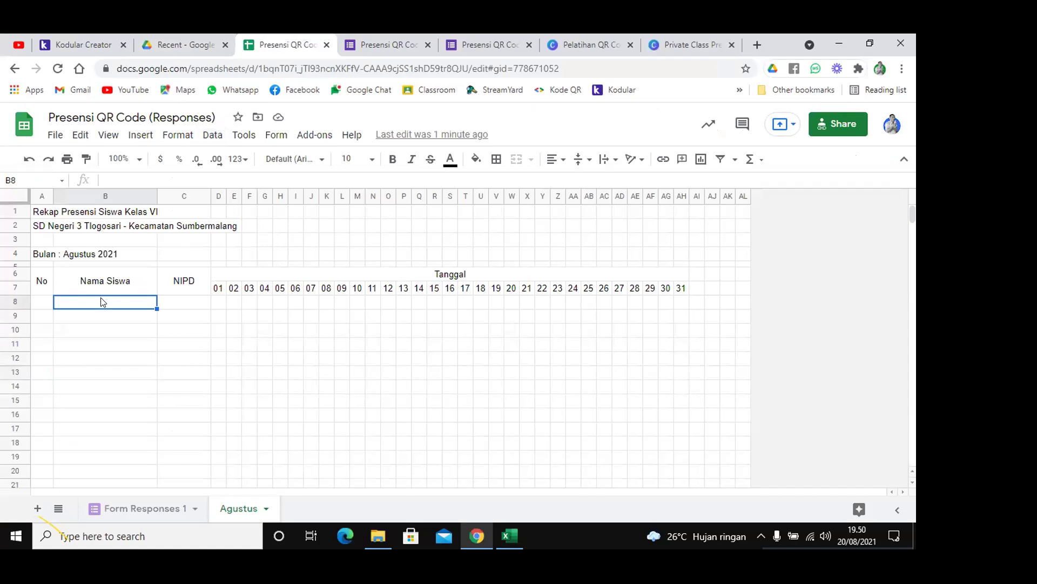
right_click(103, 301)
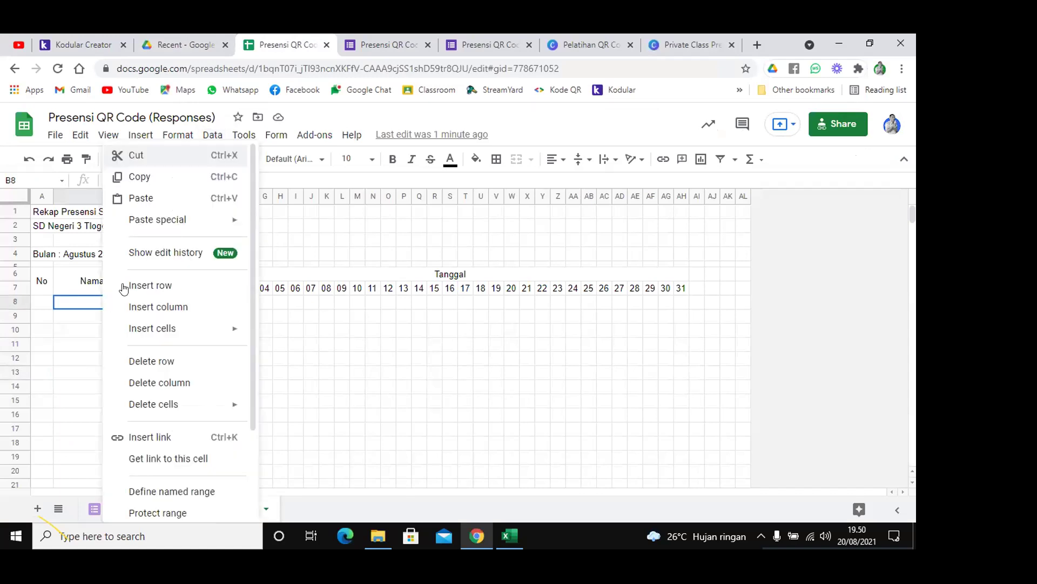
click(166, 204)
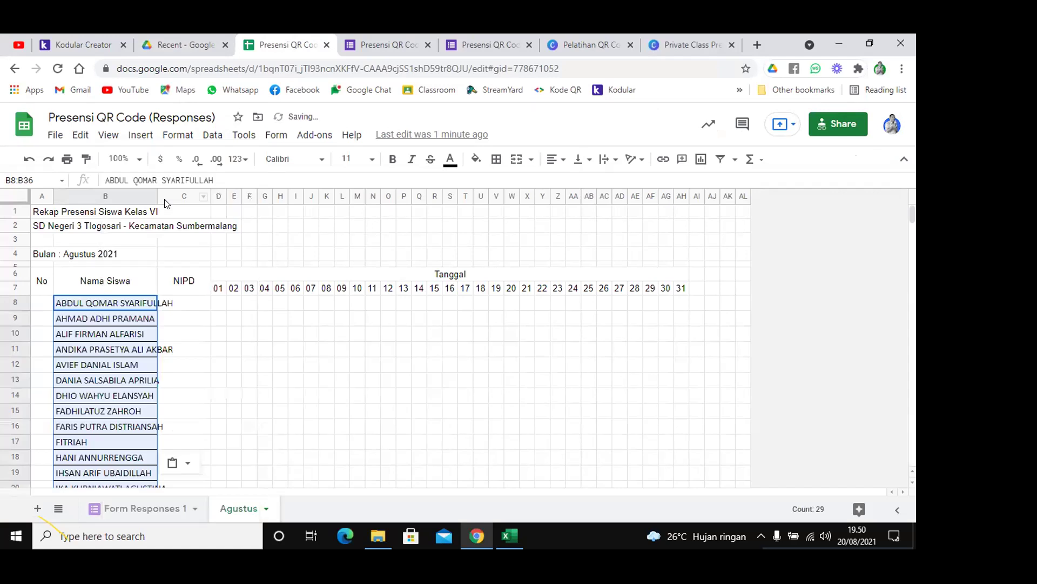
click(200, 321)
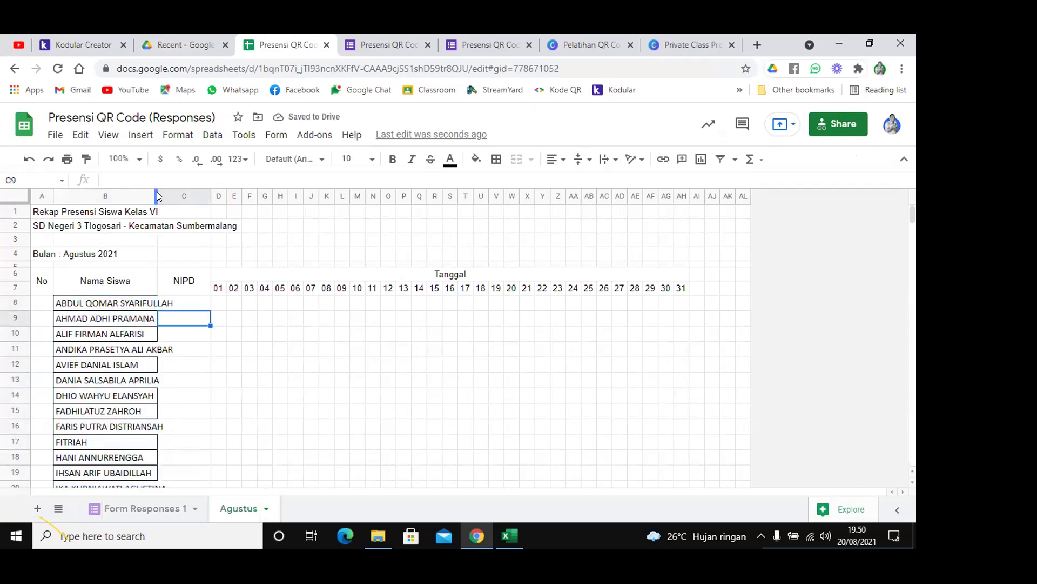
Step: Widen the Nama Siswa column so the pasted names fit, and check them
drag(153, 192, 205, 192)
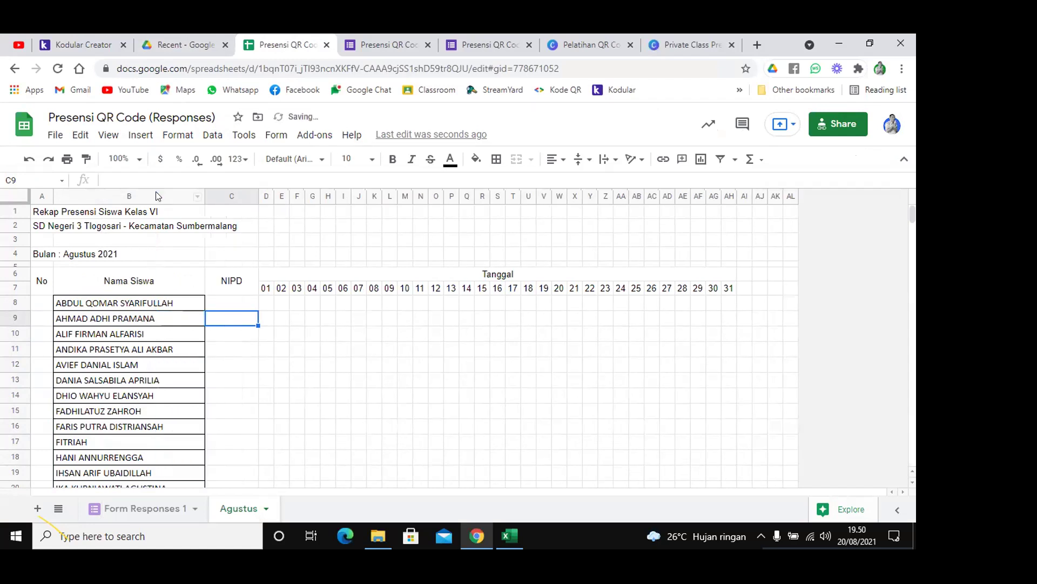
click(281, 338)
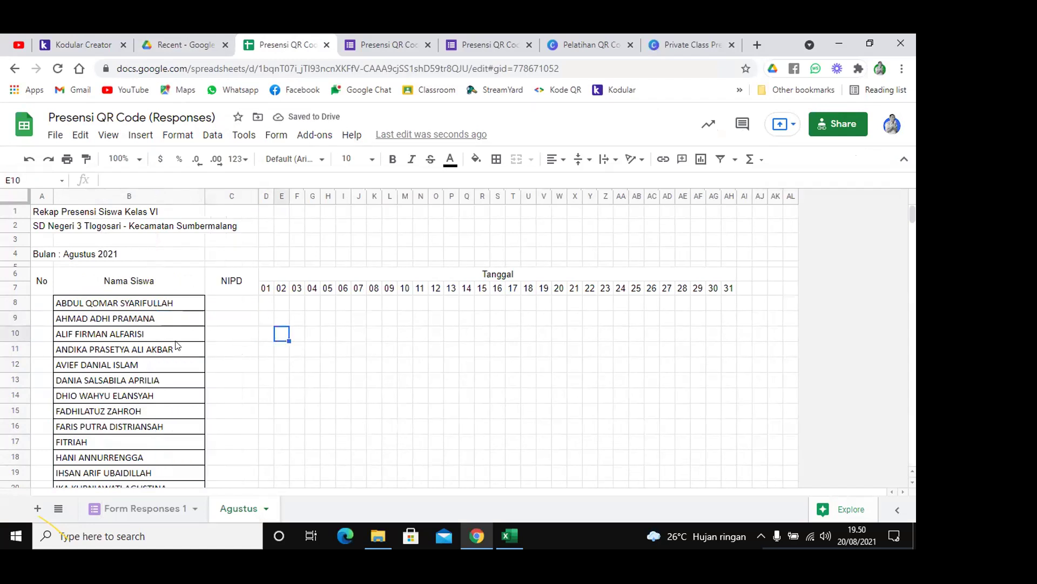
scroll(176, 346, down, 4)
scroll(176, 346, up, 4)
click(172, 335)
click(173, 365)
click(193, 397)
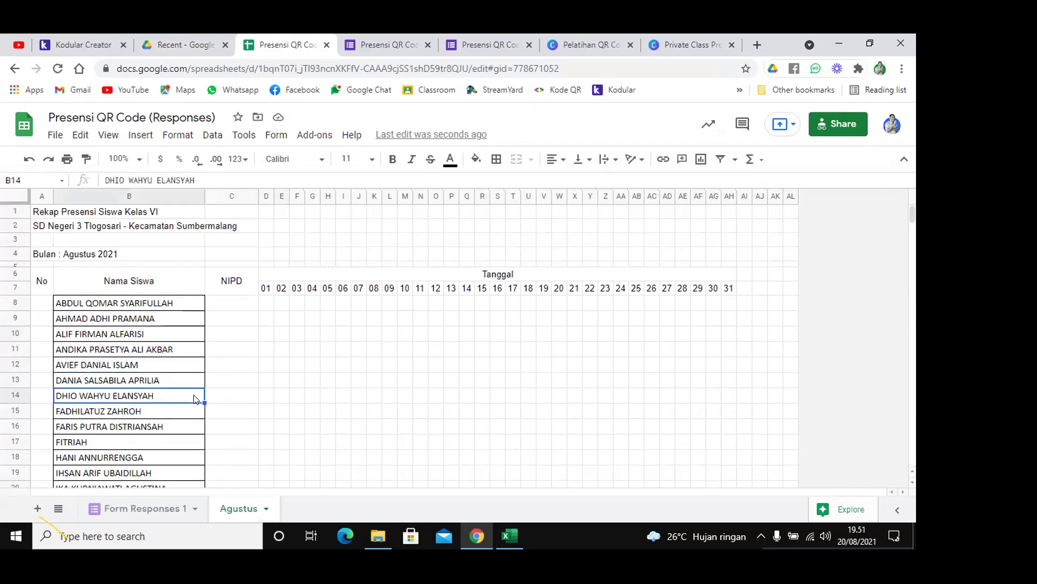
click(191, 303)
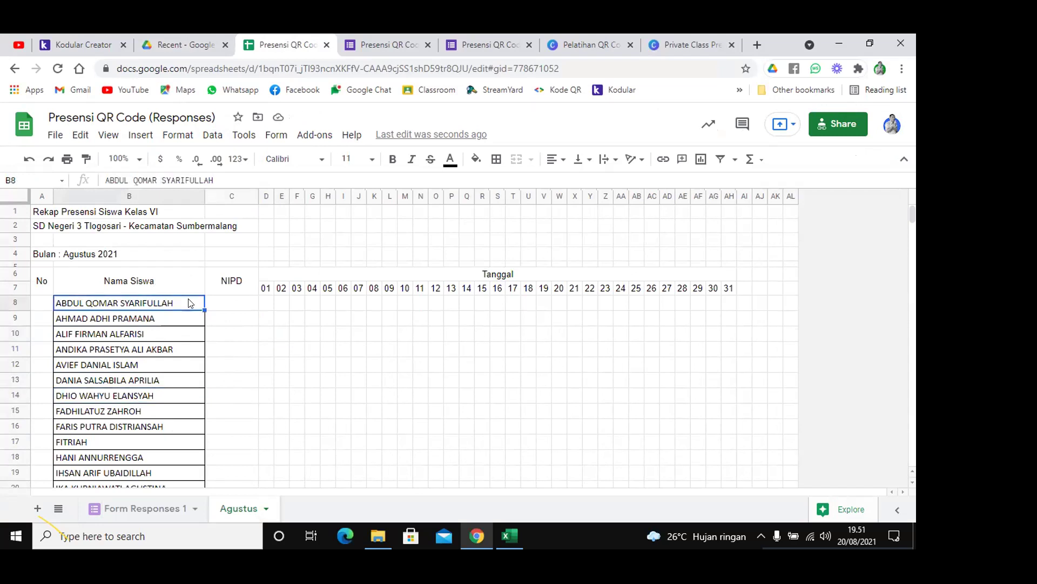
click(136, 378)
click(143, 371)
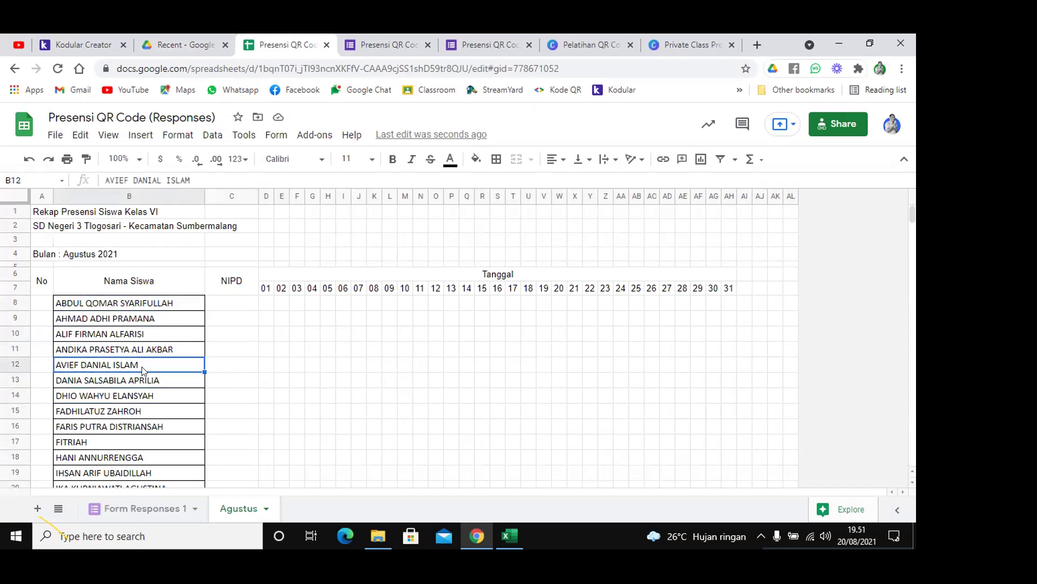
key(ctrl+a)
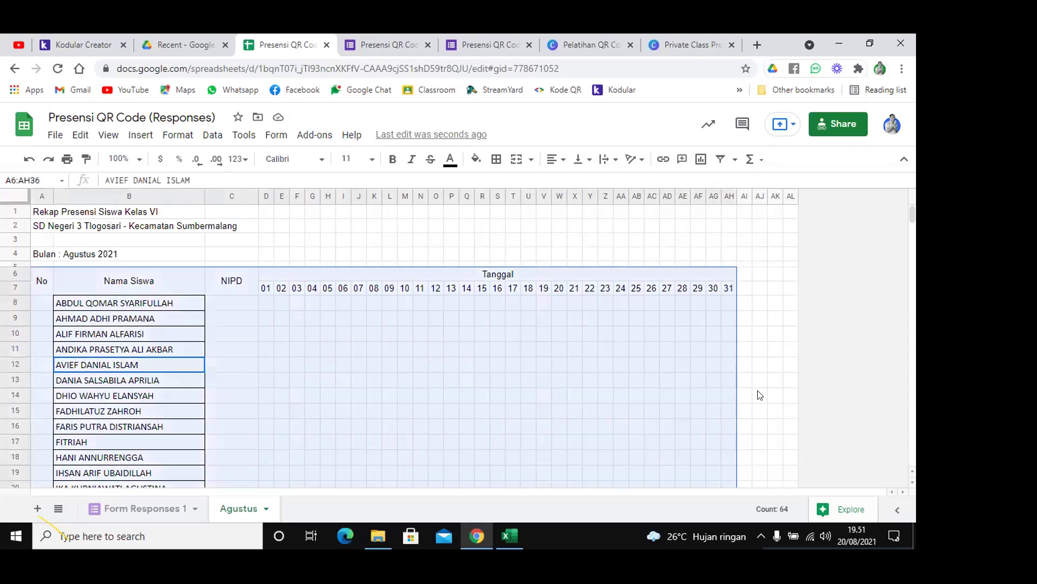
Step: Apply All borders to the attendance table A6:AH36
scroll(517, 418, down, 5)
scroll(518, 420, down, 3)
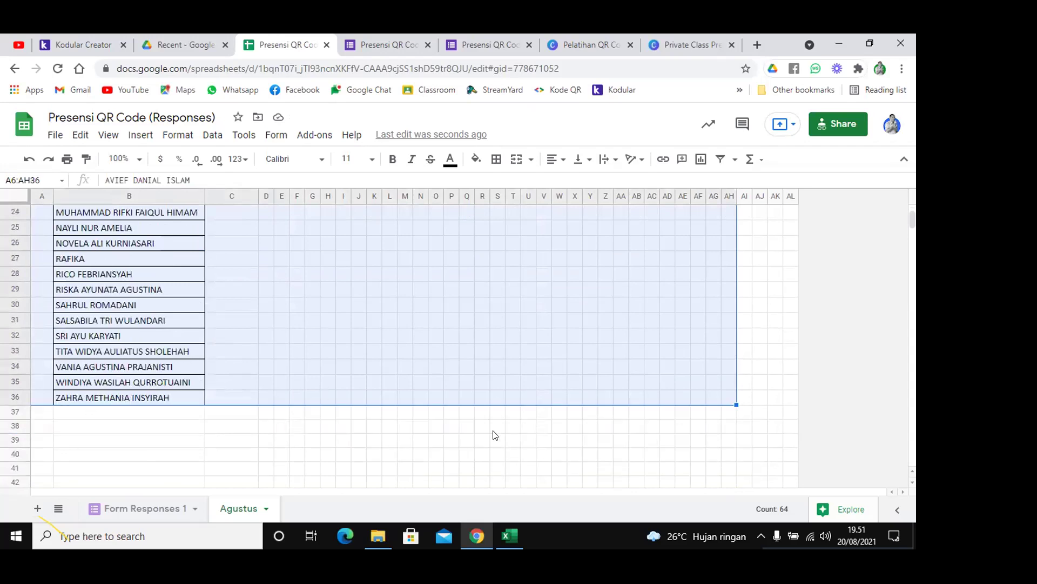
scroll(498, 403, up, 4)
scroll(498, 402, up, 4)
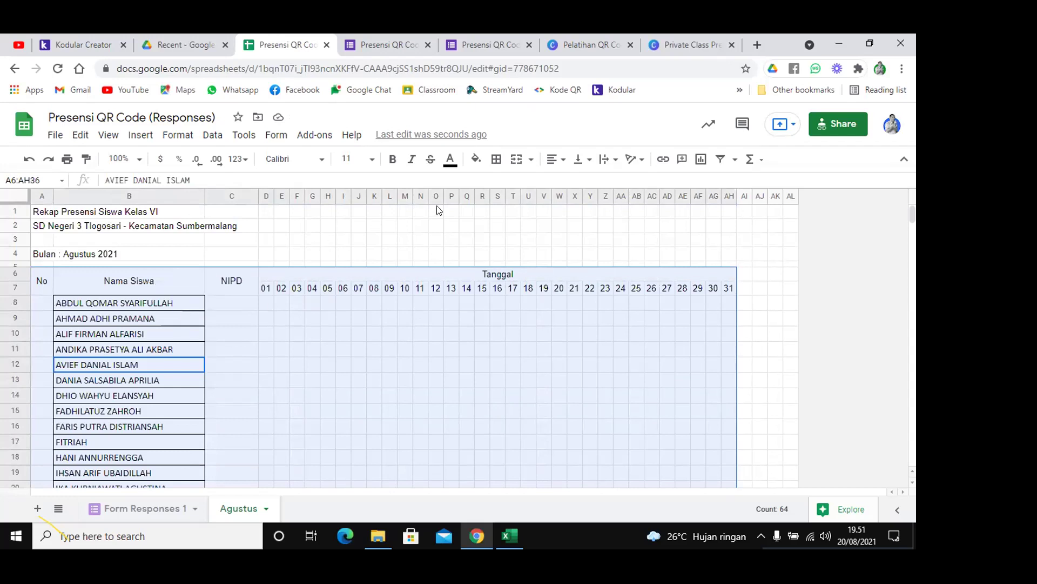
click(495, 160)
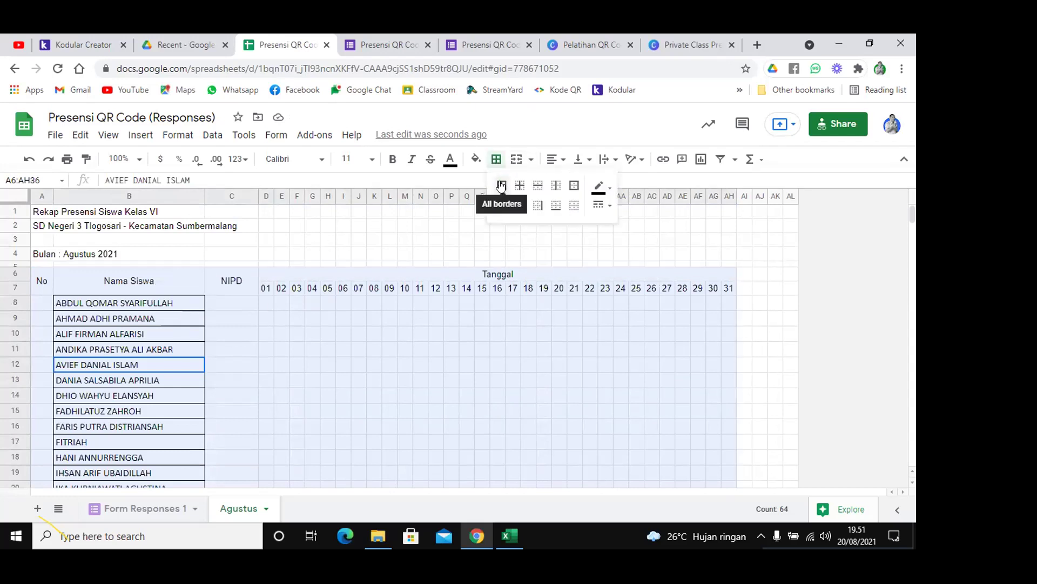
click(501, 187)
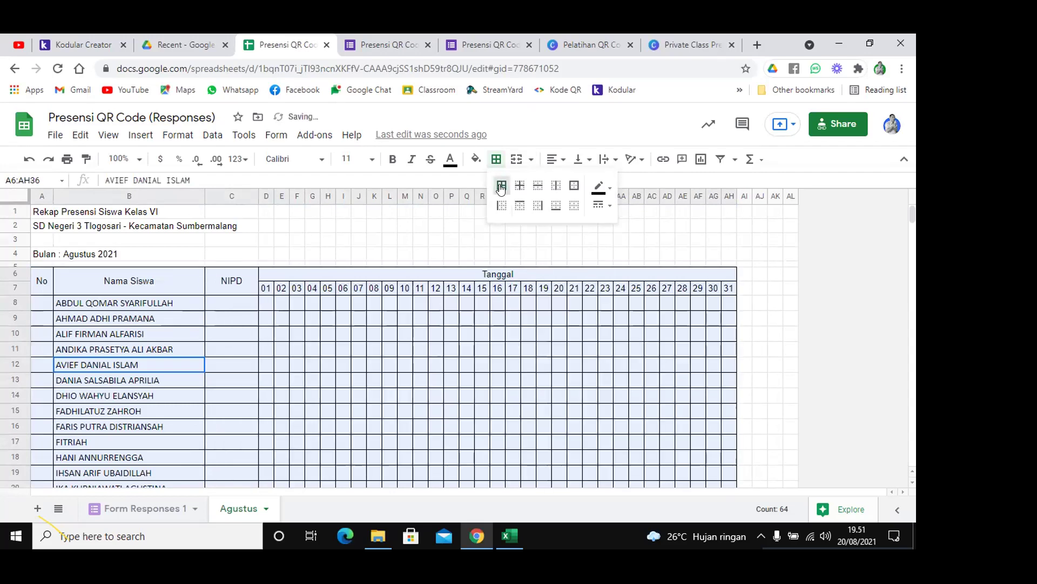
click(232, 323)
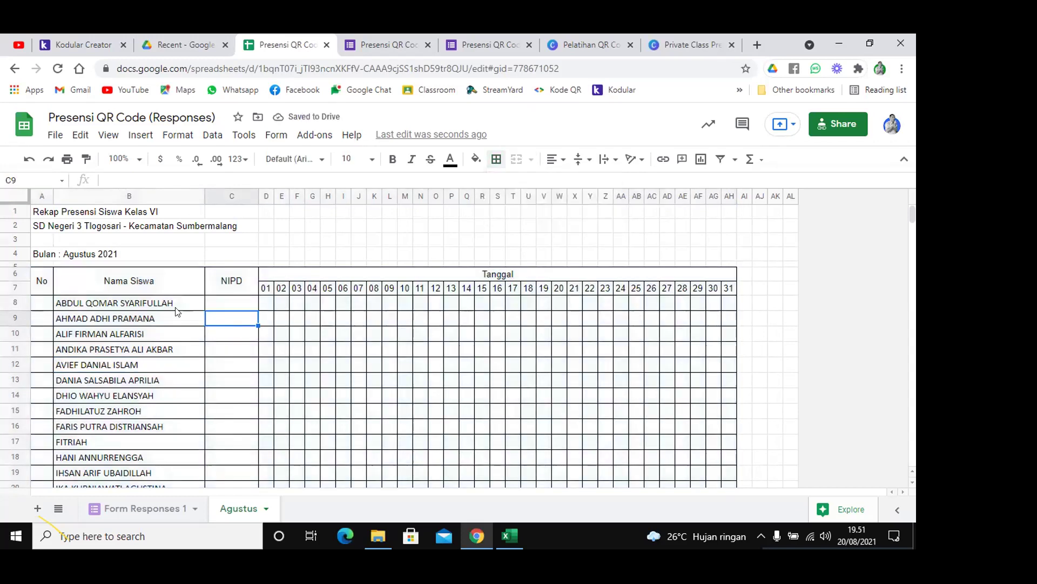
click(42, 303)
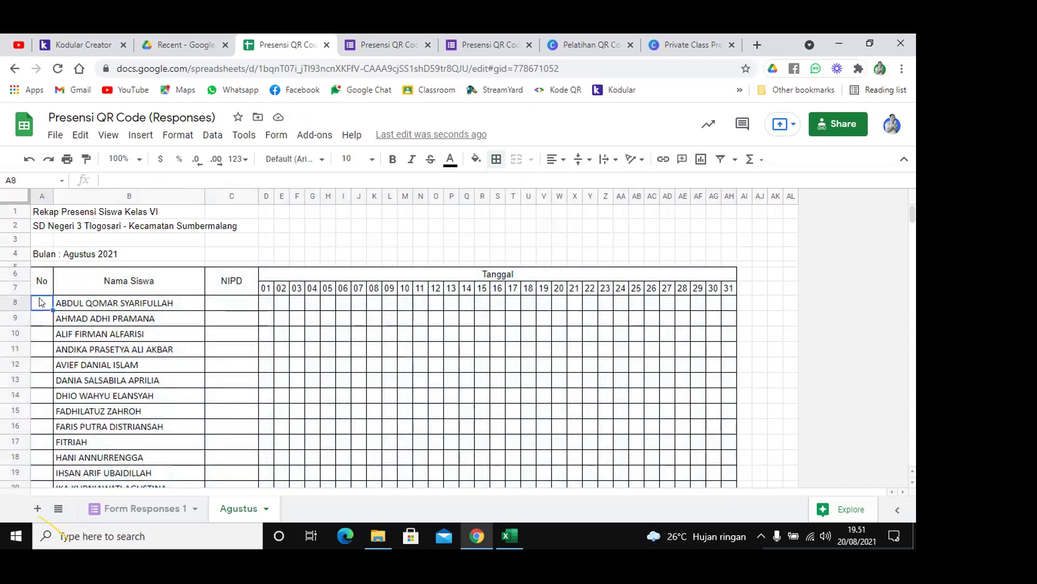
Step: Number the No column 1 to 29 by entering 1 and 2 and auto-filling the series down
text(1)
key(Return)
text(2)
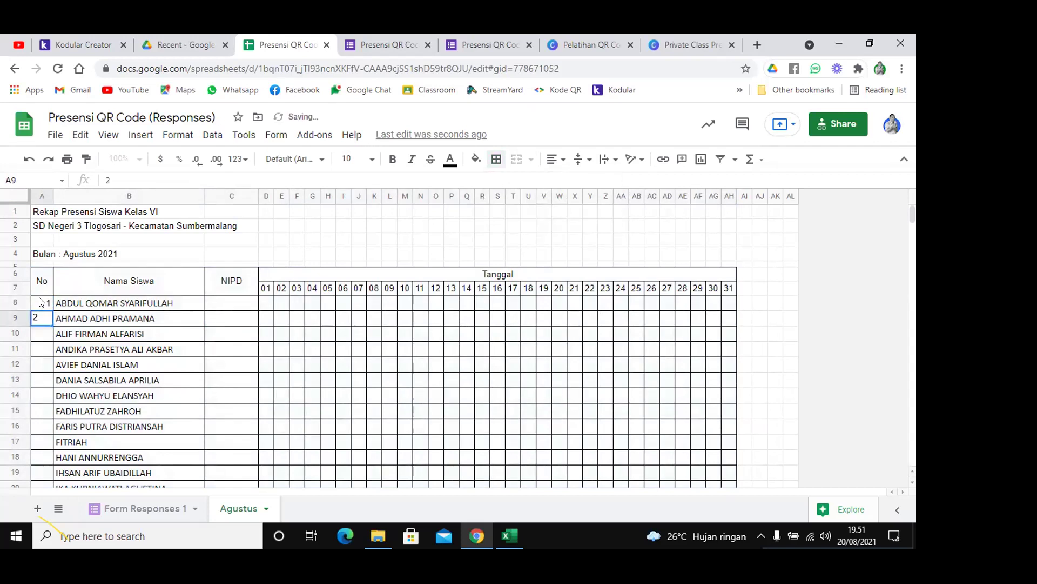
click(41, 301)
key(shift+Down)
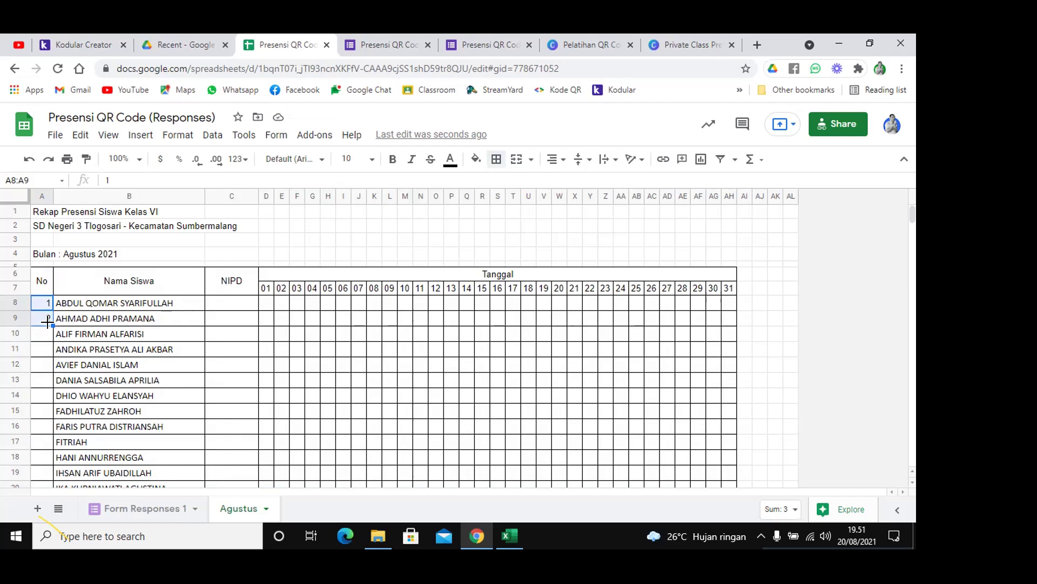
double_click(48, 323)
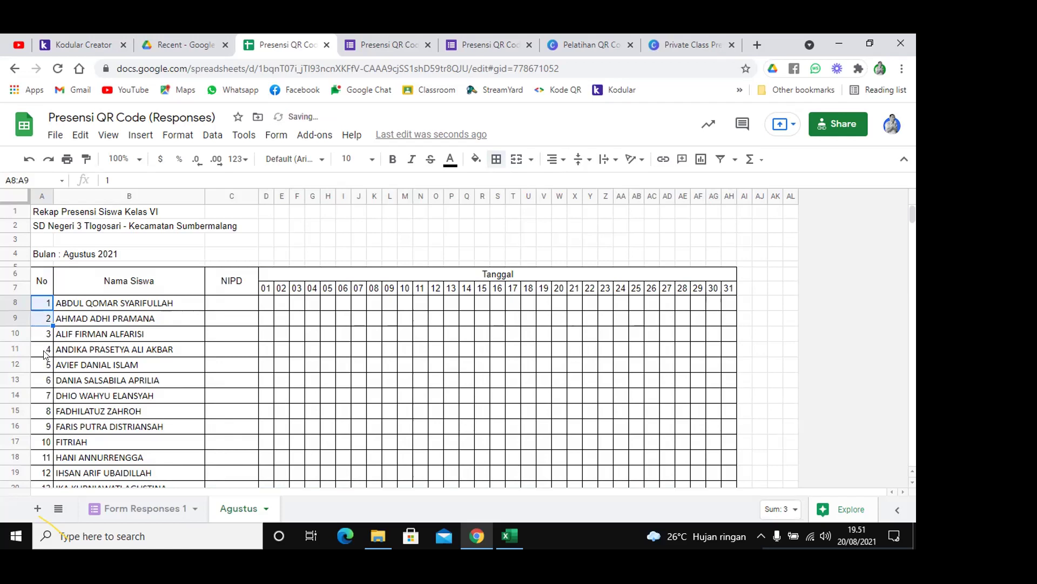
scroll(45, 354, down, 9)
scroll(46, 377, up, 9)
scroll(46, 377, down, 3)
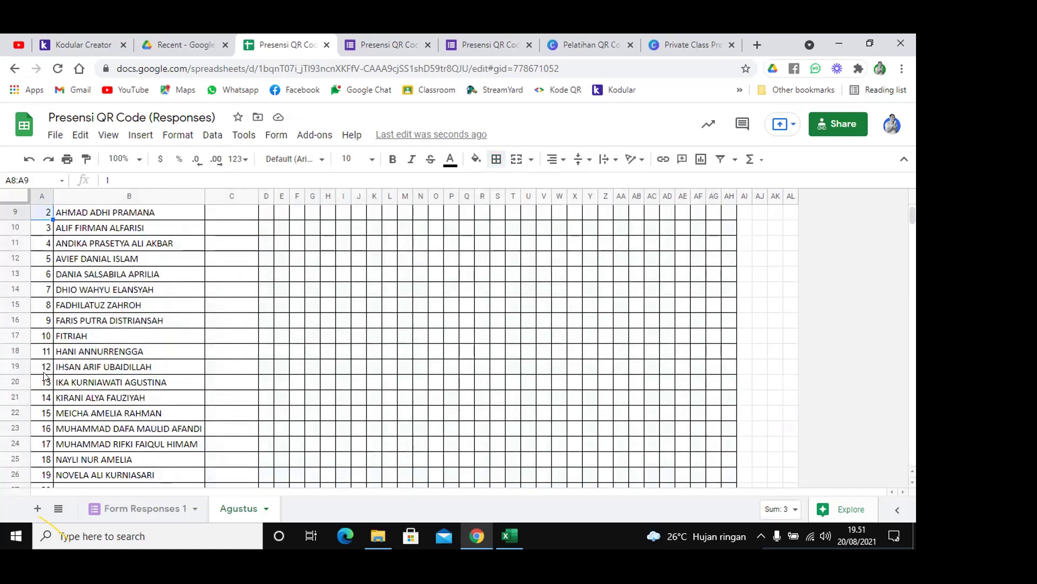
scroll(46, 377, down, 5)
click(46, 396)
click(46, 384)
click(46, 367)
click(46, 352)
scroll(45, 341, up, 8)
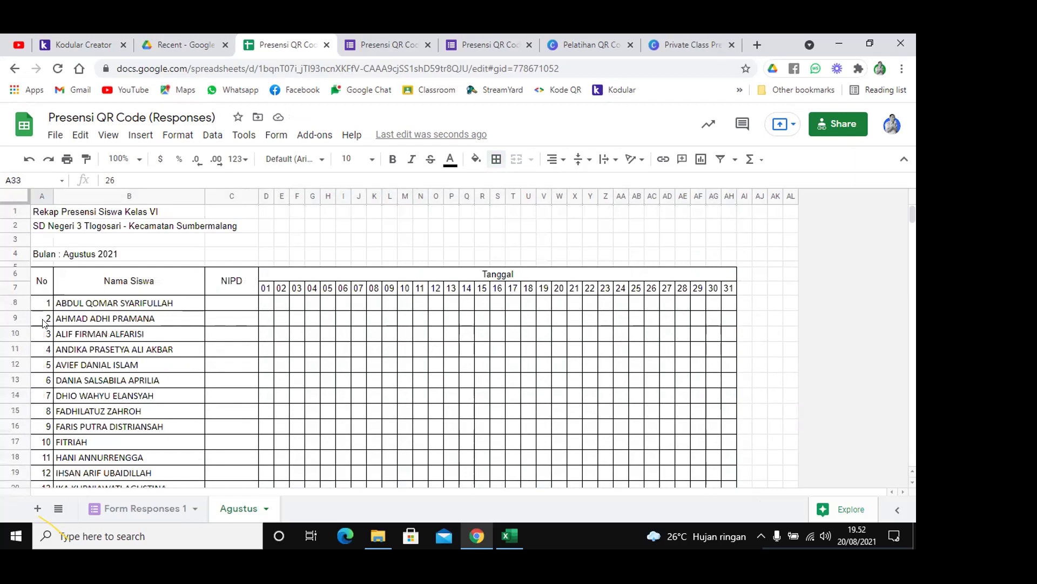
Step: Centre the numbers in A8:A36
click(41, 306)
key(shift+Down)
key(shift+Down)
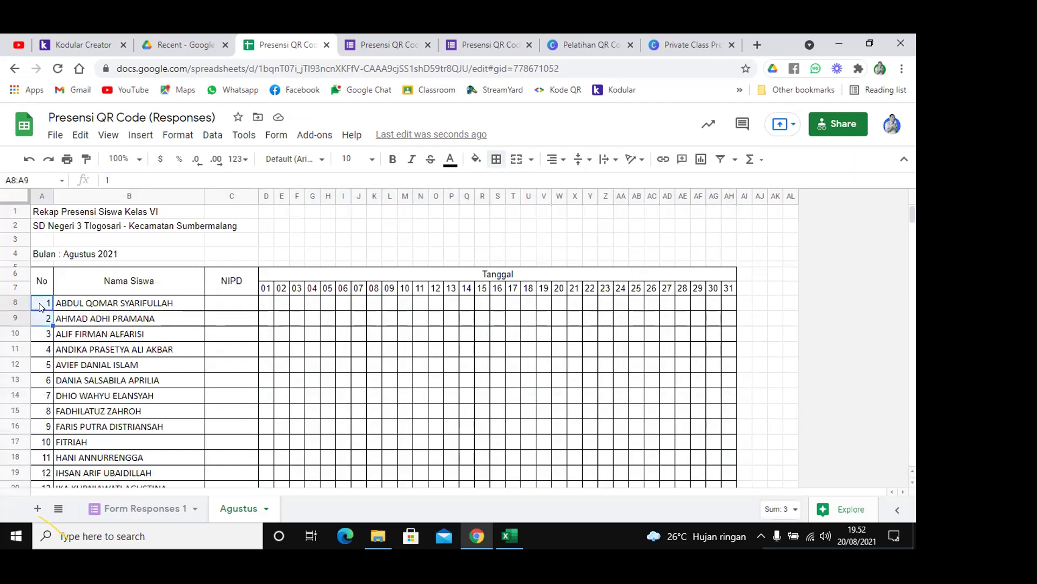
key(shift+Down)
key(shift+Down)
key(shift+Down)
key(shift+Down)
key(shift+Down)
key(shift+Down)
key(shift+Down)
key(shift+Down)
key(shift+Down)
key(shift+Down)
key(shift+Down)
key(shift+Down)
key(shift+Down)
key(shift+Down)
key(shift+Down)
key(shift+Down)
key(shift+Down)
key(shift+Down)
key(shift+Down)
key(shift+Down)
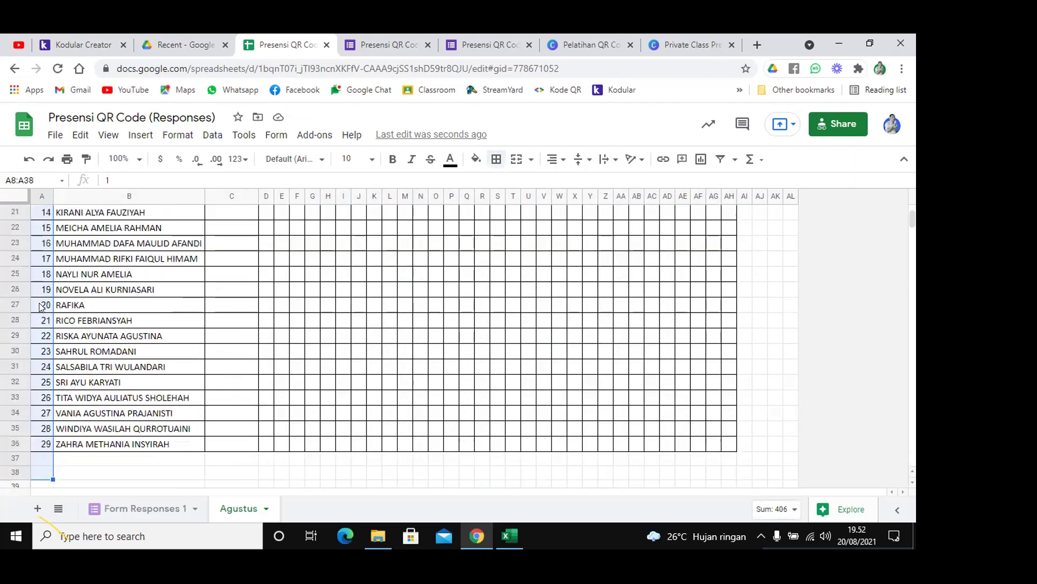
key(shift+Up)
key(shift+Up)
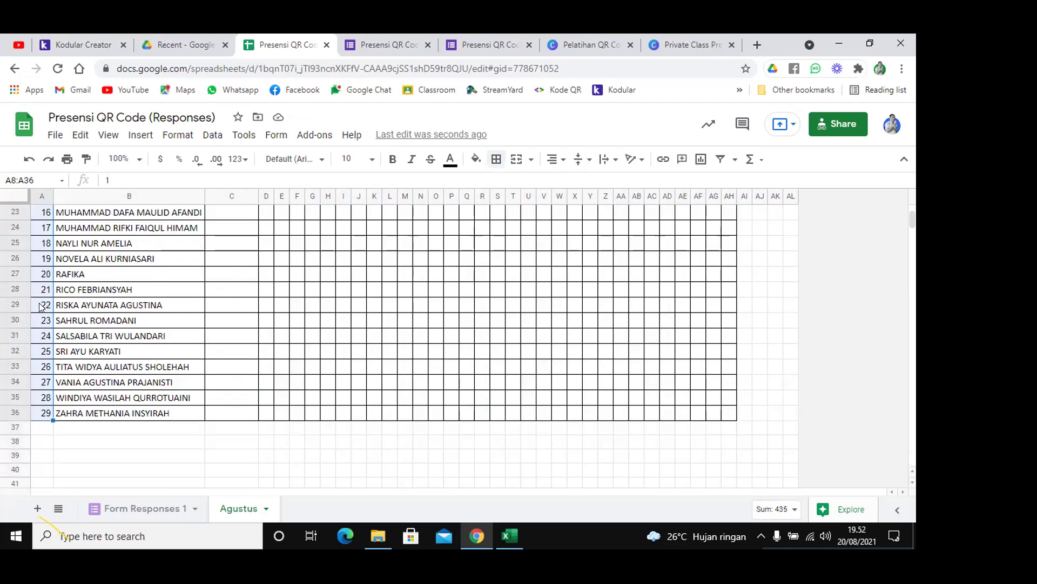
click(555, 159)
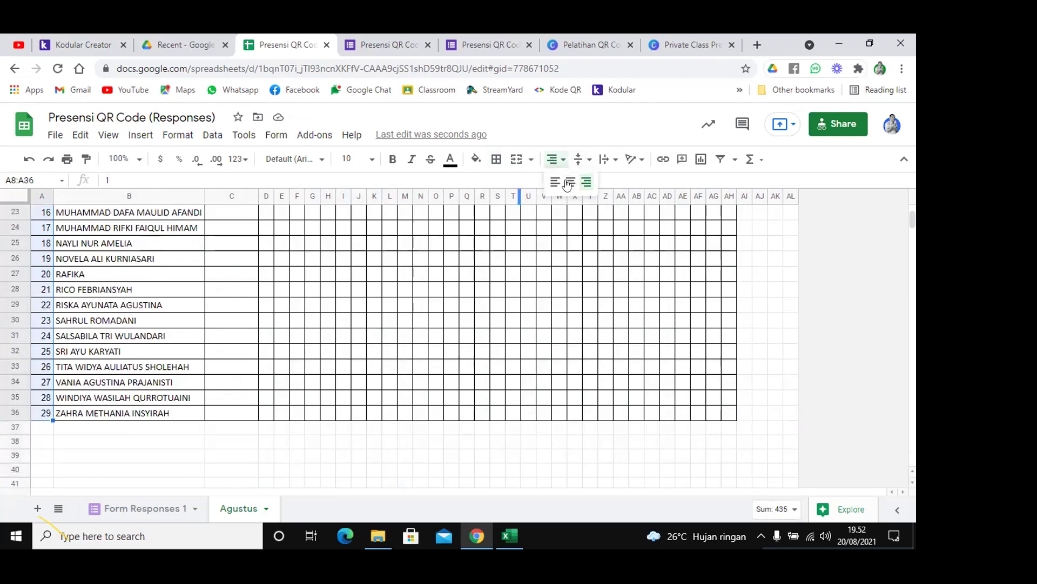
click(566, 182)
scroll(521, 349, down, 3)
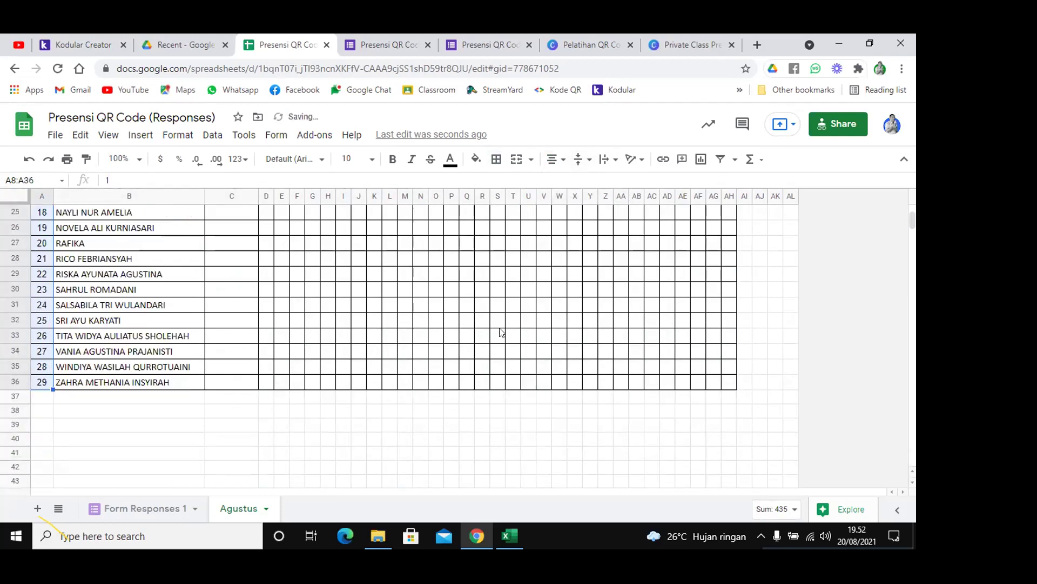
Step: Enter 'Situbondo, 31 Agustus 2021' in W38, the signer's name in W42 and their NIP in W43
click(557, 335)
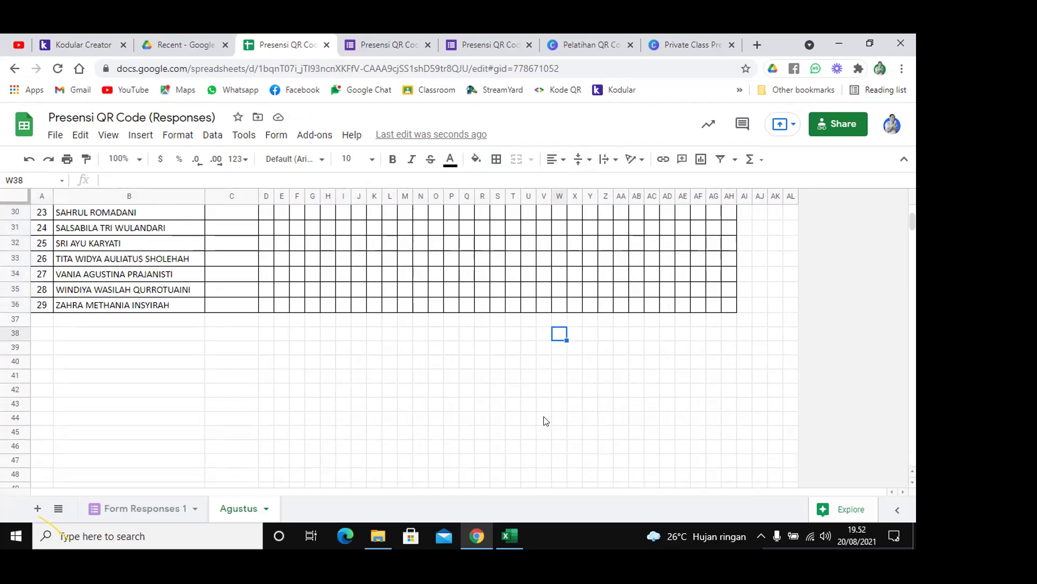
text(Situb)
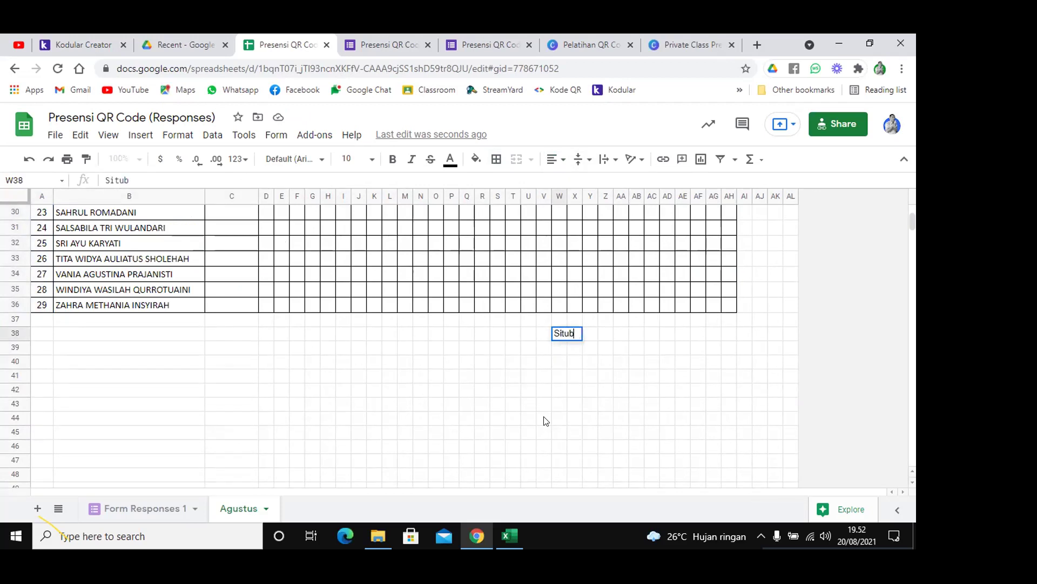
text(ondo, 31 A)
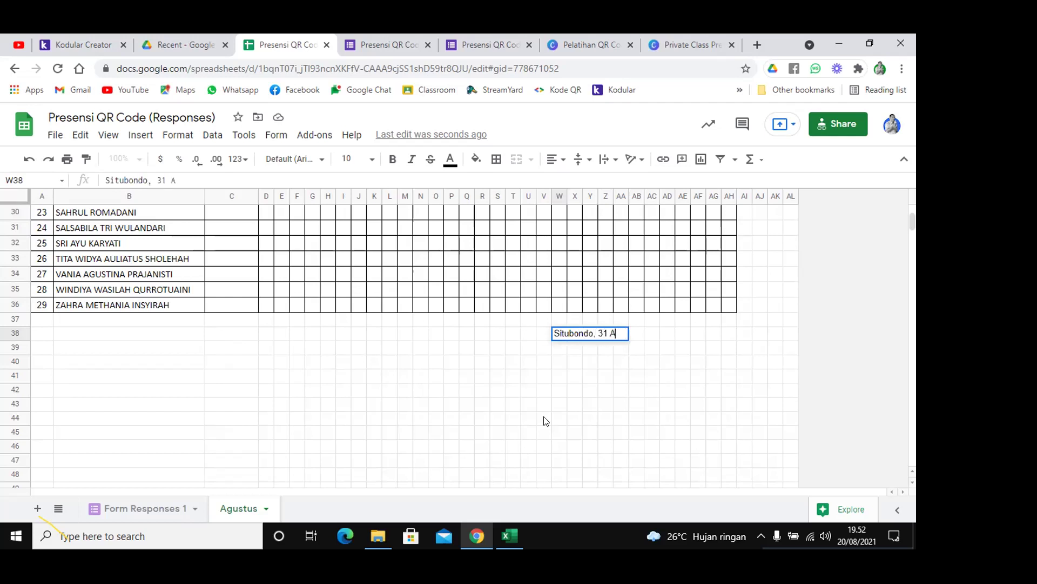
text(gustus 2021)
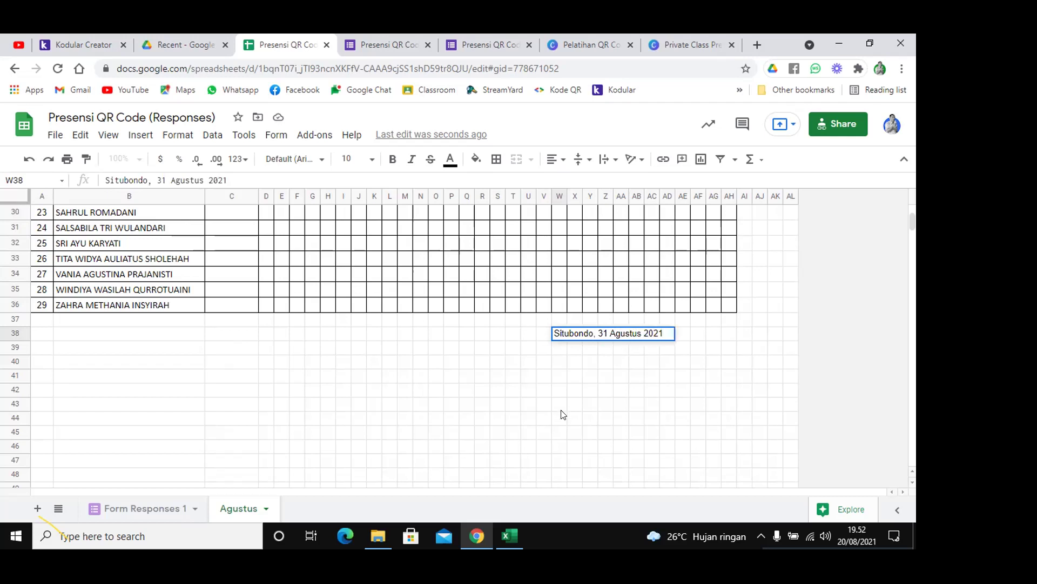
click(562, 411)
click(562, 393)
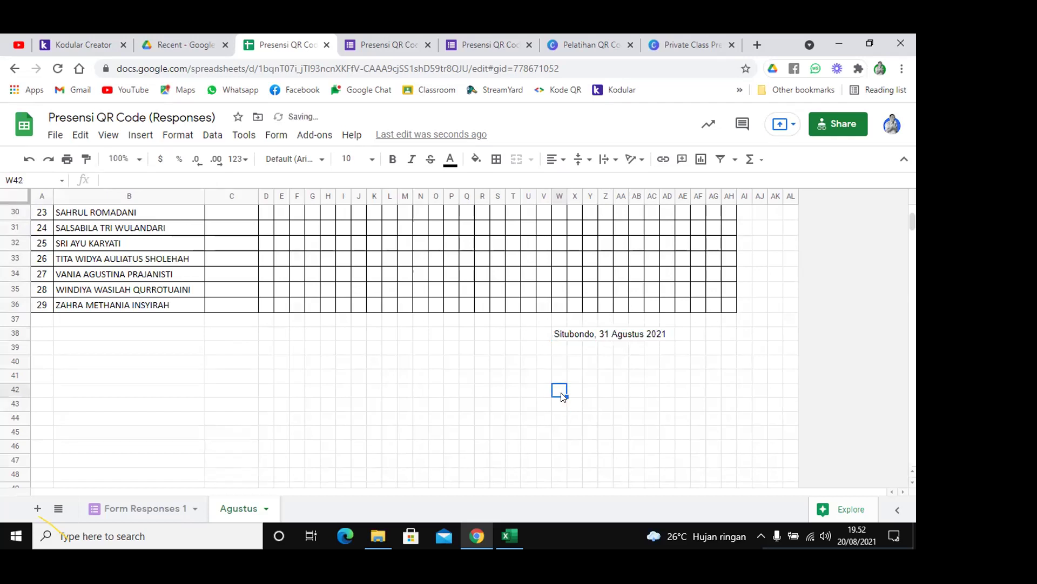
text(Drs. Suhartoo)
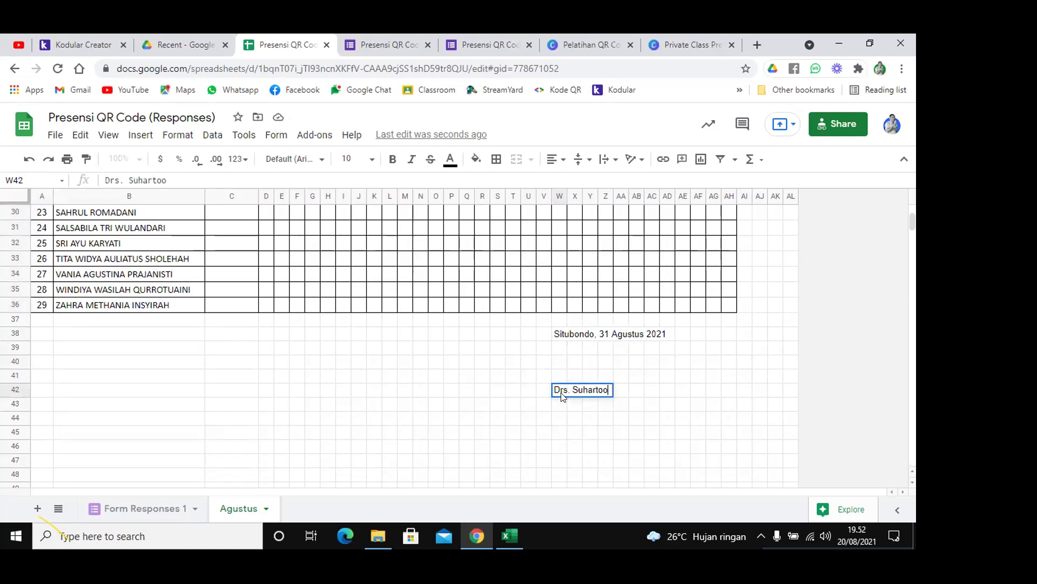
key(BackSpace)
text(ni, M.Pd)
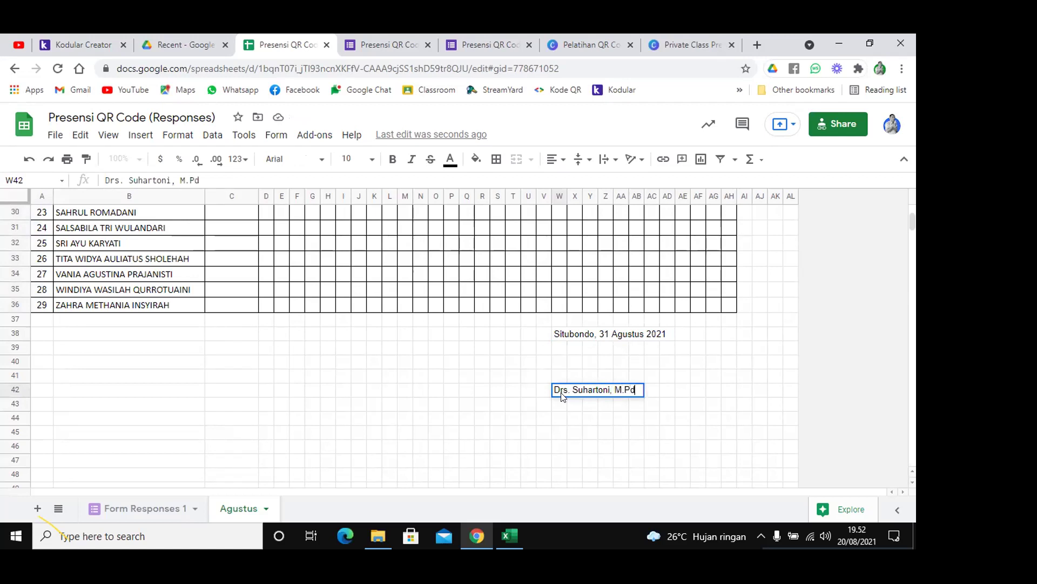
text(.)
click(559, 409)
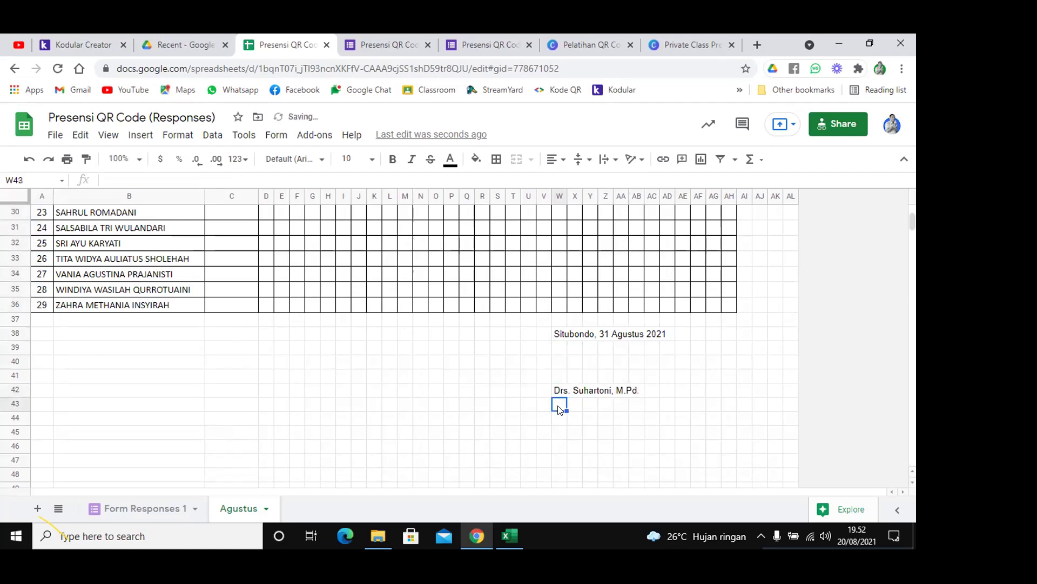
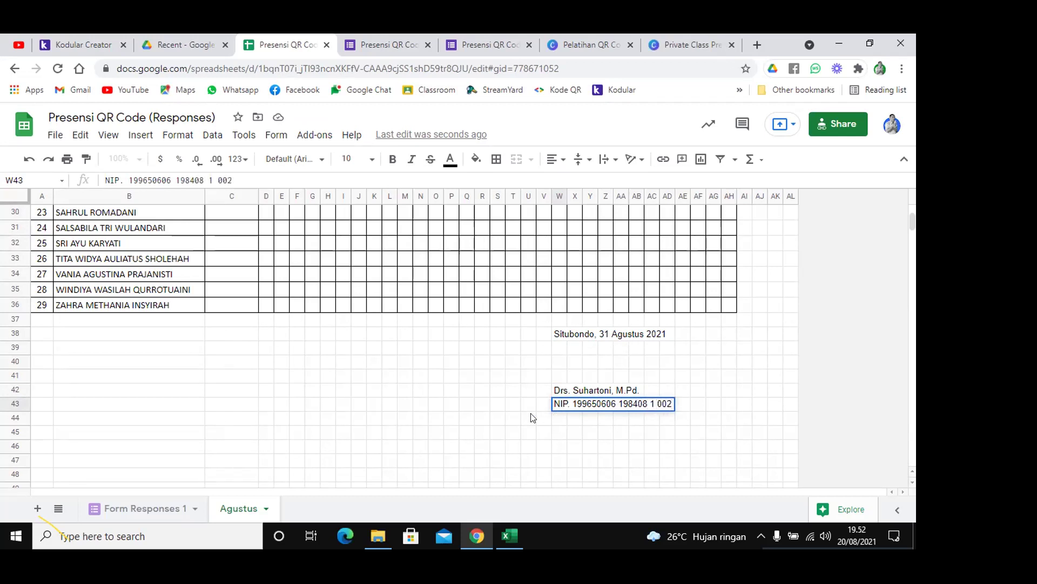
click(498, 417)
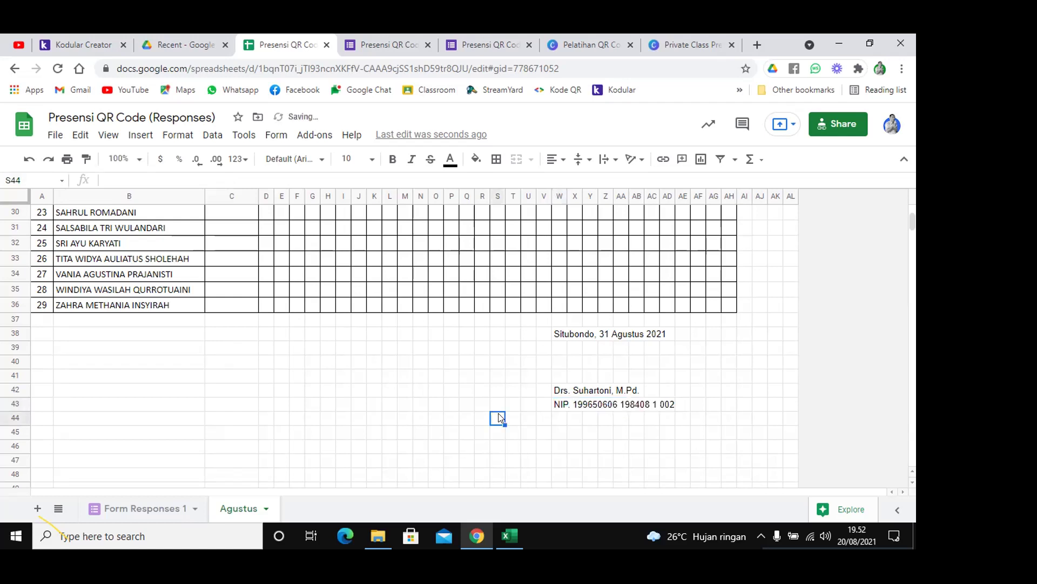
Step: Make the signer's name in W42 bold and underlined
click(555, 393)
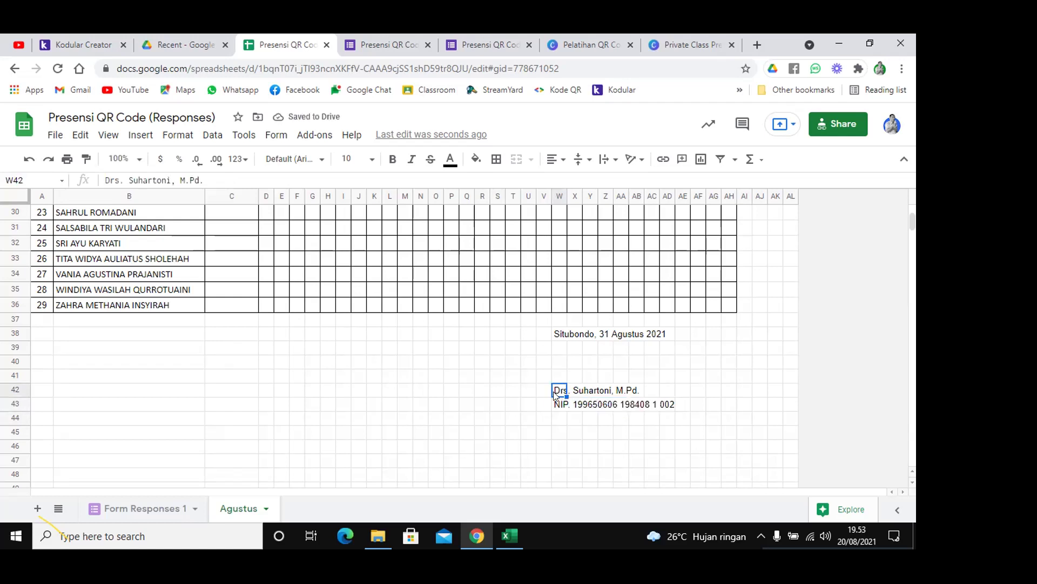
key(ctrl+b)
click(534, 406)
click(561, 388)
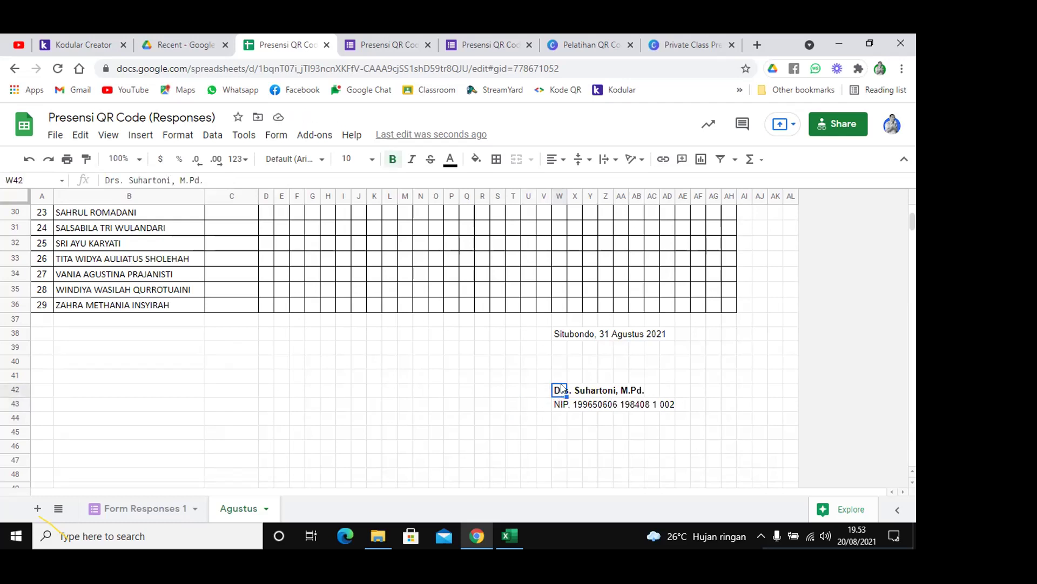
key(ctrl+u)
click(516, 415)
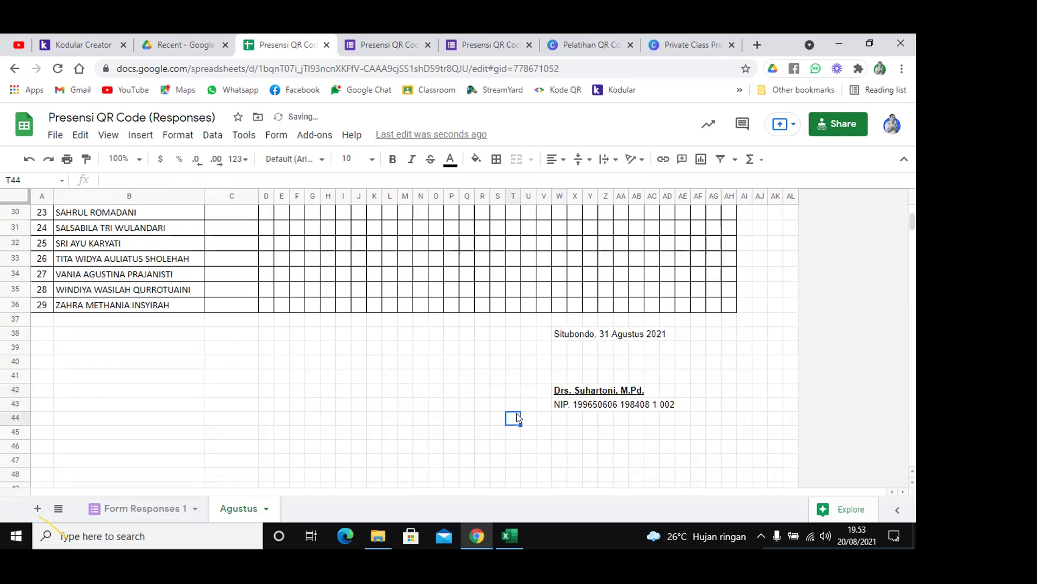
scroll(516, 416, up, 2)
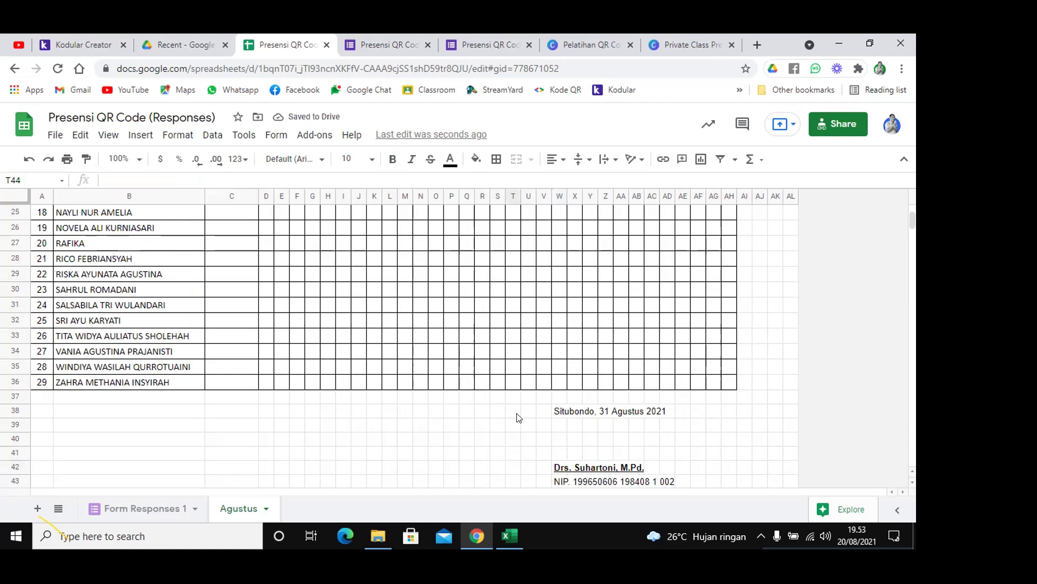
scroll(517, 416, down, 2)
scroll(496, 426, up, 7)
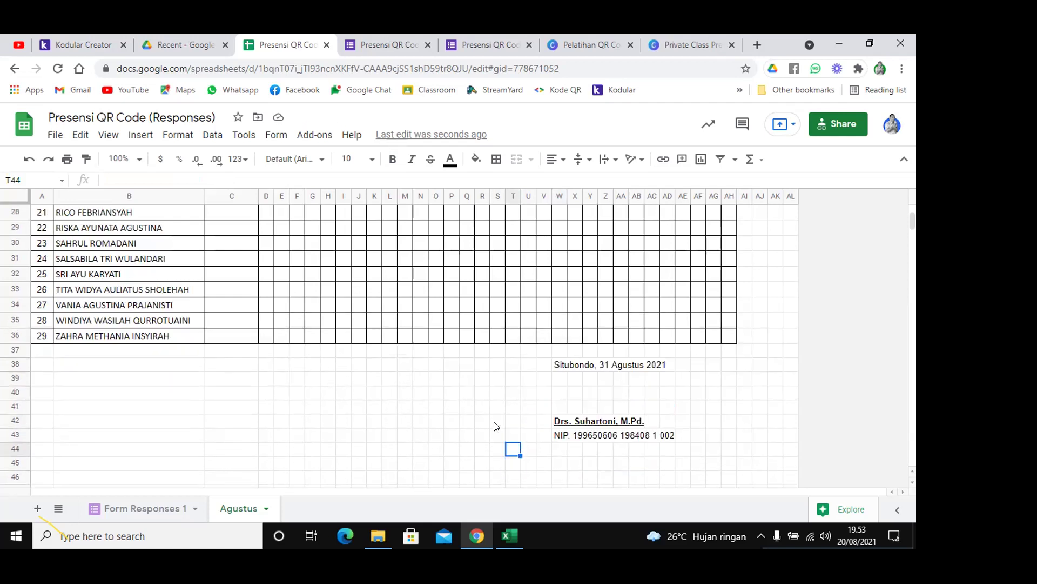
scroll(444, 416, up, 3)
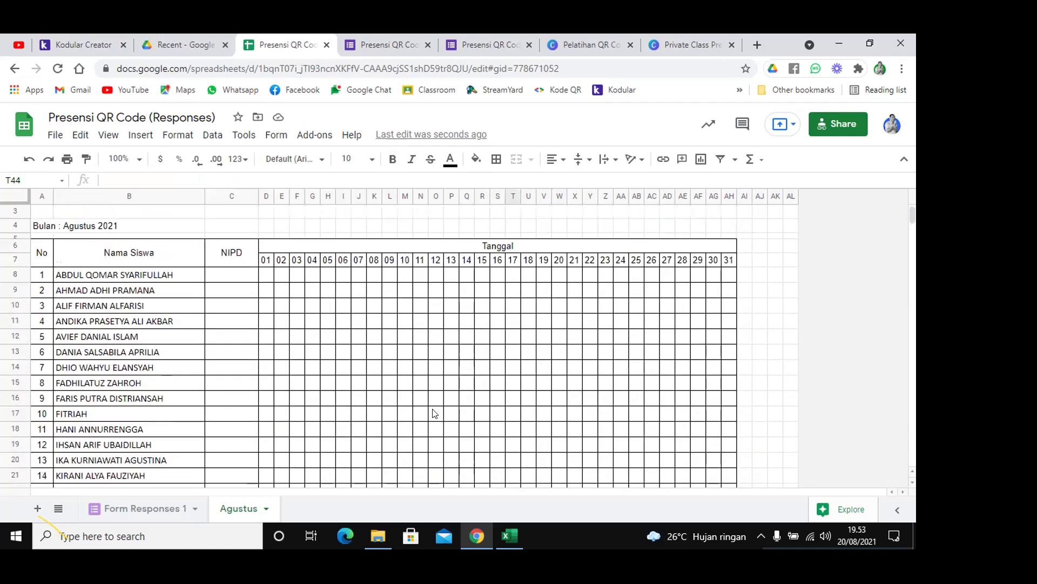
Step: Enter NIPD 11231 in C8 and 11232 in C9
click(232, 276)
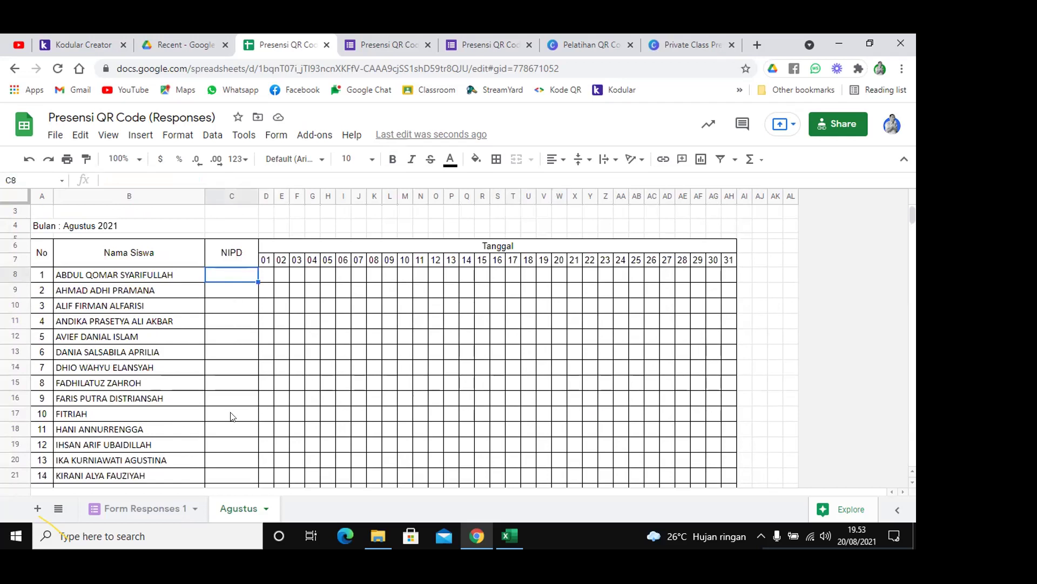
text(11231)
click(232, 367)
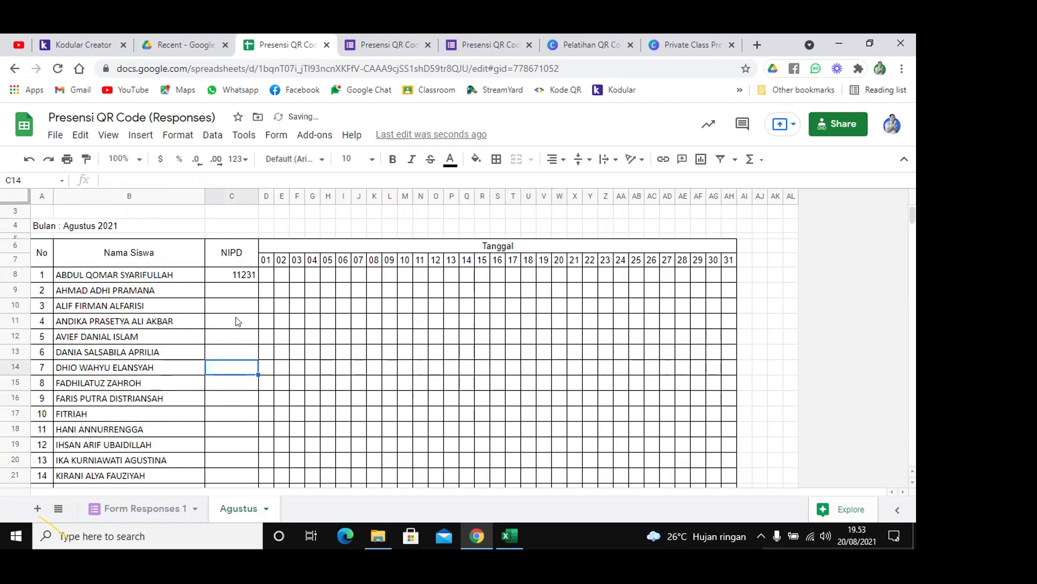
click(249, 276)
drag(258, 282, 255, 291)
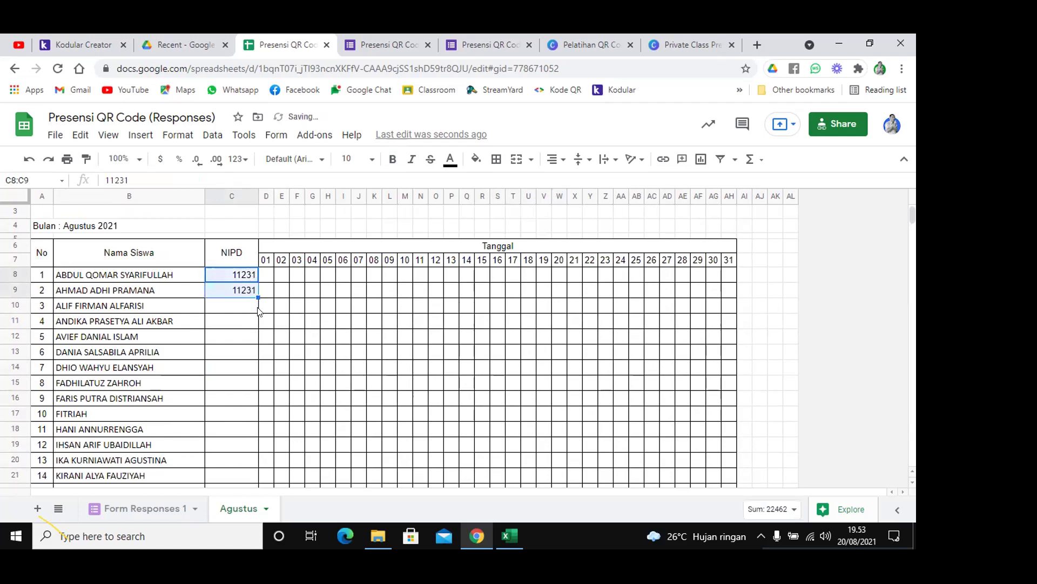
click(251, 287)
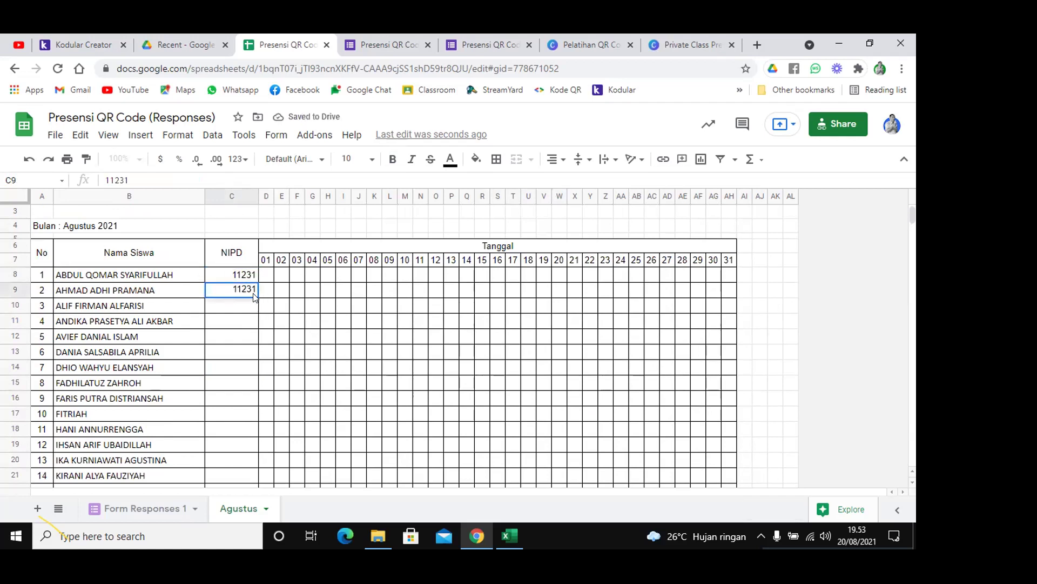
double_click(255, 295)
key(BackSpace)
text(2)
key(Return)
Step: Auto-fill the NIPD series down to C36 (11259) and select C8:C36
click(245, 275)
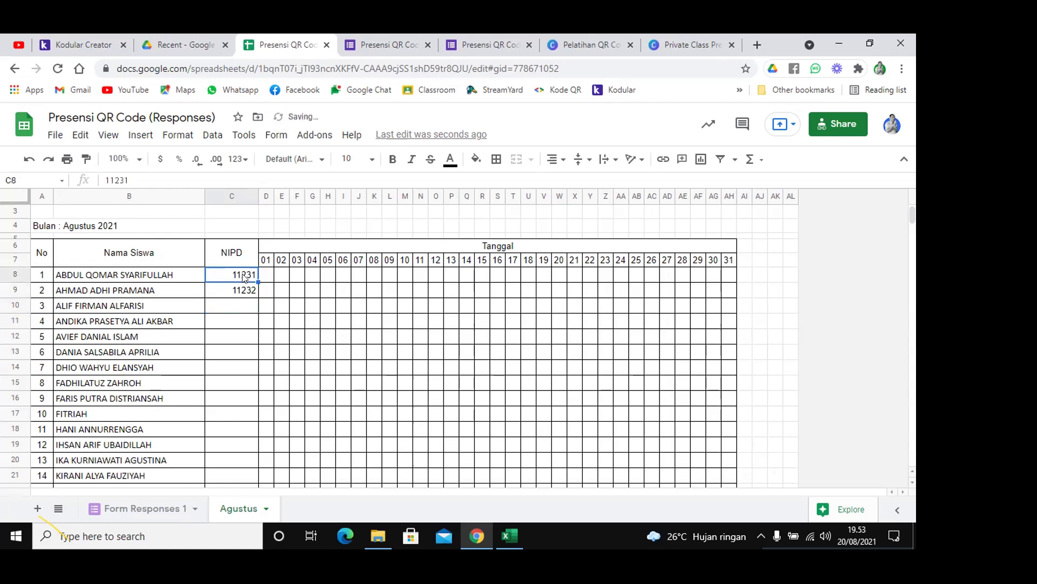
key(shift+Down)
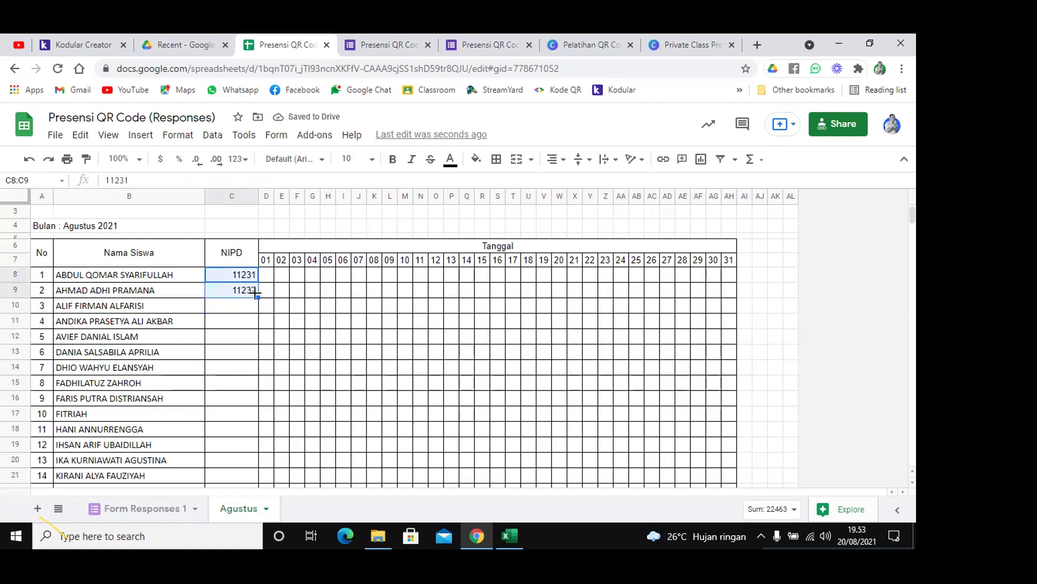
double_click(257, 296)
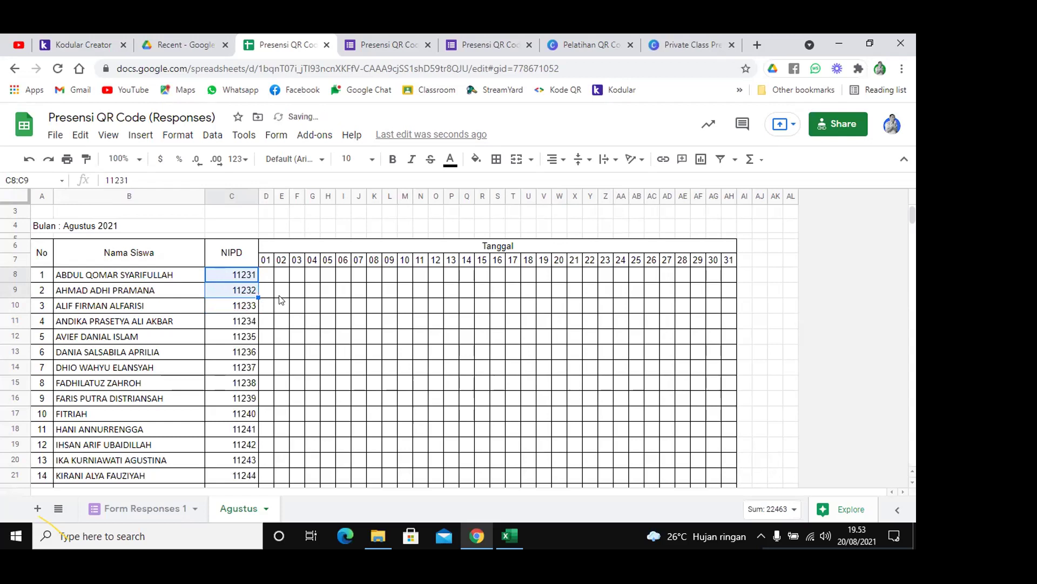
scroll(247, 413, down, 9)
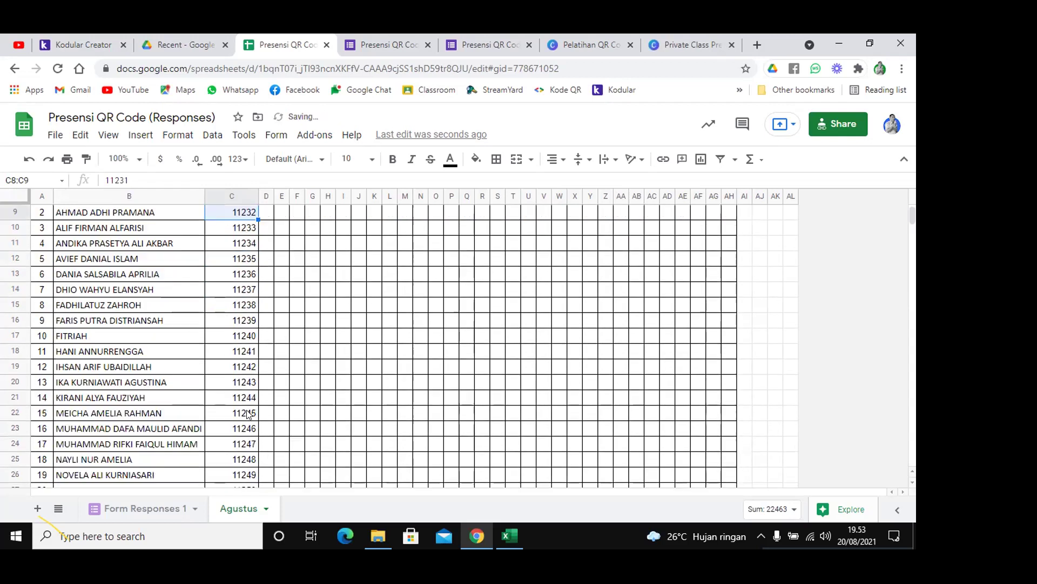
scroll(247, 413, up, 9)
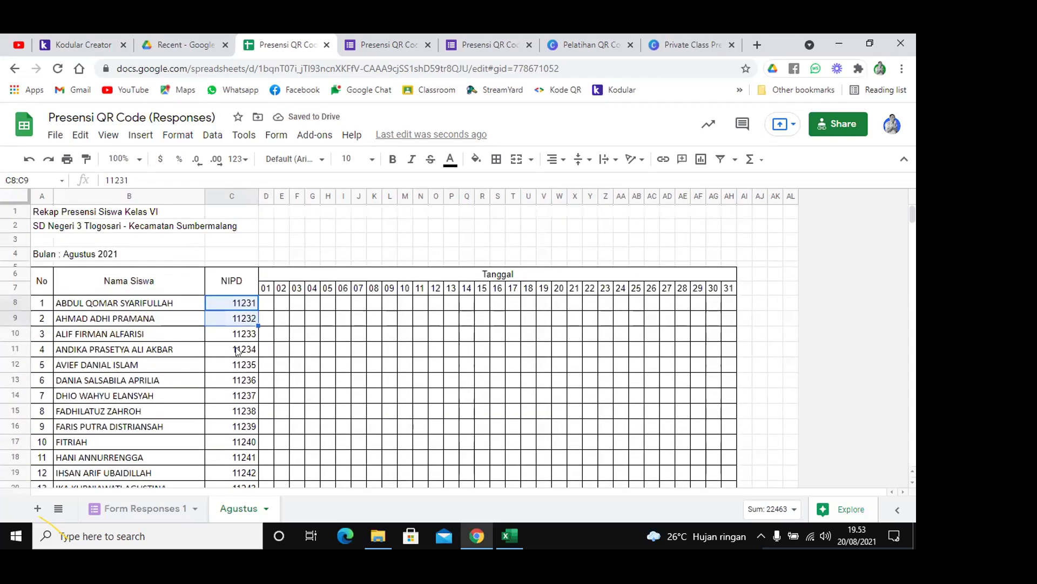
click(224, 306)
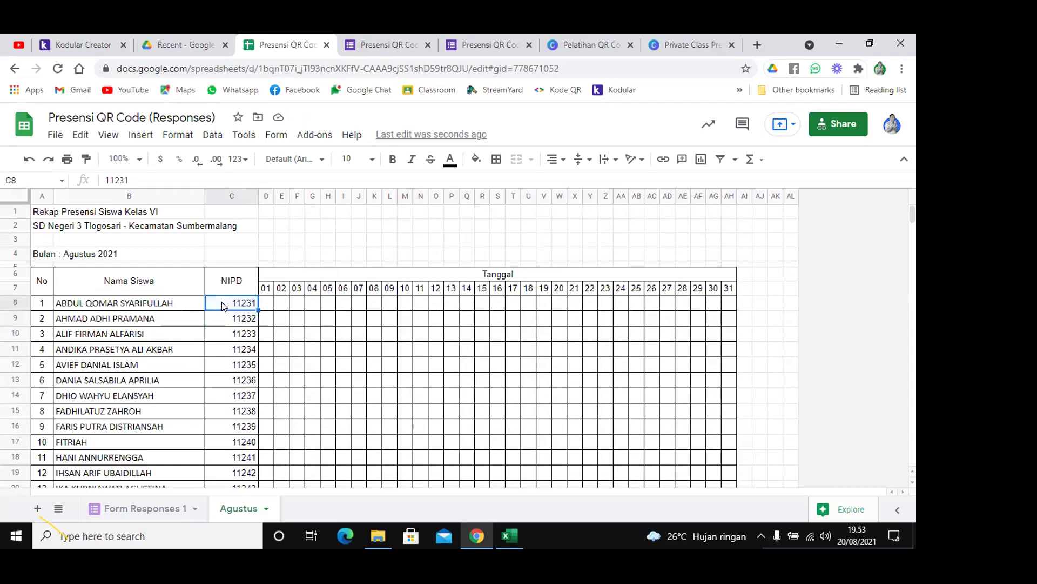
key(shift+Down)
key(shift+Down)
key(shift+Down)
key(shift+Down)
key(shift+Down)
key(shift+Down)
key(shift+Down)
key(shift+Down)
key(shift+Down)
key(shift+Down)
key(shift+Down)
key(shift+Down)
key(shift+Down)
key(shift+Down)
key(shift+Down)
key(shift+Down)
key(shift+Down)
key(shift+Down)
key(shift+Down)
key(shift+Down)
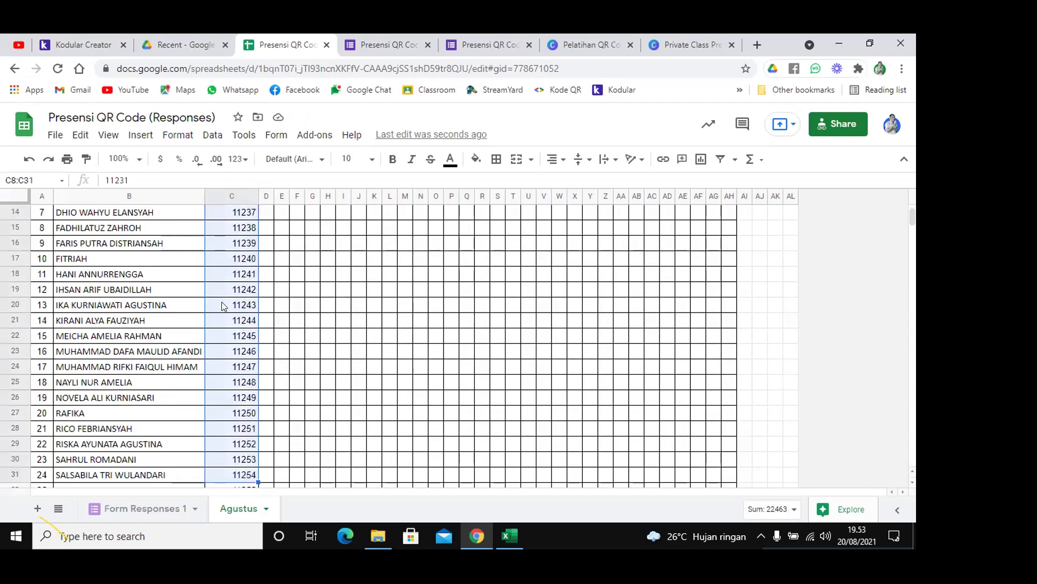
key(shift+Up)
key(shift+Up)
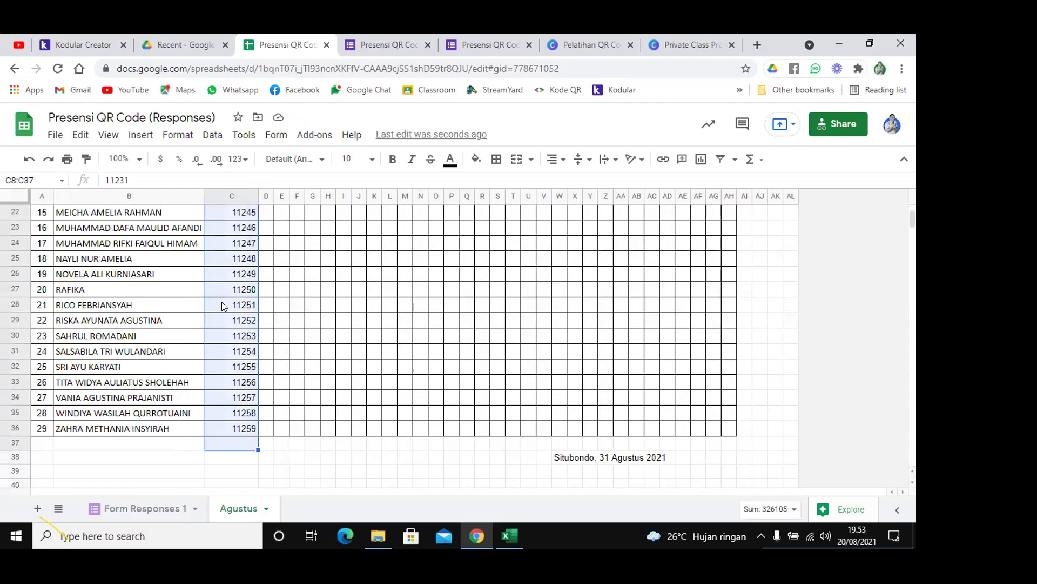
scroll(222, 305, up, 7)
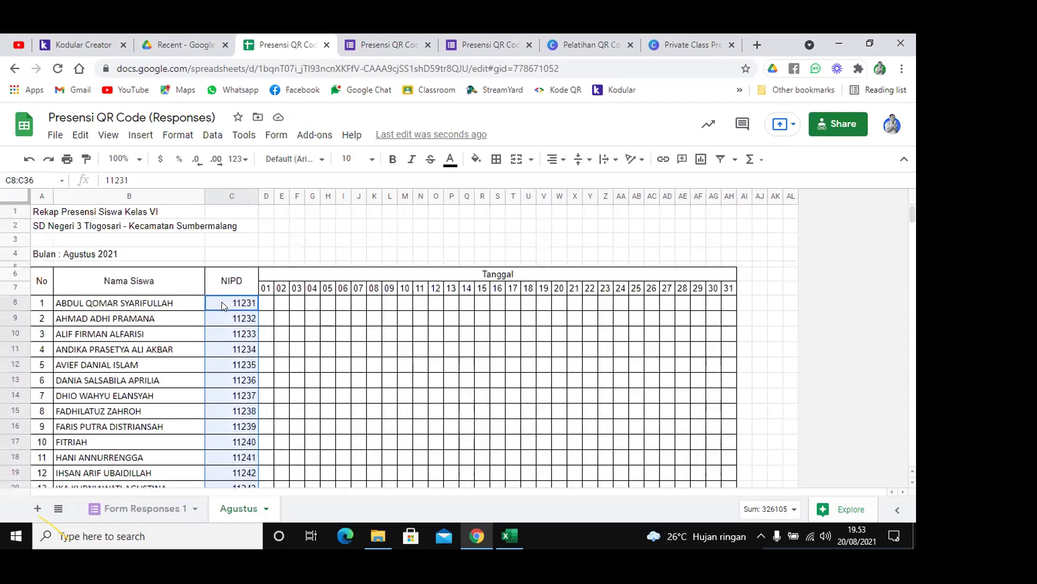
Step: Centre the NIPD numbers in C8:C36 and narrow column C to fit the five-digit IDs
click(555, 160)
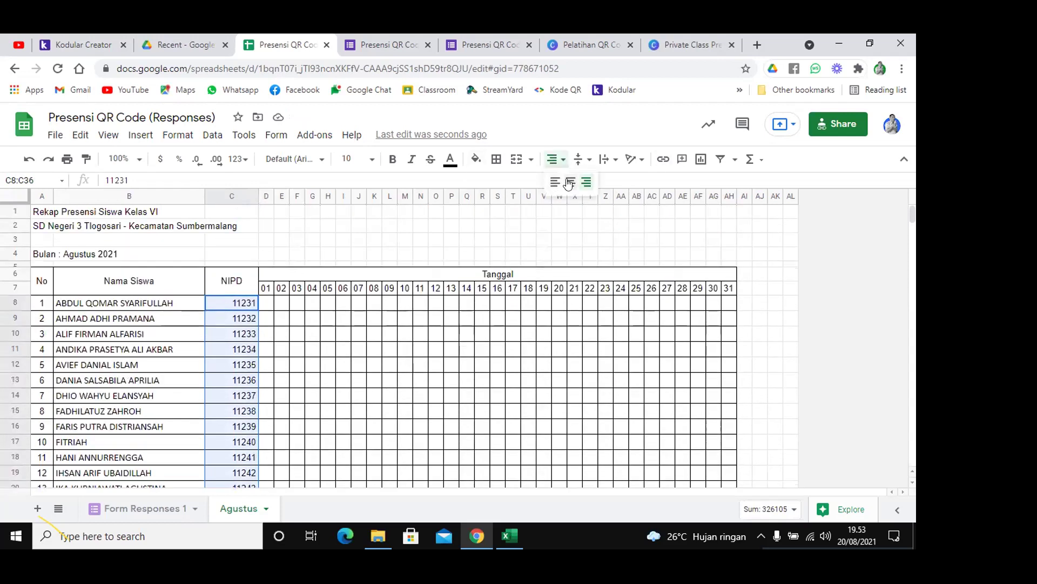
click(570, 185)
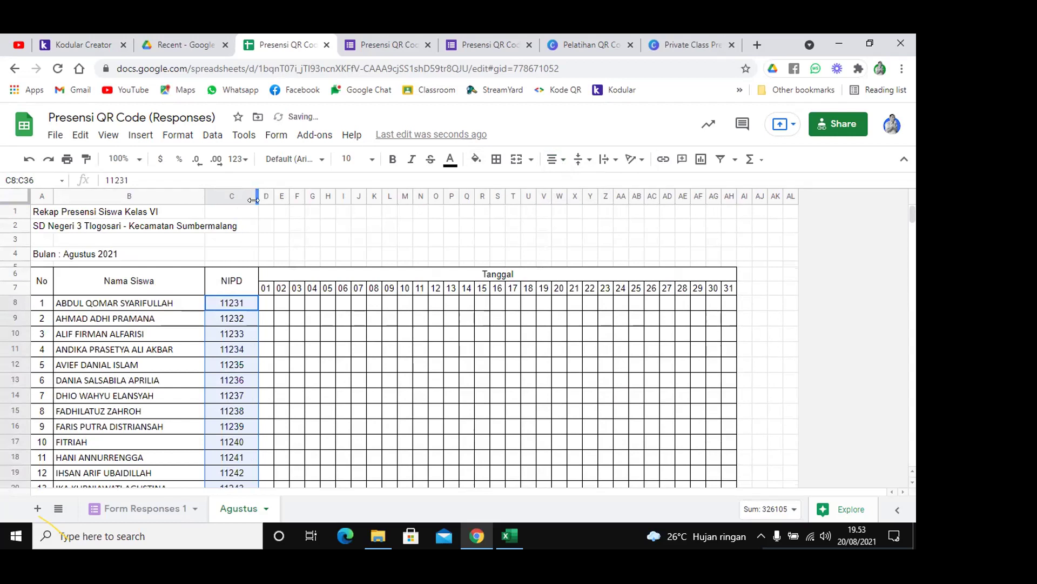
drag(258, 195, 250, 196)
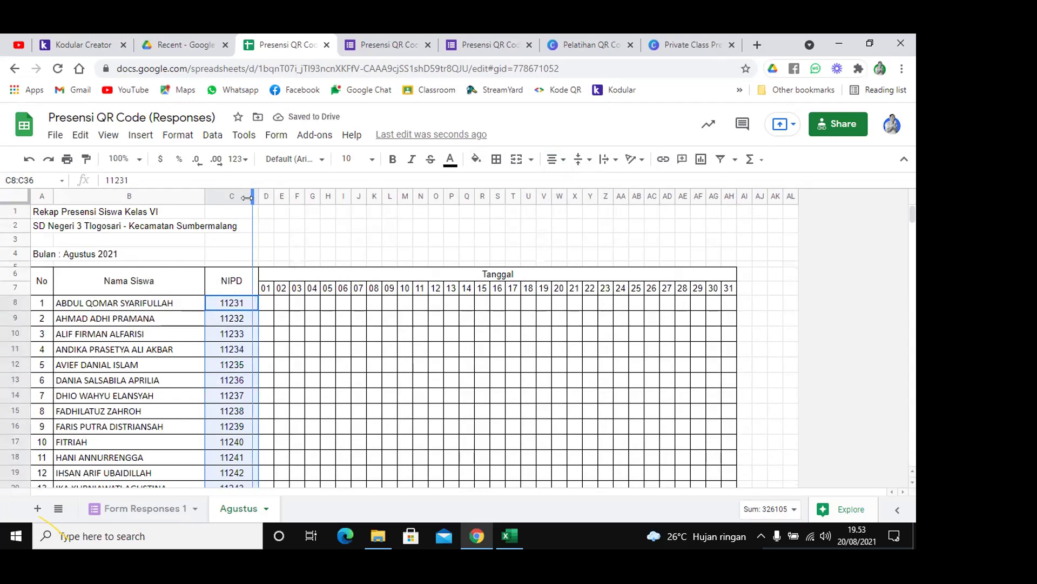
click(293, 332)
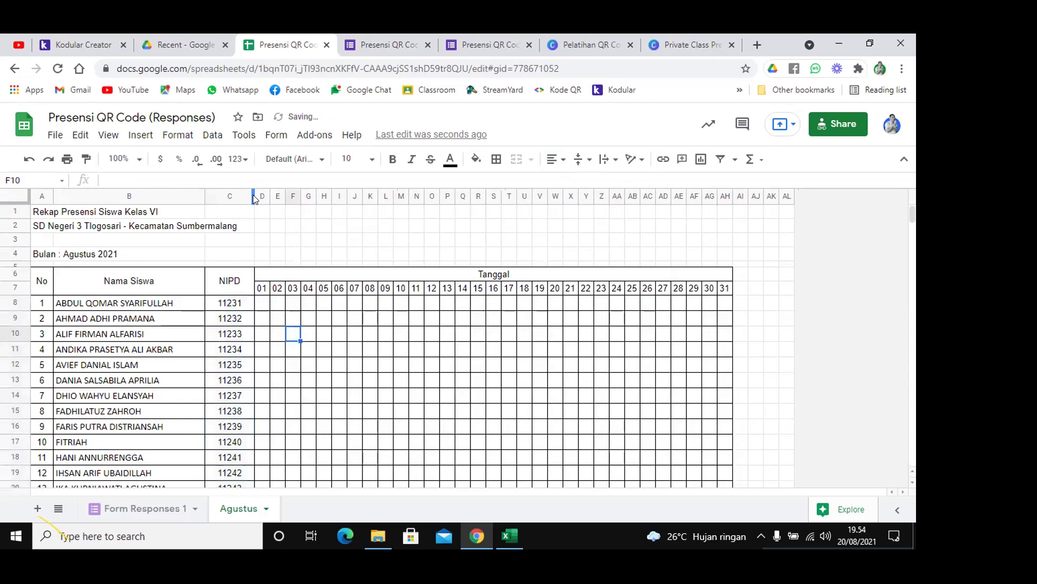
drag(249, 192, 241, 192)
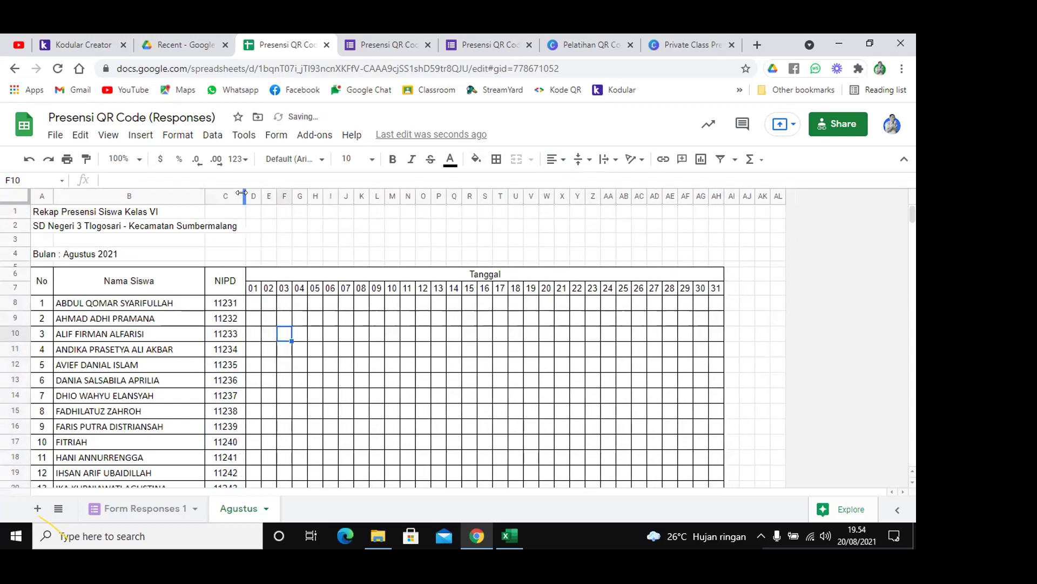
click(290, 370)
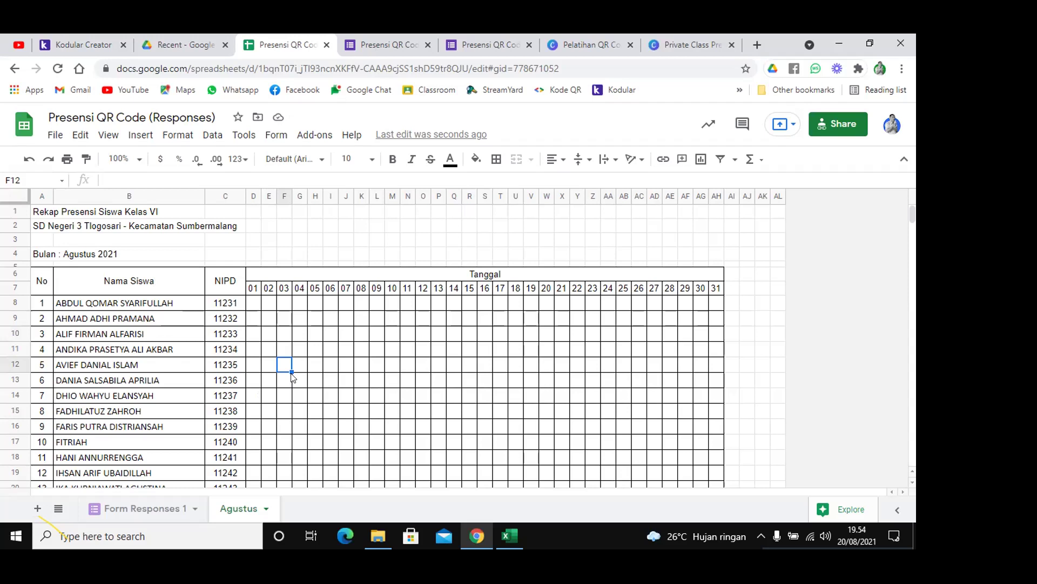
click(255, 302)
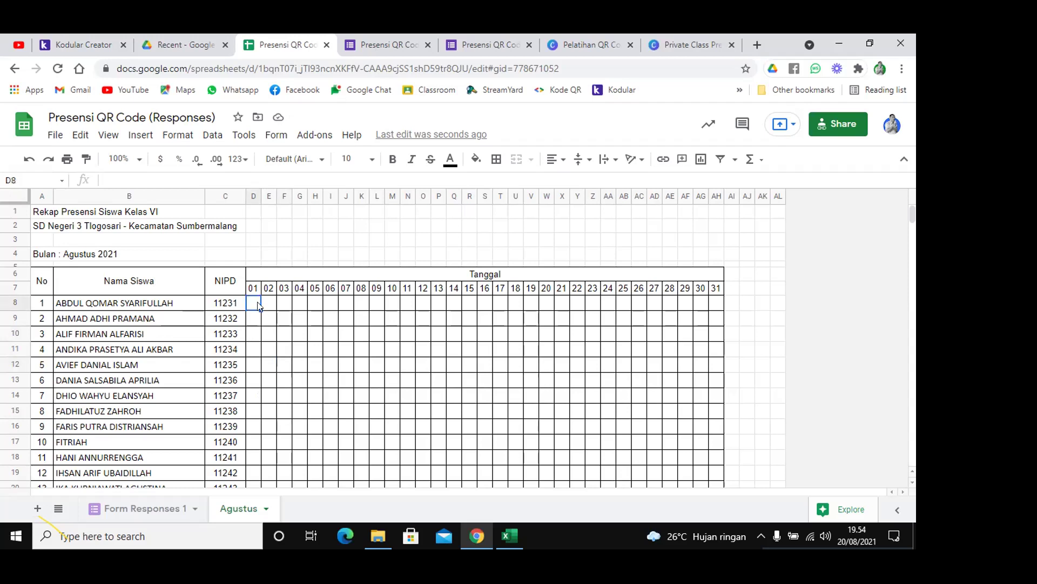
click(161, 506)
click(207, 345)
click(208, 385)
click(207, 332)
click(194, 261)
click(191, 331)
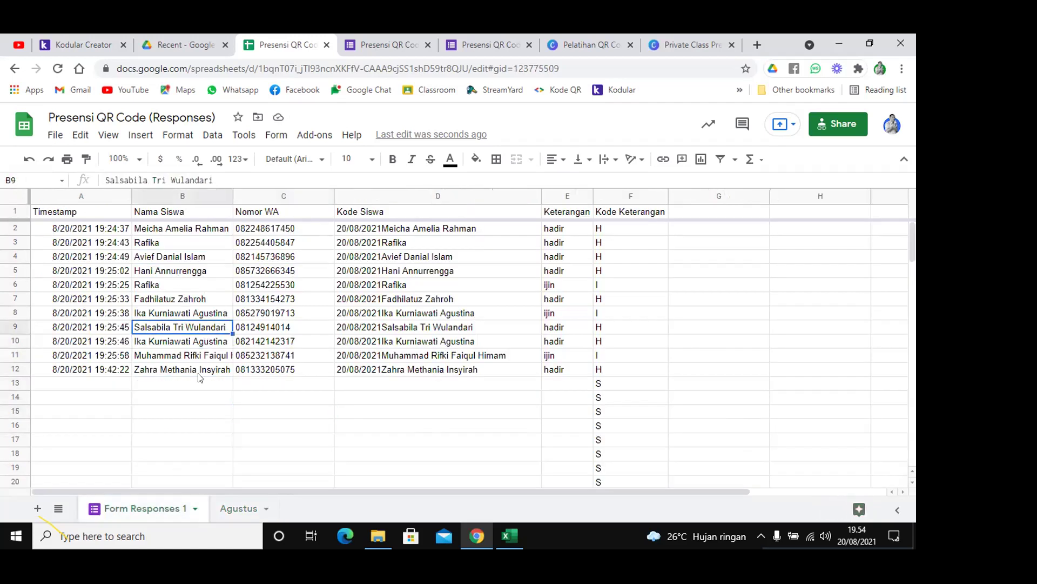
click(201, 398)
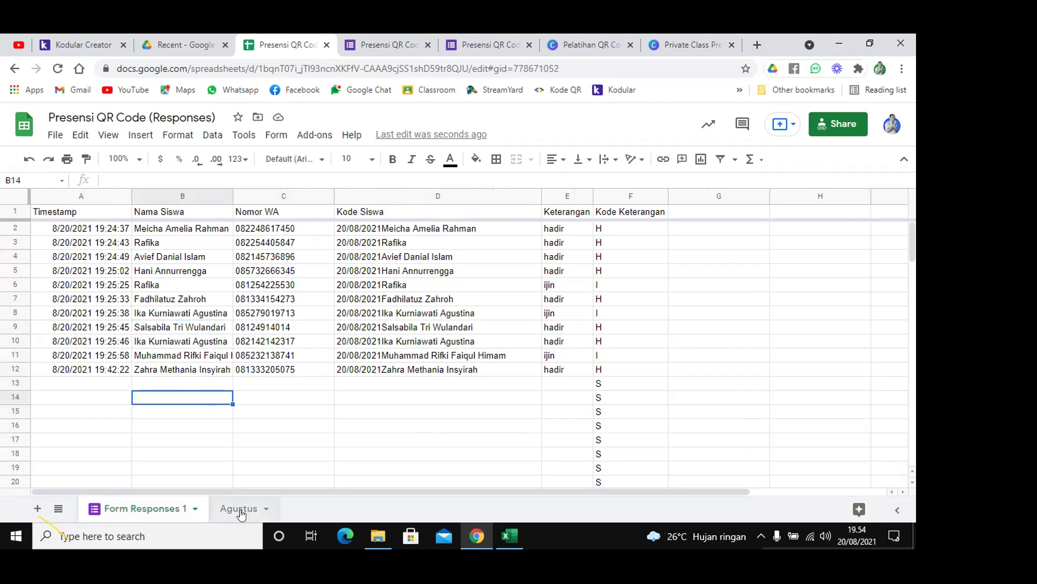
click(241, 511)
click(257, 307)
click(268, 319)
click(266, 367)
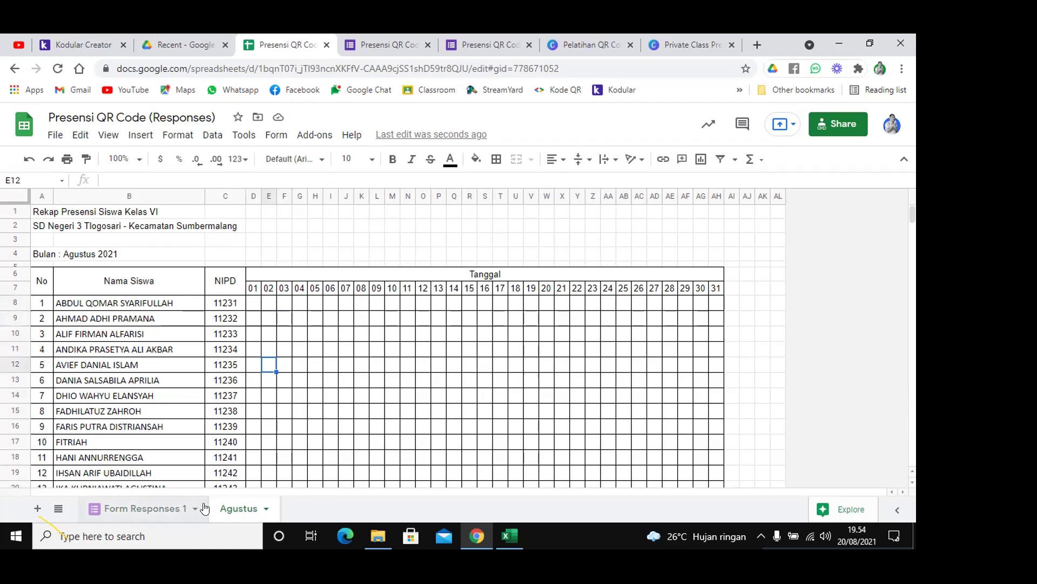
click(170, 513)
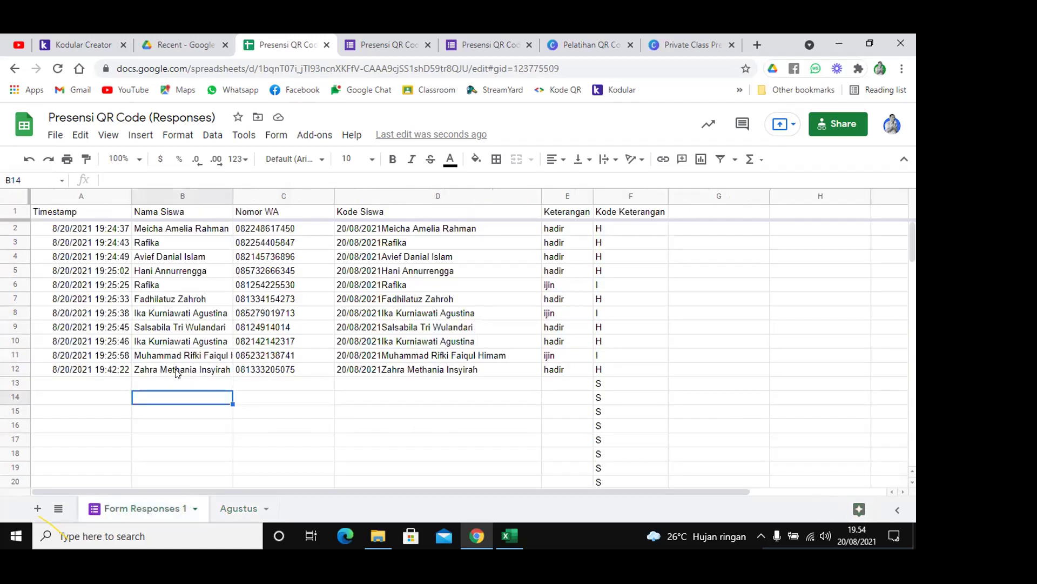
click(233, 508)
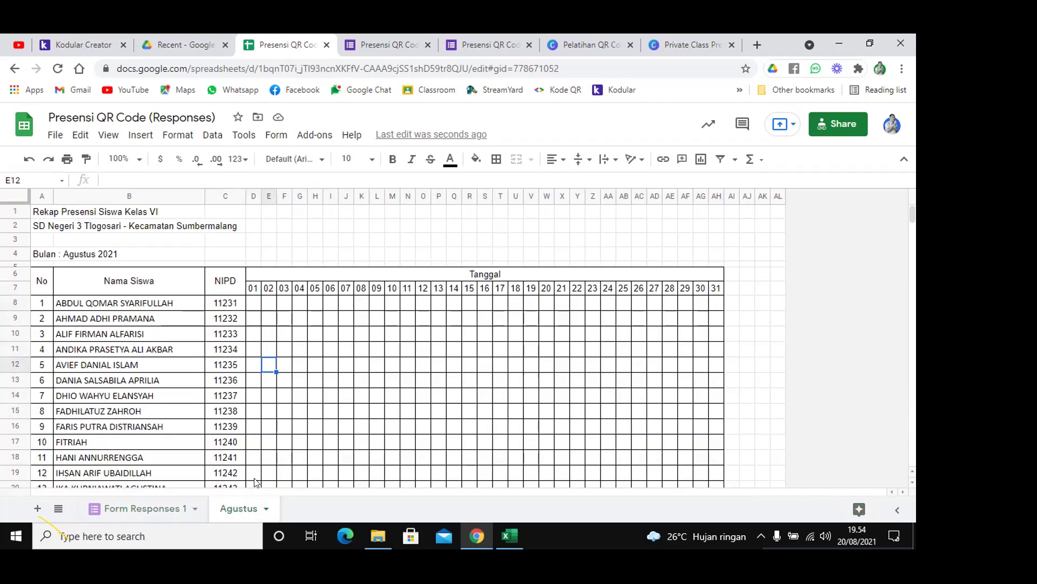
click(334, 394)
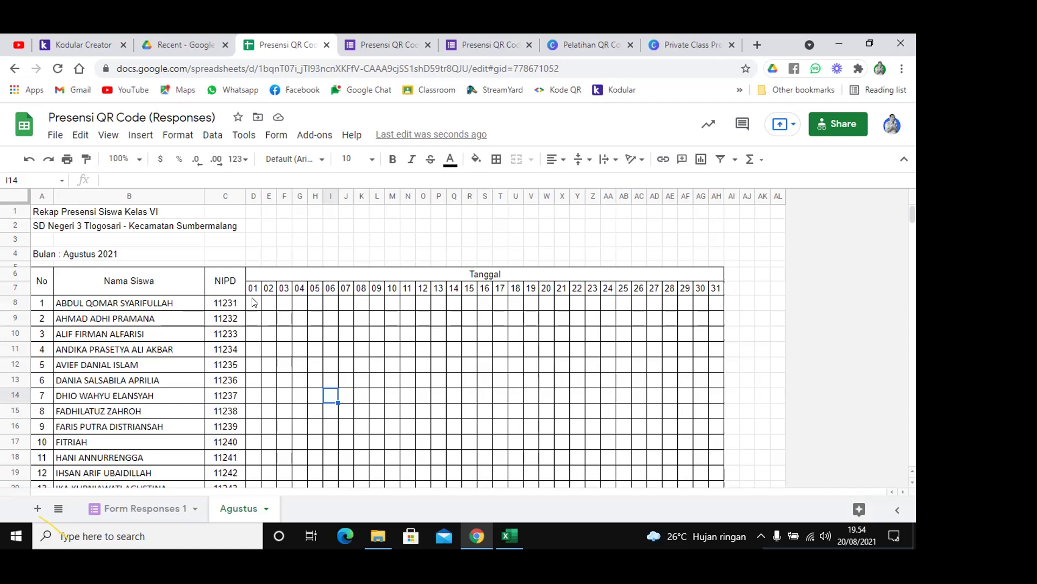
click(254, 302)
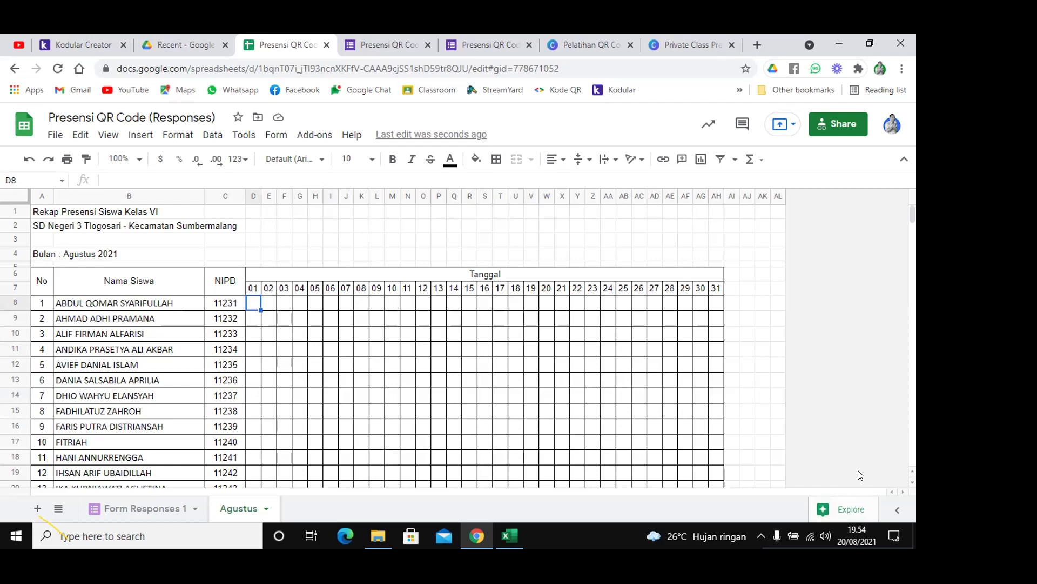
click(902, 70)
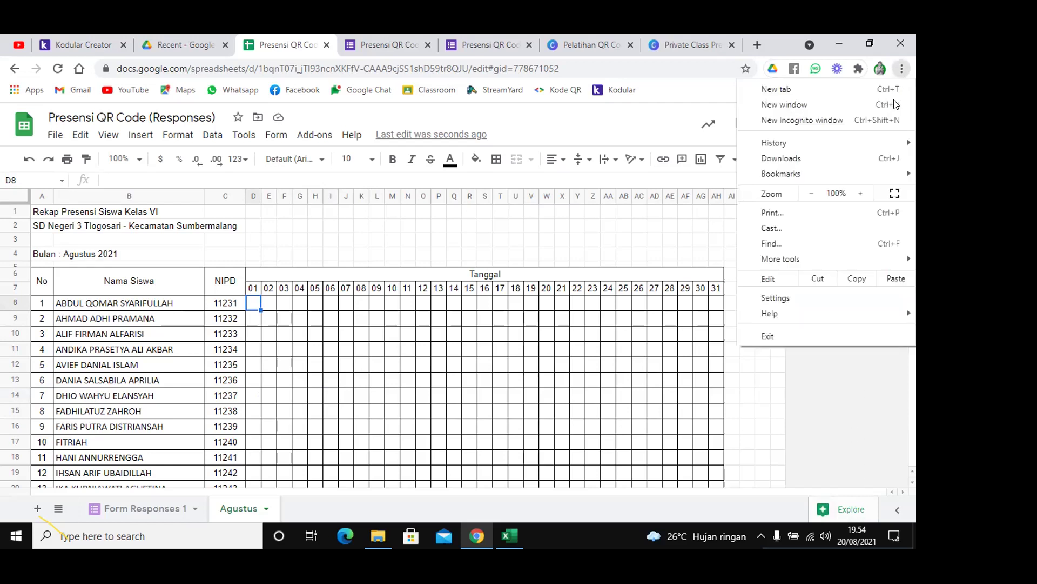
click(861, 194)
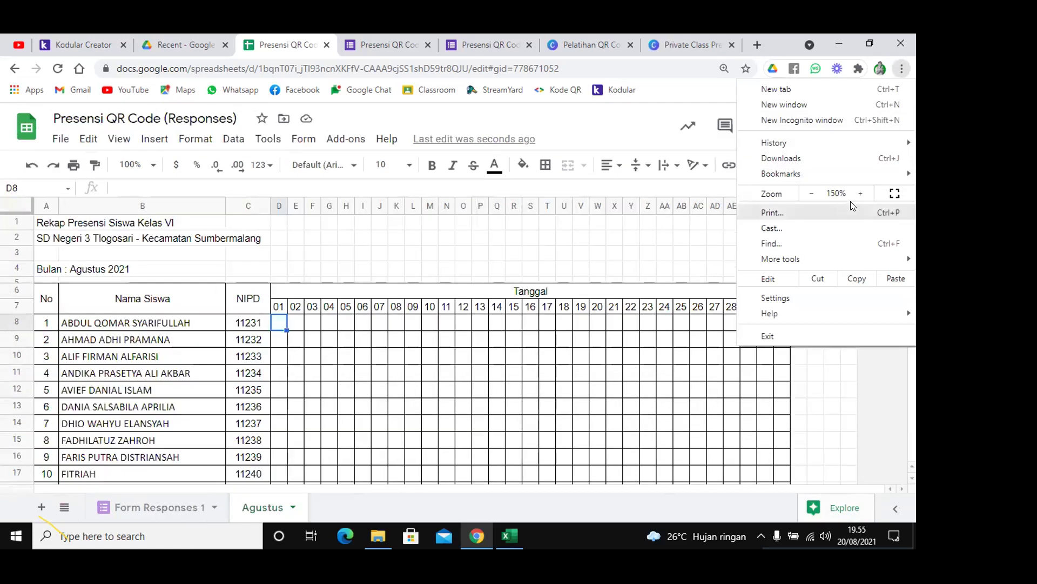
click(812, 193)
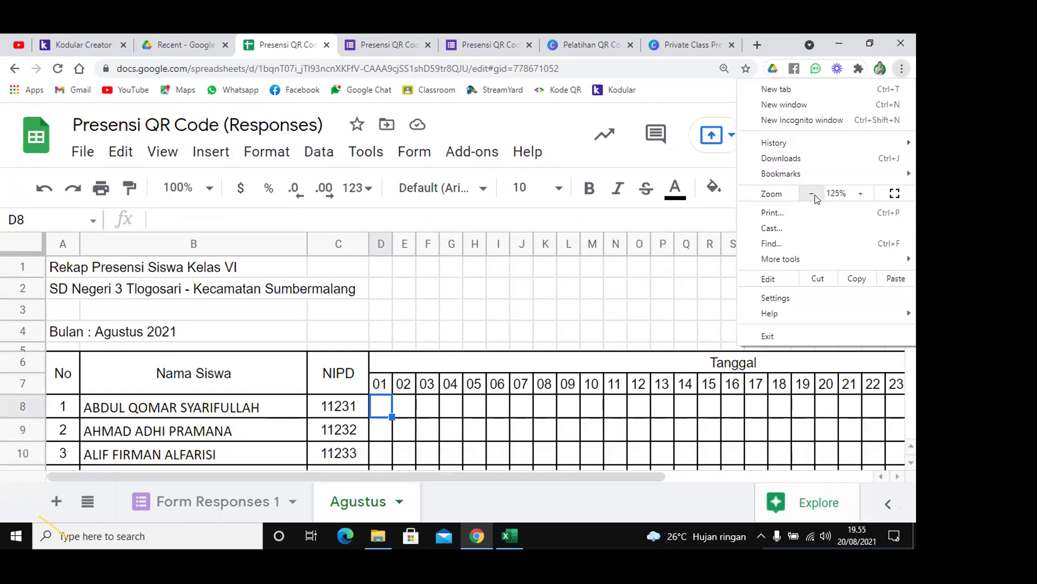
click(812, 194)
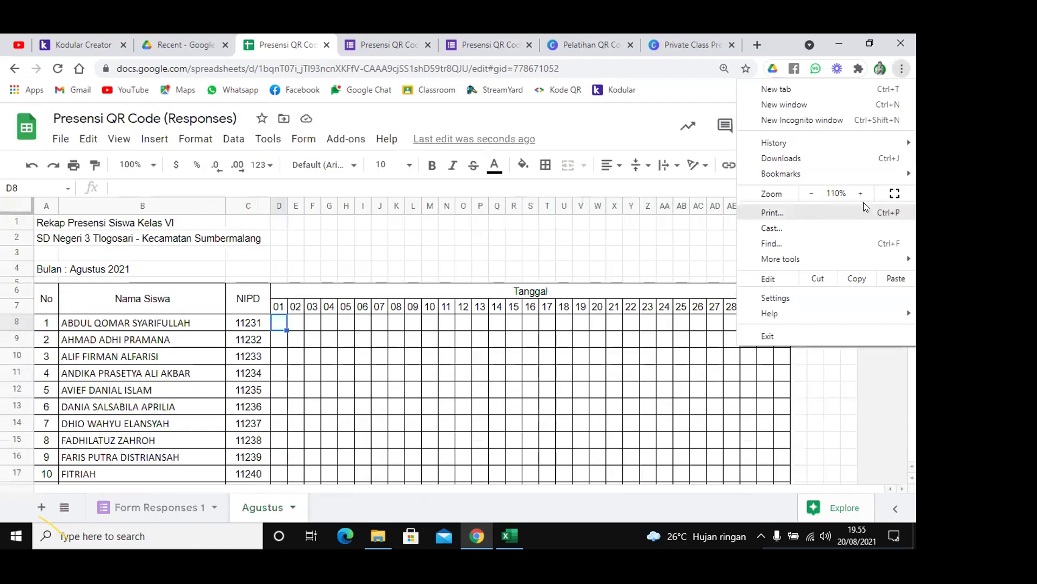
click(864, 193)
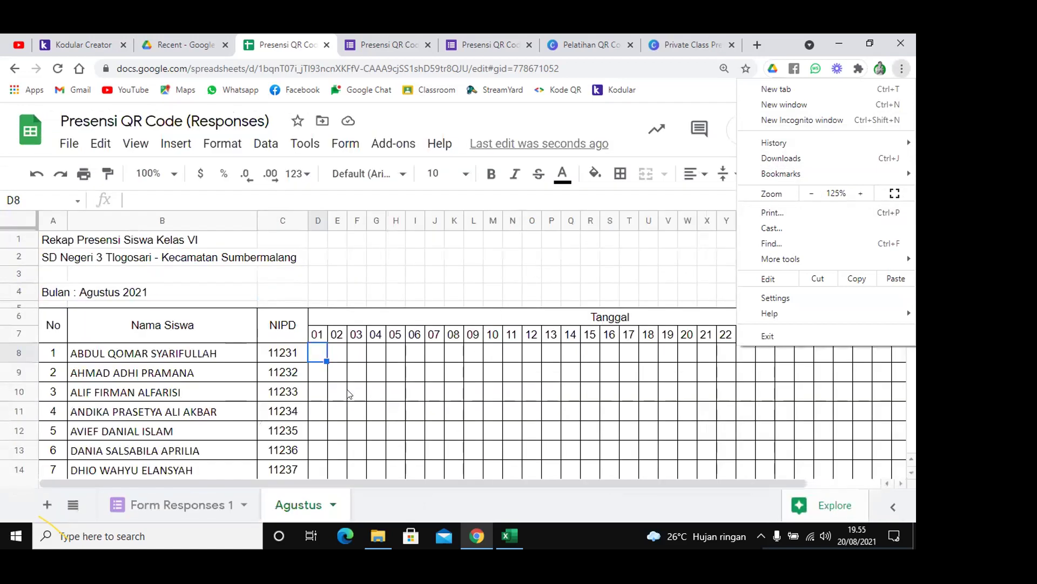
click(346, 389)
scroll(346, 389, down, 1)
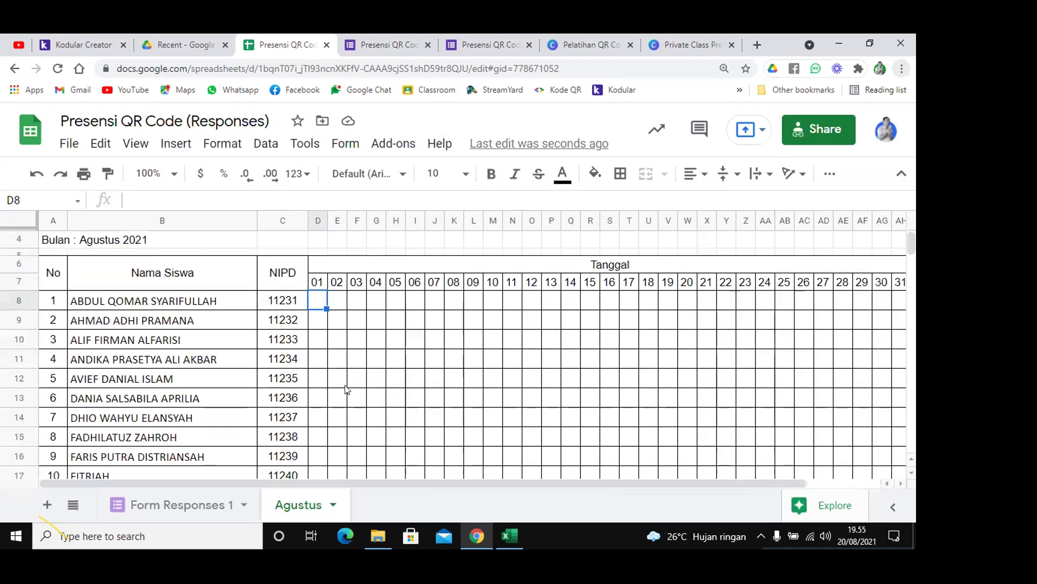
click(371, 365)
Step: Start a =VLOOKUP( formula in cell D8, reviewing the search_key help
click(317, 299)
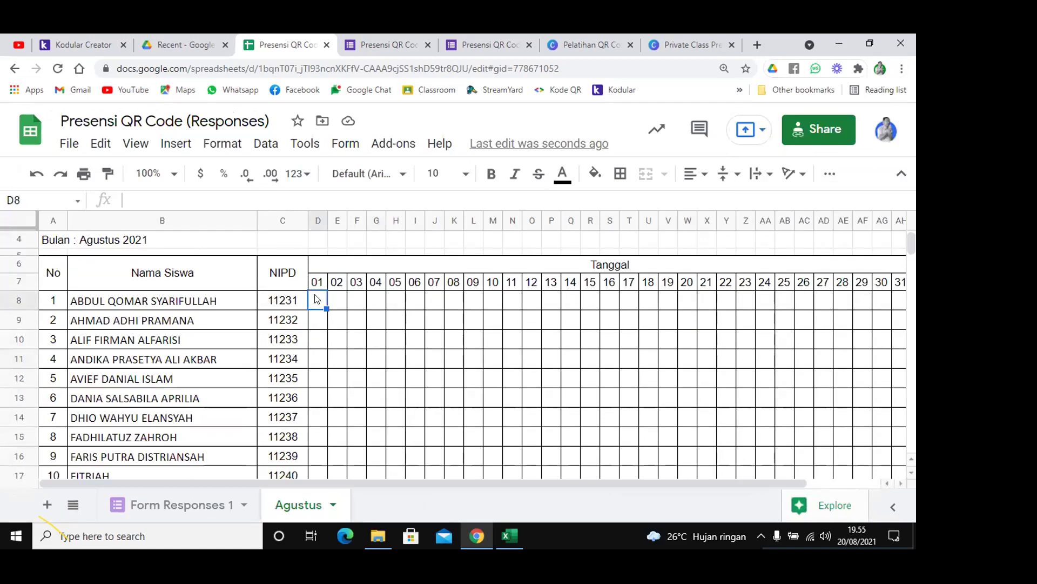
text(=)
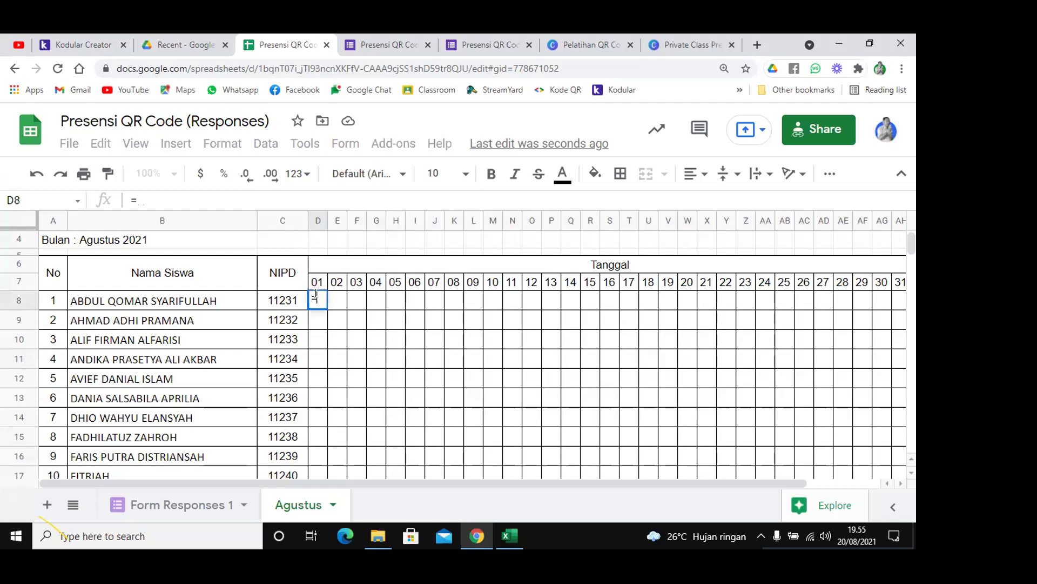
text(vlo)
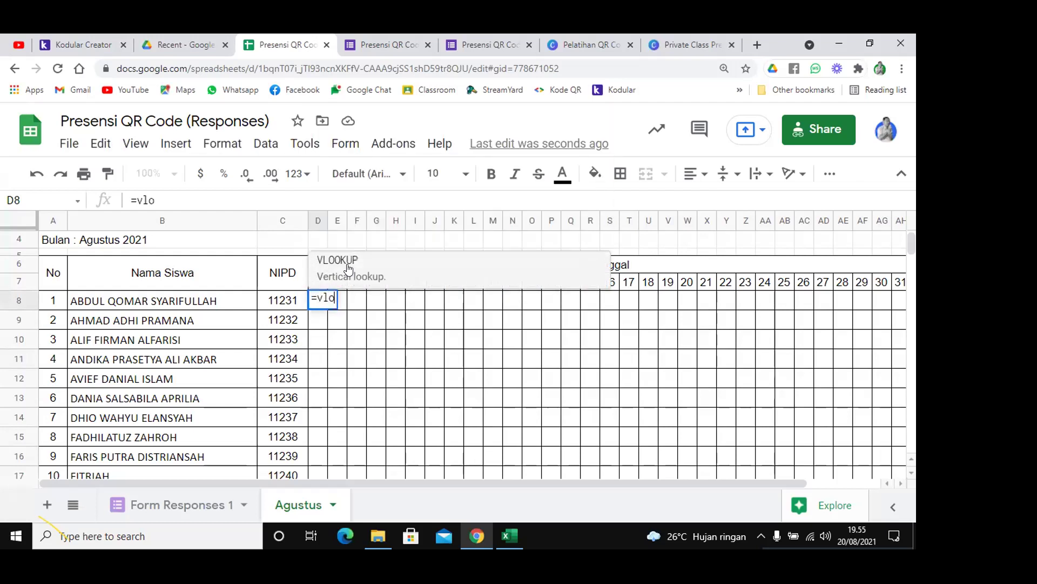
key(Tab)
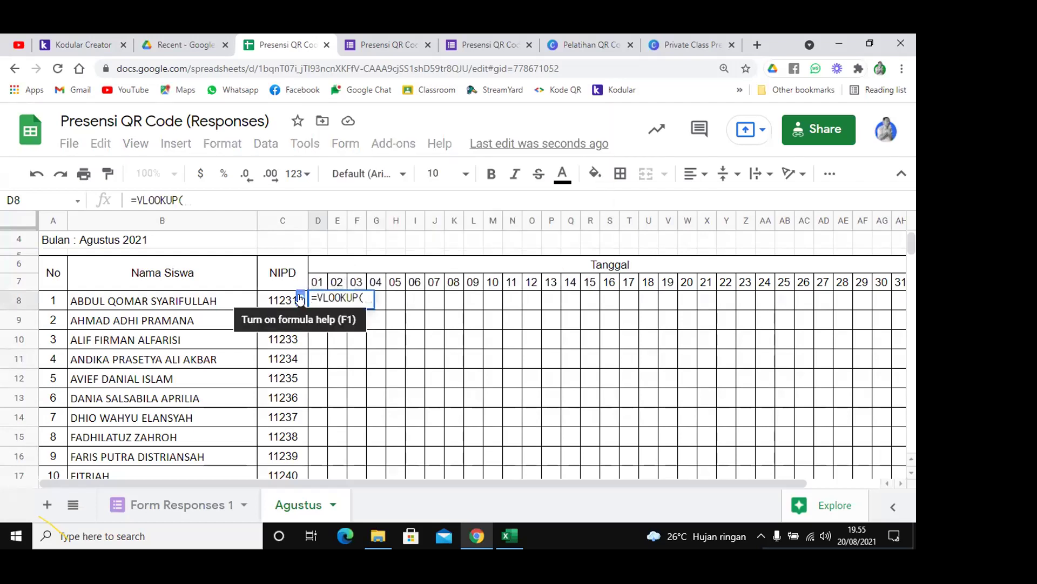
click(303, 299)
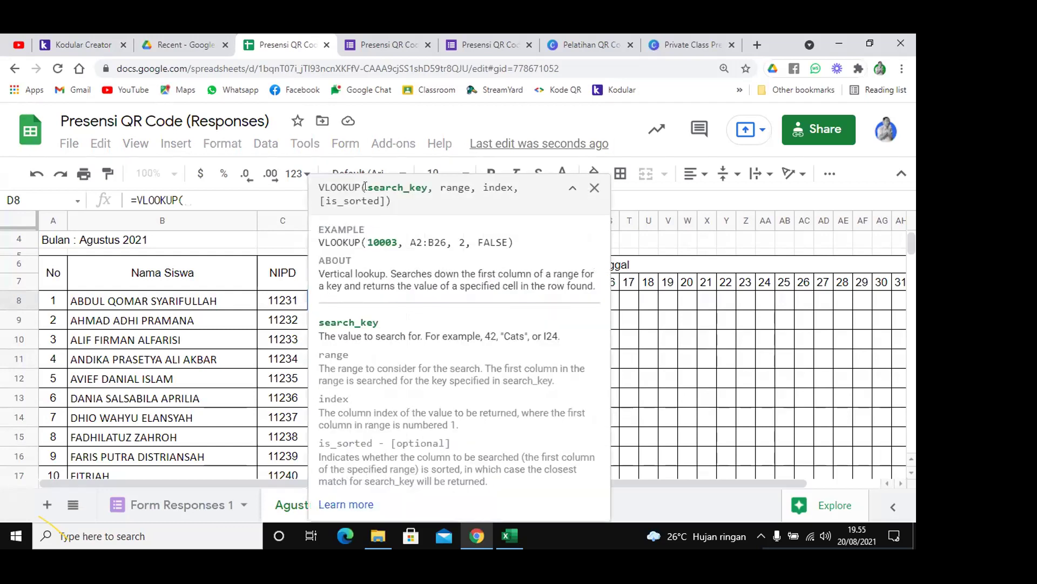
drag(366, 187, 426, 190)
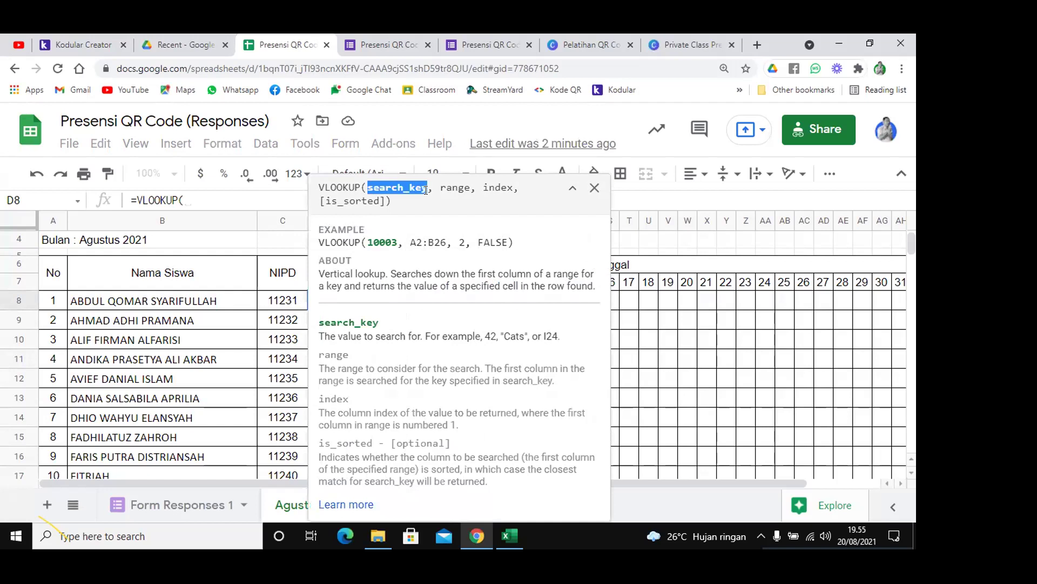
click(365, 187)
drag(366, 186, 427, 189)
click(595, 187)
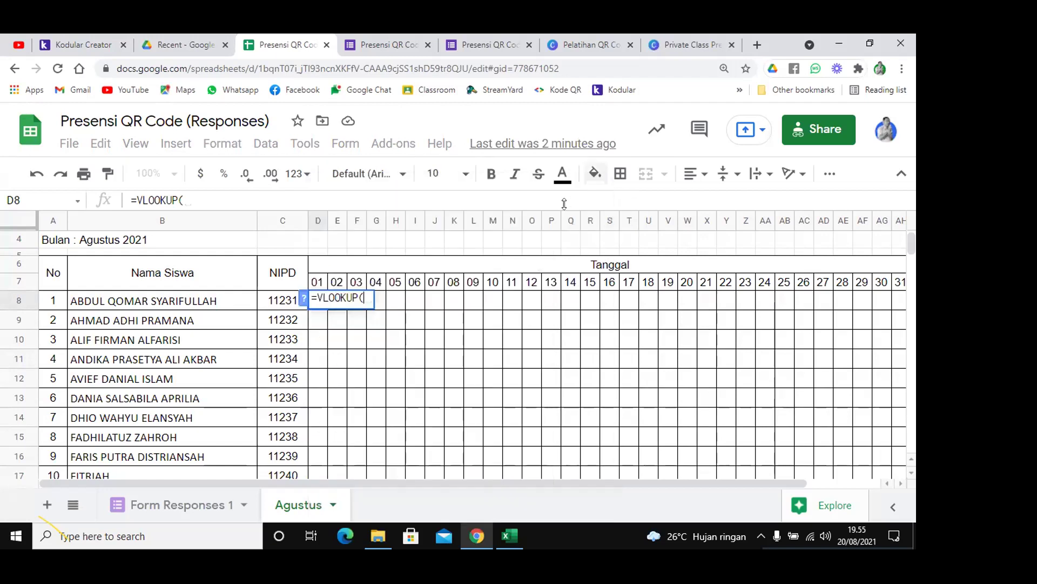
Step: Build the search key D7&"/08"&"2021"&B8 in the D8 formula and go to Form Responses 1
click(316, 282)
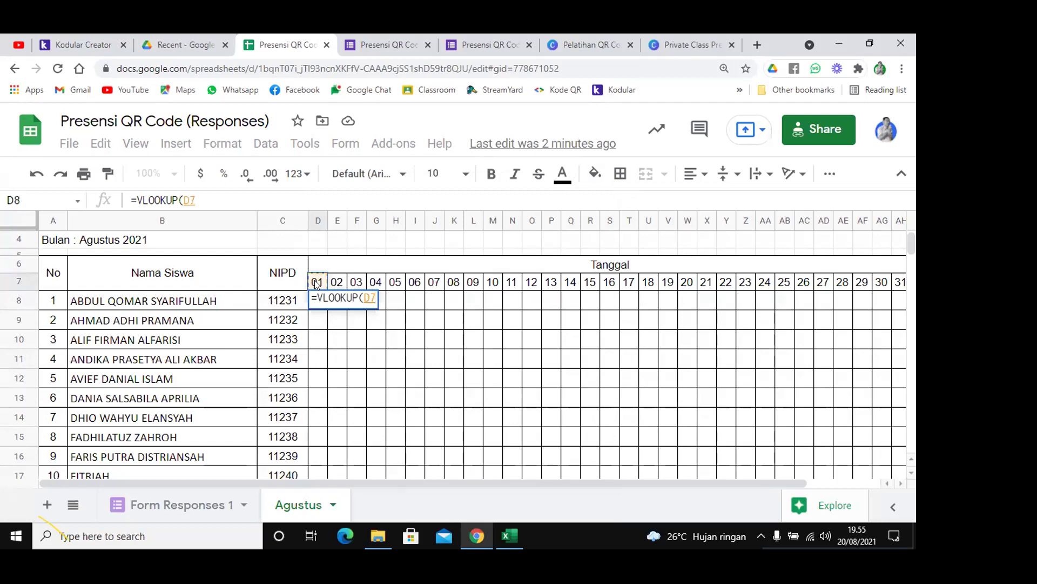
text(&)
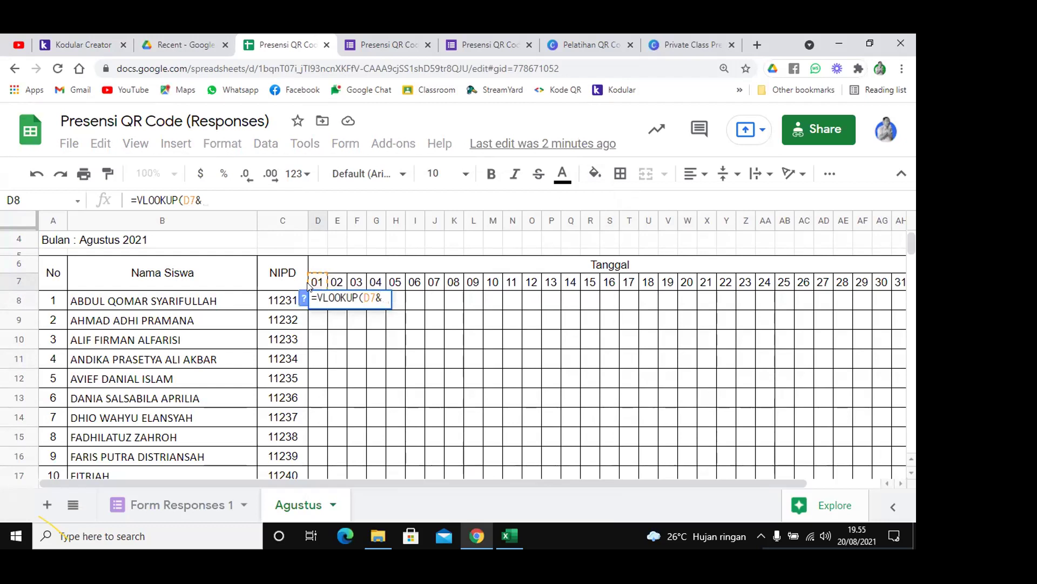
text("/08)
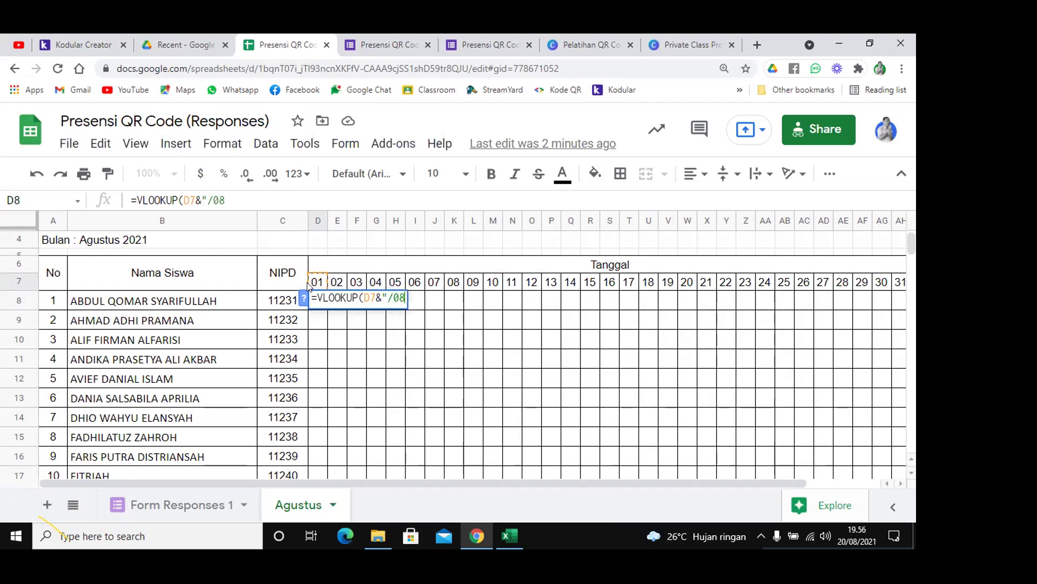
text("&)
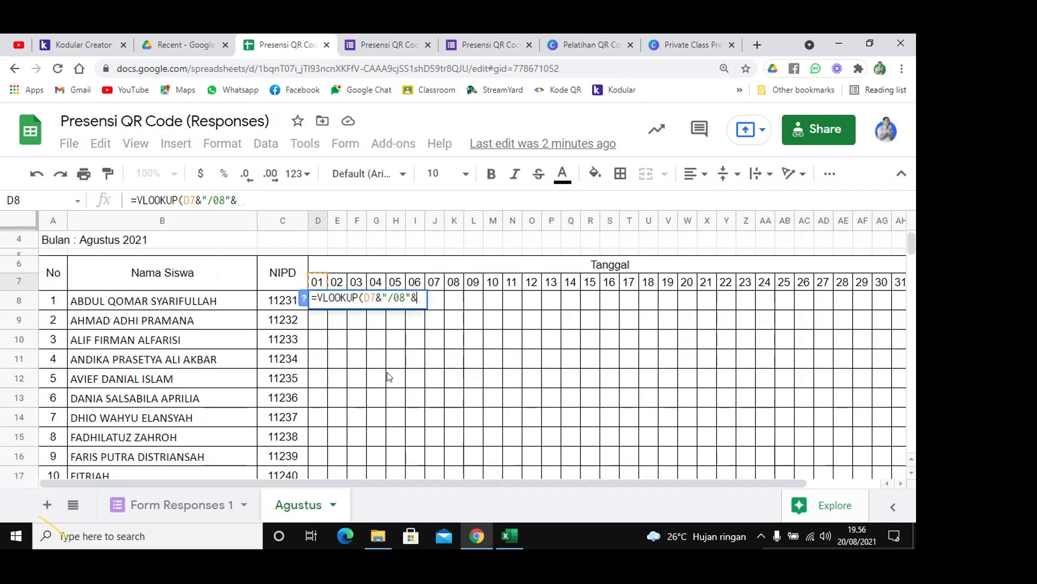
text(")
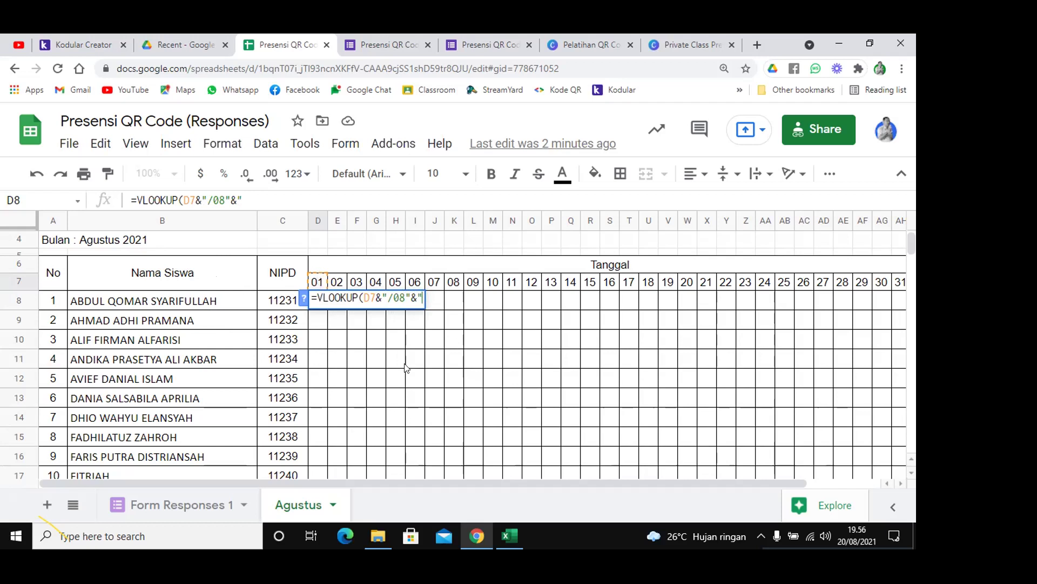
text(20221)
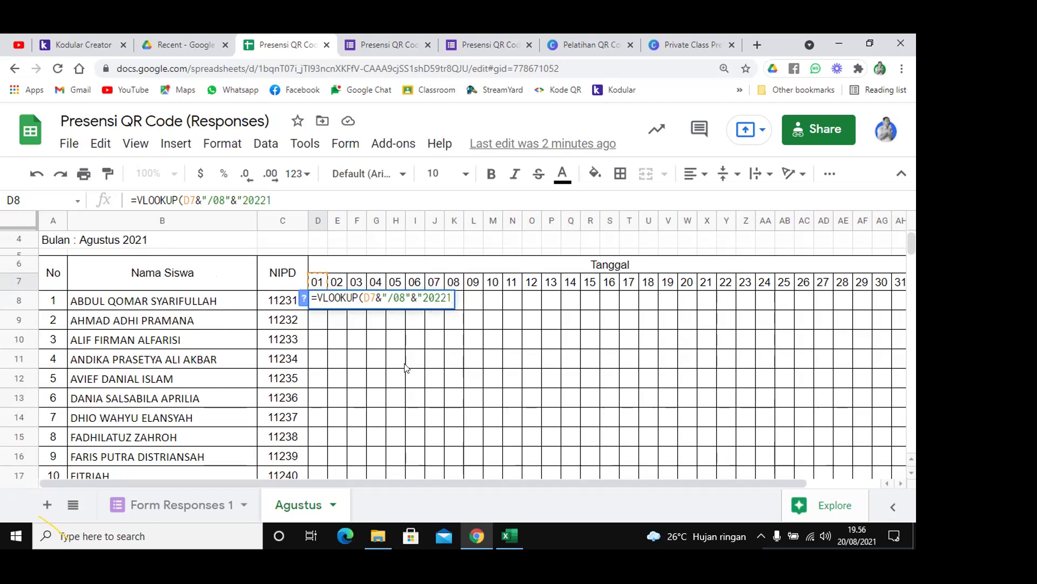
key(BackSpace)
key(BackSpace)
text(1)
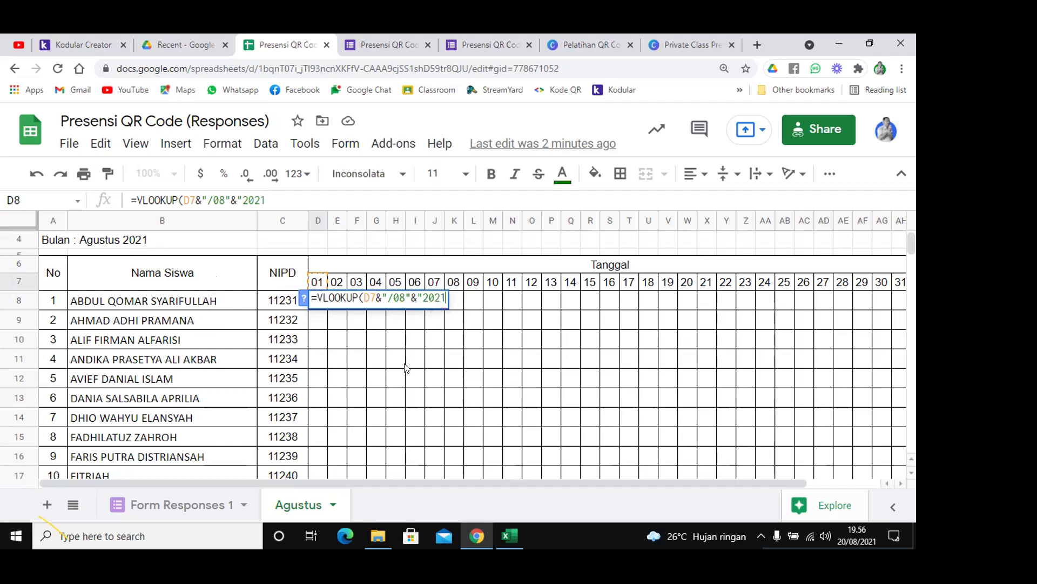
text("&)
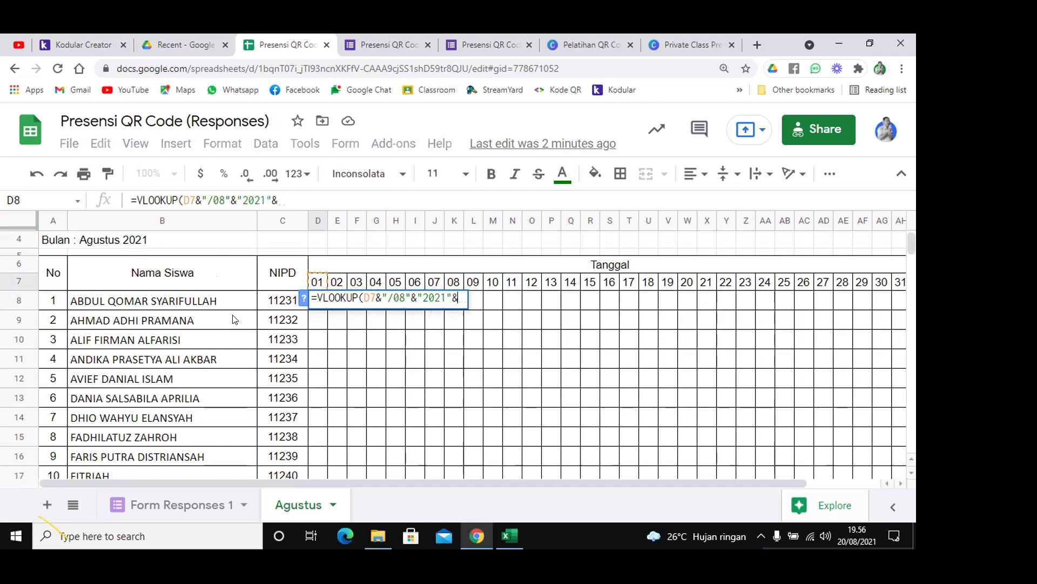
click(184, 300)
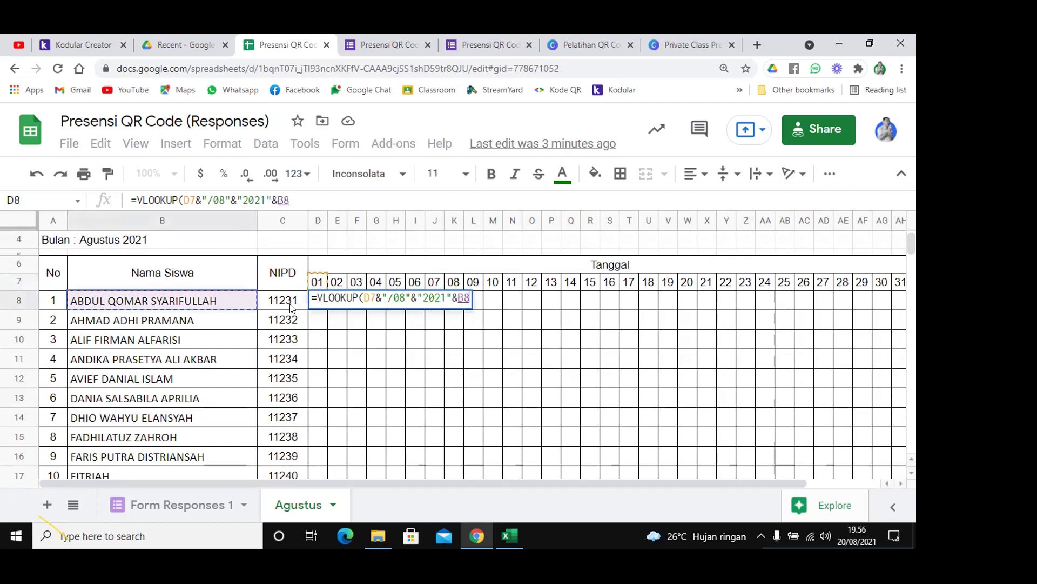
text(,)
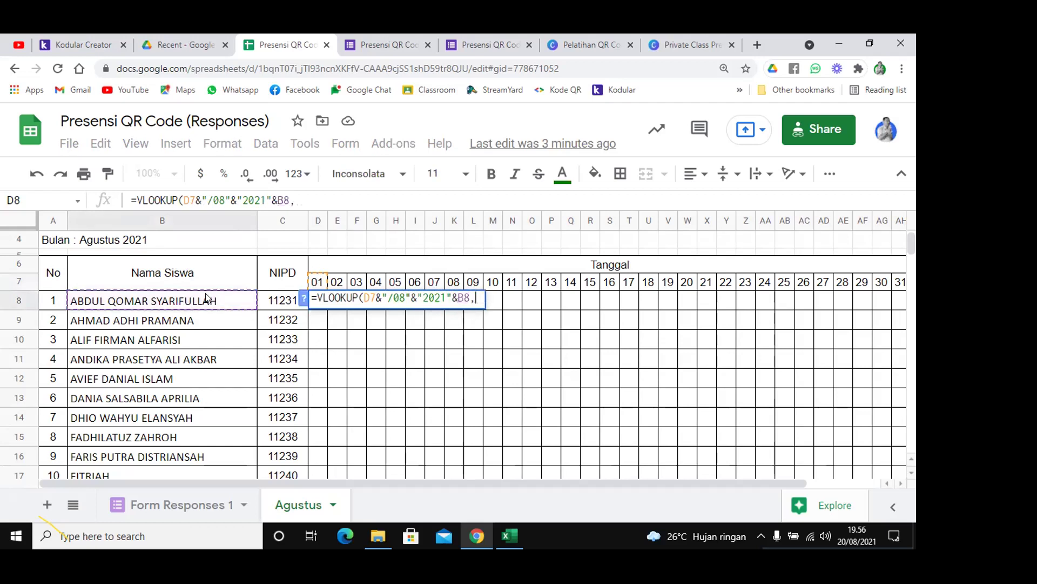
click(304, 298)
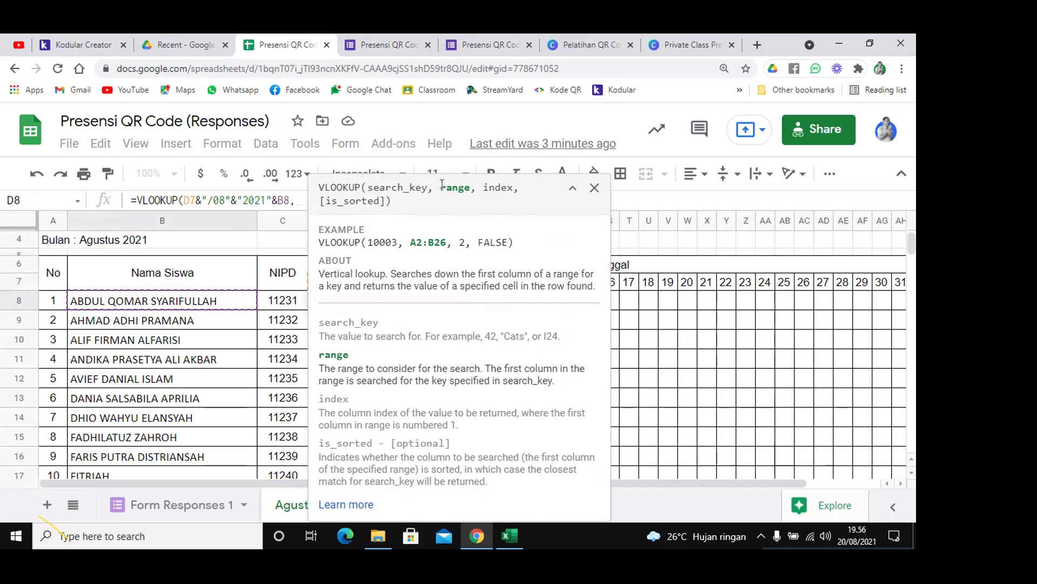
click(595, 188)
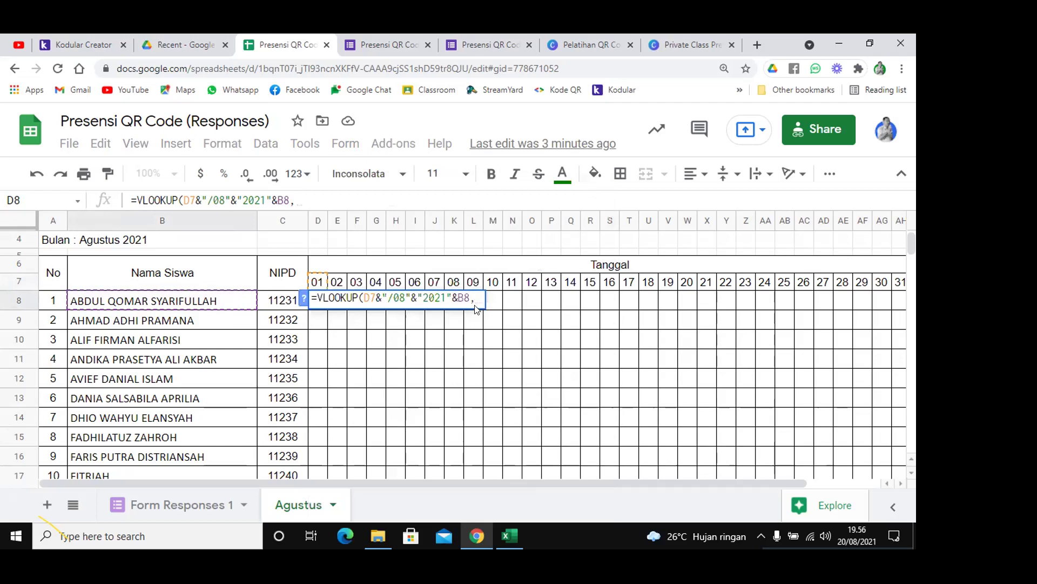
click(179, 506)
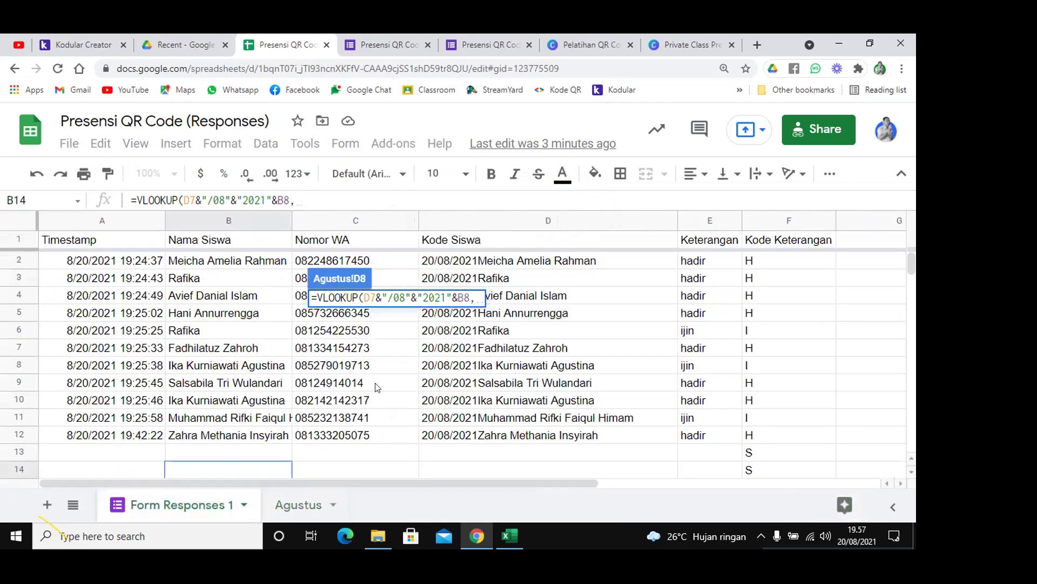
Step: Finish the D8 formula with range 'Form Responses 1'!D:F, column 3 and FALSE, and enter it
click(473, 221)
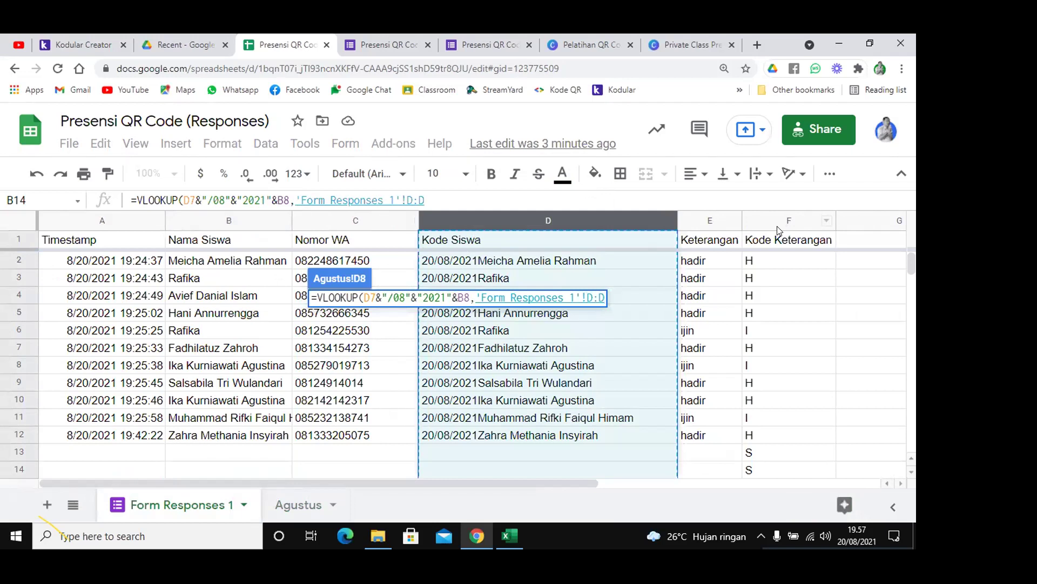
key(shift+Right)
key(shift+Right)
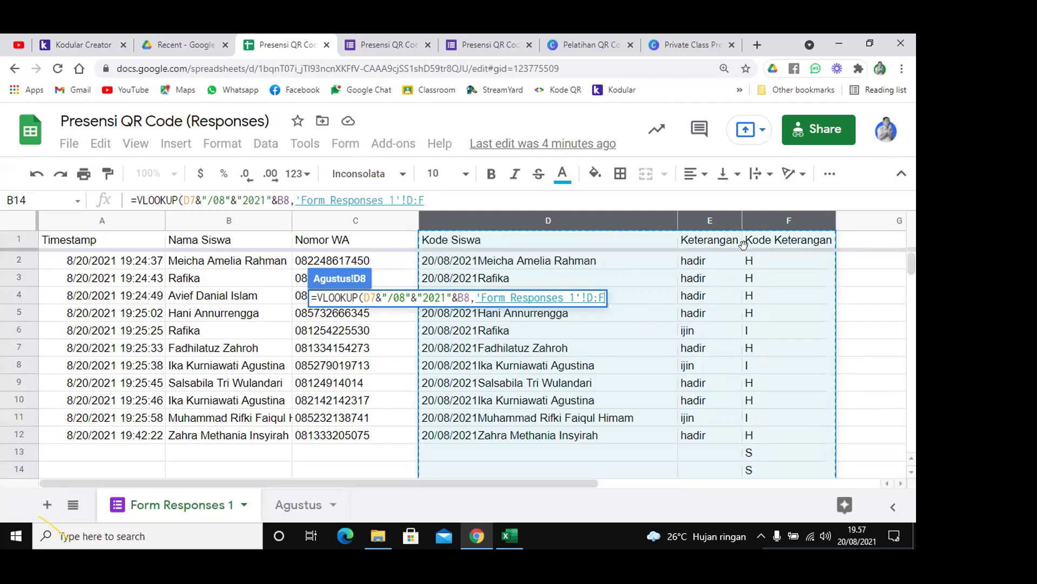
text(,)
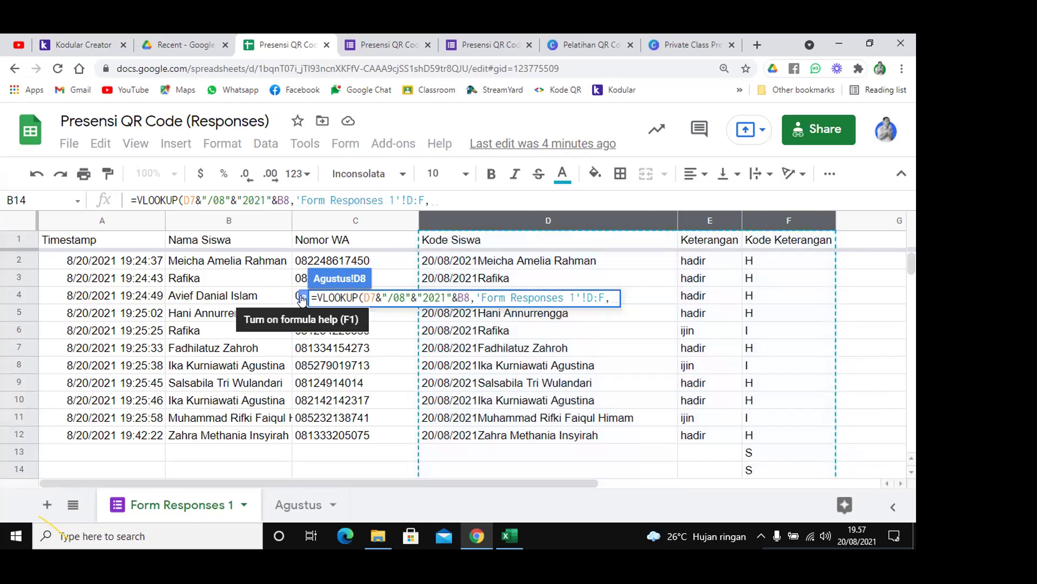
click(301, 296)
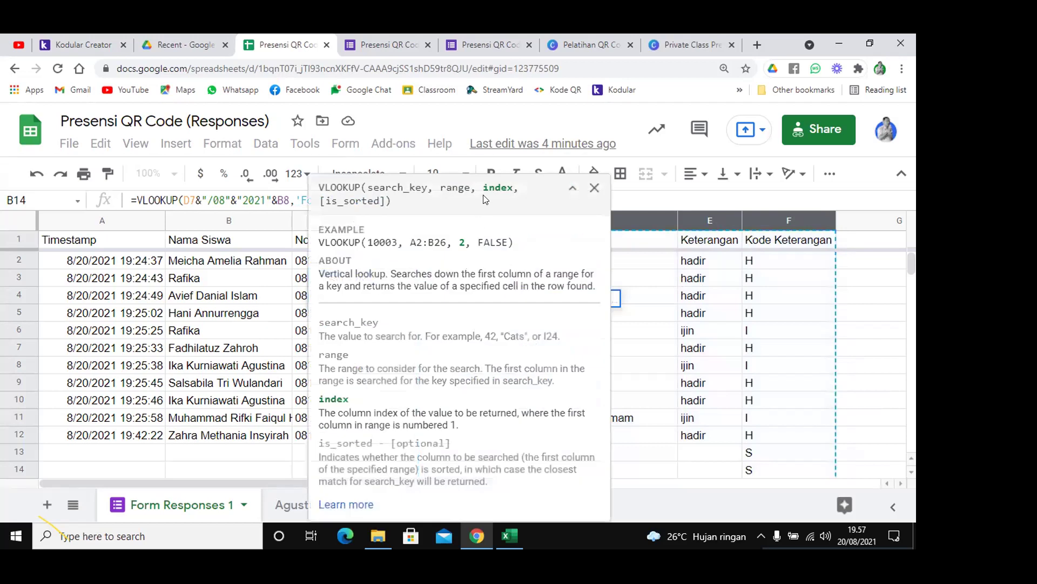
click(595, 187)
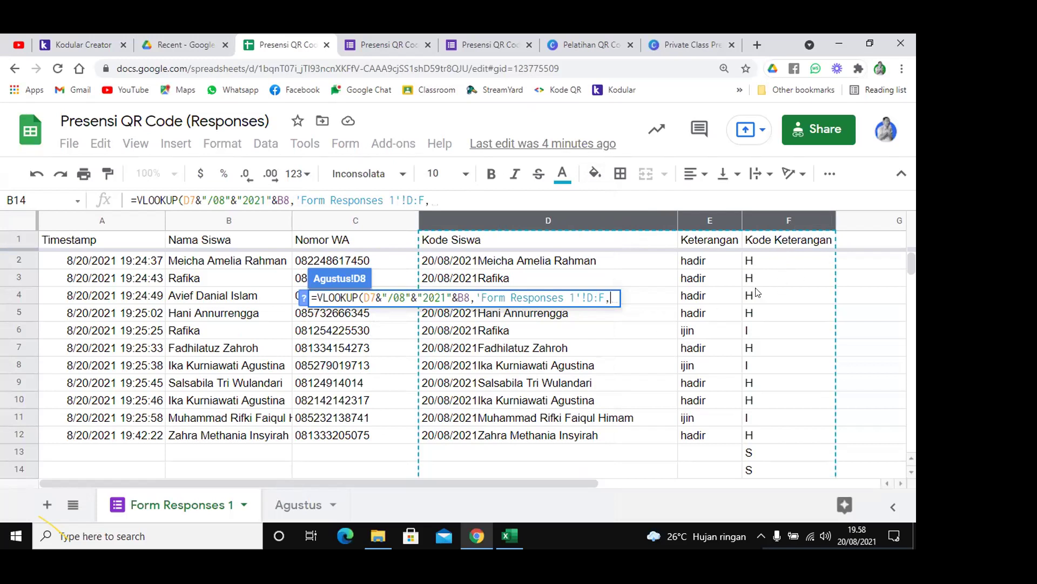
text(3)
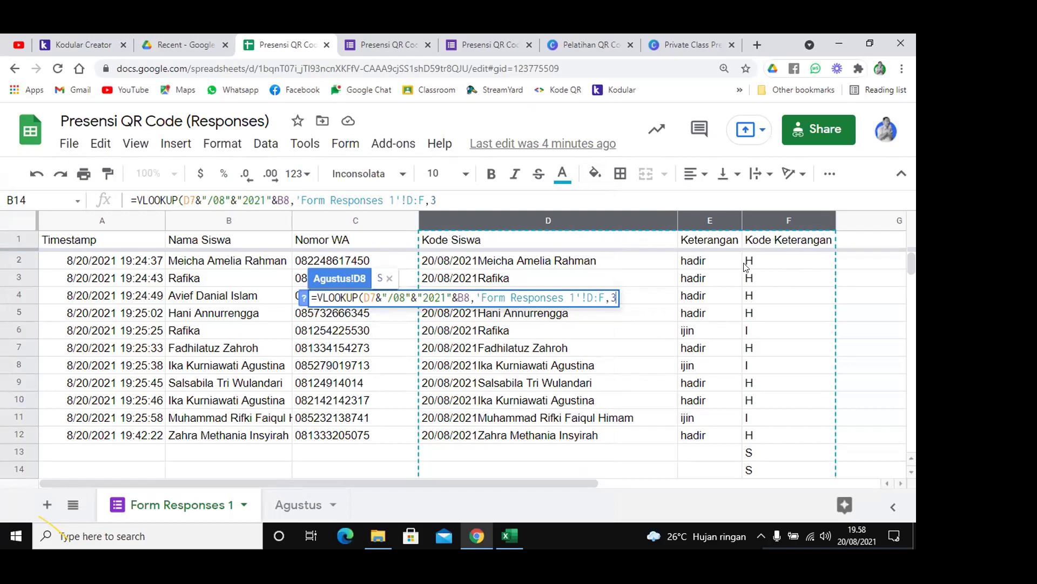
text(,)
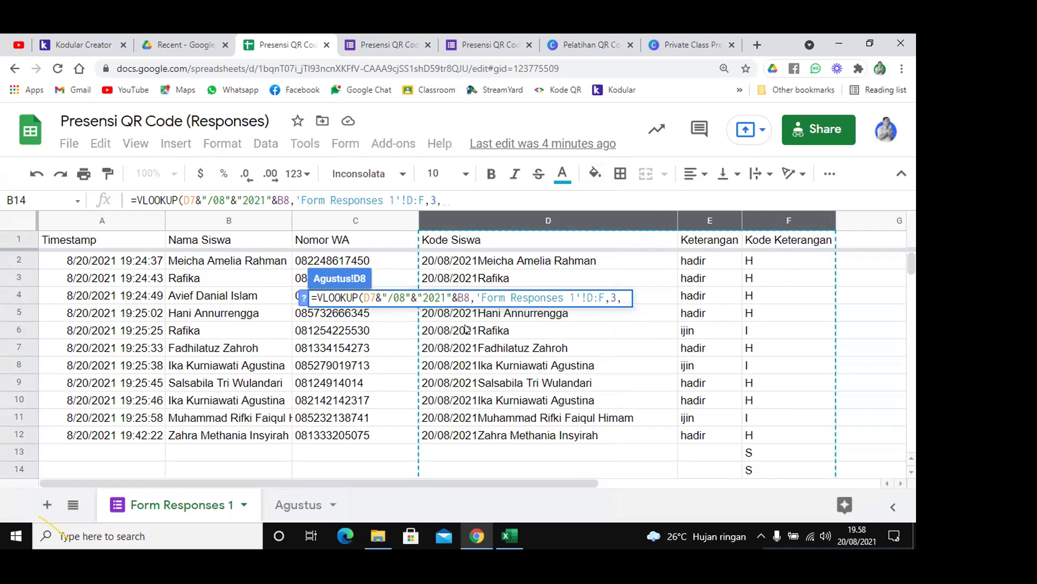
text(F)
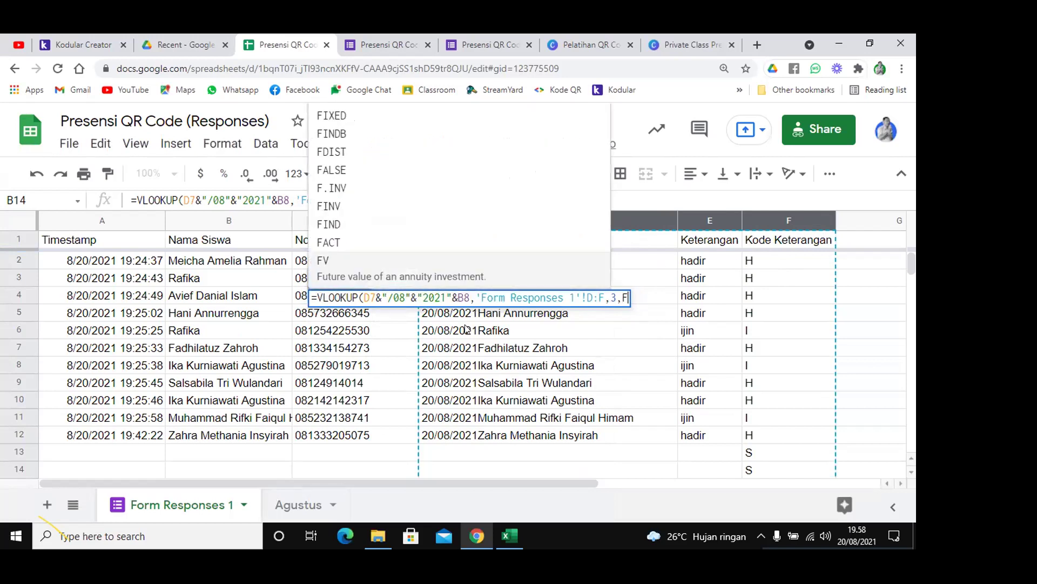
text(ALS)
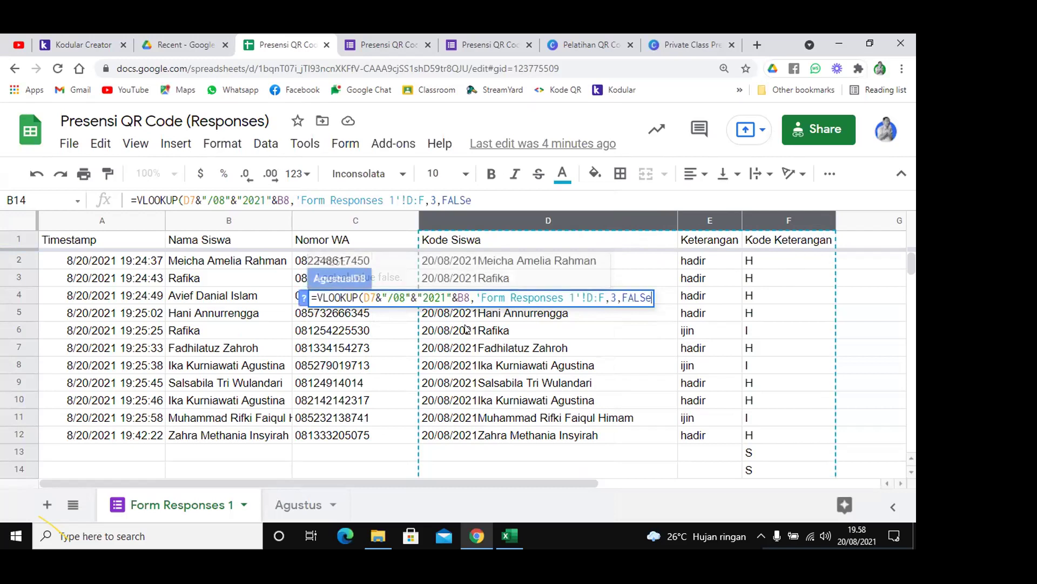
text(E)
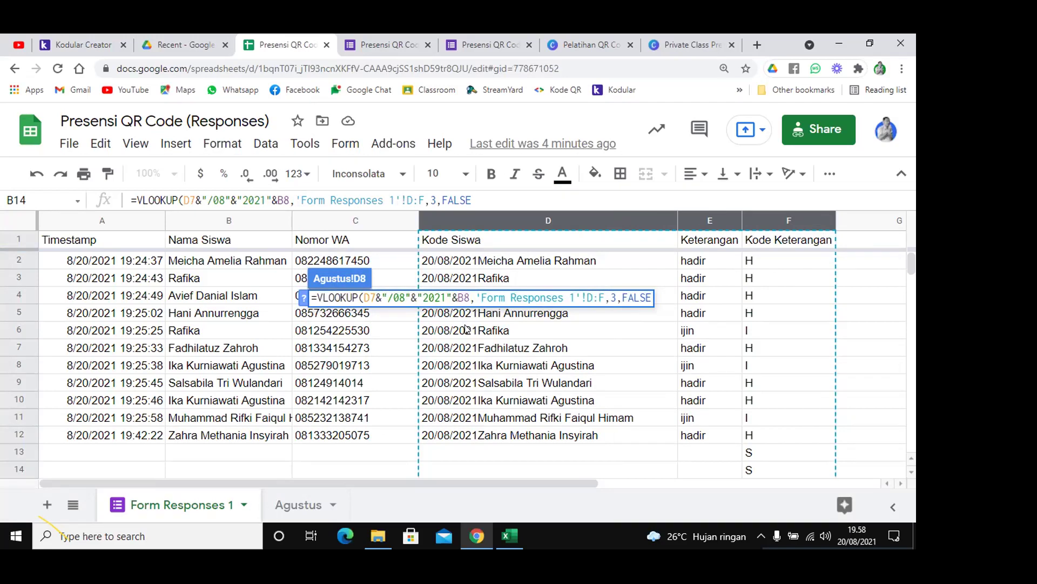
key(Return)
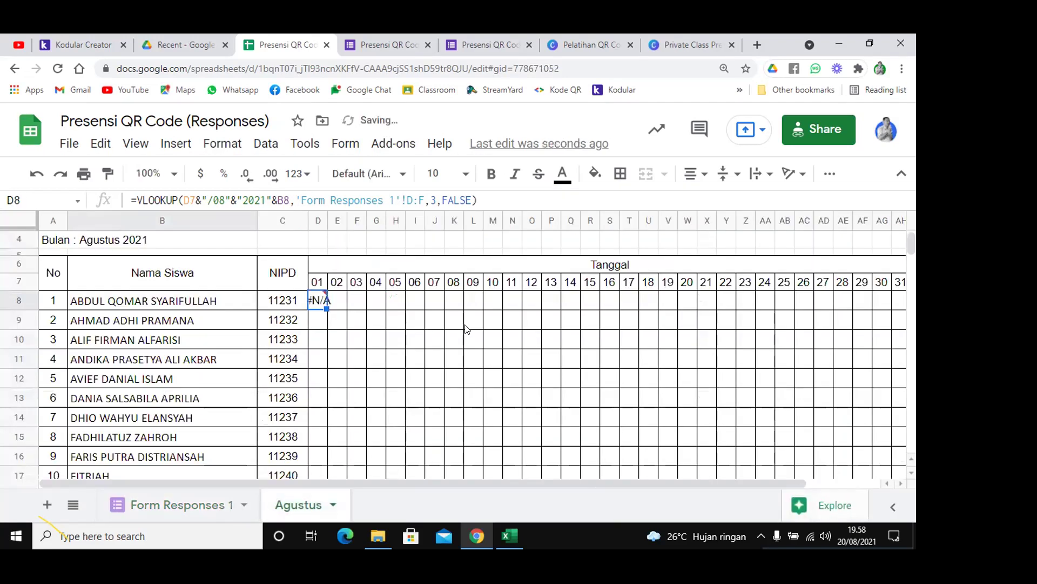
click(317, 340)
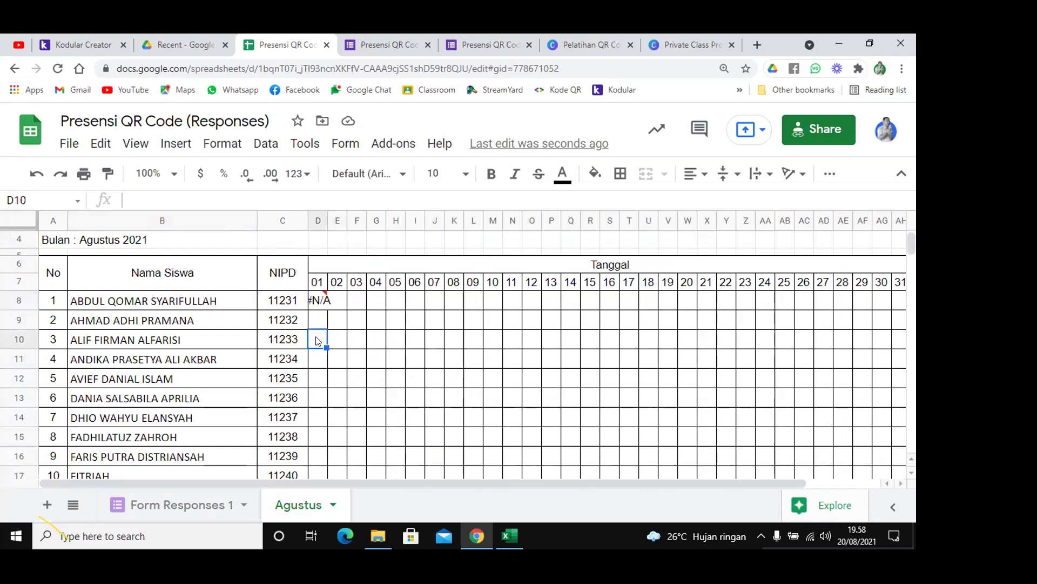
click(320, 301)
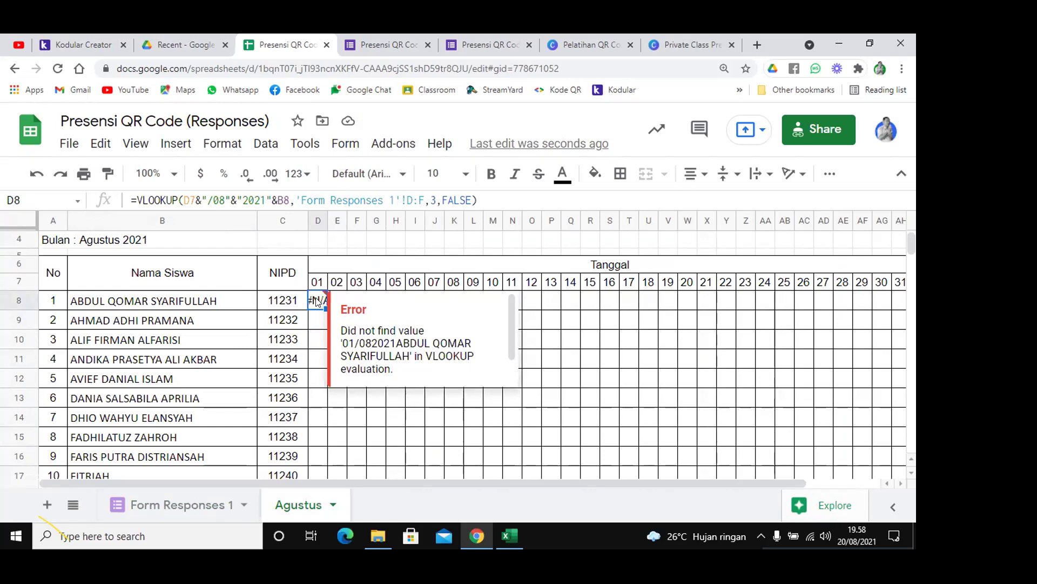
click(162, 505)
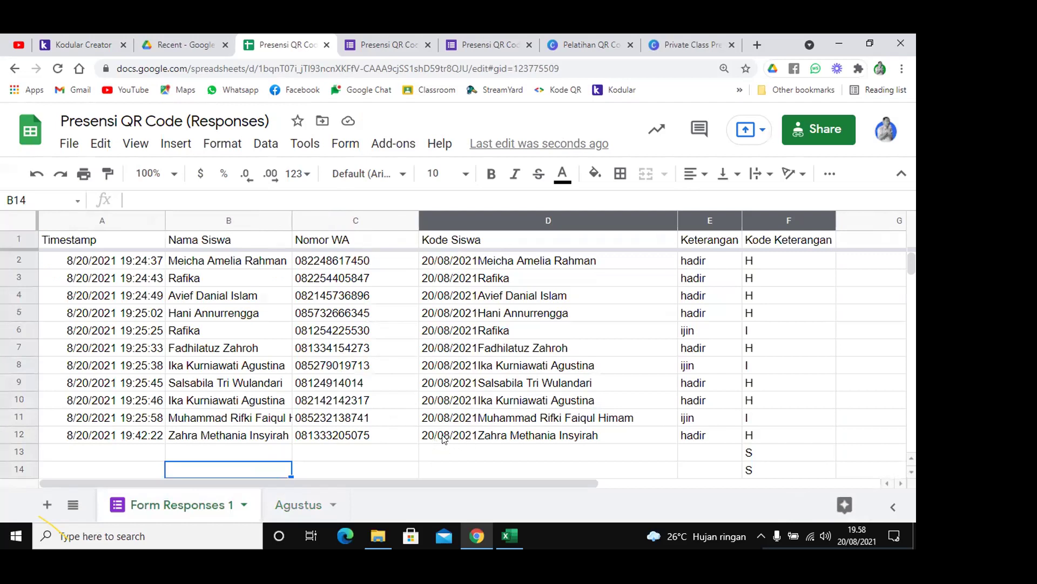
click(298, 505)
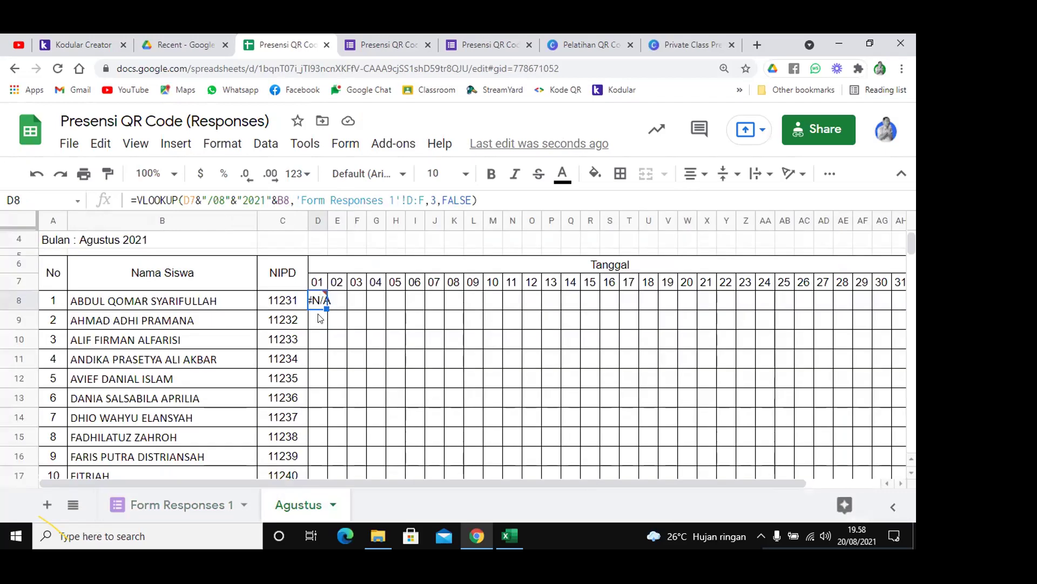
key(Down)
key(Up)
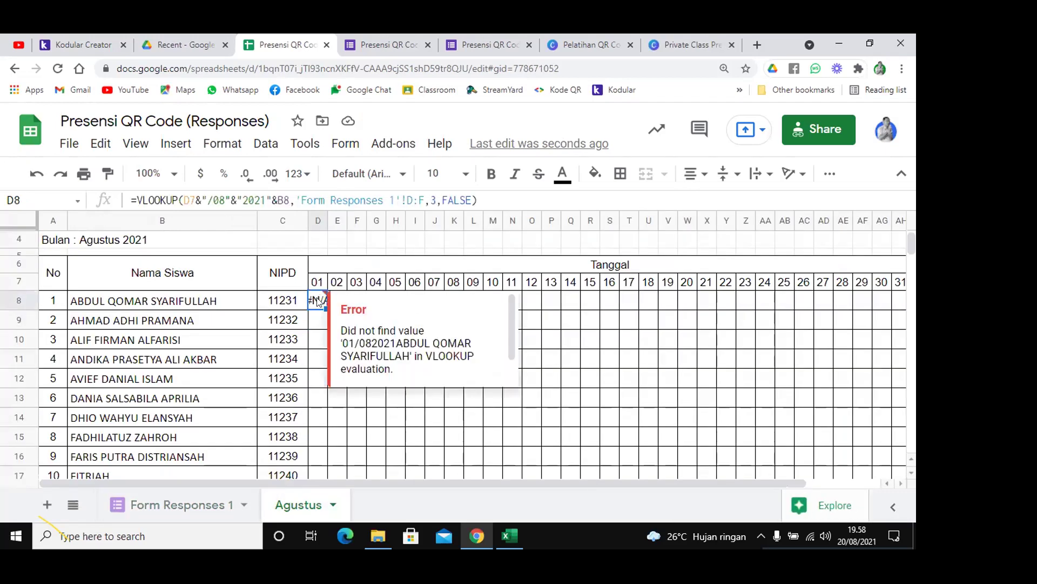
key(Down)
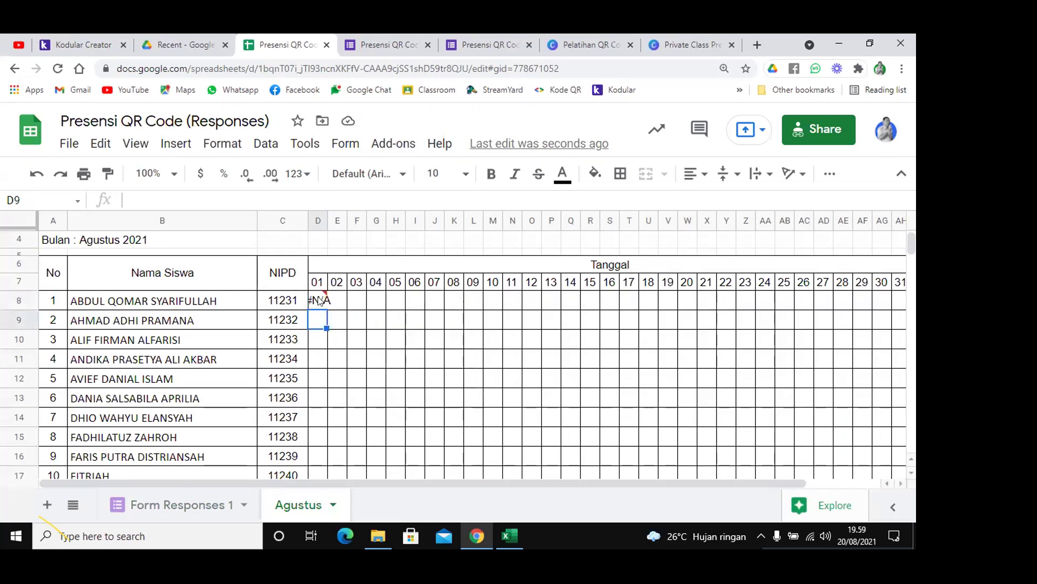
click(319, 301)
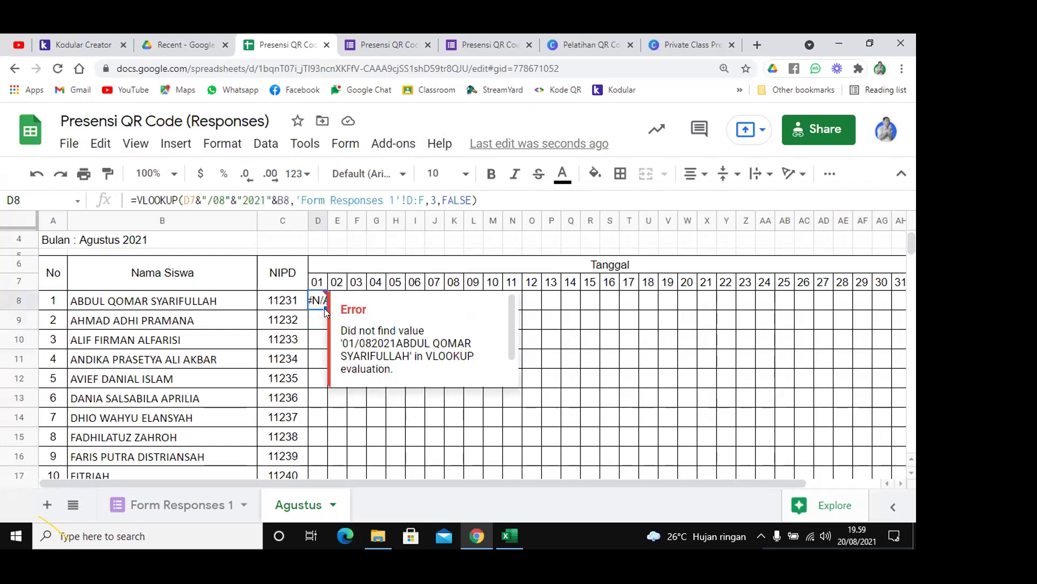
drag(326, 309, 358, 313)
shift+click(344, 329)
click(358, 322)
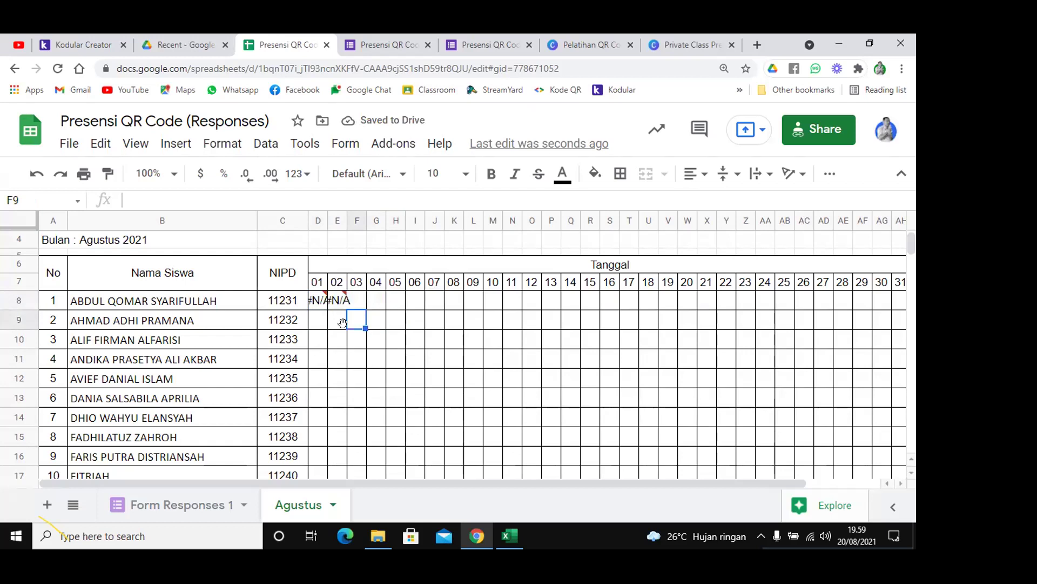
click(316, 301)
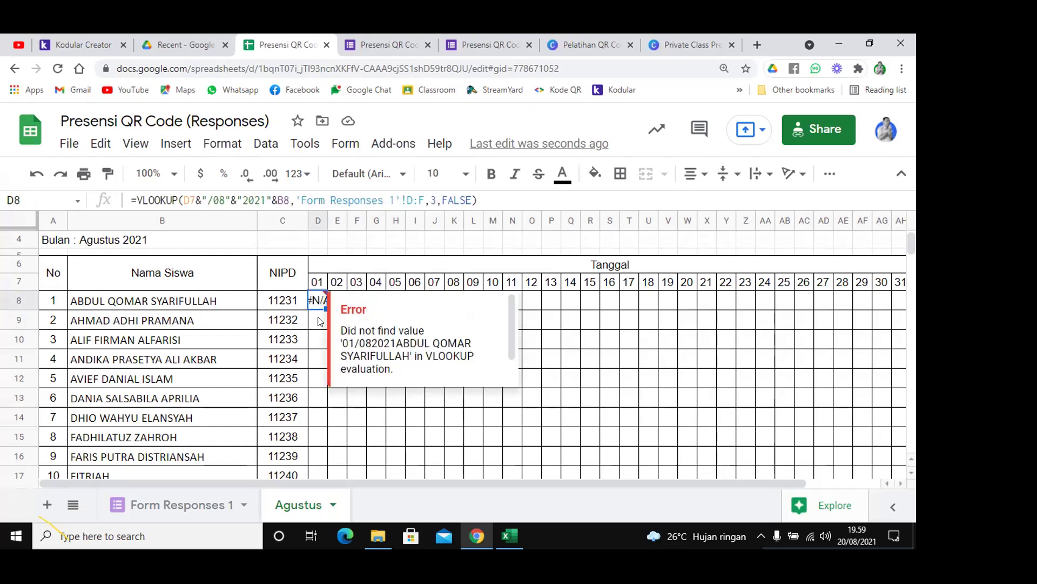
drag(325, 309, 336, 309)
click(335, 301)
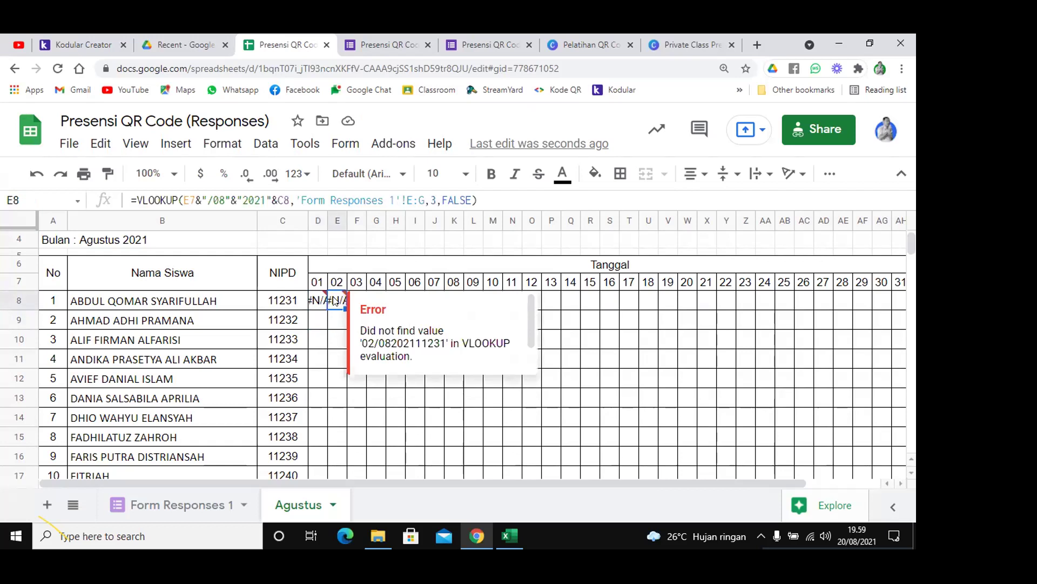
key(Delete)
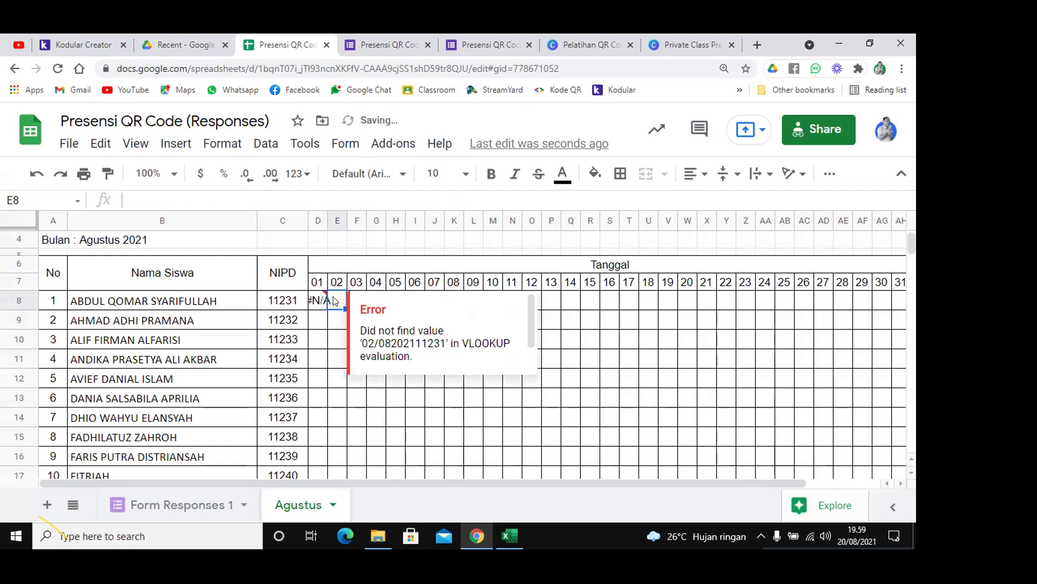
click(321, 301)
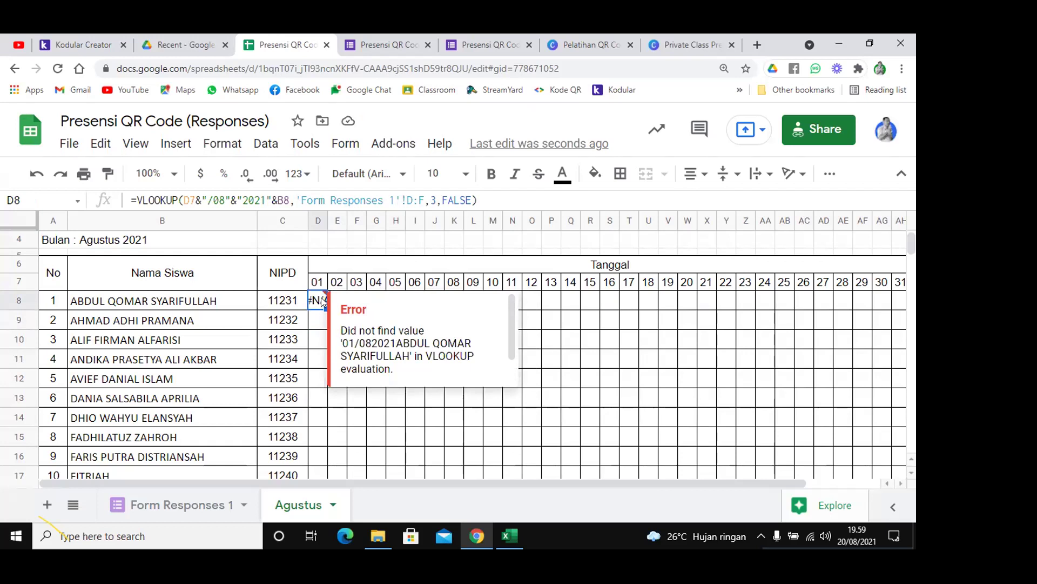
Step: Wrap the D8 VLOOKUP formula in IFERROR with "" so it shows blank instead of #N/A
click(137, 196)
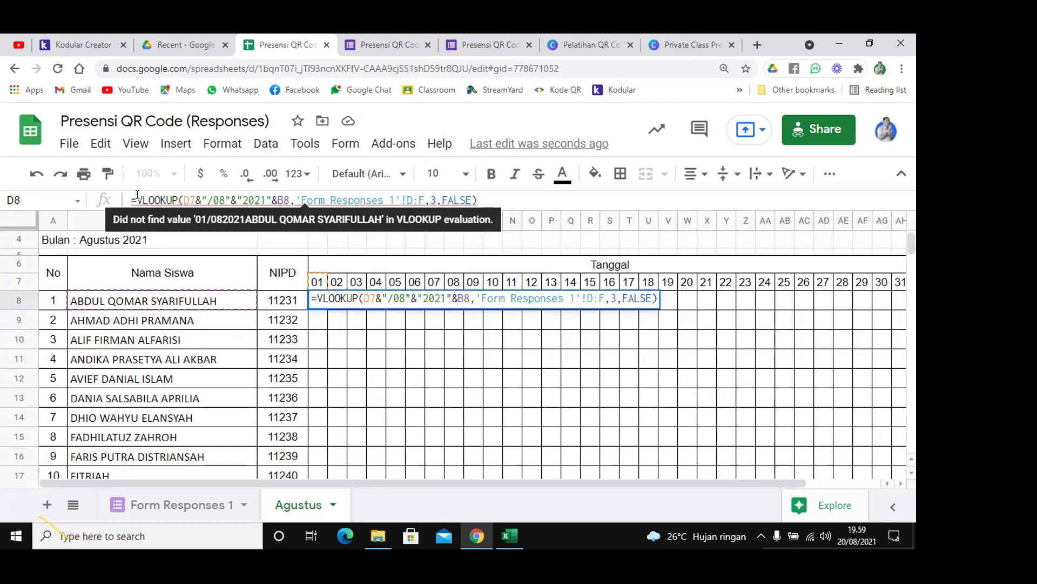
text(()
text(if)
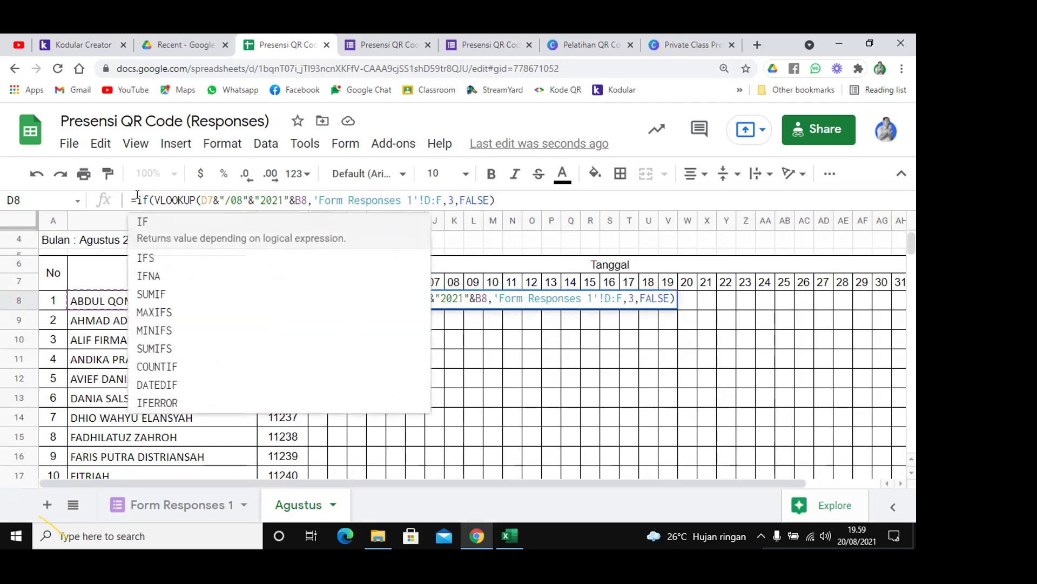
text(e)
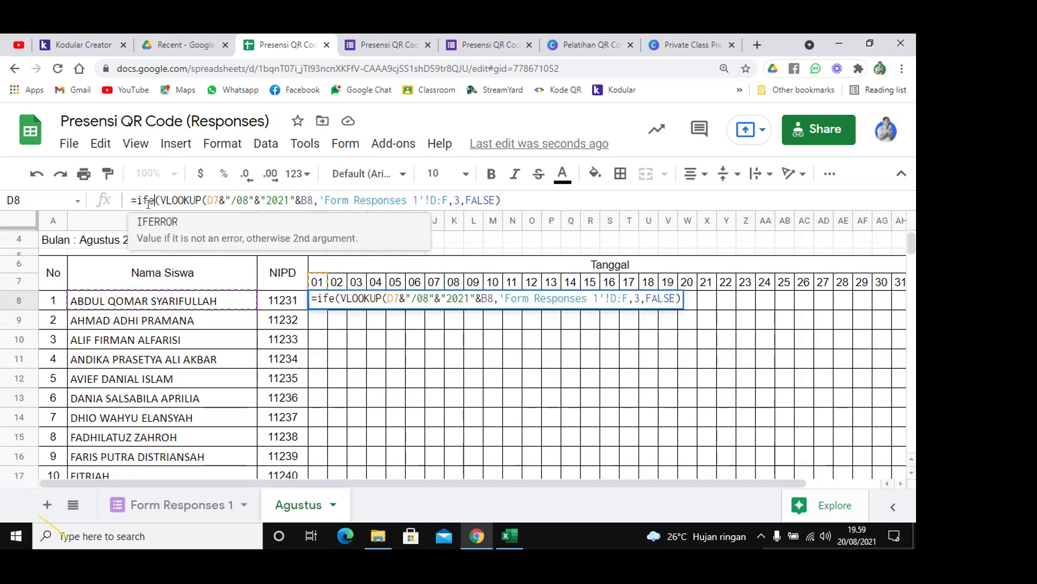
click(163, 231)
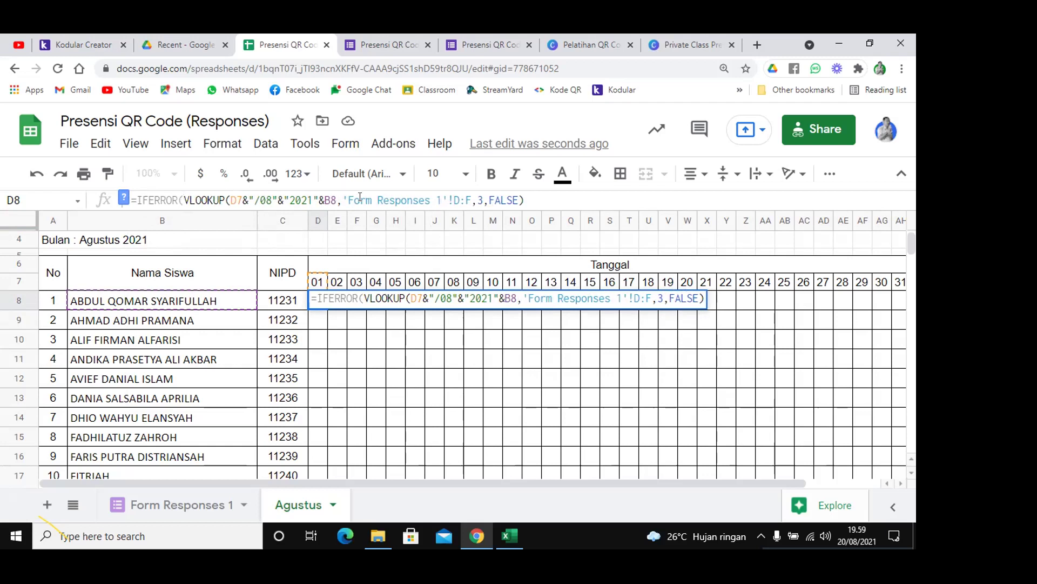
click(527, 199)
text(,"")
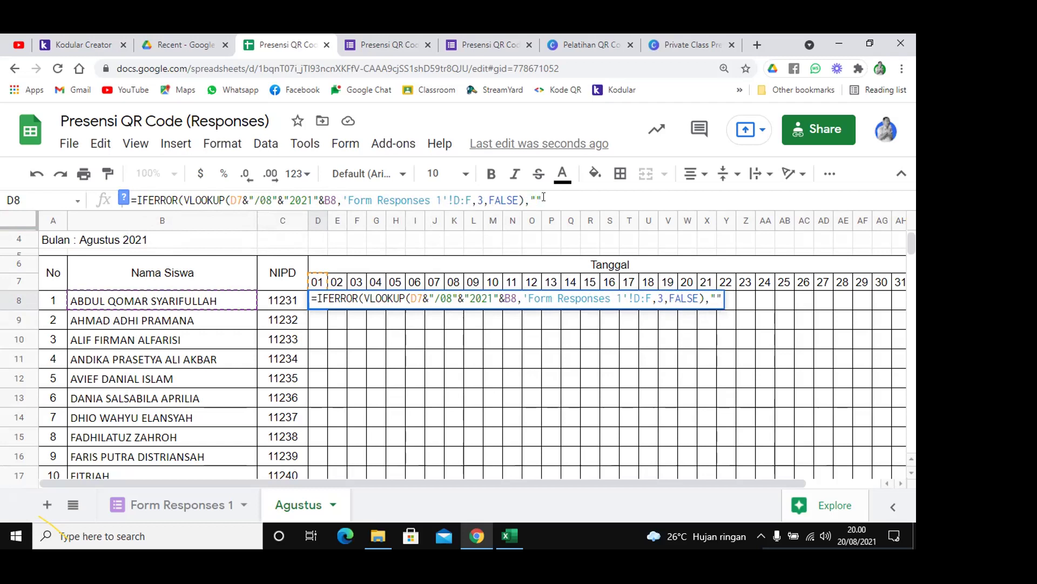
key(Return)
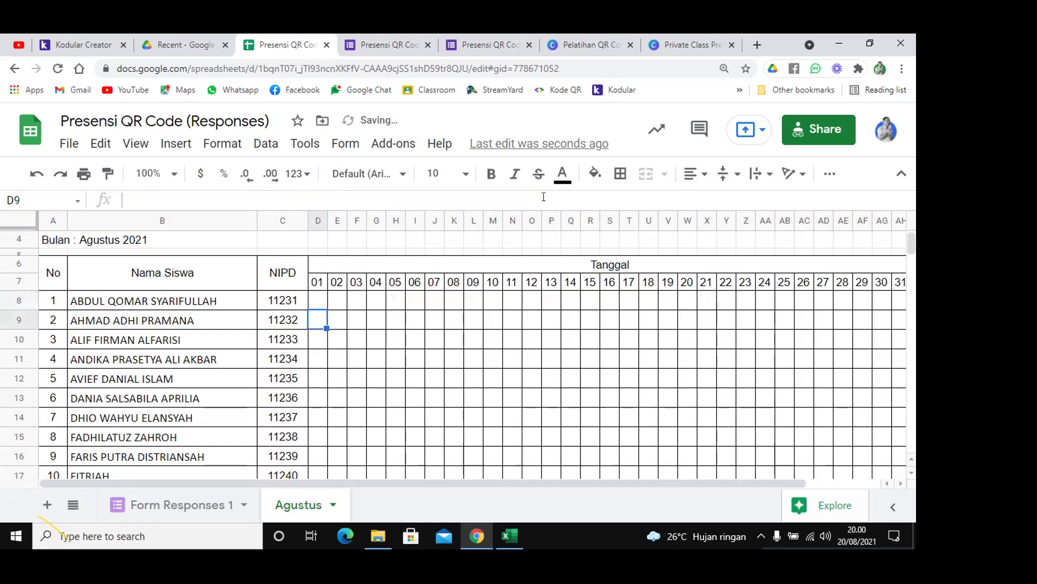
Step: Fill the D8 IFERROR formula across into E8
click(319, 303)
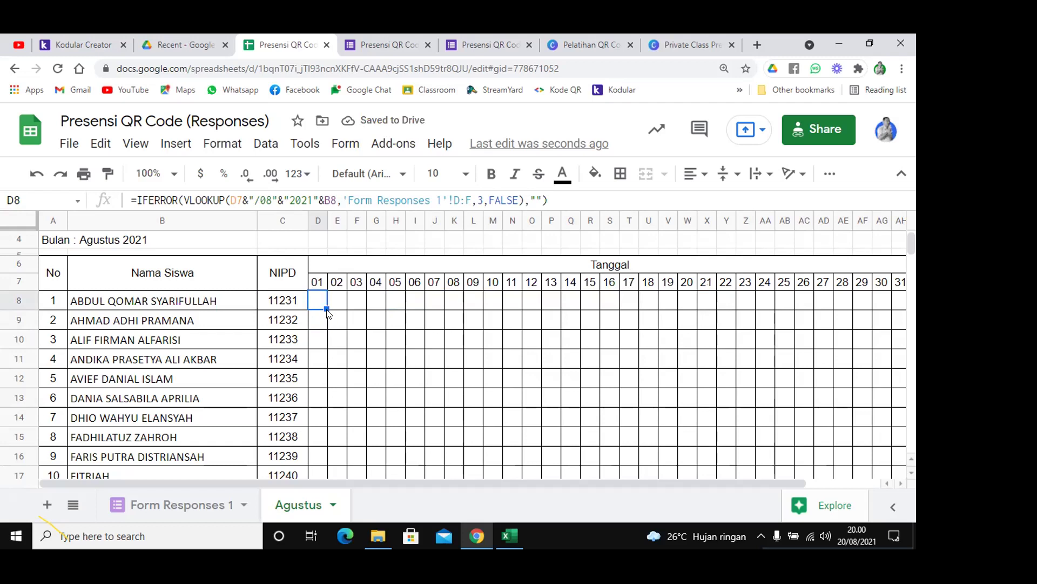
drag(325, 307, 357, 318)
click(357, 318)
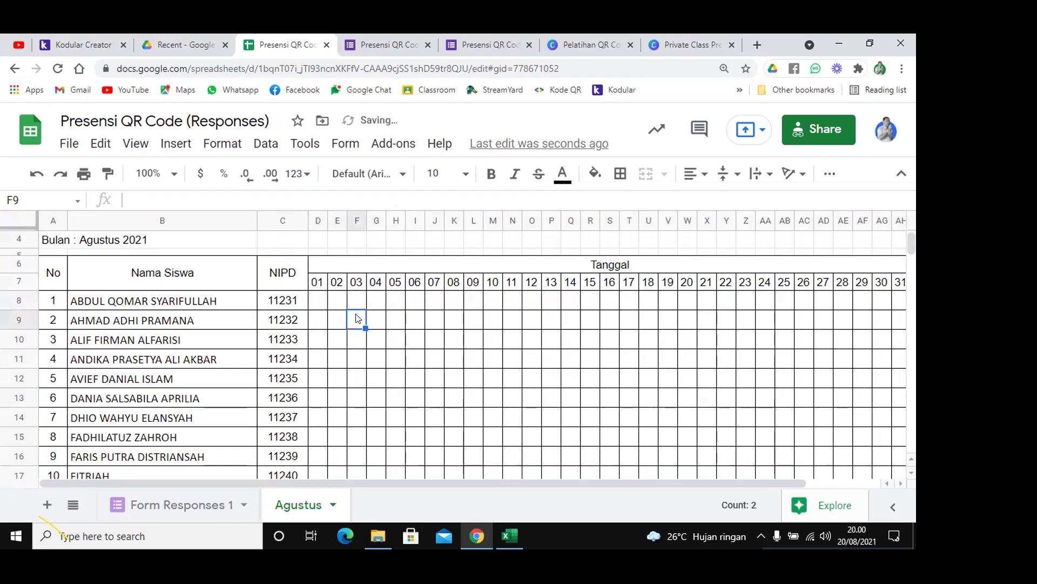
click(318, 297)
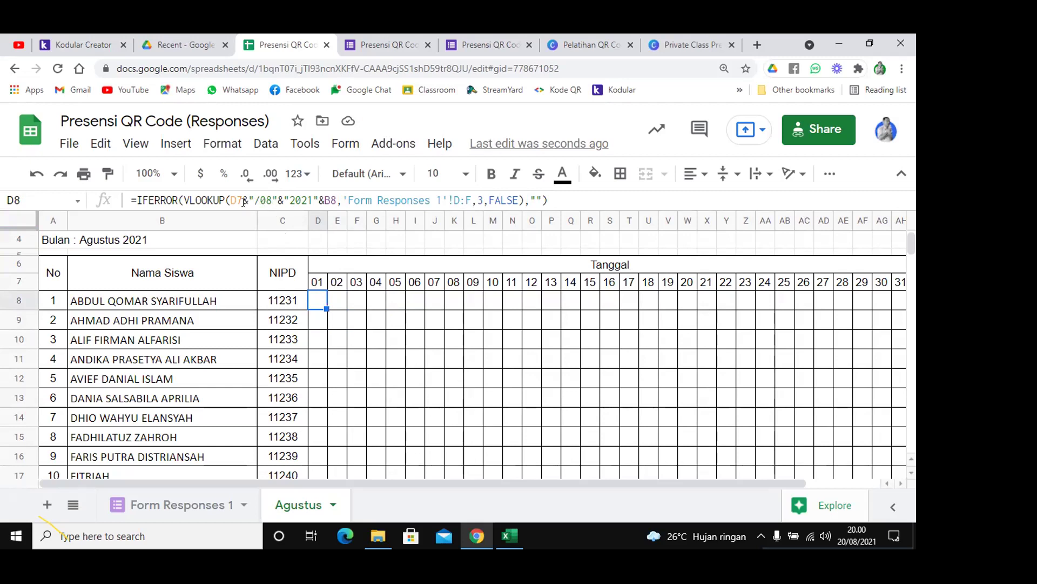
Step: Correct the date key in the D8 formula by inserting '/' before 2021
click(287, 200)
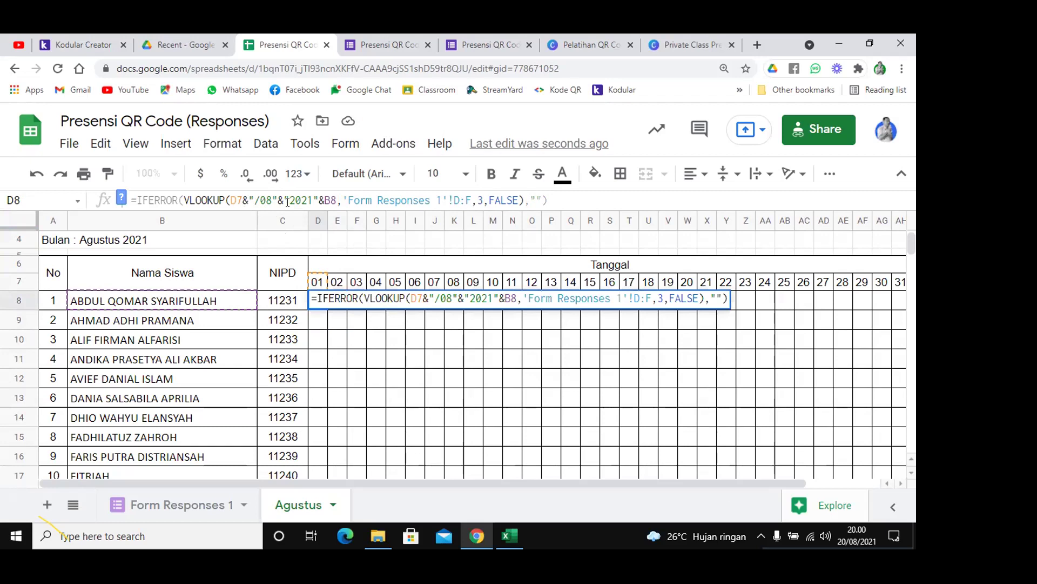
text(/)
key(Return)
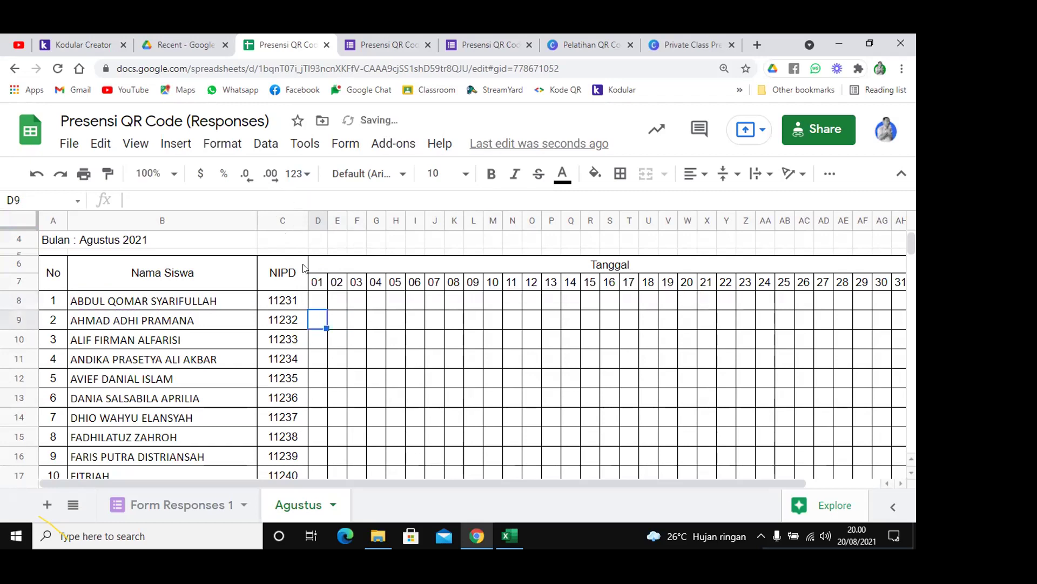
Step: Replace E8's outdated formula by clearing it and filling in the corrected D8 formula
click(335, 299)
key(Delete)
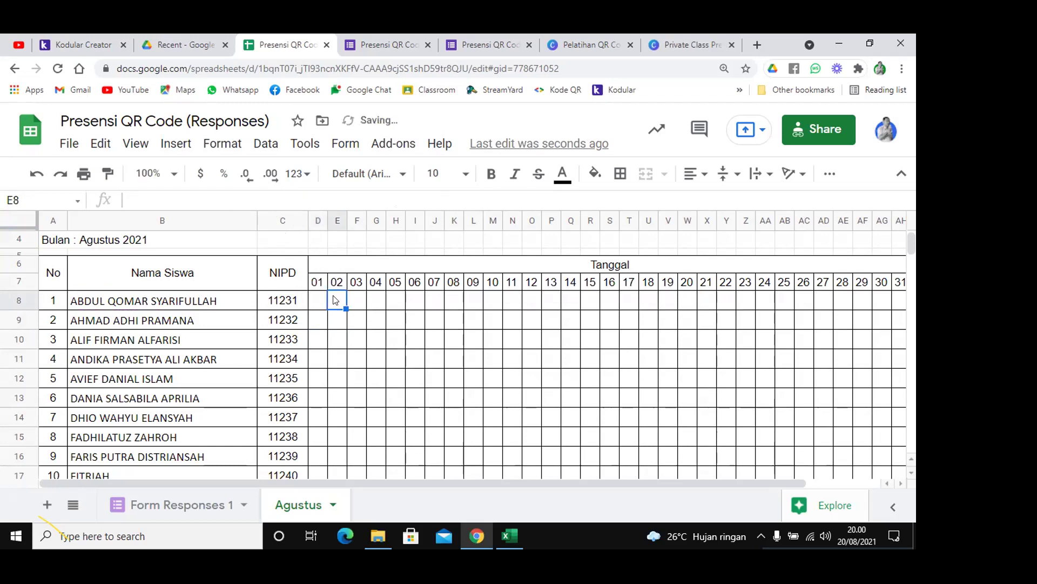
click(321, 304)
drag(326, 307, 337, 303)
click(318, 304)
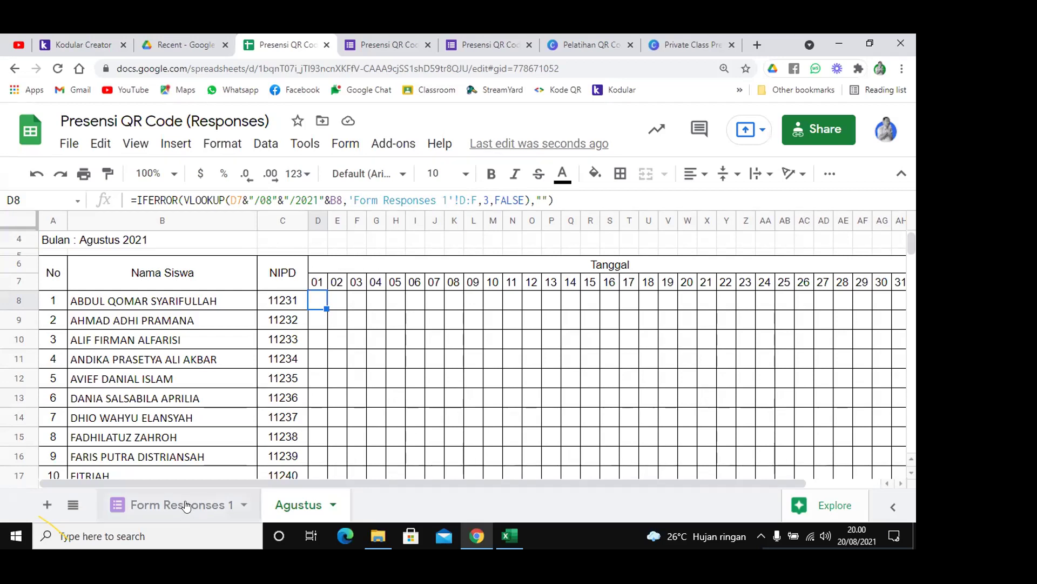
click(337, 303)
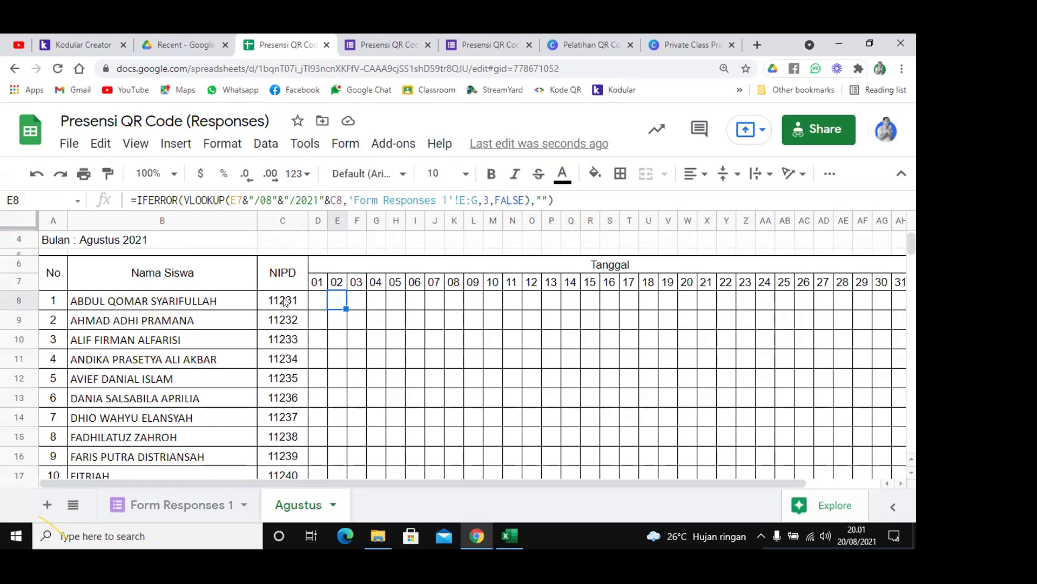
Step: Compare the D8 and E8 lookup formulas against the student name in B8 and NIPD in C8
click(319, 300)
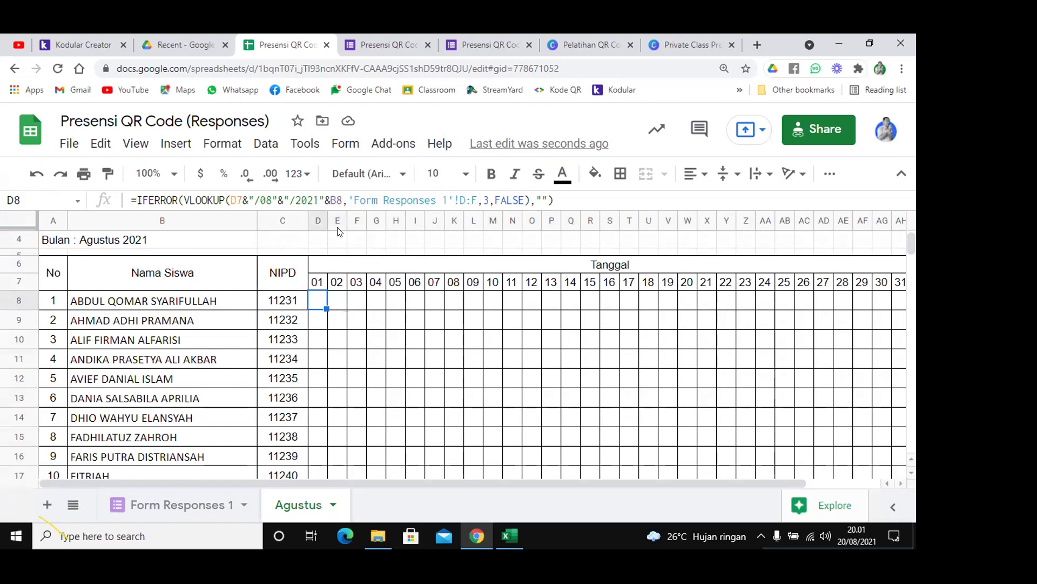
click(200, 306)
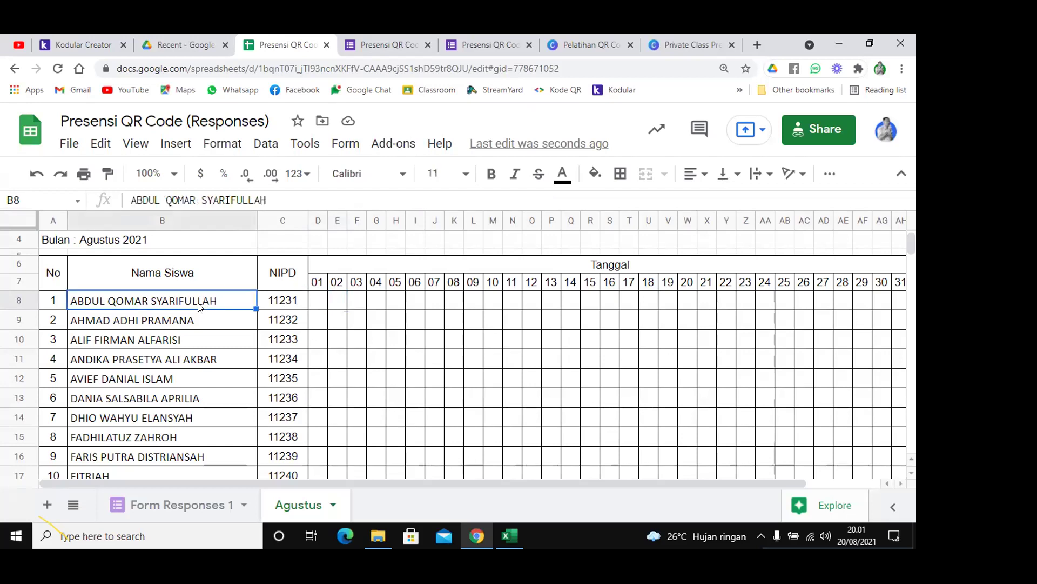
click(281, 307)
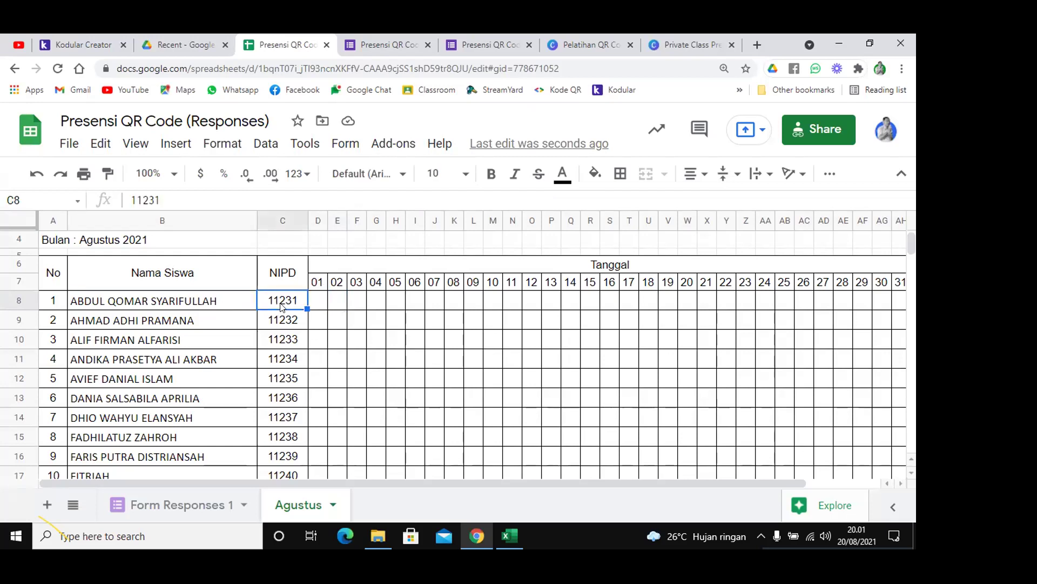
click(201, 304)
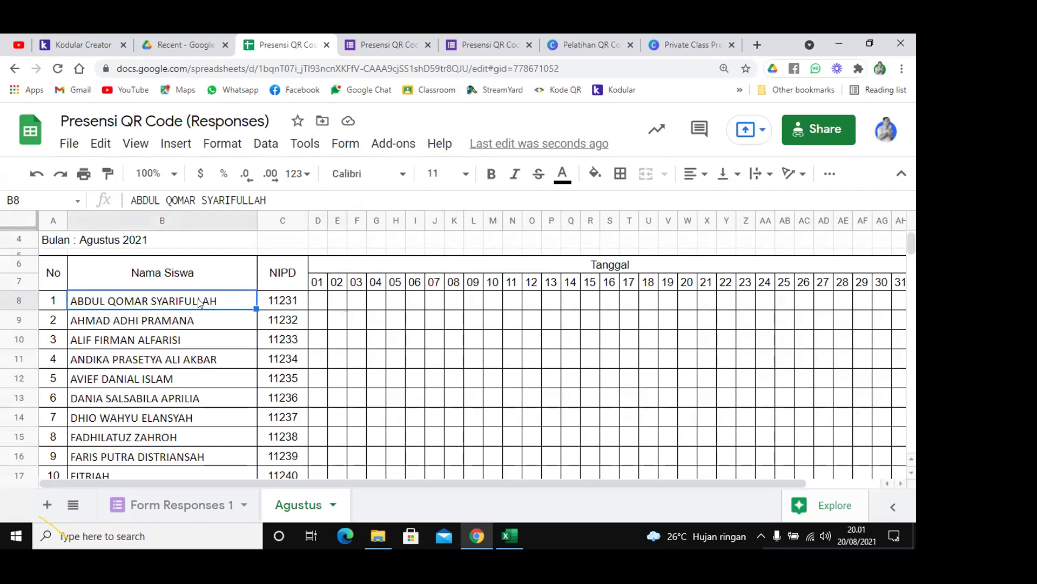
click(338, 301)
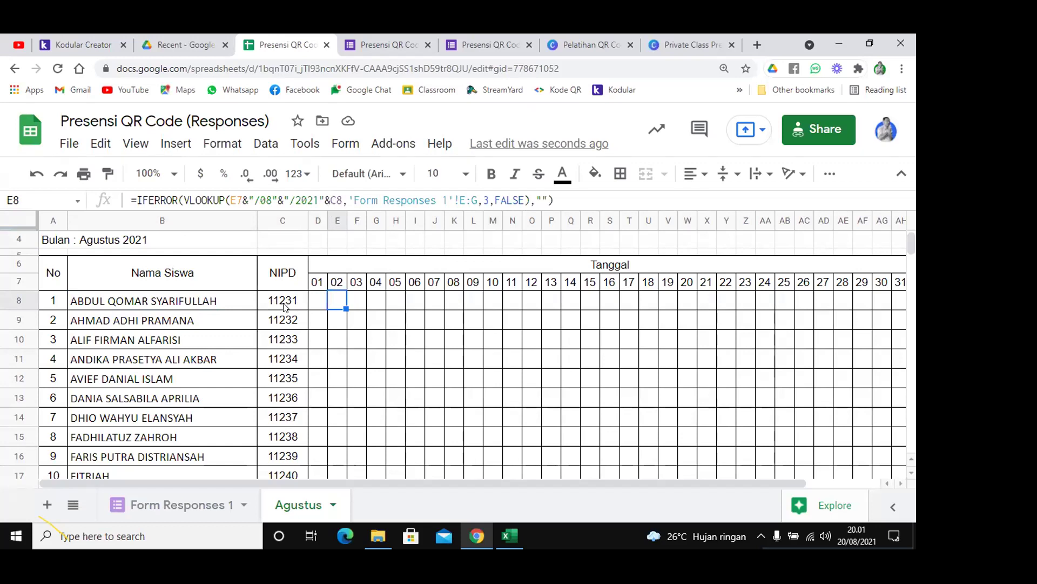
click(317, 302)
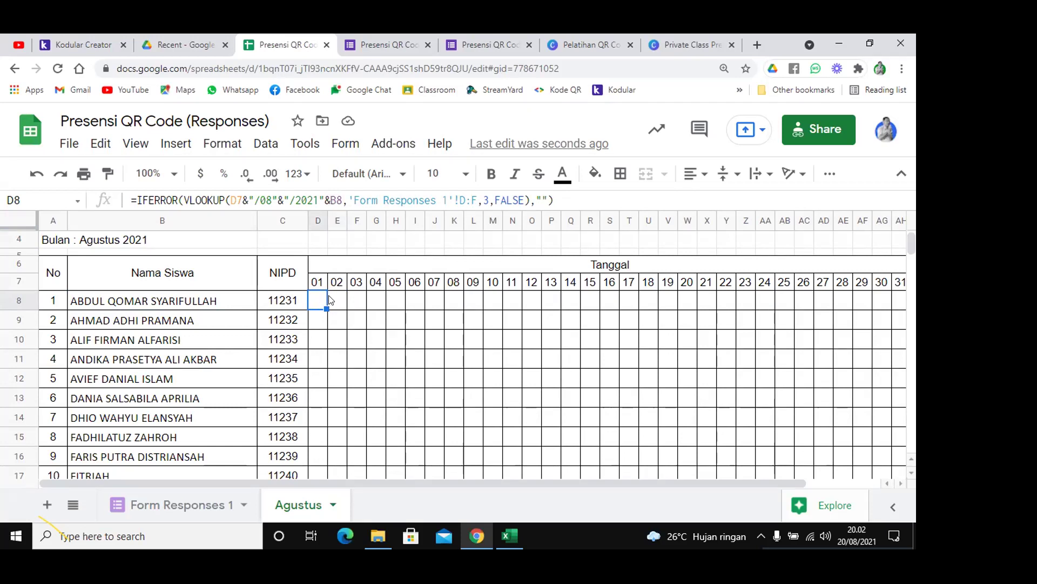
Step: Inspect the B8 and C8 references in D8's and E8's formulas, then reopen D8's formula
click(331, 200)
double_click(339, 201)
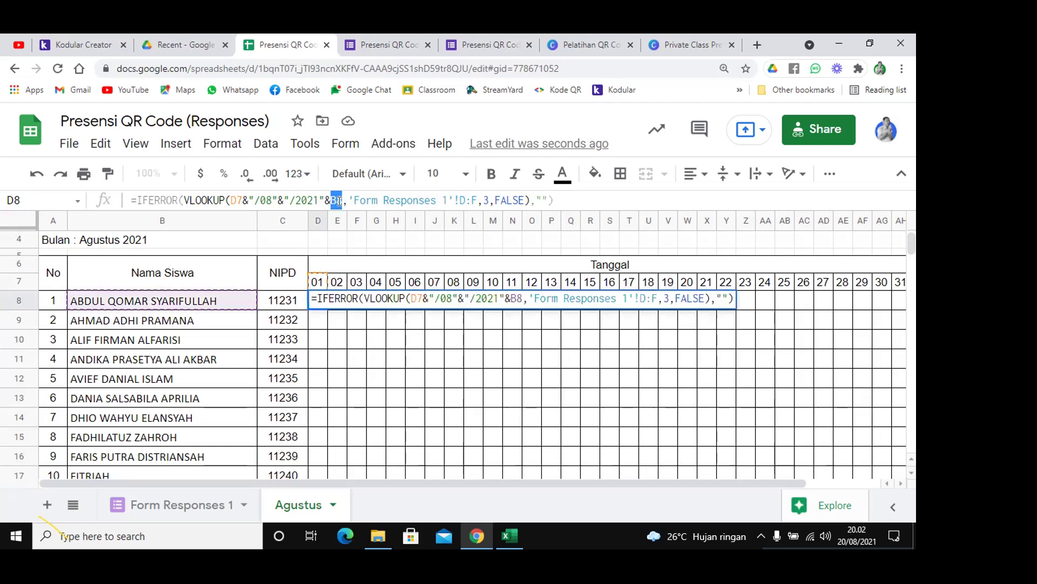
click(335, 357)
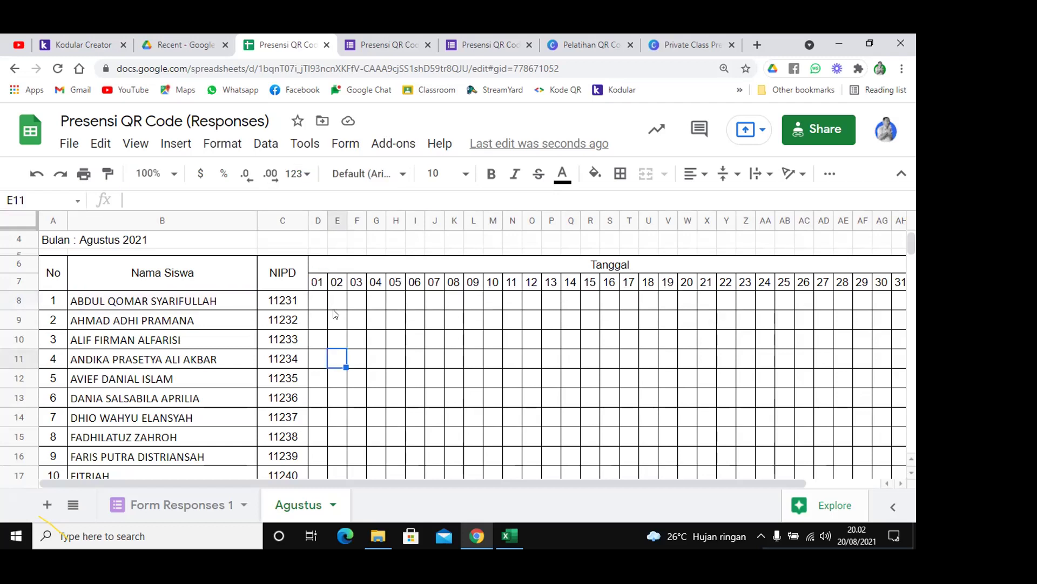
click(337, 301)
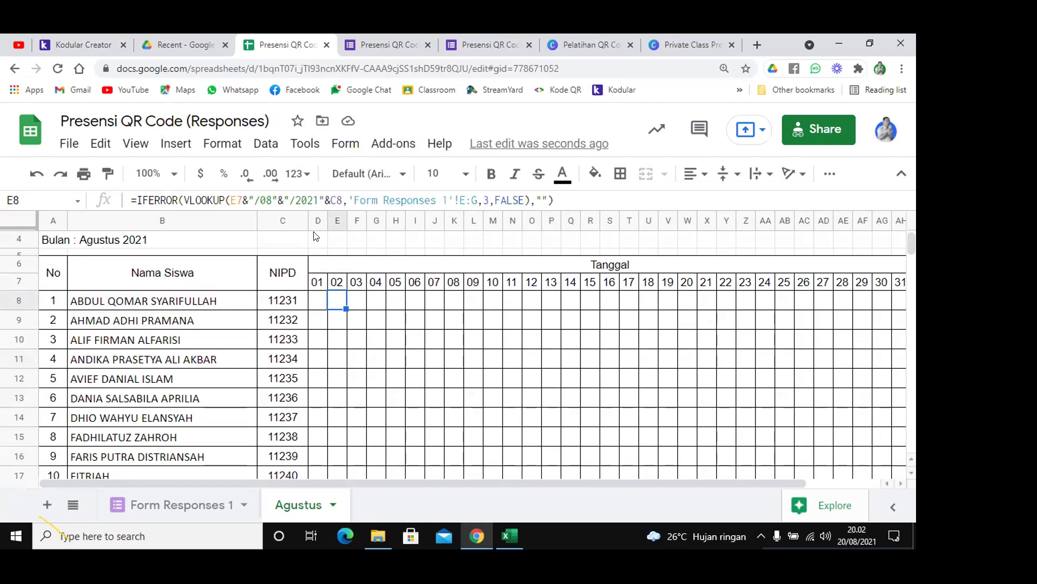
click(330, 198)
double_click(339, 201)
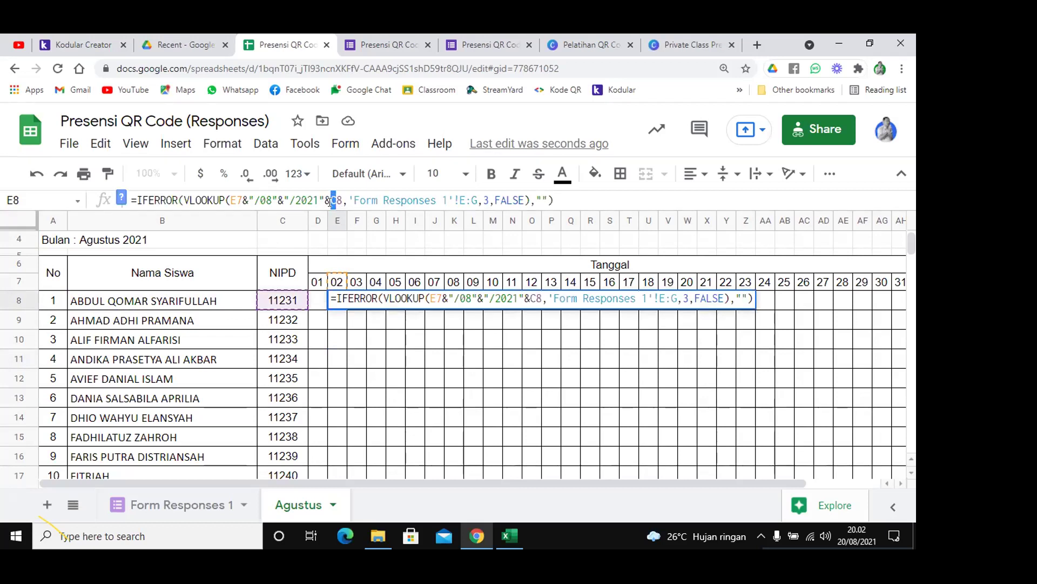
click(331, 323)
click(317, 301)
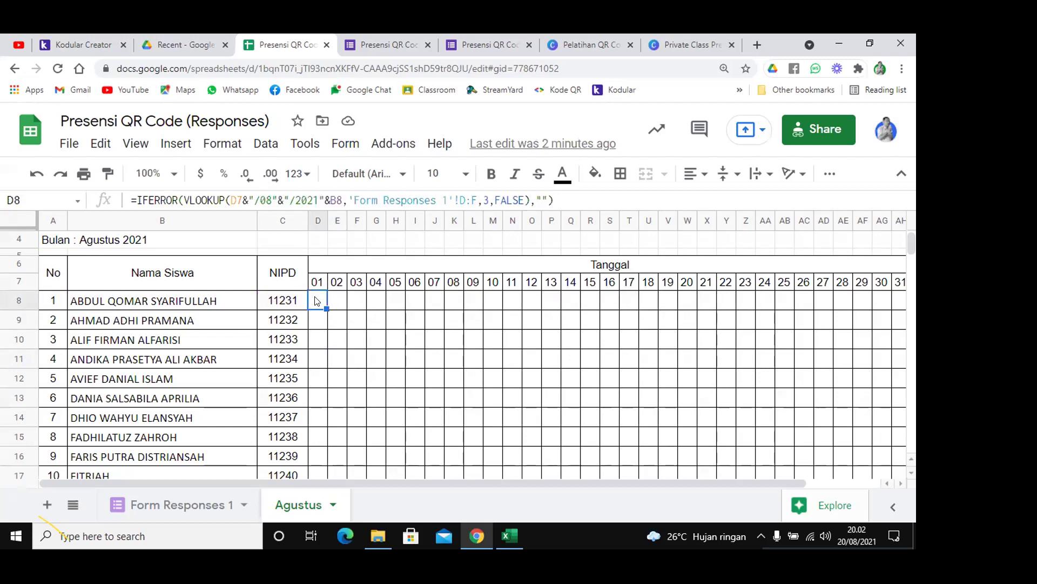
click(329, 199)
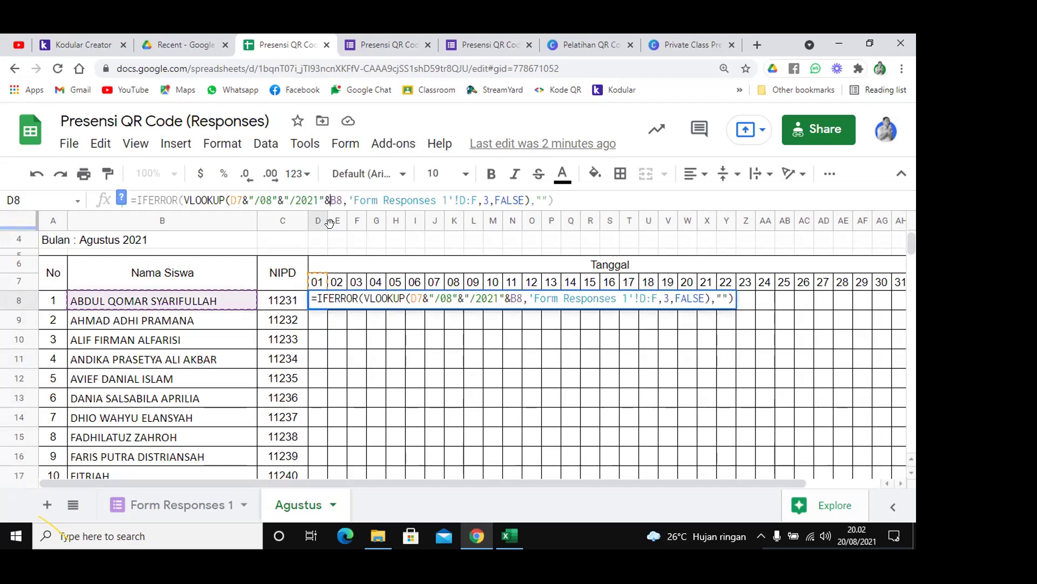
Step: Lock the name reference as $B8 in D8's formula and fill it right into E8
text($)
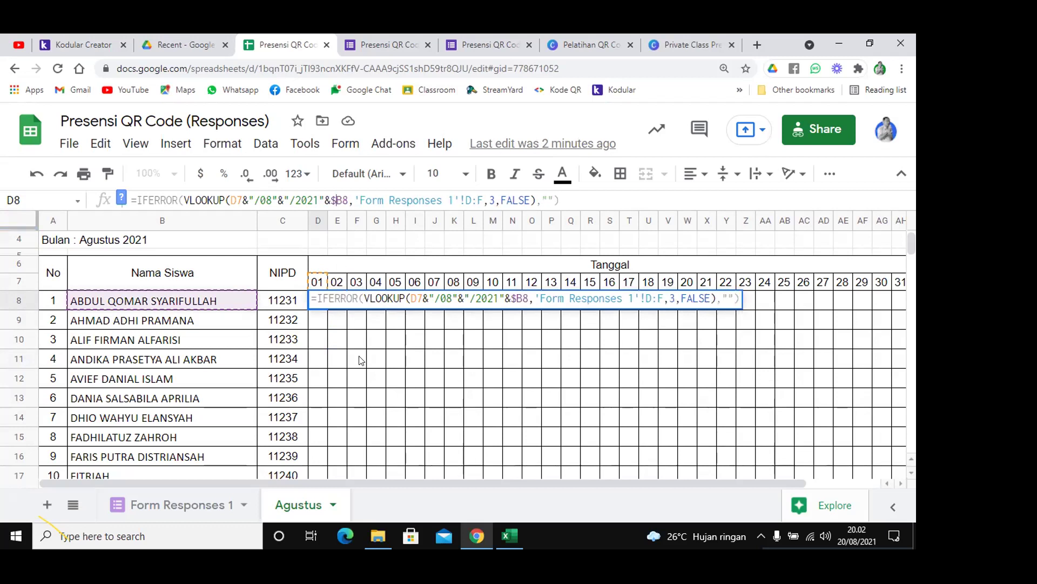
key(Return)
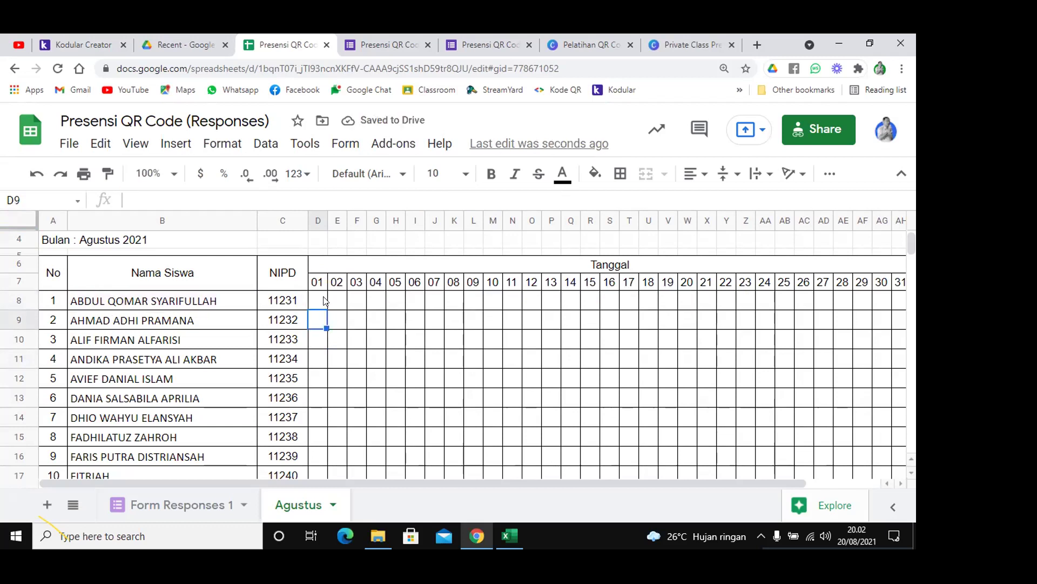
click(338, 304)
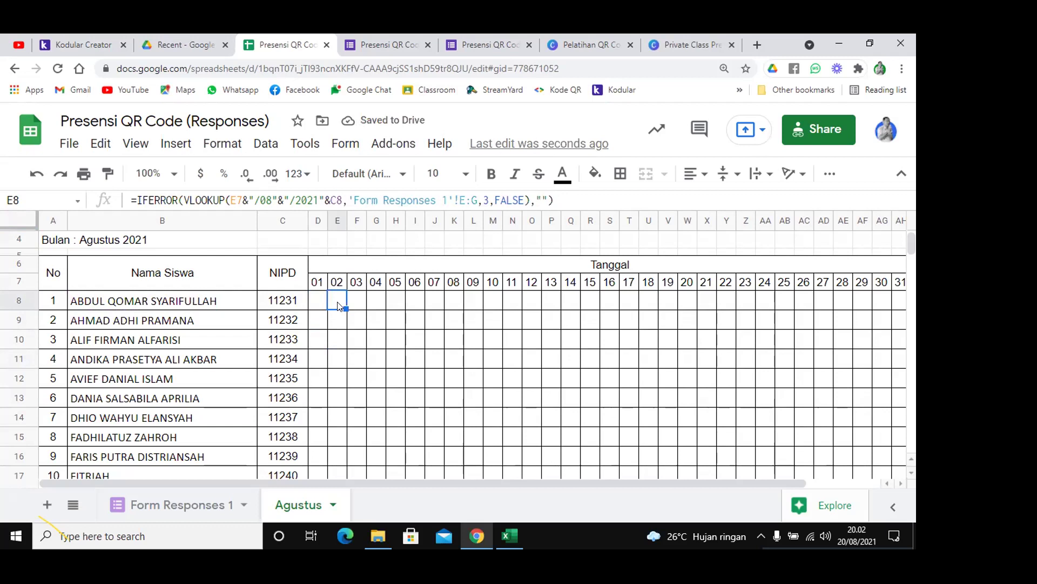
click(319, 303)
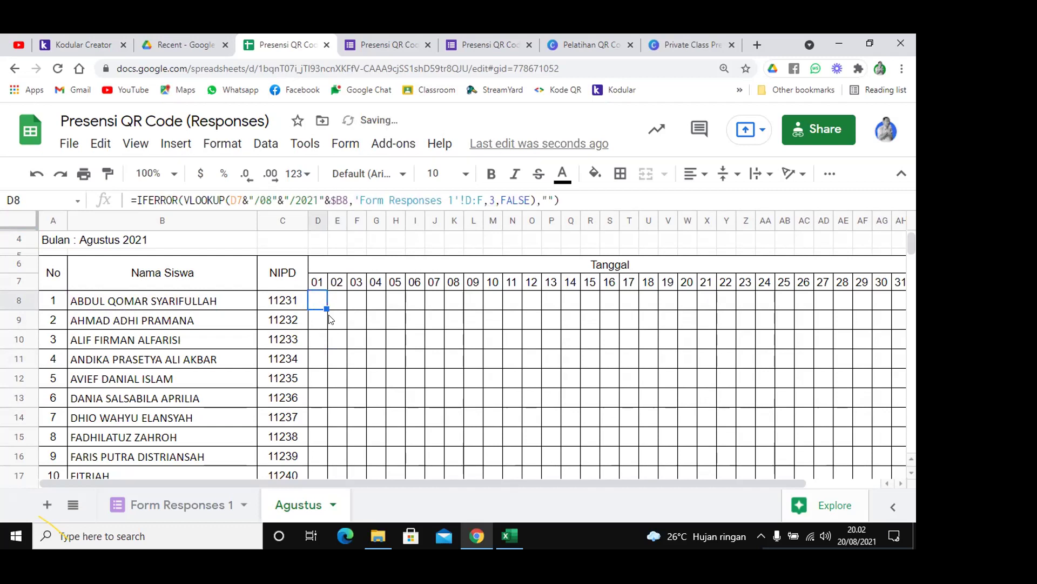
drag(321, 304, 335, 310)
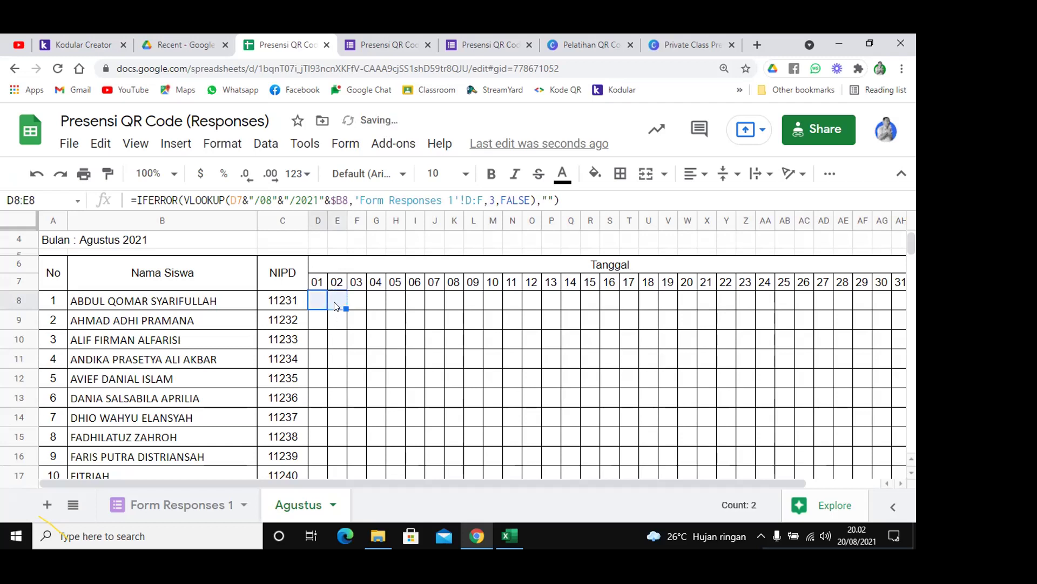
click(335, 306)
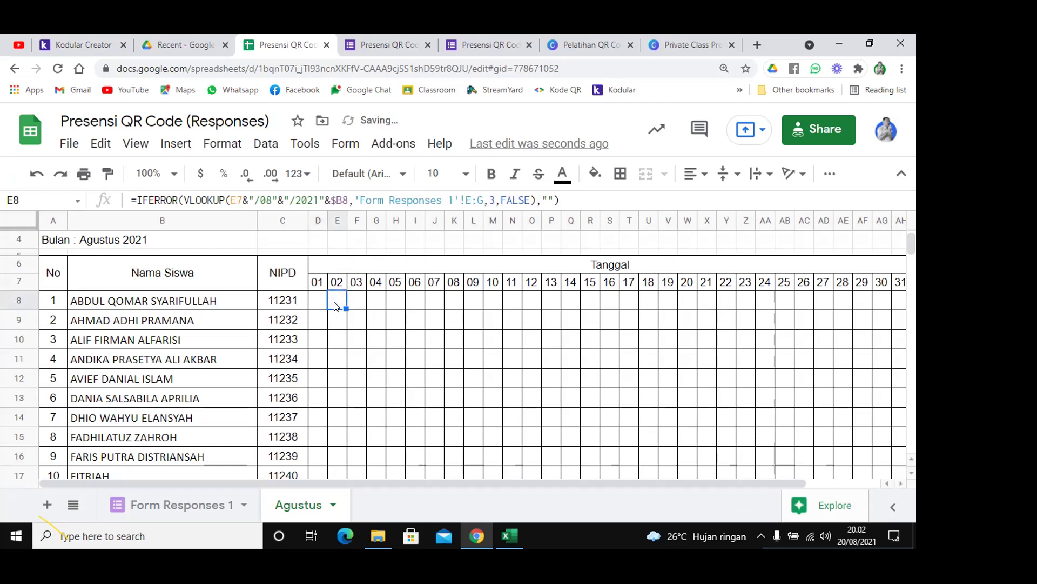
Step: Add a $ anchor to E8's copied formula and commit it
click(334, 197)
text($)
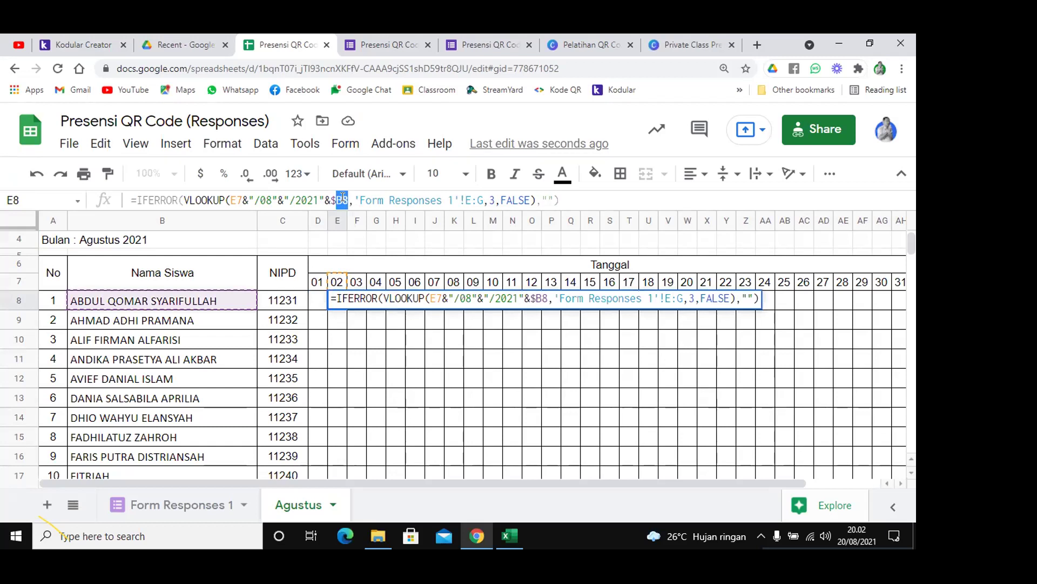
click(342, 198)
click(346, 340)
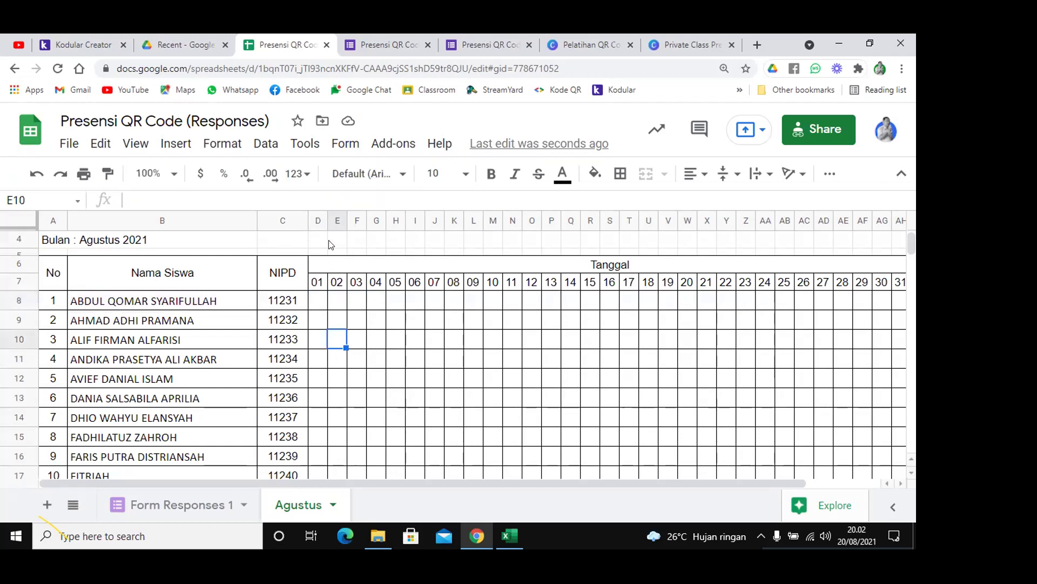
click(336, 300)
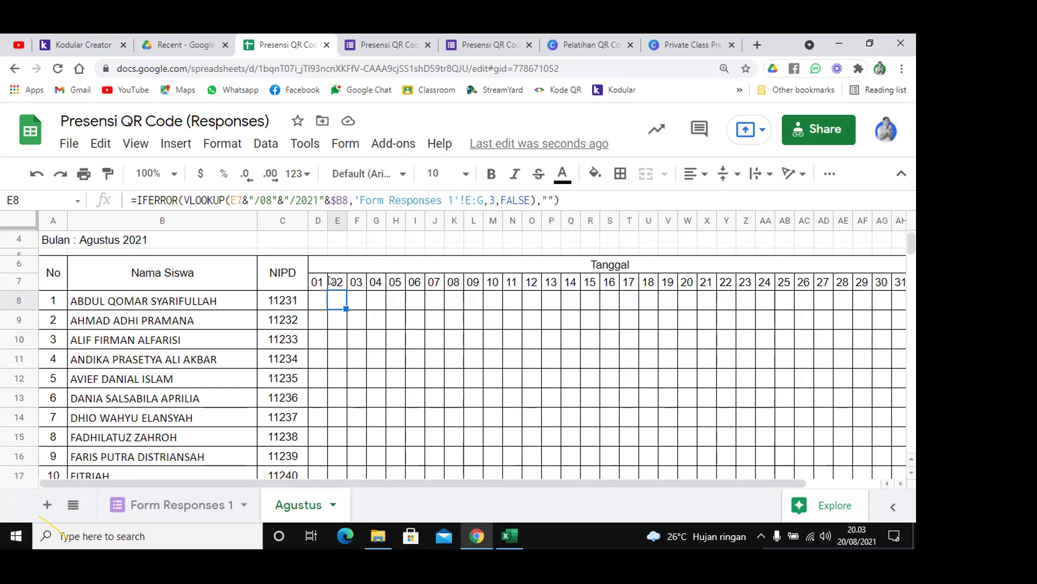
Step: Compare the D8 and E8 formulas with the date headers 01 in D7 and 02 in E7
click(237, 198)
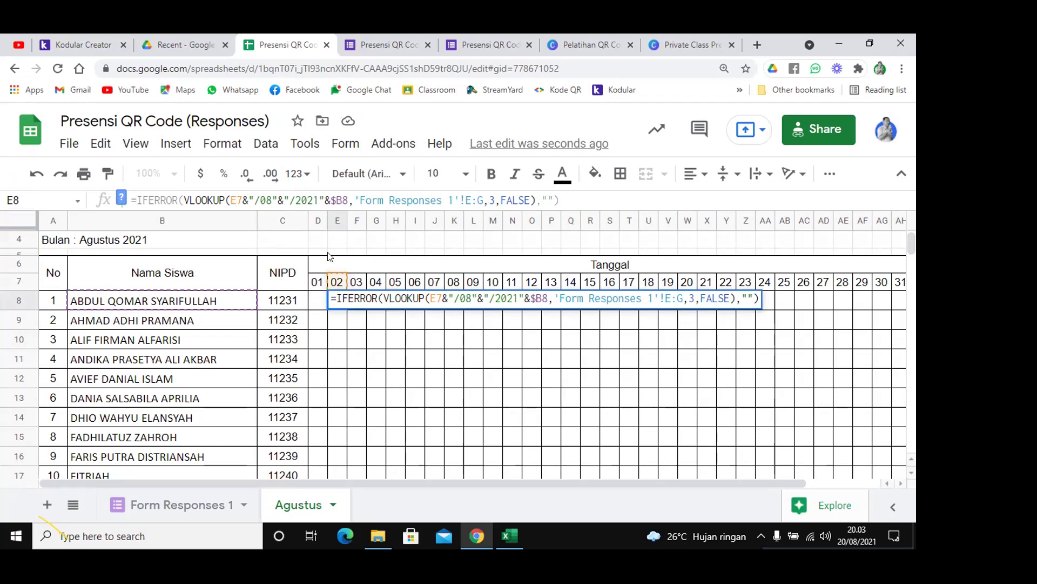
click(318, 300)
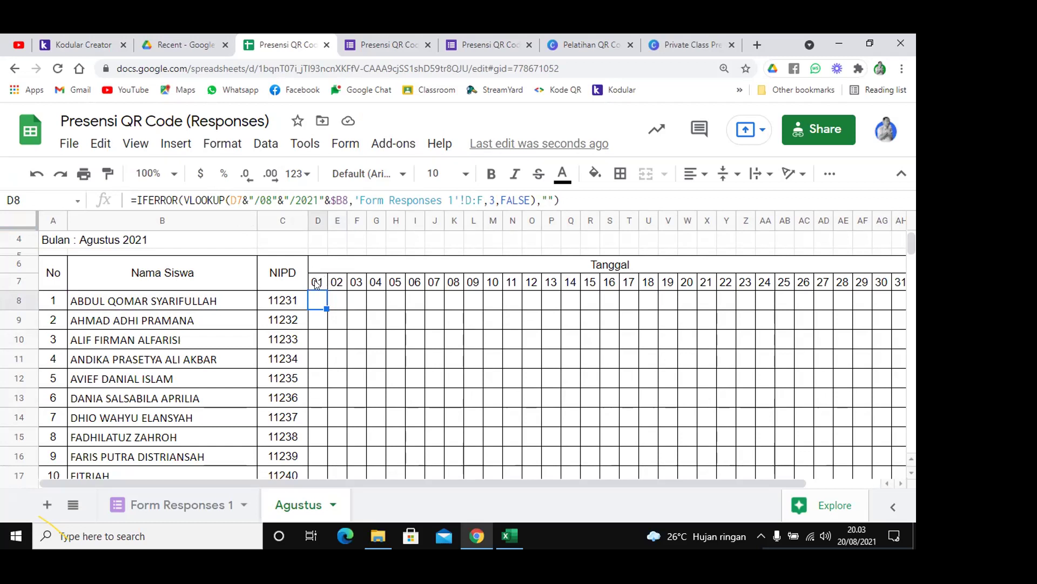
click(316, 284)
click(335, 301)
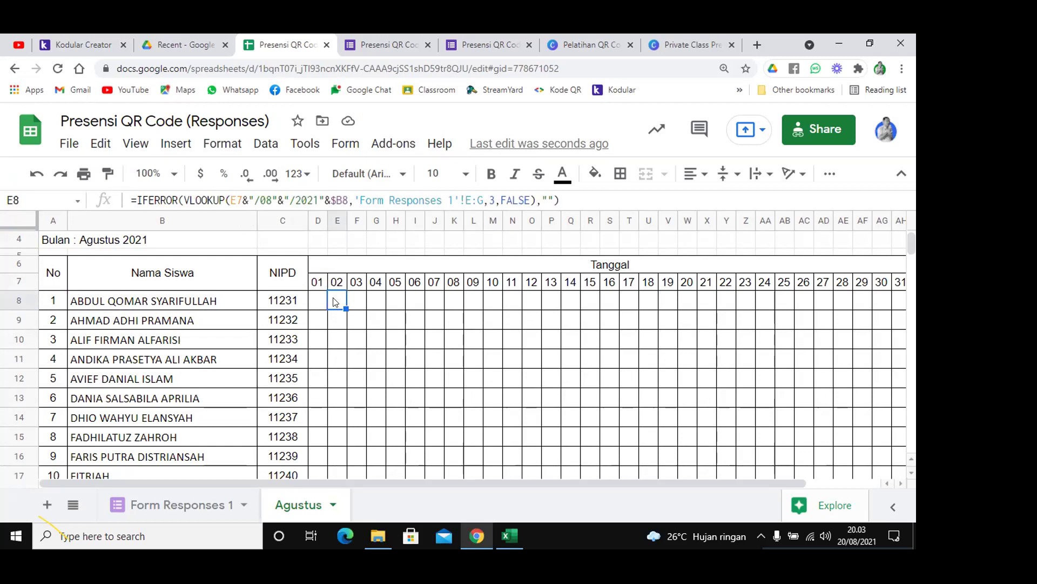
click(336, 282)
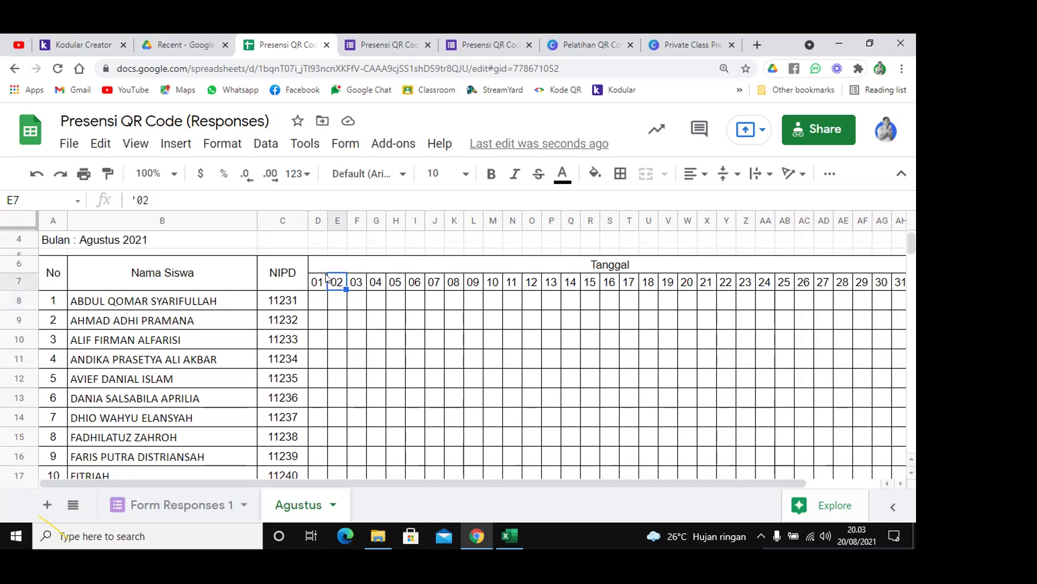
click(336, 301)
click(317, 301)
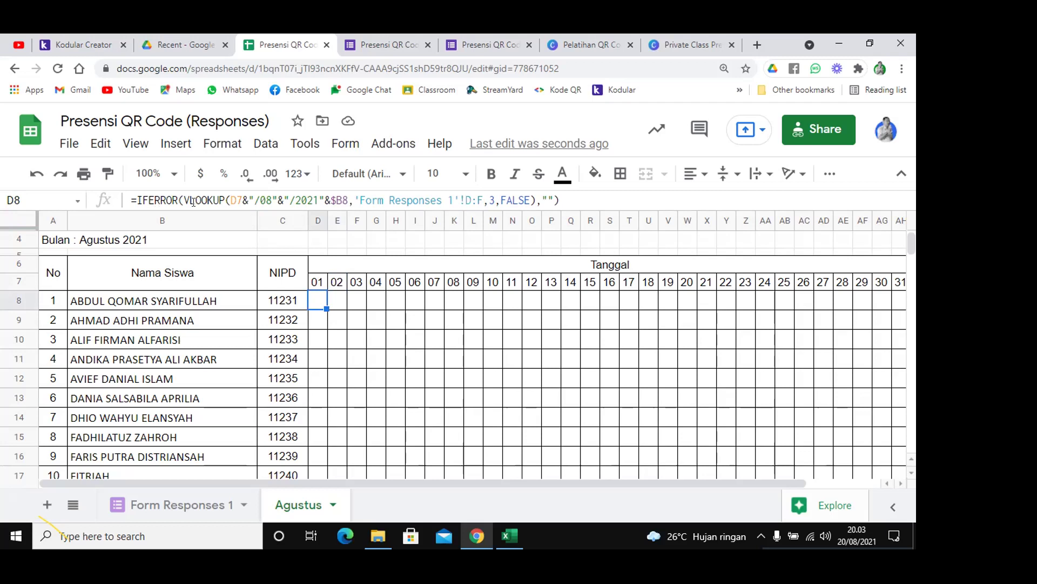
Step: Preview the lookup key D8's formula builds, then view the Form Responses 1 sheet
drag(231, 200, 350, 201)
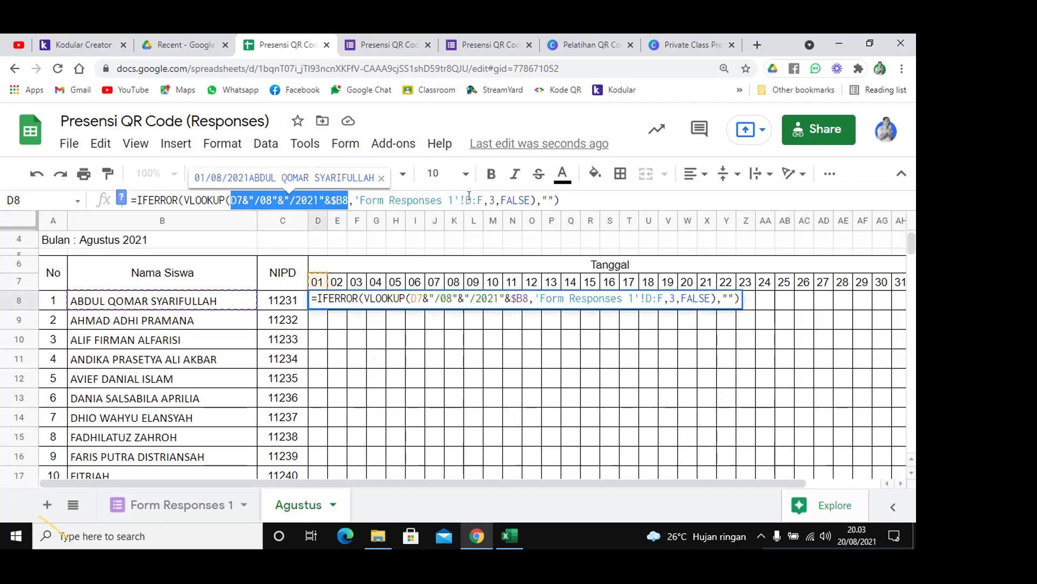
click(385, 403)
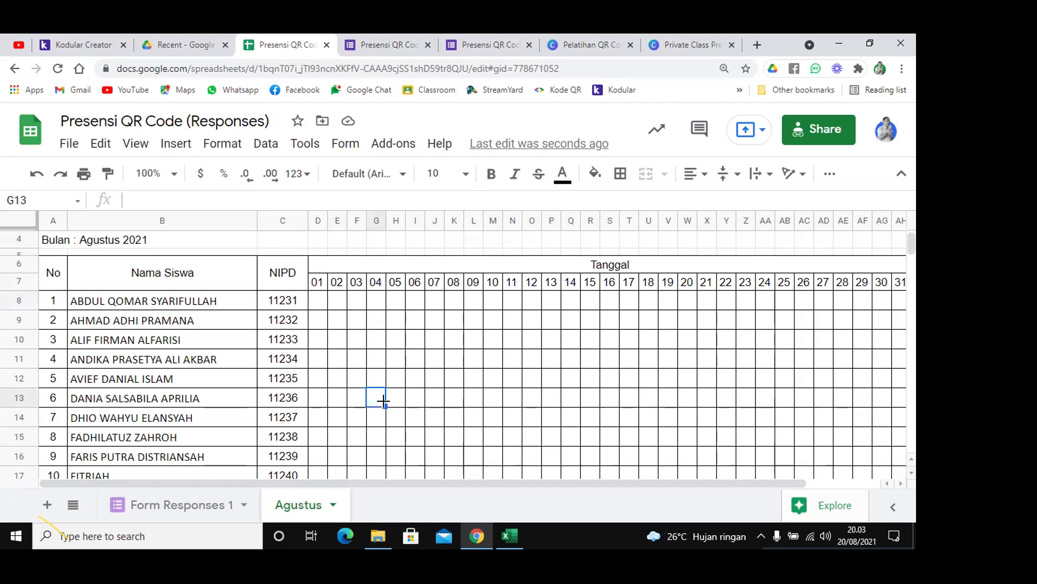
click(183, 504)
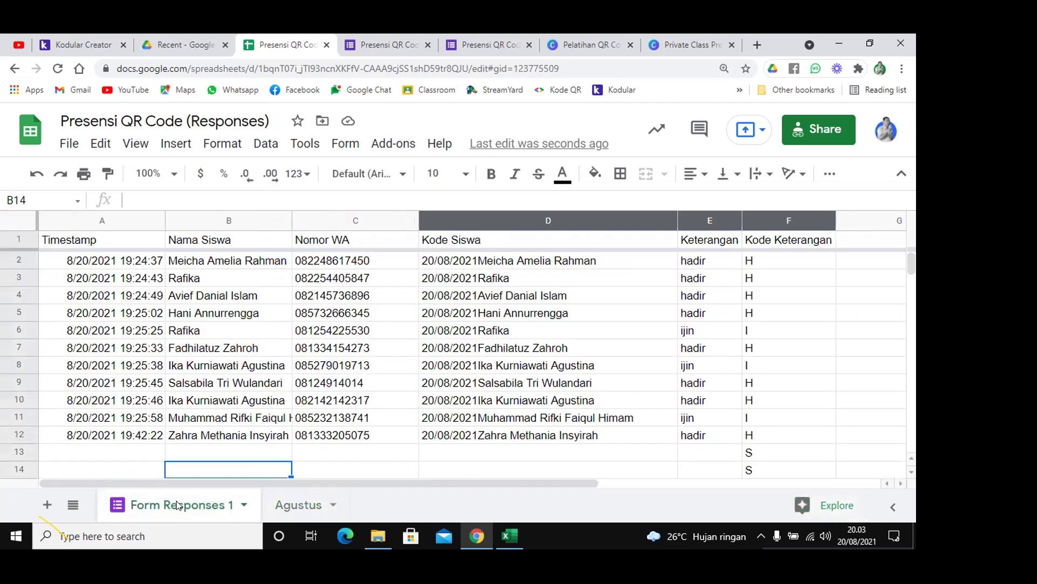
Step: Compare the Kode Siswa, Keterangan and Kode Keterangan columns with the D8 and E8 lookup ranges
click(561, 219)
click(790, 214)
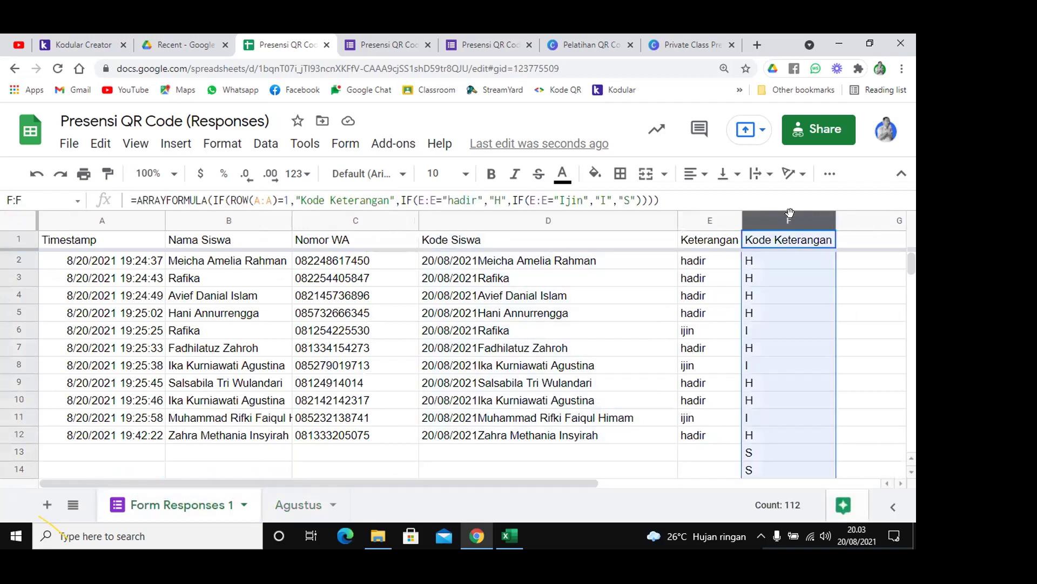
click(300, 506)
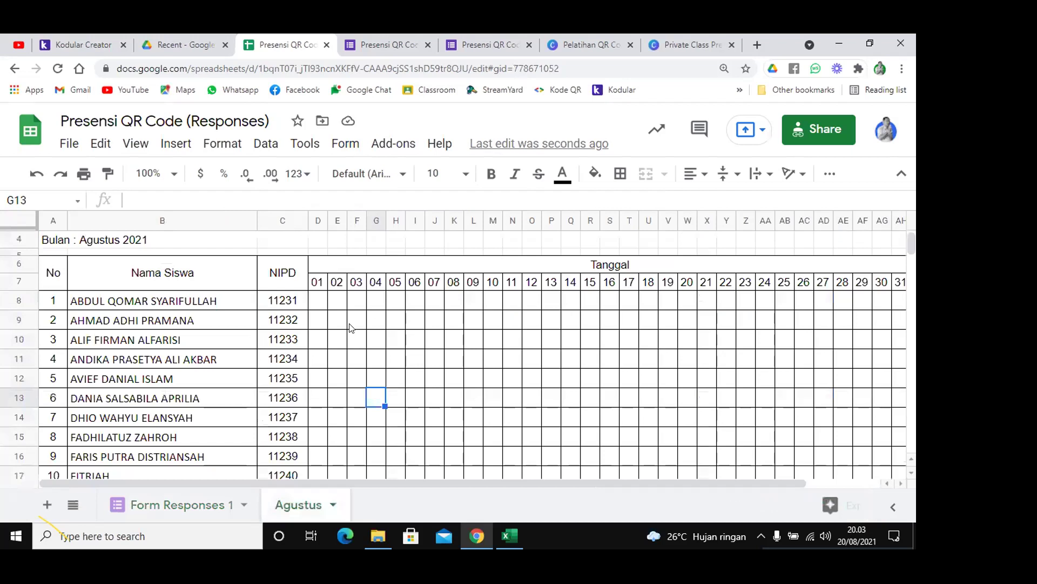
click(319, 300)
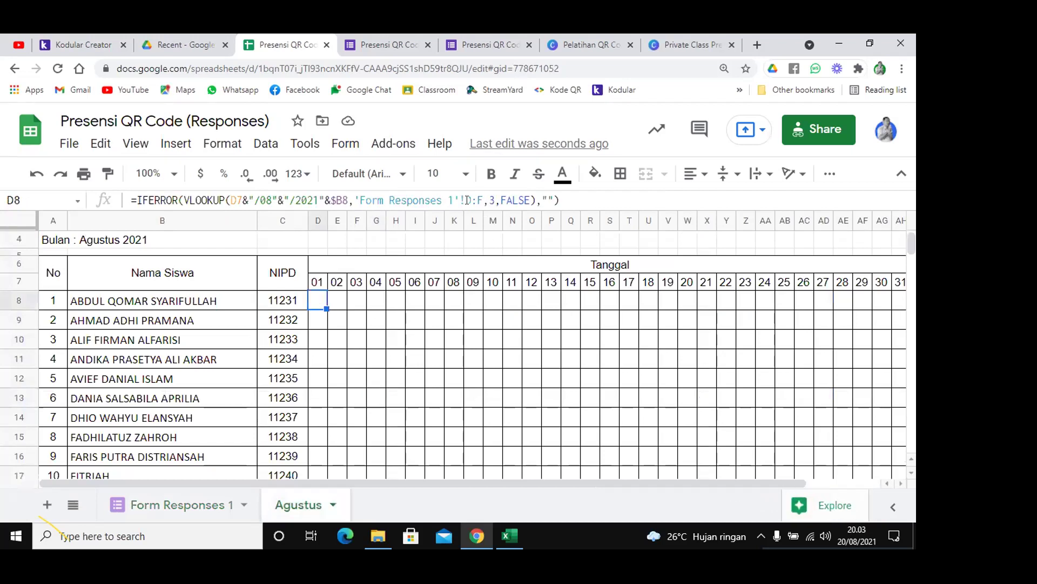
click(335, 301)
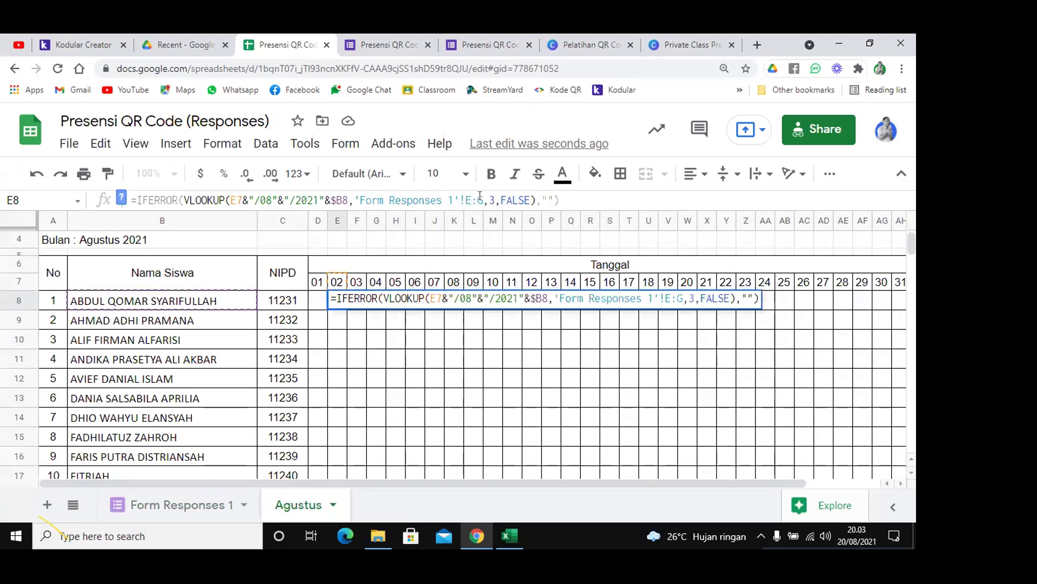
click(195, 510)
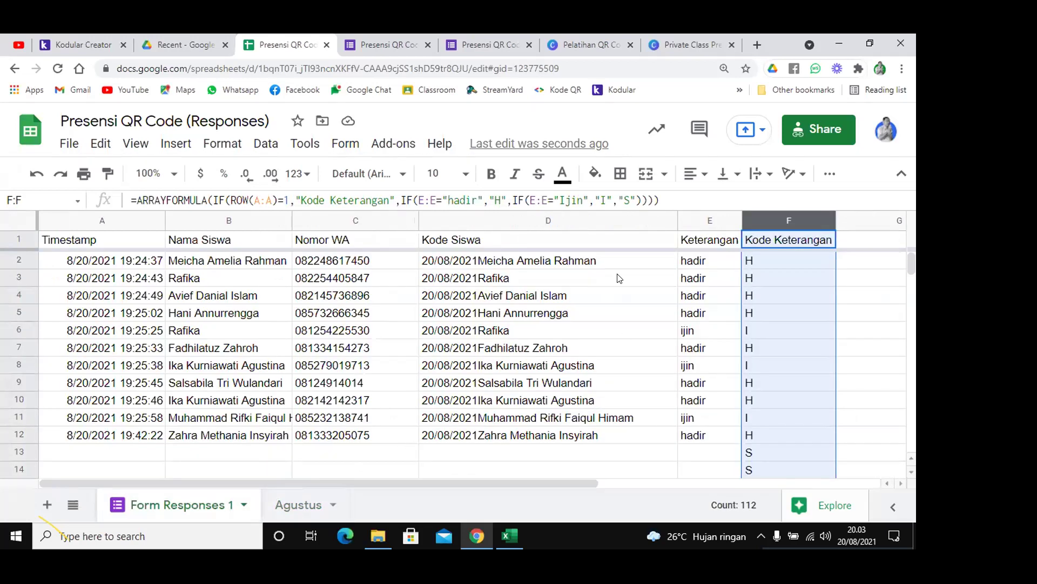
click(706, 221)
click(883, 221)
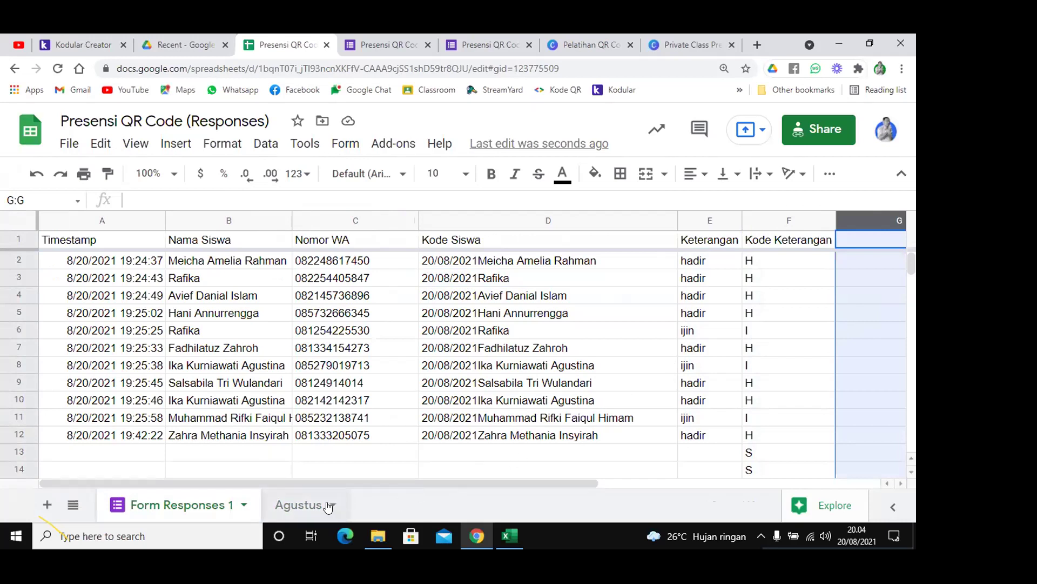
click(300, 504)
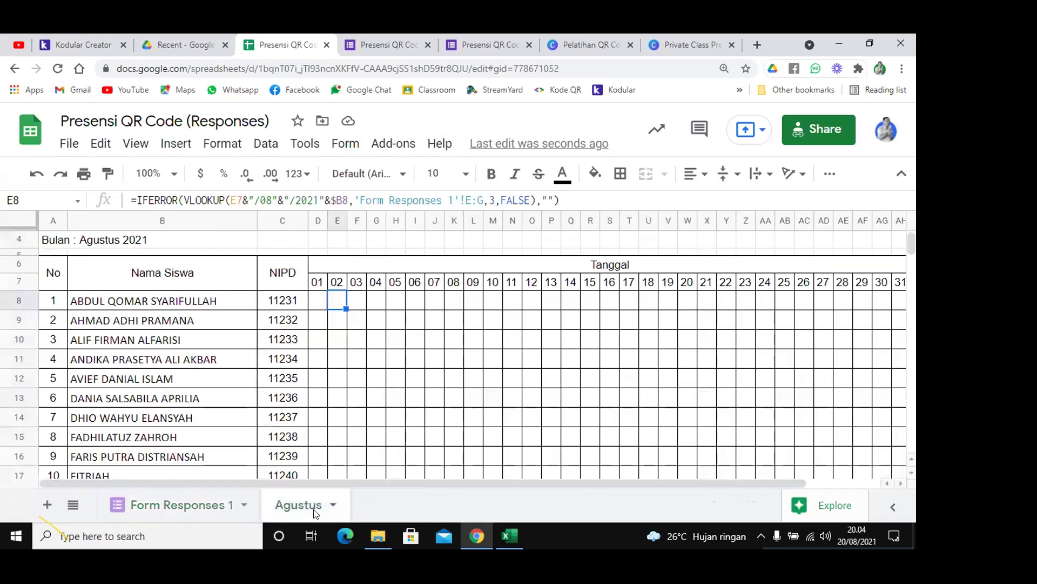
Step: Anchor D8's lookup range to 'Form Responses 1'!$D:F on the Agustus sheet
click(313, 300)
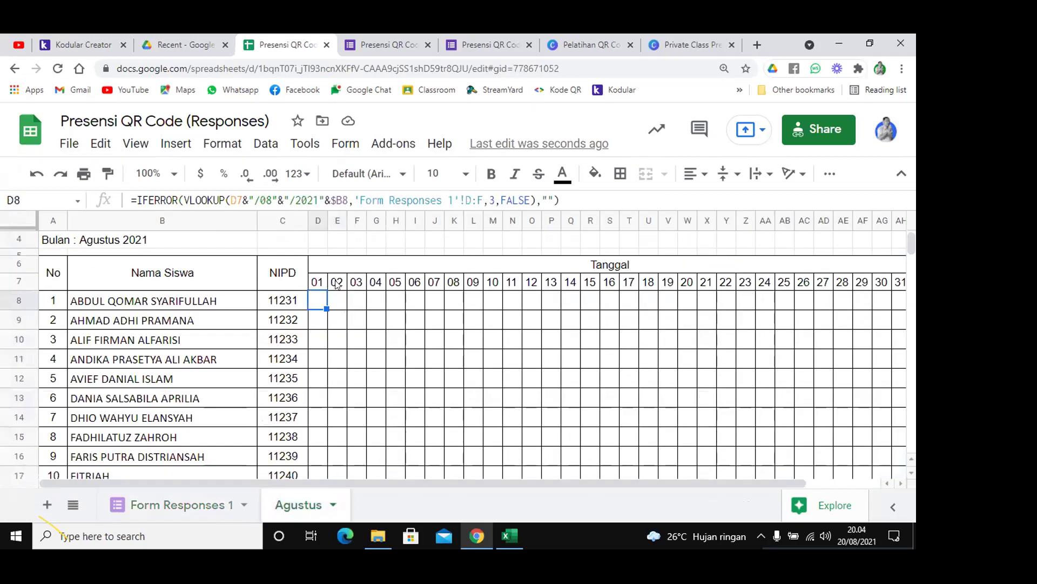
click(462, 197)
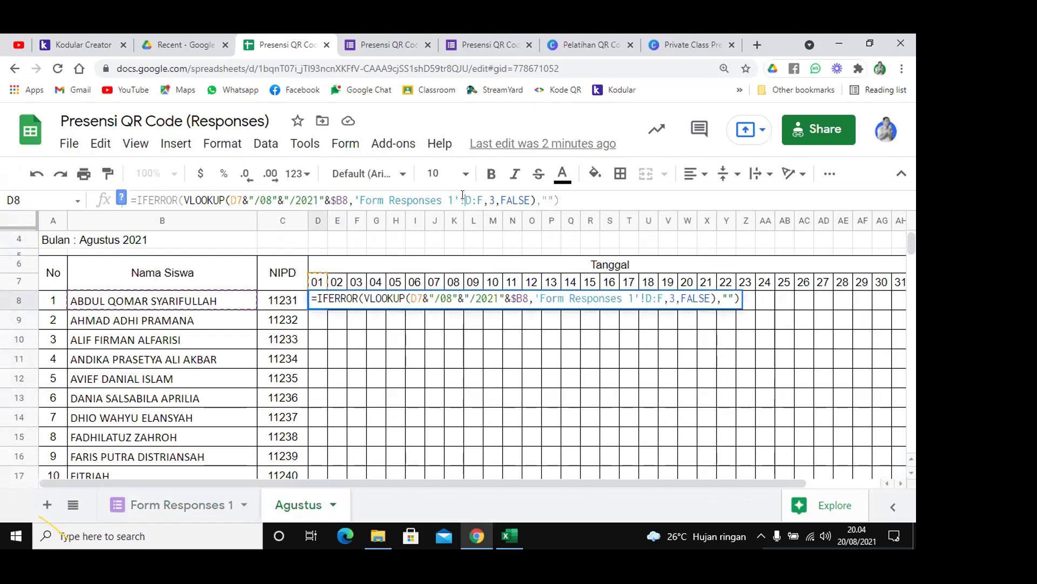
text($D:)
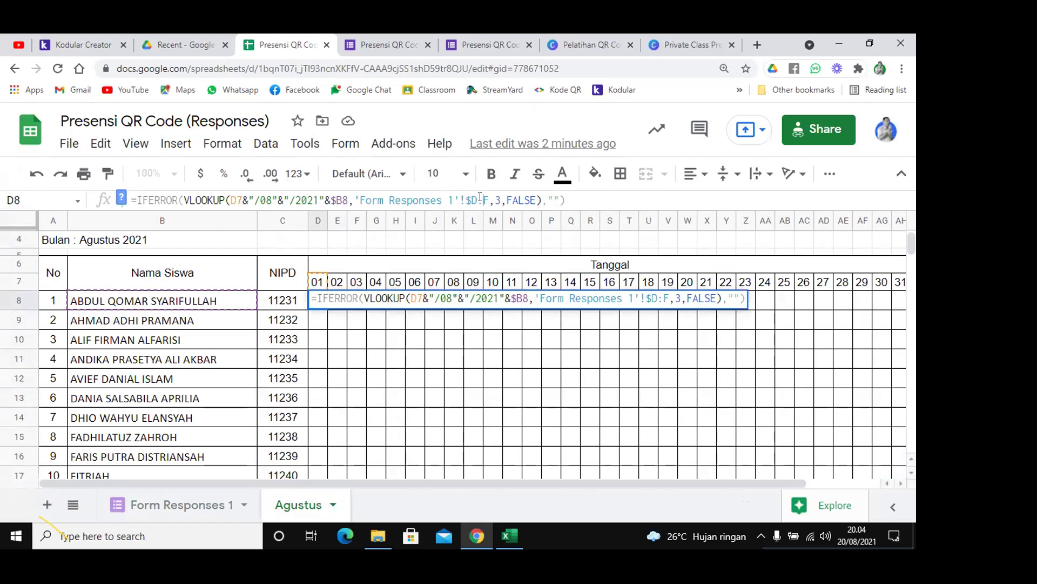
text($)
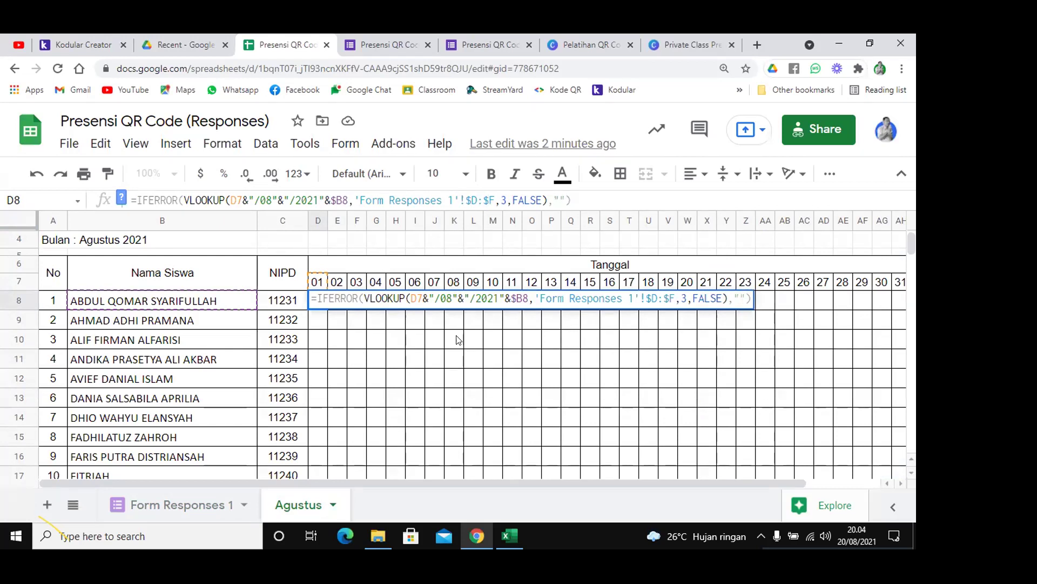
Step: Commit the $D:$F range in D8, clear E8, and refill E8 from D8
key(Return)
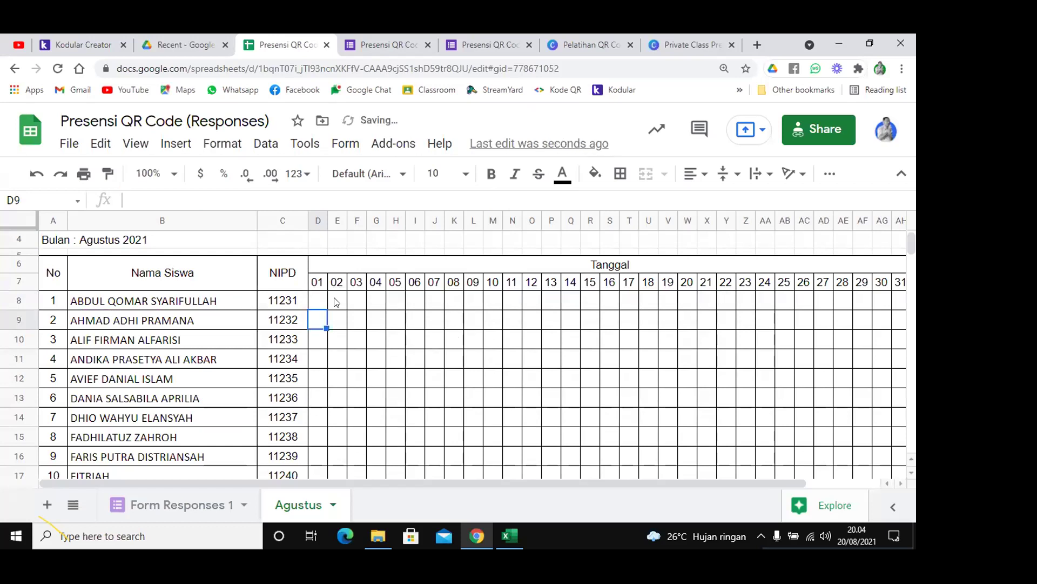
click(335, 300)
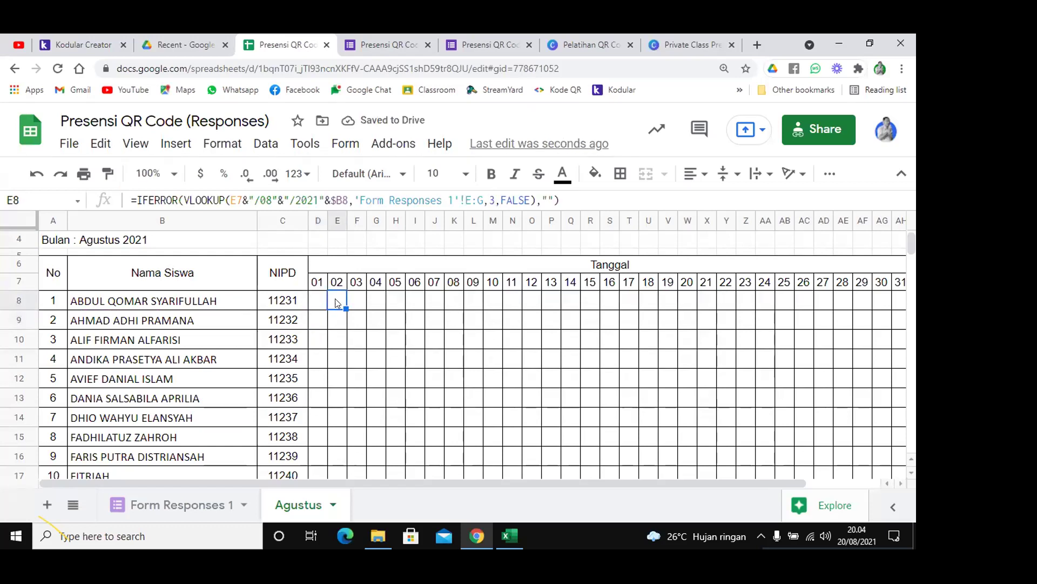
key(Delete)
click(317, 301)
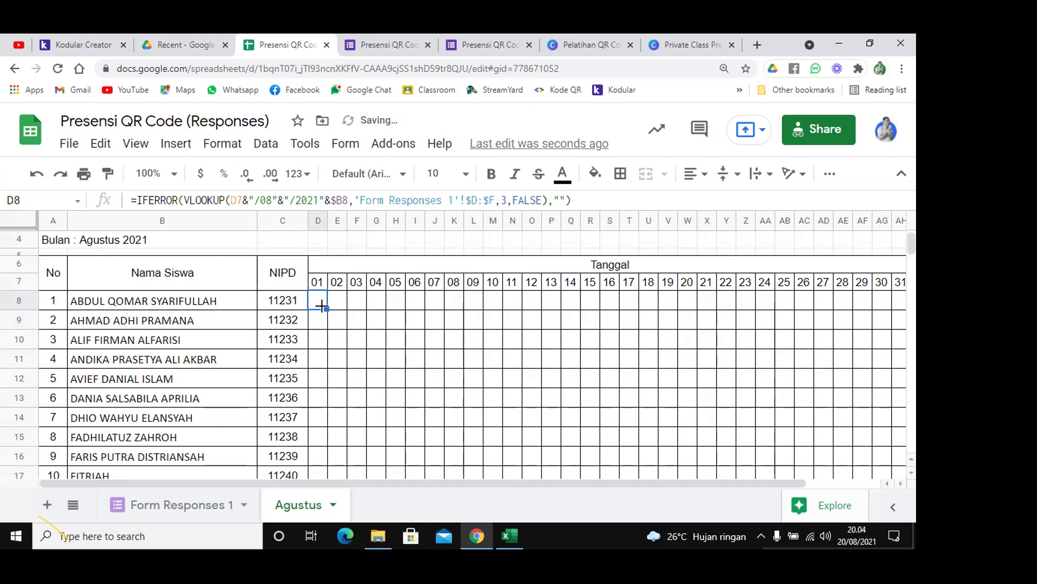
drag(327, 309, 336, 305)
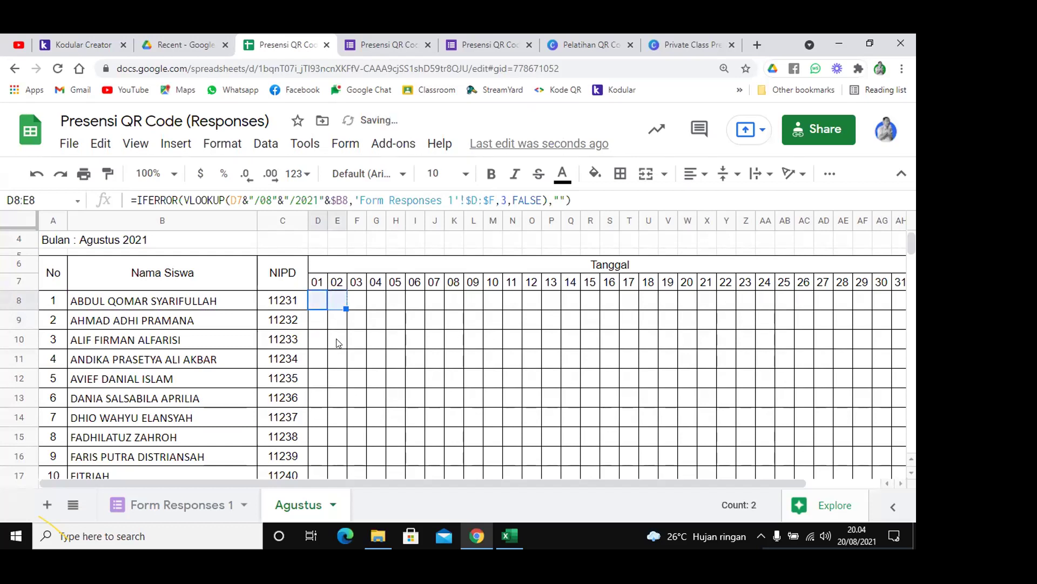
click(339, 343)
click(338, 301)
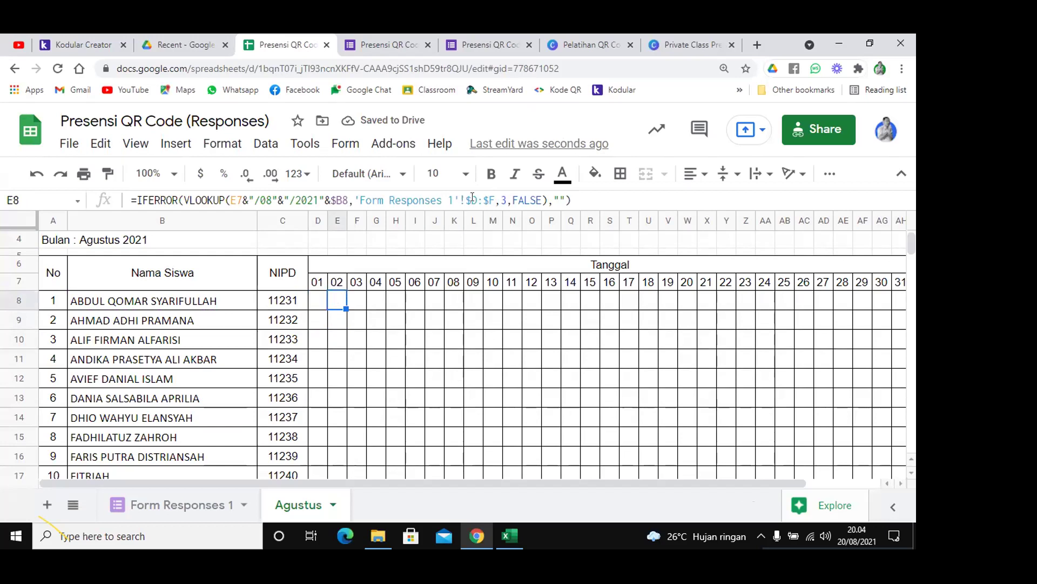
click(399, 348)
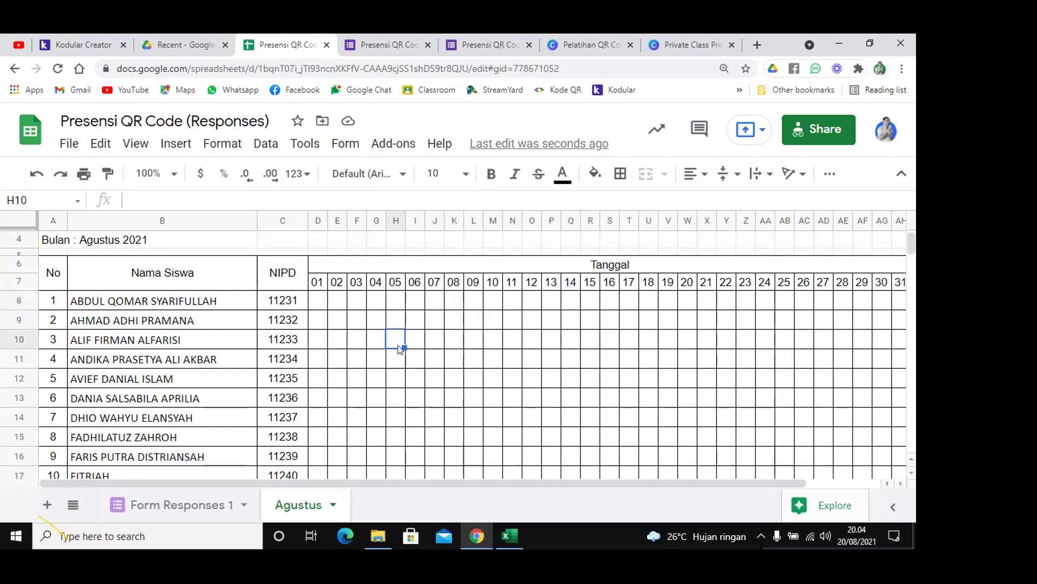
Step: Fill D8's formula down into D9 and check it references D8 and $B9
click(319, 301)
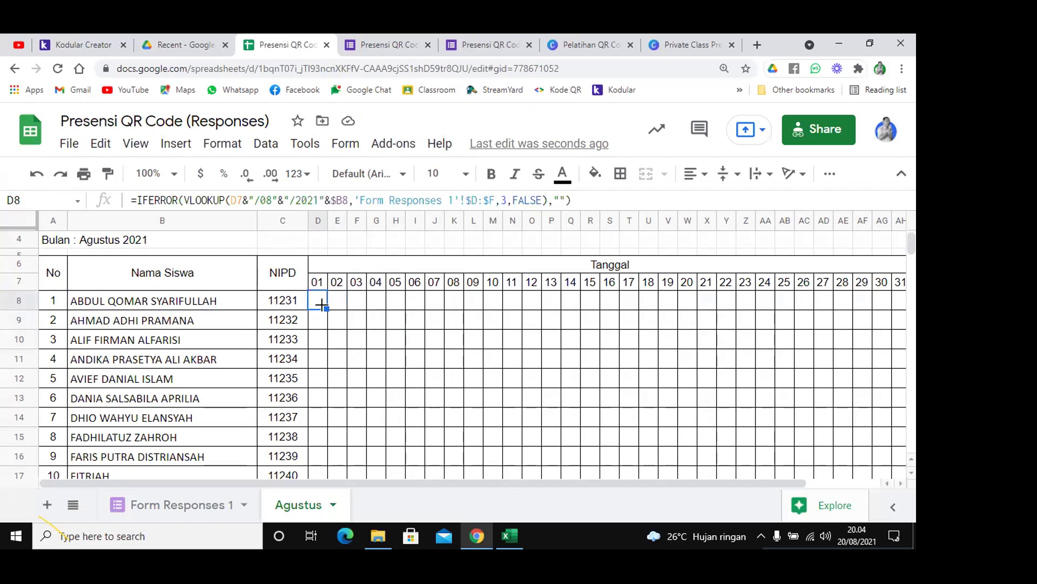
drag(322, 314, 338, 324)
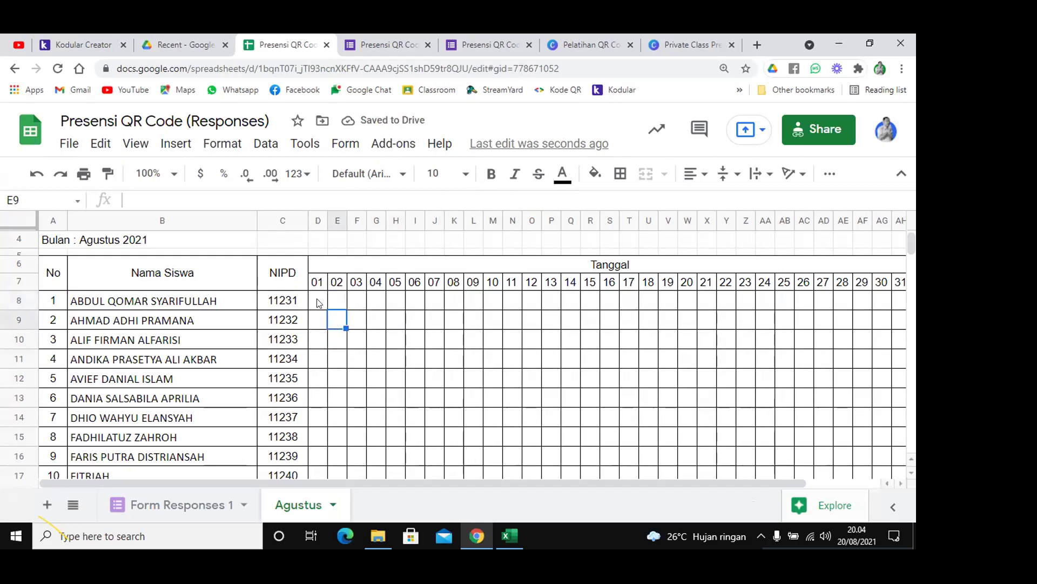
click(319, 302)
click(320, 323)
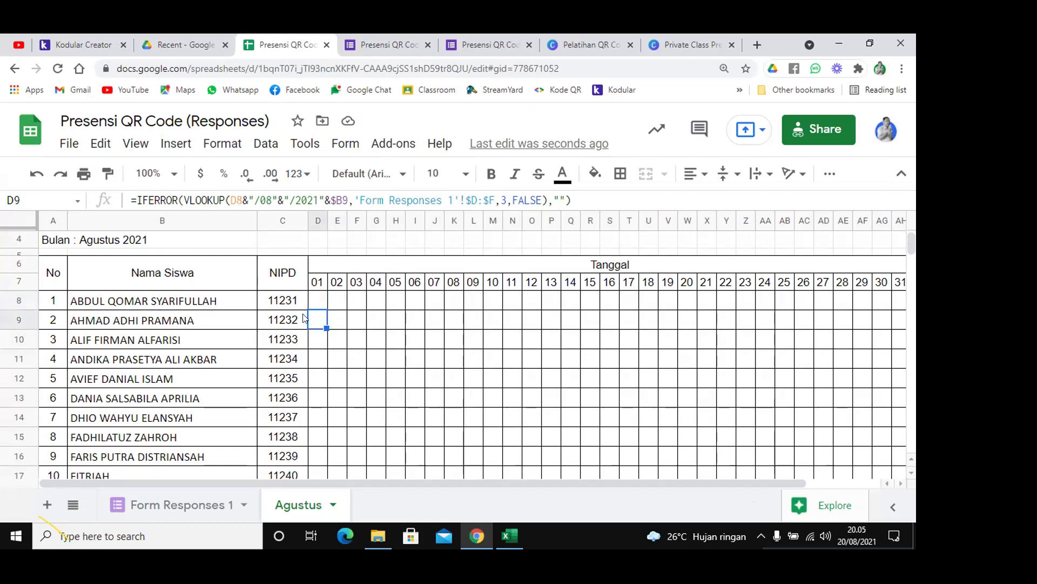
click(116, 322)
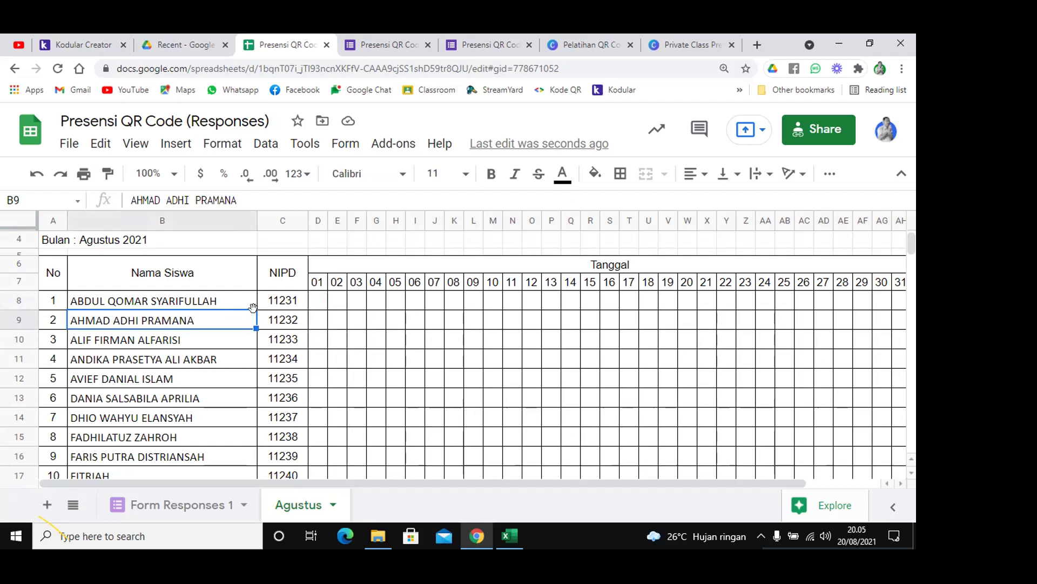
click(313, 323)
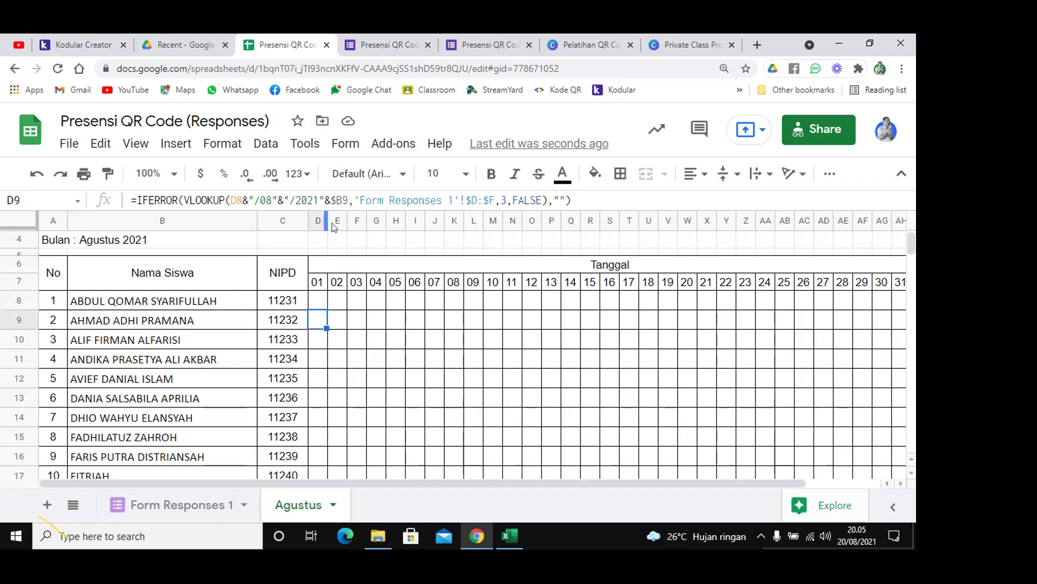
click(340, 200)
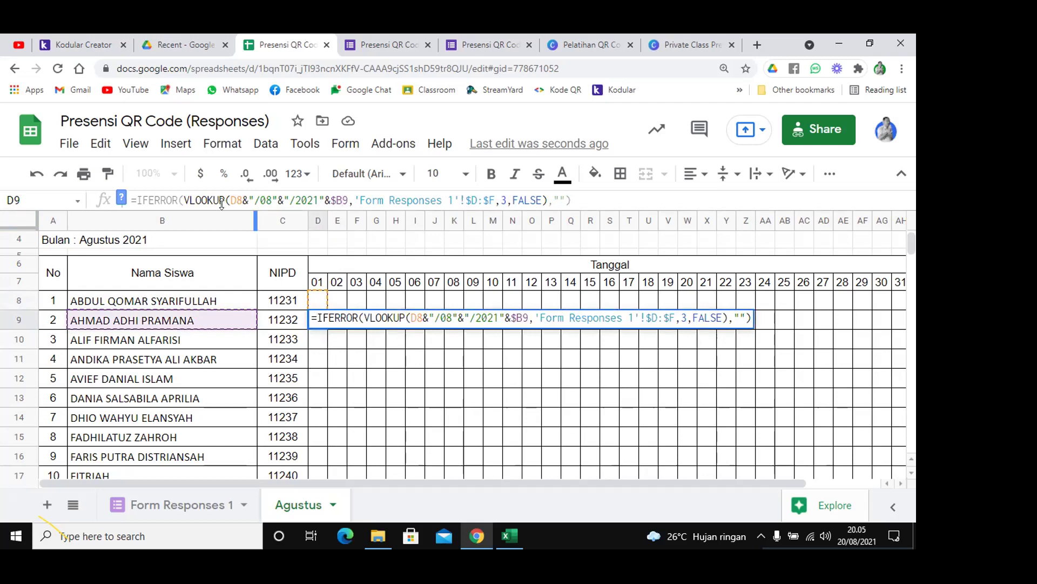
drag(231, 200, 244, 201)
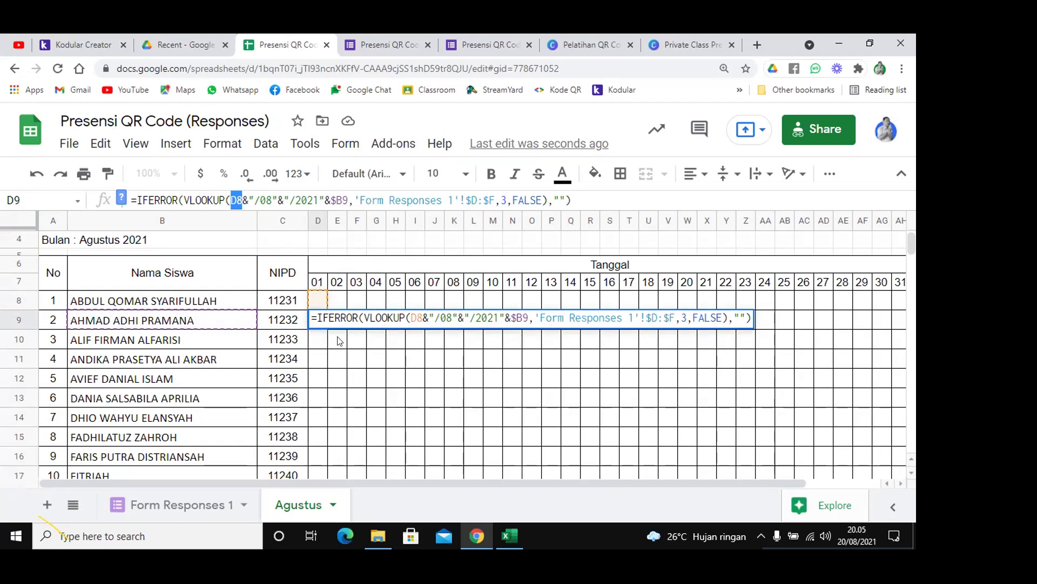
click(340, 341)
click(319, 301)
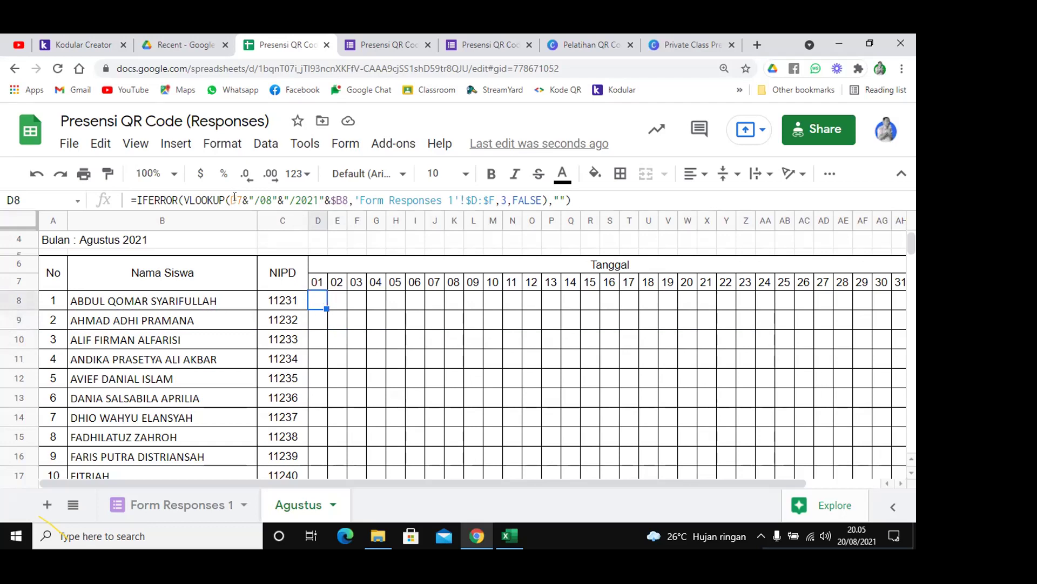
click(317, 320)
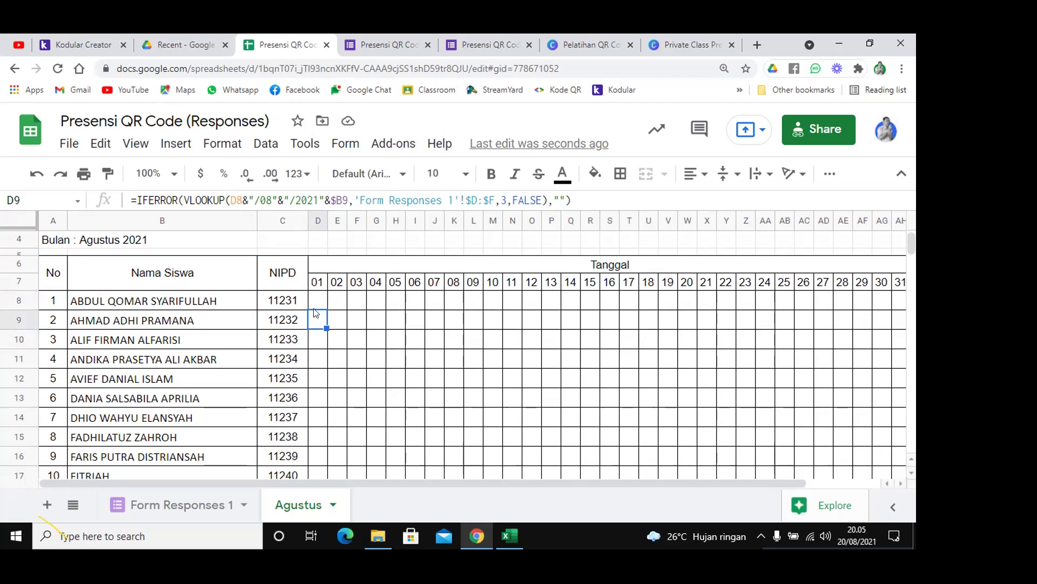
click(317, 300)
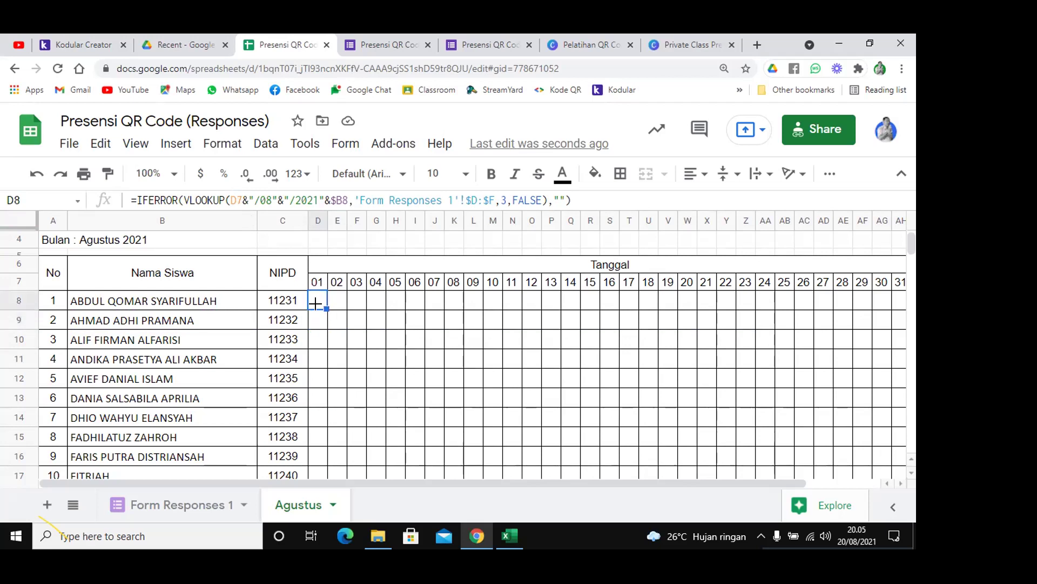
Step: Lock D8's date reference as D$7 and refill the formula down into D9
click(234, 201)
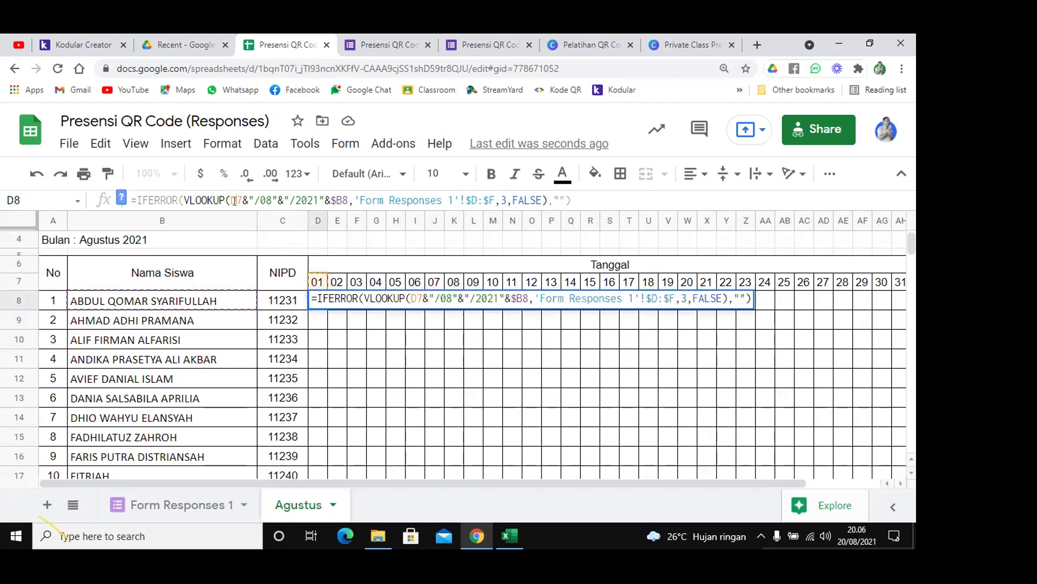
text($)
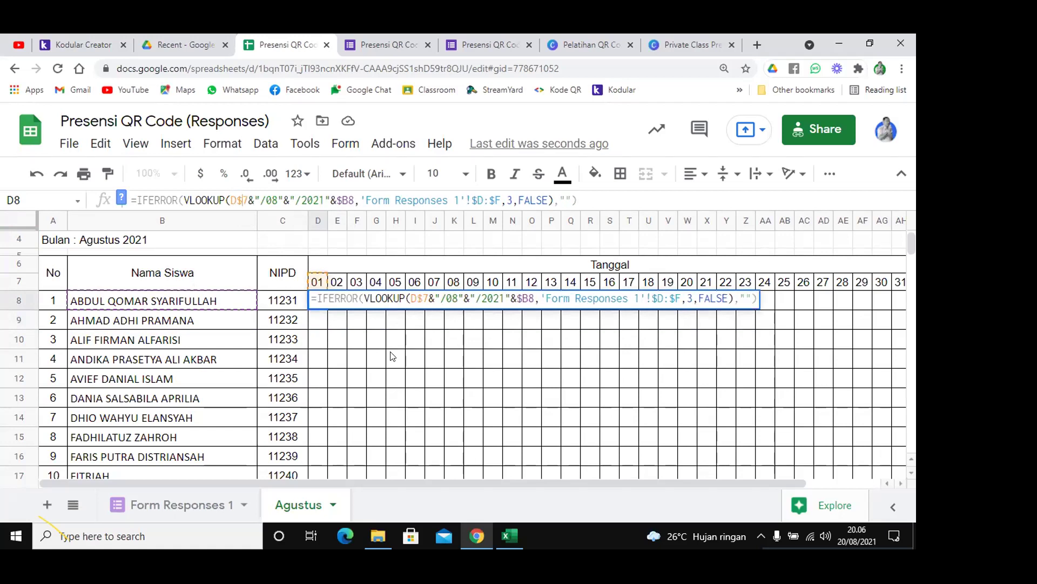
key(Return)
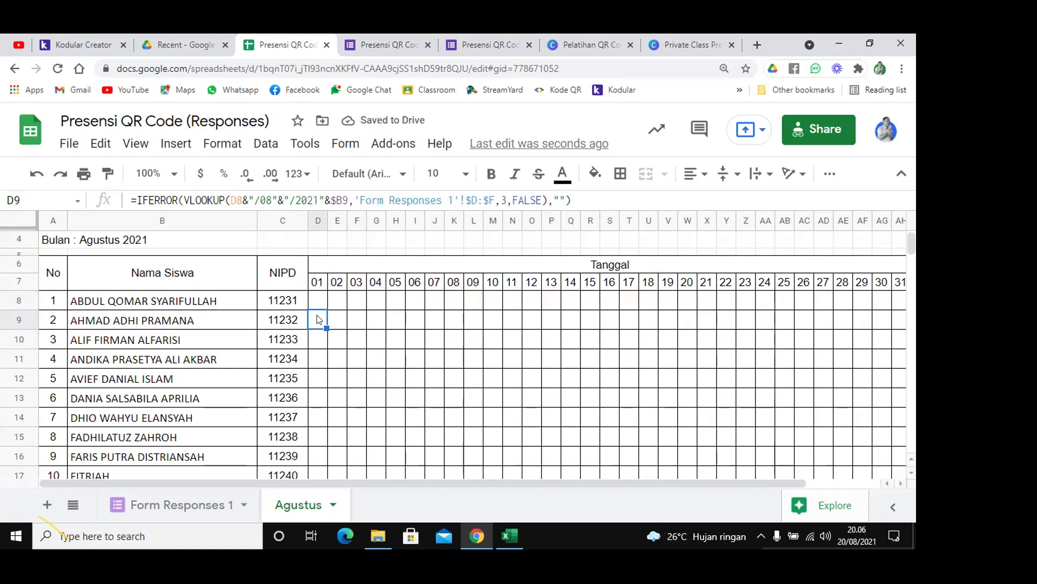
key(Delete)
key(Up)
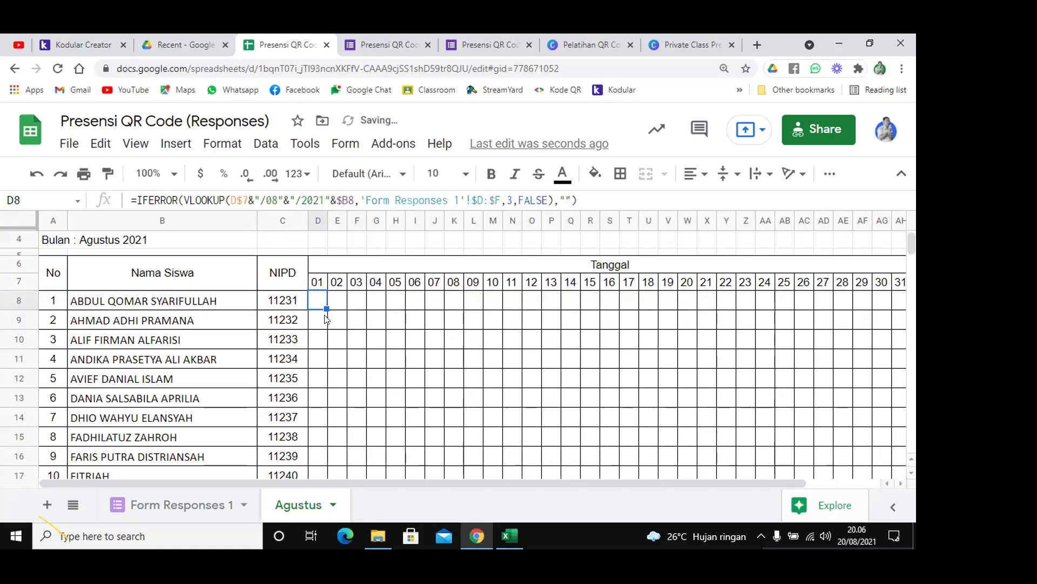
drag(327, 308, 344, 330)
Step: Verify D9's formula uses D$7, $B9 and the locked lookup range
click(318, 323)
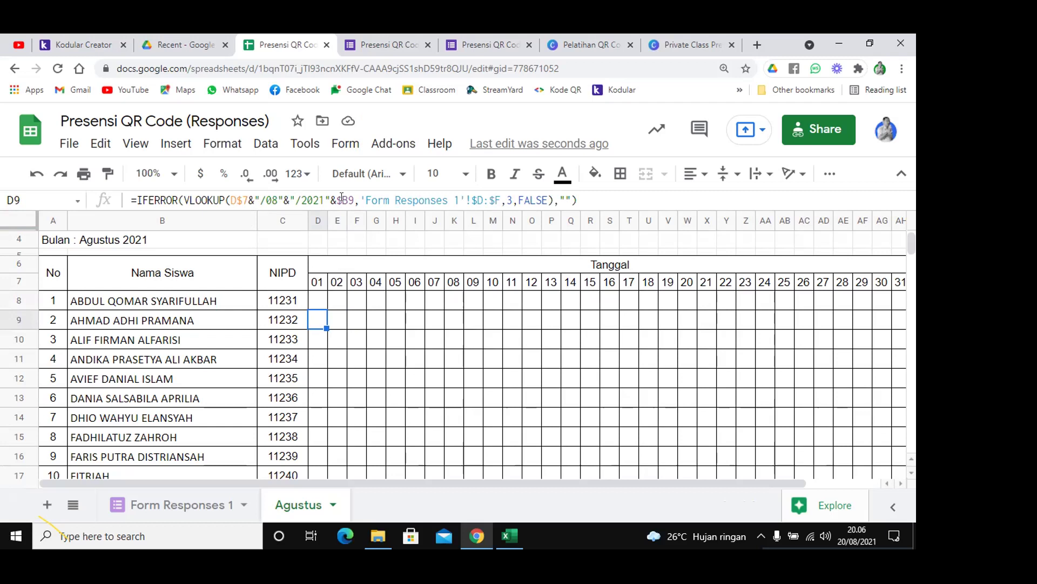
drag(340, 198, 355, 199)
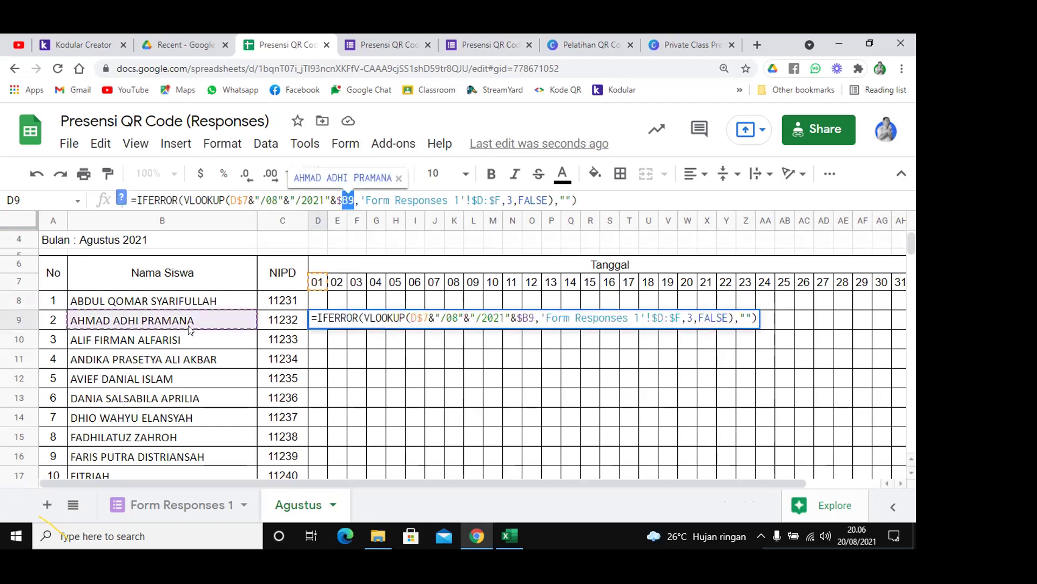
click(477, 200)
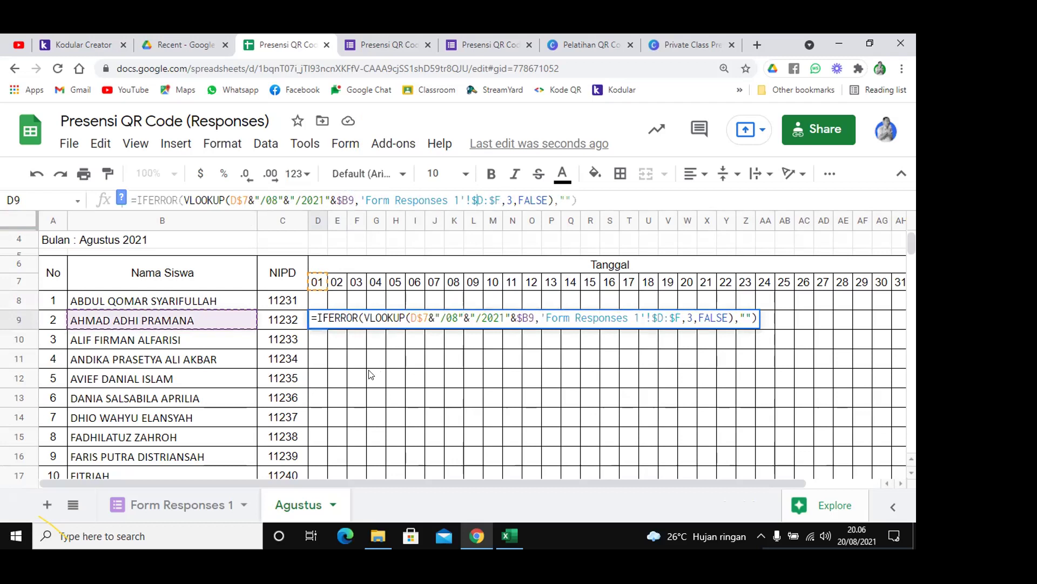
click(357, 340)
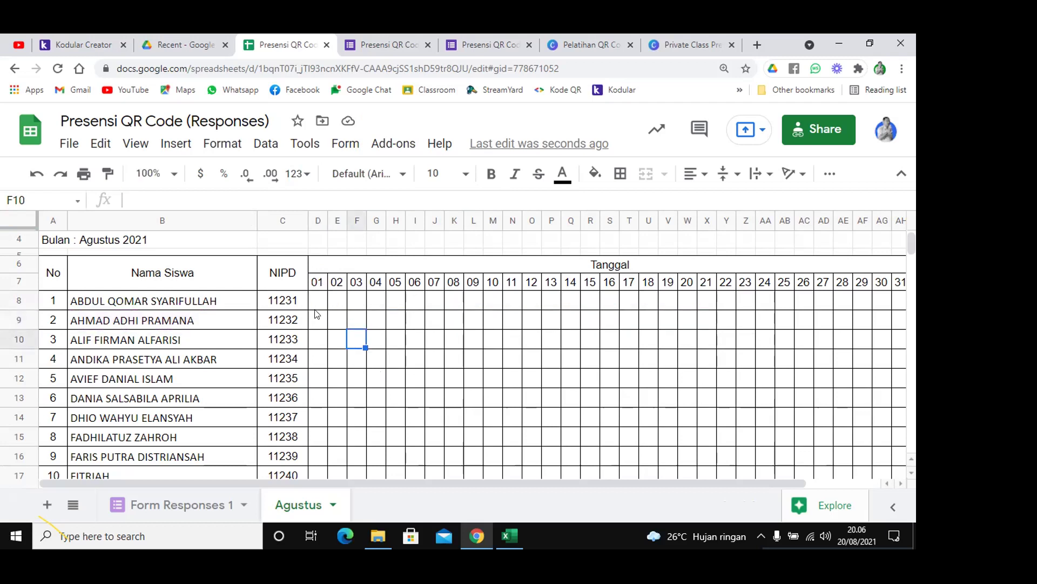
click(317, 303)
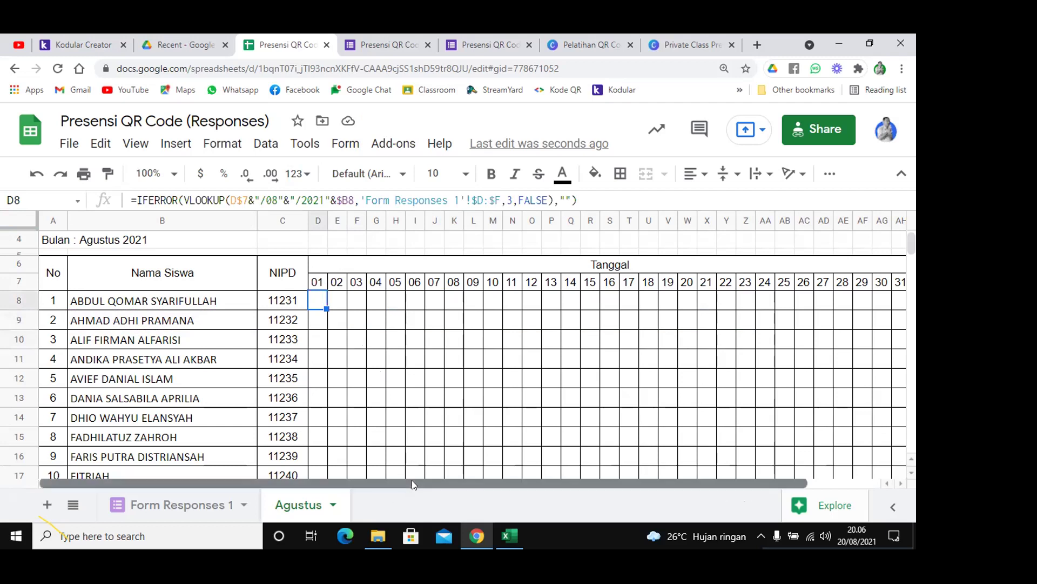
Step: Fill D8's attendance formula across row 8 to AH8 (day 31)
drag(412, 480, 462, 484)
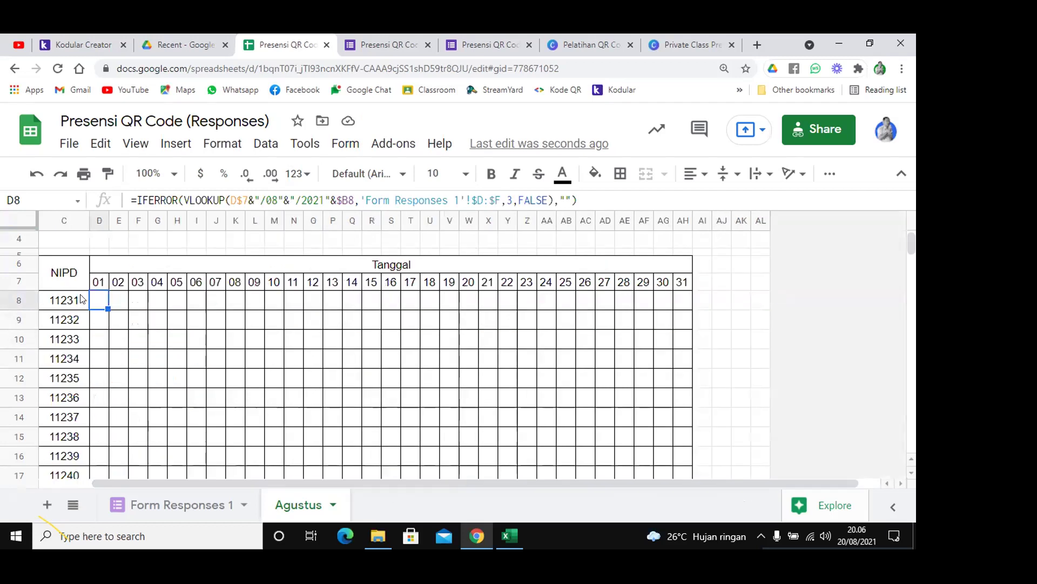
drag(104, 306, 676, 302)
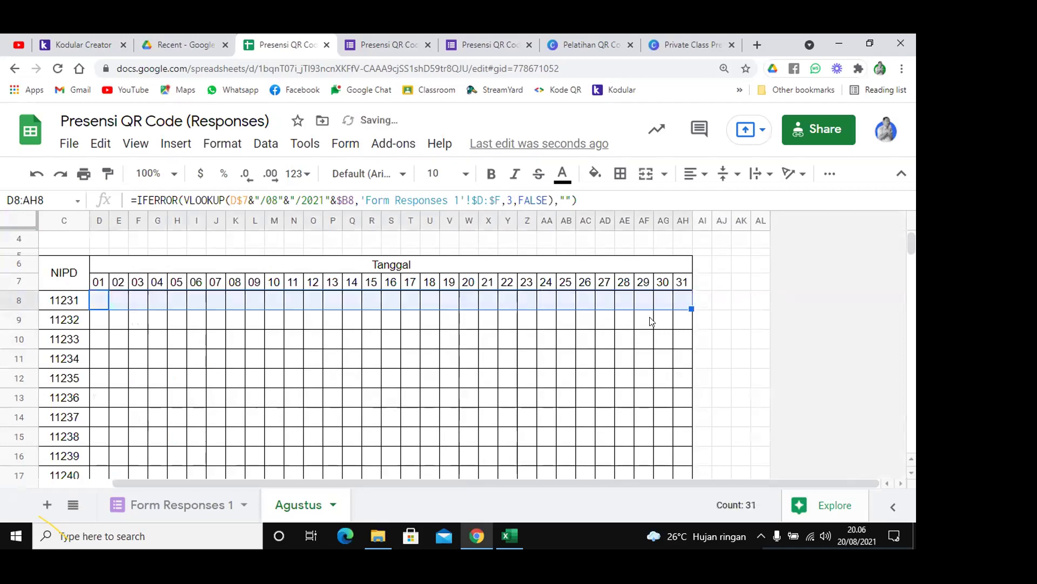
scroll(651, 321, down, 1)
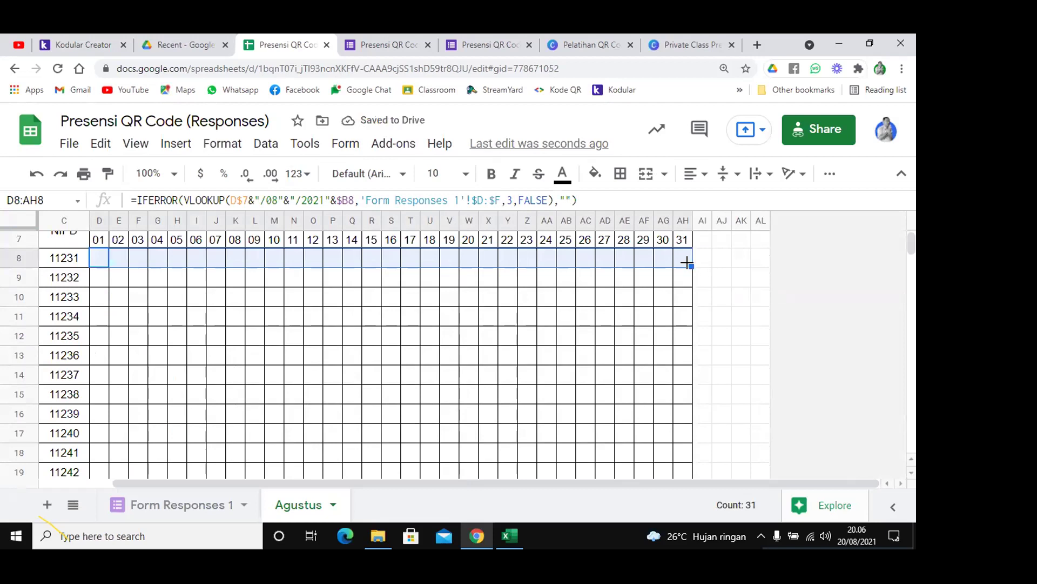
scroll(682, 486, down, 4)
scroll(679, 478, down, 4)
Step: Fill the row 8 formulas down through row 36 and check the H mark in W12
drag(681, 329, 683, 365)
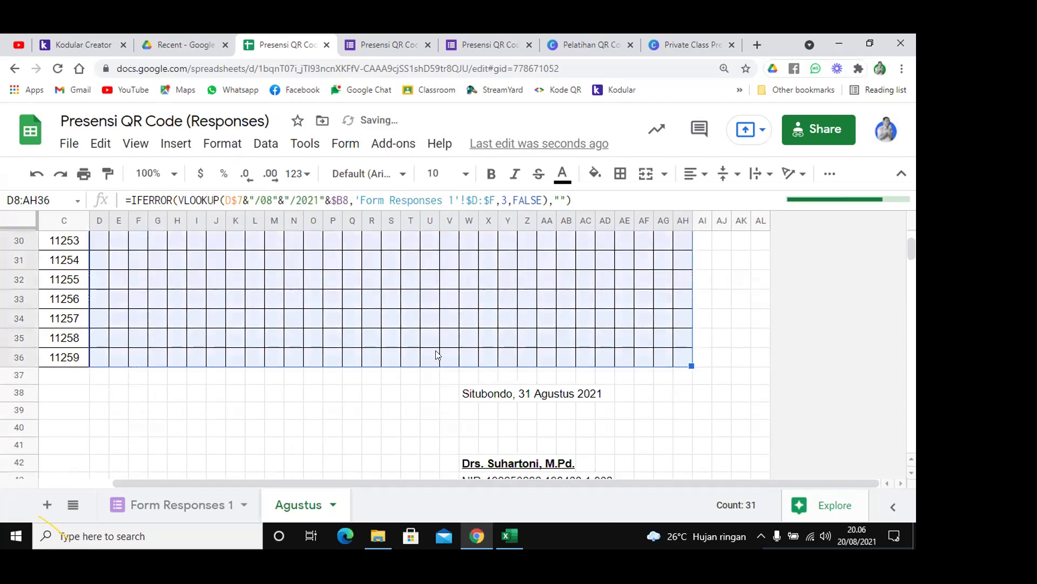
scroll(416, 352, up, 9)
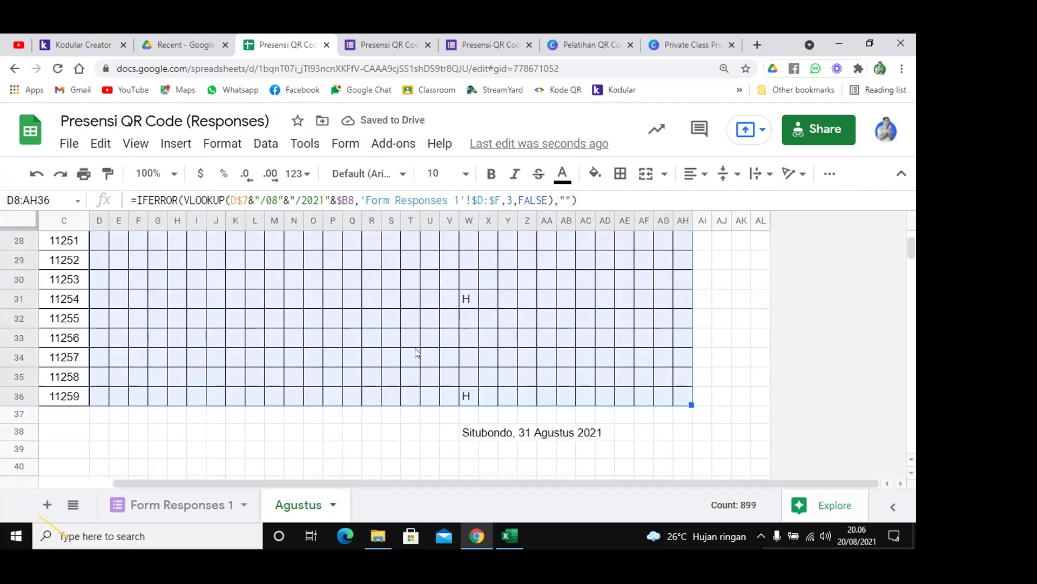
scroll(416, 352, up, 1)
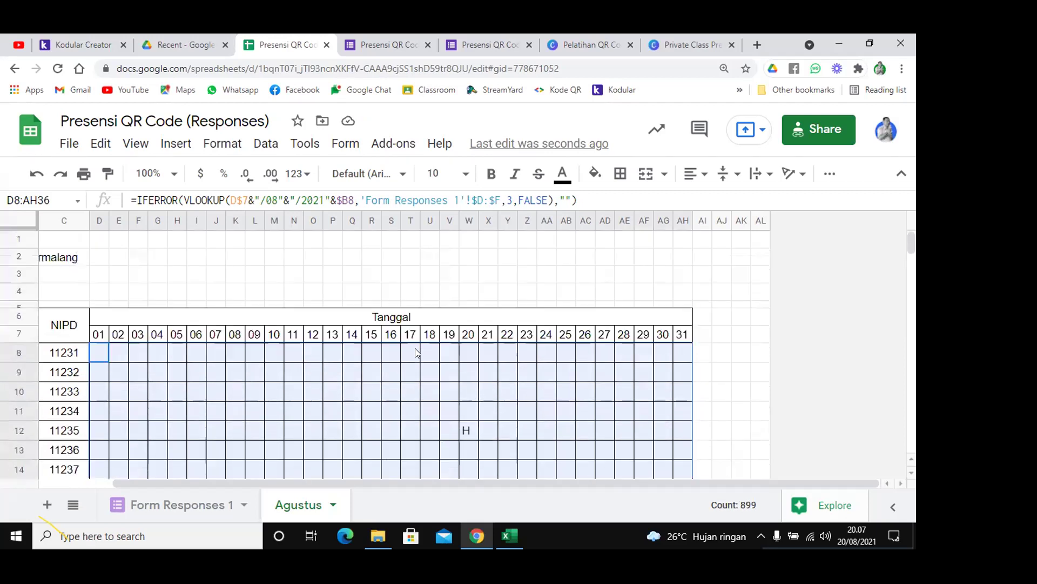
scroll(424, 355, down, 1)
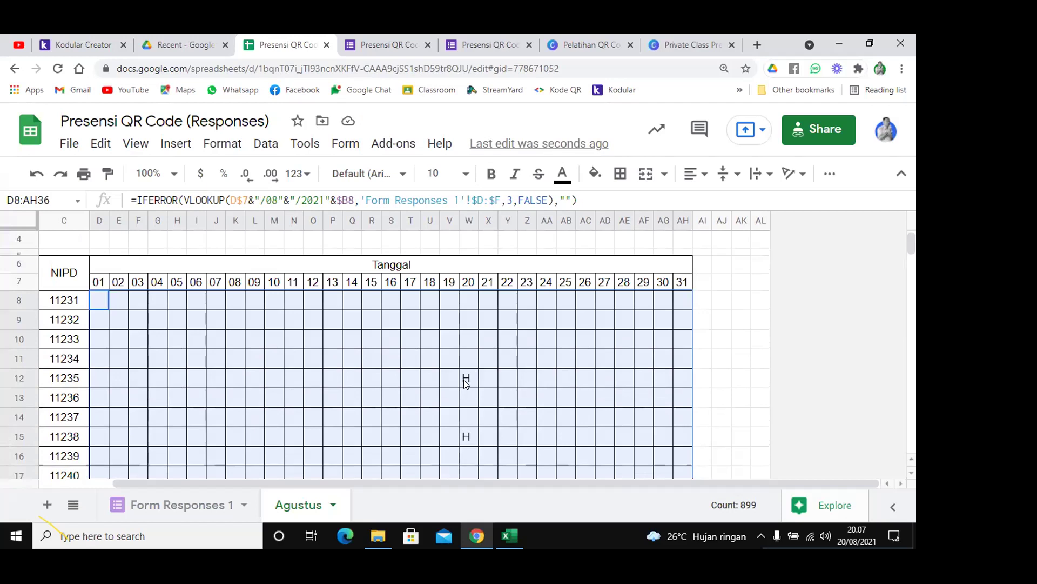
click(466, 382)
drag(426, 484, 357, 486)
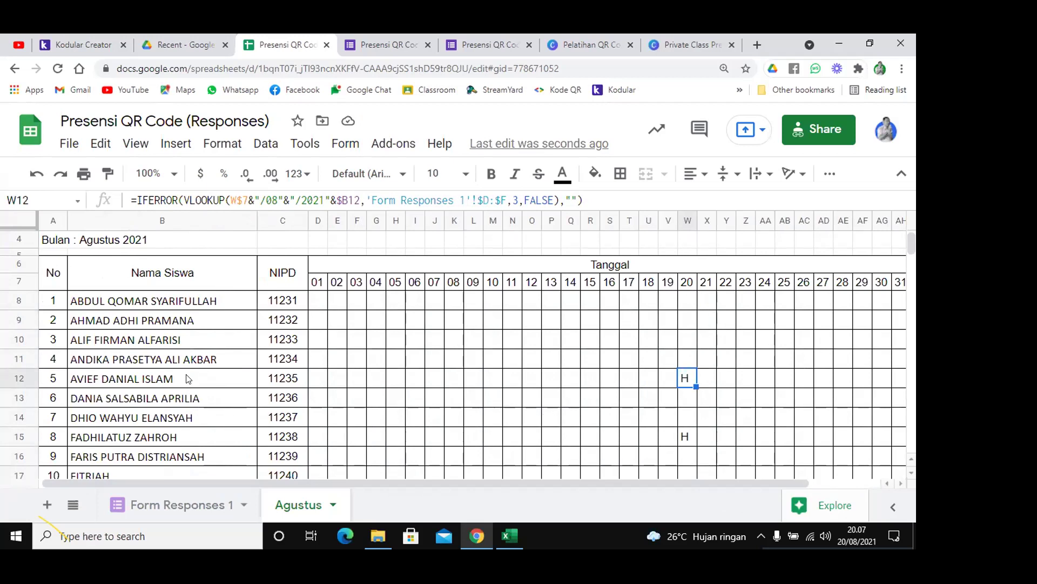
Step: On Form Responses 1, match response rows 8 and 10 names with codes I and H
click(175, 511)
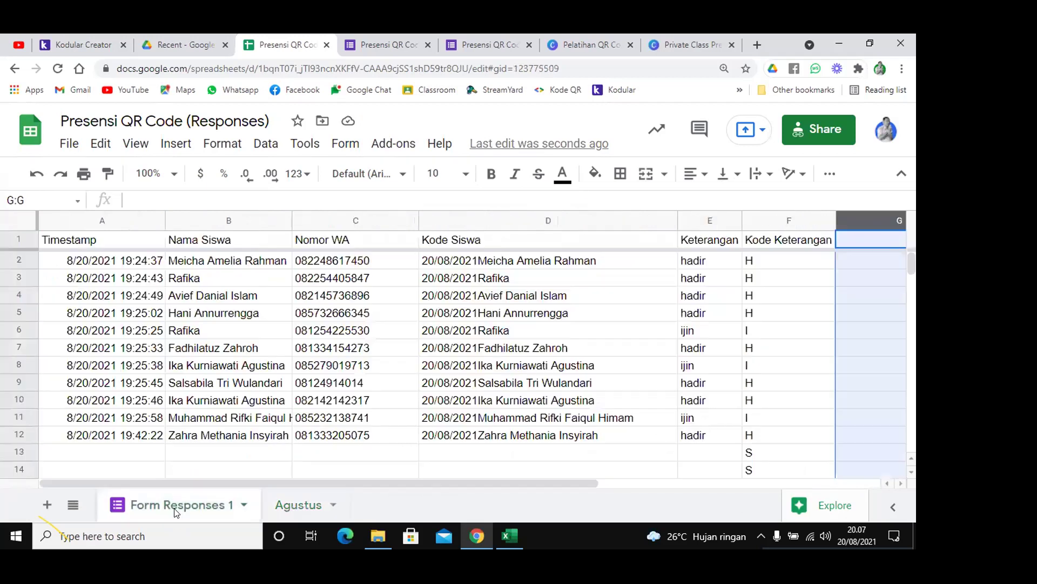
click(179, 367)
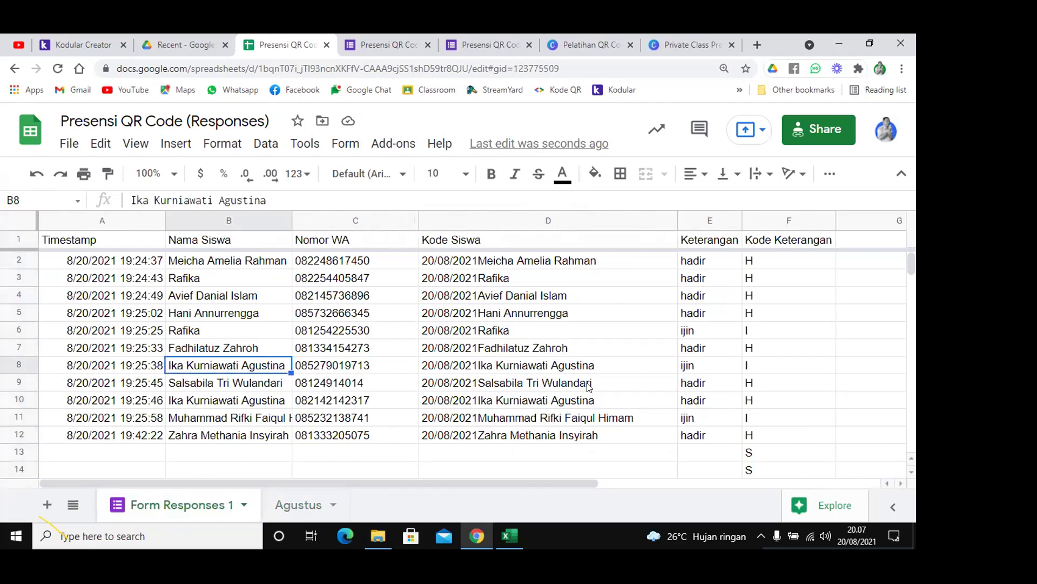
click(764, 366)
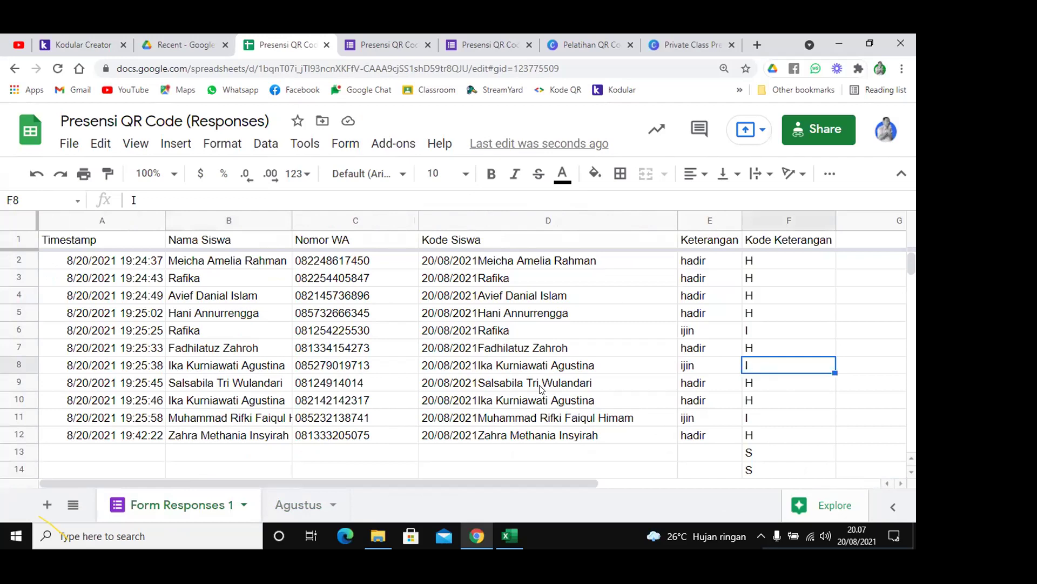
click(177, 401)
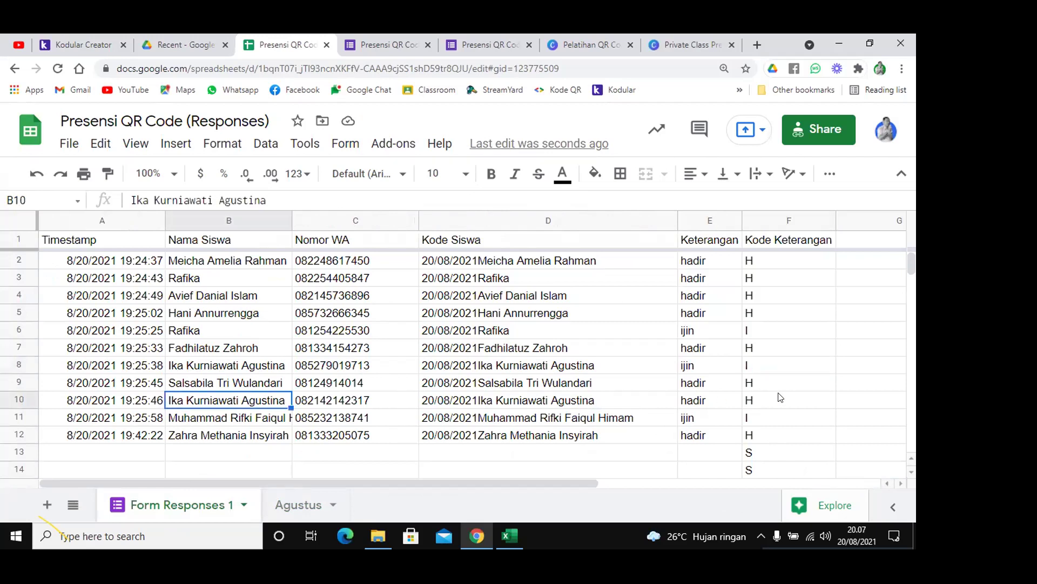
click(761, 401)
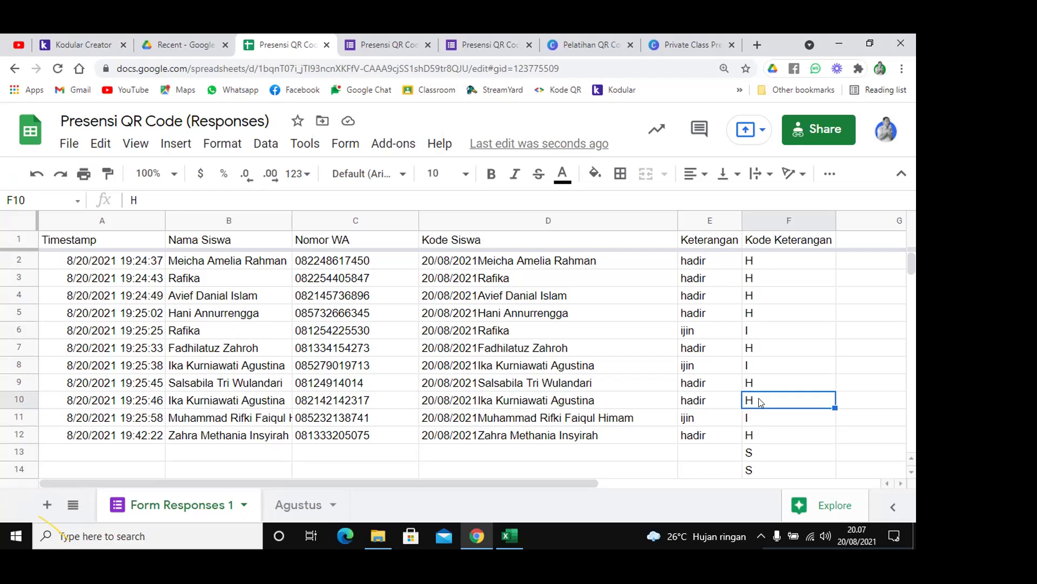
Step: On the Agustus sheet, check that the row-20 student shows an I mark in W20
click(290, 508)
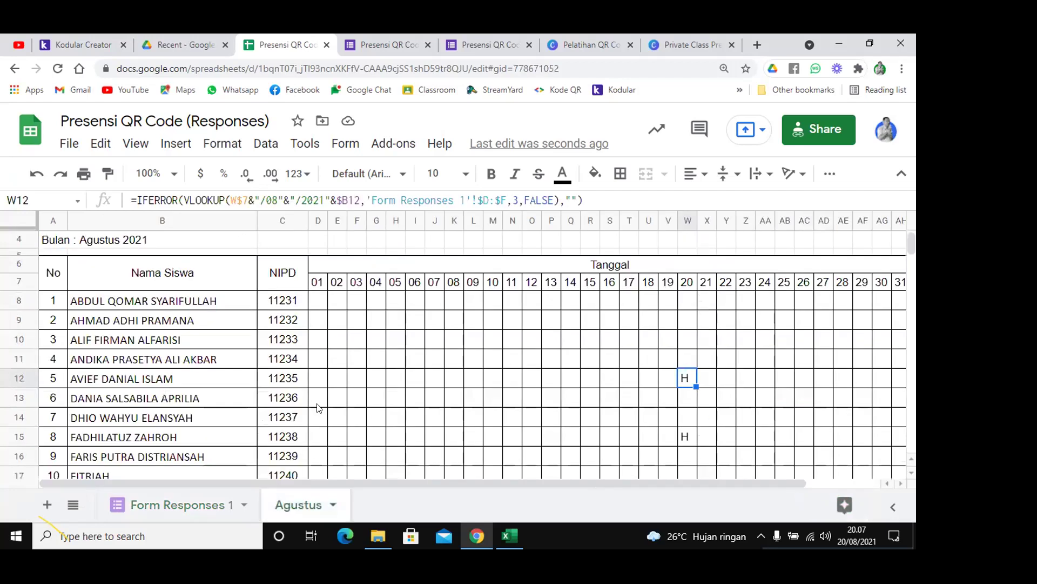
scroll(316, 398, down, 1)
scroll(316, 398, down, 1)
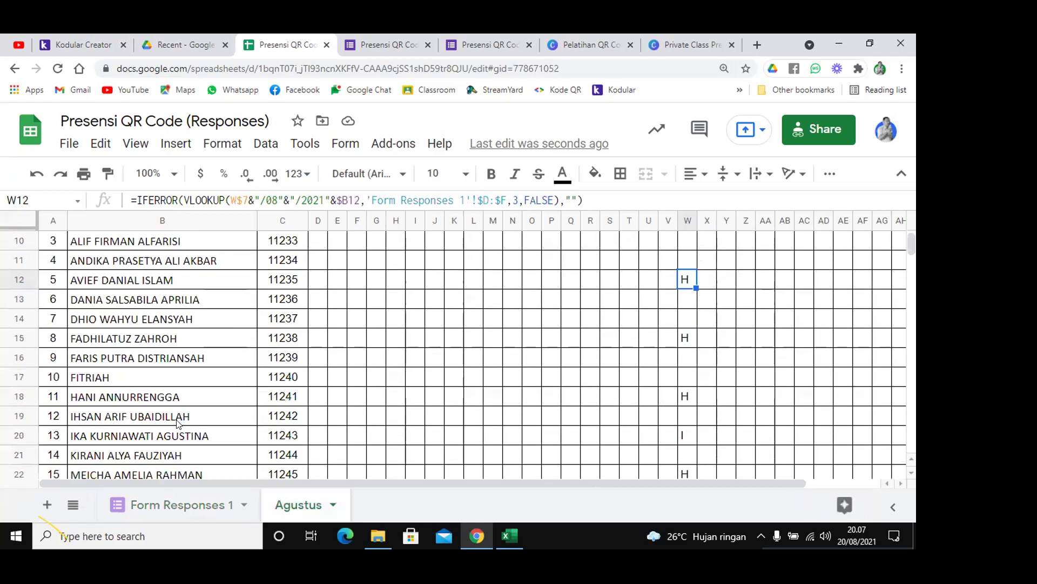
click(174, 439)
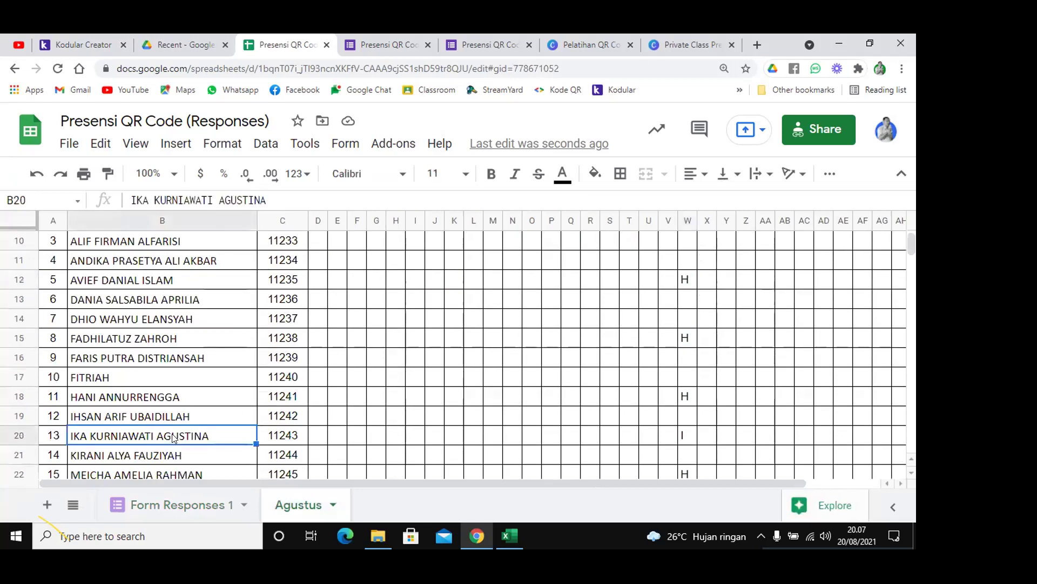
key(Right)
key(Right)
key(Right)
key(Right)
key(Right)
key(Right)
key(Right)
key(Right)
key(Right)
key(Right)
key(Right)
key(Right)
key(Right)
key(Right)
key(Right)
key(Right)
key(Right)
key(Right)
key(Right)
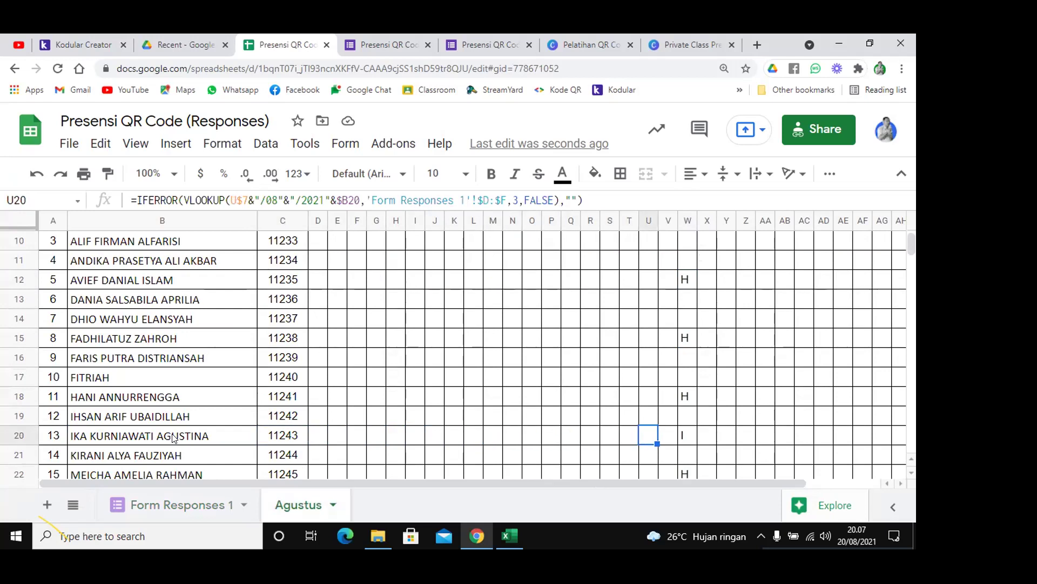
key(Right)
key(Right)
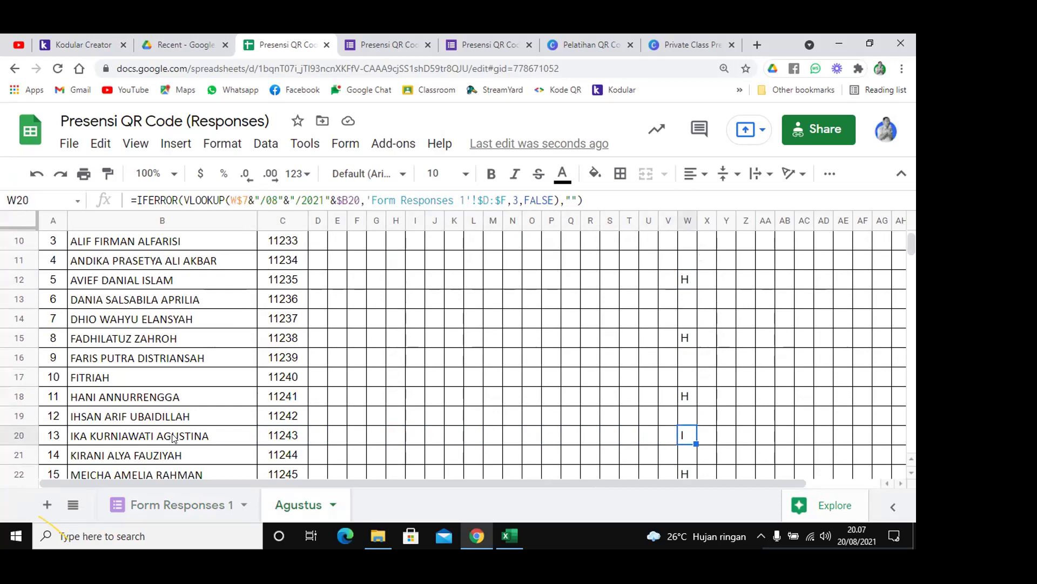
key(ctrl+a)
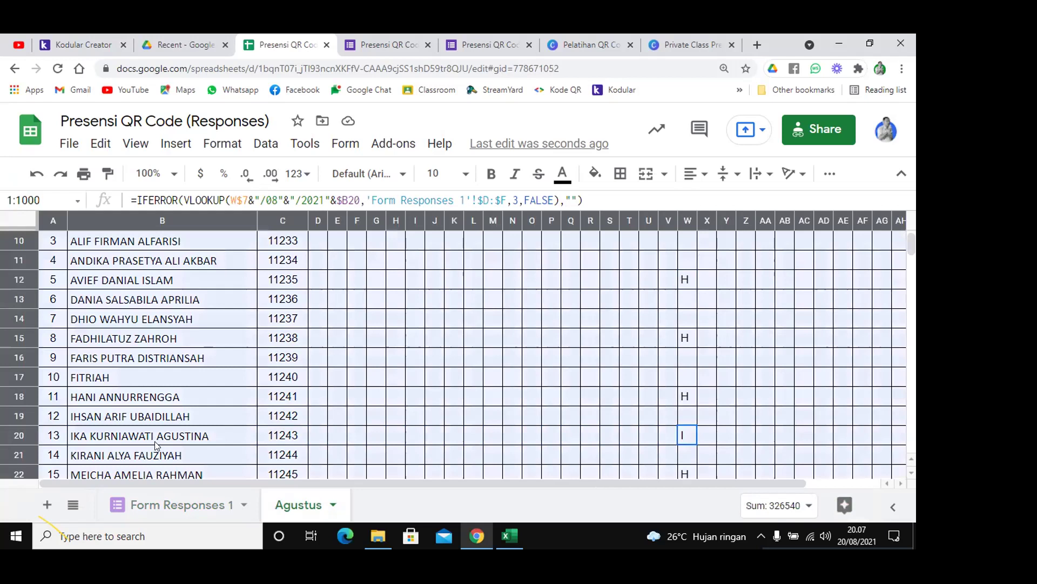
click(173, 437)
scroll(348, 279, up, 5)
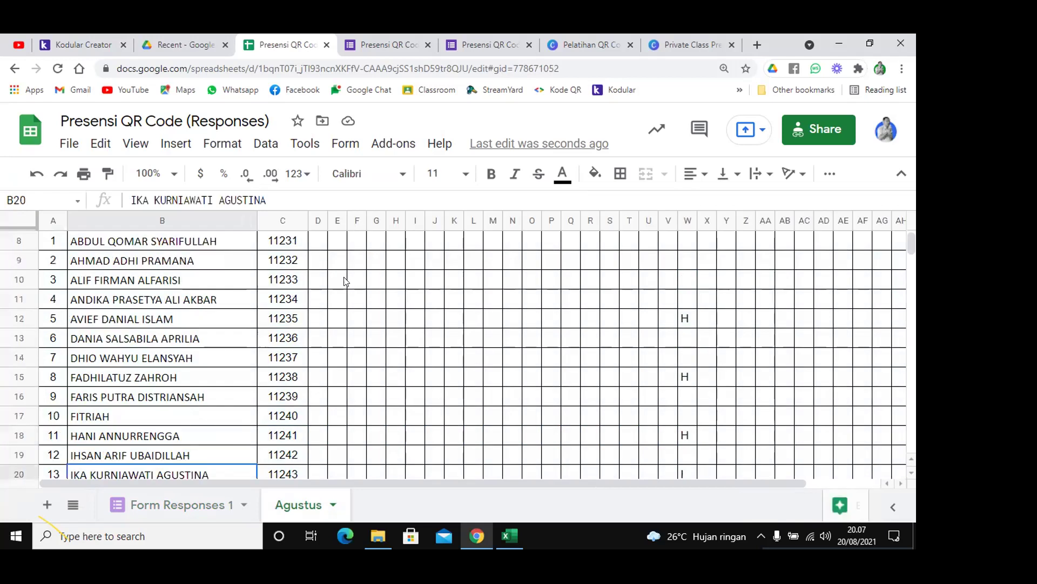
Step: Select D8:AH36 and center-align the attendance marks horizontally
click(319, 353)
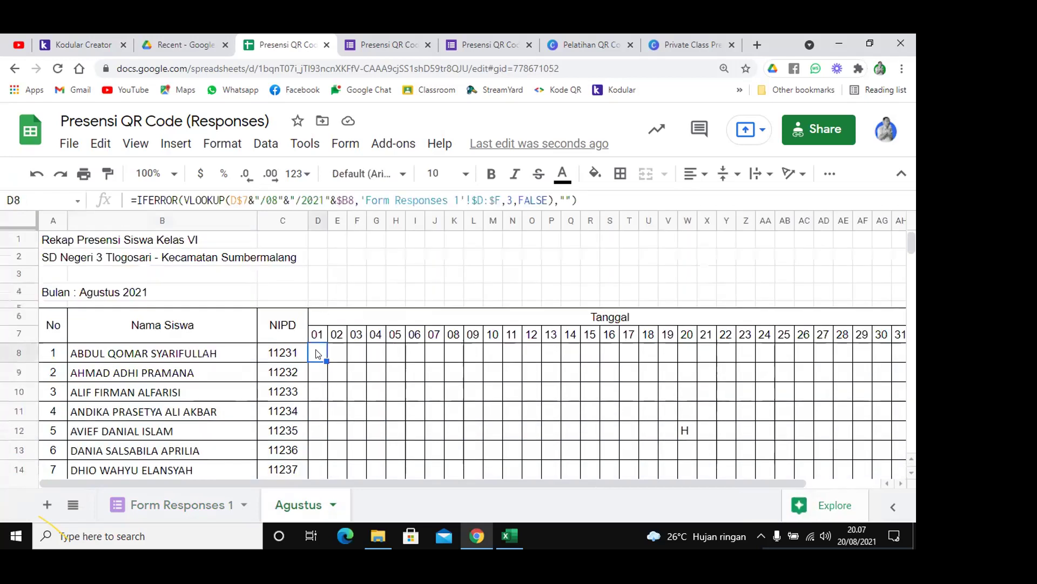
key(shift+Right)
key(shift+Right)
key(shift+Right)
key(shift+Right)
key(shift+Right)
key(shift+Right)
key(shift+Right)
key(shift+Right)
key(shift+Right)
key(shift+Right)
key(shift+Right)
key(shift+Right)
key(shift+Right)
key(shift+Right)
key(shift+Right)
key(shift+Right)
key(shift+Right)
key(shift+Right)
key(shift+Right)
key(shift+Right)
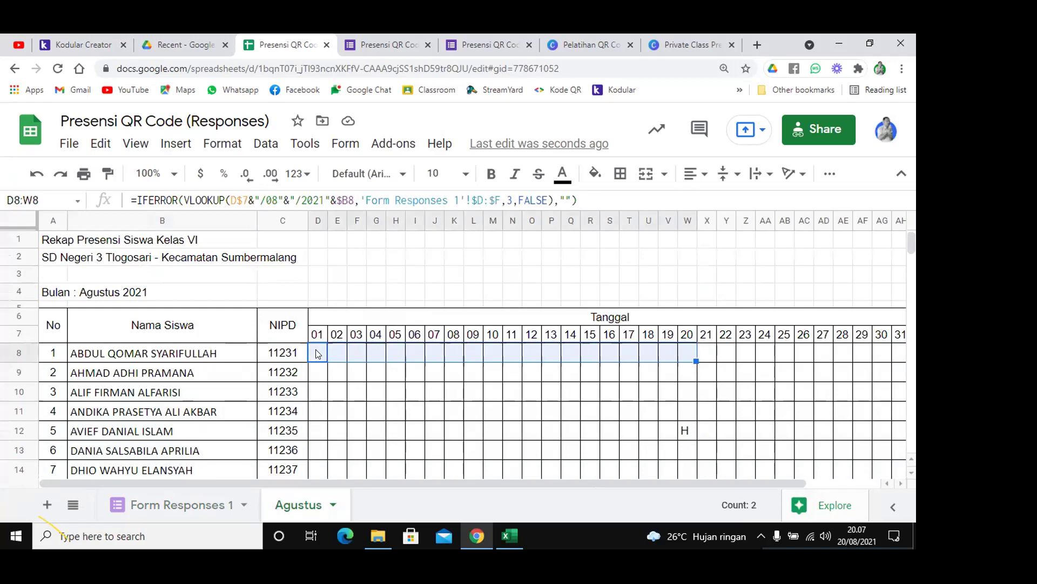
key(shift+Right)
key(shift+Right)
key(shift+Left)
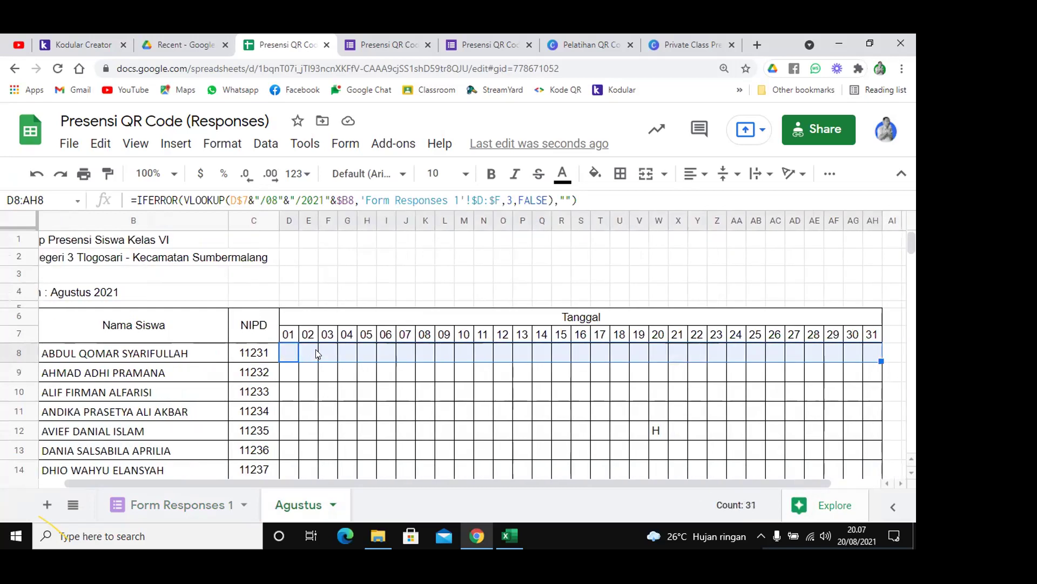
key(shift+Down)
key(shift+Down)
key(shift+Down)
key(shift+Down)
key(shift+Down)
key(shift+Down)
key(shift+Down)
key(shift+Down)
key(shift+Down)
key(shift+Down)
key(shift+Down)
key(shift+Down)
key(shift+Down)
key(shift+Down)
key(shift+Down)
key(shift+Down)
key(shift+Down)
key(shift+Down)
key(shift+Down)
key(shift+Down)
key(shift+Down)
key(shift+Down)
key(shift+Down)
key(shift+Down)
key(shift+Down)
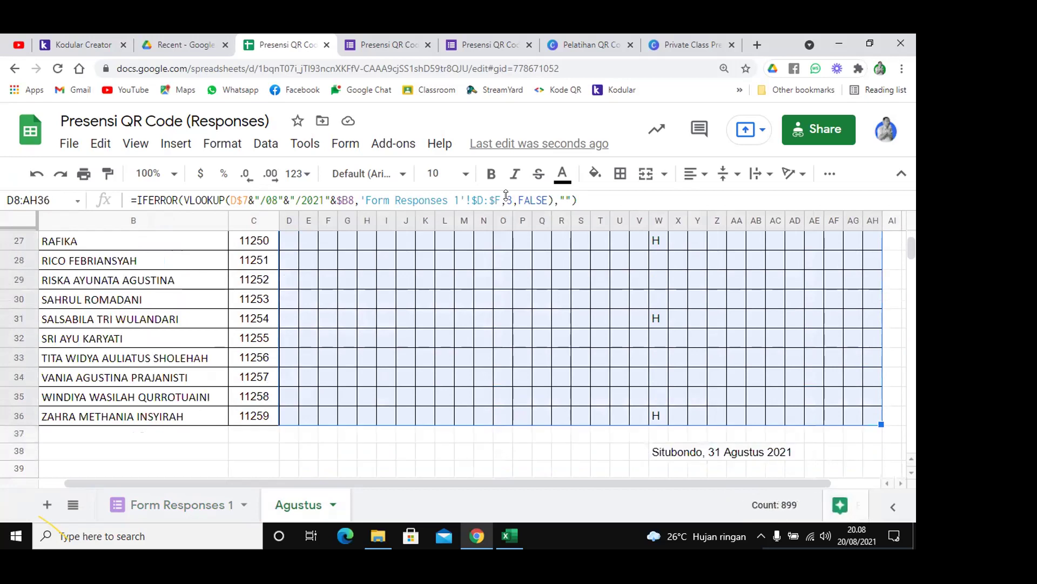
click(694, 177)
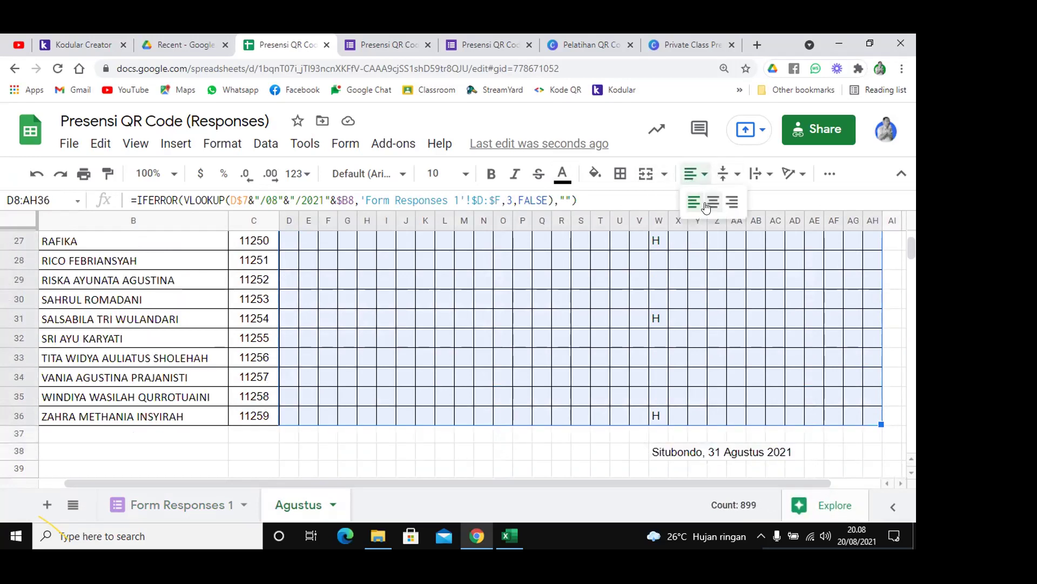
click(713, 201)
click(510, 280)
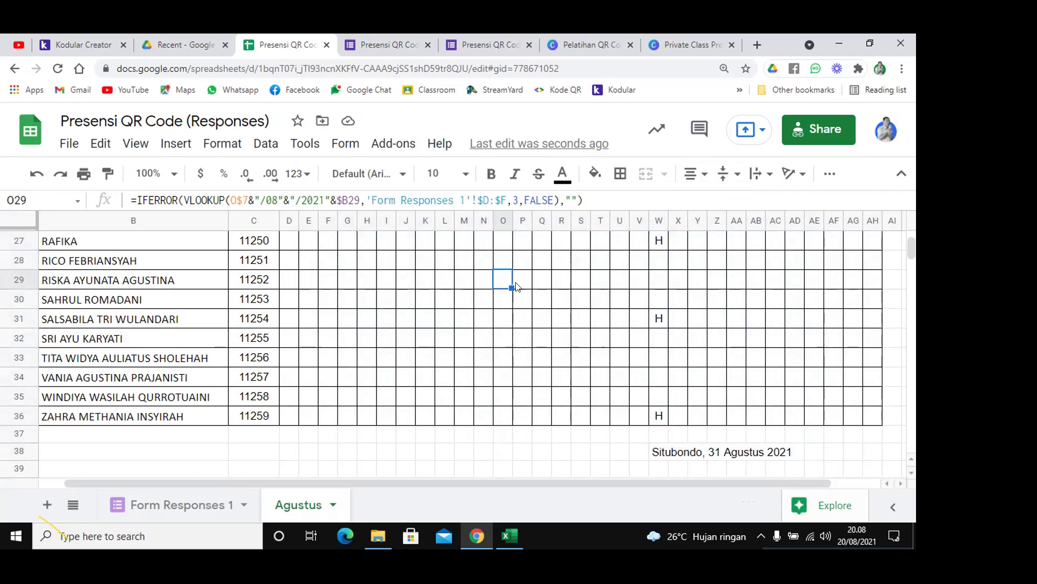
Step: Duplicate the Agustus sheet and rename the copy to 'September'
right_click(302, 498)
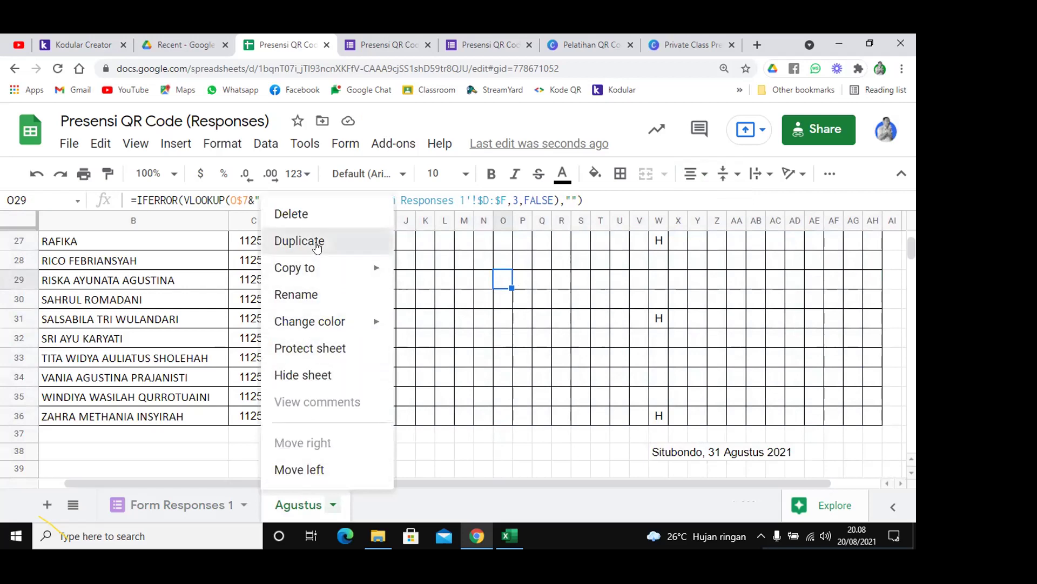
click(317, 244)
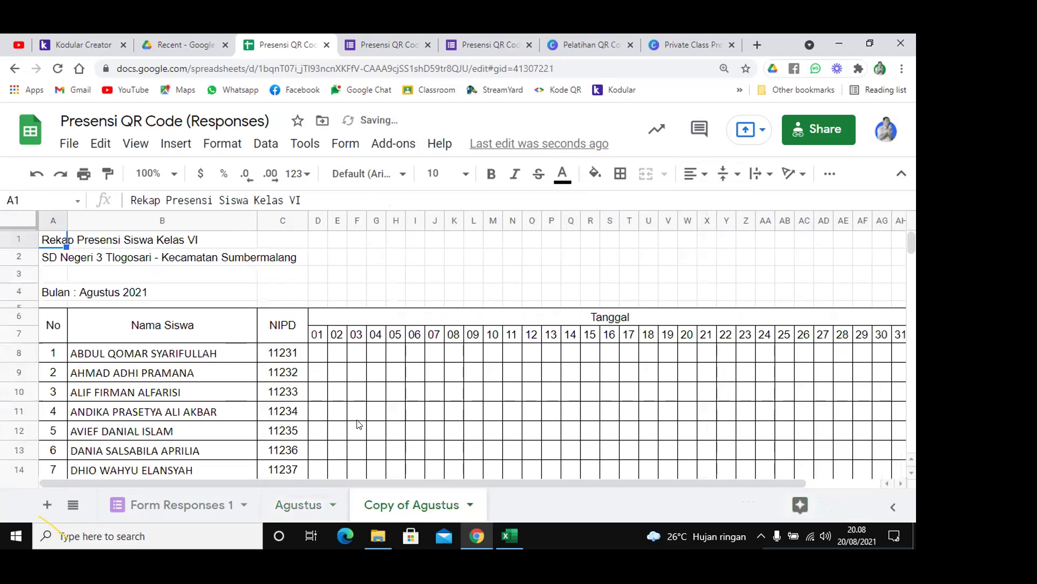
scroll(358, 424, down, 1)
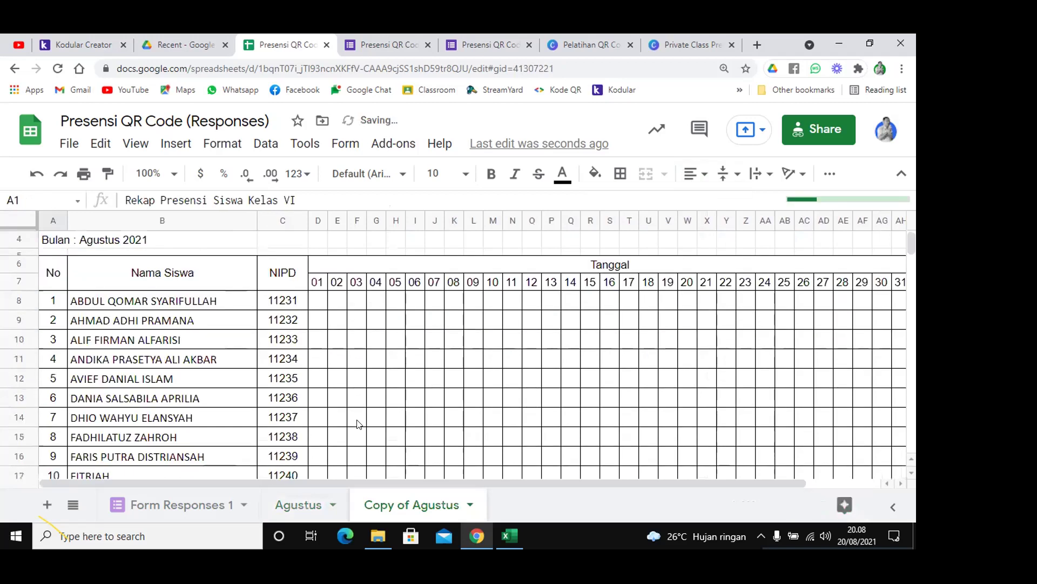
click(417, 510)
click(410, 292)
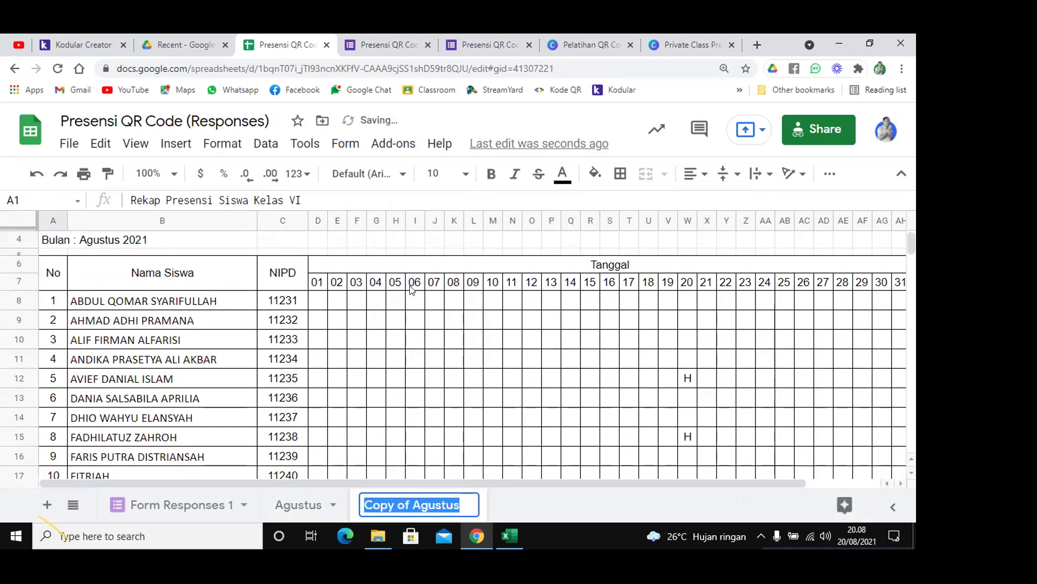
text(Sep)
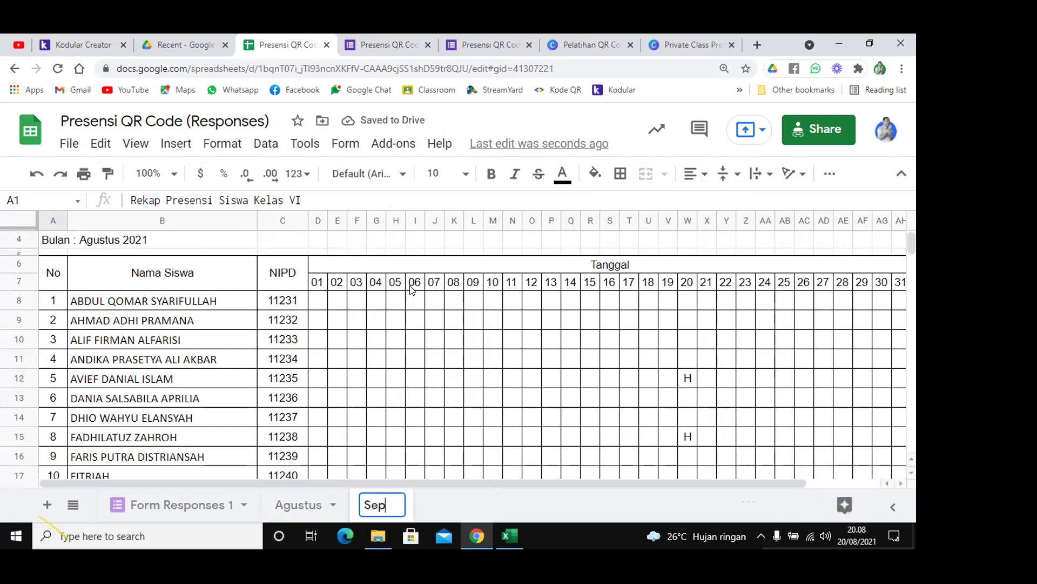
text(tember)
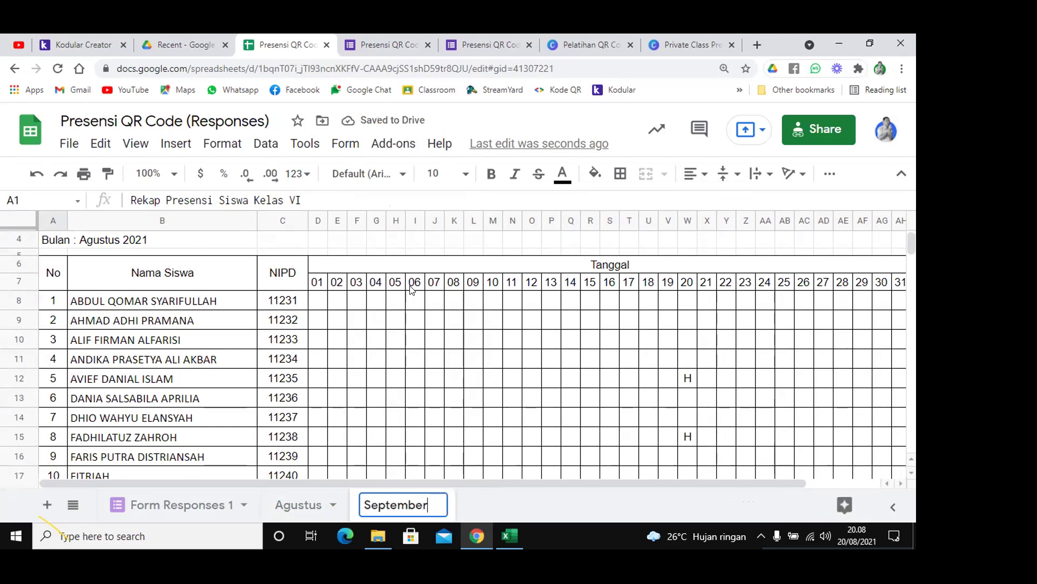
click(407, 358)
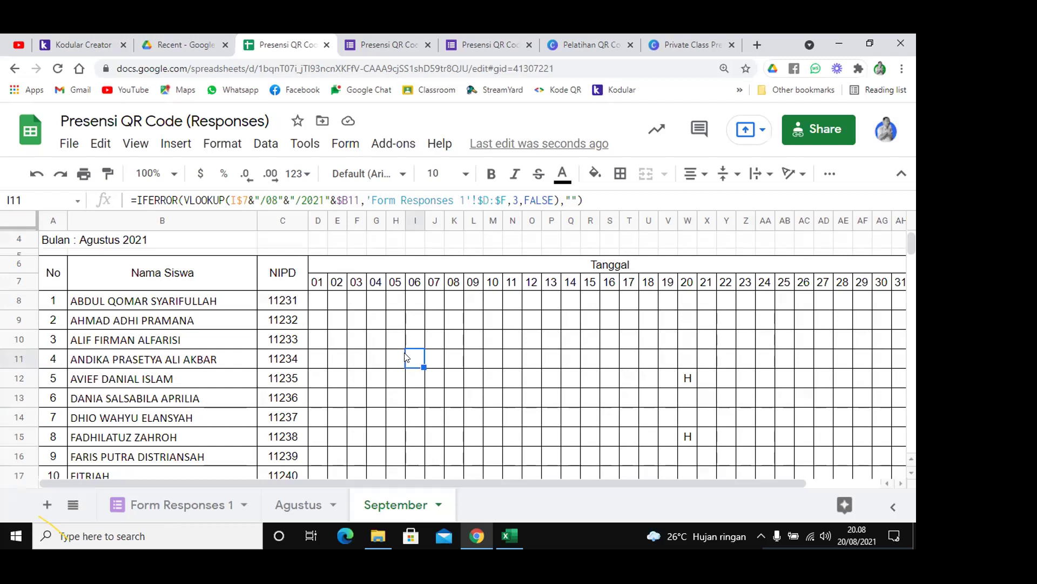
Step: Change the month in September's D8 formula from '/08' to '/09'
click(319, 302)
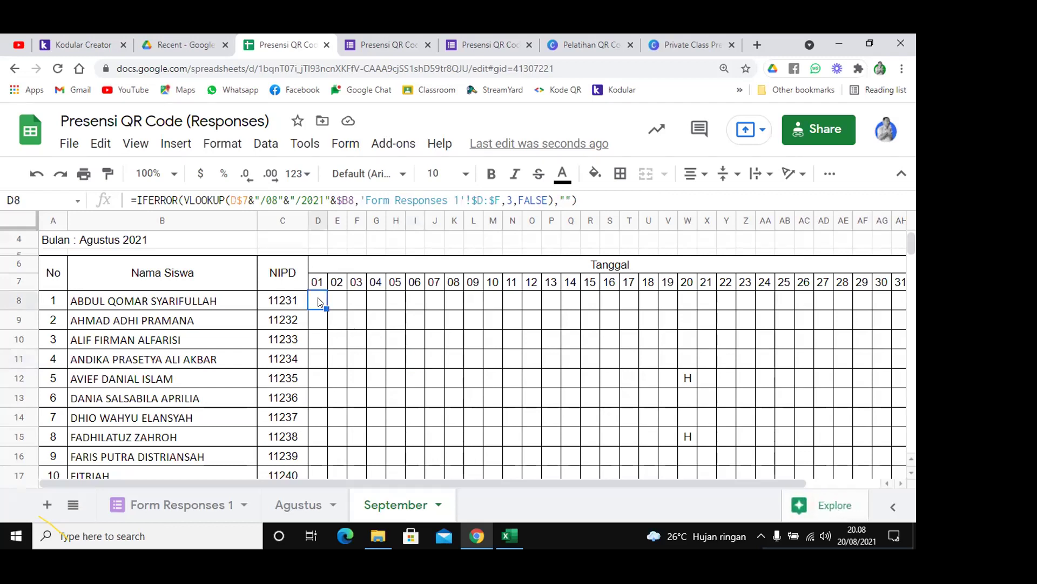
scroll(319, 302, up, 1)
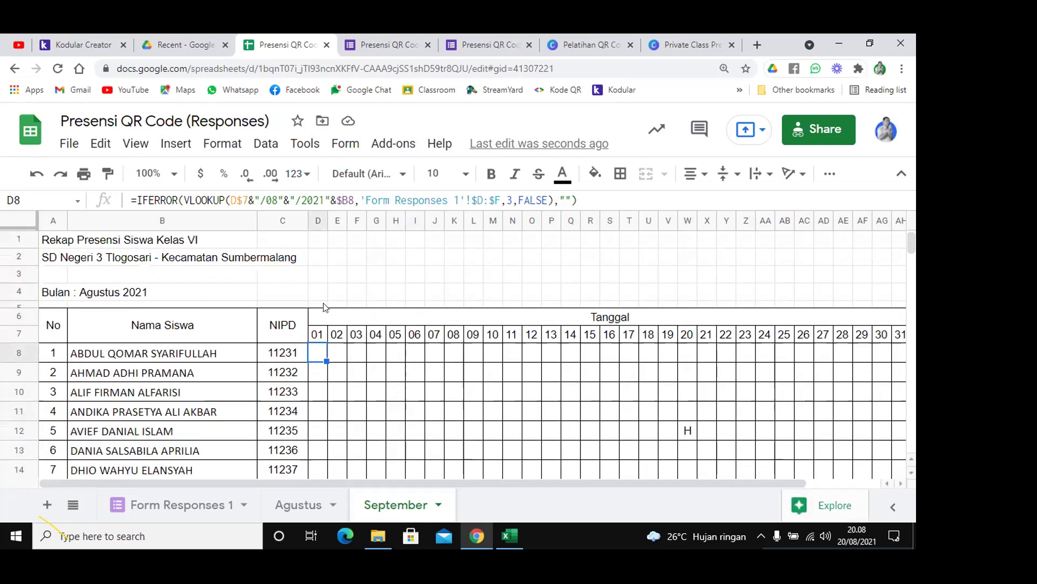
click(275, 200)
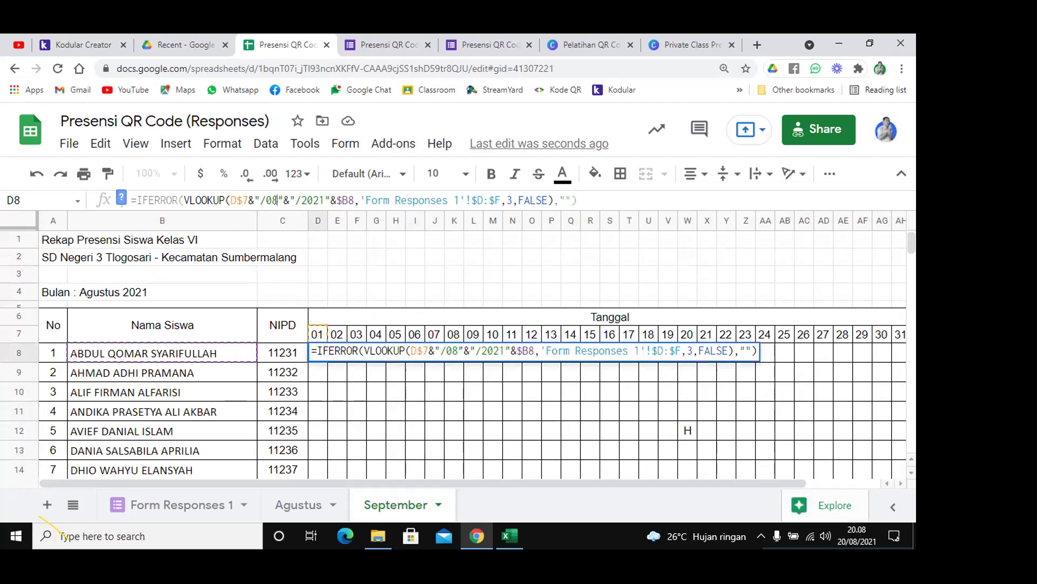
key(Delete)
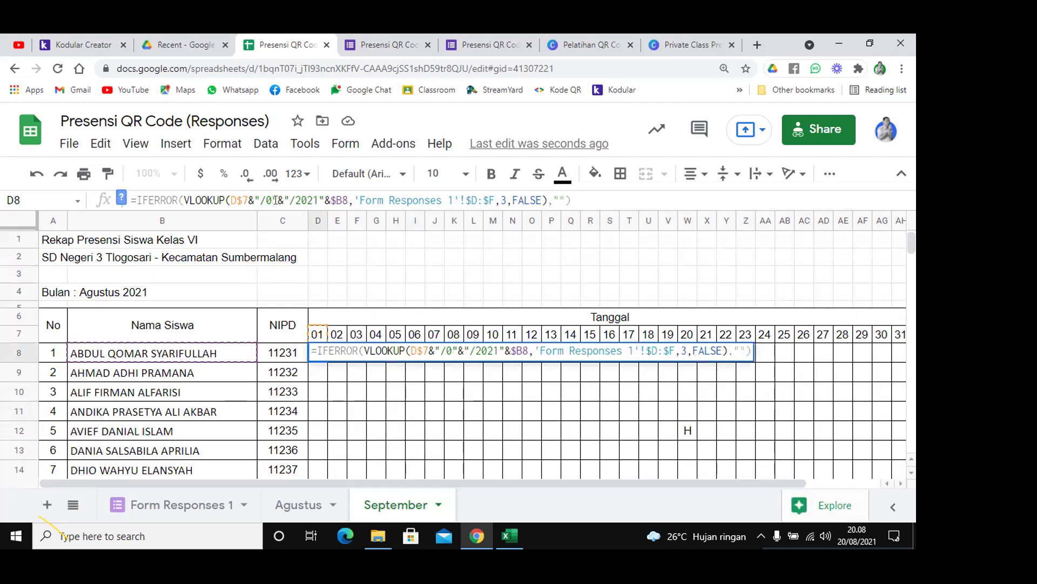
text(9)
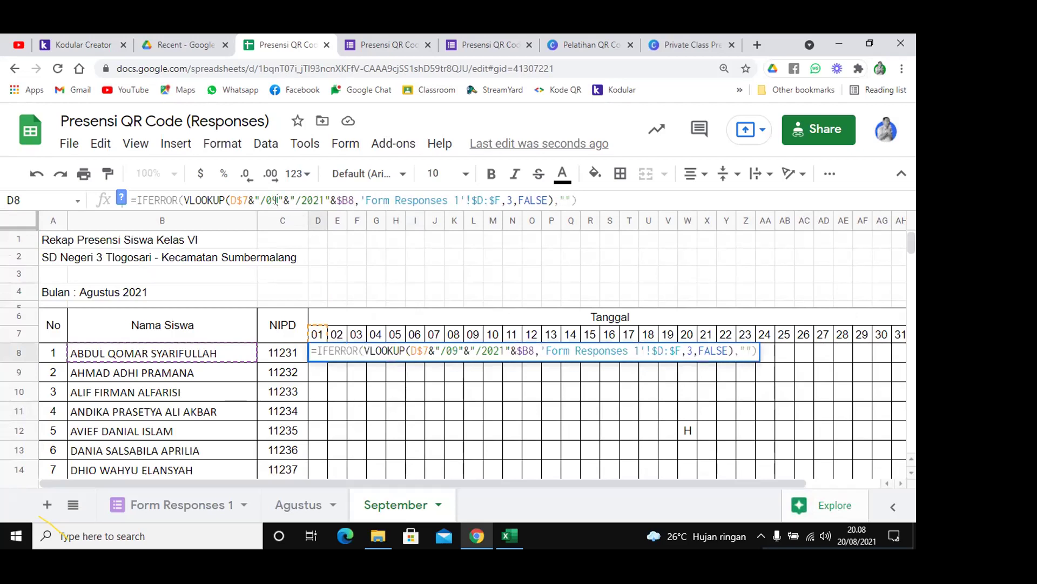
key(Return)
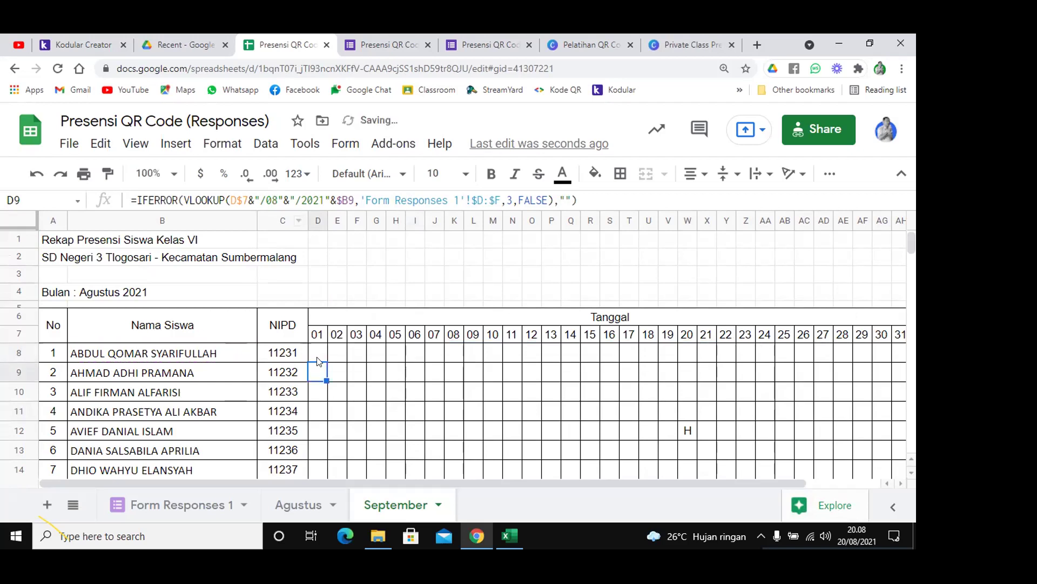
Step: Fill the D8 formula across to column AH and down to row 36
click(318, 357)
drag(326, 361, 882, 356)
scroll(848, 359, down, 3)
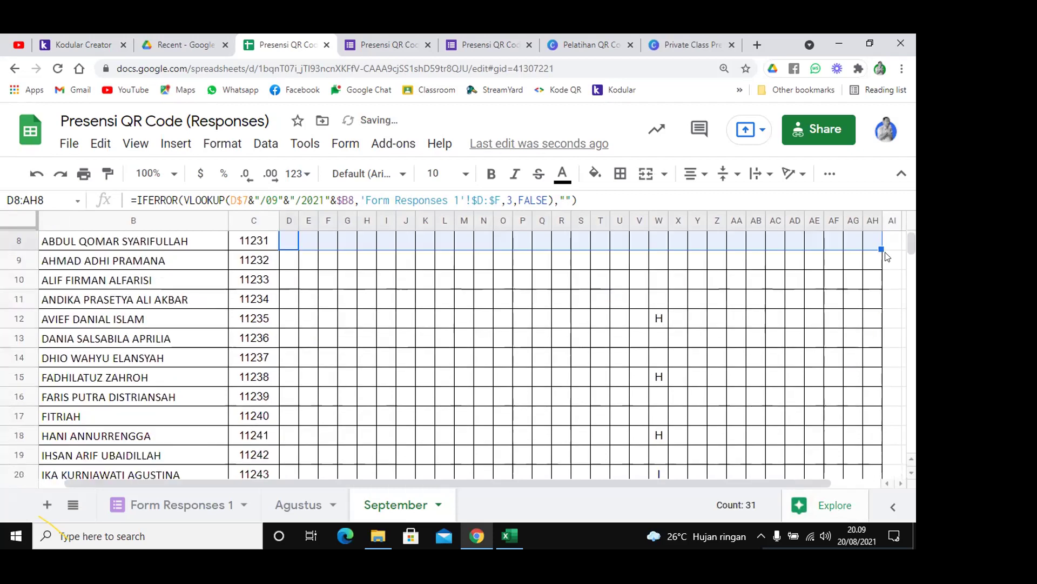
drag(881, 248, 876, 357)
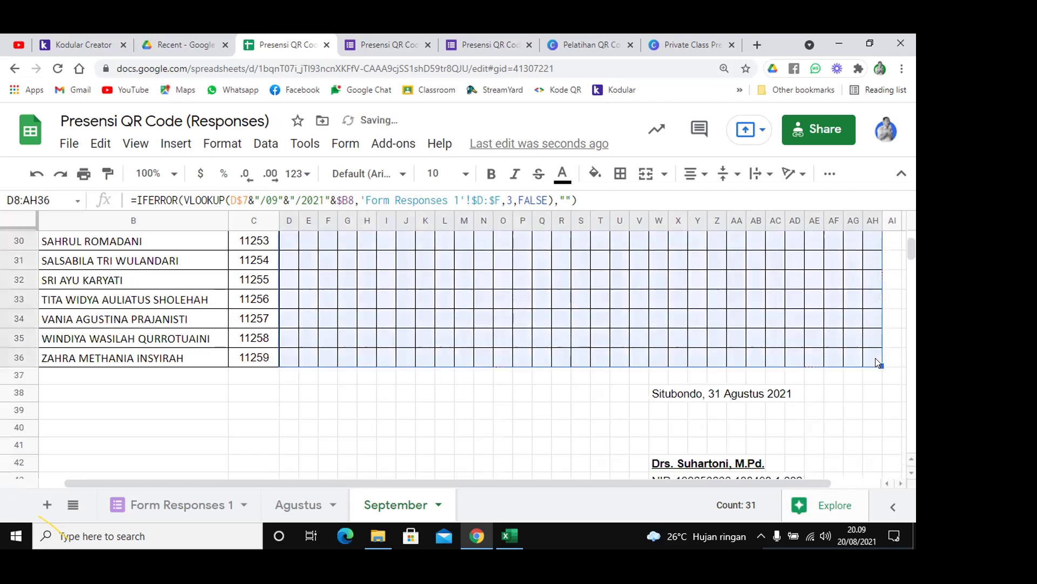
scroll(456, 363, up, 10)
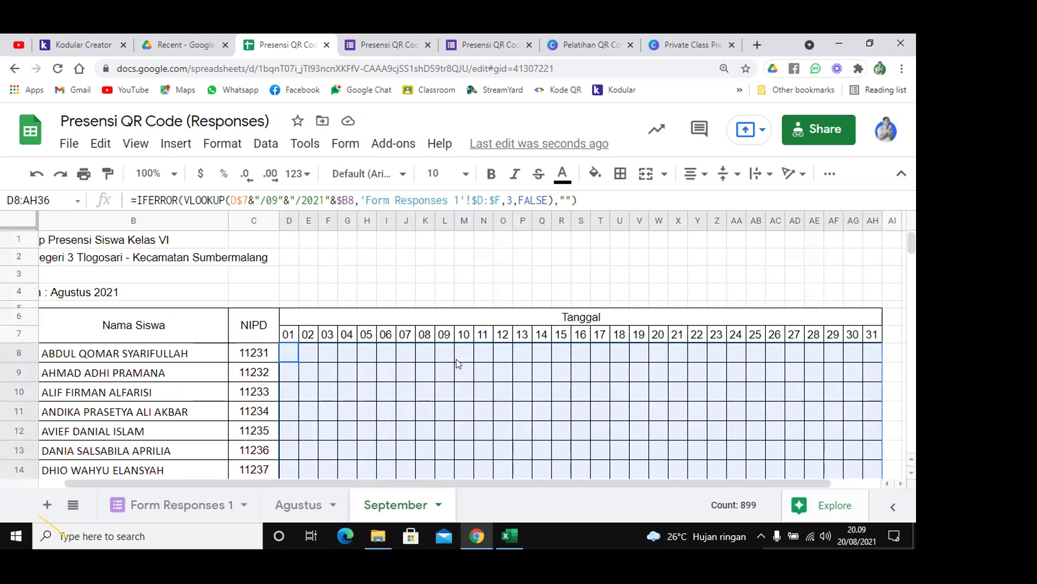
Step: Verify the D8 formula already uses month '/09', then switch to the Canva presentation
click(305, 384)
click(286, 354)
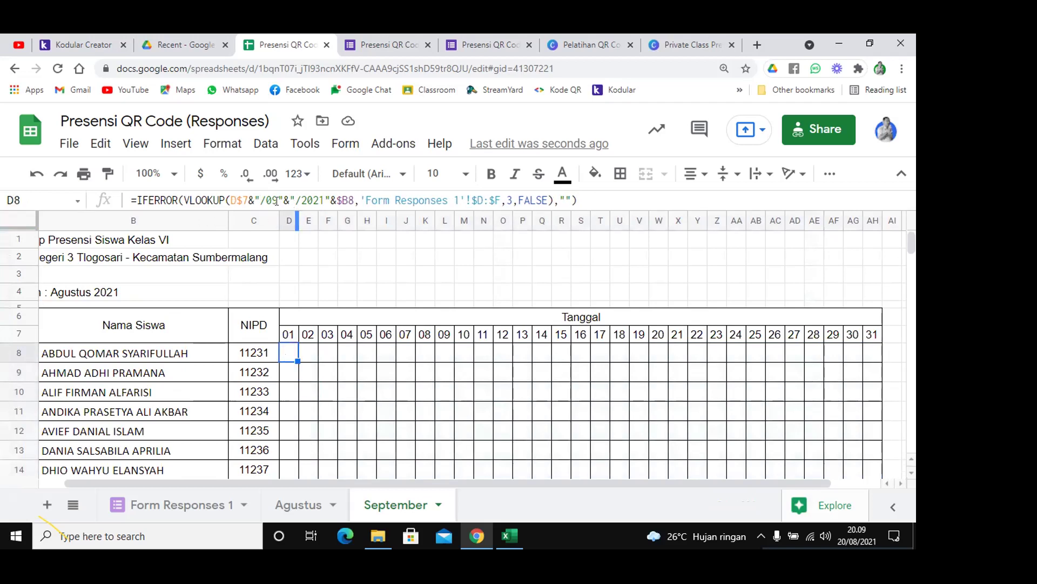
drag(276, 200, 266, 200)
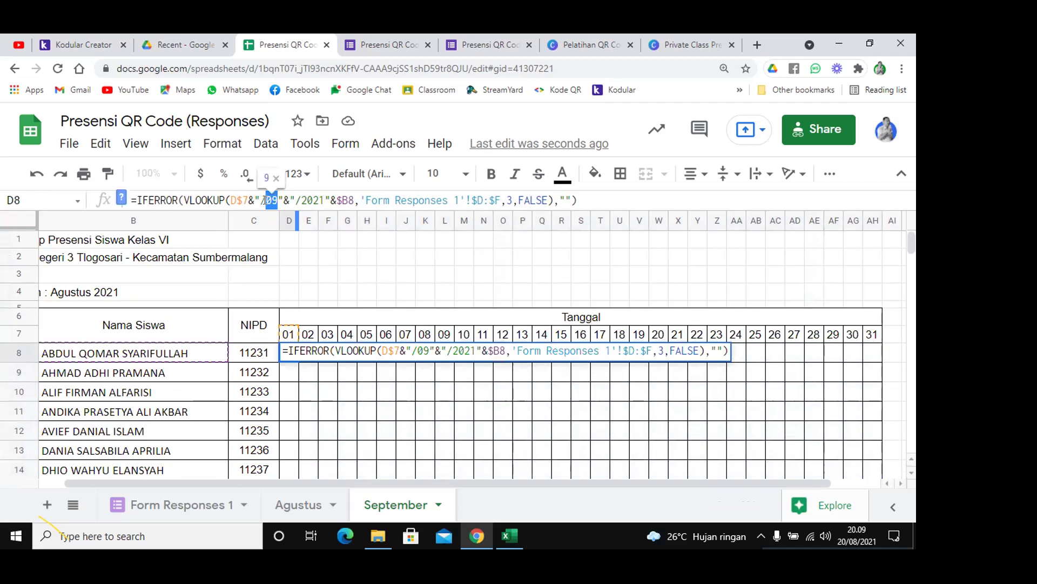
click(330, 260)
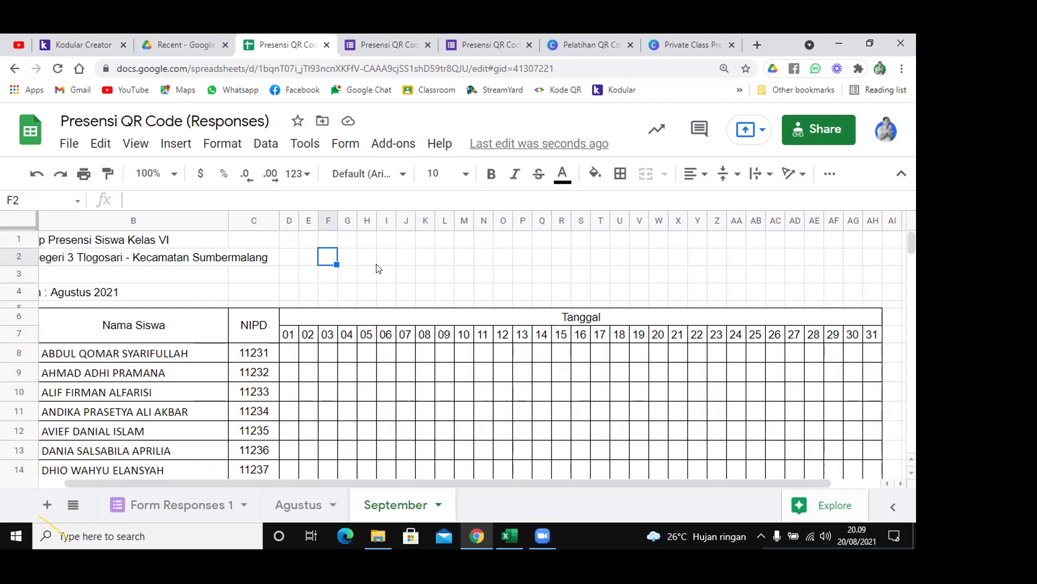
click(292, 355)
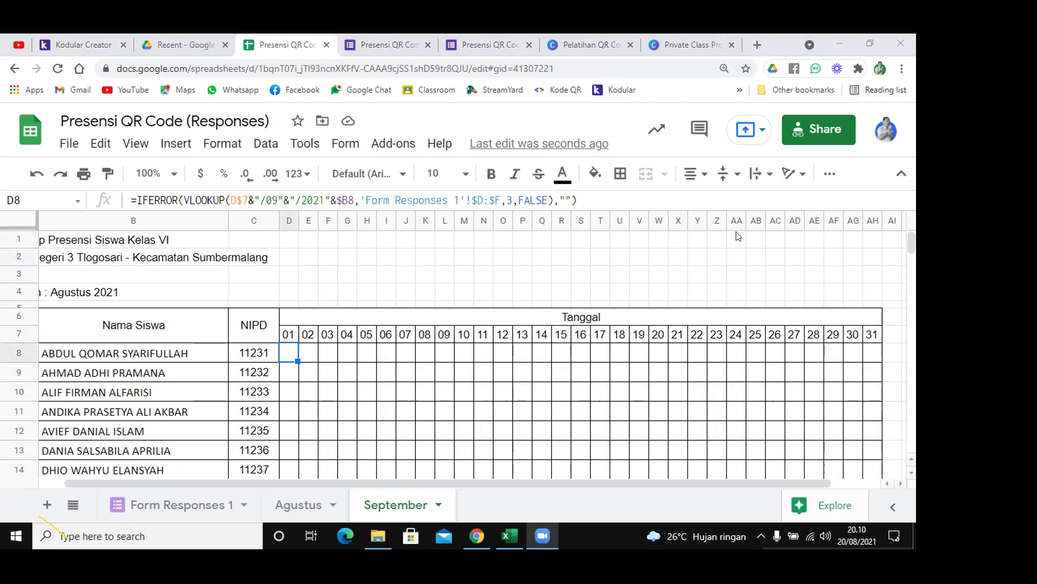
click(676, 41)
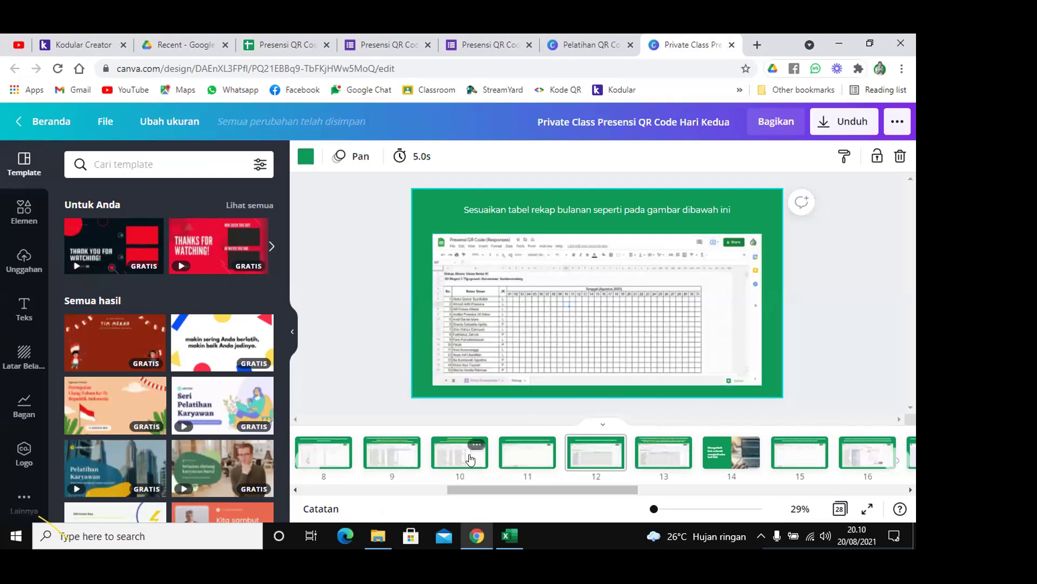
Step: Go to slide 13 with the IFERROR-VLOOKUP copy-and-paste instructions
click(665, 460)
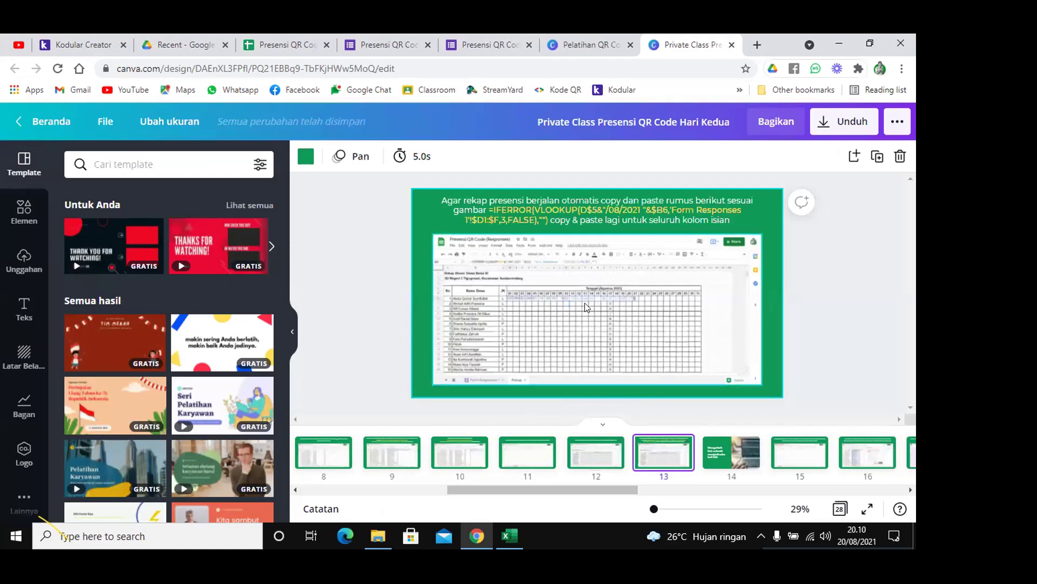
click(848, 302)
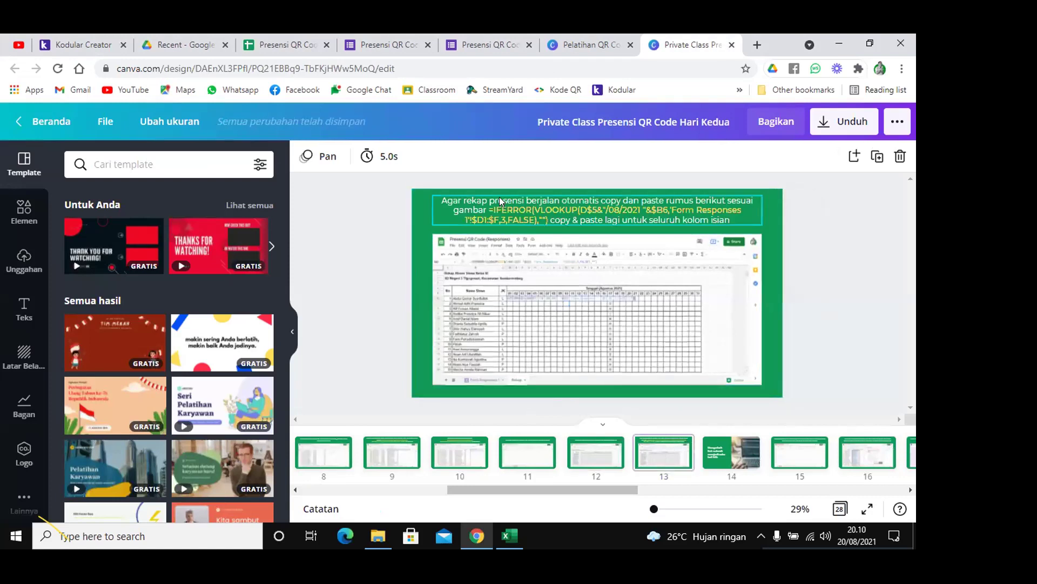
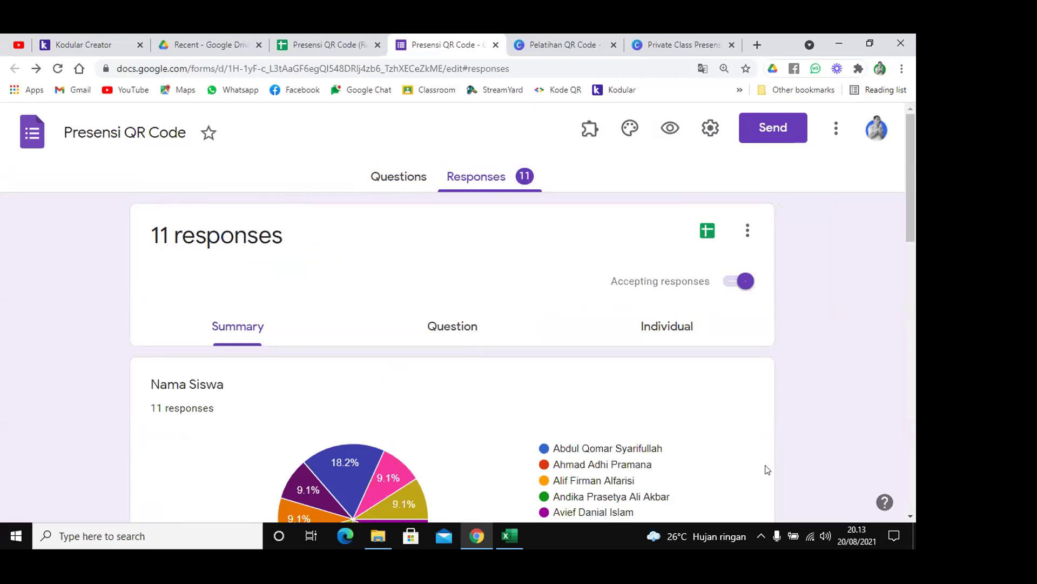
Step: Switch to the Presensi QR Code (Responses) spreadsheet showing its September attendance sheet
click(308, 42)
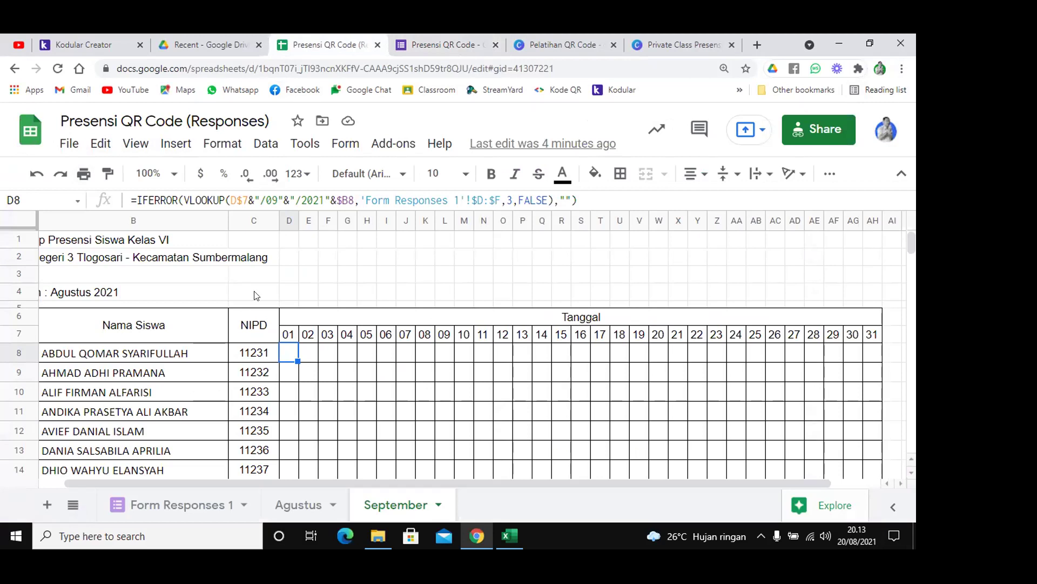
Step: Create a blank Untitled spreadsheet via File > New > Spreadsheet
click(68, 143)
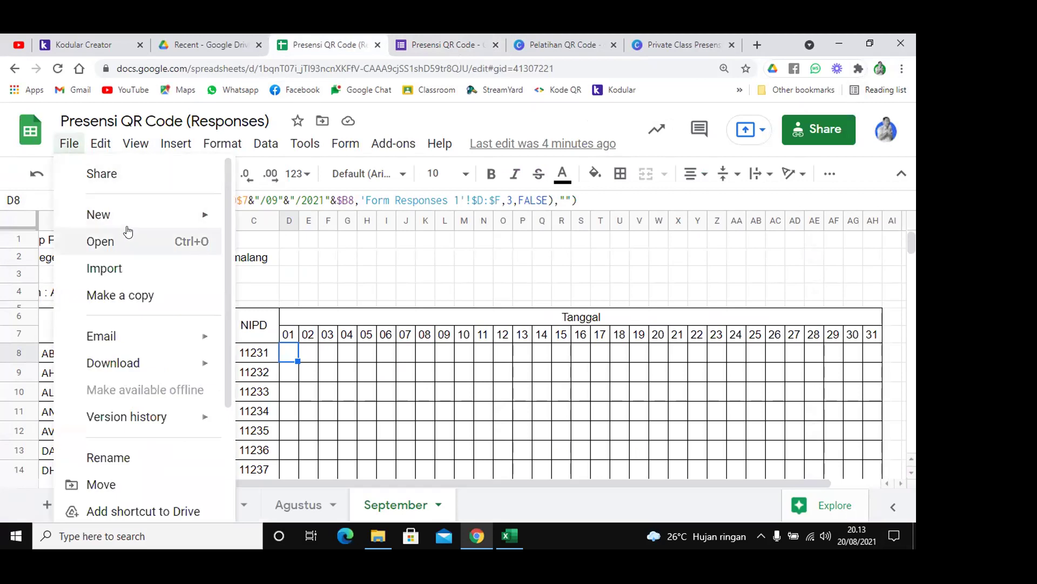
mouse_move(145, 222)
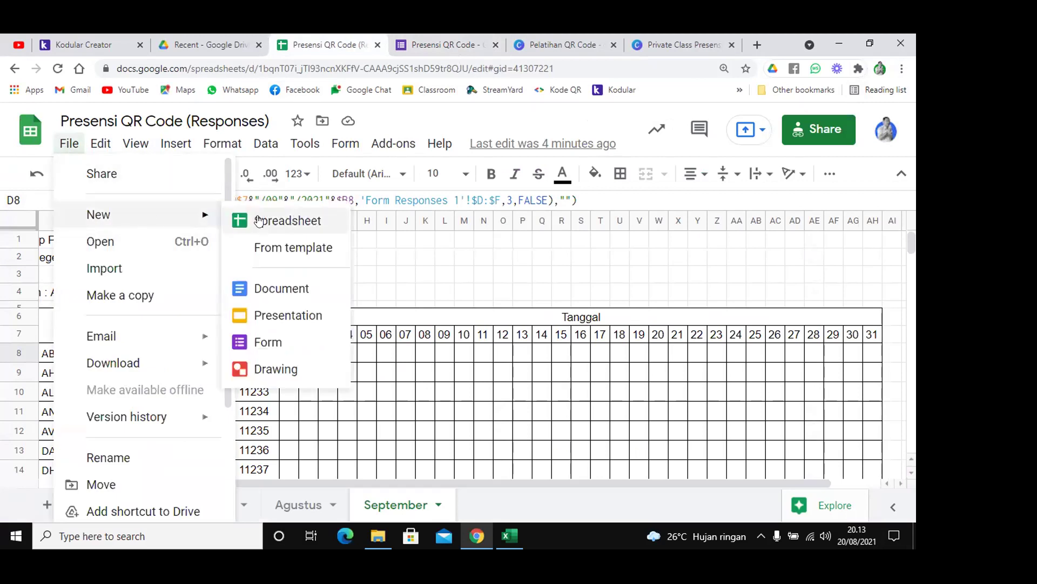
click(291, 226)
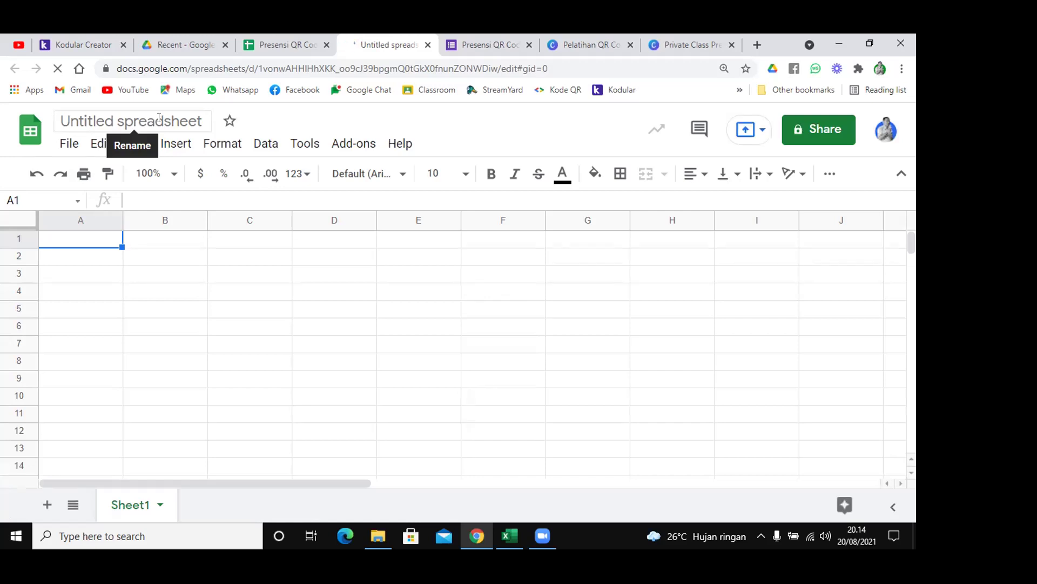
Step: Enter the header No in A3 and autofit column A to it
click(163, 269)
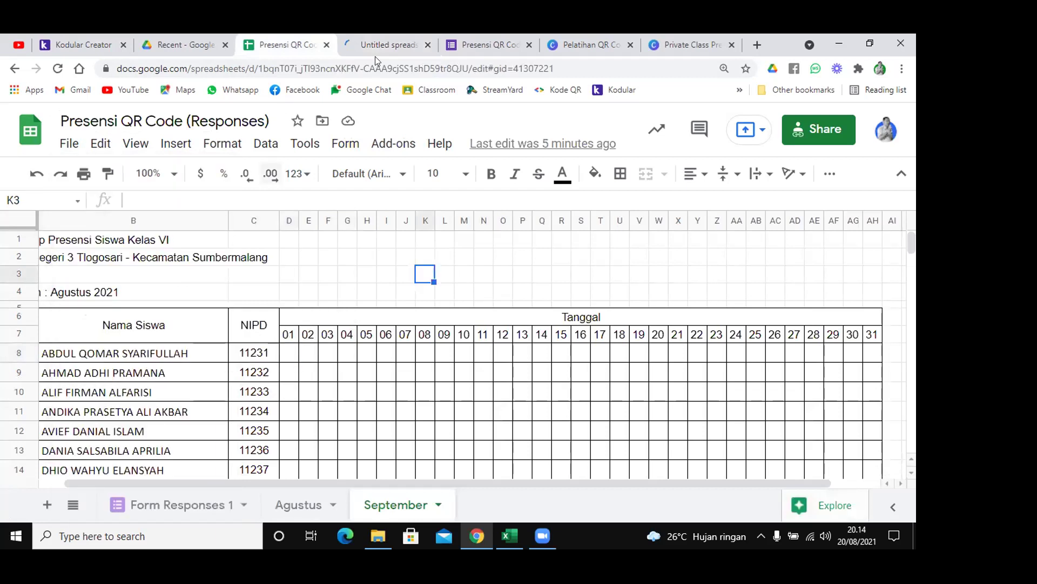
click(375, 56)
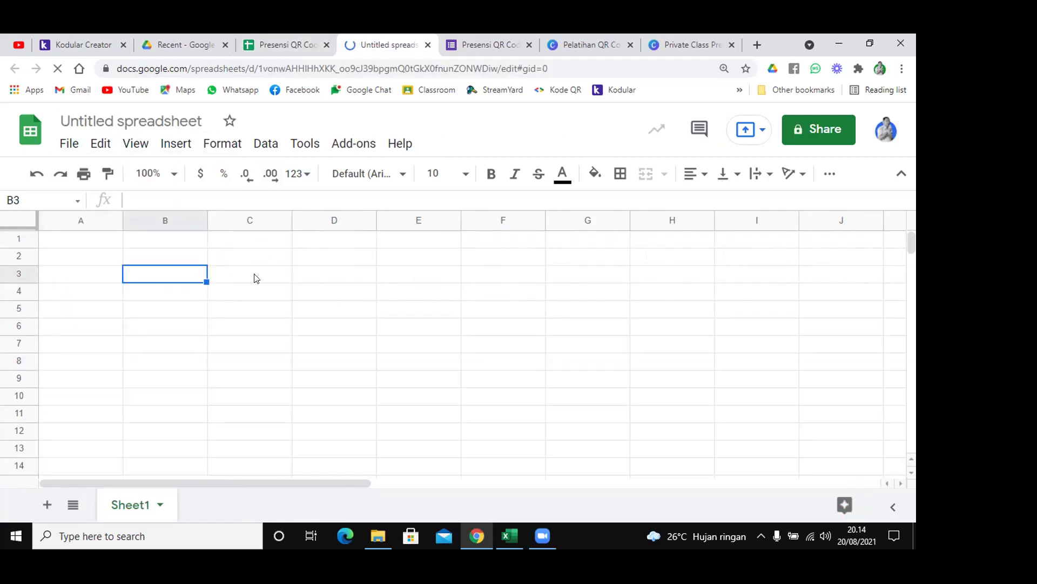
click(212, 280)
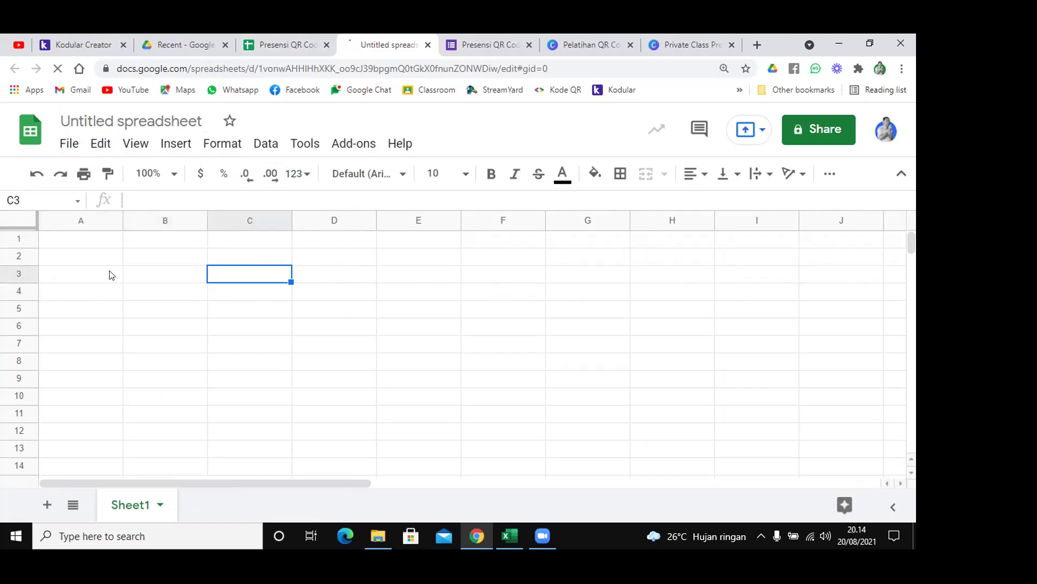
click(111, 275)
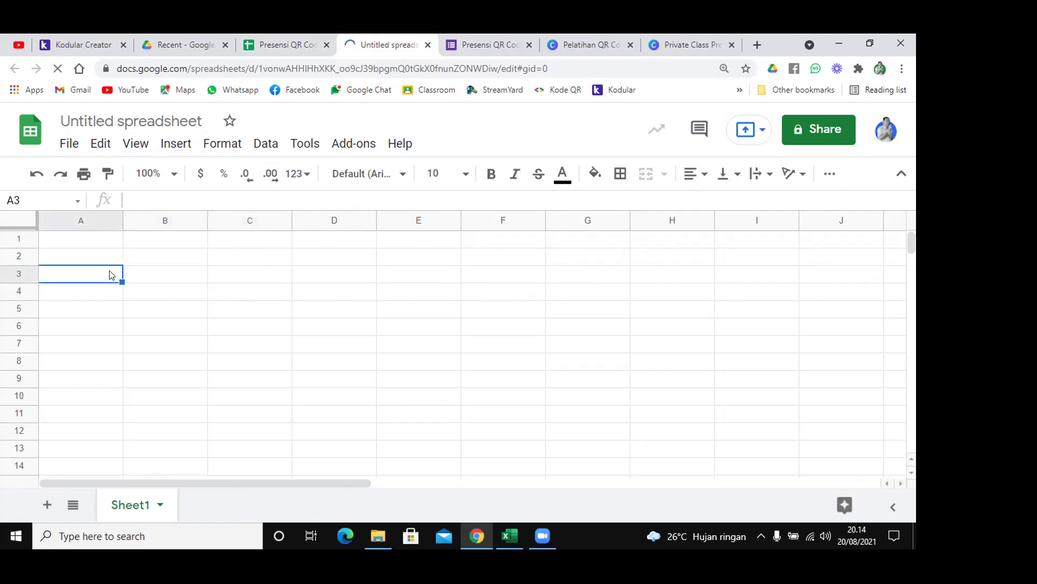
text(No)
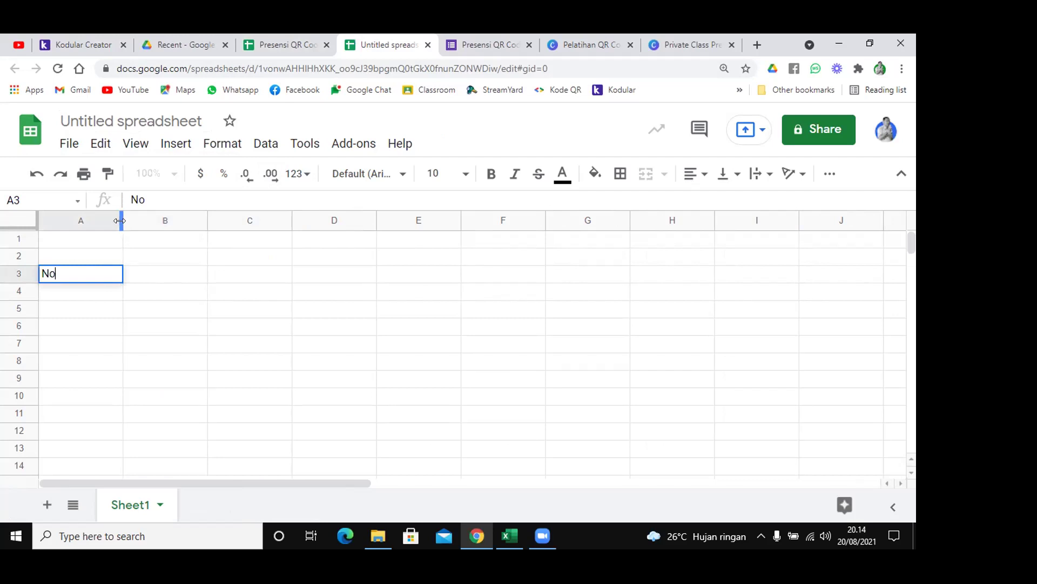
drag(120, 220, 66, 266)
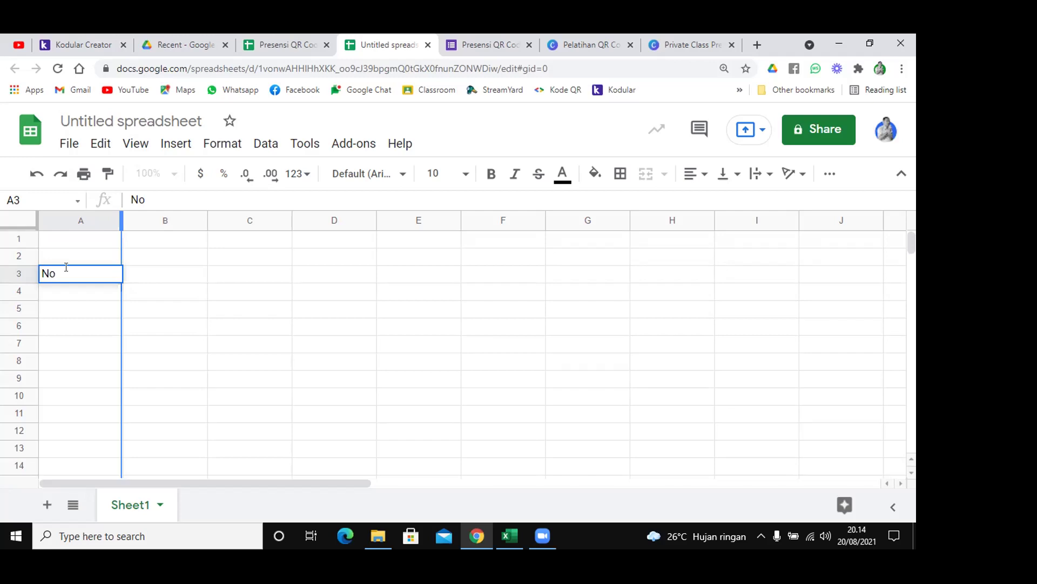
click(139, 256)
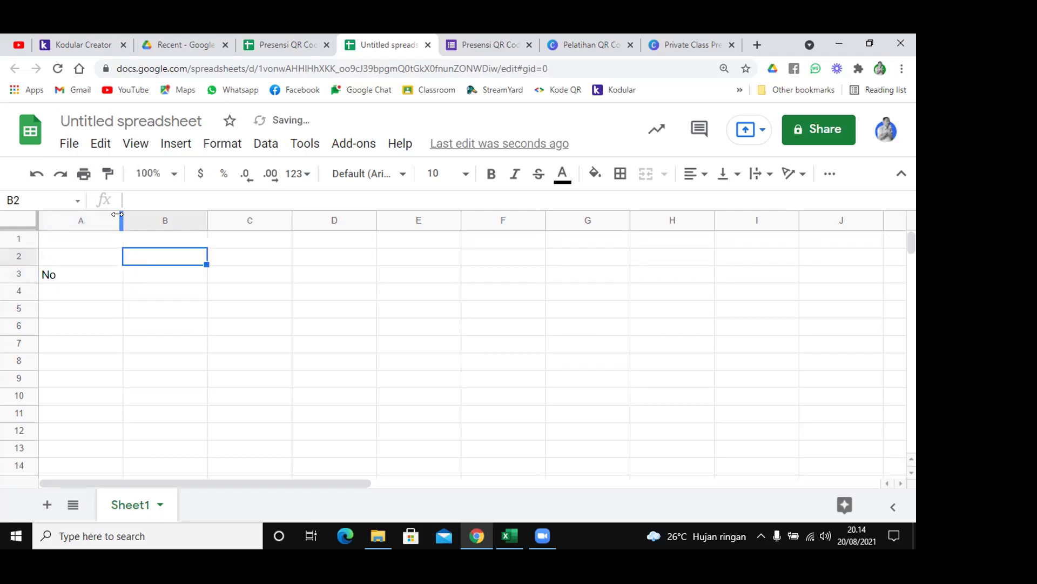
double_click(118, 214)
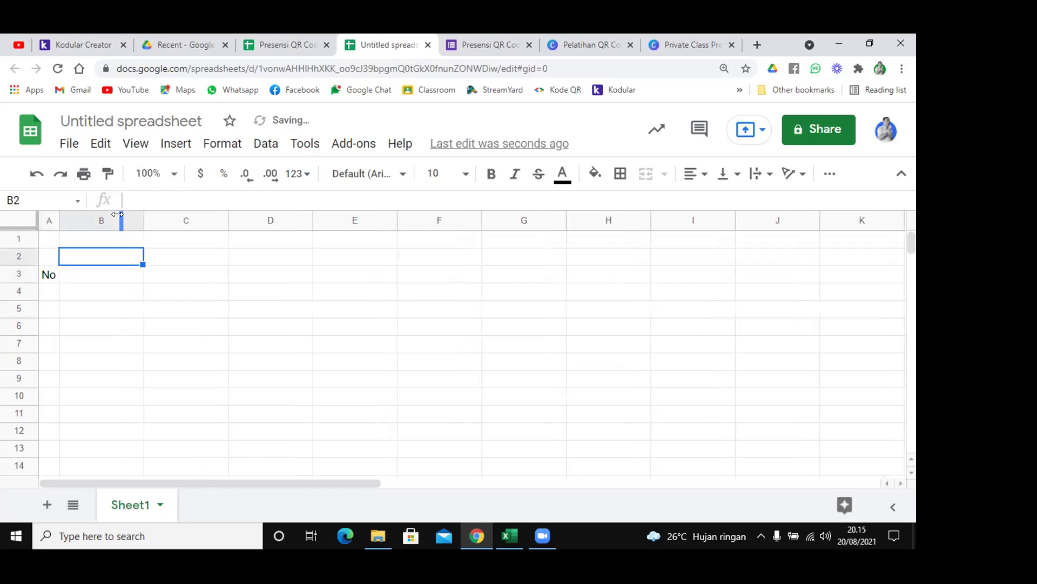
Step: Enter the header Nama Siswa in B3, fixing the typo
click(50, 276)
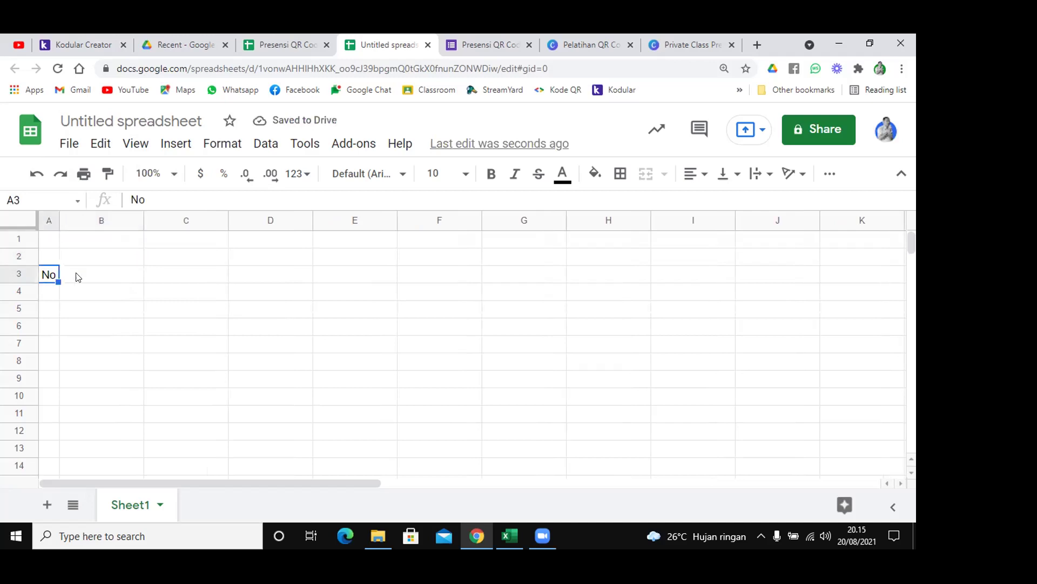
click(78, 277)
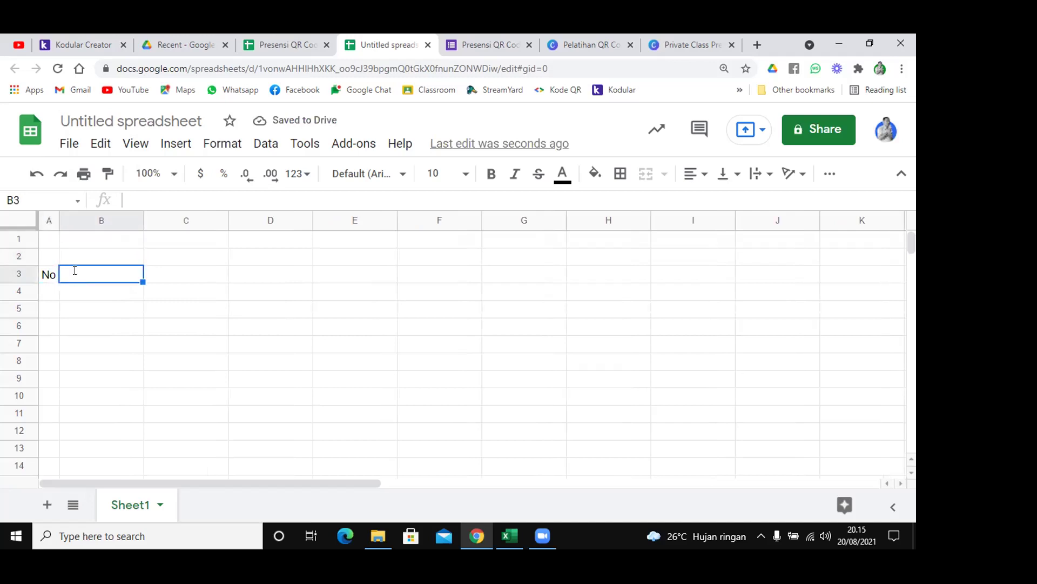
text(N)
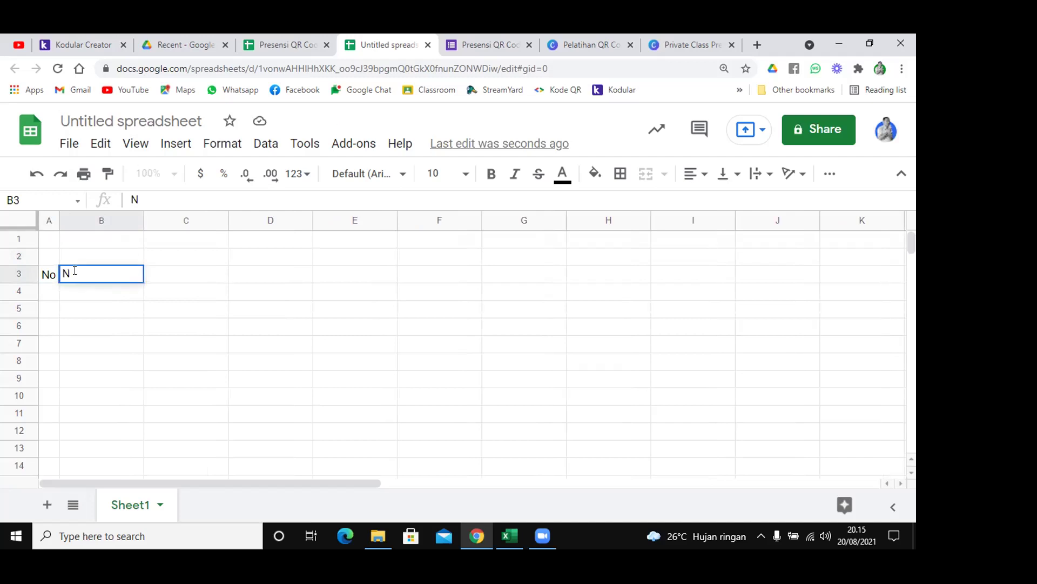
text(ama Sisawa)
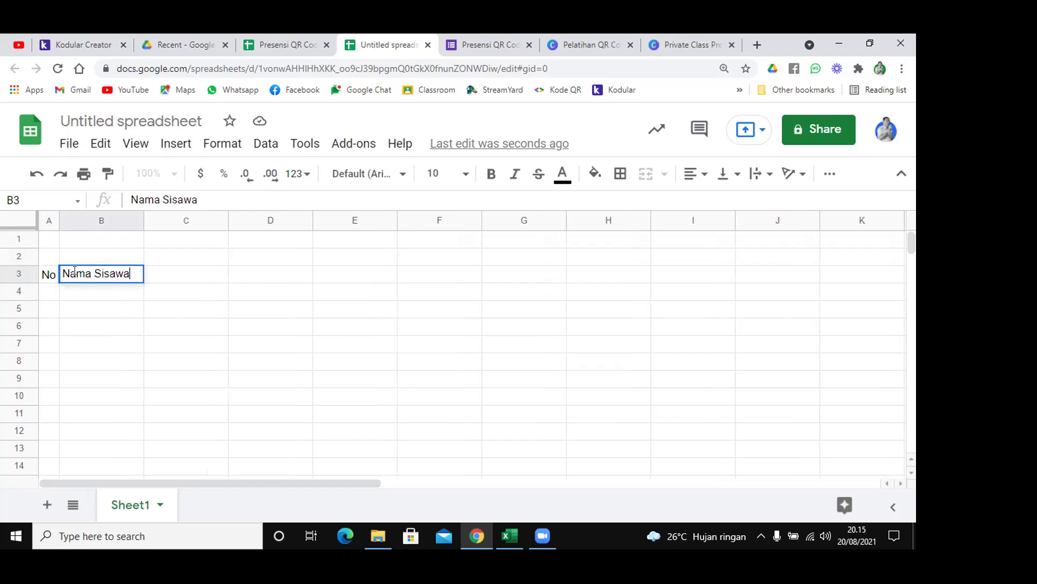
key(BackSpace)
key(BackSpace)
key(BackSpace)
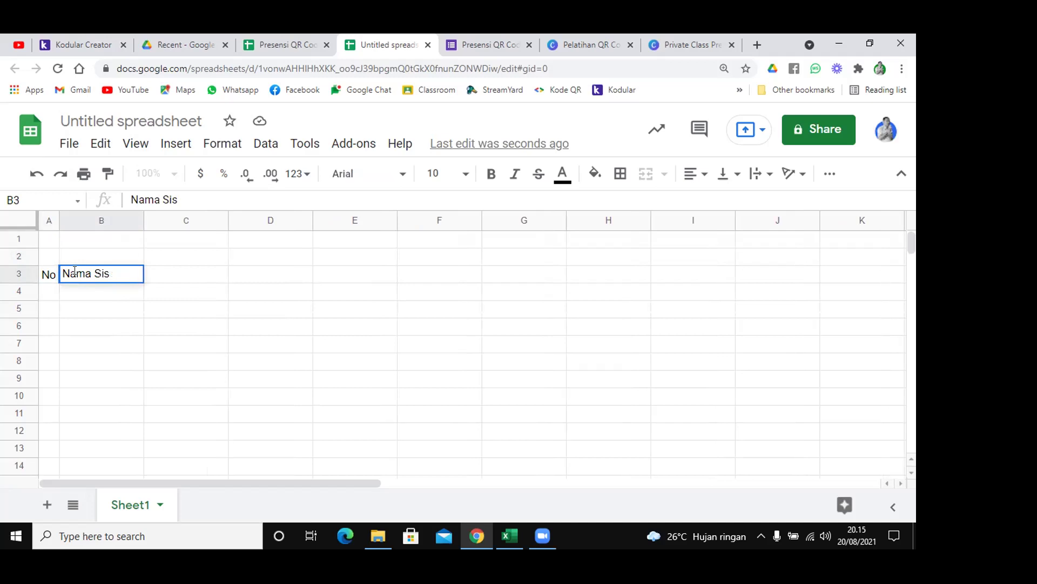
text(wa)
Step: Move the No and Nama Siswa headers from A3:B3 up into A1:B1
click(50, 277)
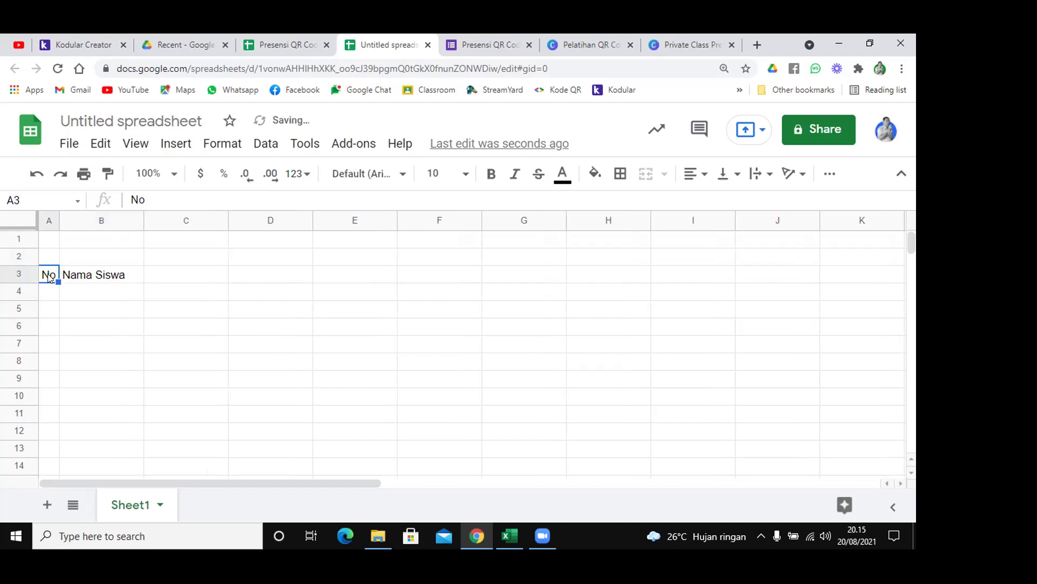
key(shift+Right)
key(ctrl+c)
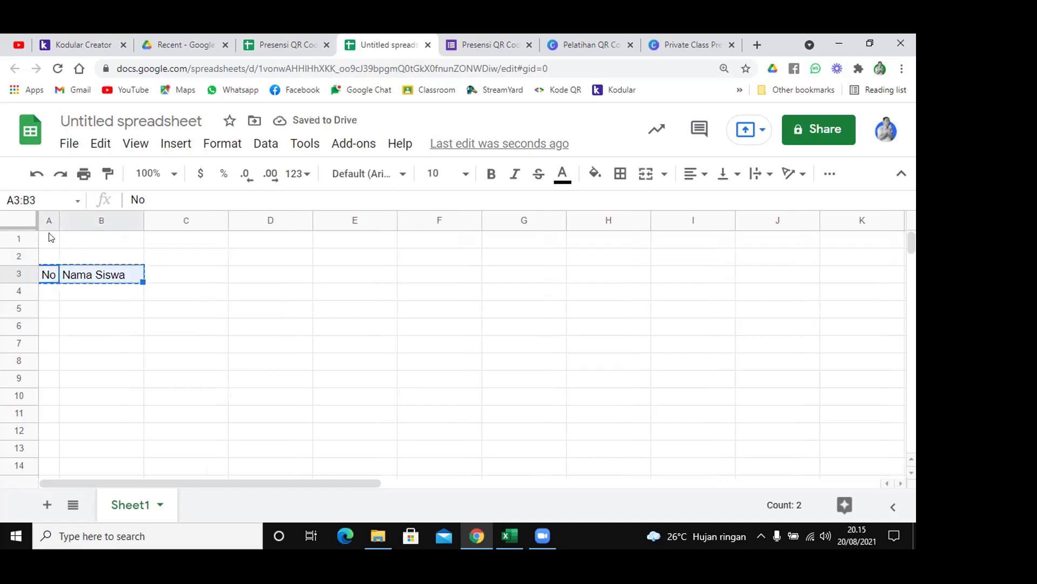
click(50, 237)
key(ctrl+v)
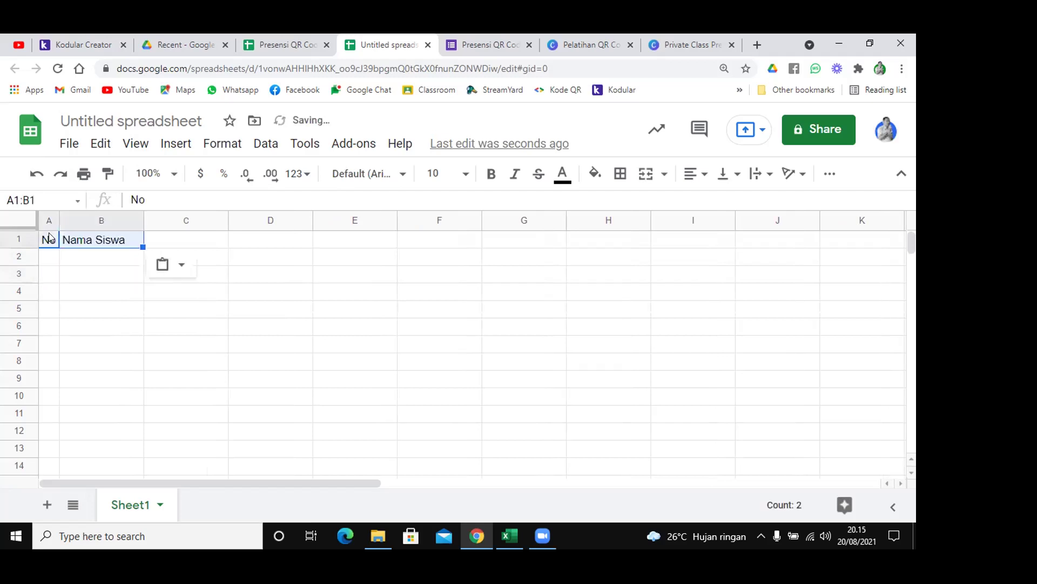
click(68, 259)
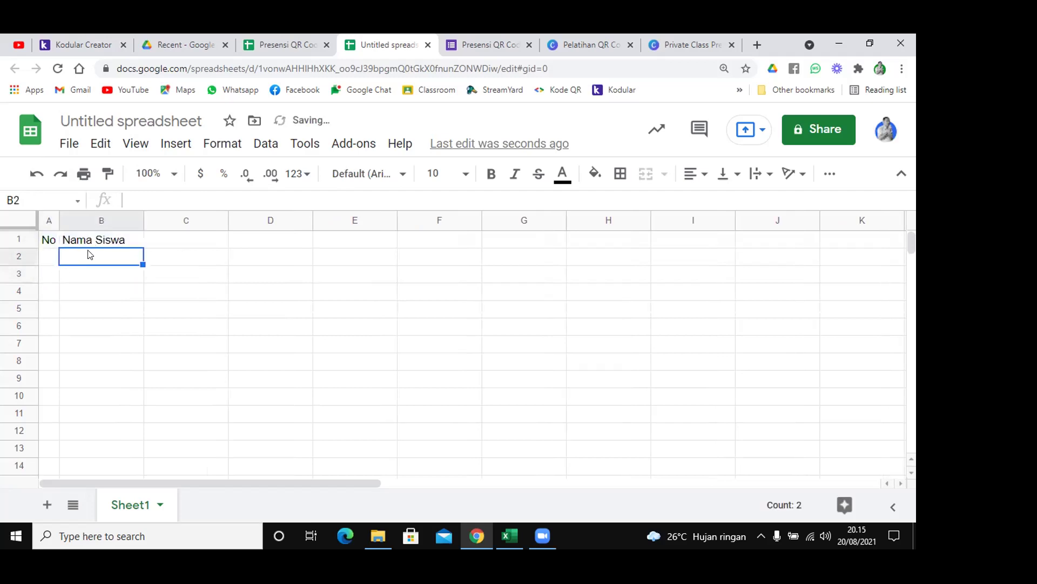
Step: Freeze row 1 as the header row
scroll(90, 254, down, 2)
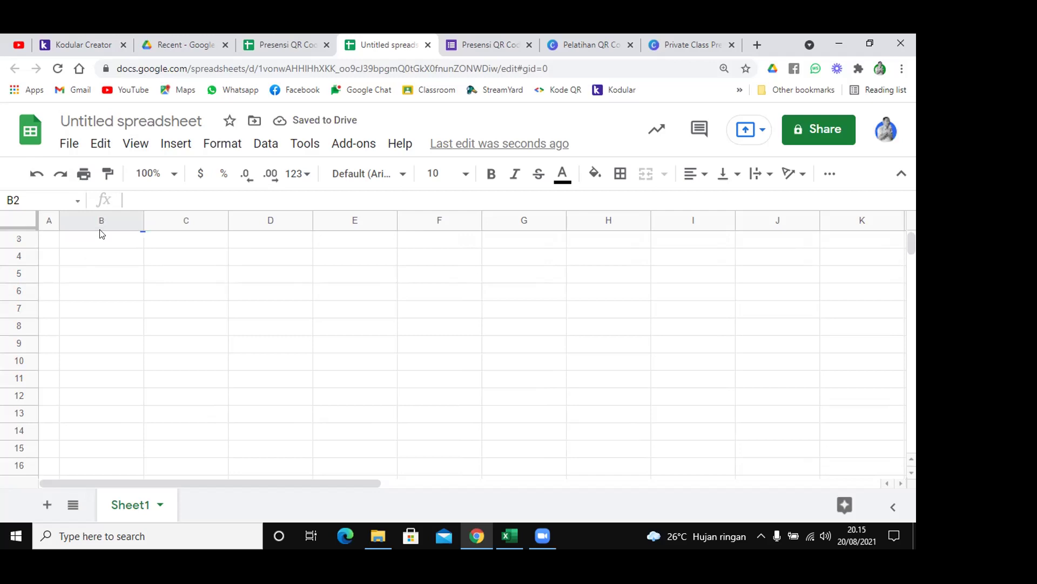
scroll(100, 234, up, 1)
drag(19, 234, 19, 247)
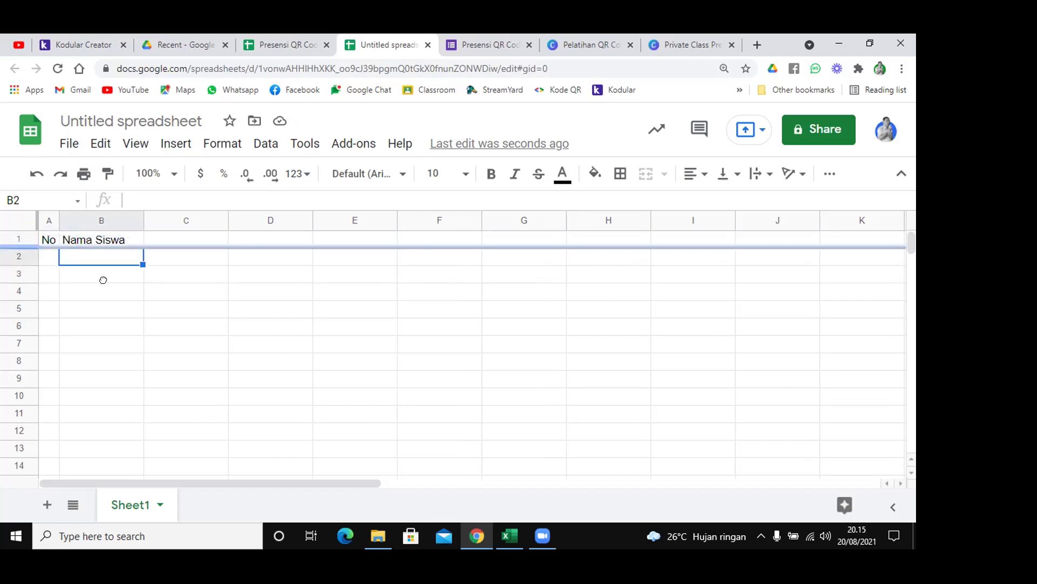
drag(103, 280, 106, 286)
scroll(105, 286, down, 5)
scroll(81, 276, down, 2)
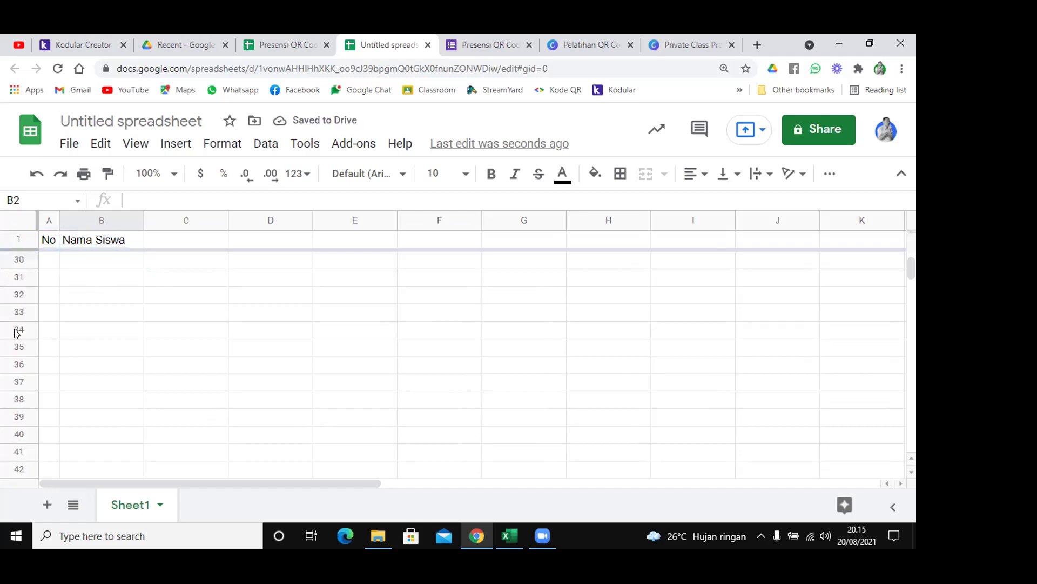
scroll(17, 278, up, 7)
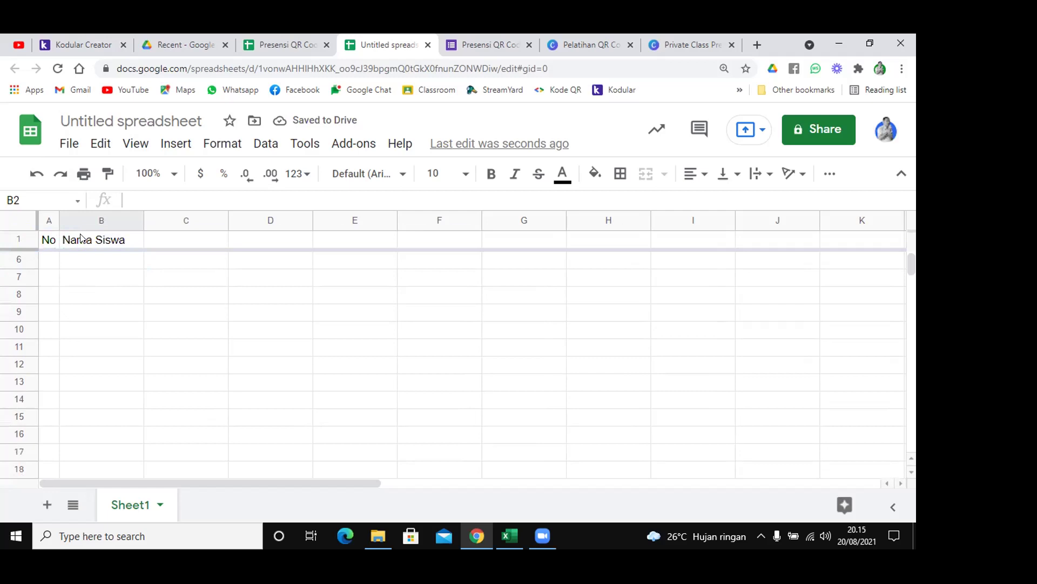
Step: Return to the Presensi QR Code (Responses) spreadsheet
click(96, 258)
click(157, 299)
click(108, 277)
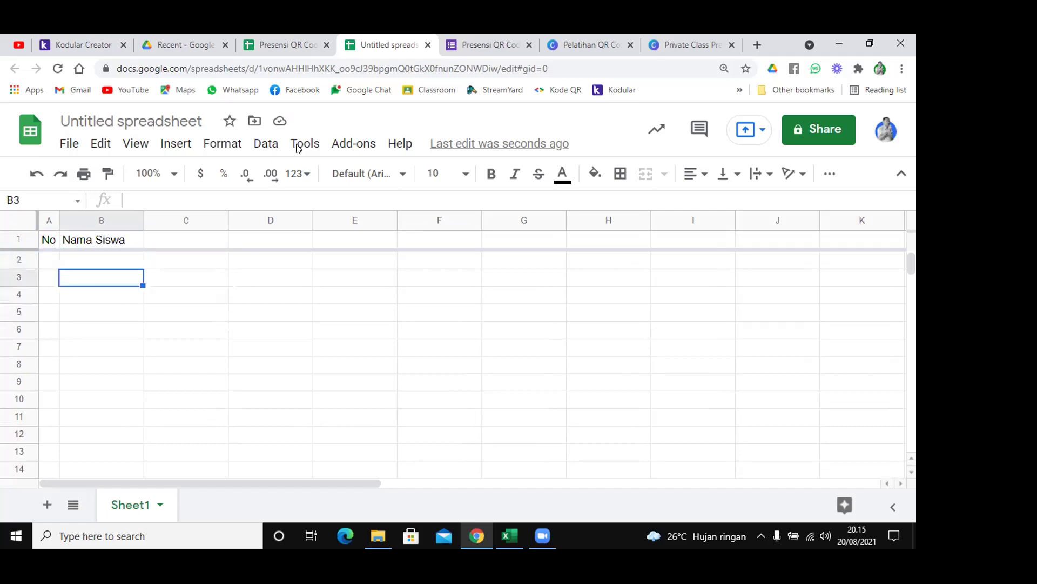
click(286, 45)
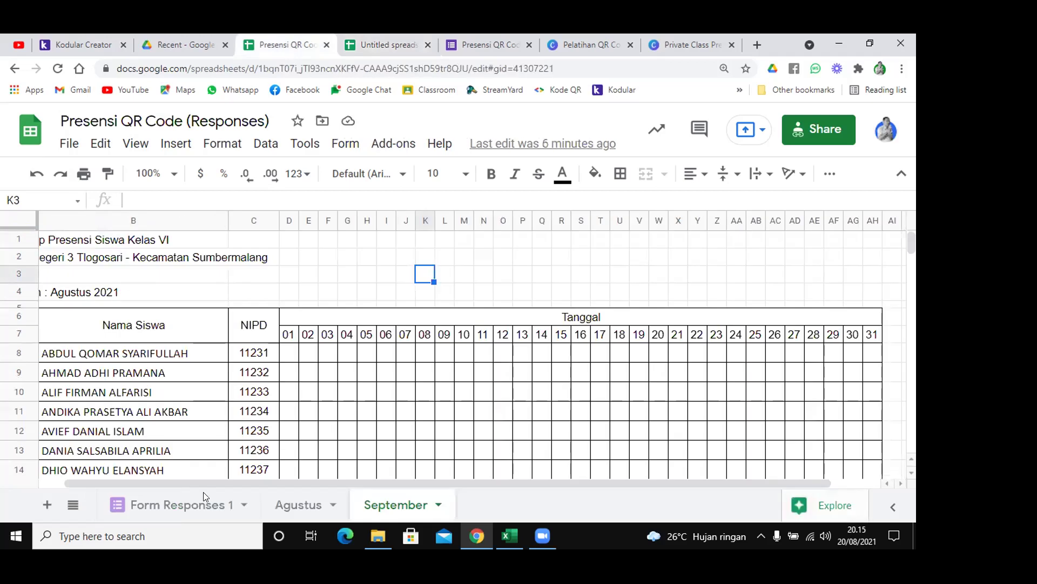
Step: Copy the numbered student names in A8:B36 of the September sheet
scroll(74, 383, left, 1)
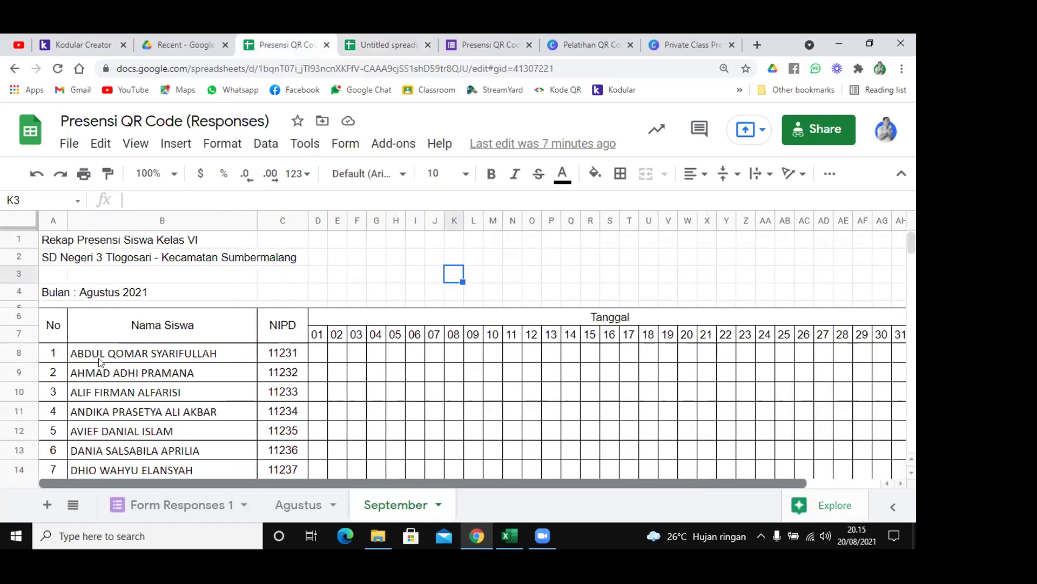
scroll(102, 367, down, 1)
scroll(56, 245, down, 1)
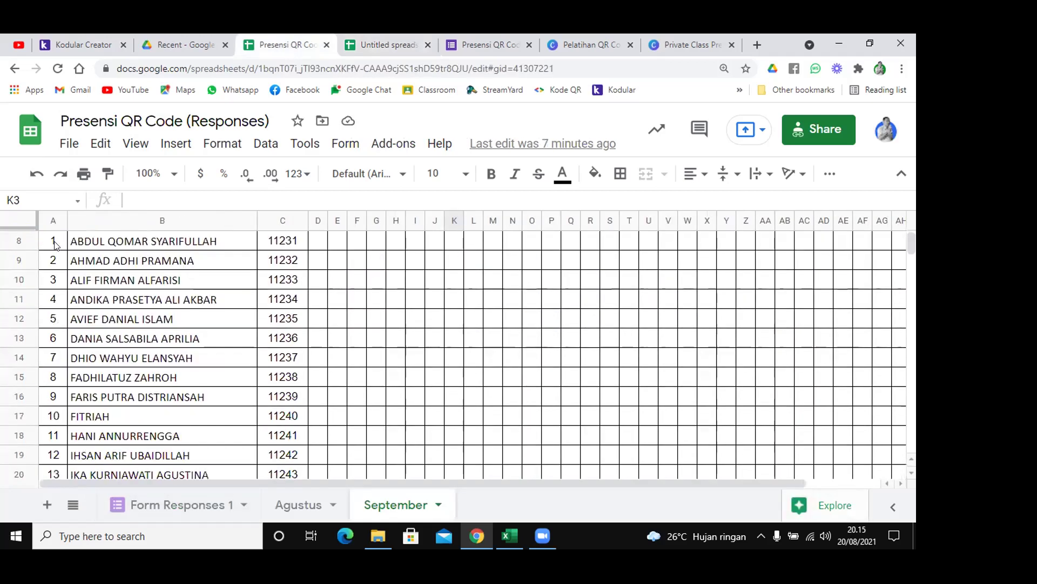
click(55, 246)
key(shift+Right)
key(shift+Down)
key(shift+Down)
key(shift+Down)
key(shift+Down)
key(shift+Down)
key(shift+Down)
key(shift+Down)
key(shift+Down)
key(shift+Down)
key(shift+Down)
key(shift+Down)
key(shift+Down)
key(shift+Down)
key(shift+Down)
key(shift+Down)
key(shift+Down)
key(shift+Down)
key(shift+Down)
key(shift+Down)
key(shift+Down)
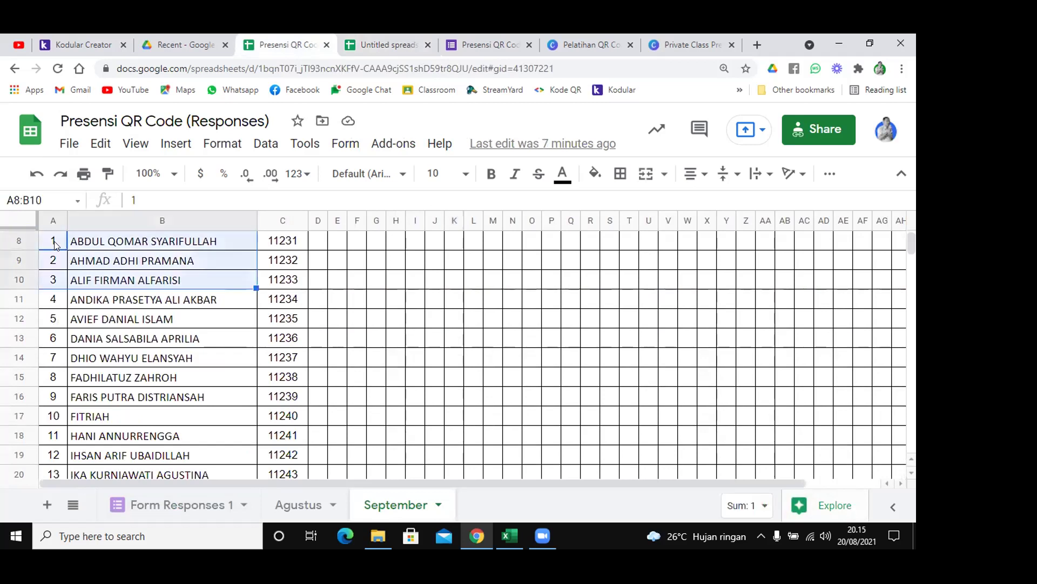
key(shift+Up)
key(shift+Up)
key(shift+Up)
key(shift+Up)
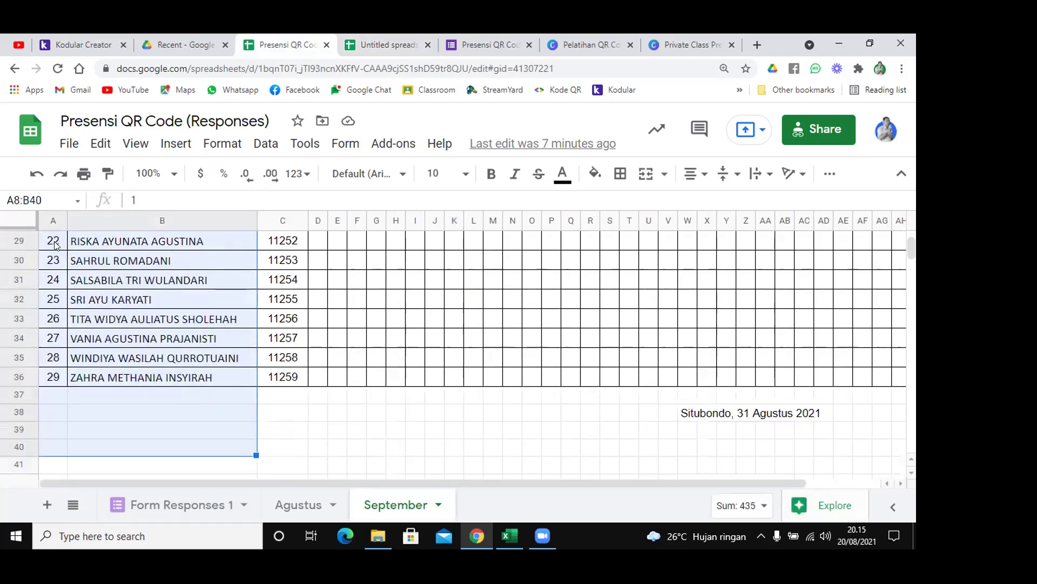
key(shift+Down)
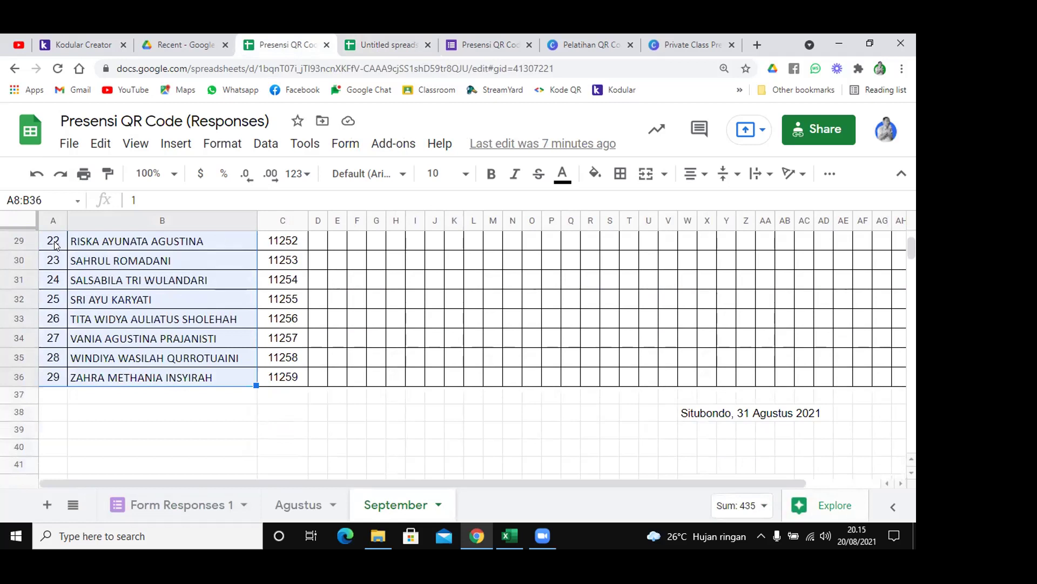
right_click(101, 268)
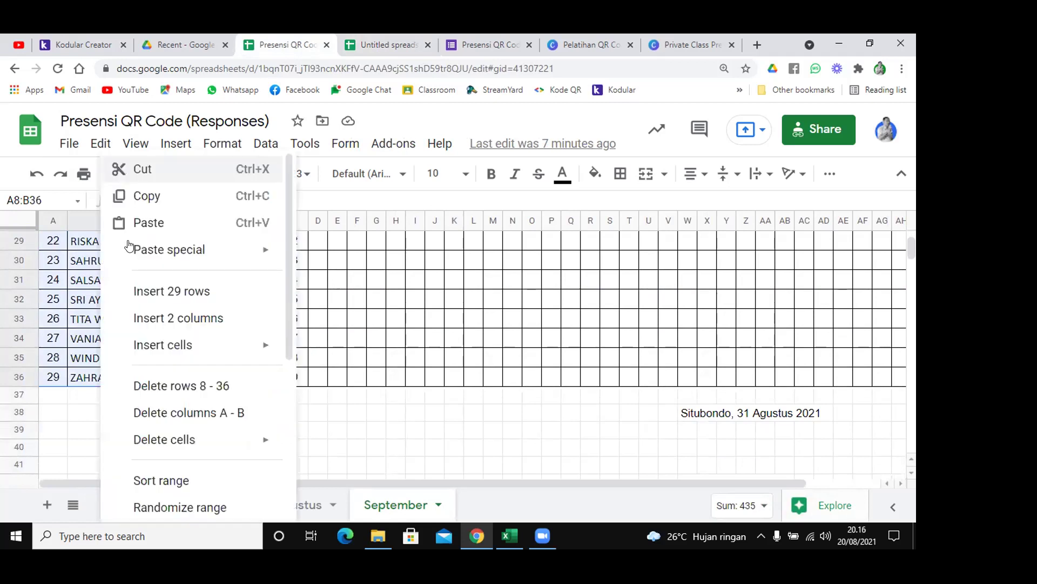
click(157, 198)
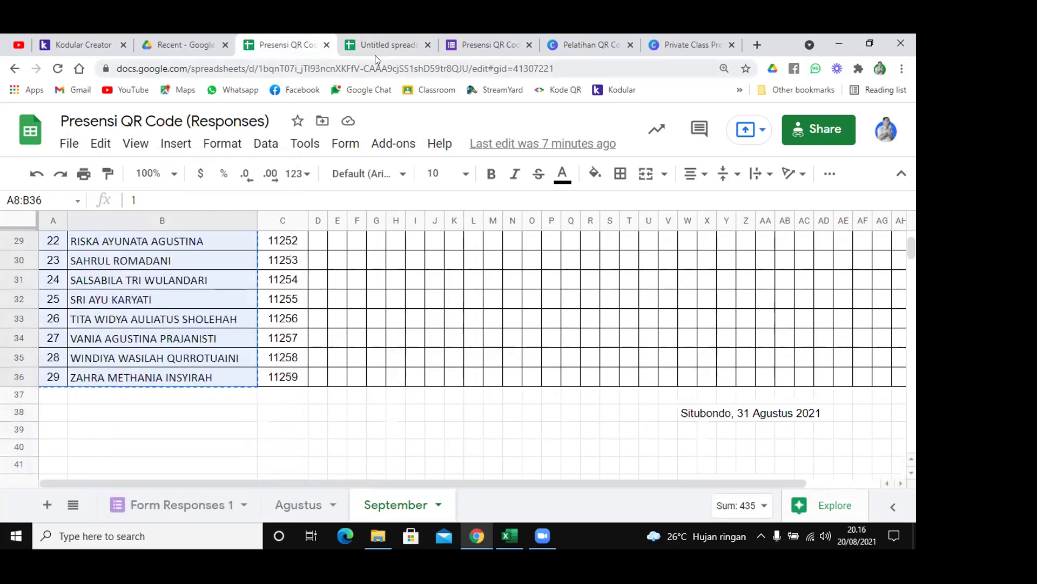
Step: Paste the names as values only into A2 of the Untitled spreadsheet
click(378, 46)
click(46, 262)
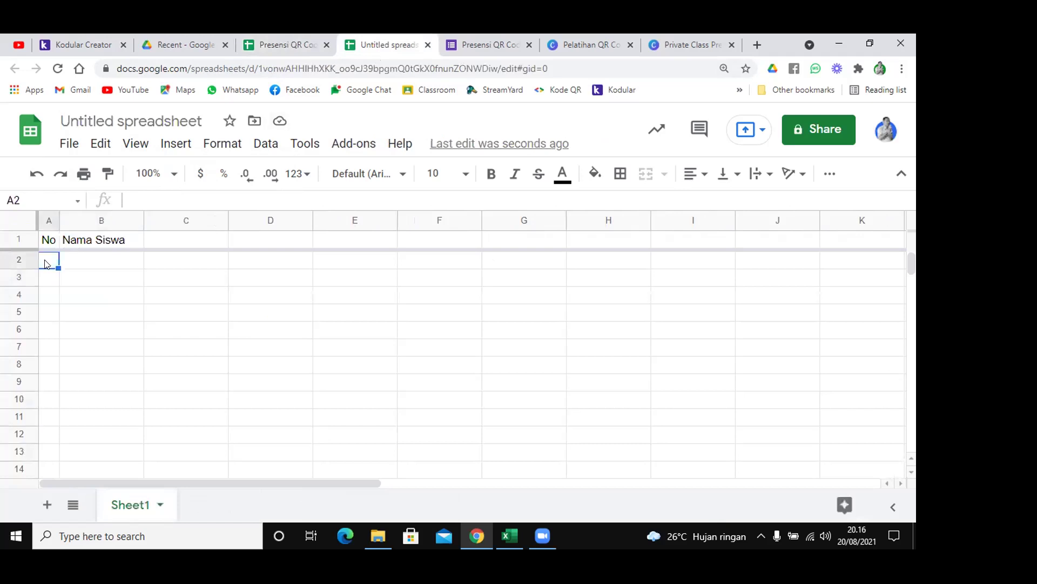
right_click(45, 264)
mouse_move(146, 249)
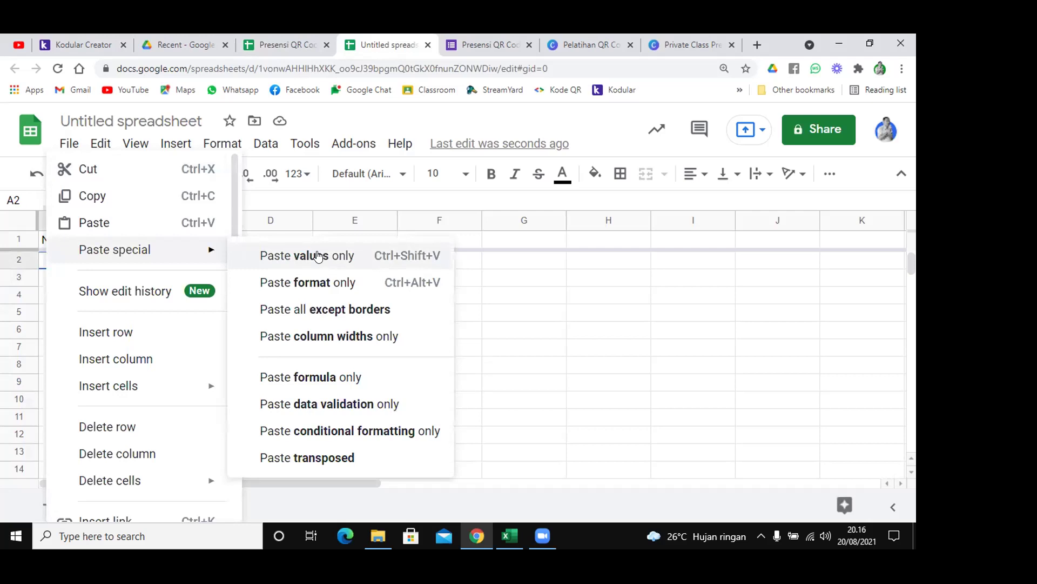
click(323, 254)
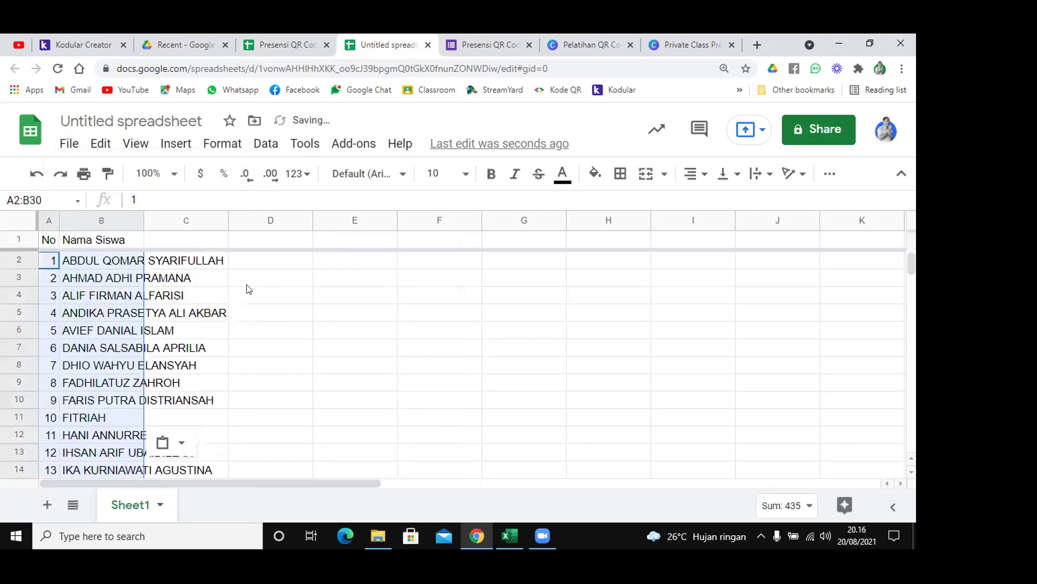
Step: Autofit column B to the full student names
click(250, 285)
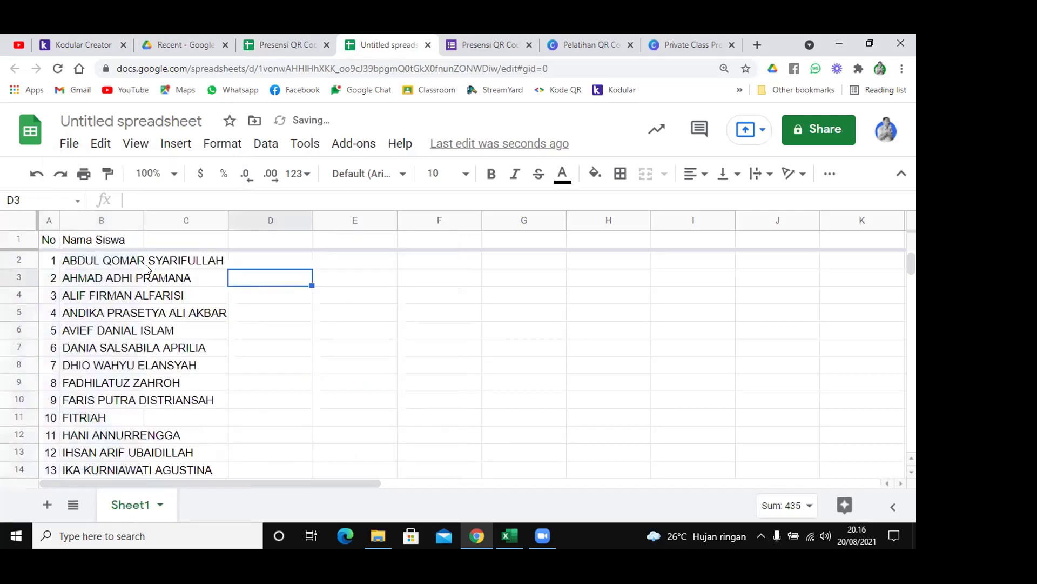
double_click(141, 220)
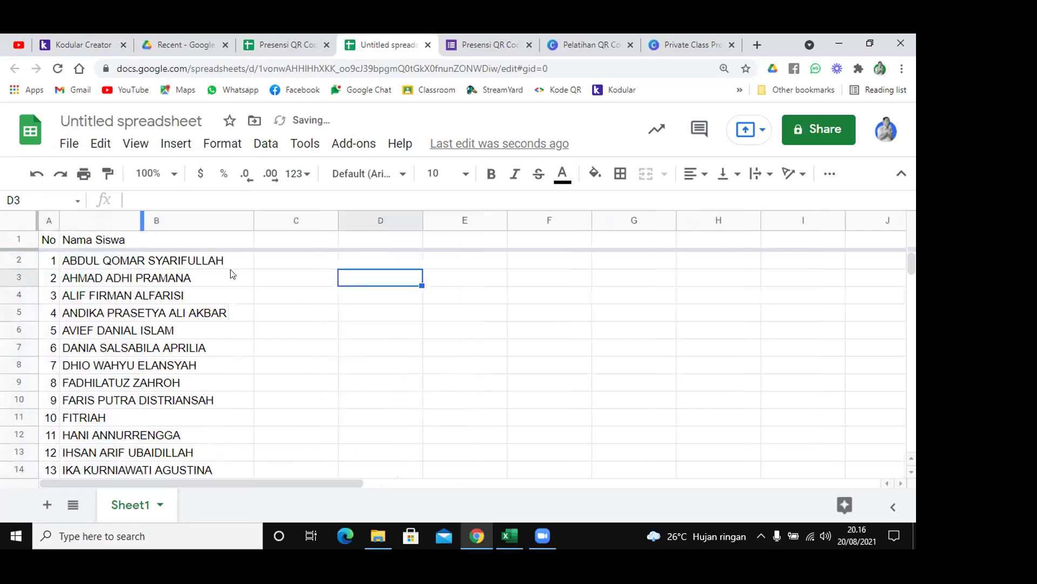
click(273, 292)
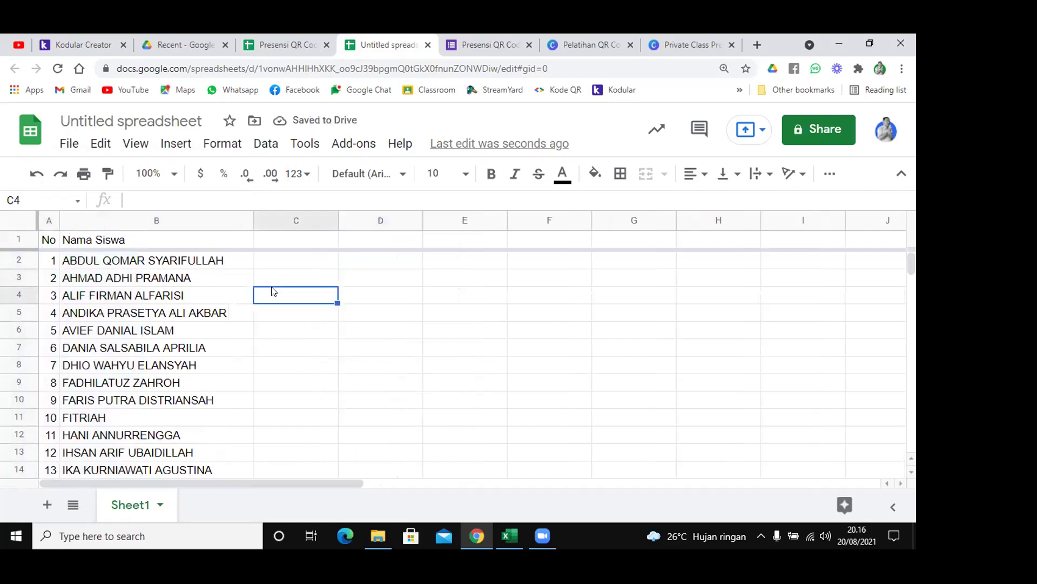
Step: Add the header Link in D1, then go to the Presensi QR Code form
double_click(373, 238)
text(Link)
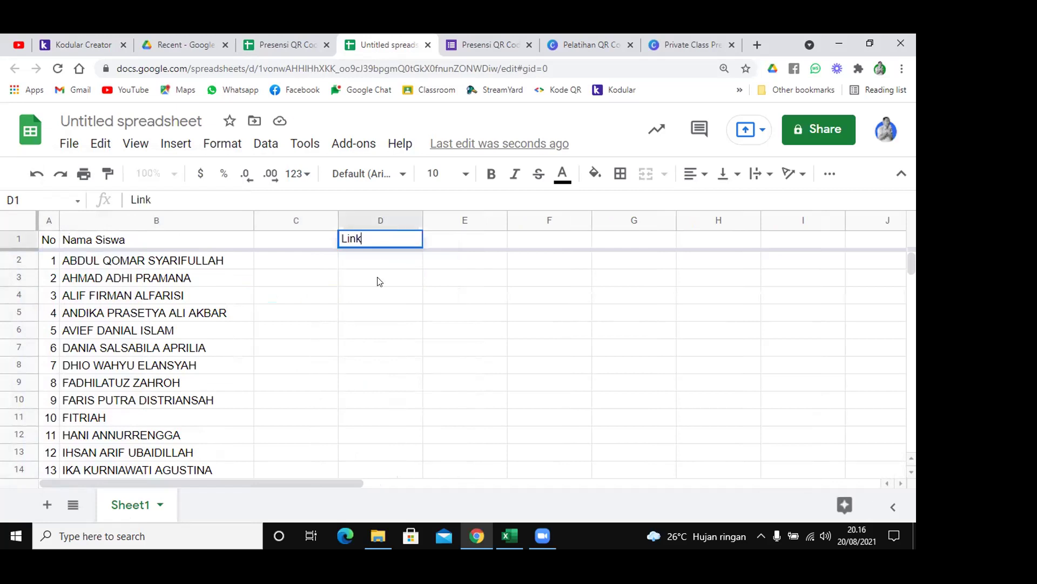
click(379, 281)
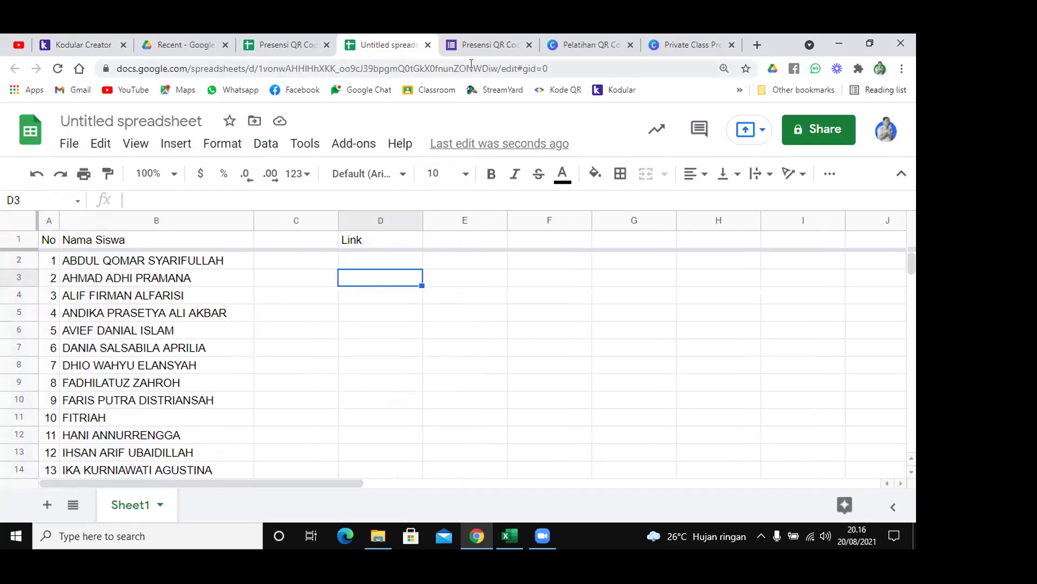
click(477, 46)
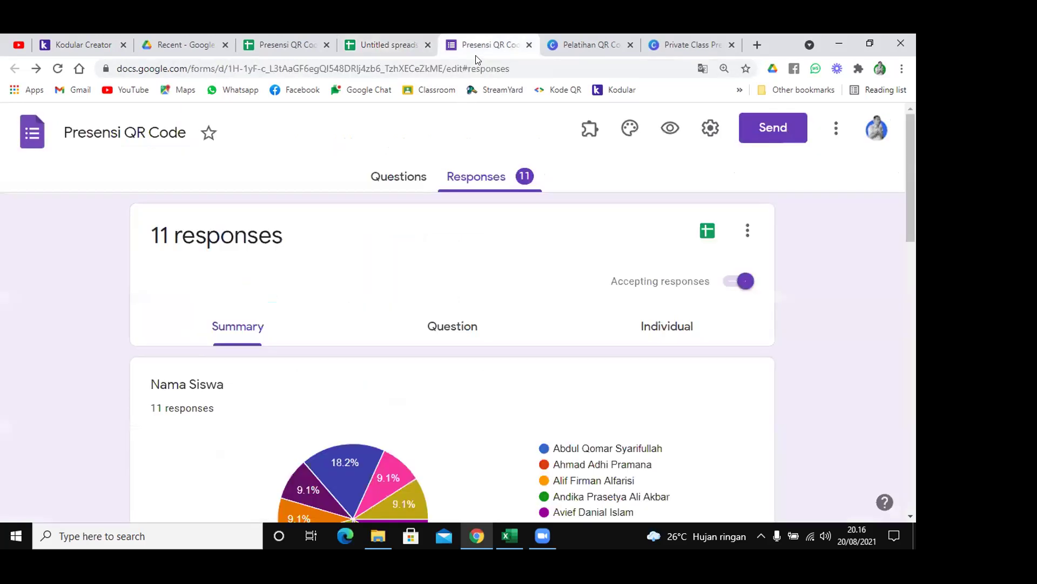
Step: Open the form's Questions editor and review the Nama Siswa list and Keterangan options
click(410, 60)
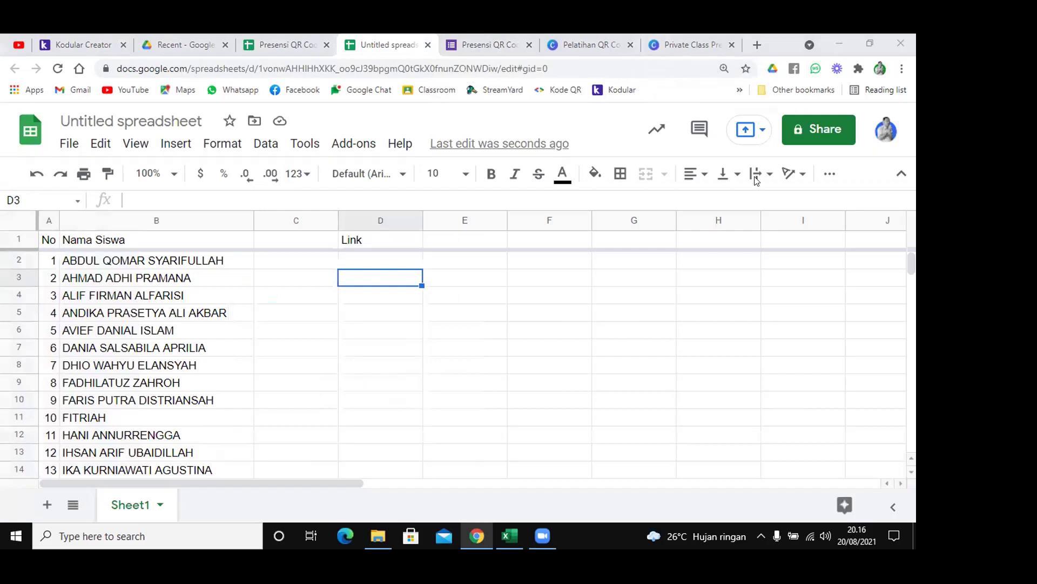
click(477, 48)
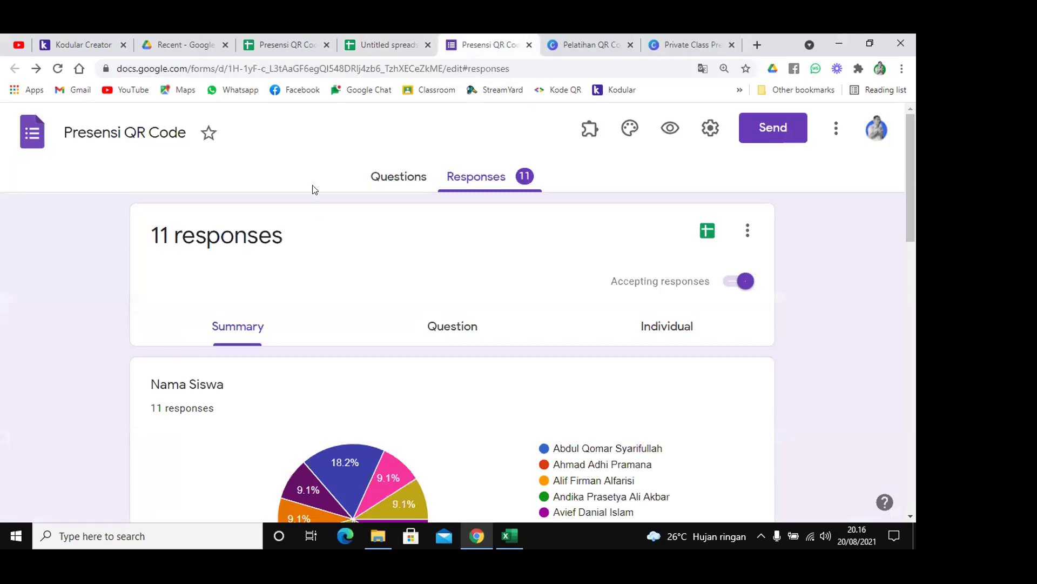
click(415, 183)
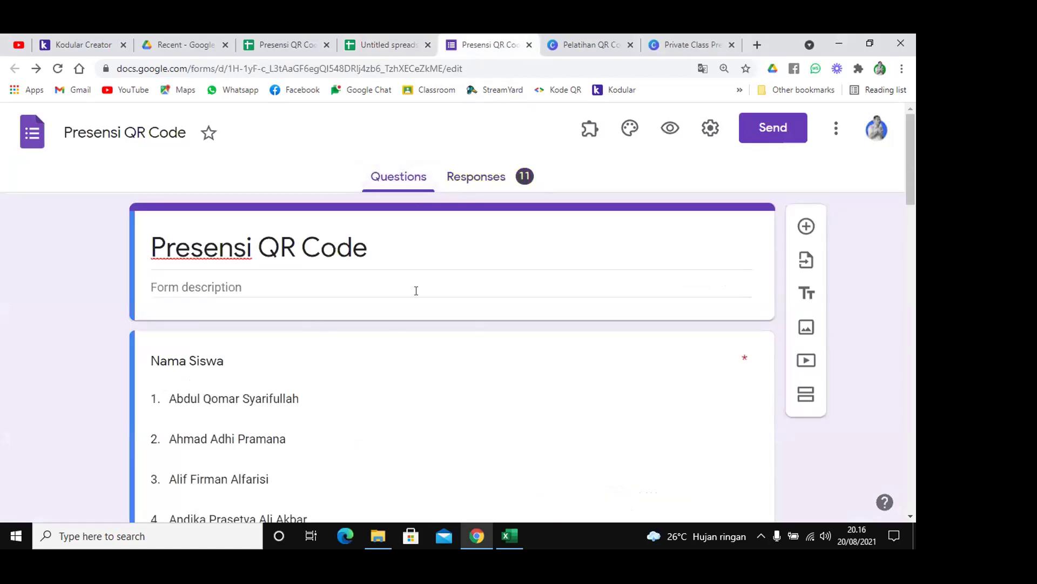
scroll(416, 291, down, 3)
scroll(416, 291, up, 3)
scroll(351, 292, down, 2)
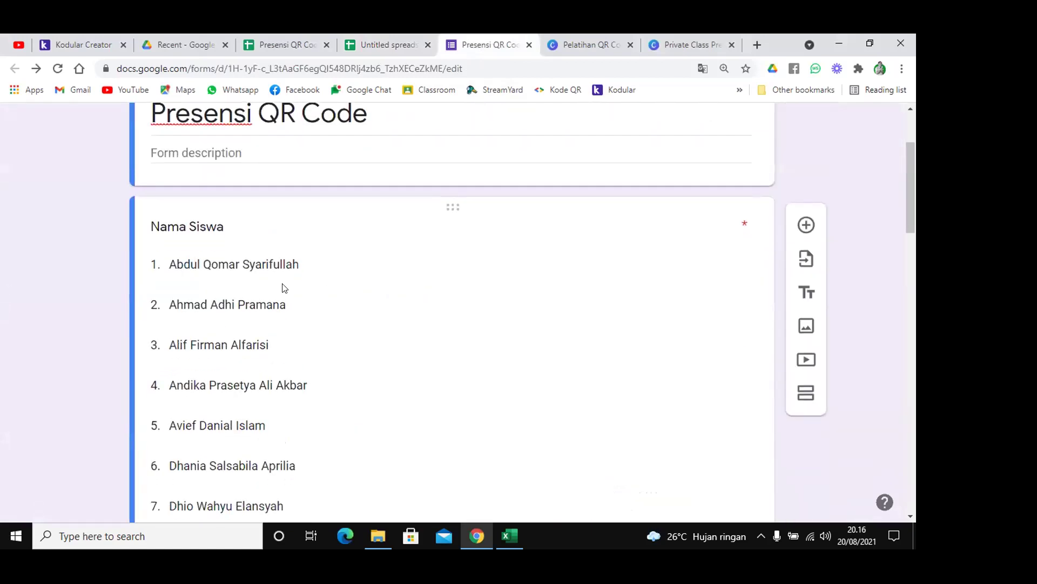
scroll(188, 292, down, 9)
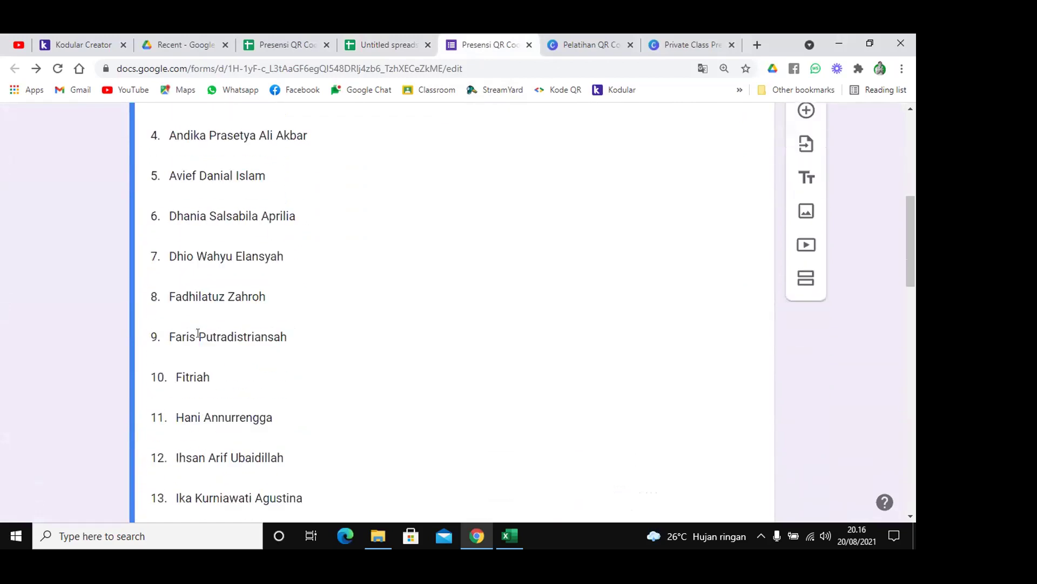
scroll(197, 333, down, 15)
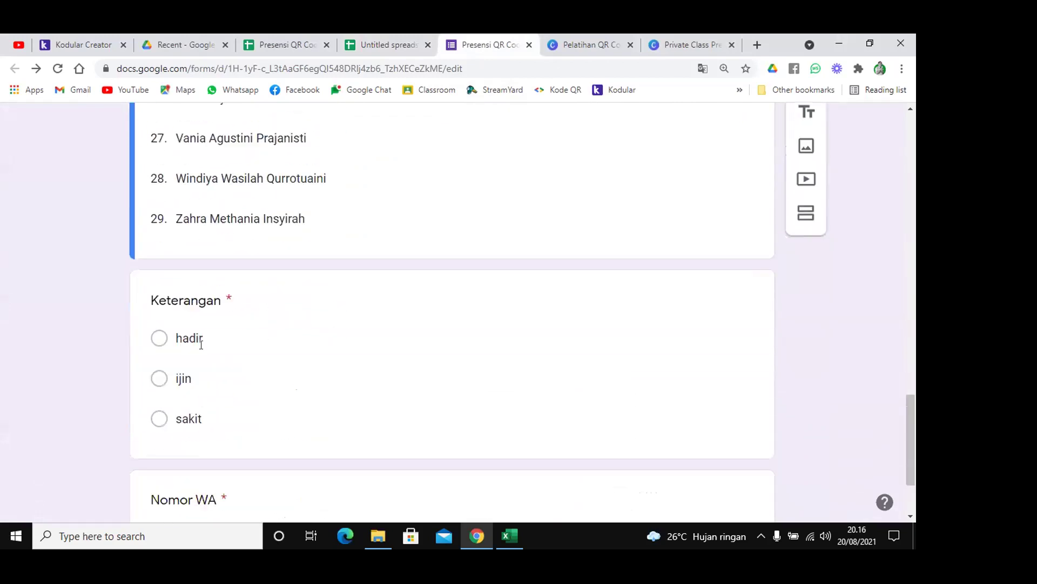
scroll(202, 351, up, 18)
scroll(201, 352, up, 6)
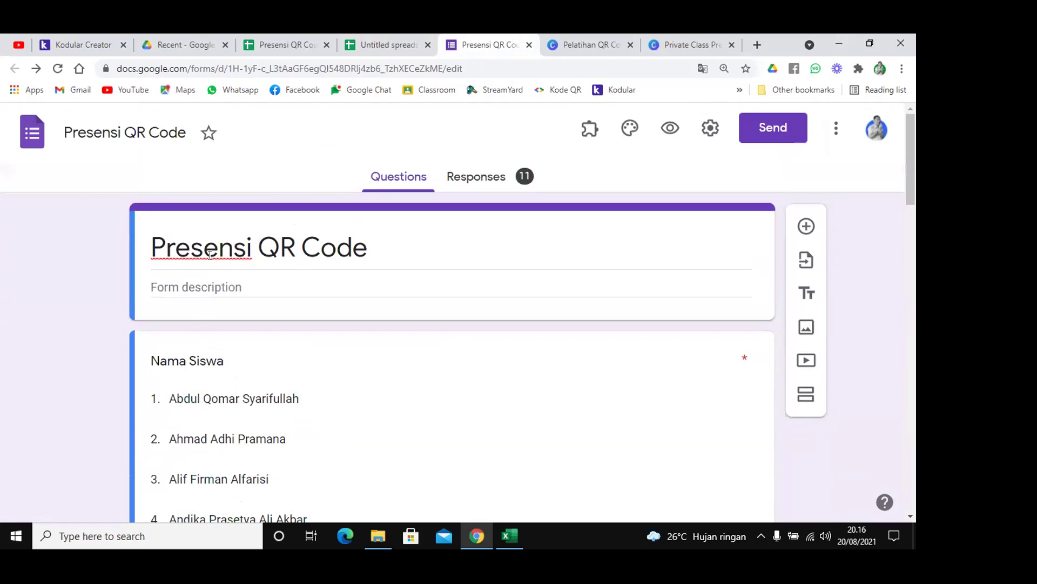
Step: Open Get pre-filled link, choose the first student's name and mark Keterangan hadir
click(835, 130)
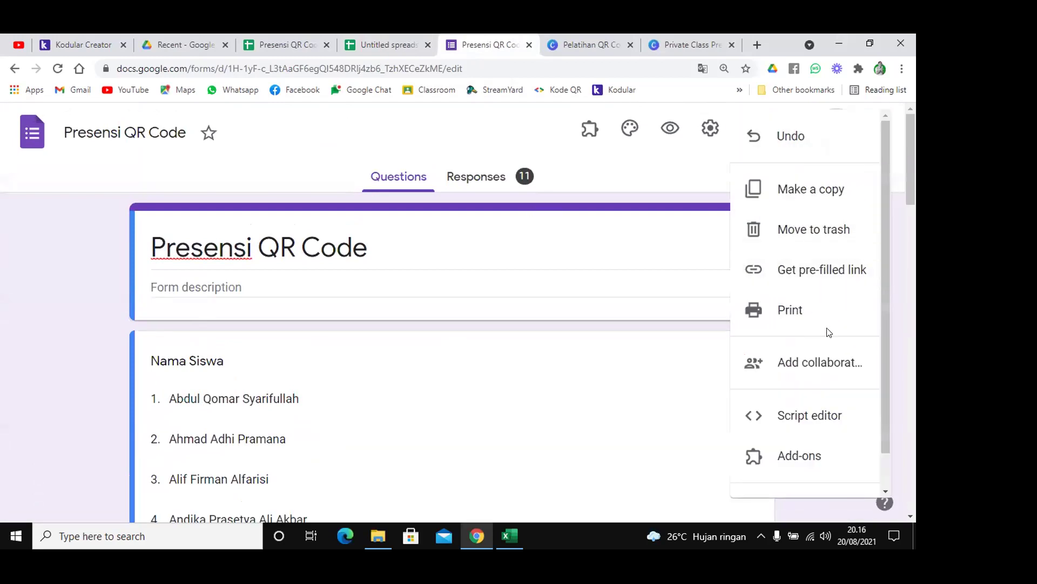
click(810, 270)
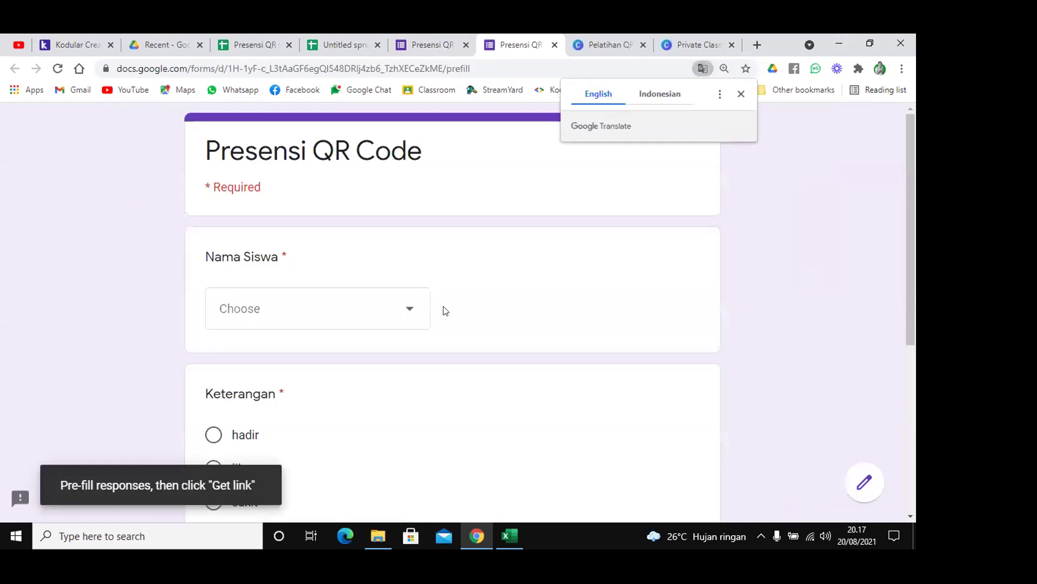
click(332, 310)
click(311, 203)
scroll(316, 252, down, 2)
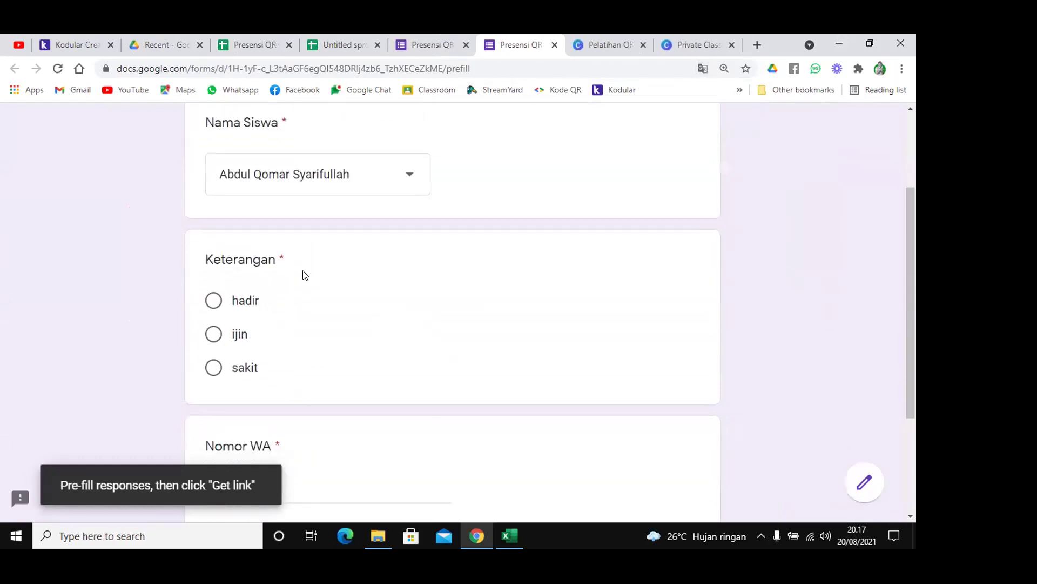
click(212, 302)
Step: Begin entering a WhatsApp number in the Nomor WA field
scroll(335, 312, up, 1)
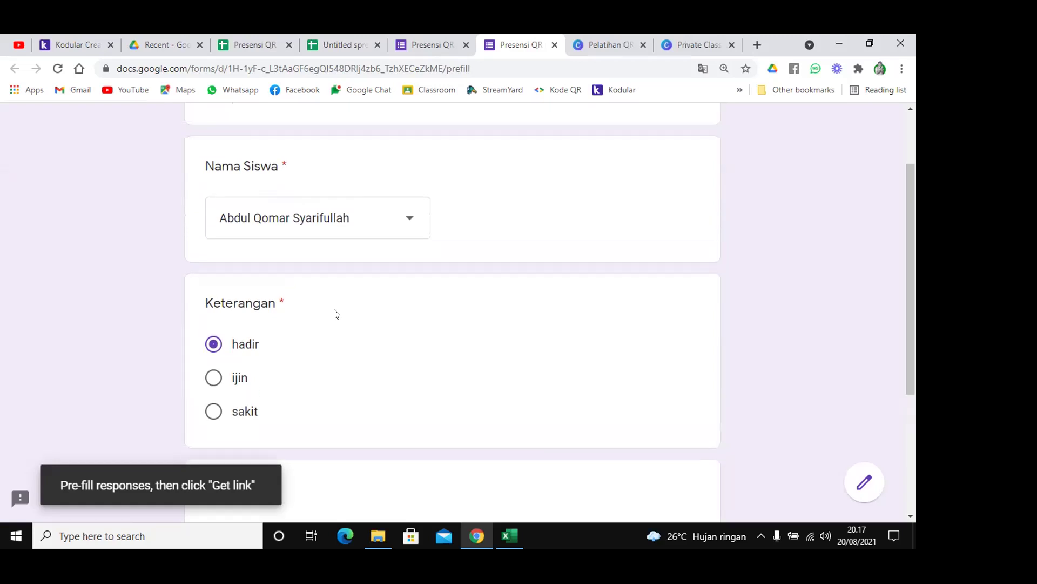
scroll(335, 312, down, 1)
scroll(336, 313, down, 1)
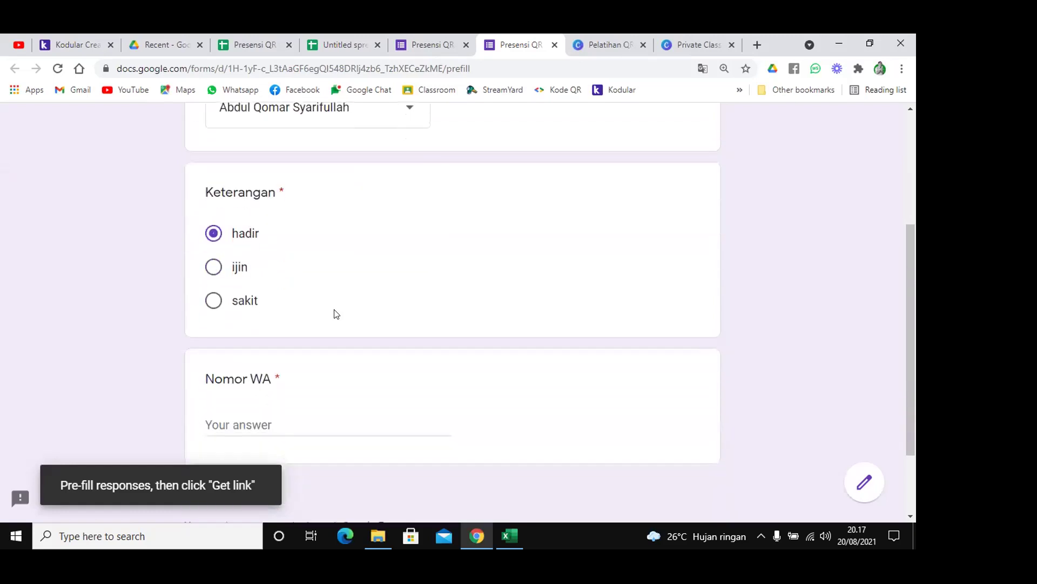
scroll(336, 314, down, 1)
click(276, 355)
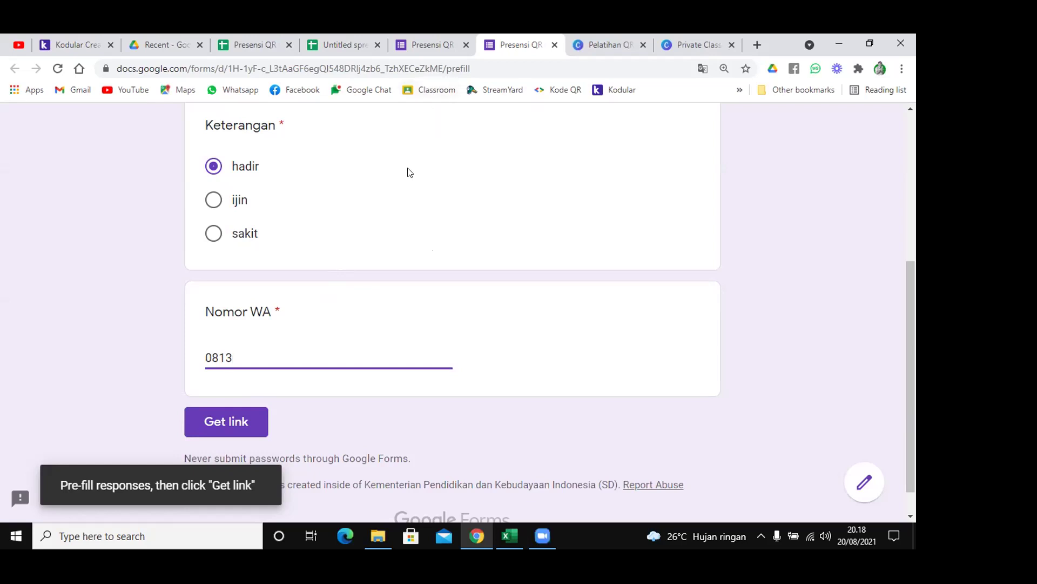
Step: Complete the full WhatsApp number in Nomor WA, correcting a mistyped digit
scroll(303, 335, up, 1)
scroll(292, 341, down, 2)
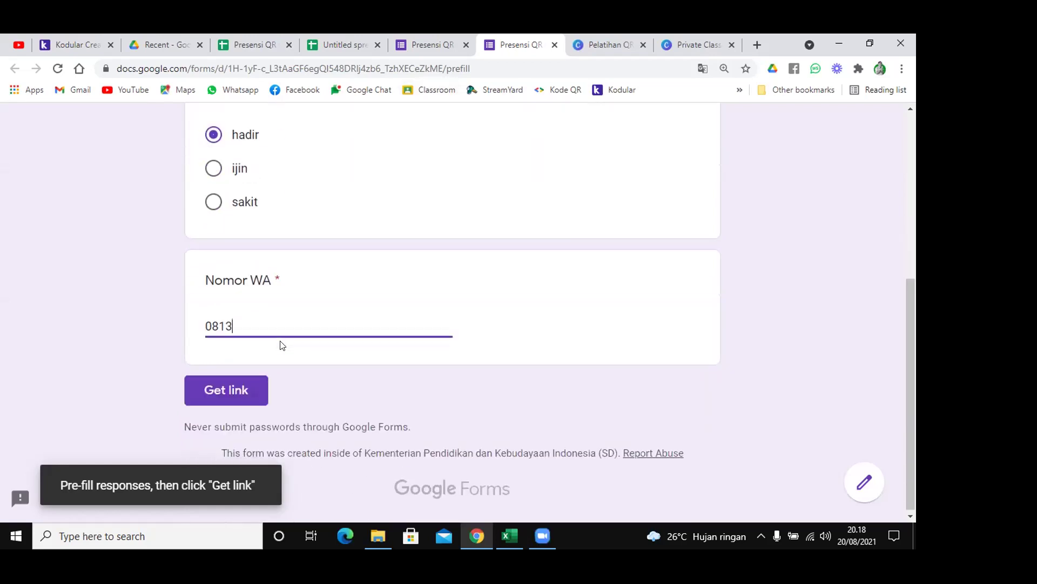
scroll(324, 271, up, 5)
scroll(371, 216, down, 5)
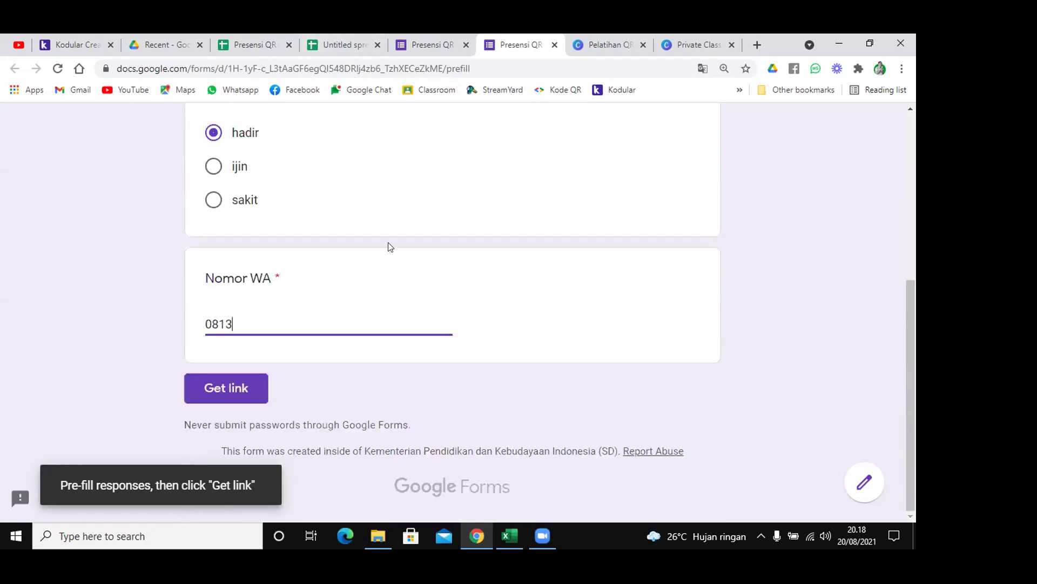
scroll(389, 246, up, 5)
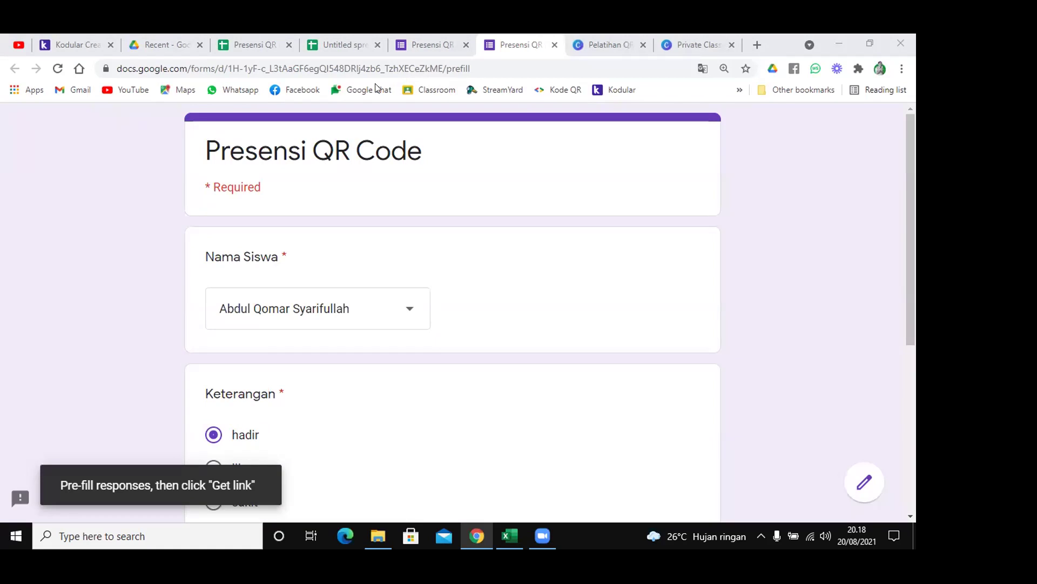
scroll(249, 311, down, 5)
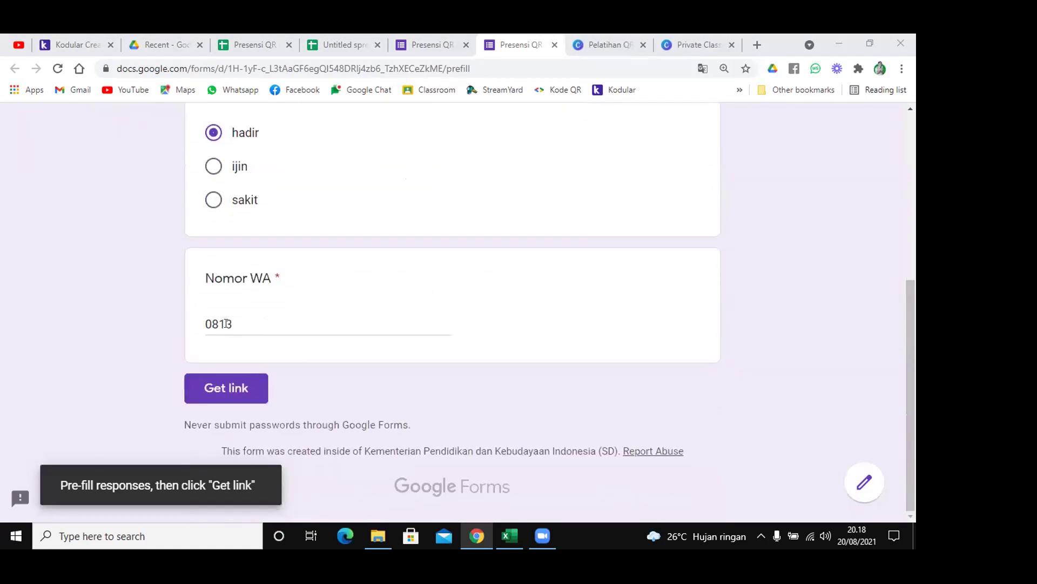
click(254, 320)
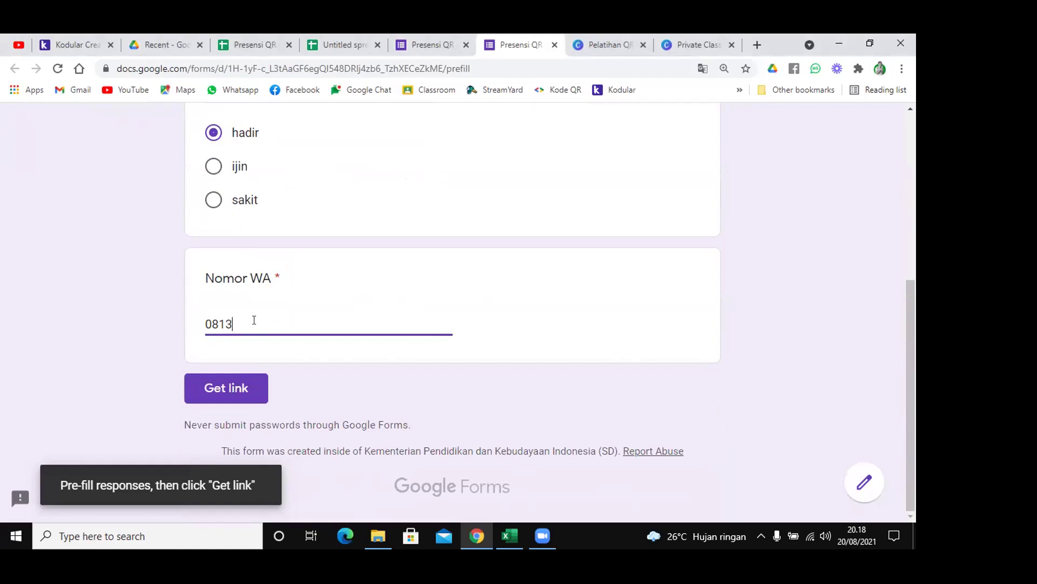
Step: Check the entered number and generate the pre-filled link with Get link
drag(290, 319, 236, 328)
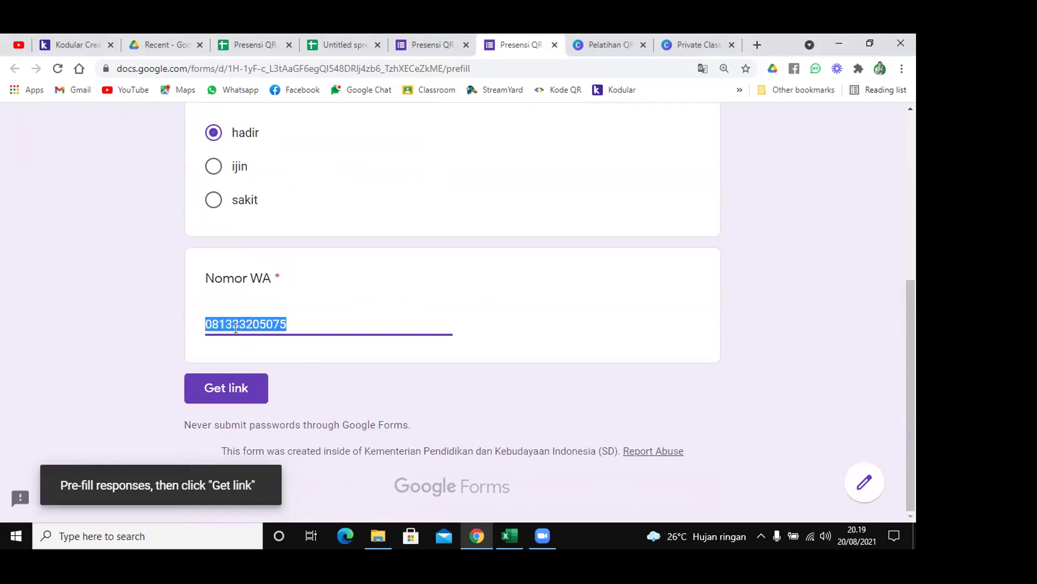
right_click(236, 328)
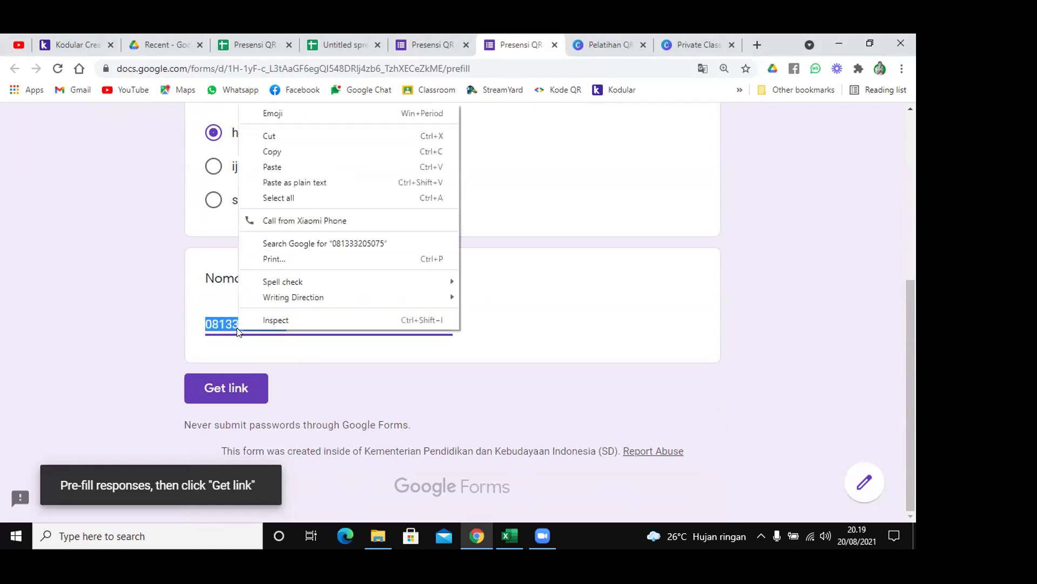
click(119, 331)
scroll(238, 348, up, 5)
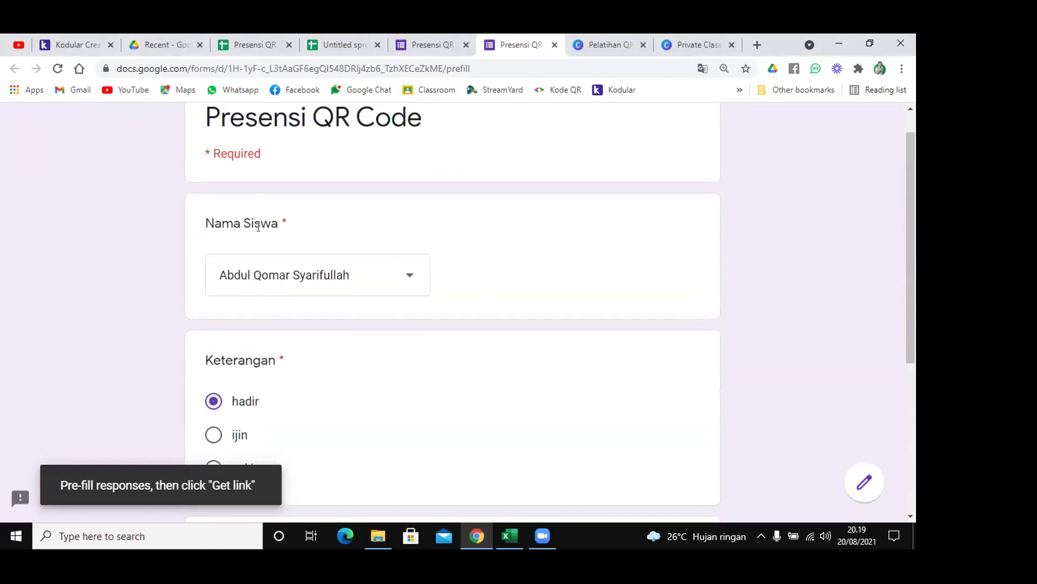
scroll(260, 282, down, 2)
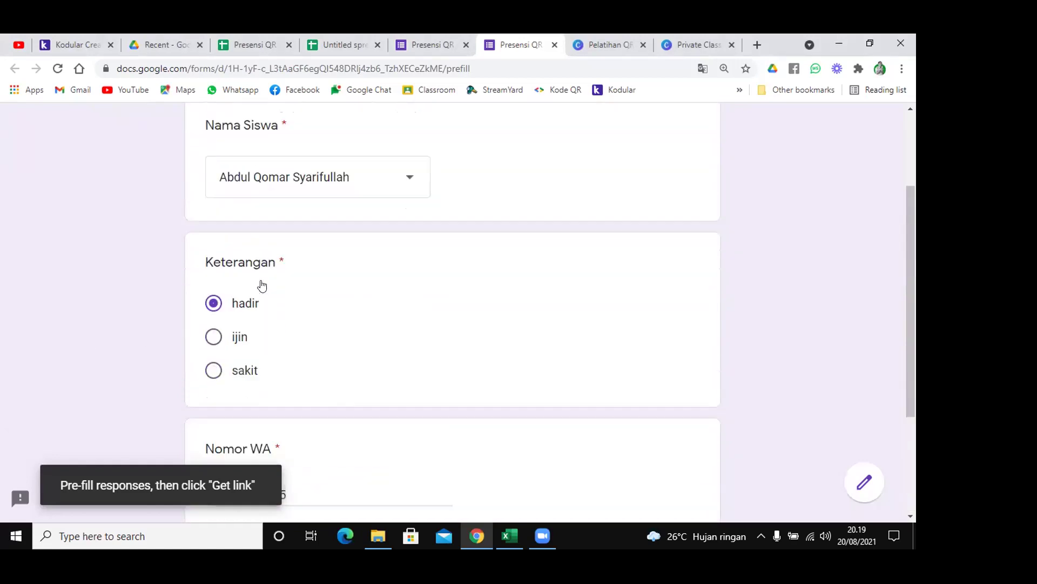
scroll(261, 286, down, 3)
click(234, 394)
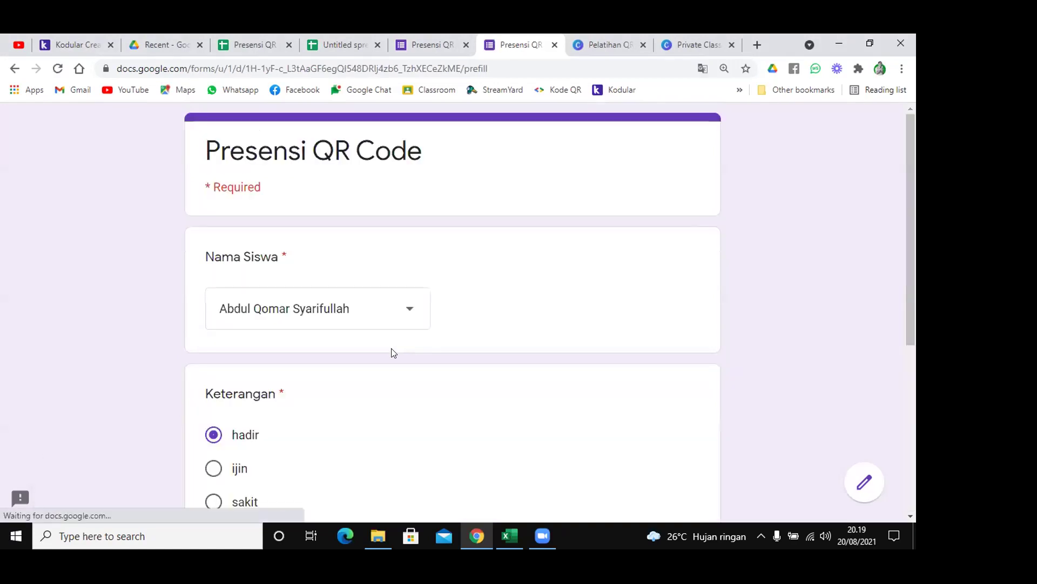
scroll(366, 364, down, 4)
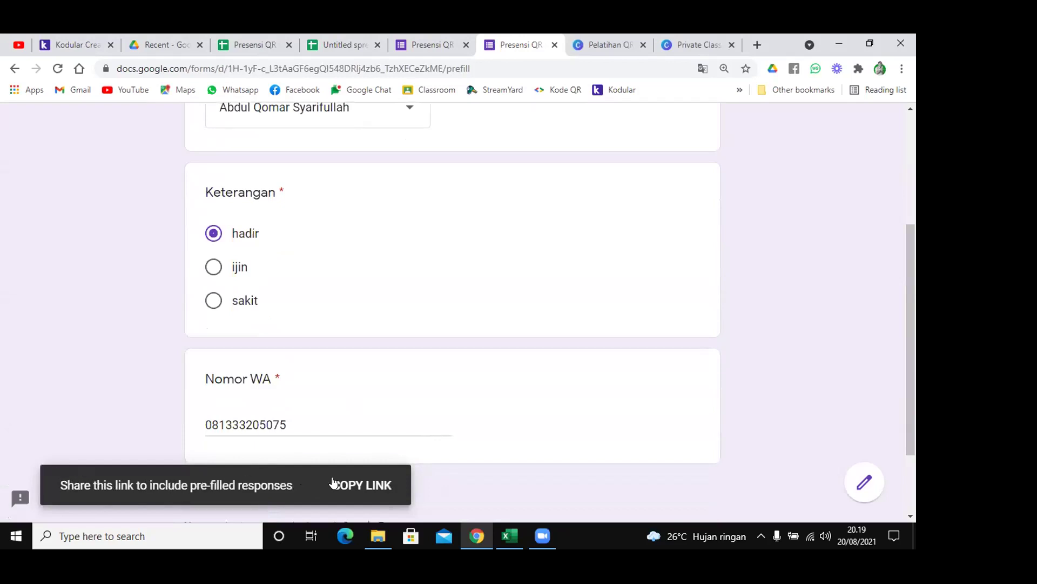
Step: Copy the pre-filled link and load it in a new browser tab
click(350, 485)
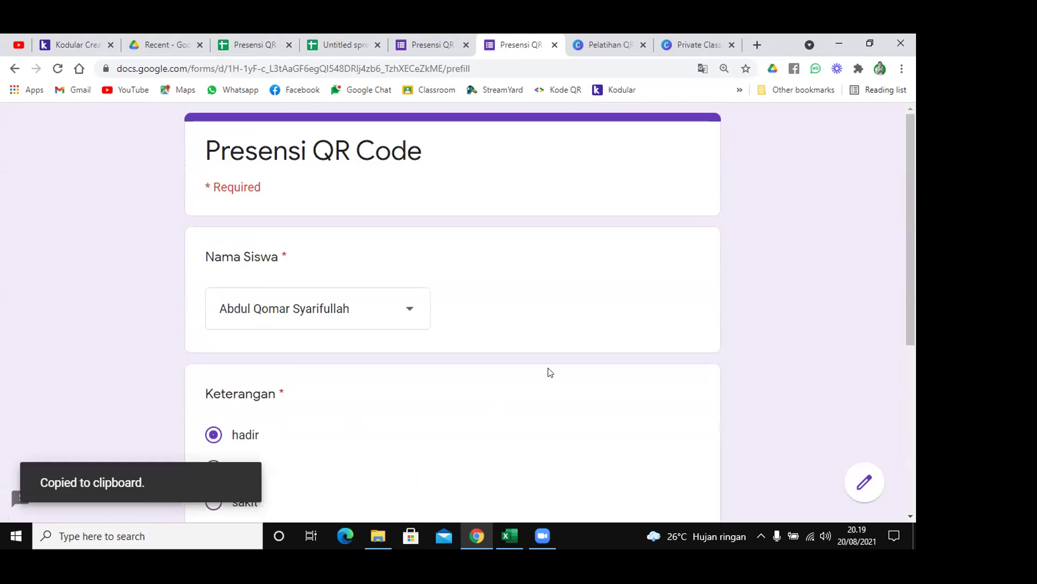
click(755, 47)
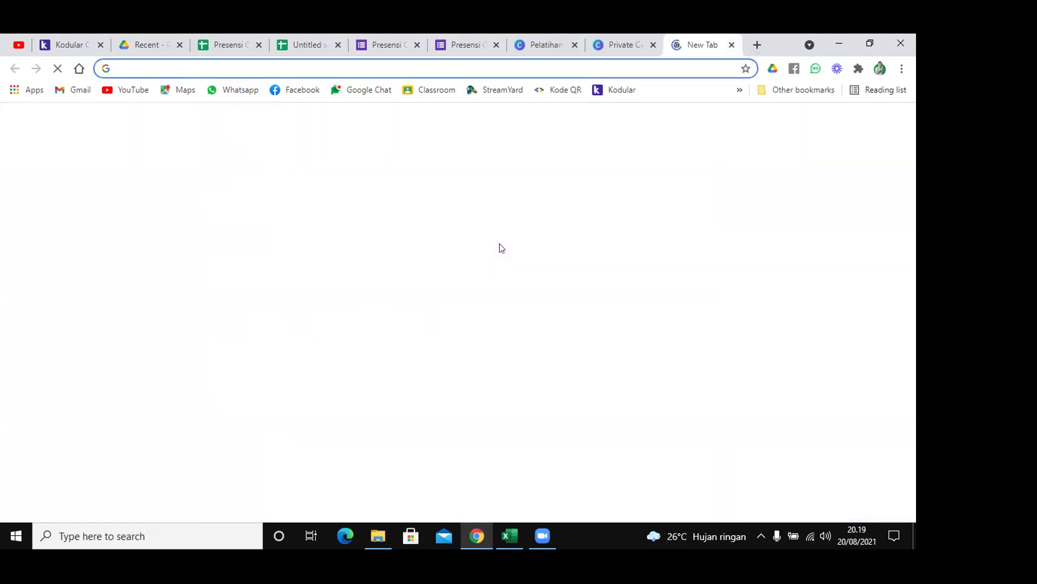
key(ctrl+v)
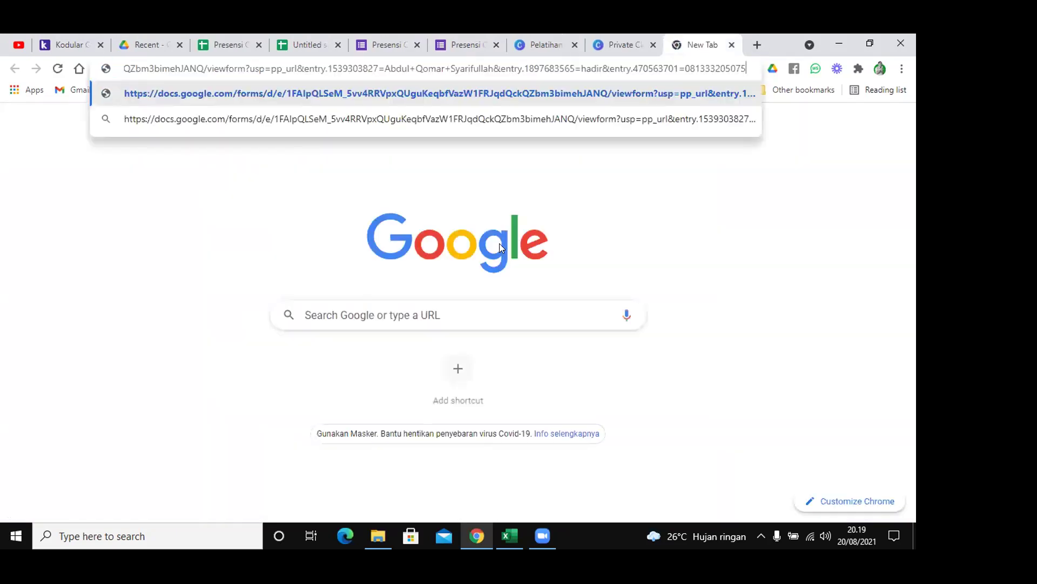
key(Return)
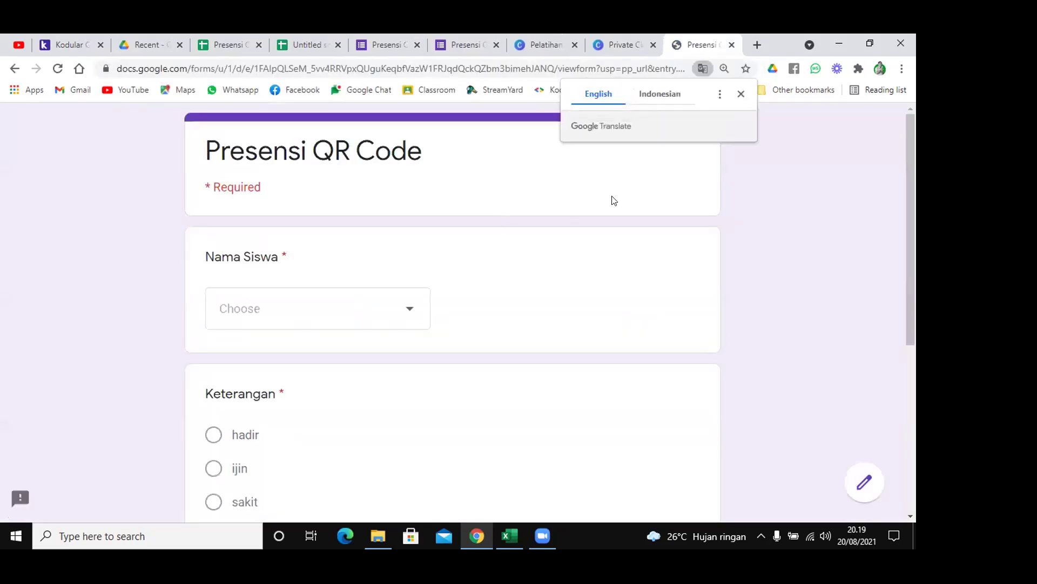
Step: Dismiss the translation offer and confirm name, hadir and WhatsApp number appear prefilled
click(741, 93)
scroll(286, 324, down, 5)
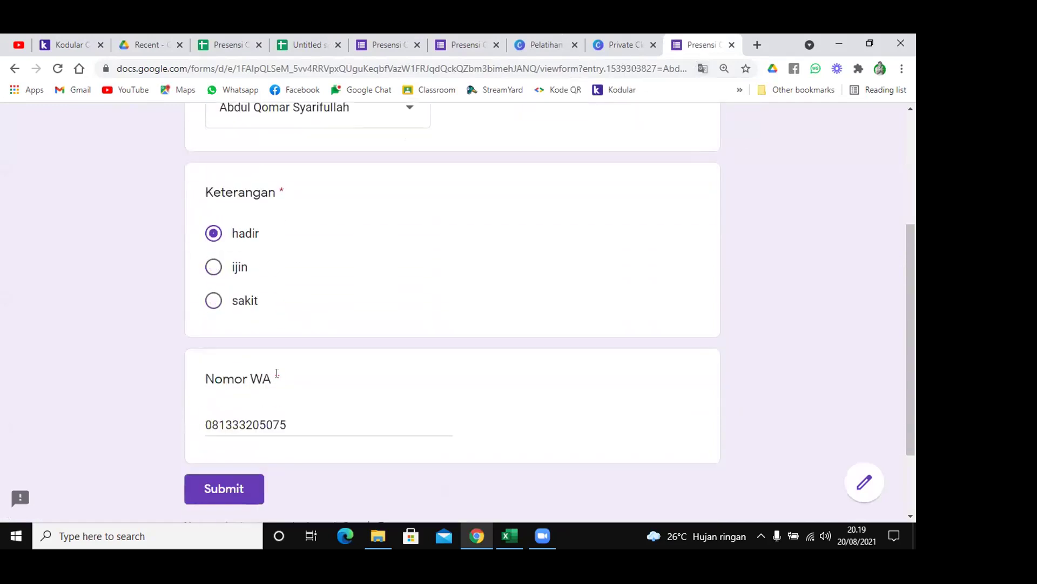
scroll(271, 381, up, 5)
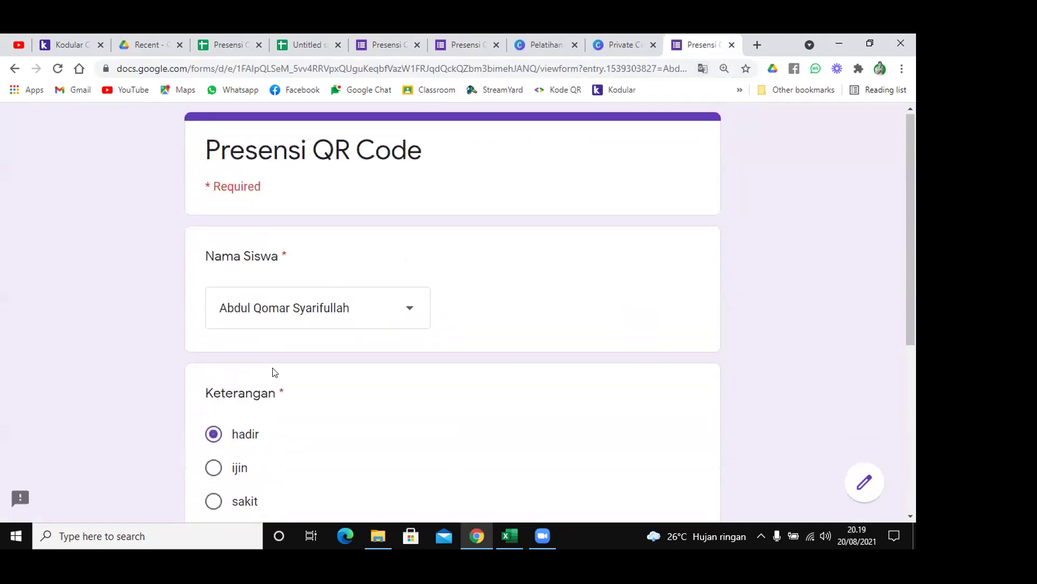
scroll(274, 371, down, 5)
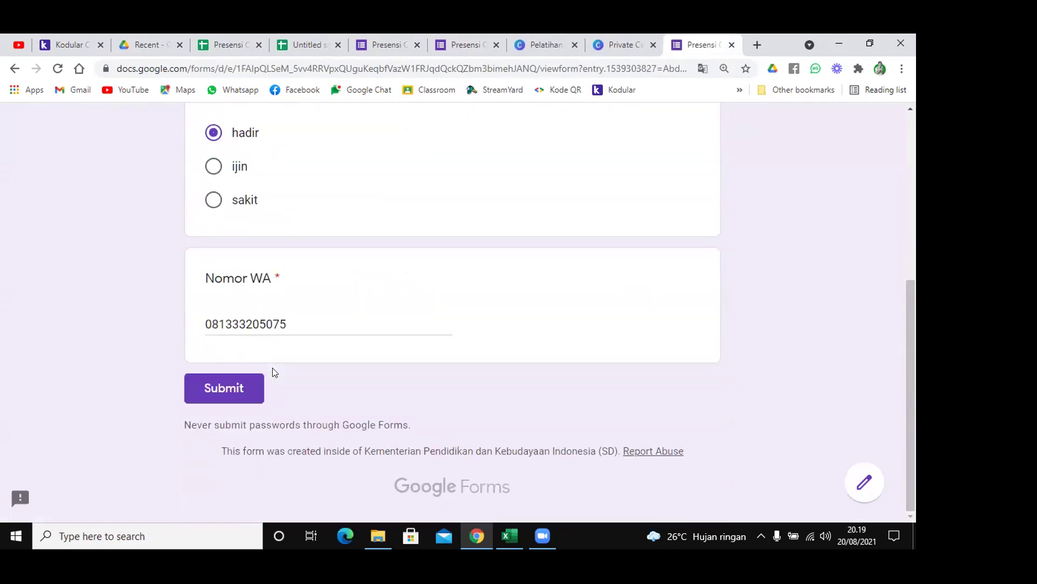
scroll(273, 372, up, 2)
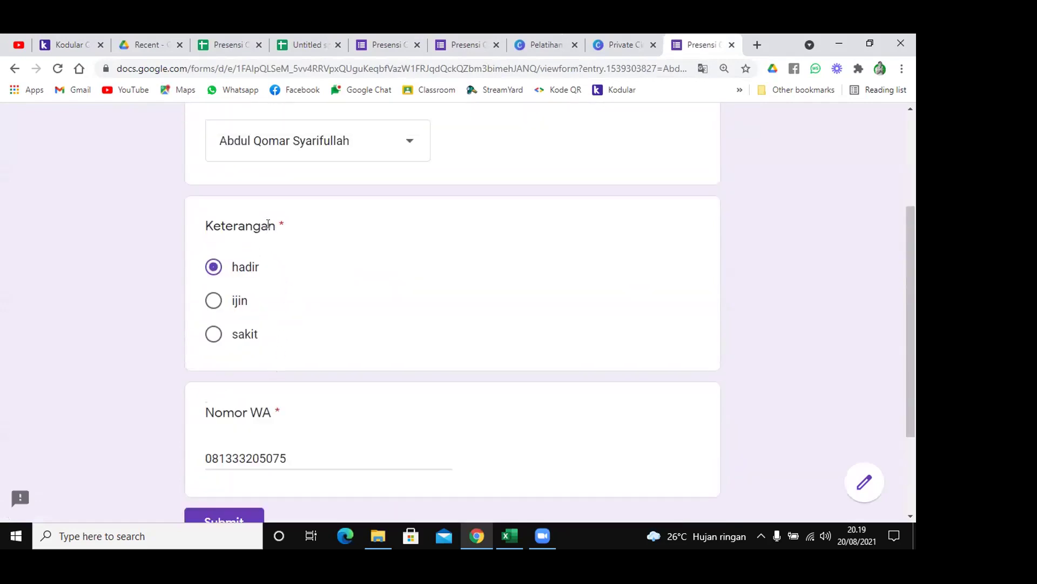
scroll(247, 380, down, 2)
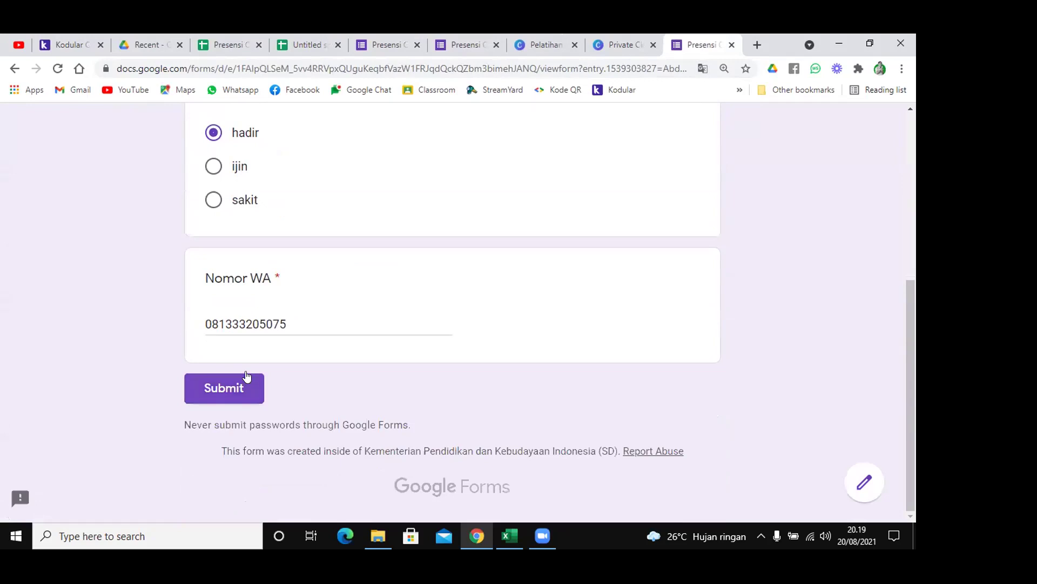
scroll(247, 376, up, 3)
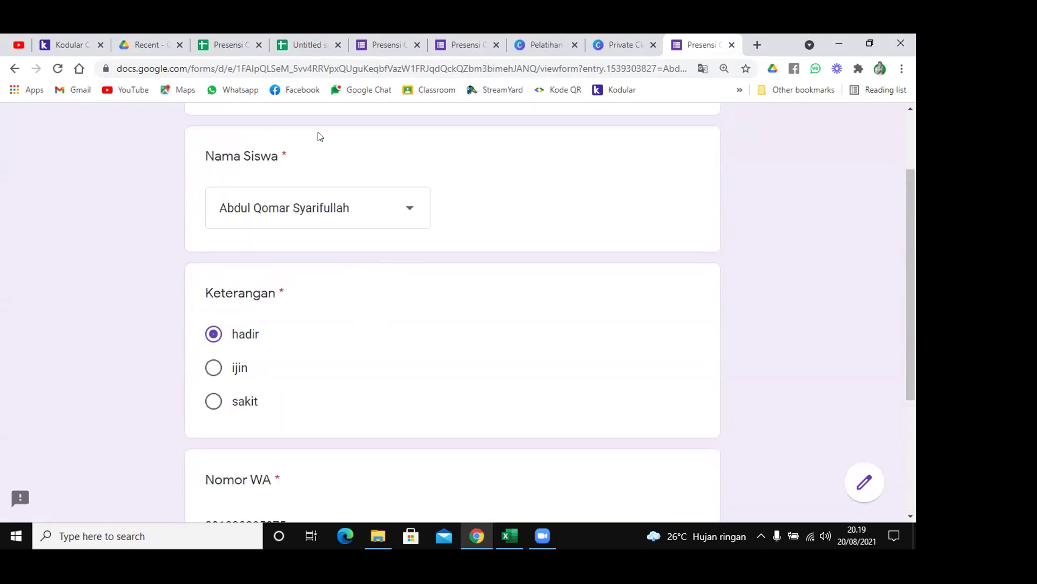
Step: Paste the copied prefilled form URL into cell D2 as values only
click(302, 45)
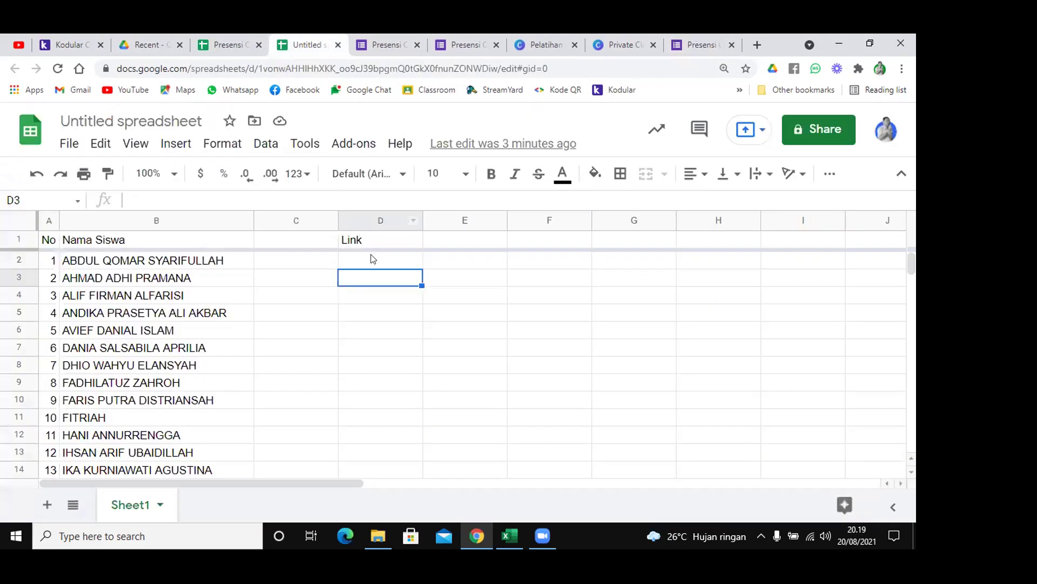
click(205, 264)
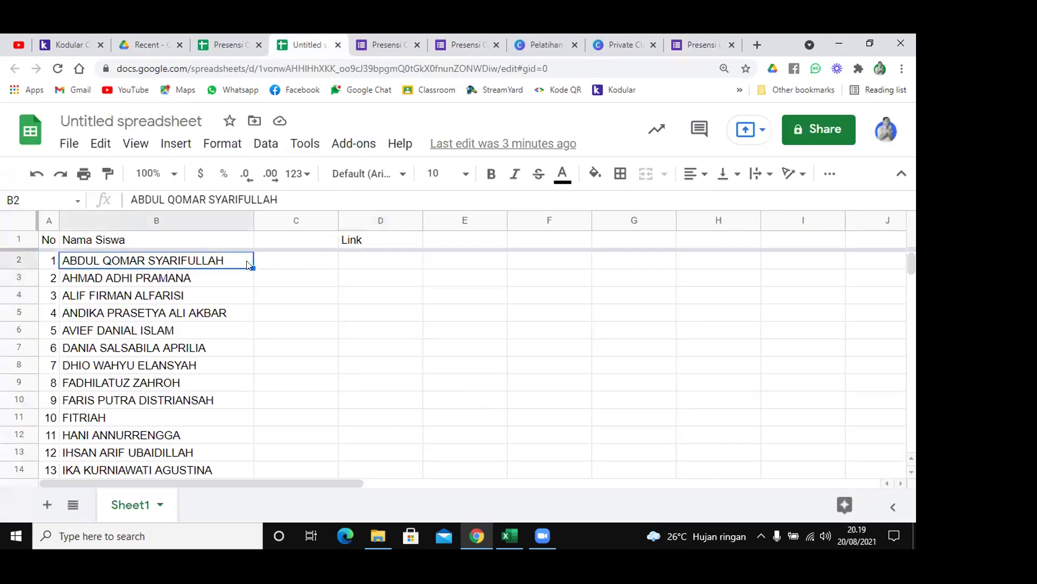
click(379, 259)
right_click(378, 260)
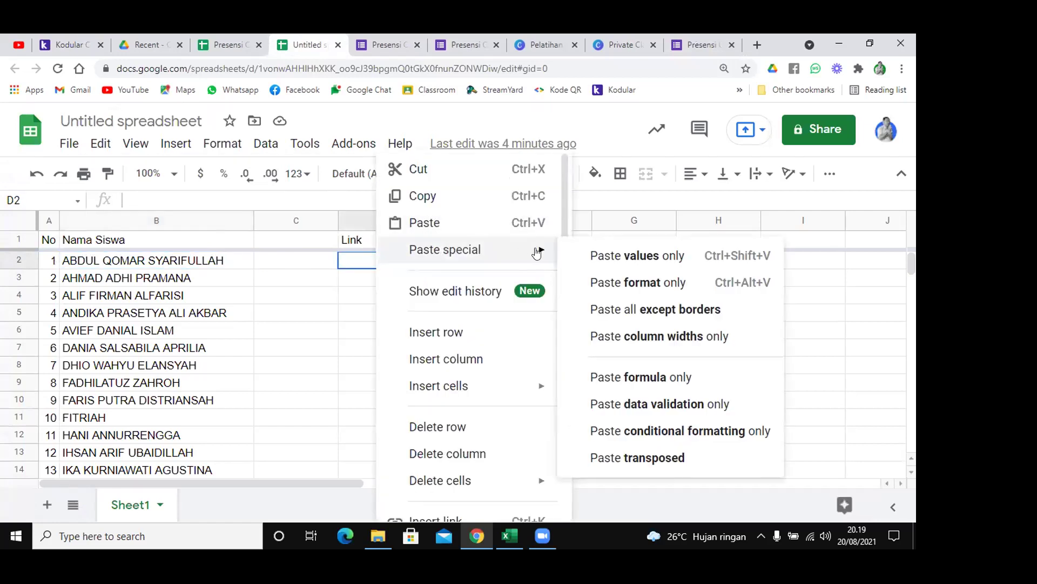
click(623, 258)
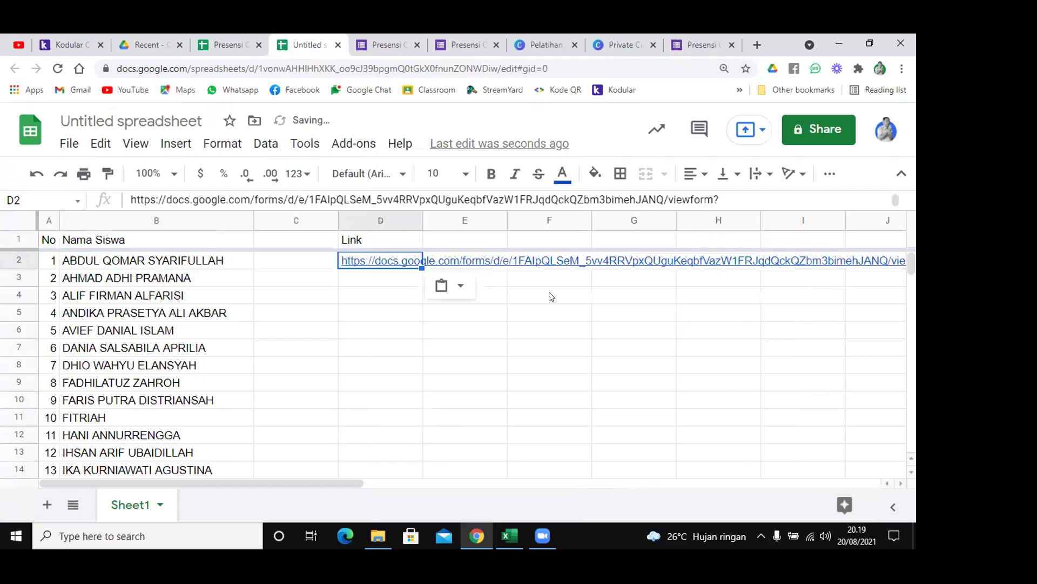
click(523, 310)
Step: Remove the hyperlink from D2's URL so it stays plain text
click(377, 263)
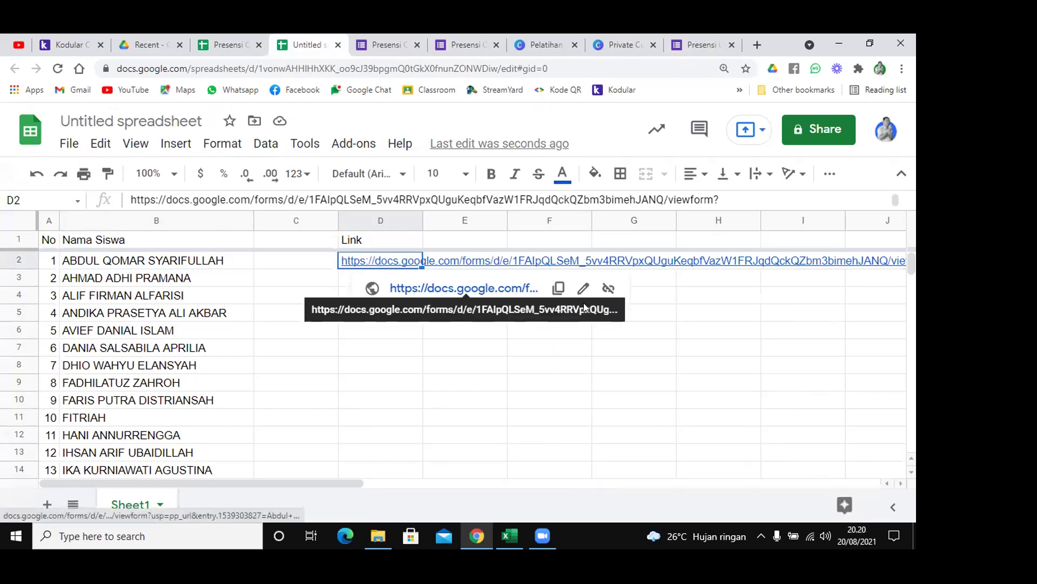
click(608, 289)
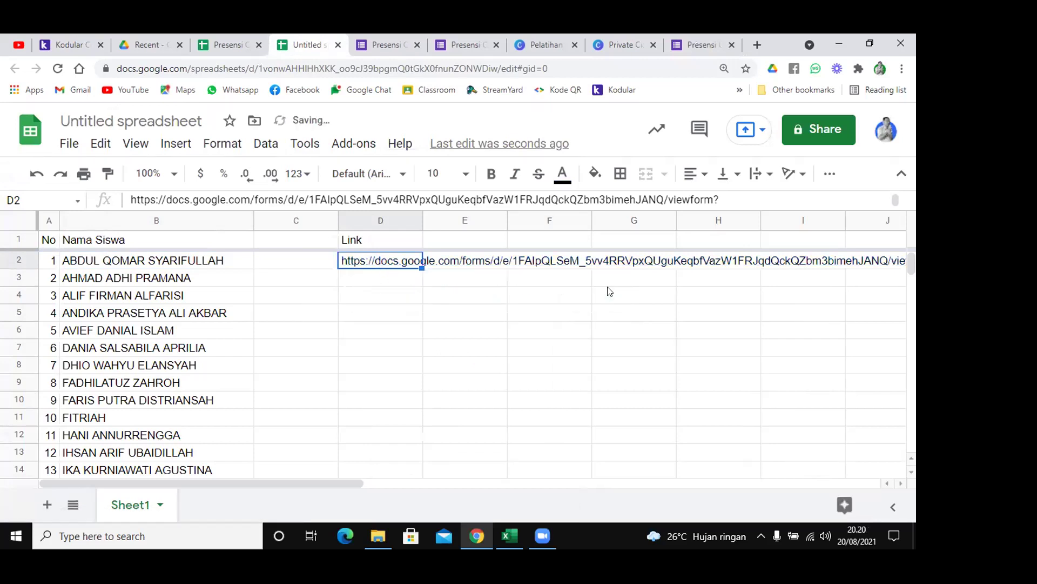
click(417, 296)
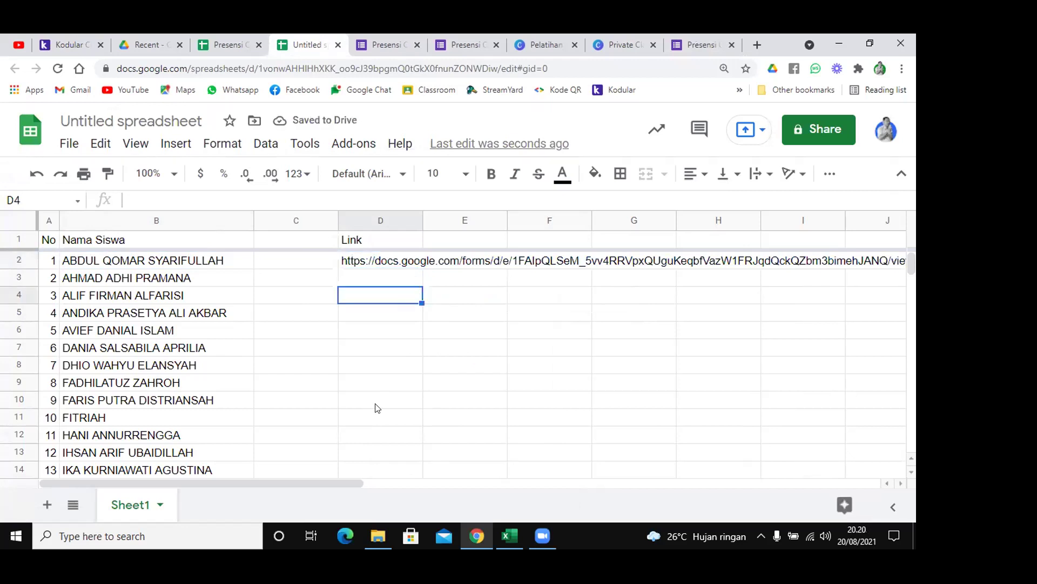
drag(333, 478, 561, 417)
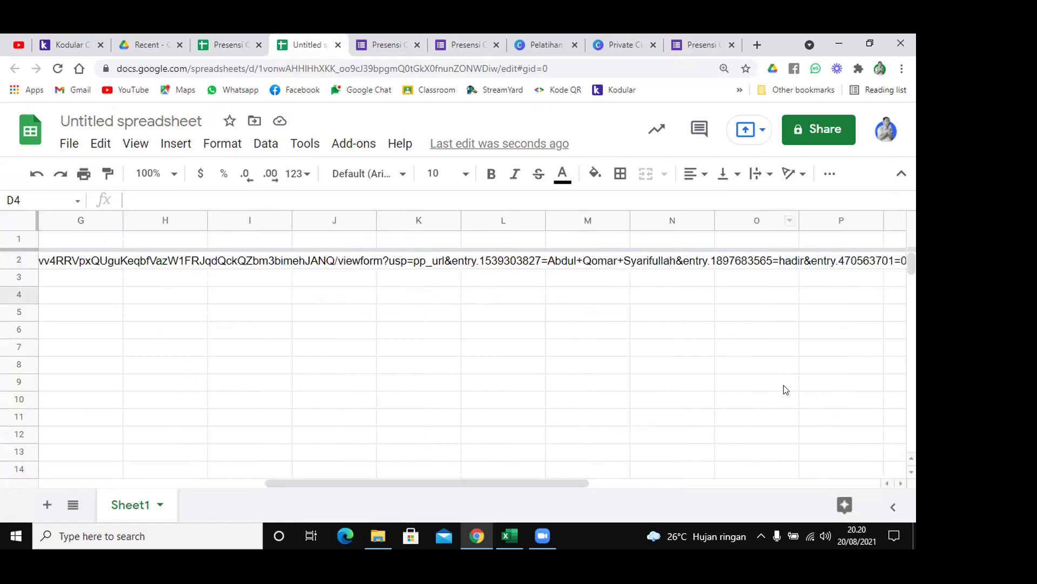
drag(527, 488, 261, 493)
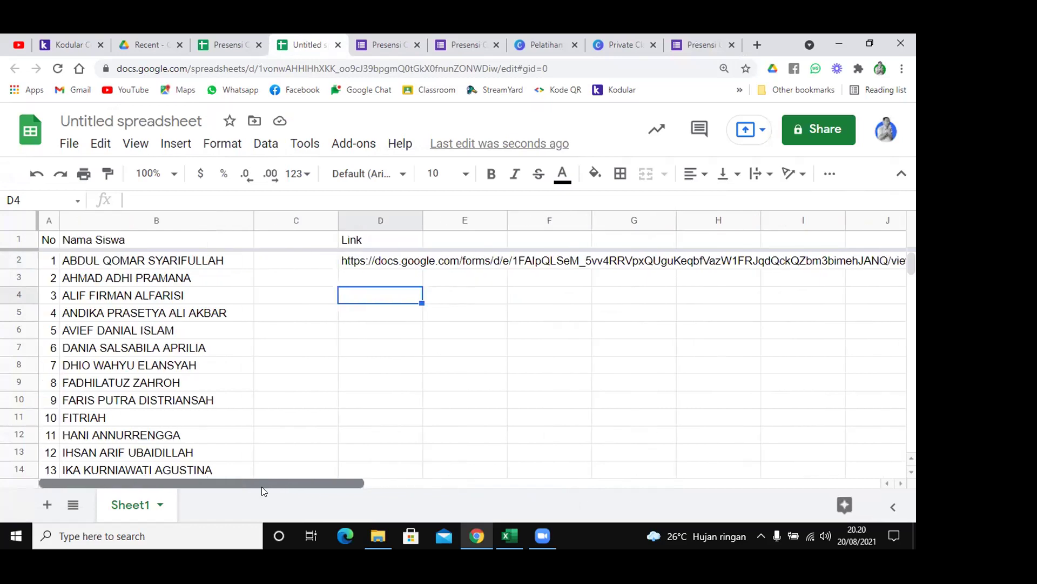
Step: Widen column D and set it to Middle vertical alignment with Wrap text wrapping
drag(423, 221, 816, 218)
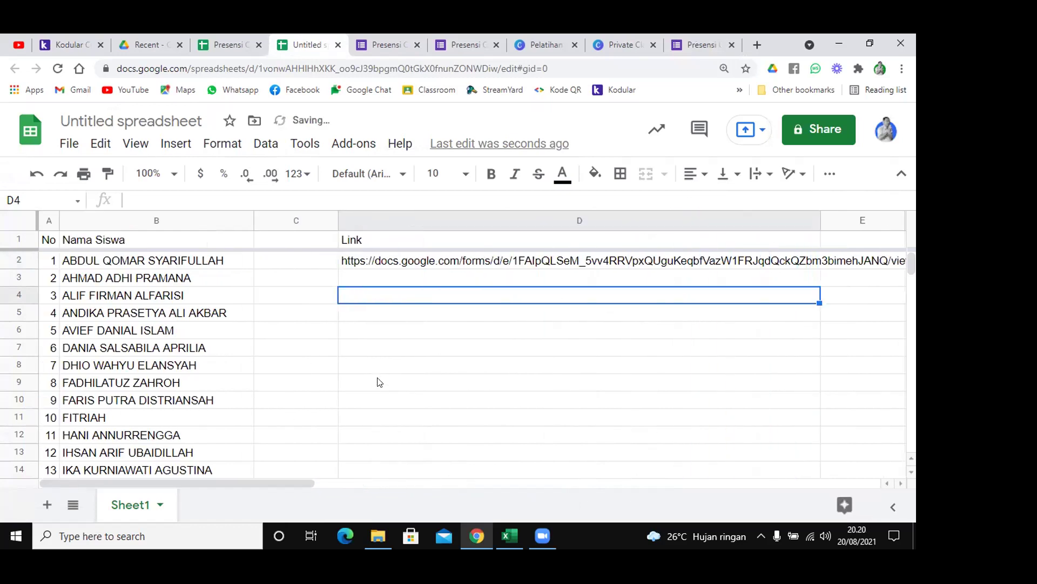
click(399, 218)
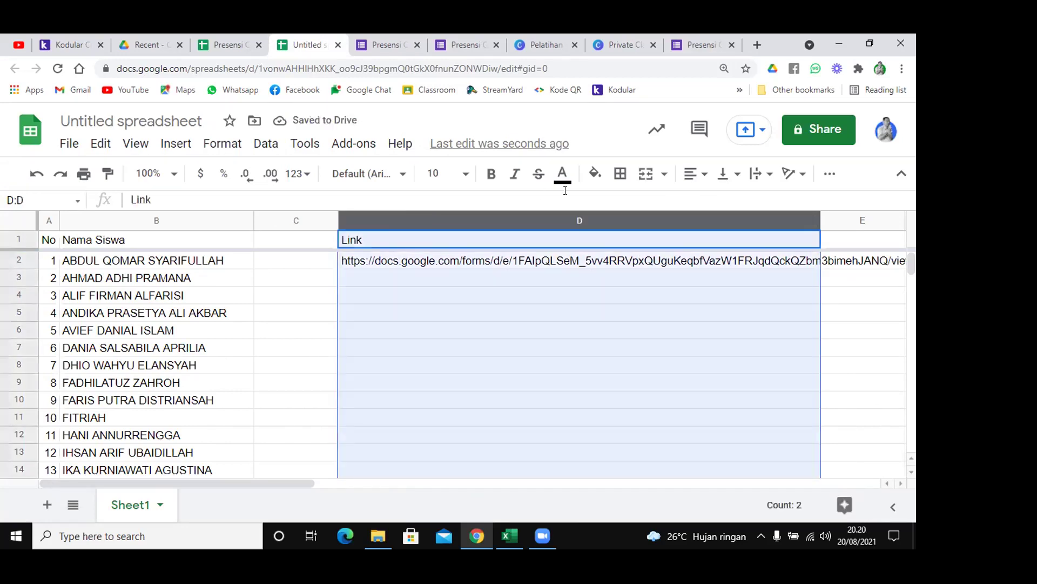
click(730, 176)
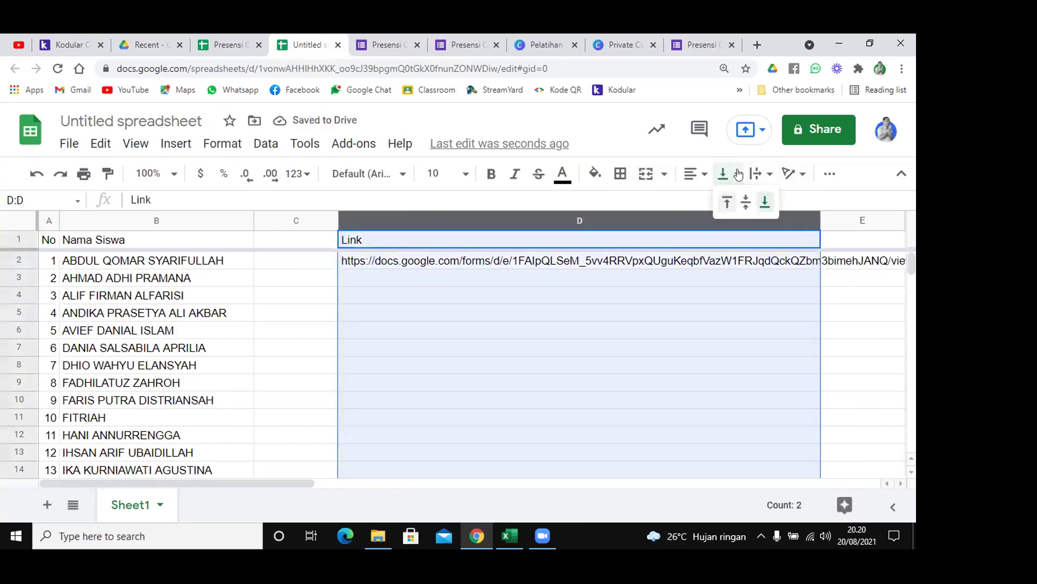
click(746, 202)
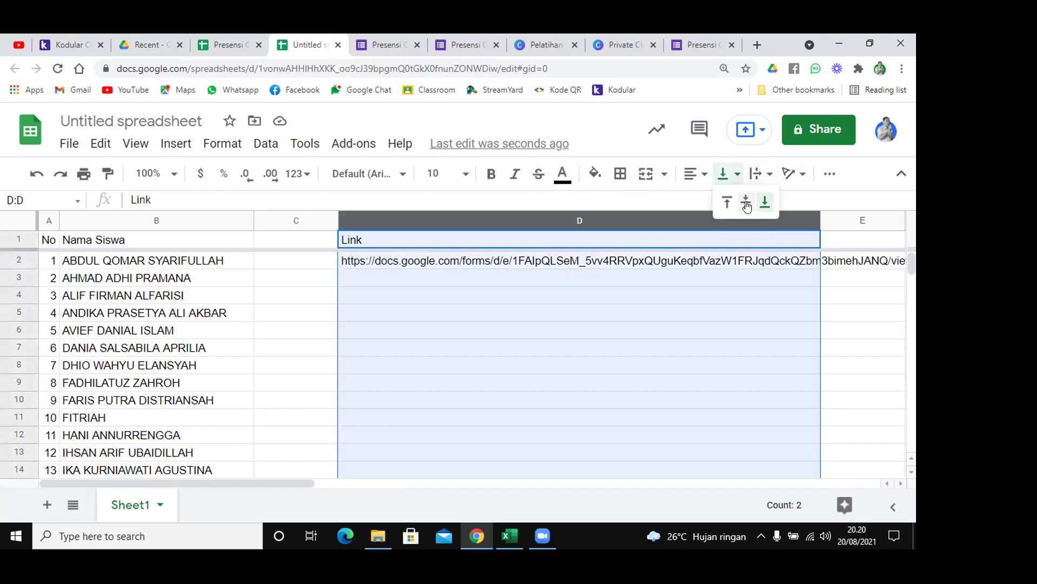
click(759, 174)
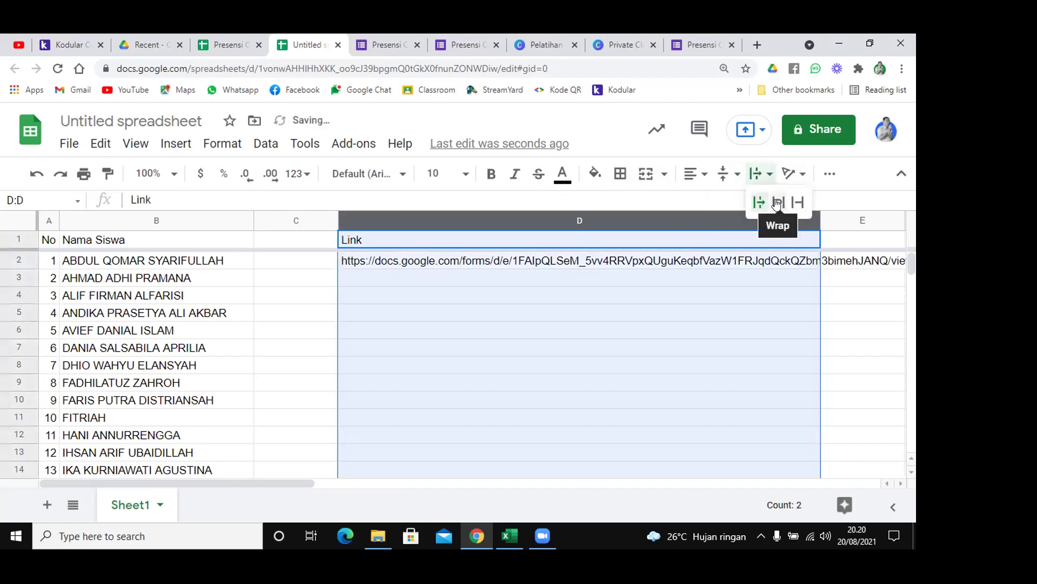
click(778, 202)
click(534, 319)
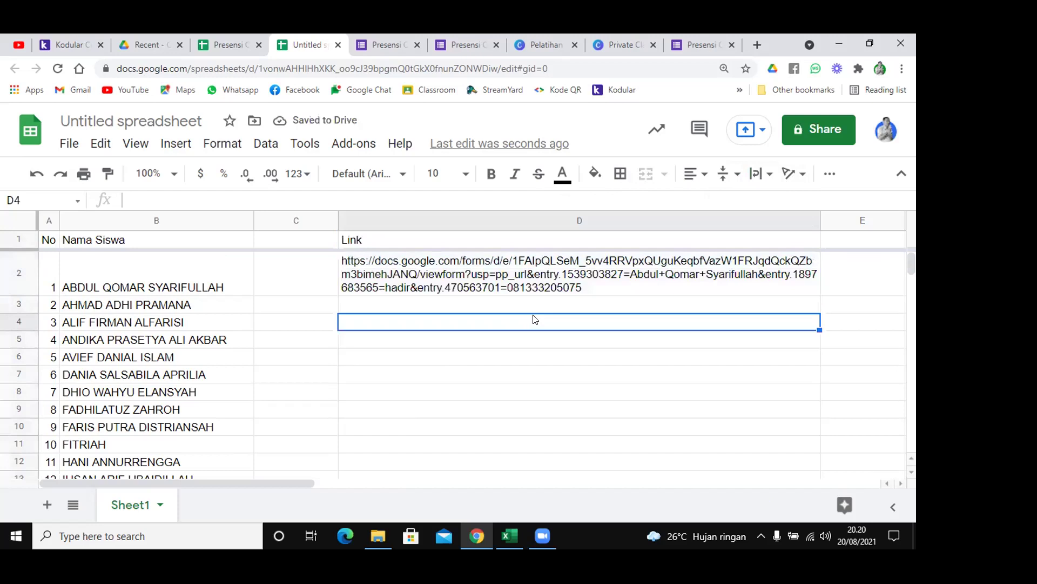
Step: Close the old prefill form and choose the second student in Nama Siswa on the Presensi QR form
click(671, 56)
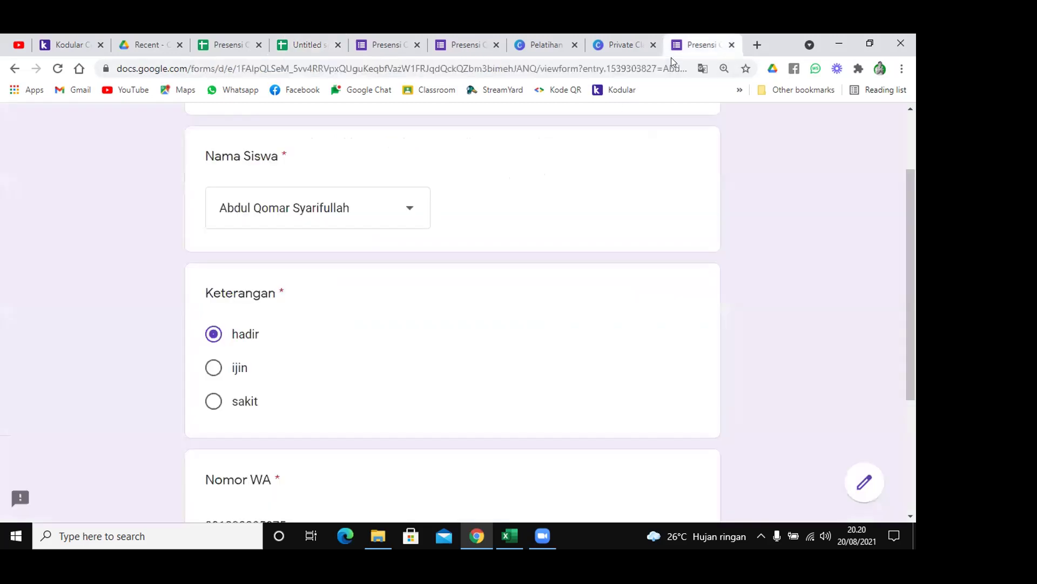
key(ctrl+w)
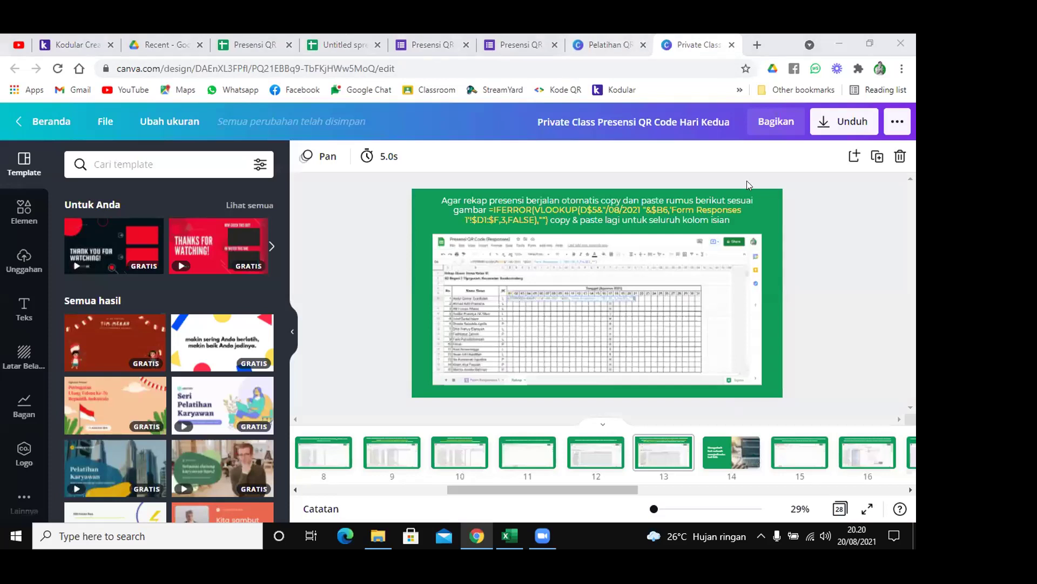
click(529, 45)
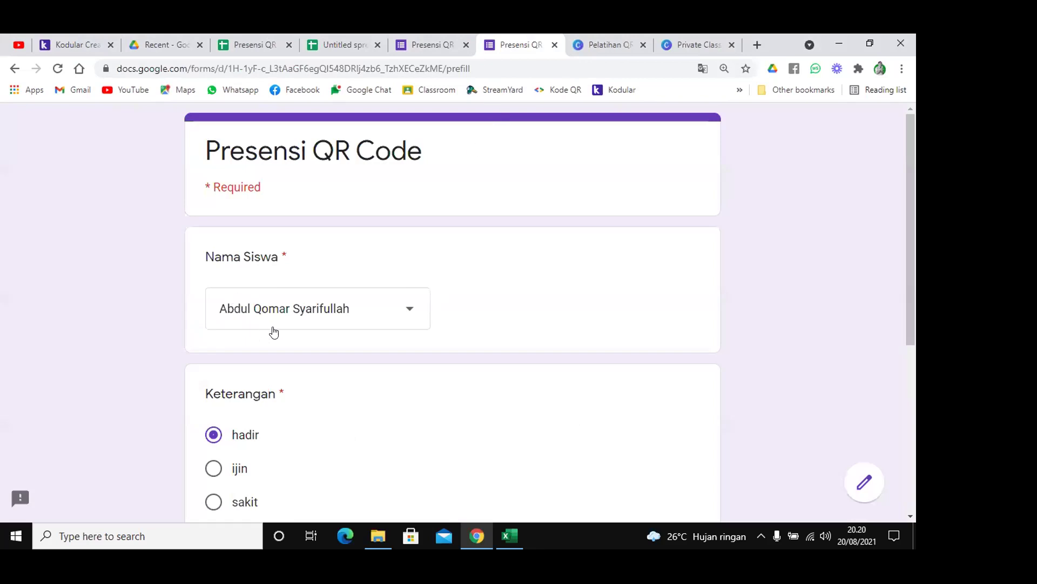
scroll(275, 332, down, 1)
click(324, 238)
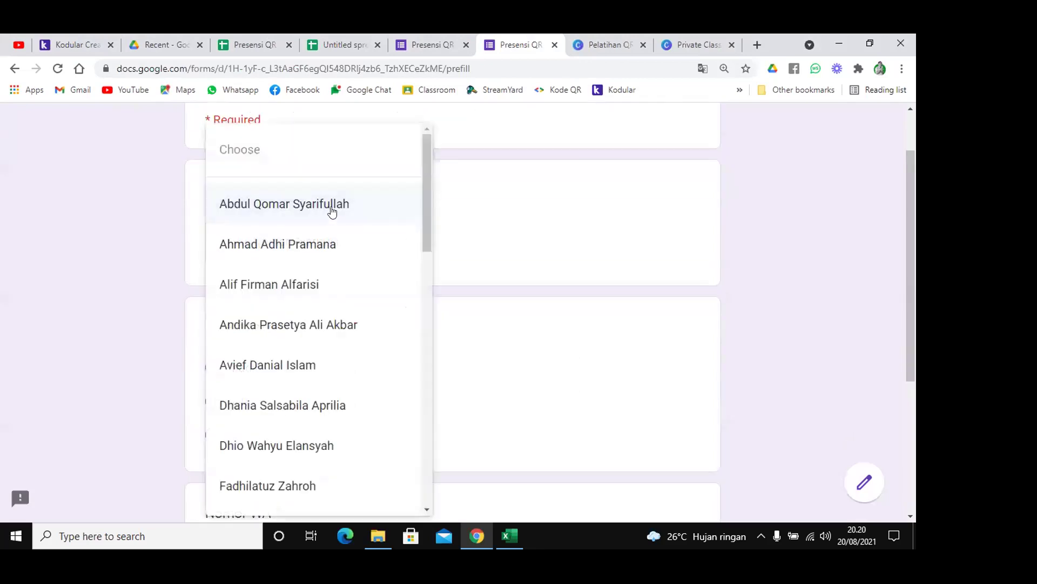
click(317, 248)
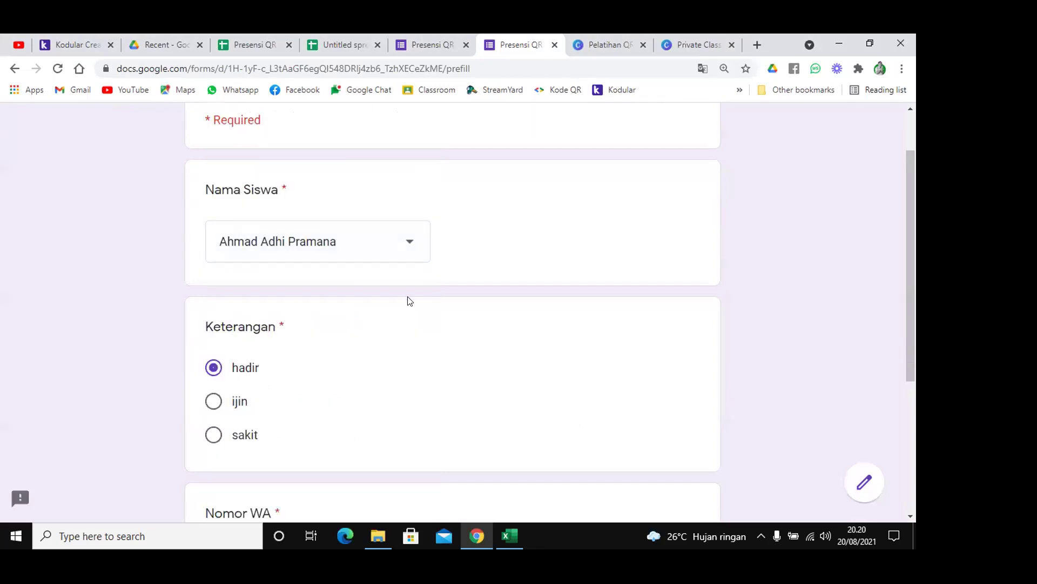
Step: Change the Nomor WA number's ending to 65, then generate and copy the prefilled link
scroll(360, 343, down, 3)
drag(297, 350, 162, 355)
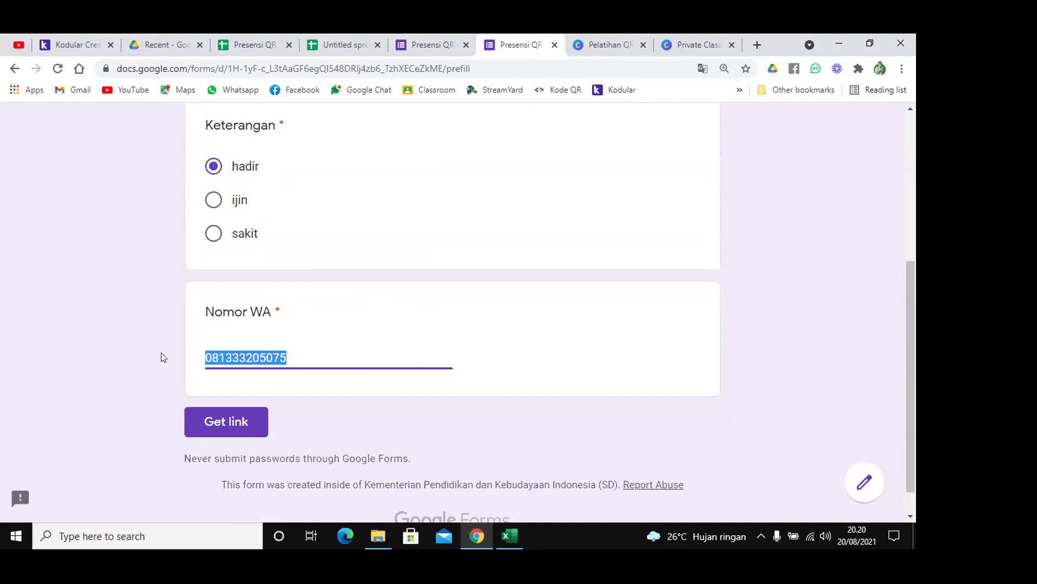
key(Right)
key(BackSpace)
key(BackSpace)
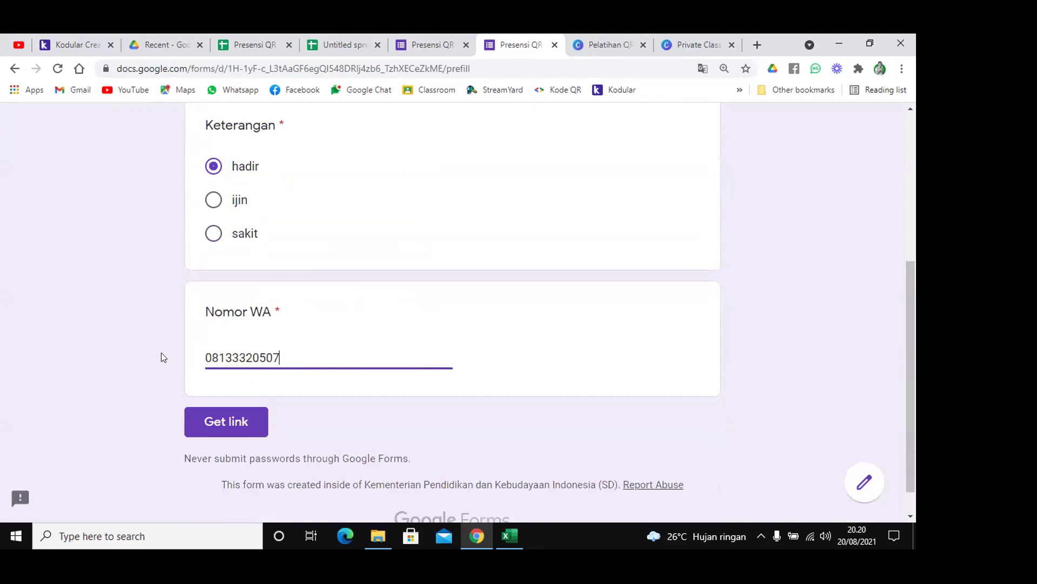
text(65)
click(220, 418)
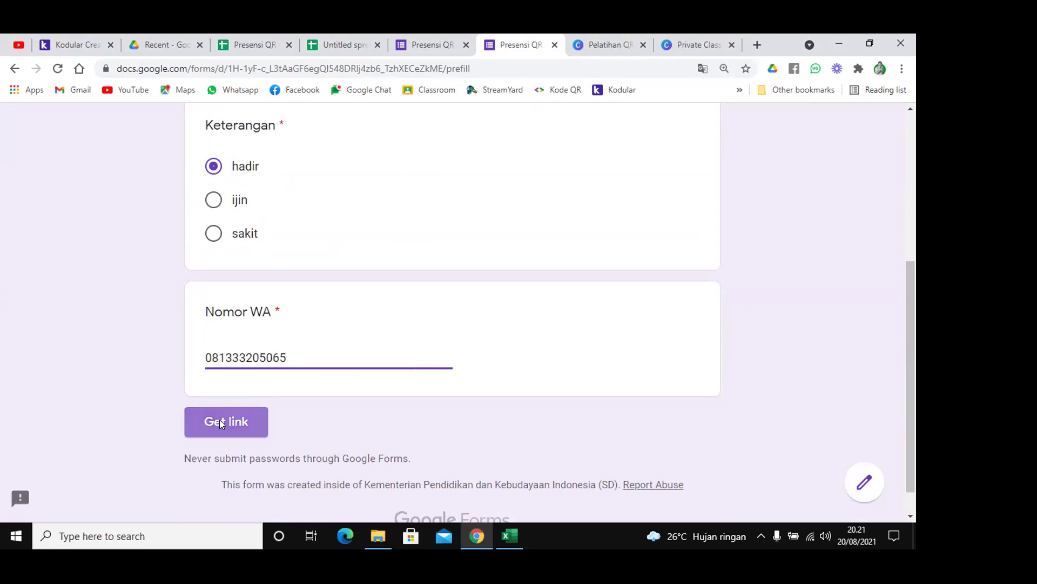
scroll(347, 388, down, 5)
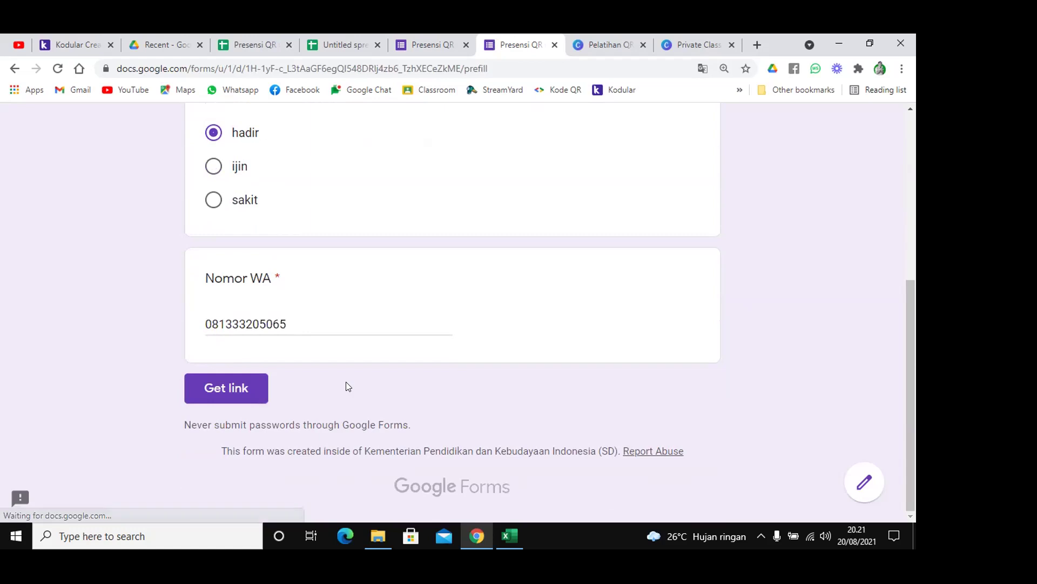
scroll(348, 387, up, 3)
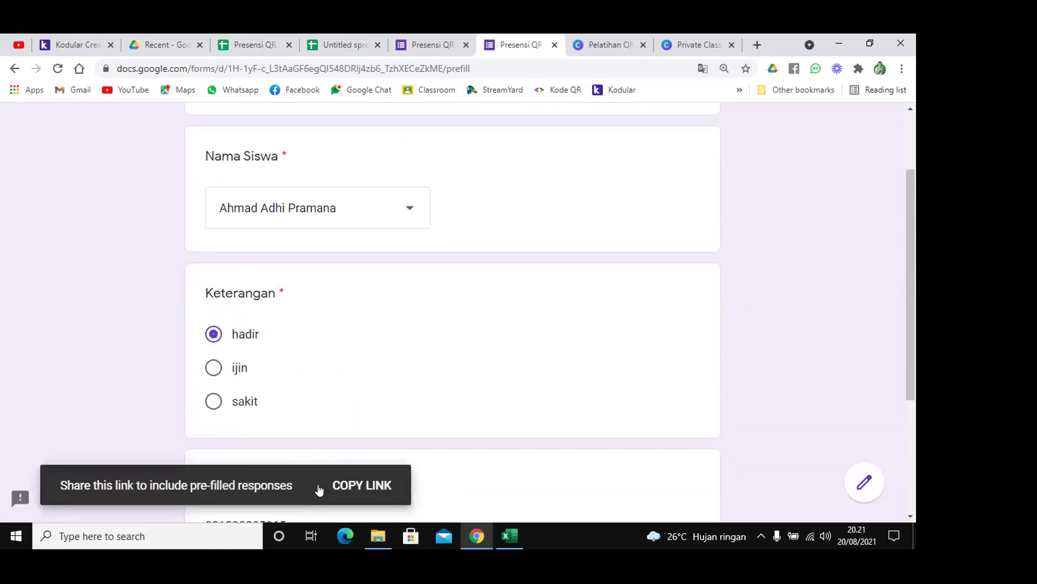
click(348, 488)
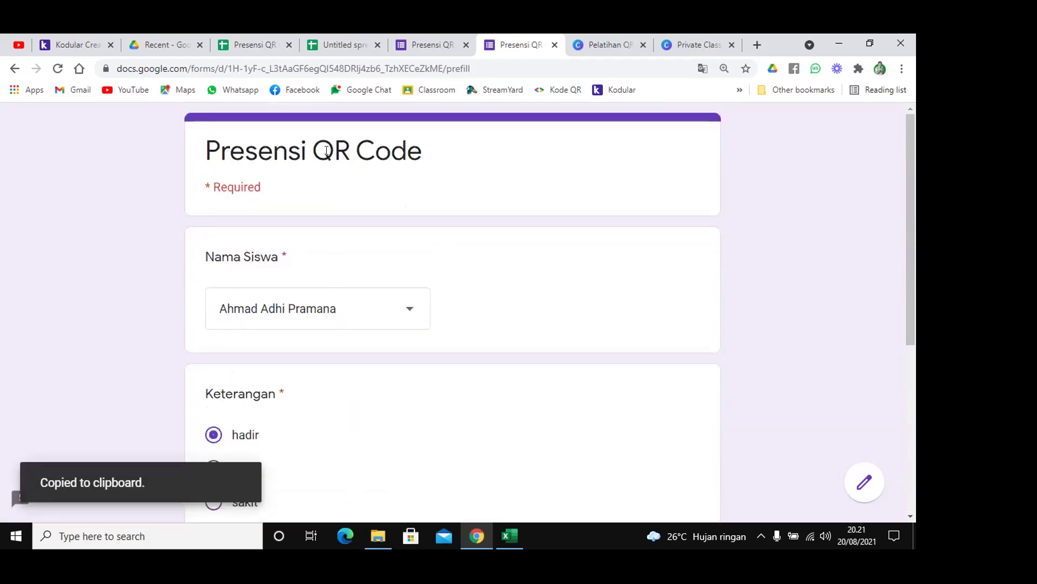
click(340, 45)
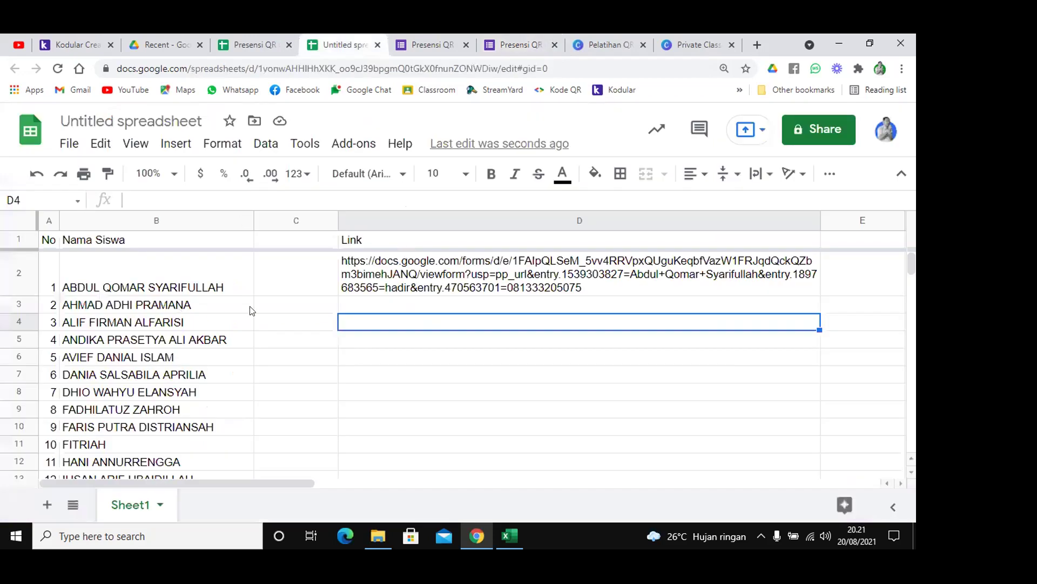
Step: Paste the second student's link into D3 as values only and remove its hyperlink
click(361, 304)
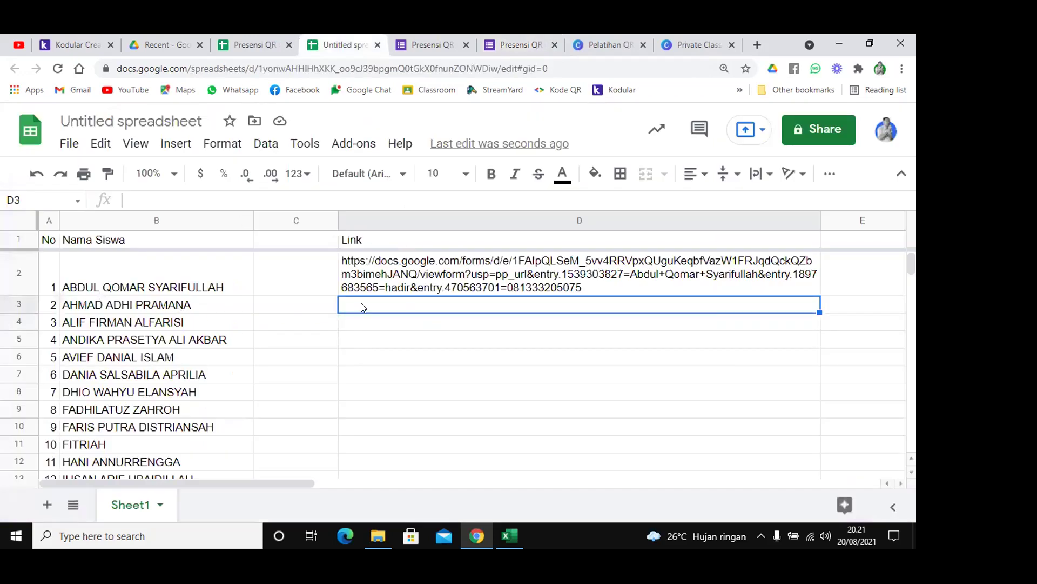
right_click(362, 304)
mouse_move(465, 250)
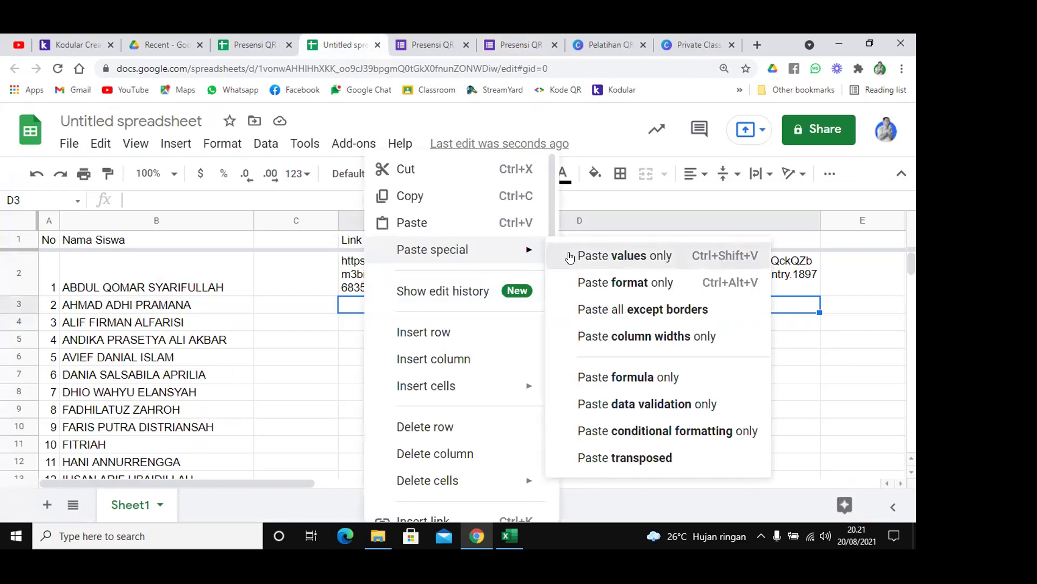
click(570, 255)
mouse_move(597, 319)
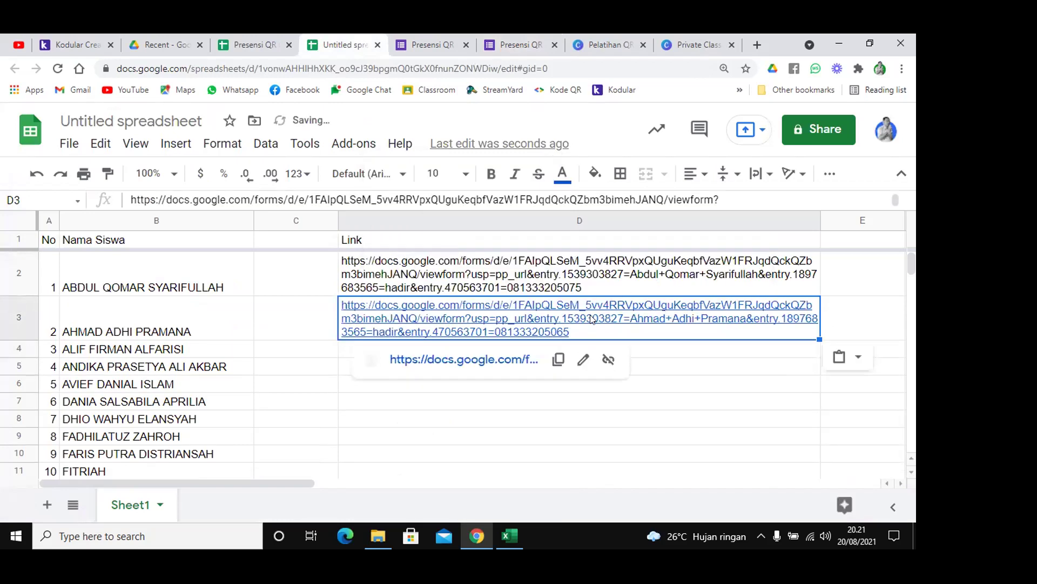
click(607, 360)
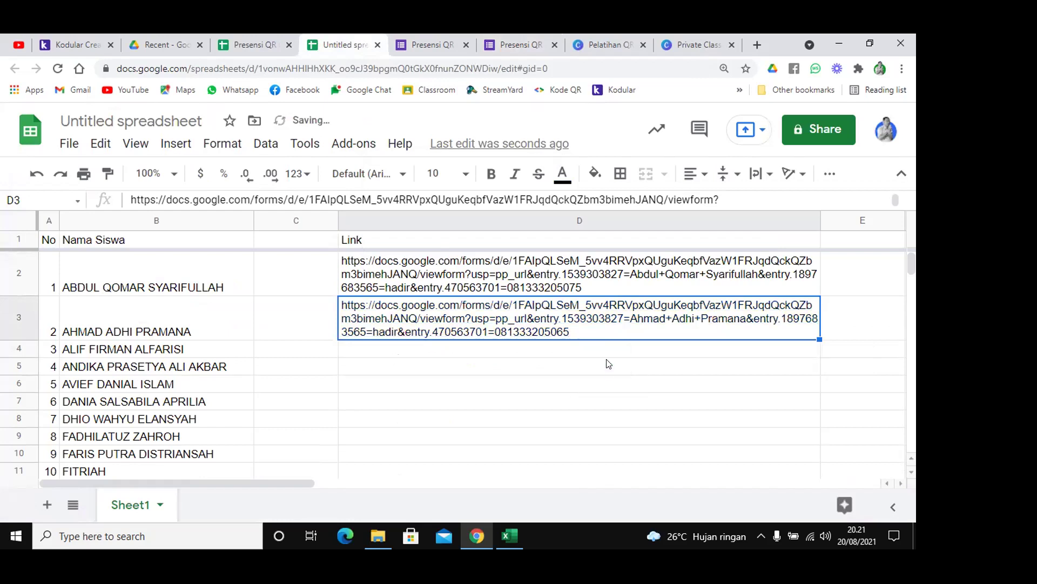
click(605, 374)
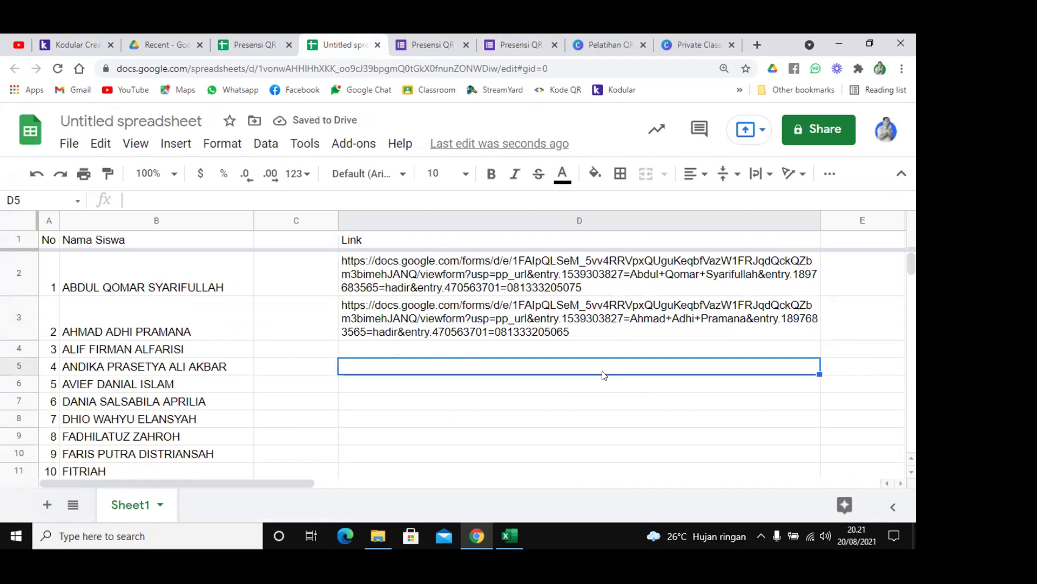
Step: Remove the hyperlink from the URL in D2
click(344, 262)
double_click(340, 259)
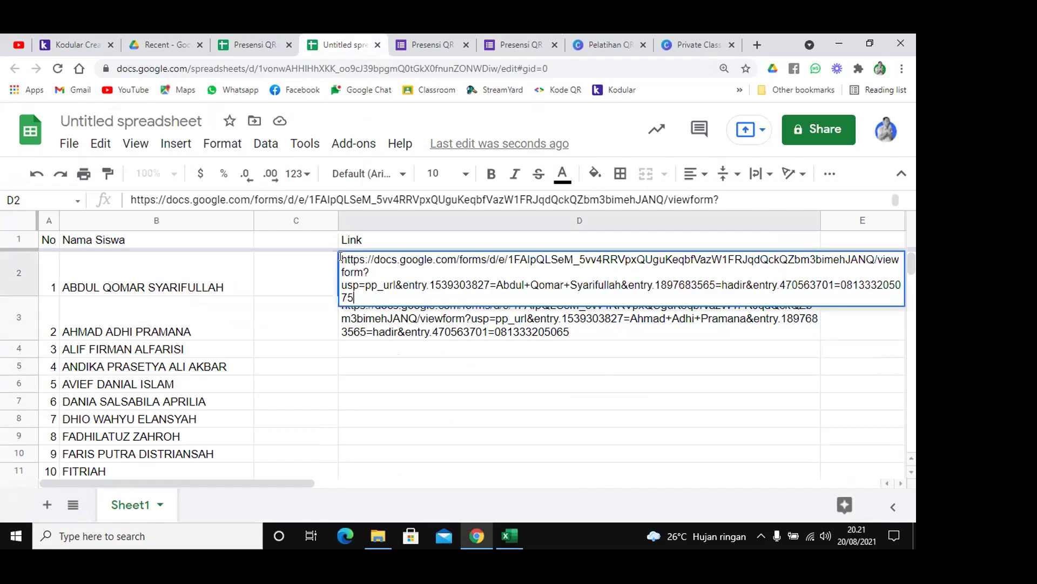
click(422, 370)
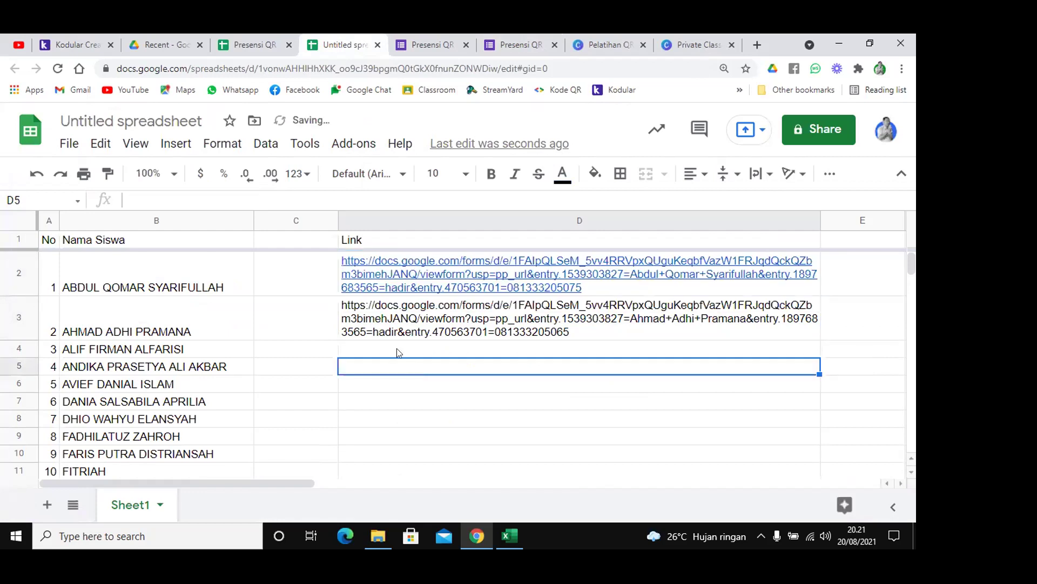
click(394, 284)
click(610, 316)
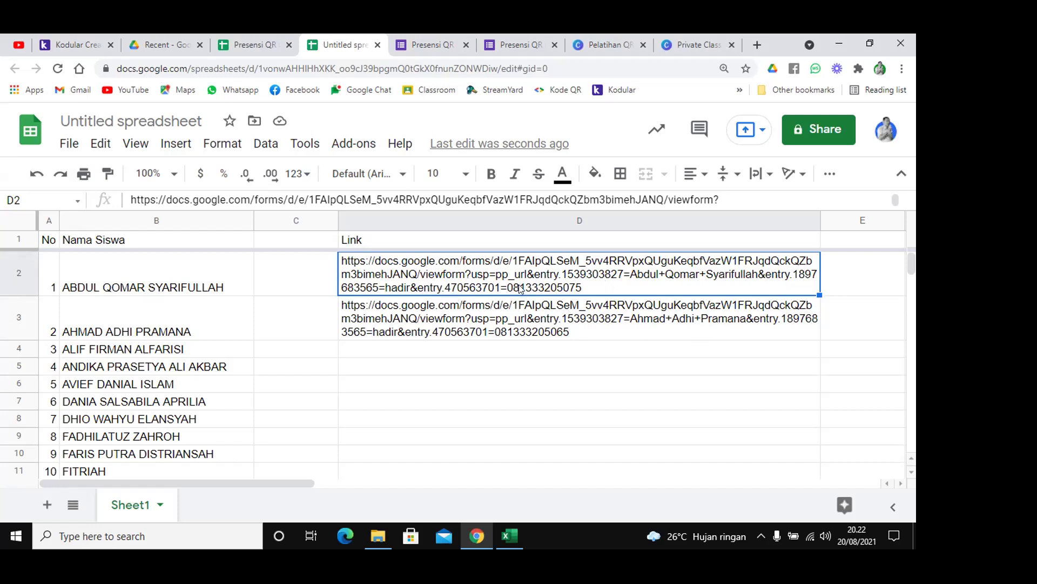
click(492, 374)
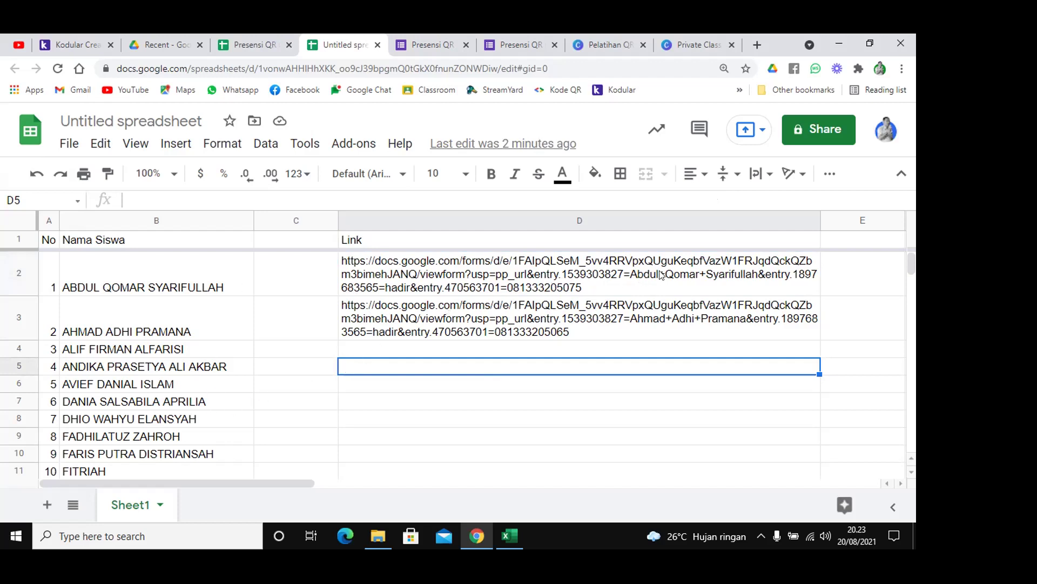
click(295, 281)
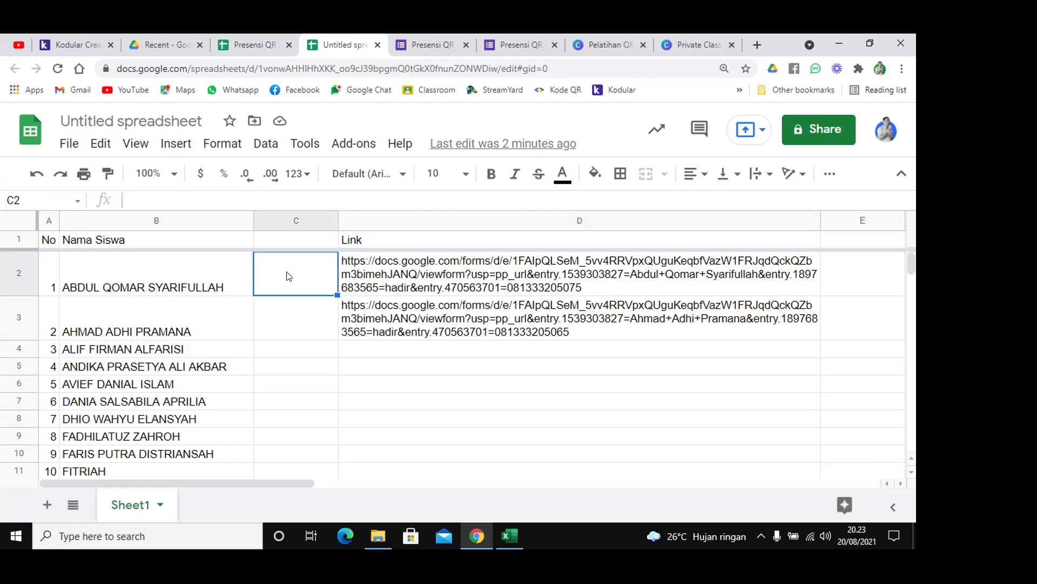
Step: Enter =PROPER(B2) in C2, fill it down column C, and autofit the column
text(=)
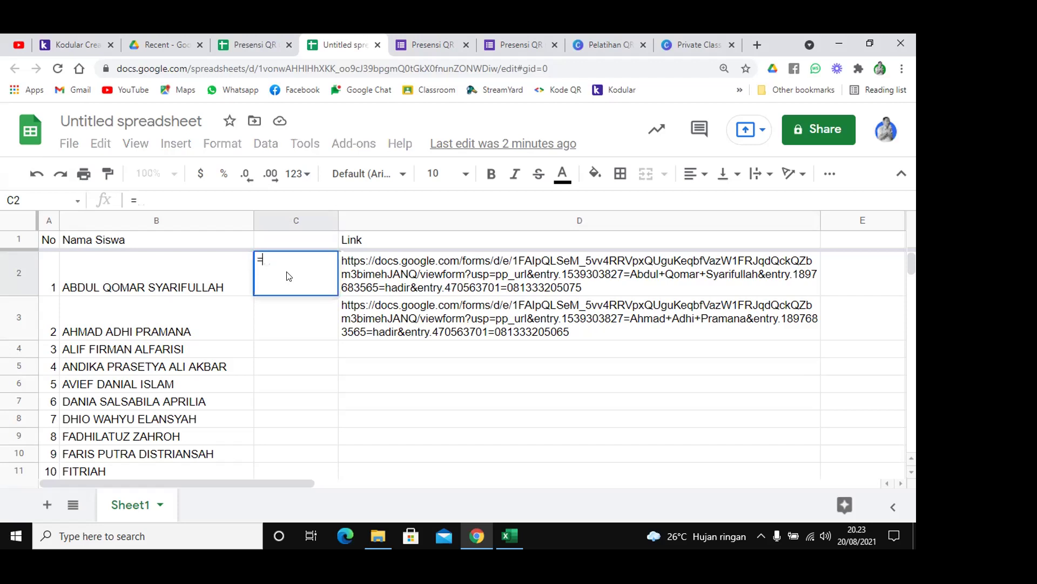
text(prop)
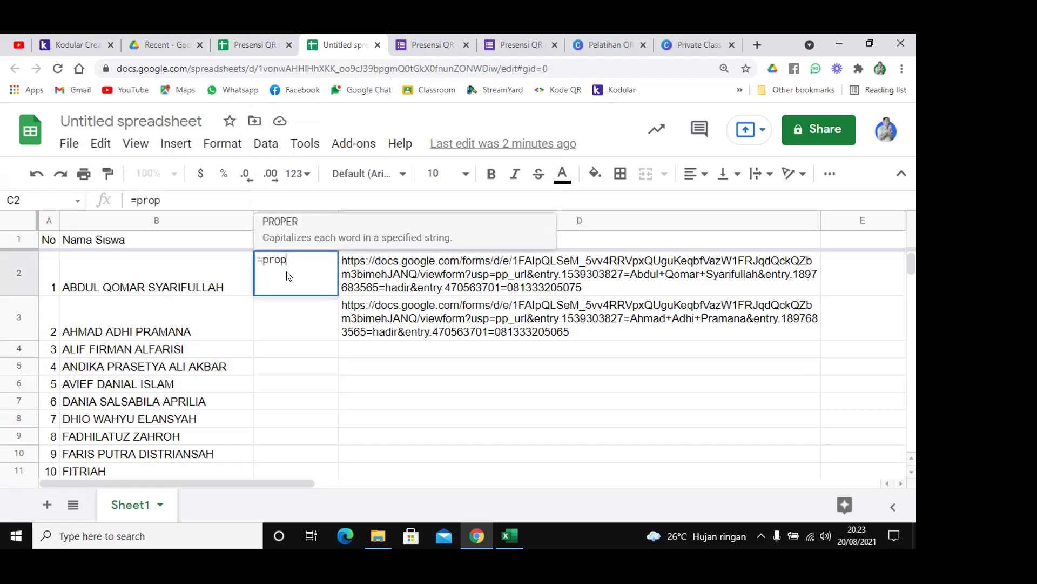
text(er)
click(296, 238)
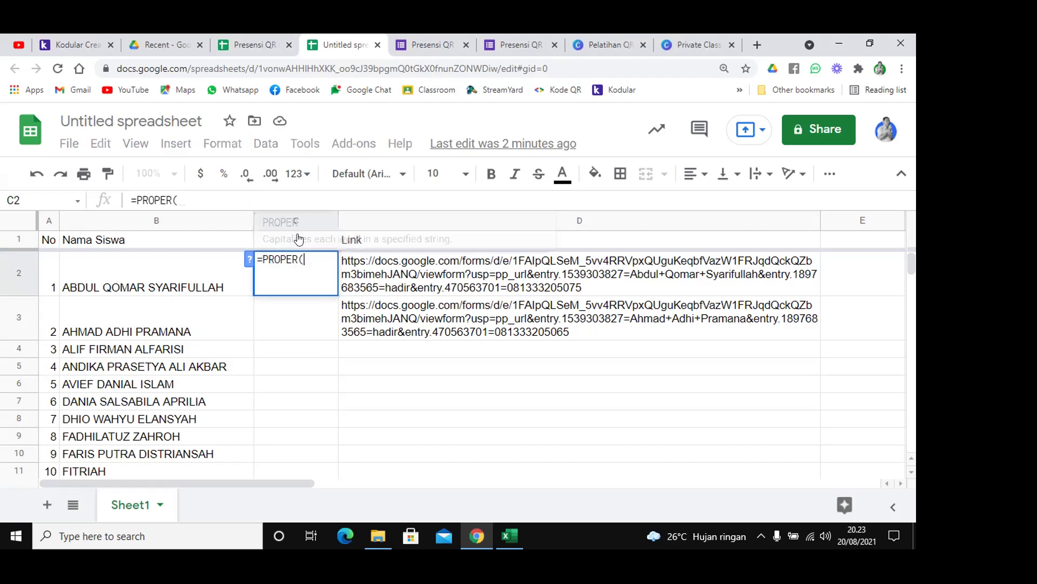
click(139, 287)
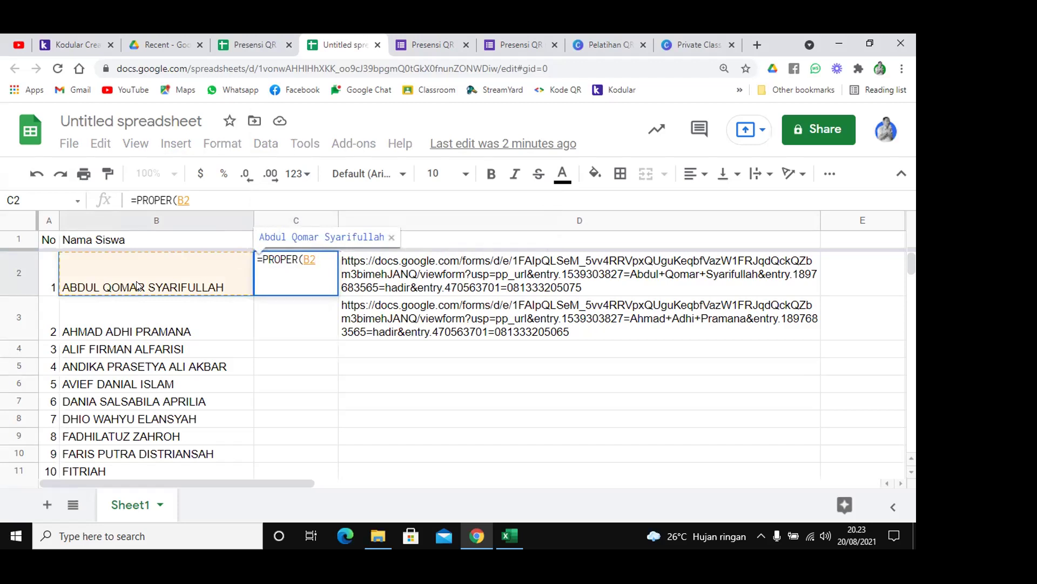
key(Return)
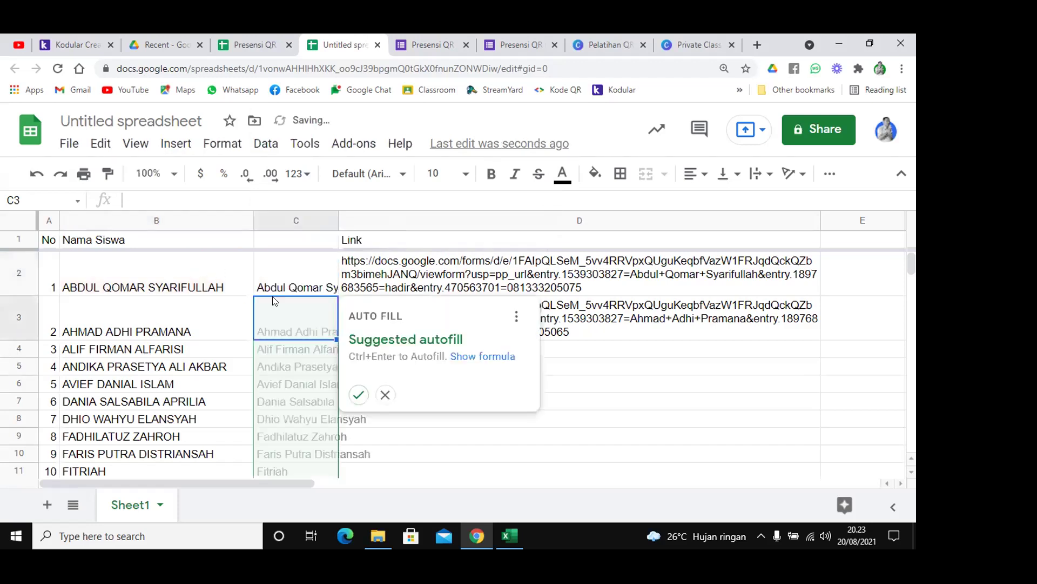
click(357, 395)
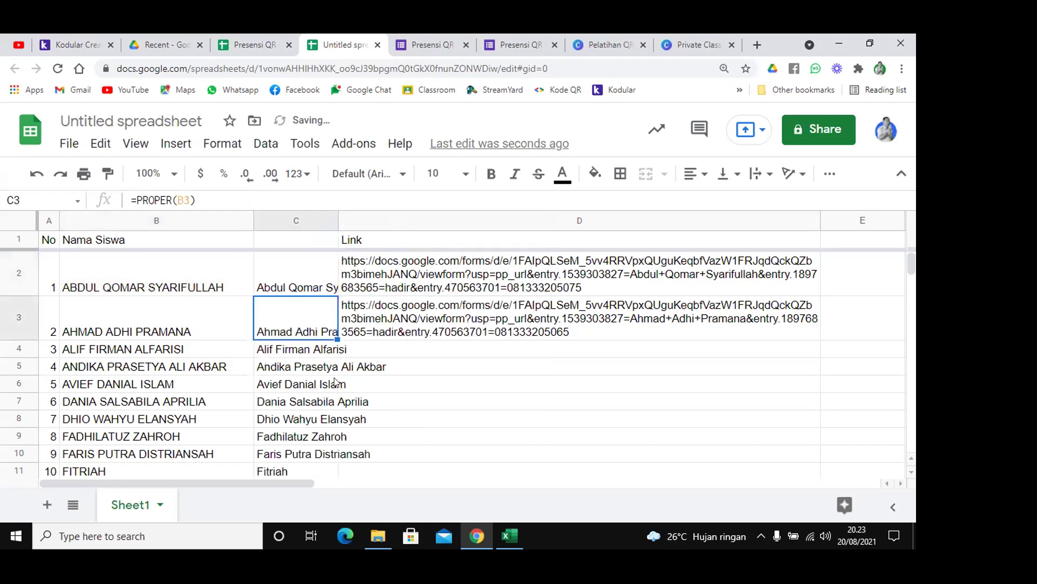
double_click(336, 219)
scroll(337, 351, down, 10)
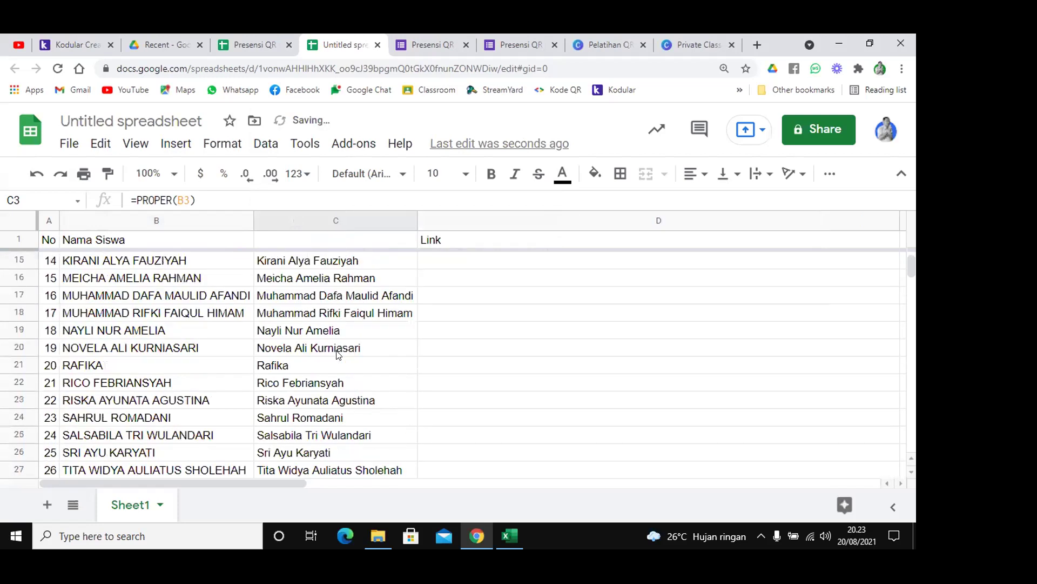
scroll(338, 355, up, 10)
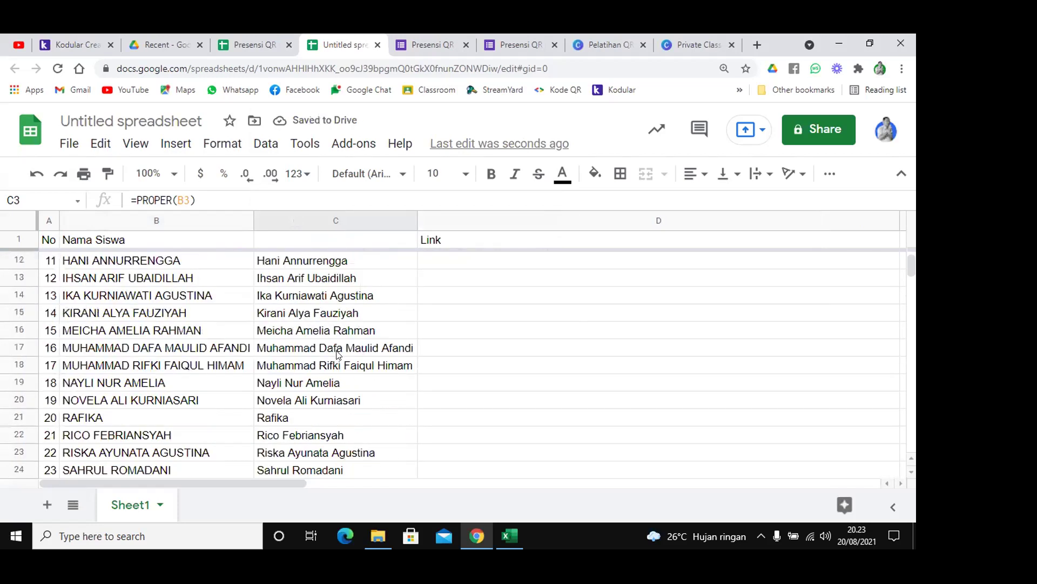
click(452, 372)
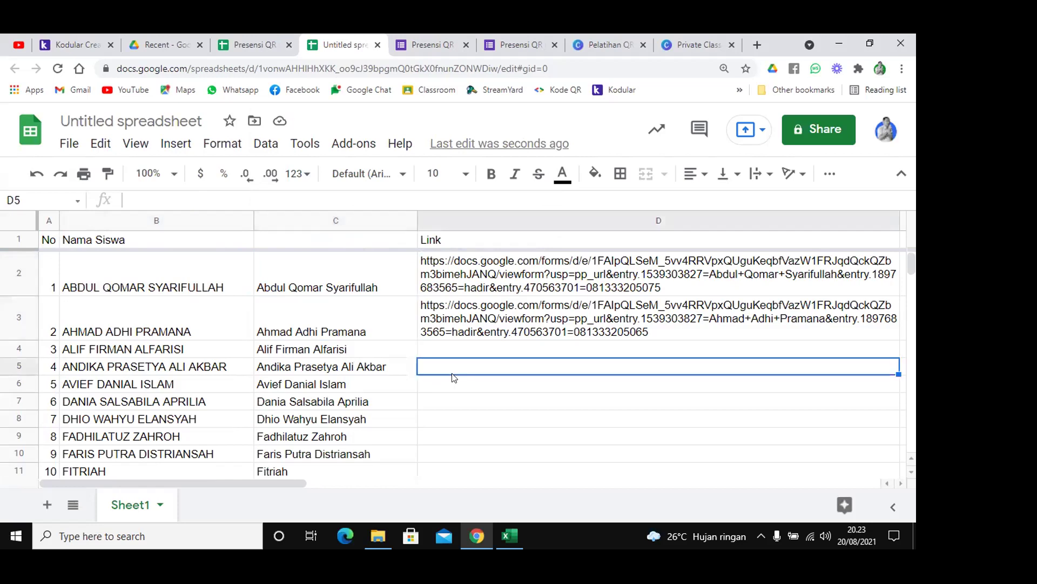
Step: Inspect C2's =PROPER(B2) formula unchanged, then bring up column C's context menu
click(318, 282)
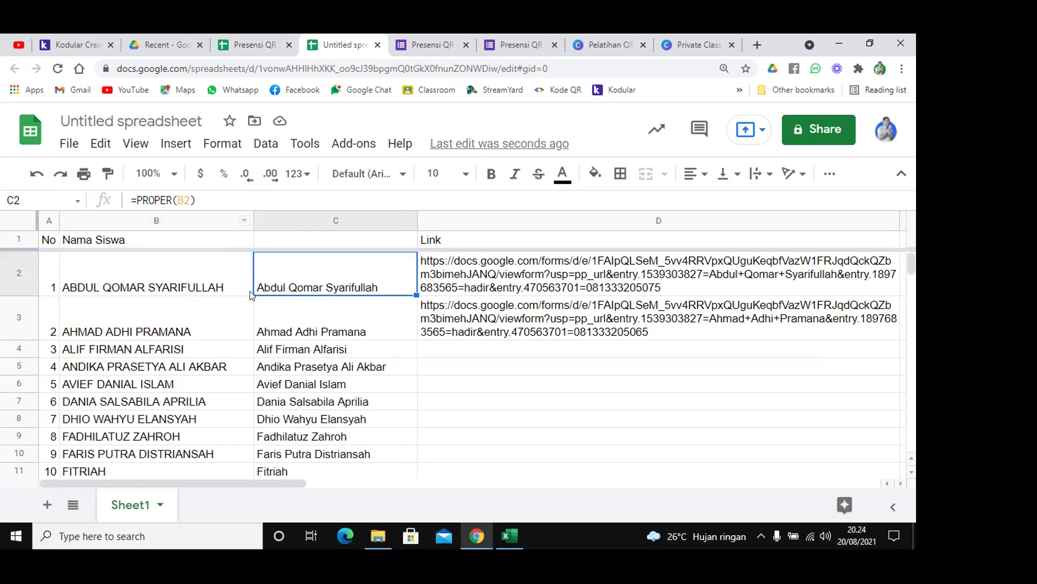
triple_click(160, 198)
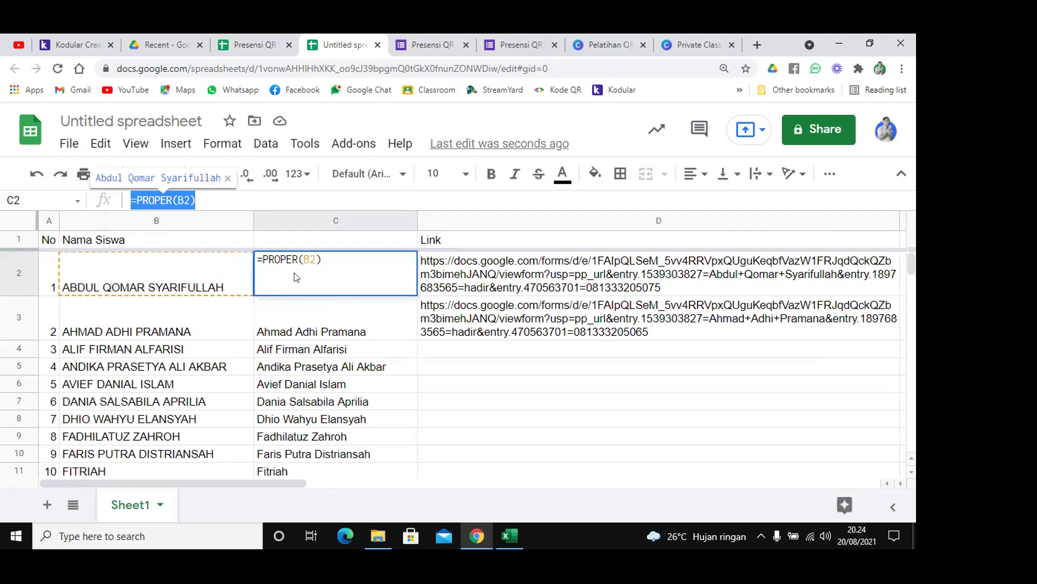
key(End)
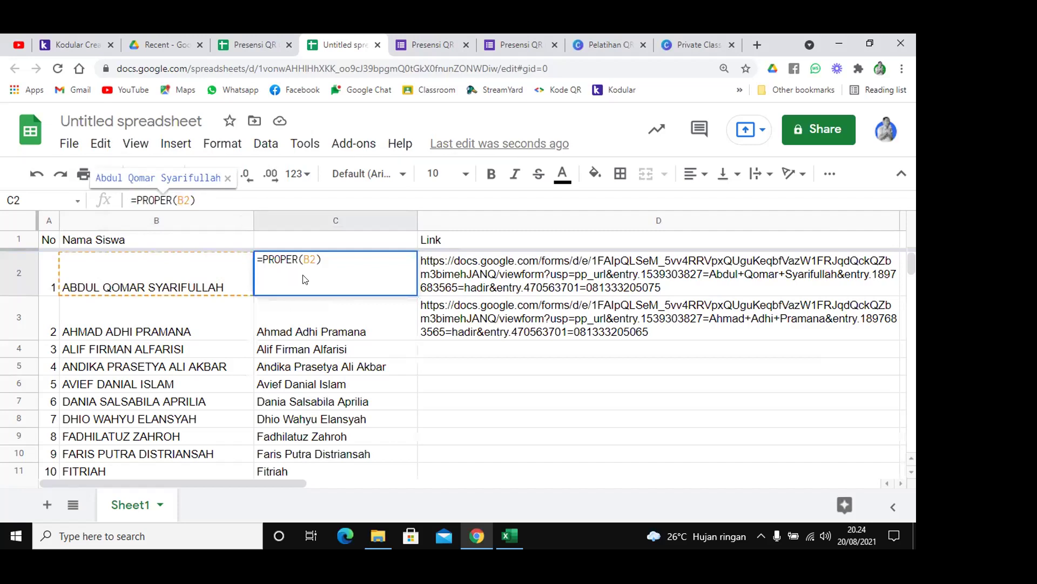
key(Escape)
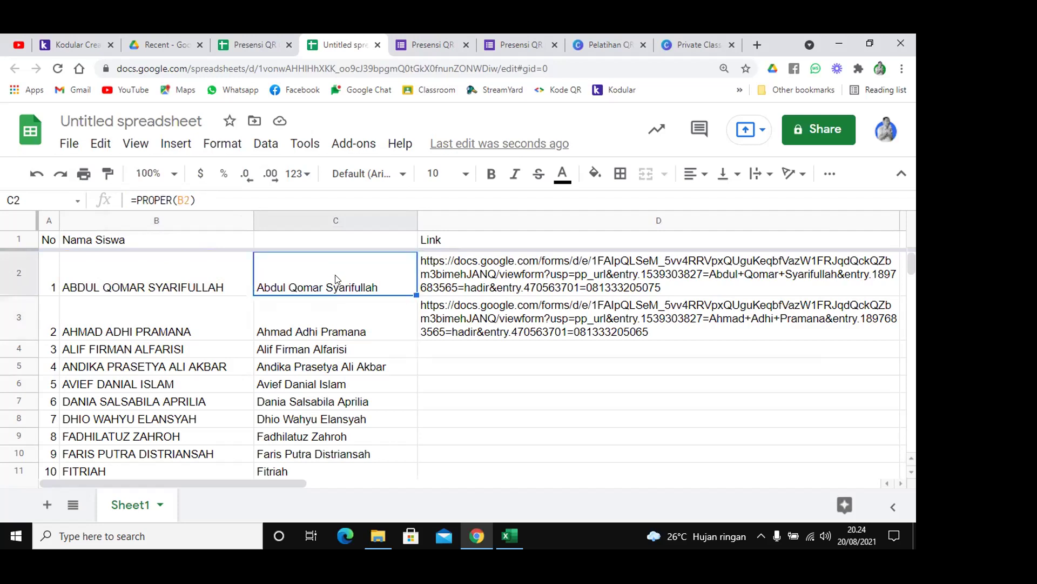
click(317, 216)
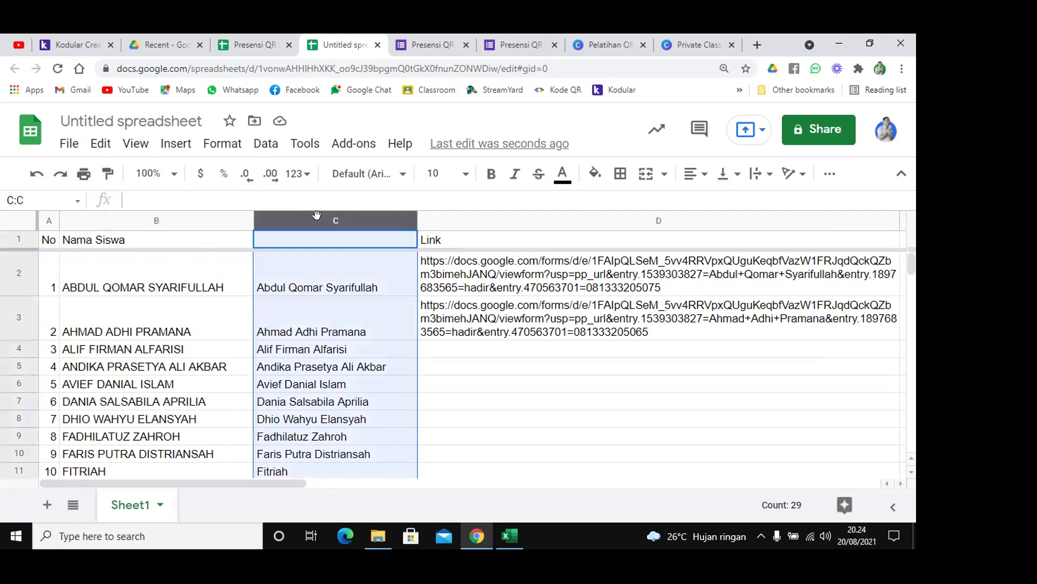
right_click(316, 215)
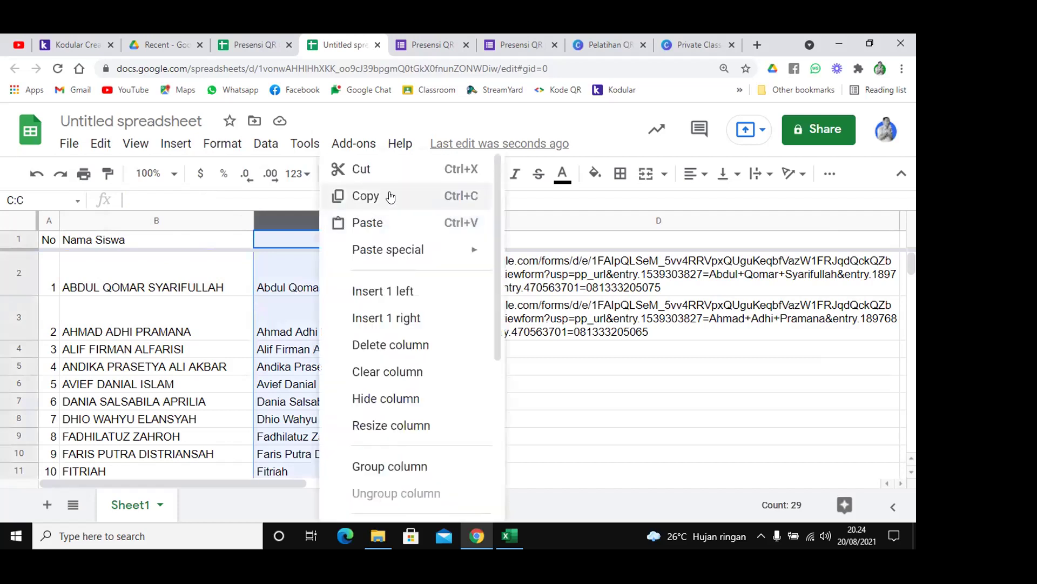
Step: Copy column C and paste it back as values only, then spot-check the converted names
click(391, 196)
right_click(313, 222)
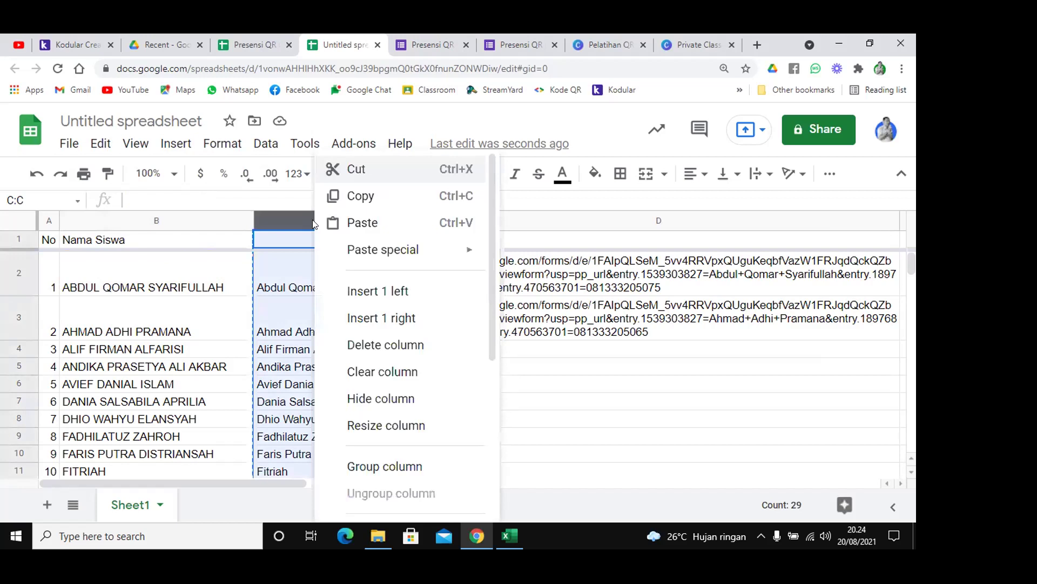
mouse_move(465, 250)
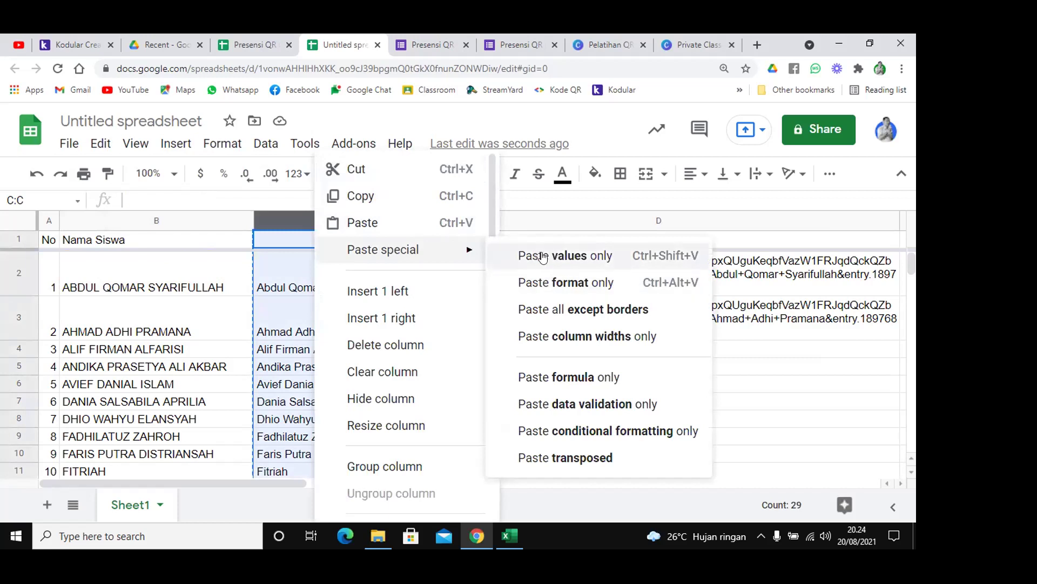
click(543, 257)
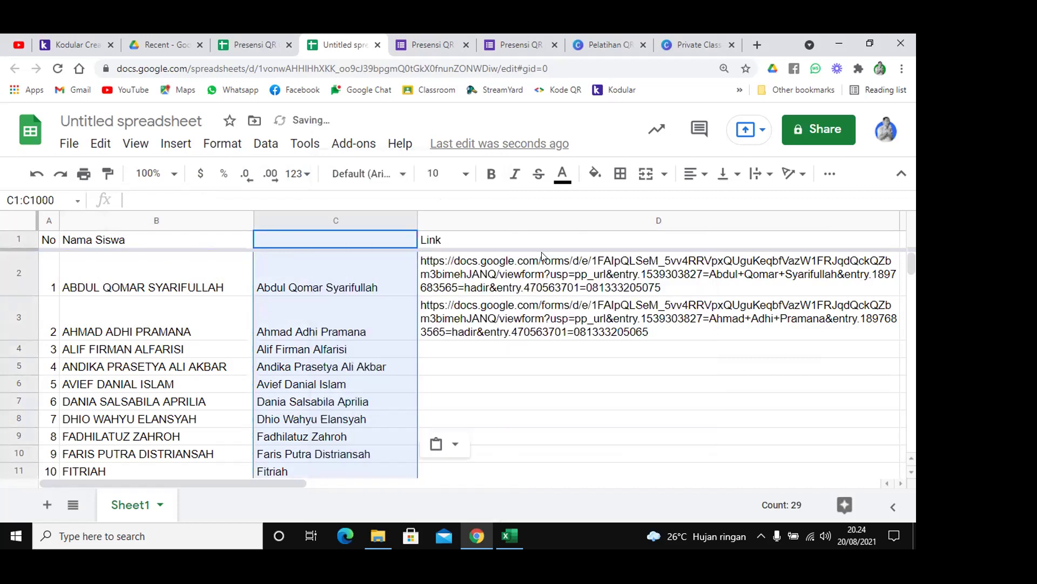
click(317, 299)
click(337, 281)
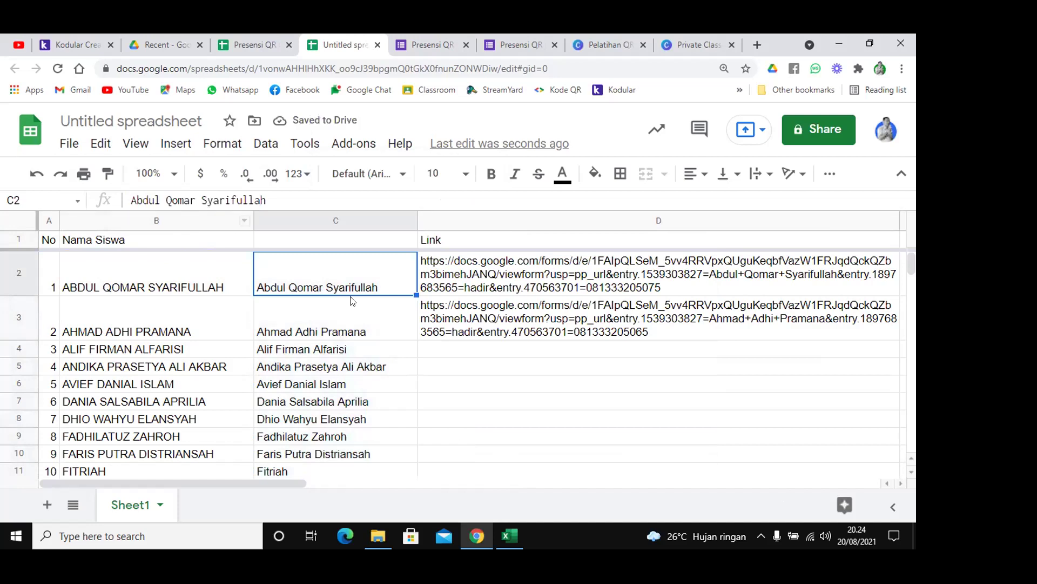
click(332, 318)
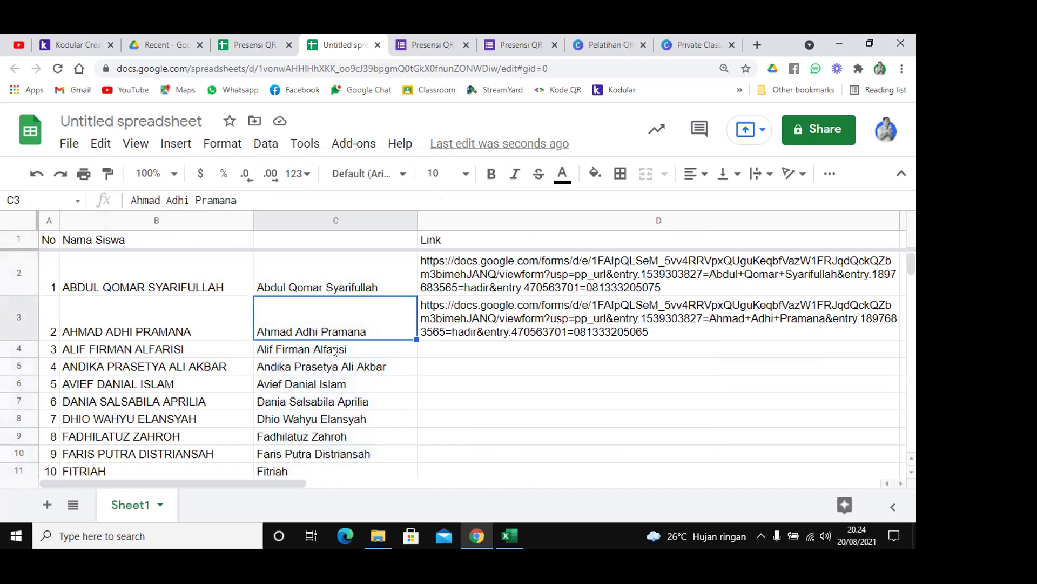
click(335, 402)
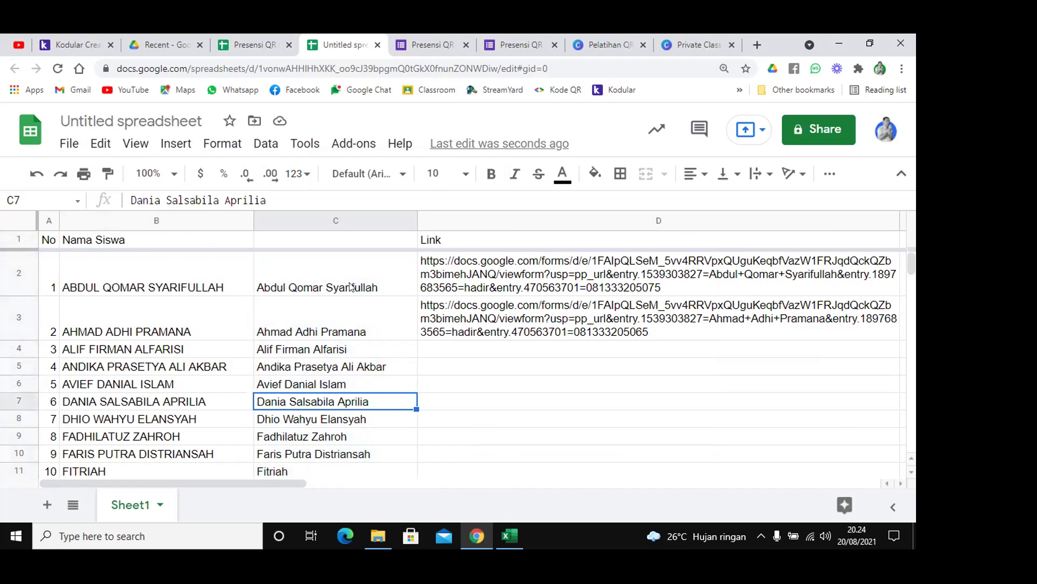
click(347, 216)
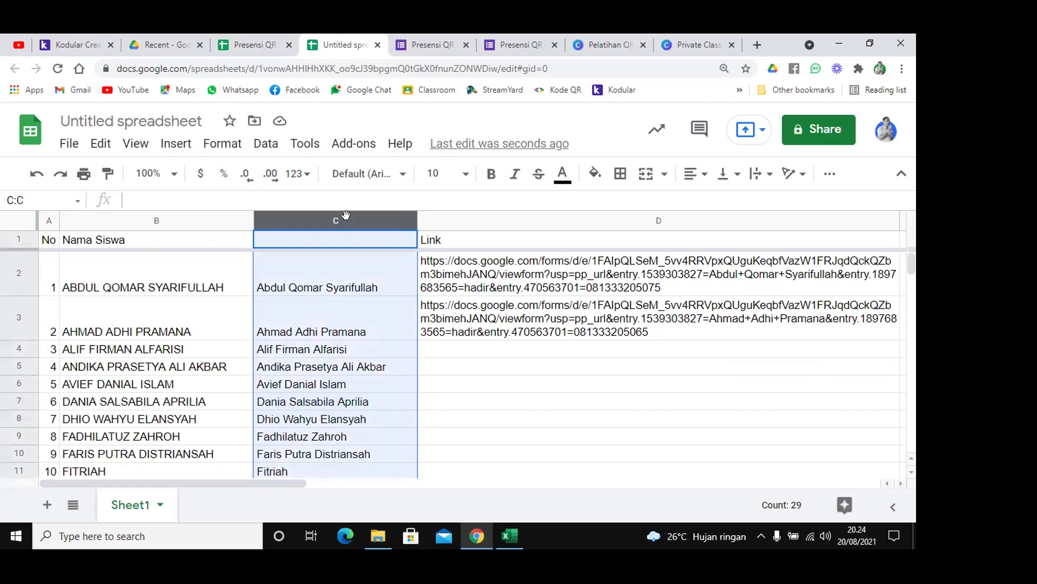
key(ctrl+h)
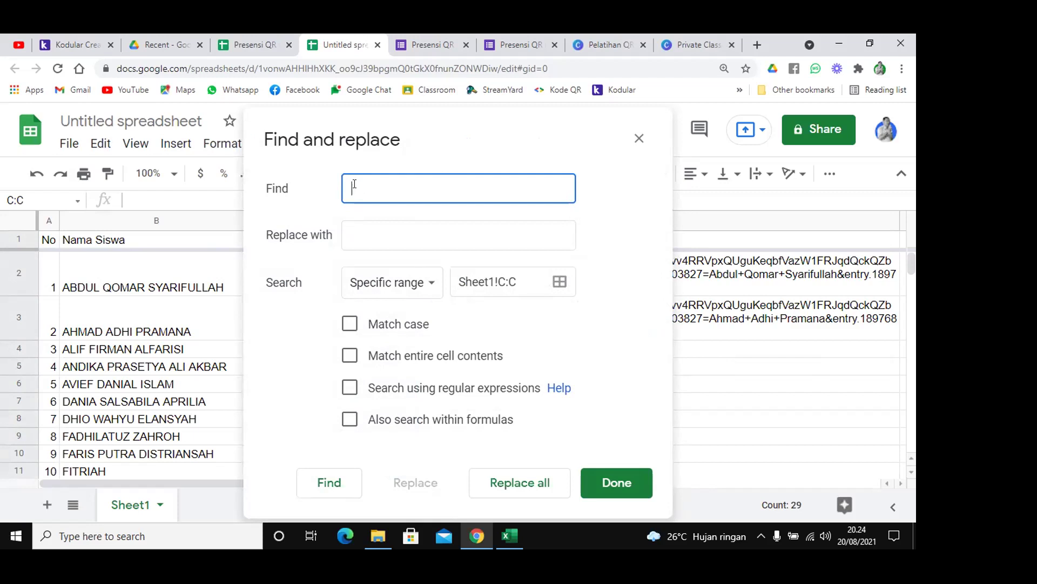
click(368, 234)
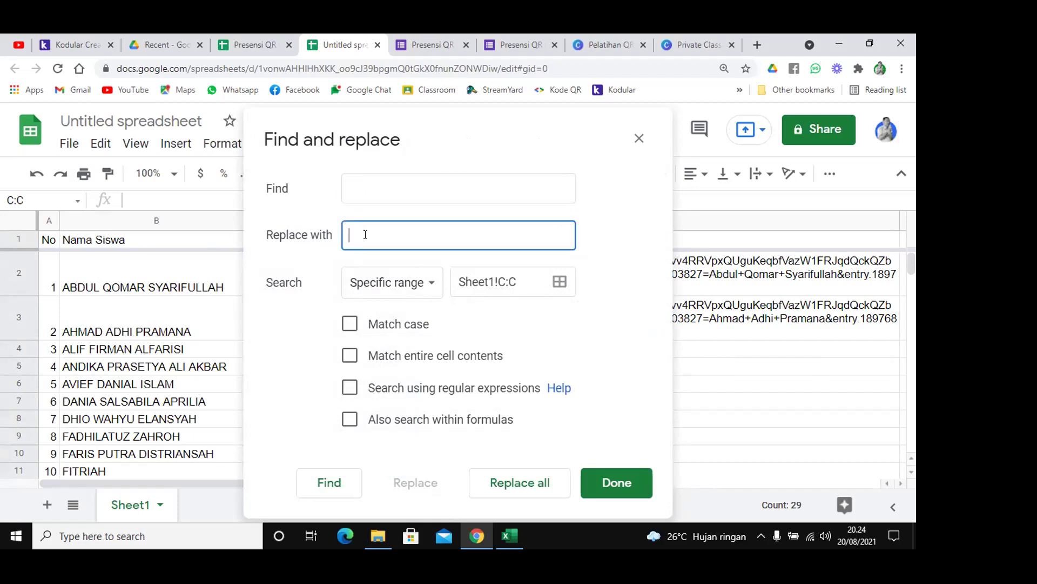
text(+)
click(510, 484)
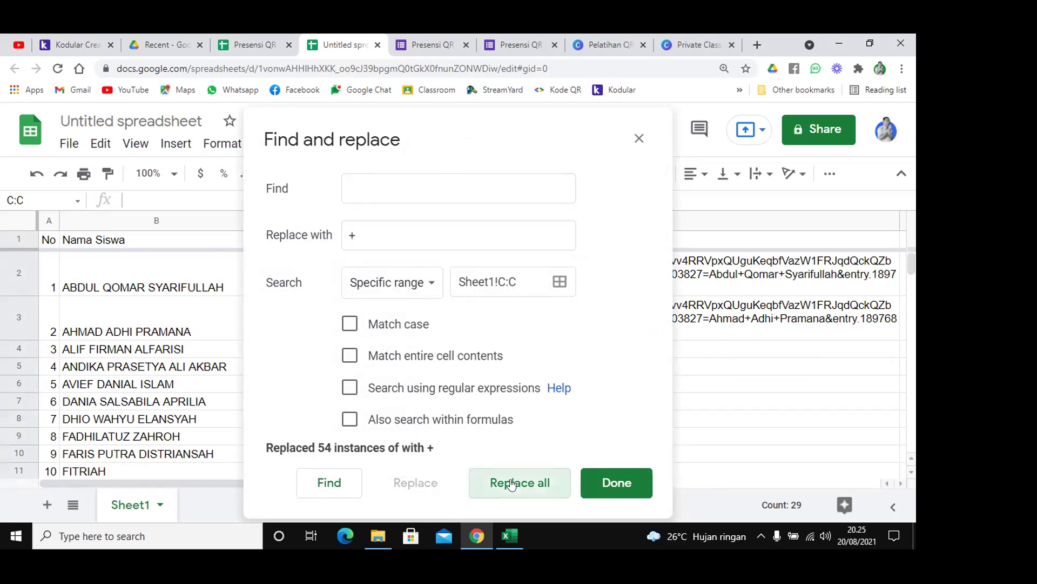
click(610, 482)
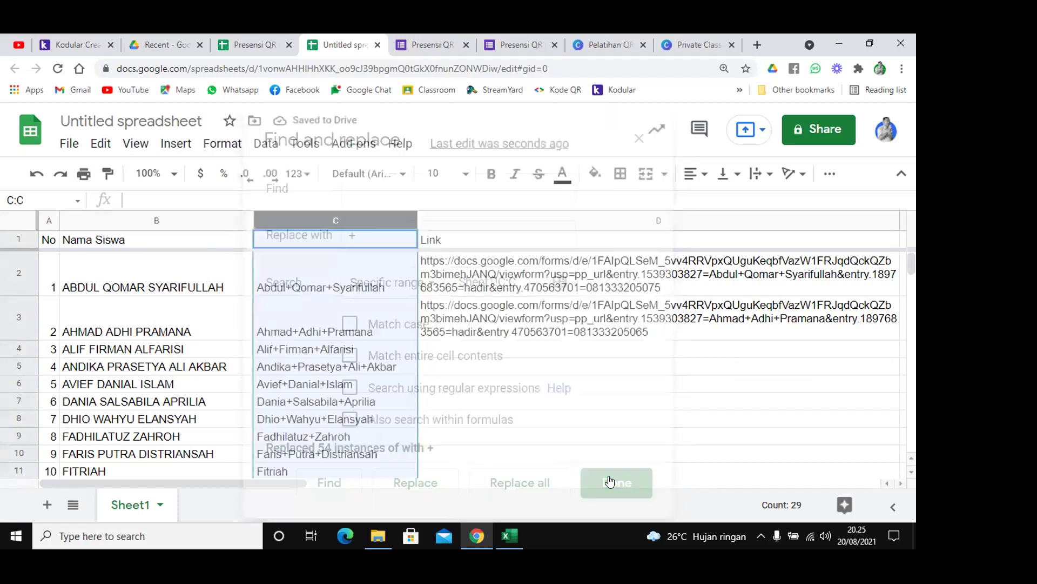
scroll(325, 305, down, 6)
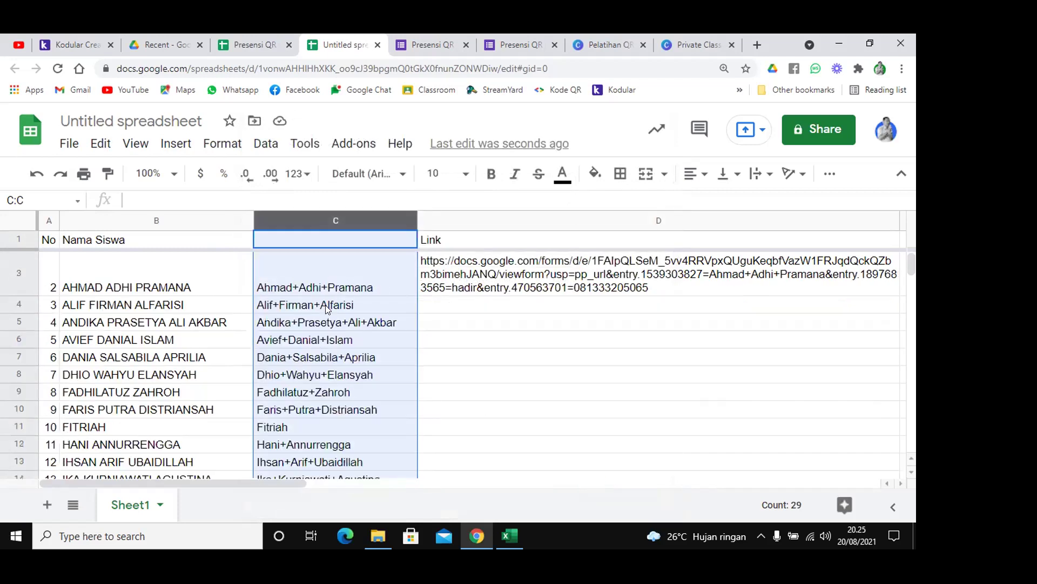
scroll(330, 395, down, 3)
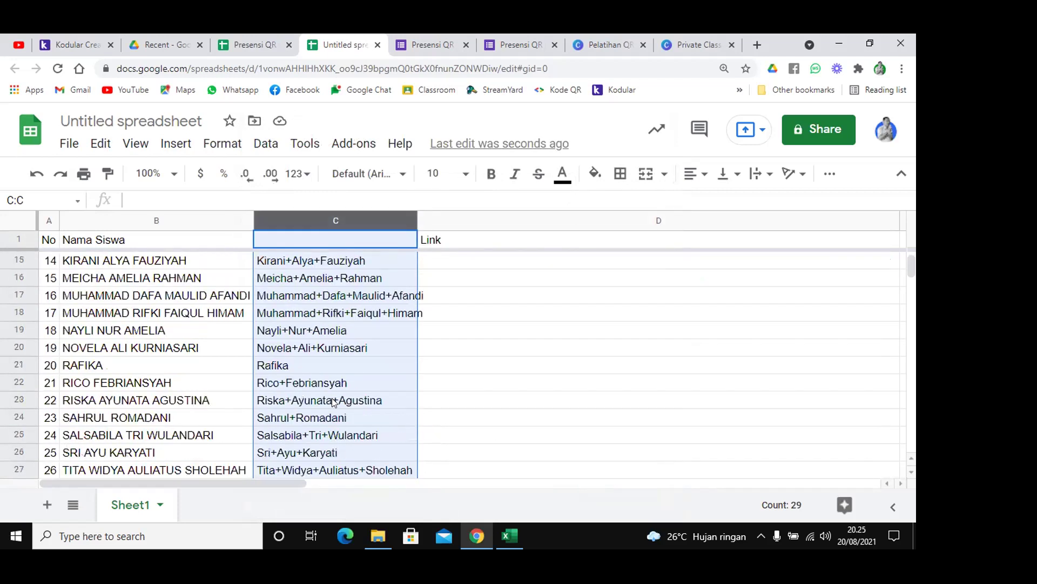
scroll(334, 403, up, 8)
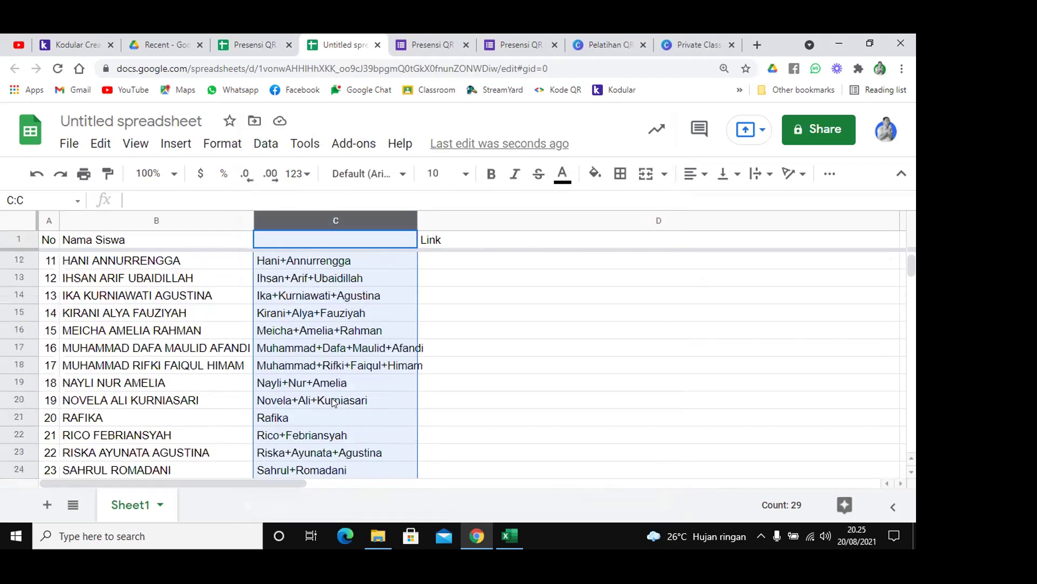
scroll(332, 403, up, 1)
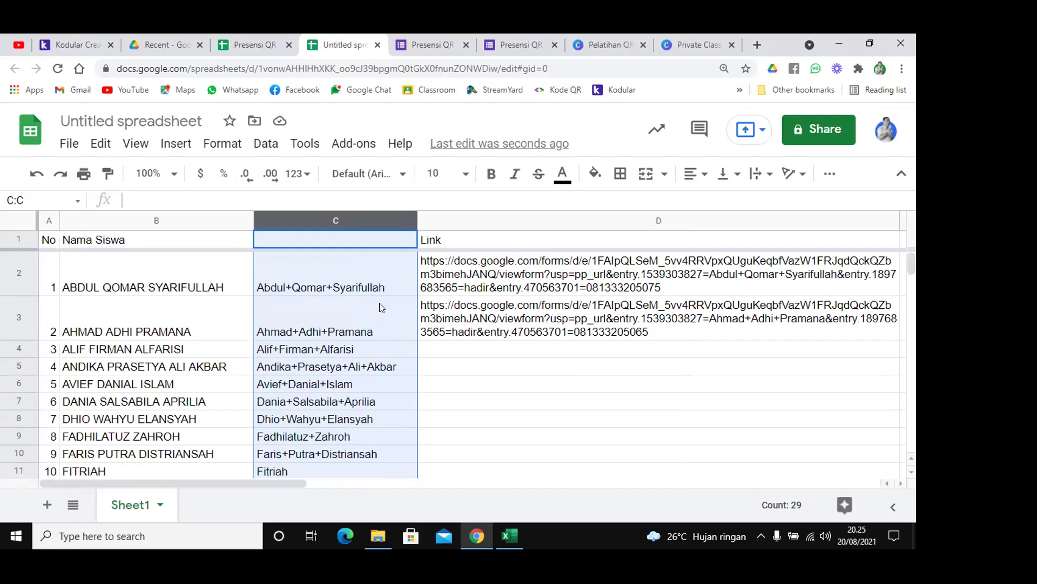
click(379, 305)
Step: Insert one empty column to the right of column C
click(380, 222)
right_click(380, 222)
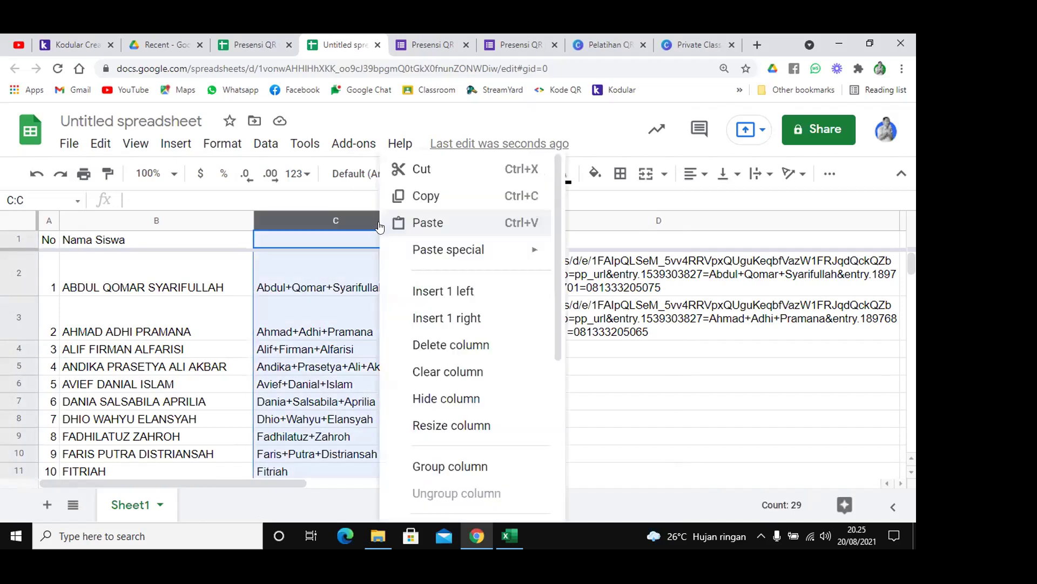
click(467, 318)
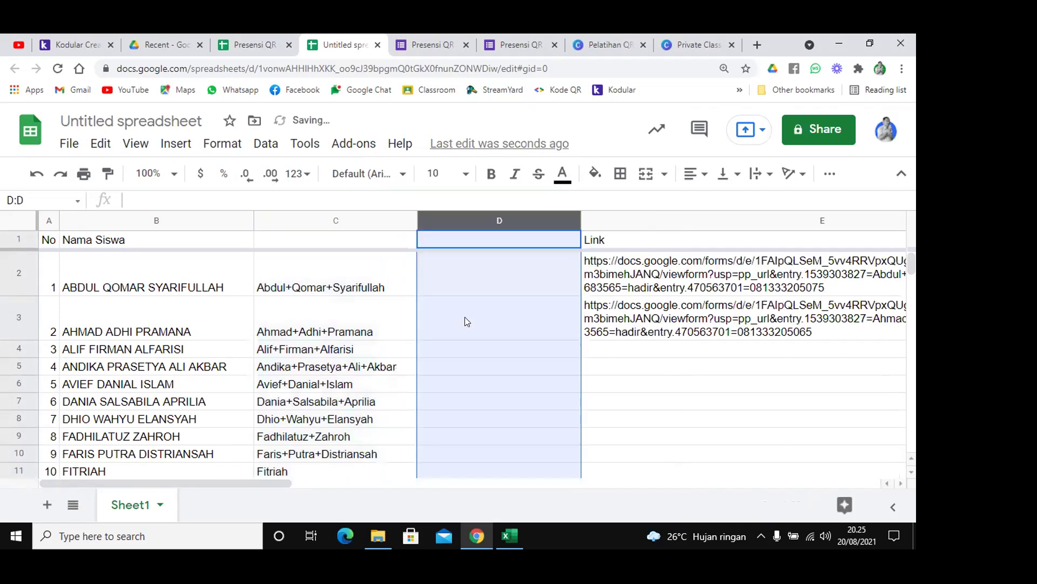
click(473, 331)
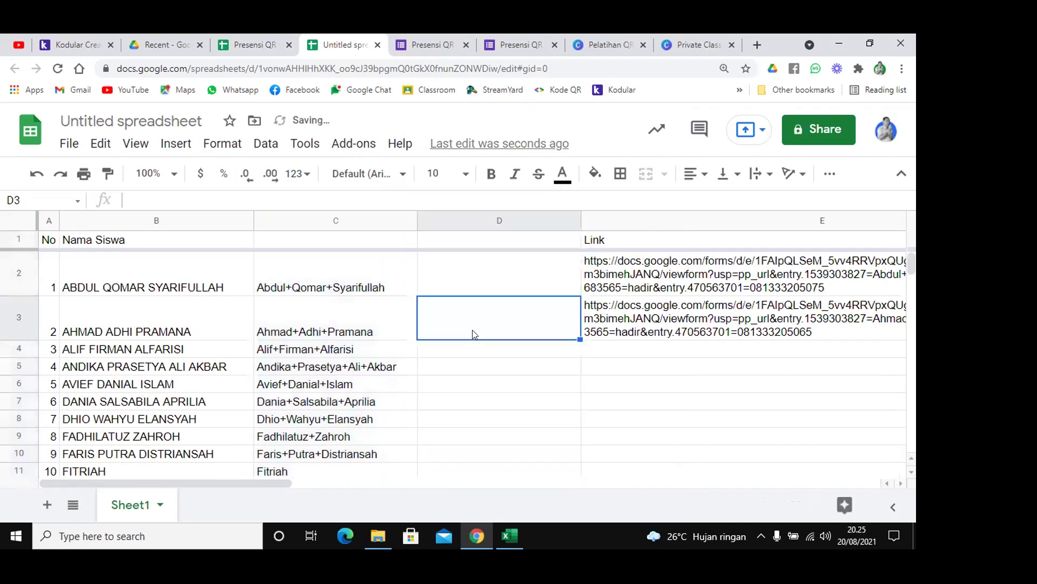
click(475, 285)
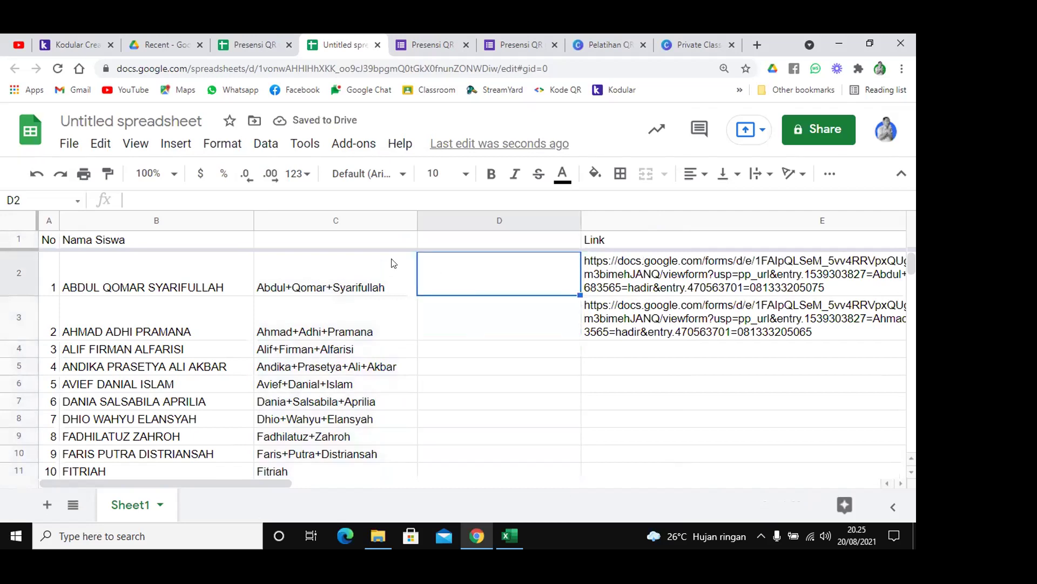
Step: Enter the headers Nama Link in C1 and Nomor WA in D1
click(365, 238)
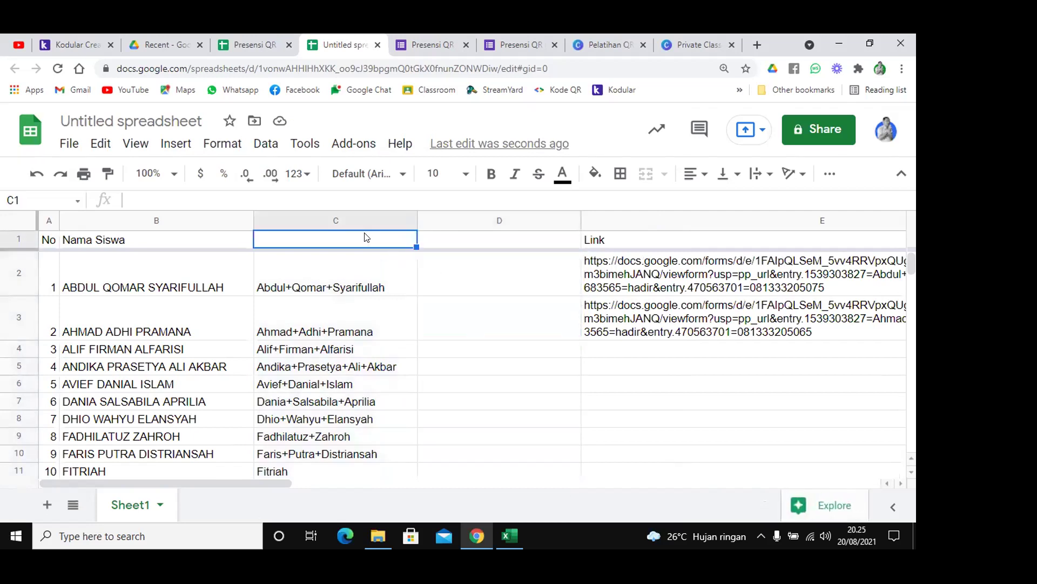
text(Na)
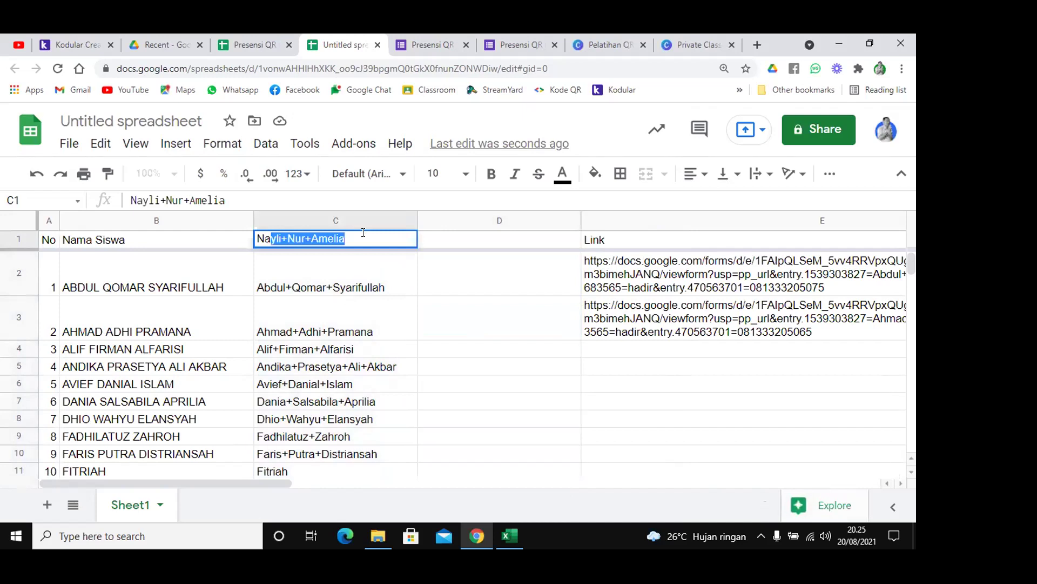
text(ma )
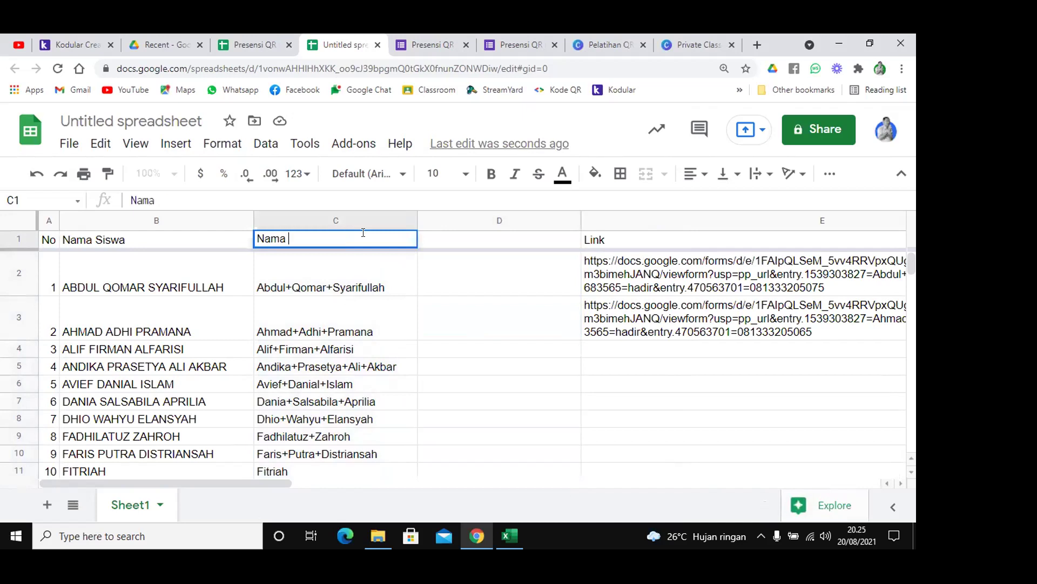
text(Link)
click(464, 245)
text(Nomor )
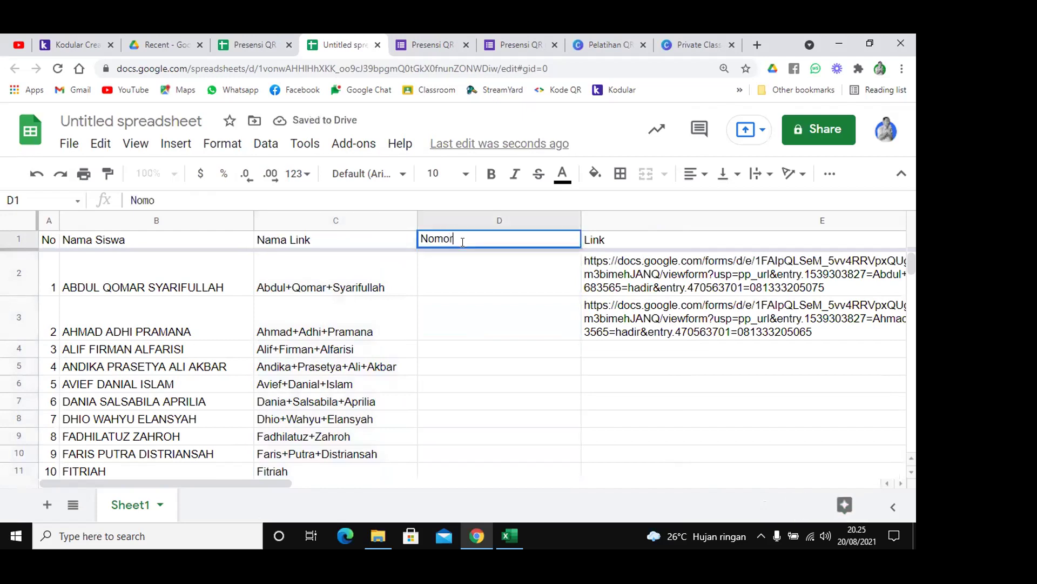
text(Wa)
key(BackSpace)
text(A)
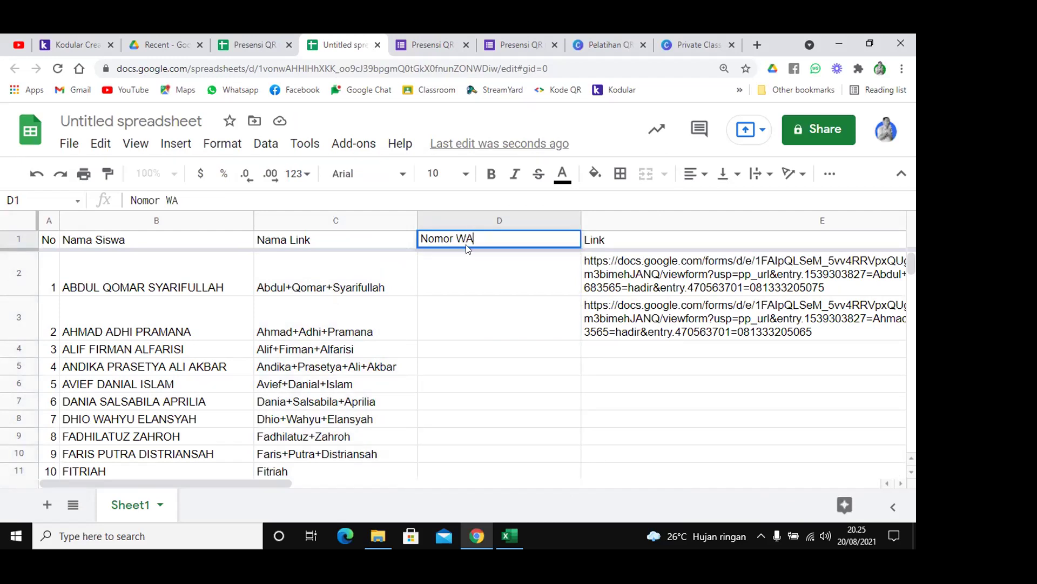
click(464, 279)
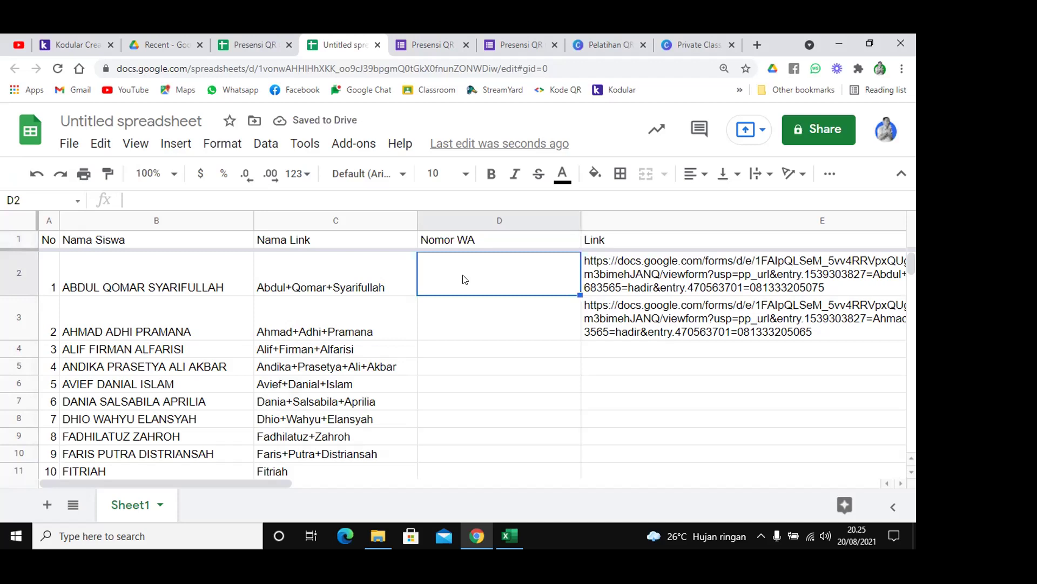
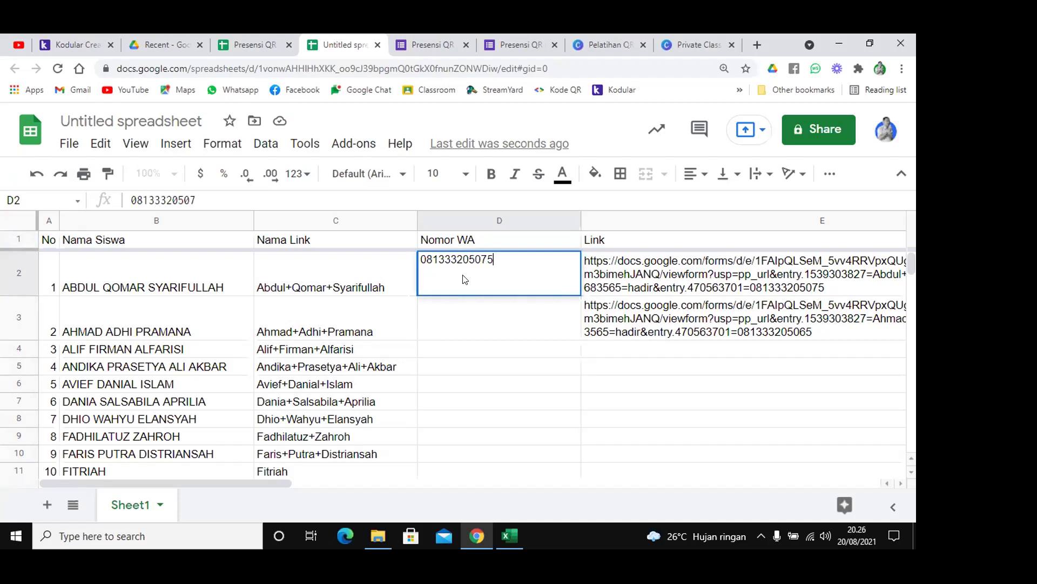
click(463, 312)
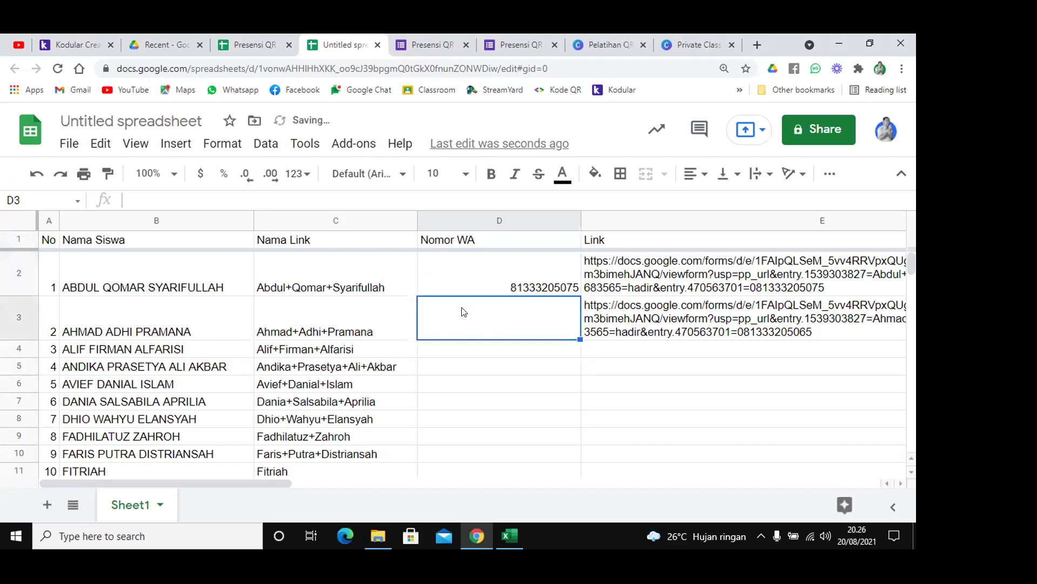
click(488, 286)
drag(581, 296, 558, 324)
double_click(557, 326)
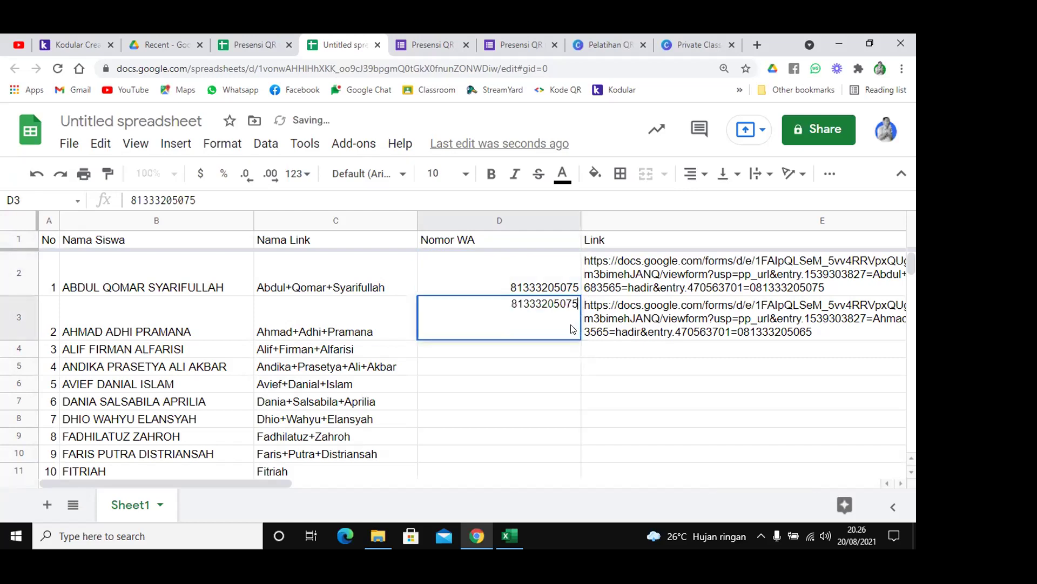
key(BackSpace)
text(6)
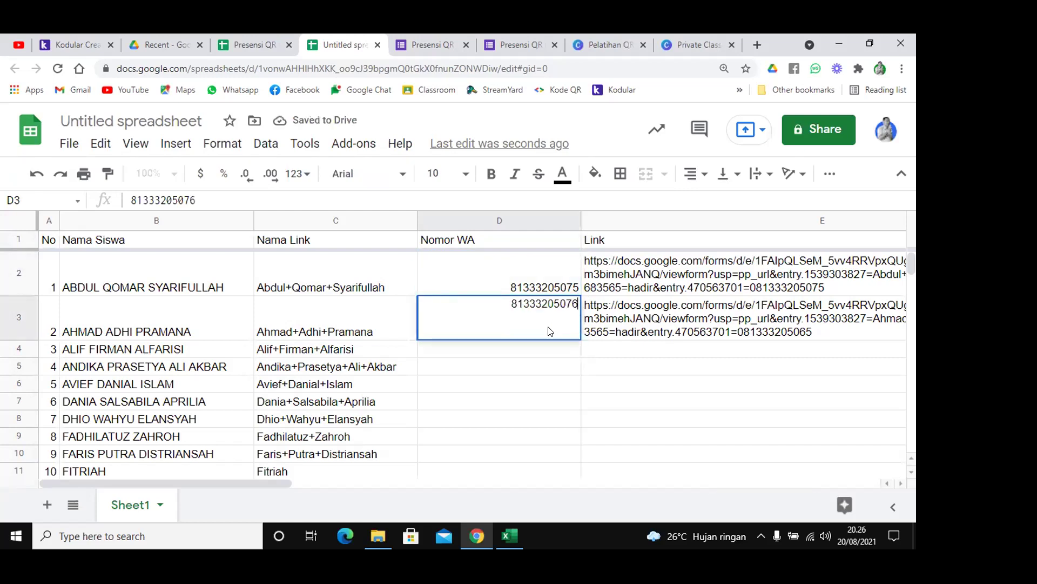
click(542, 403)
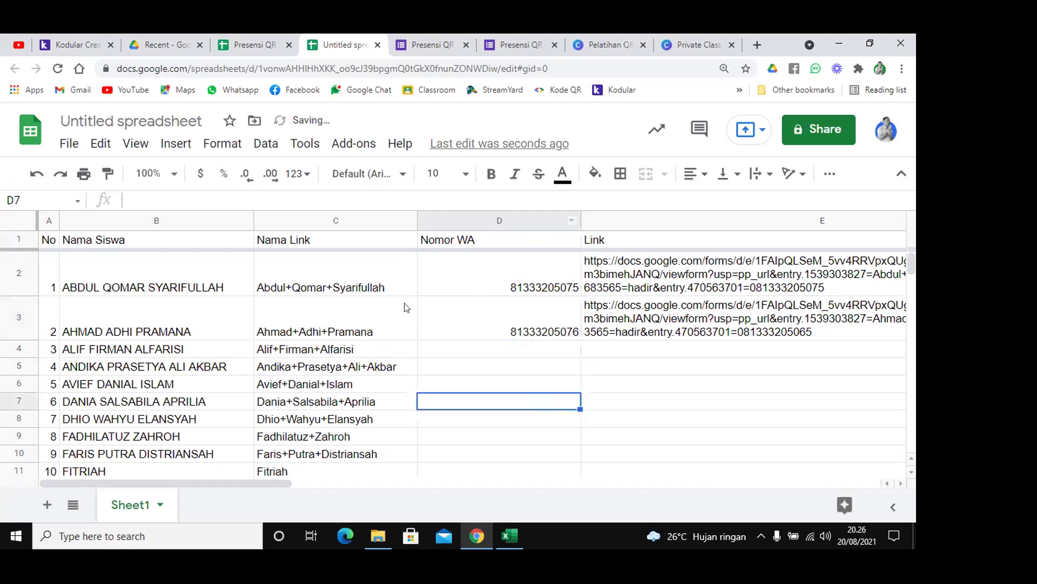
Step: Fill the D2:D3 number series down the Nomor WA column, then undo the fill
click(349, 281)
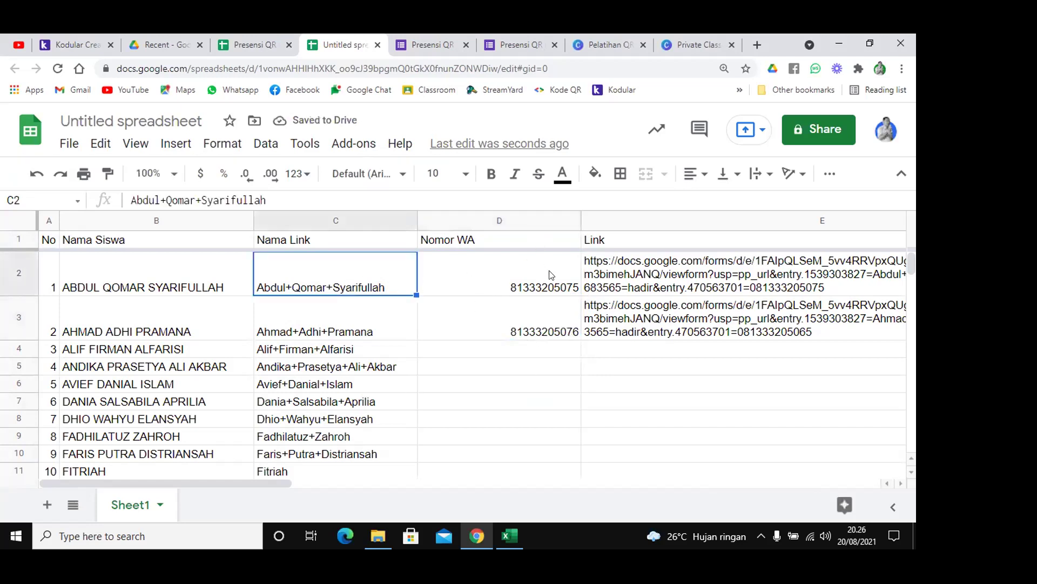
click(519, 275)
click(518, 219)
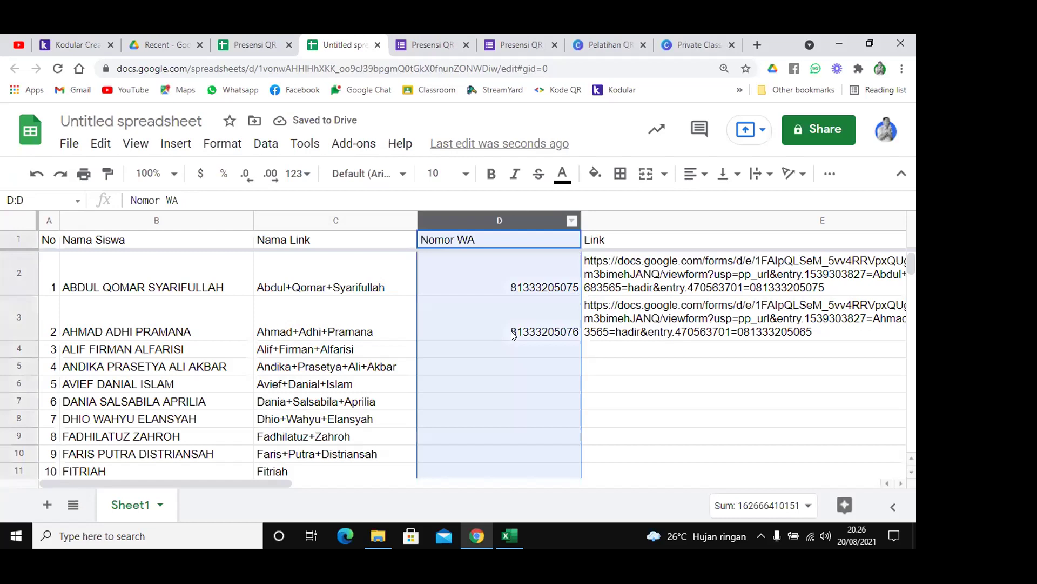
click(540, 273)
key(shift+Down)
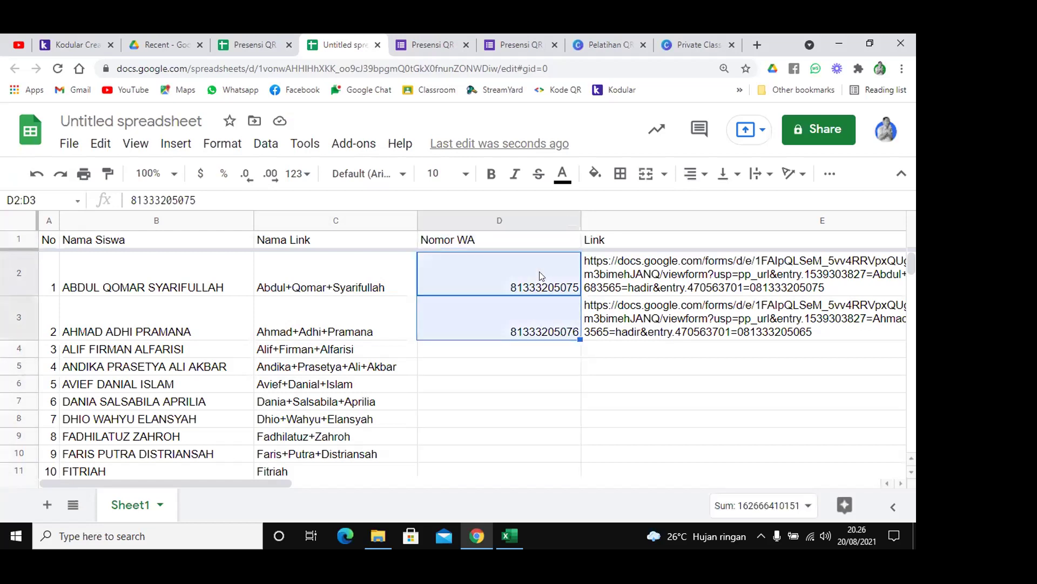
double_click(579, 337)
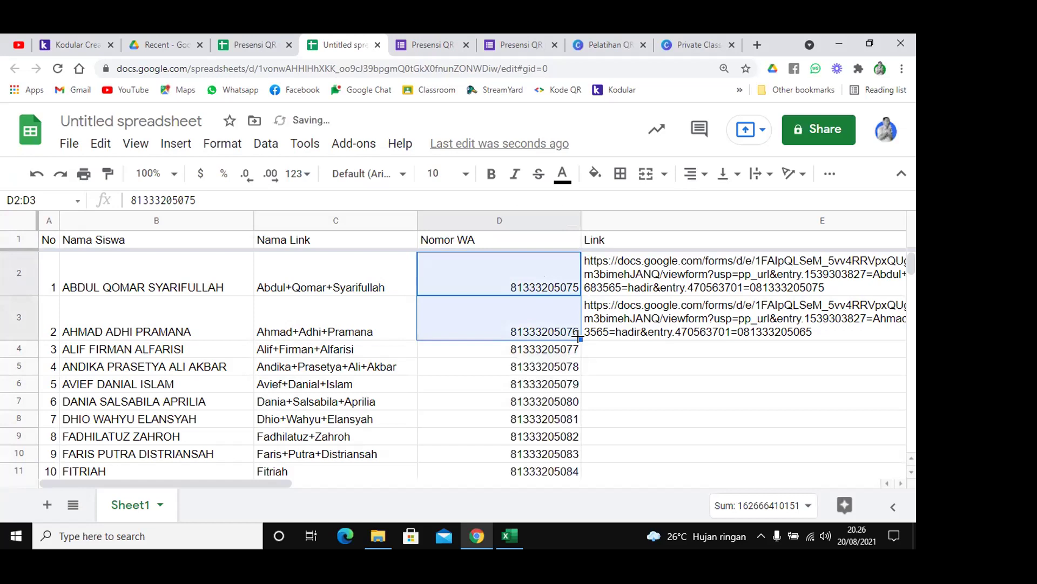
scroll(560, 382, down, 3)
scroll(560, 382, down, 6)
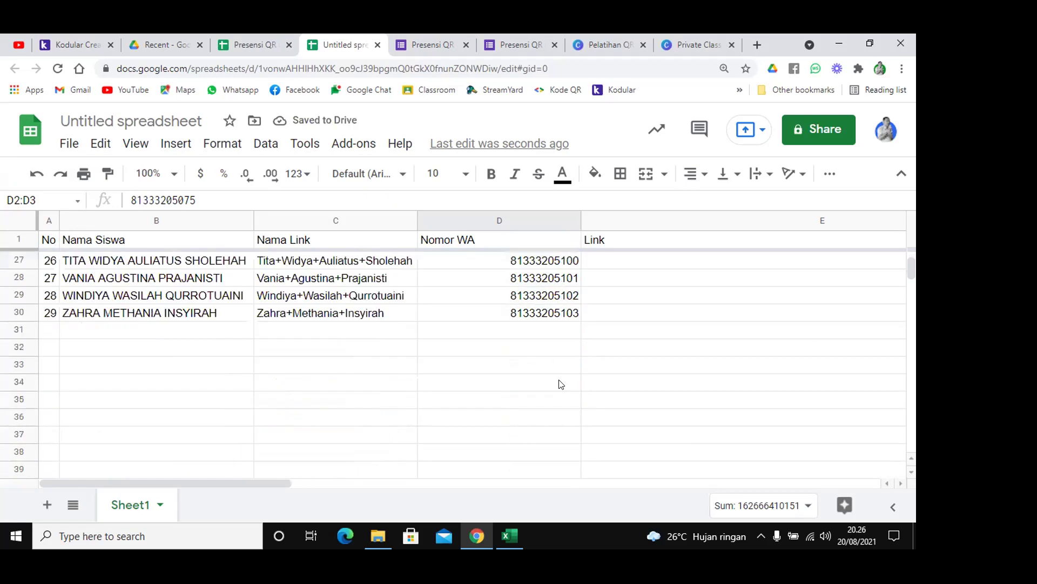
scroll(561, 384, up, 10)
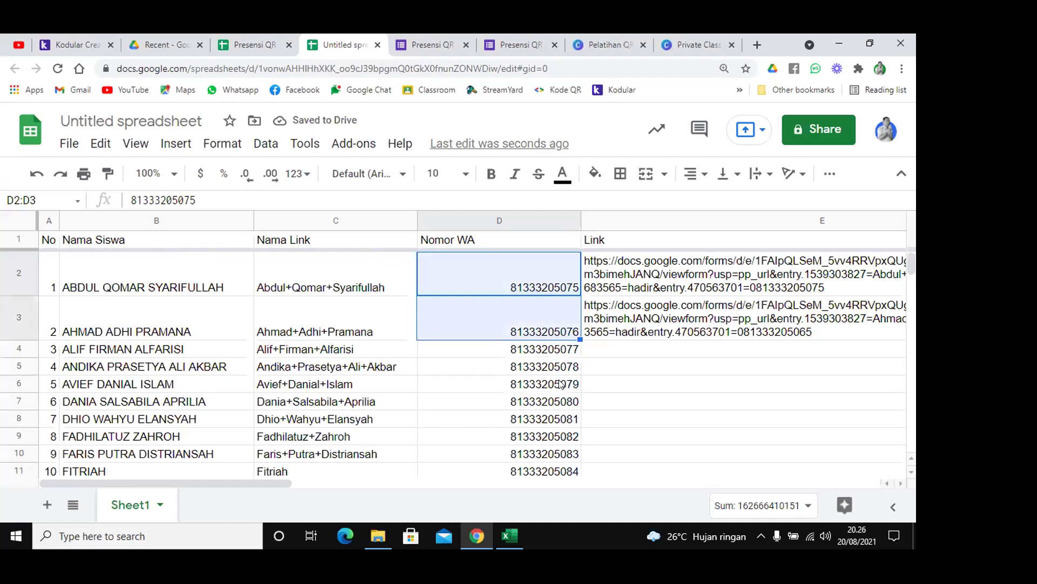
click(596, 375)
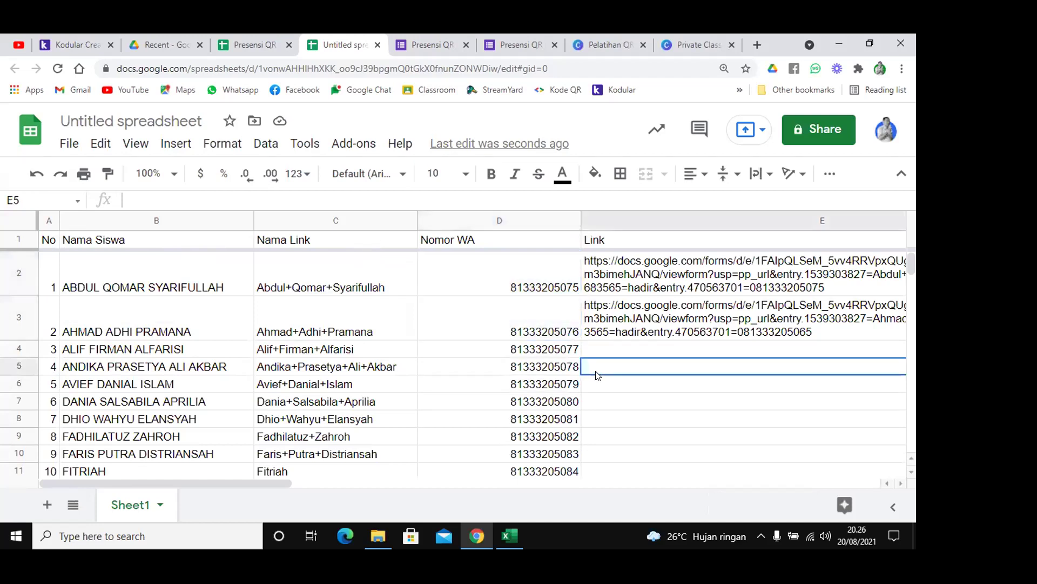
key(ctrl+z)
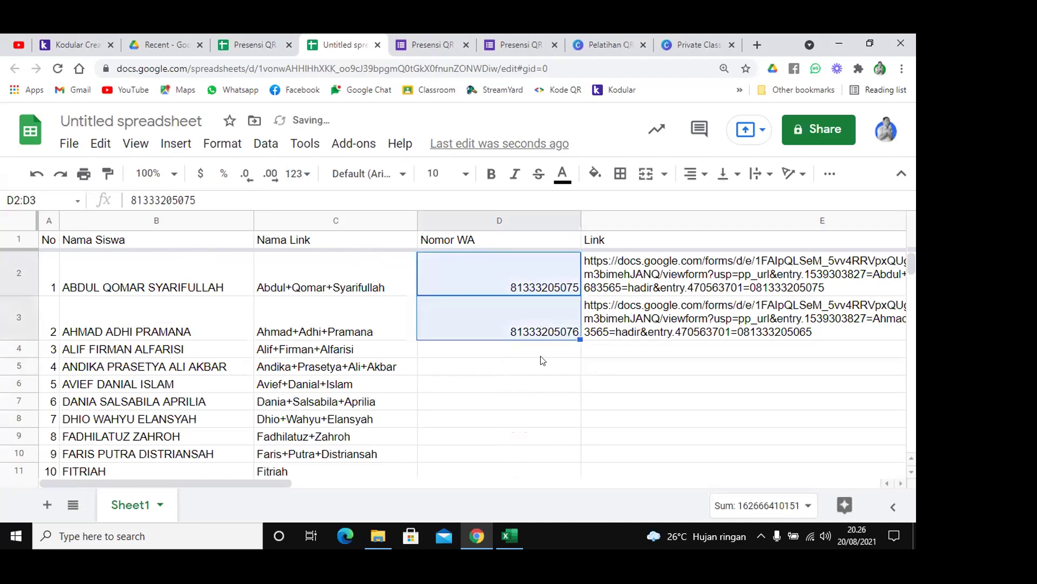
Step: Re-enter D2 and D3 prefixed with '0 so the numbers keep their leading zero as text
click(499, 283)
double_click(498, 285)
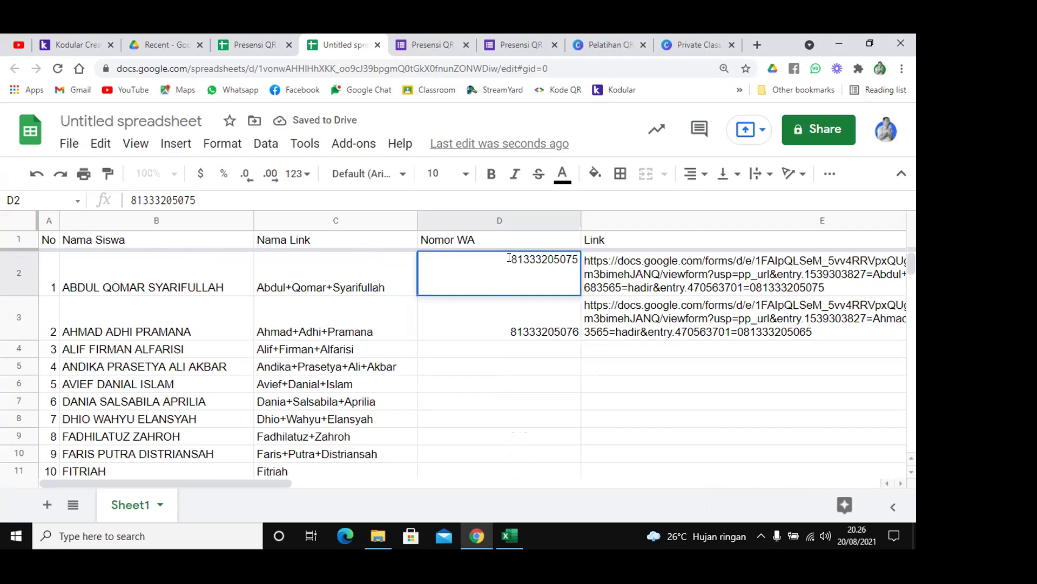
text(')
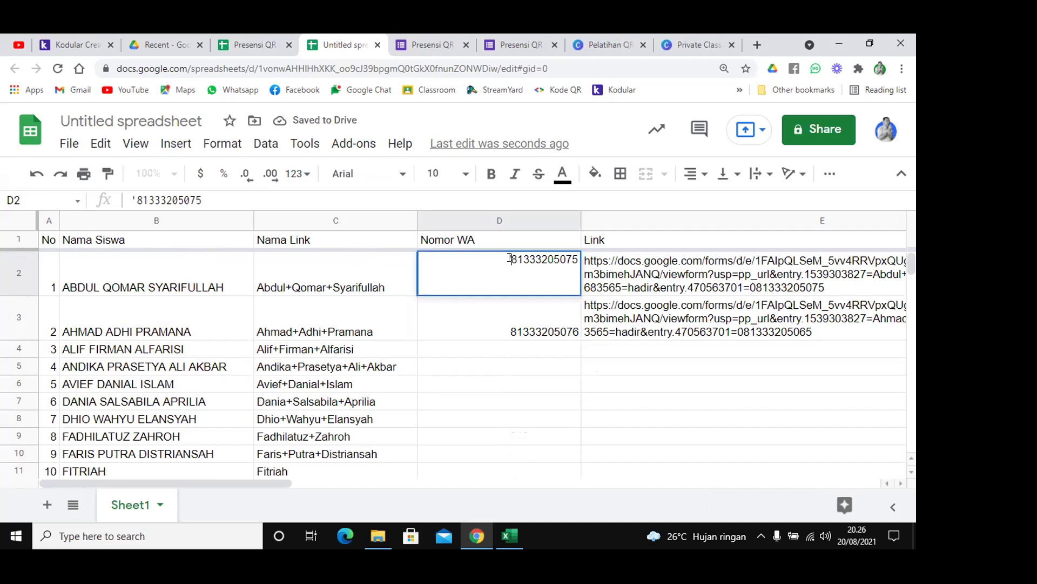
text(0)
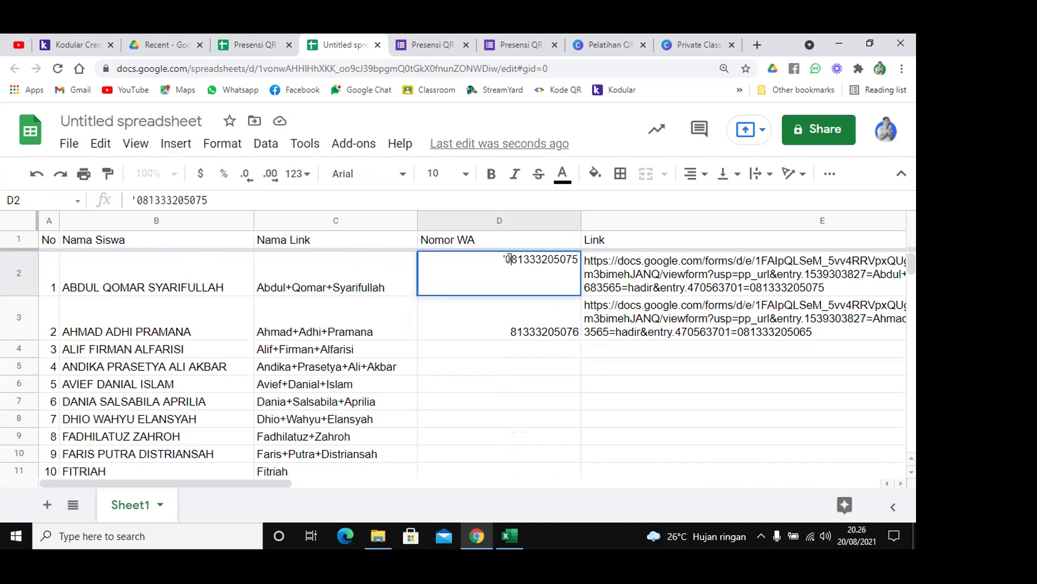
key(Return)
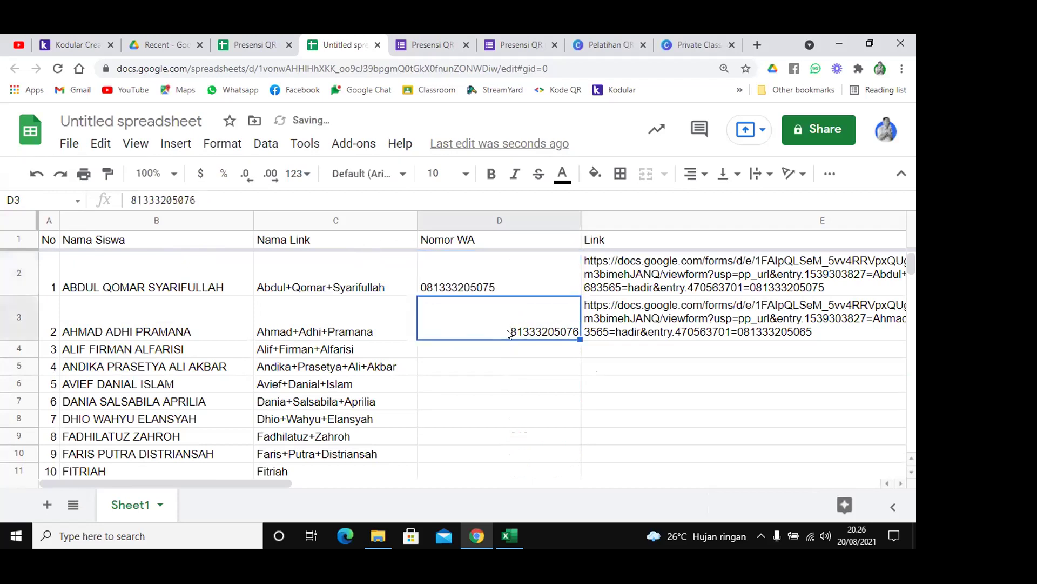
double_click(507, 330)
text('0)
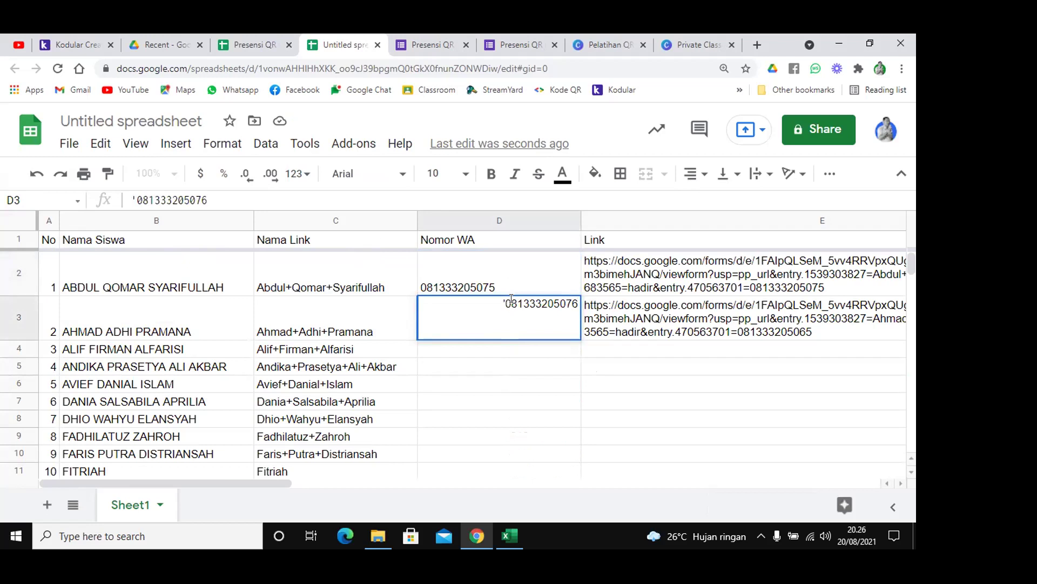
key(Return)
Step: Fill the zero-prefixed D2:D3 series down the whole Nomor WA column
click(517, 286)
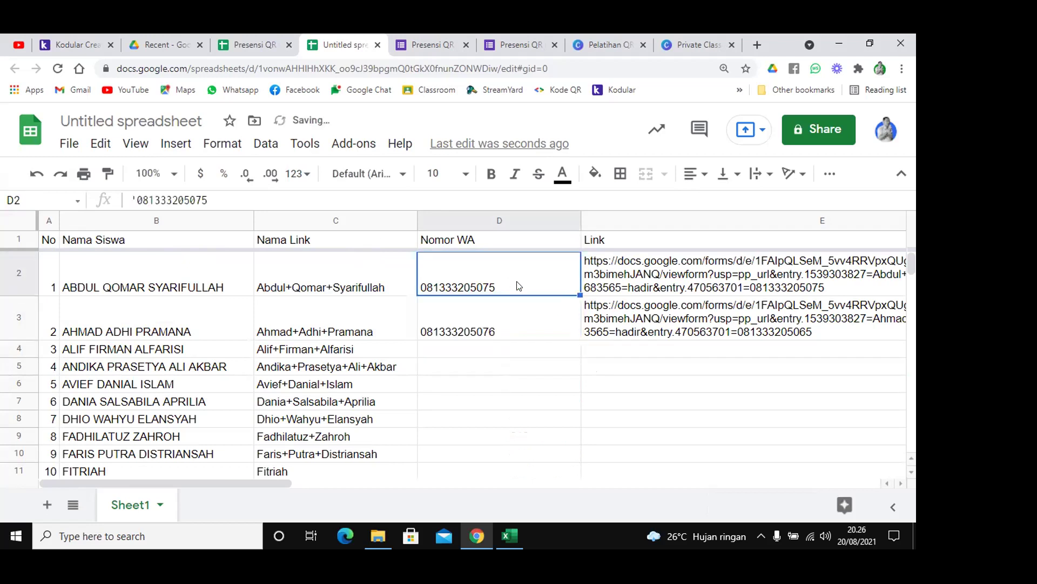
key(shift+Down)
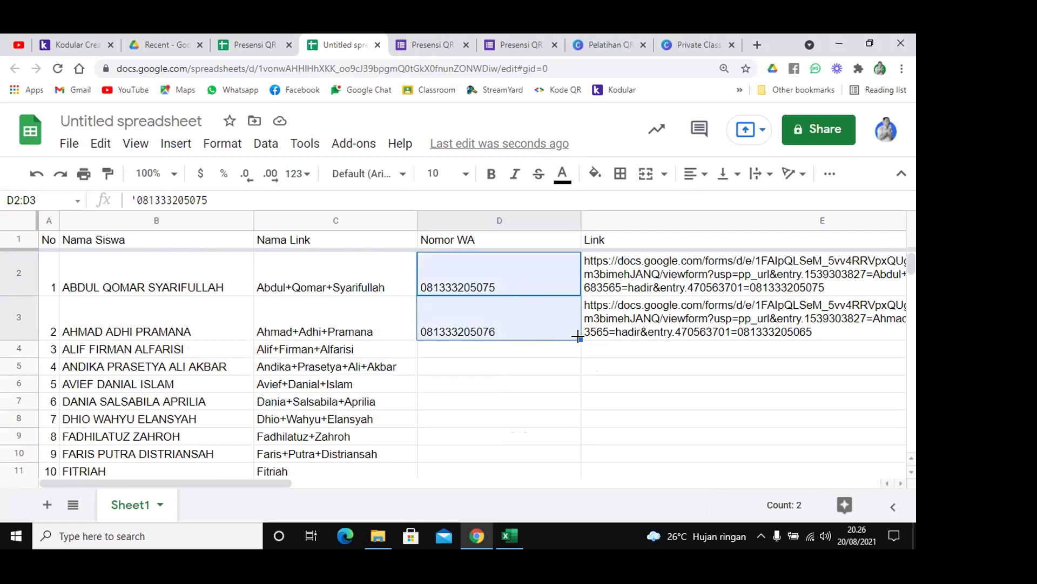
double_click(579, 336)
scroll(499, 397, down, 3)
scroll(498, 397, down, 5)
scroll(498, 397, up, 10)
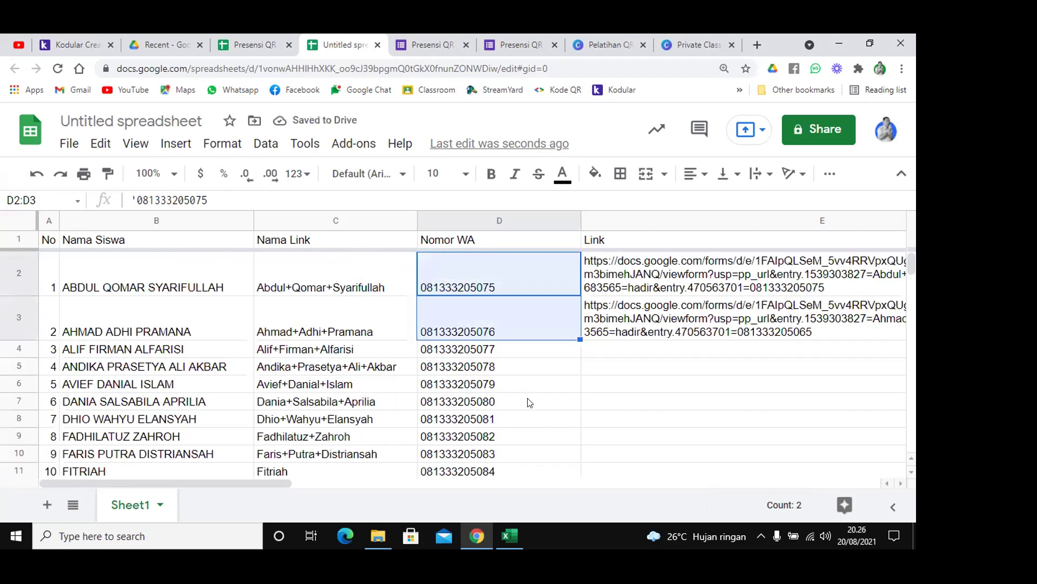
click(528, 401)
key(ctrl+a)
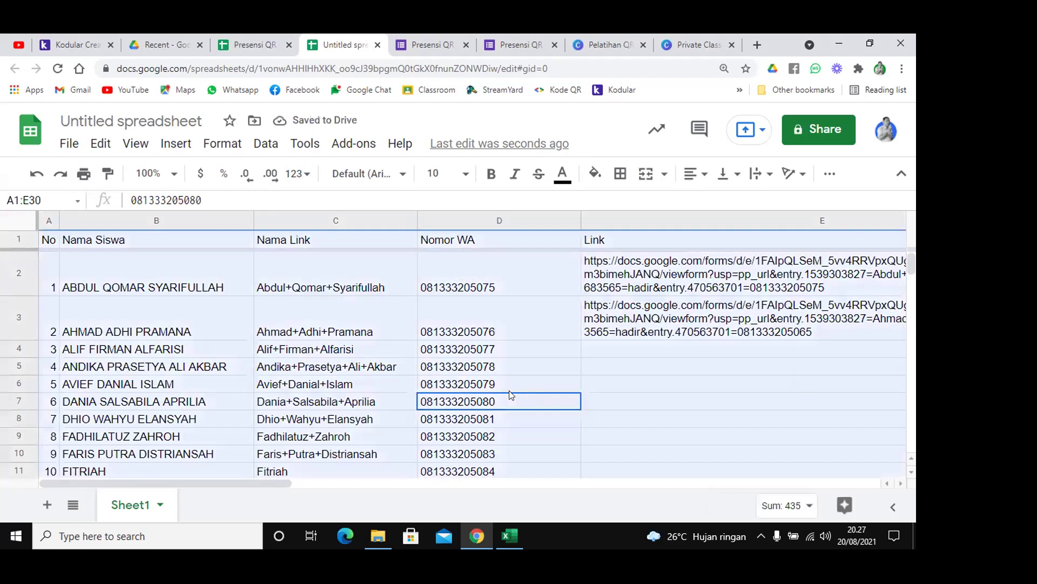
Step: Set the table to Middle vertical alignment and autofit the Nomor WA column width
click(724, 174)
click(741, 203)
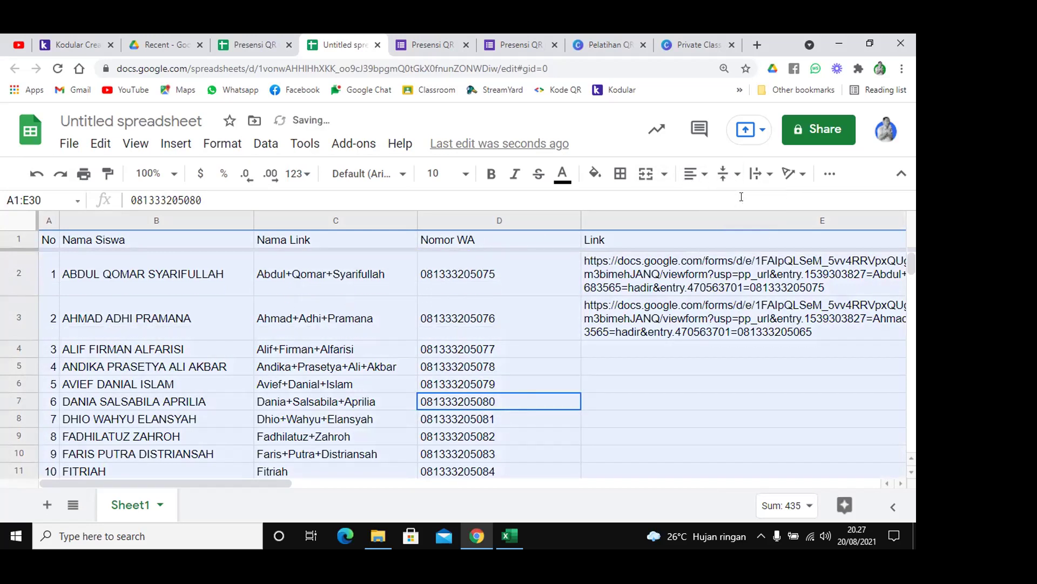
click(616, 371)
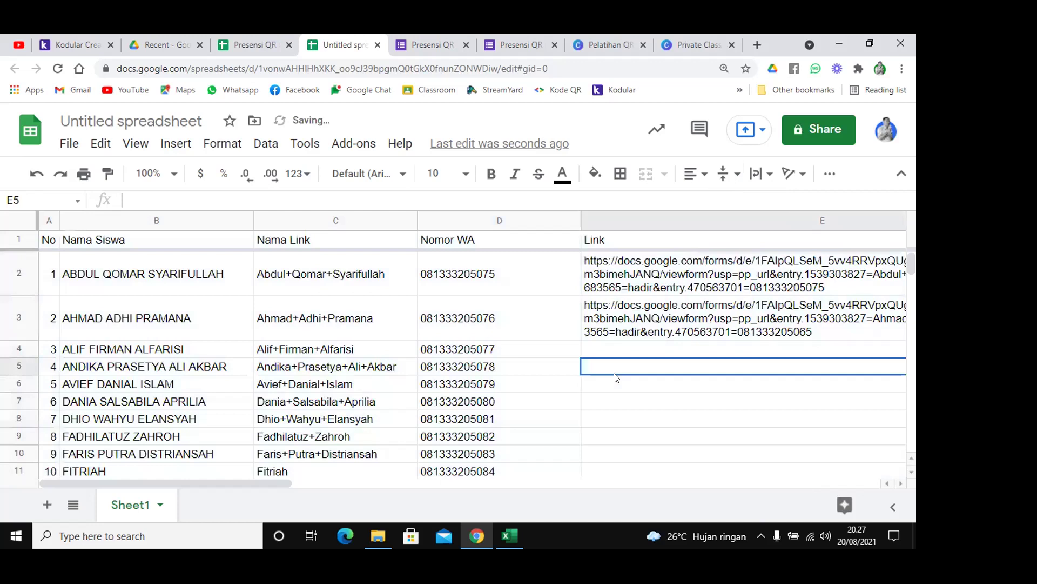
double_click(579, 215)
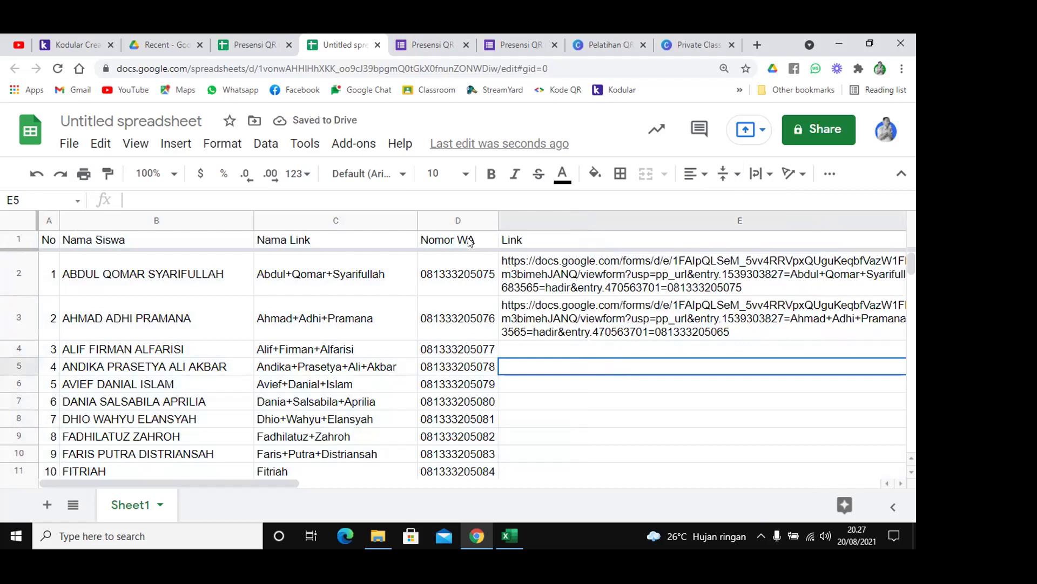
Step: Insert an empty column right of Nomor WA, before Link
right_click(467, 220)
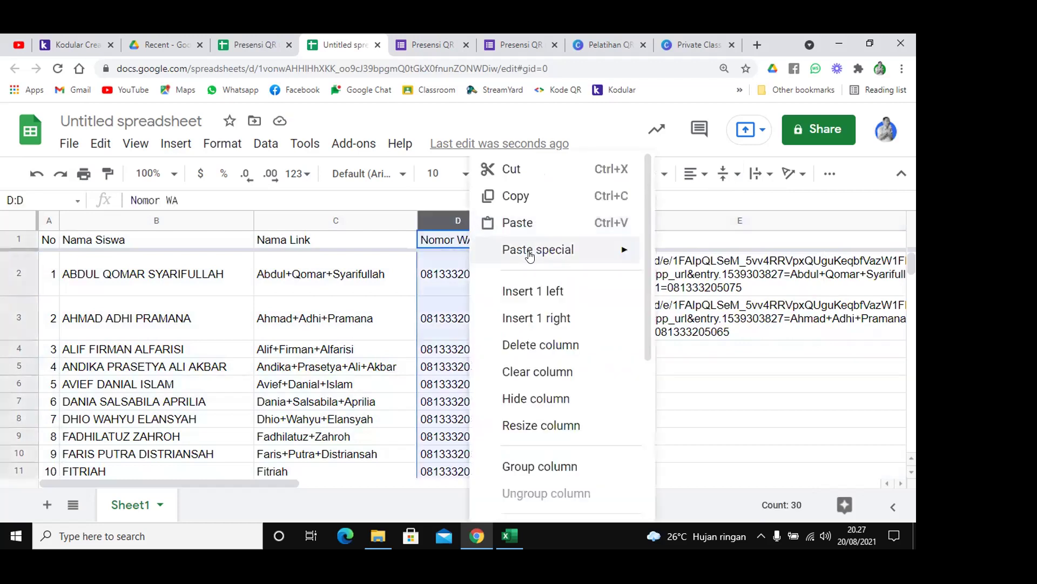
click(564, 321)
drag(253, 485, 353, 478)
click(446, 403)
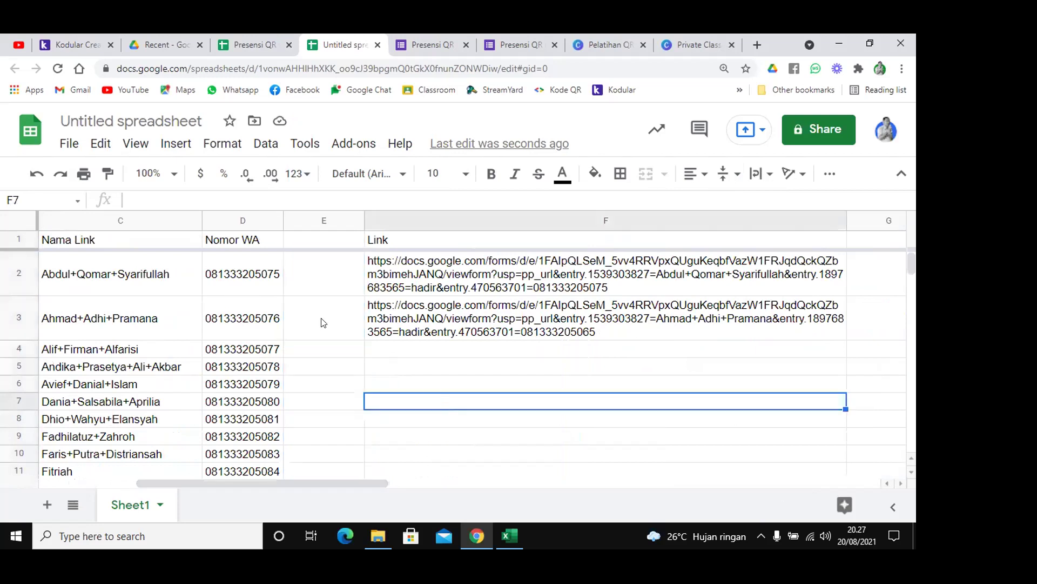
click(301, 274)
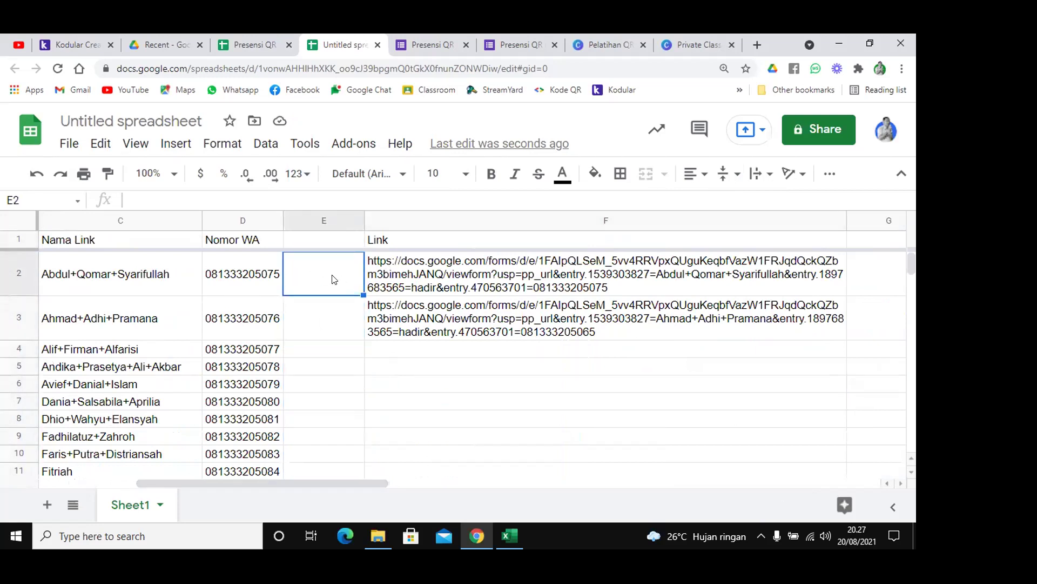
Step: Clear the started formula in E2 and copy the full prefill URL from F2
text(=")
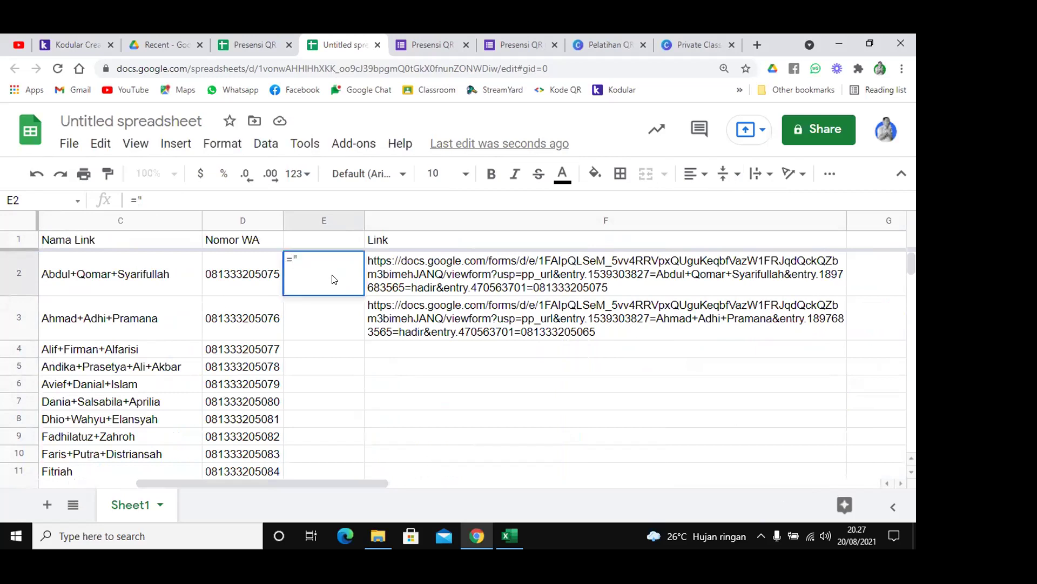
key(BackSpace)
key(BackSpace)
double_click(394, 277)
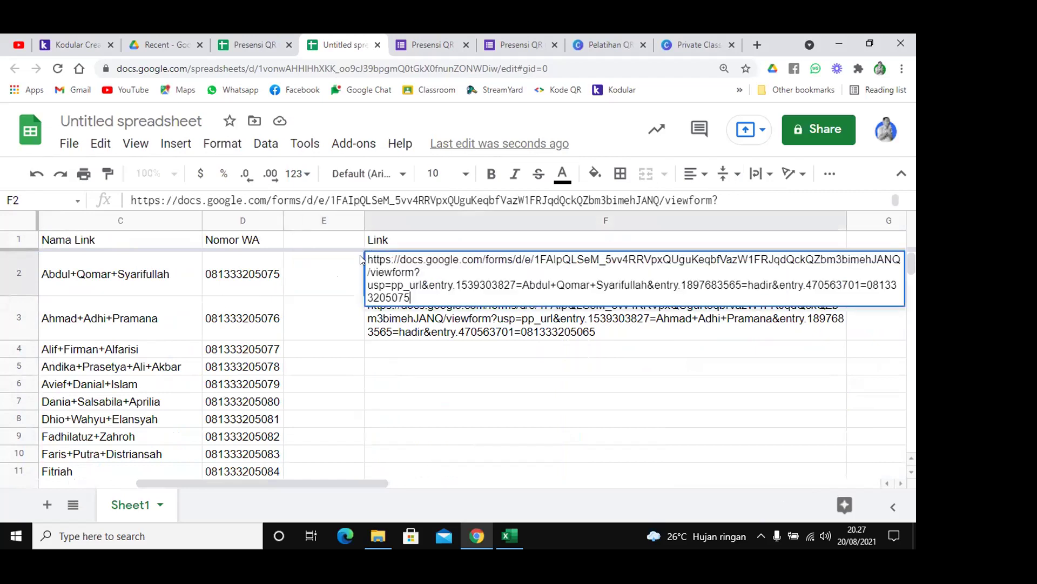
drag(367, 257, 383, 258)
drag(383, 258, 425, 290)
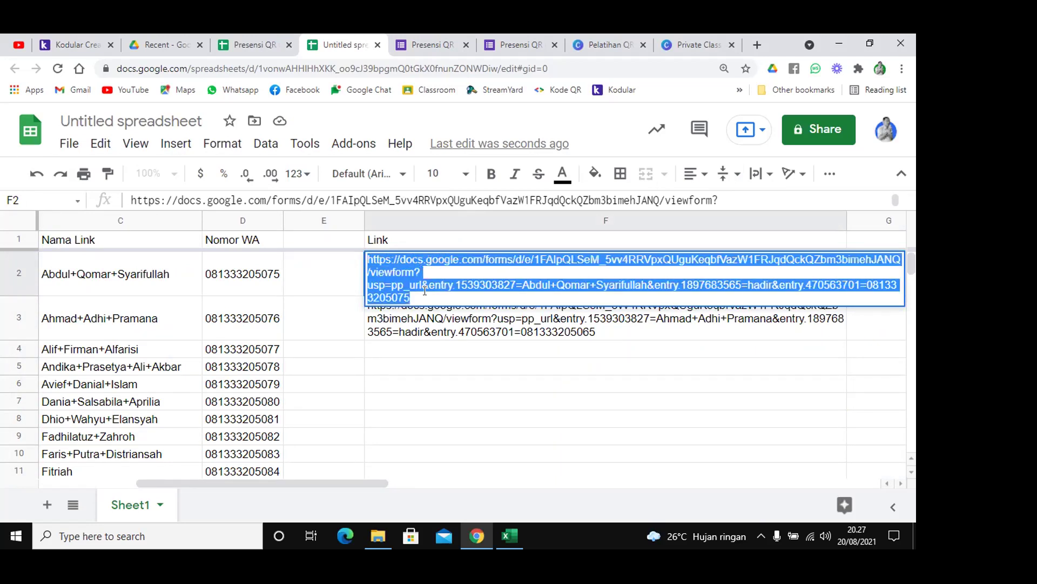
right_click(397, 269)
click(374, 269)
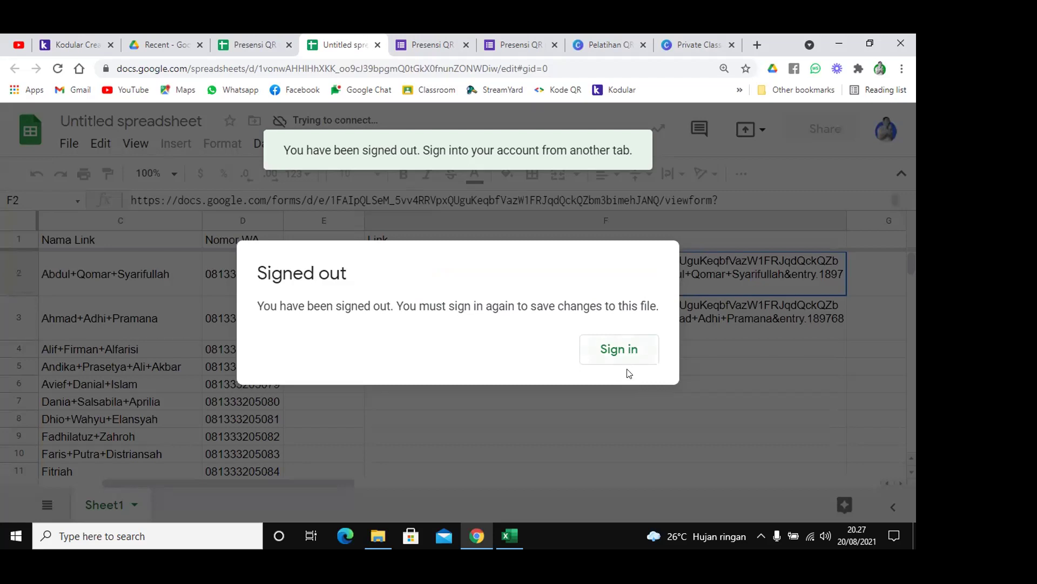
Step: Start signing back in, copy the sign-in page address, and briefly check the Excel workbook
click(624, 350)
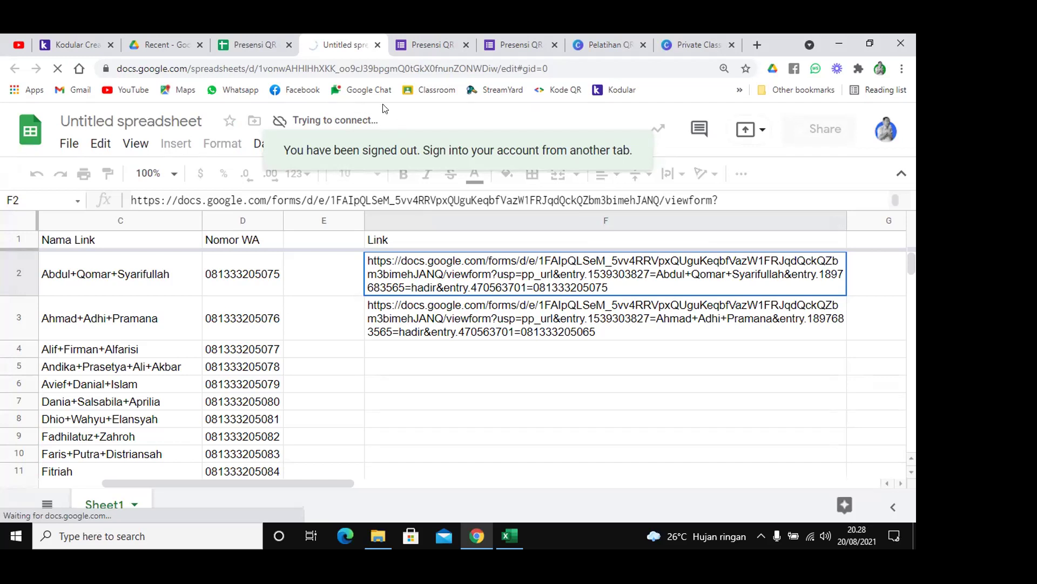
click(356, 68)
right_click(356, 68)
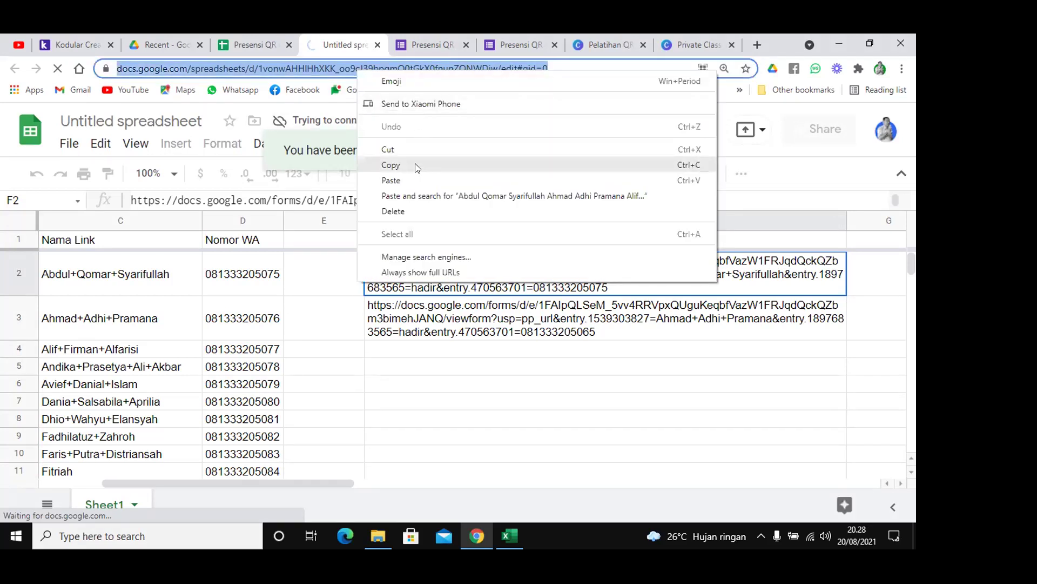
click(419, 164)
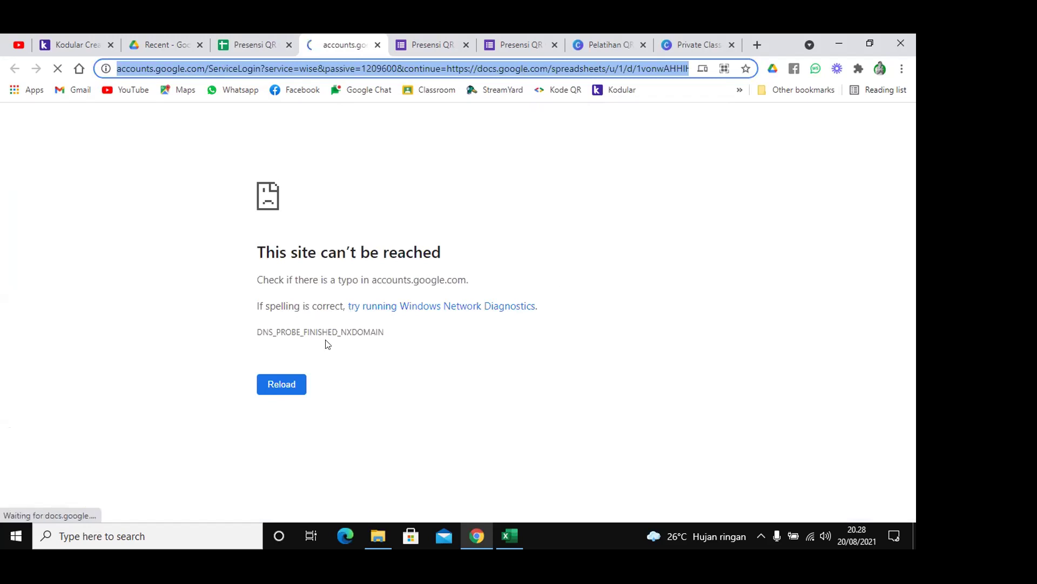
click(354, 374)
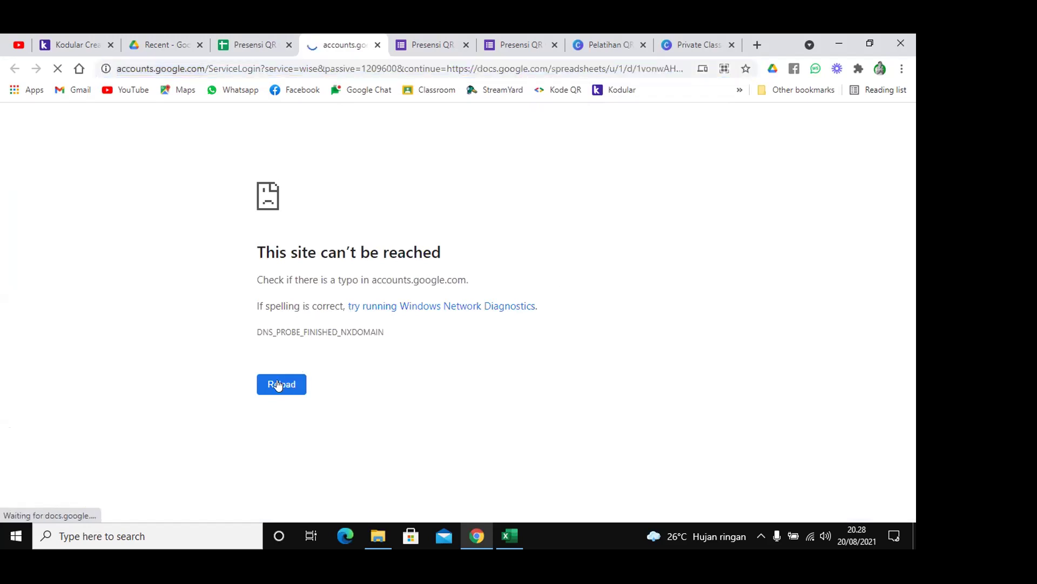
click(510, 535)
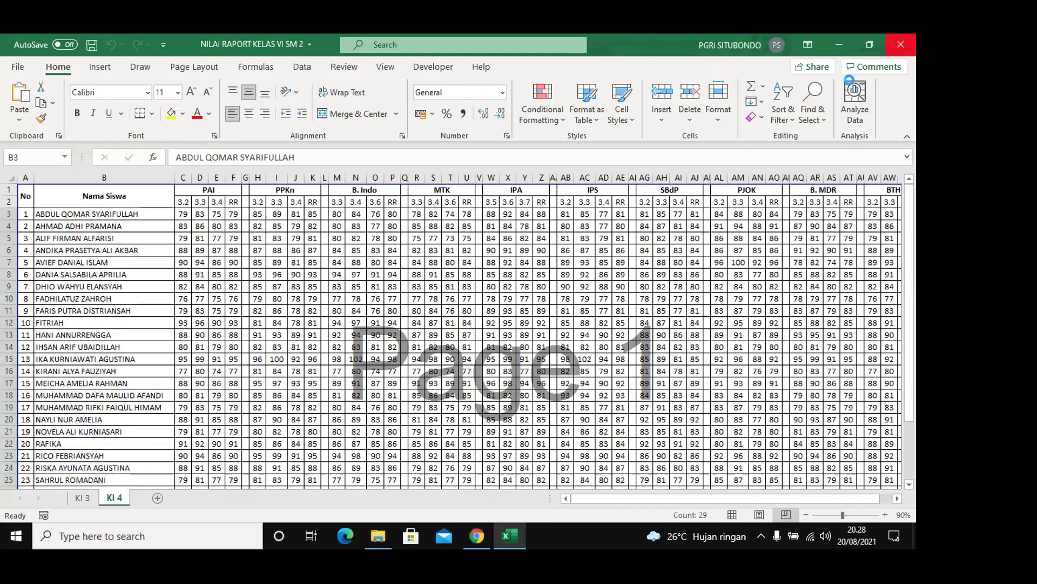
click(901, 44)
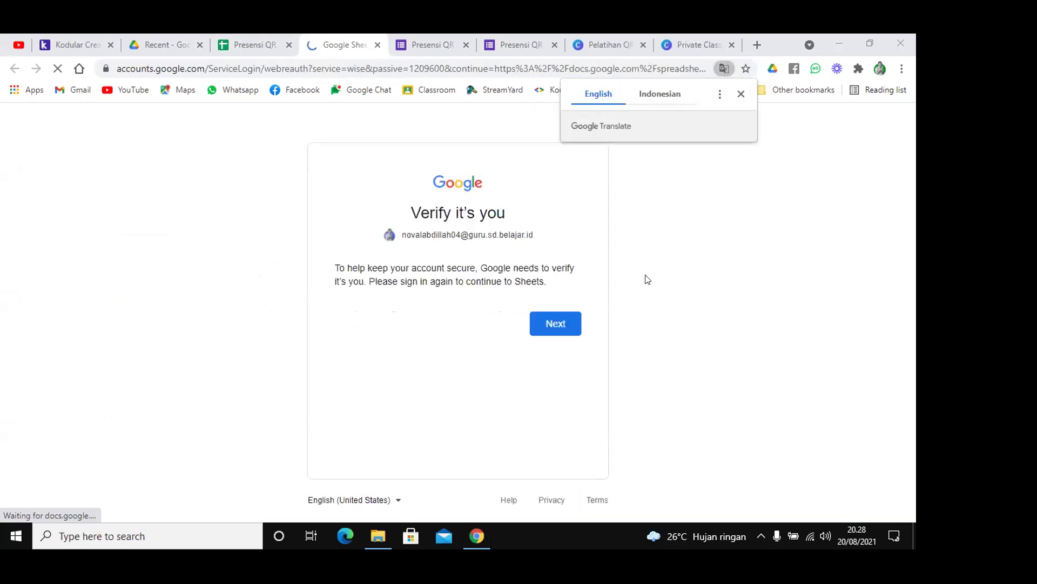
Step: Dismiss the Translate offer and re-verify the Google account with its password
click(742, 96)
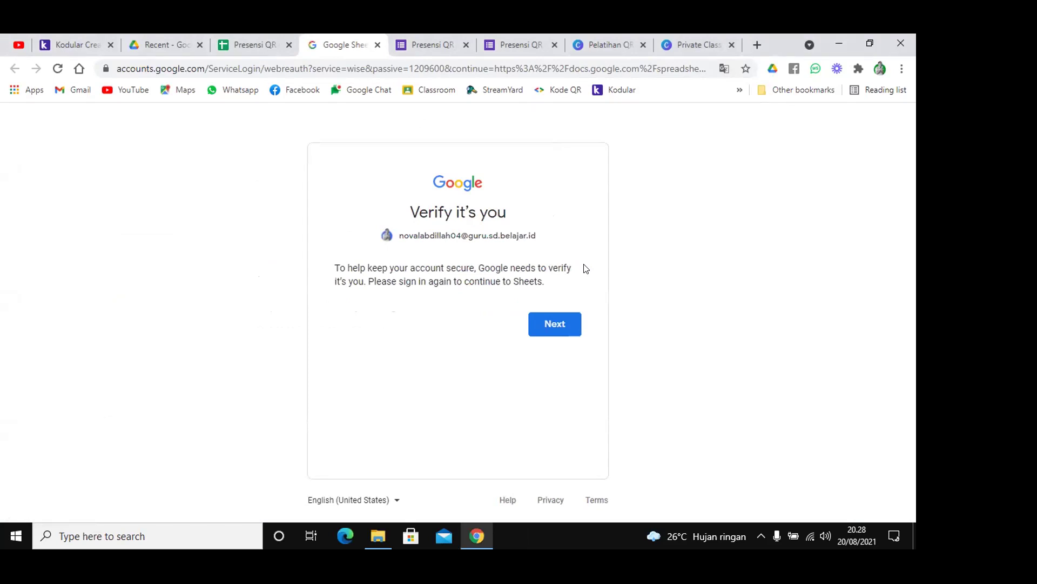
click(564, 324)
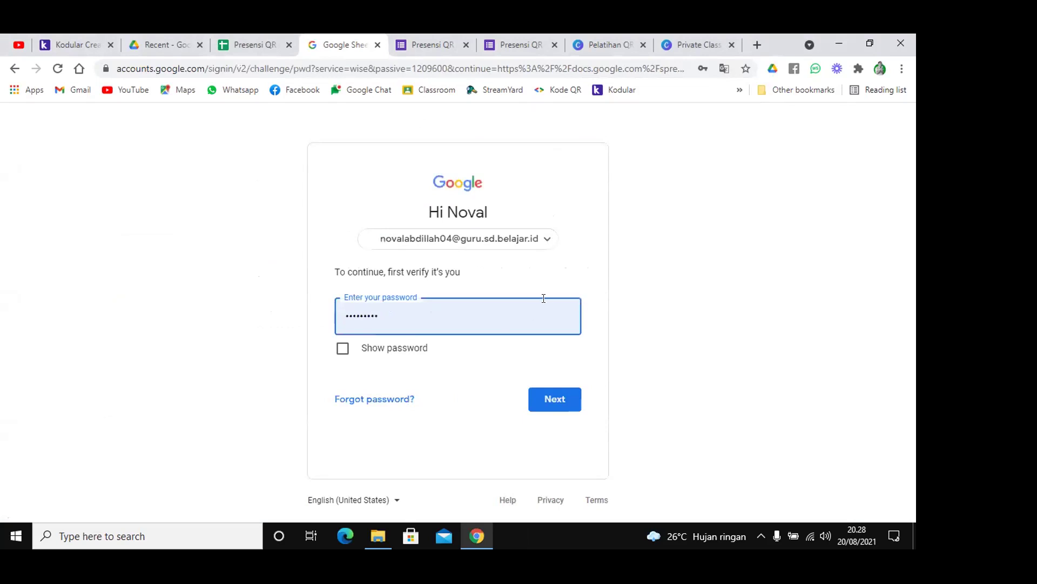
click(546, 398)
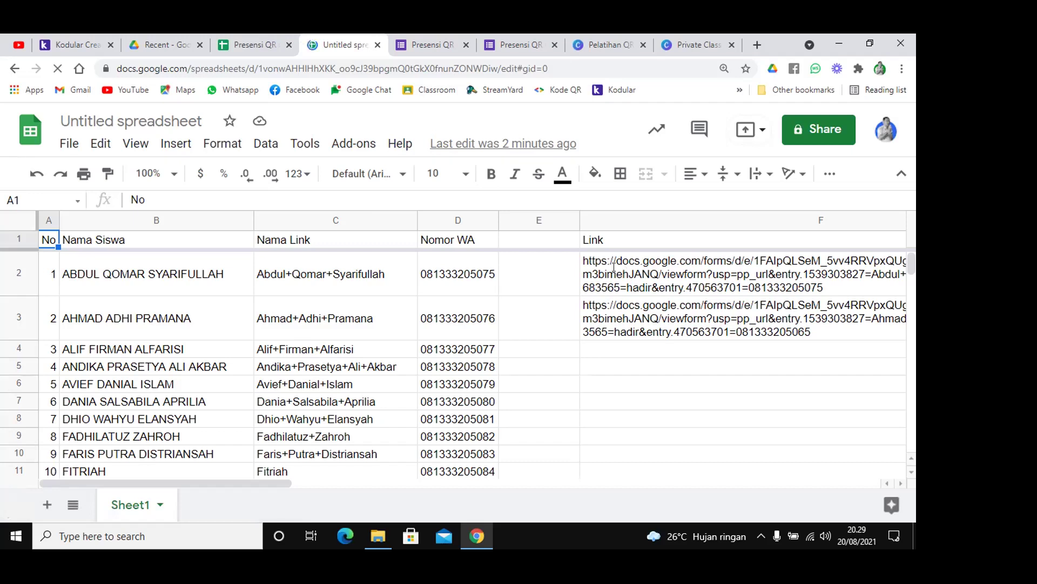
Step: Copy F2's prefill URL from its start through entry.1539303827= without changing F2
double_click(594, 273)
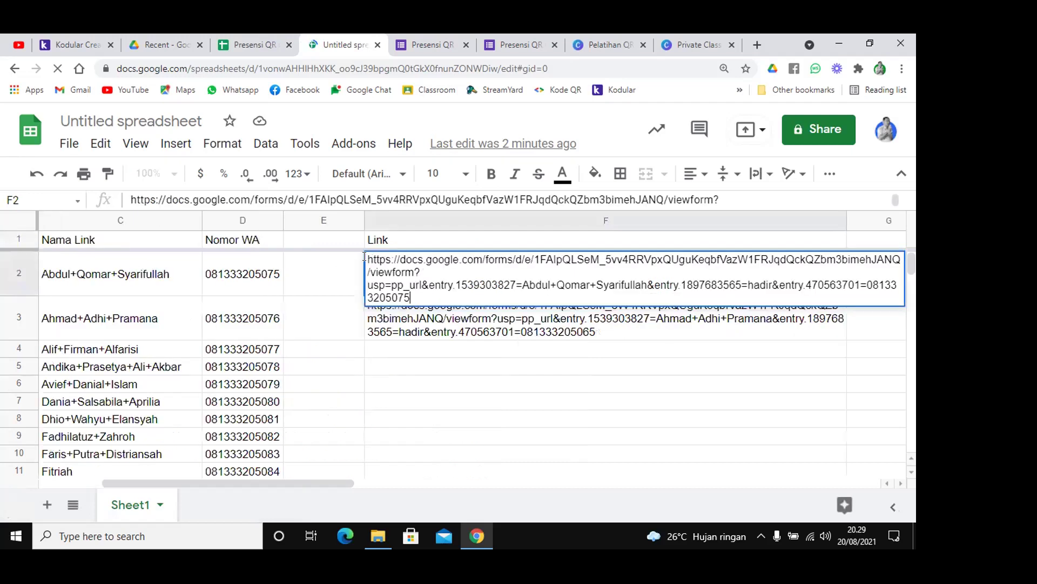
click(366, 259)
key(shift+Right)
shift+click(397, 266)
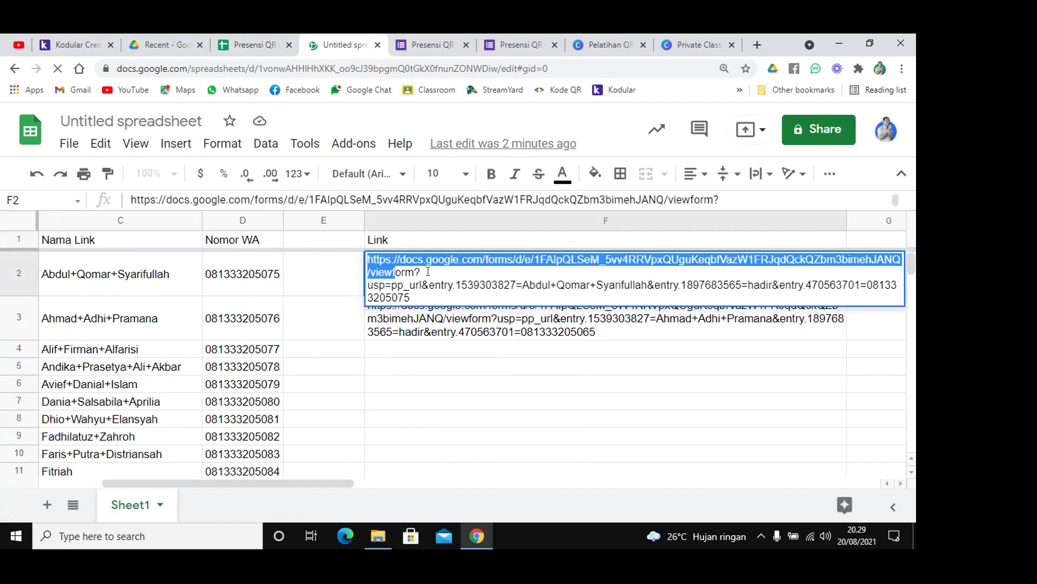
shift+click(519, 284)
shift+click(522, 283)
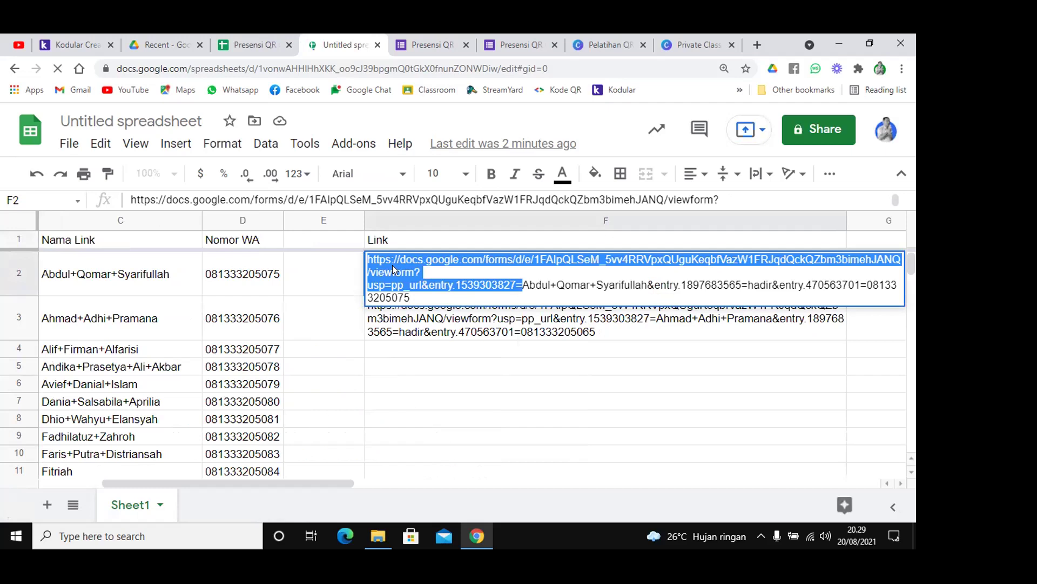
right_click(397, 268)
click(439, 361)
click(540, 366)
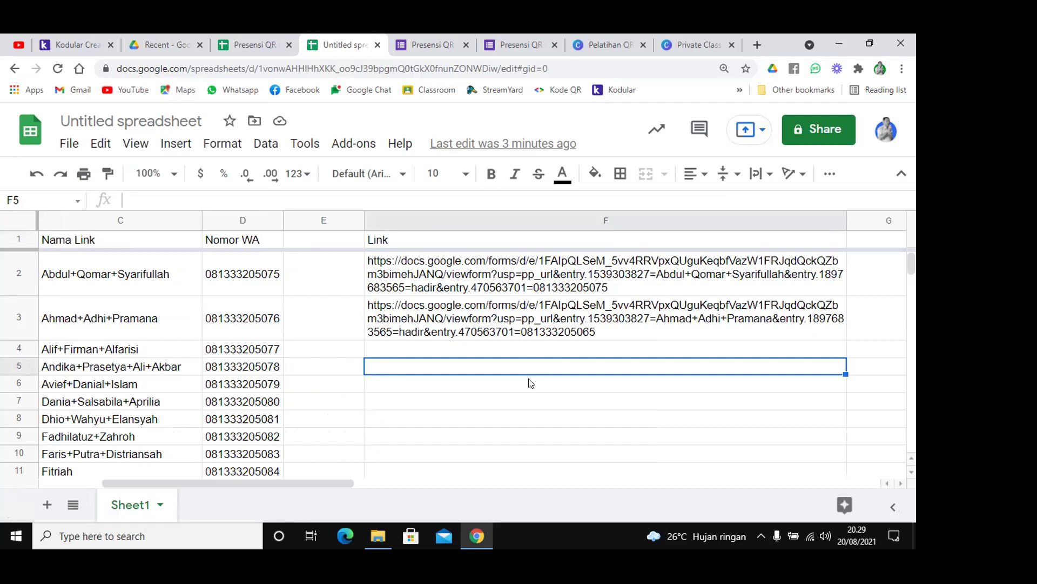
Step: Paste the partial URL into E2 as plain text and remove its hyperlink
double_click(323, 276)
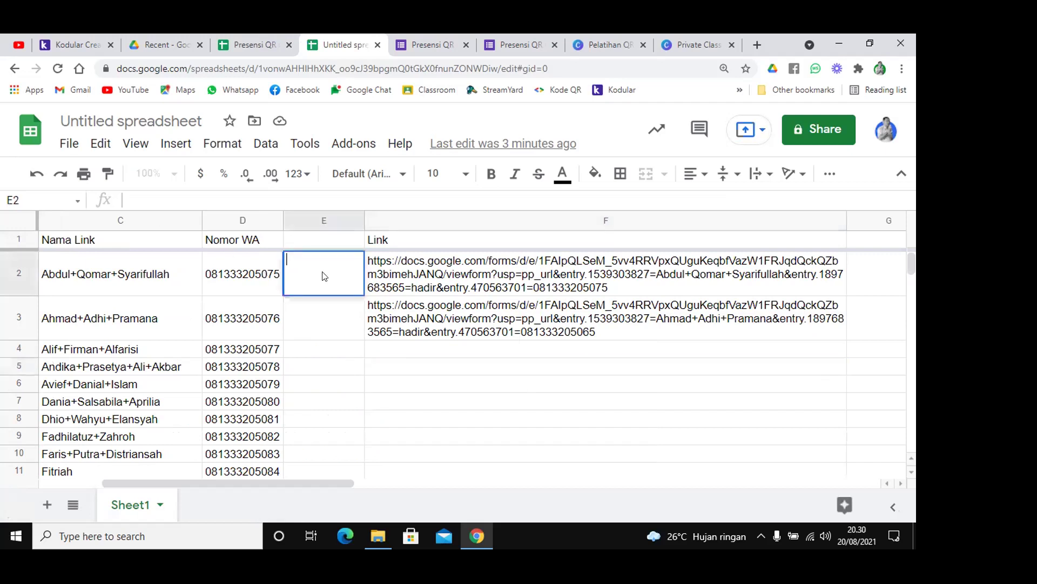
key(ctrl+v)
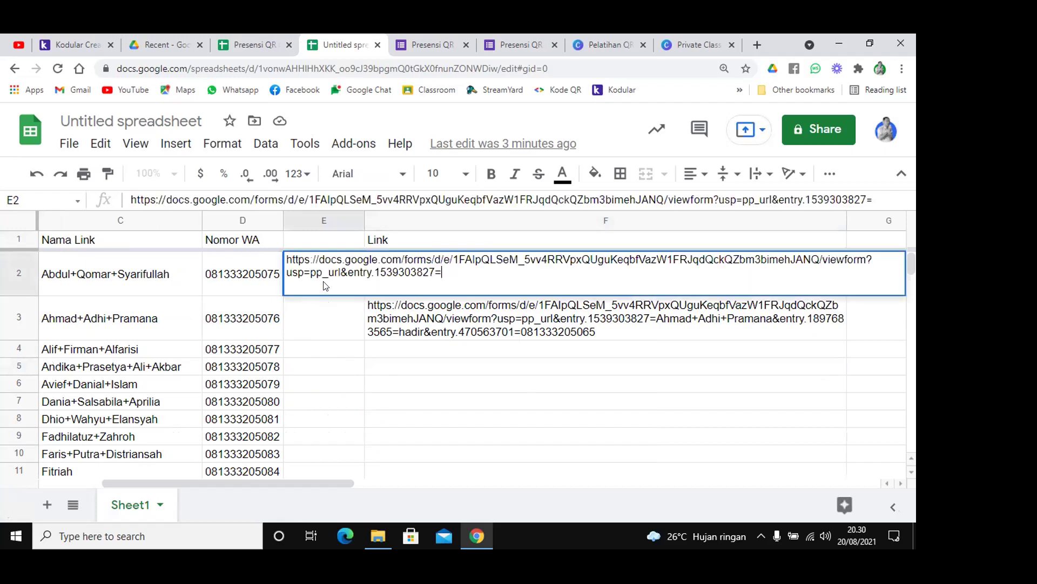
key(Return)
click(325, 277)
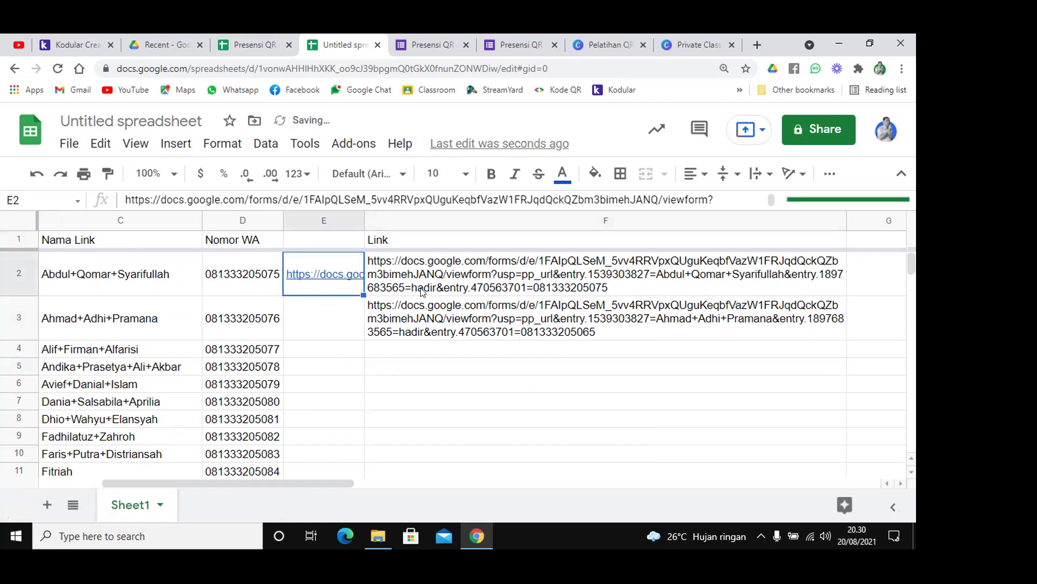
click(554, 316)
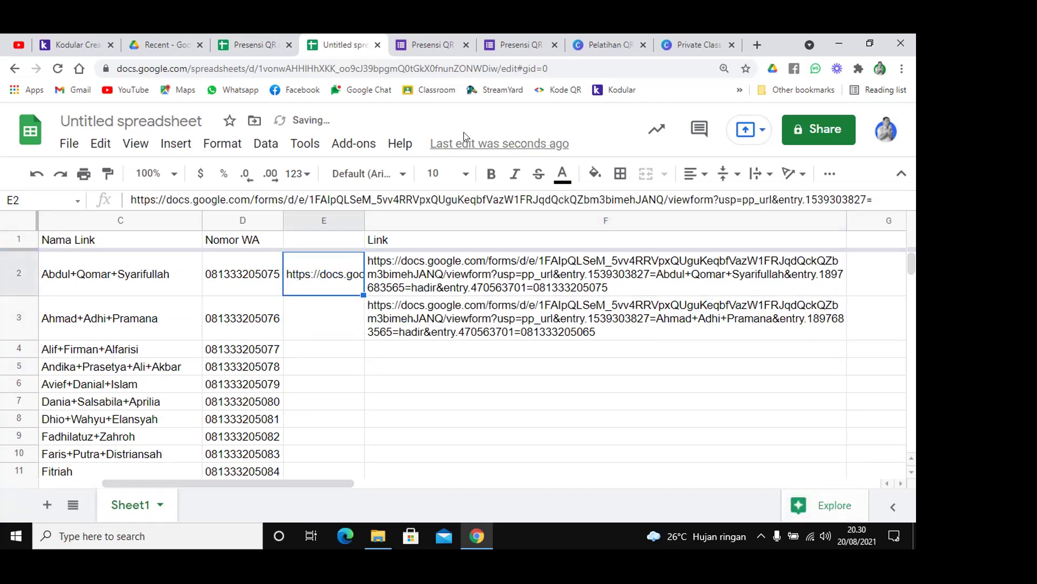
click(508, 35)
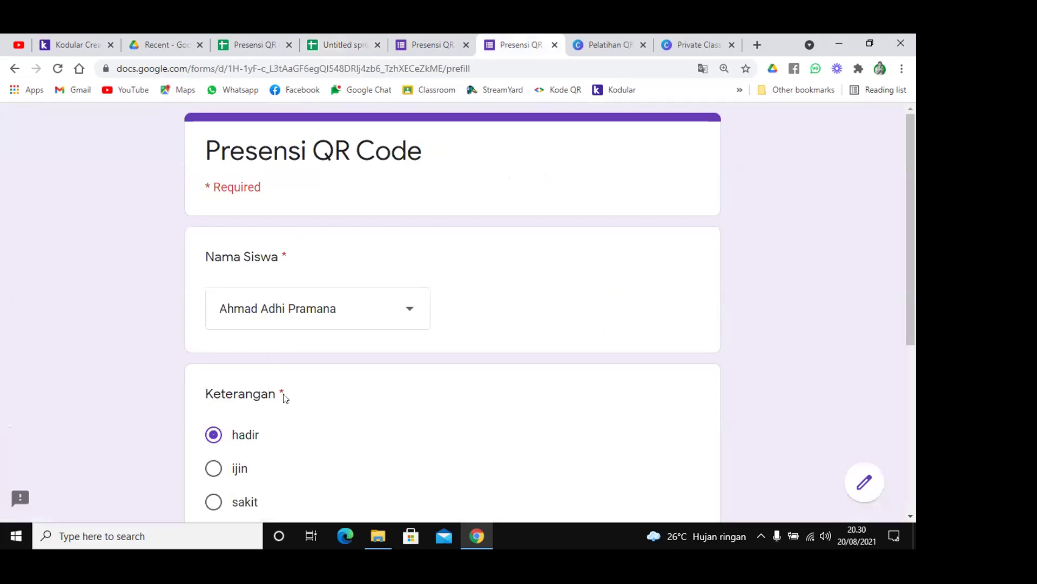
Step: Try Get link on the prefilled Presensi QR Code form, then return to the spreadsheet
scroll(221, 389, down, 5)
click(225, 388)
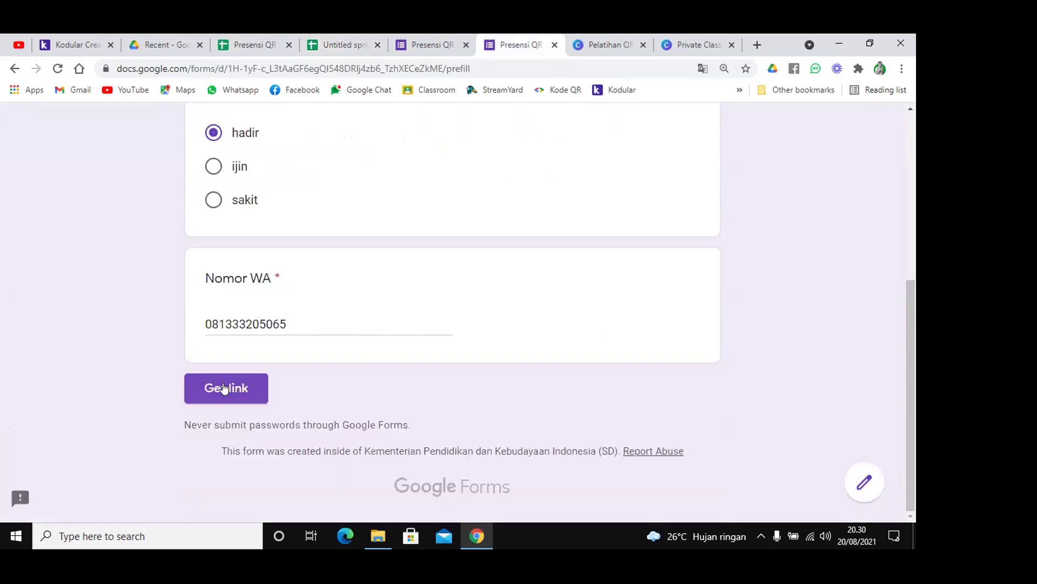
scroll(224, 389, up, 1)
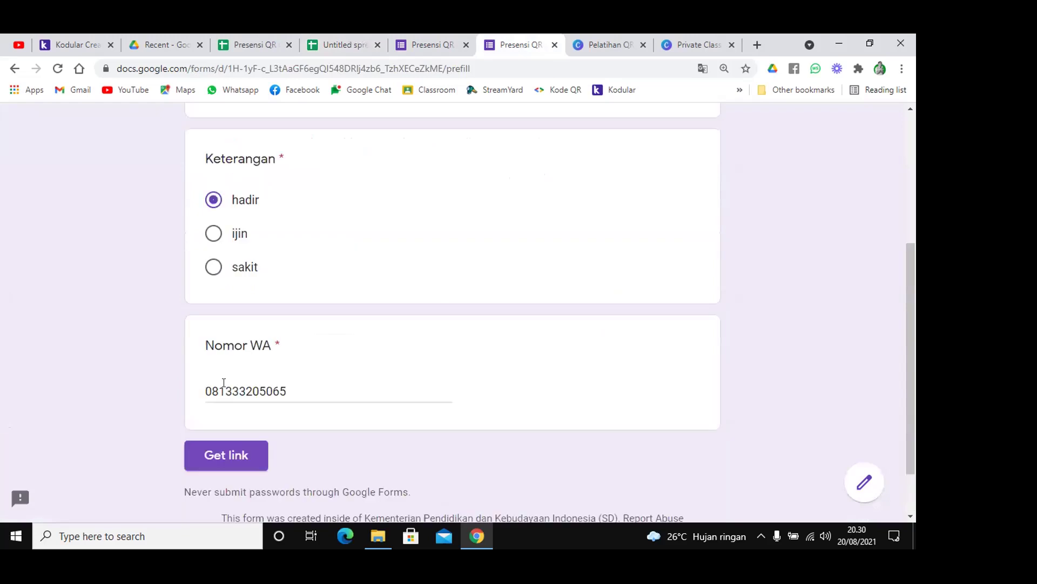
click(227, 459)
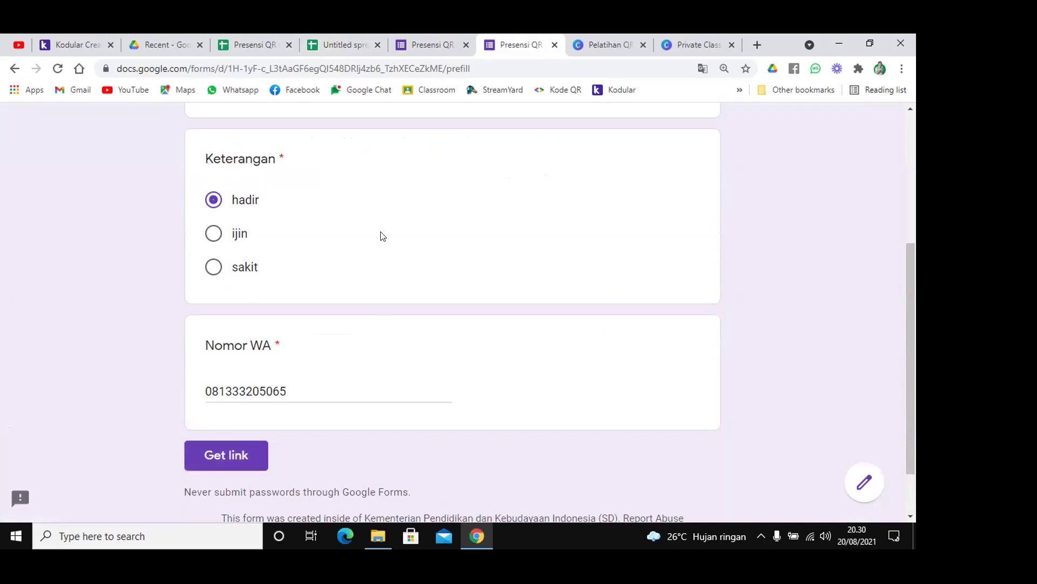
click(338, 42)
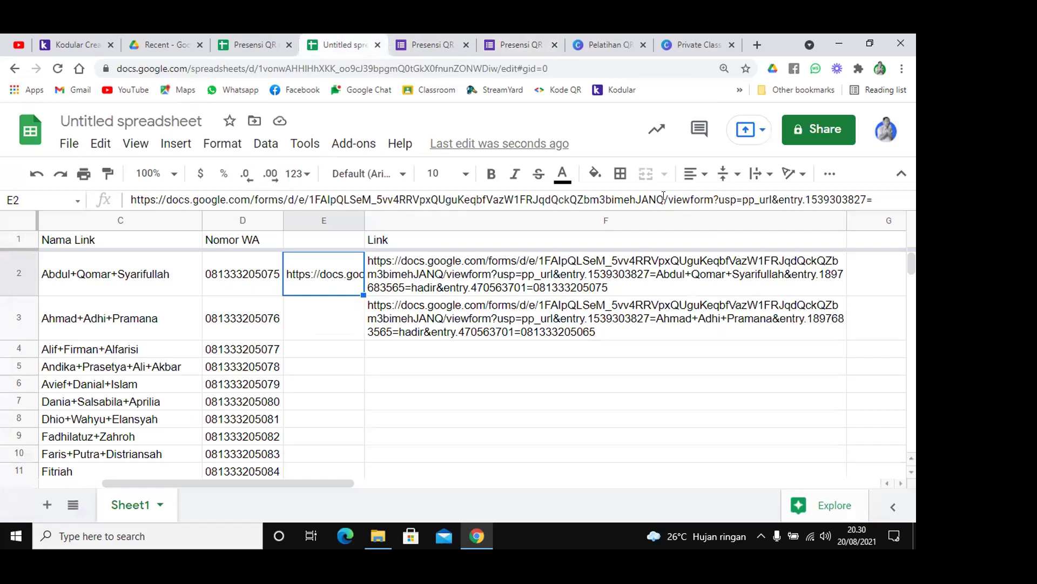
Step: Replace viewform with formResponse in E2's URL via the formula bar
drag(667, 196, 711, 193)
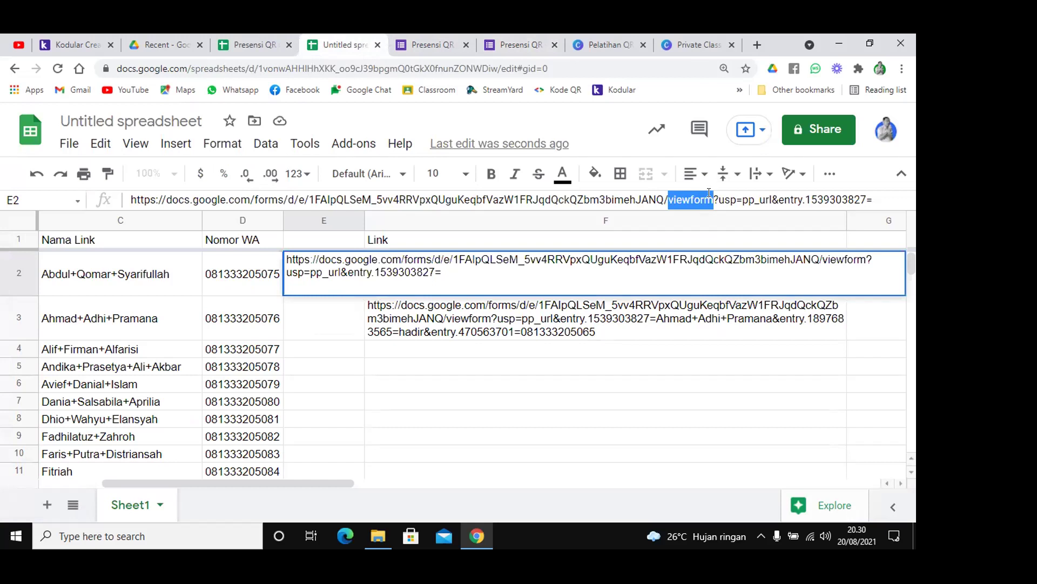
text(fo)
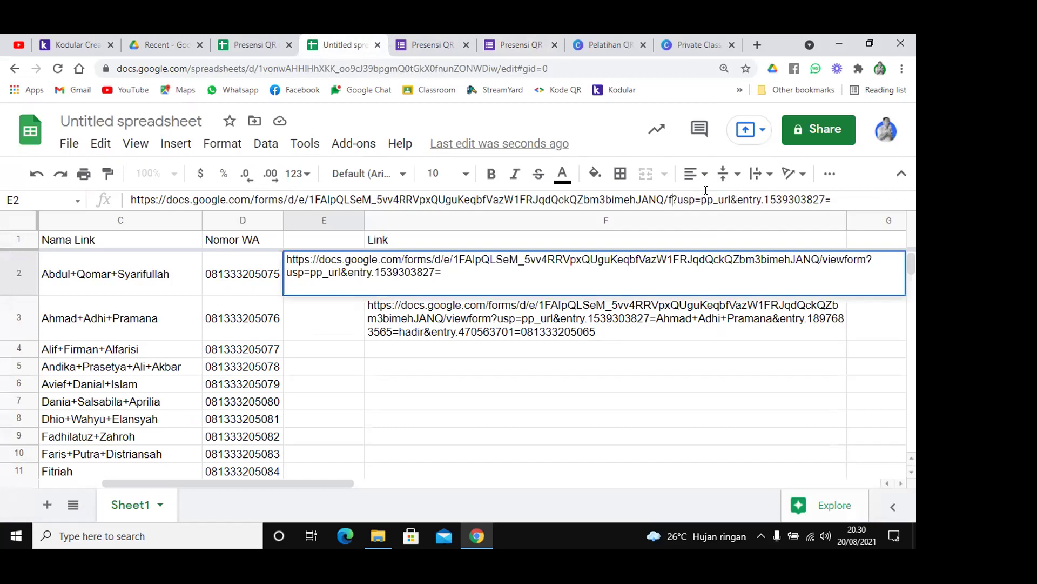
text(rm)
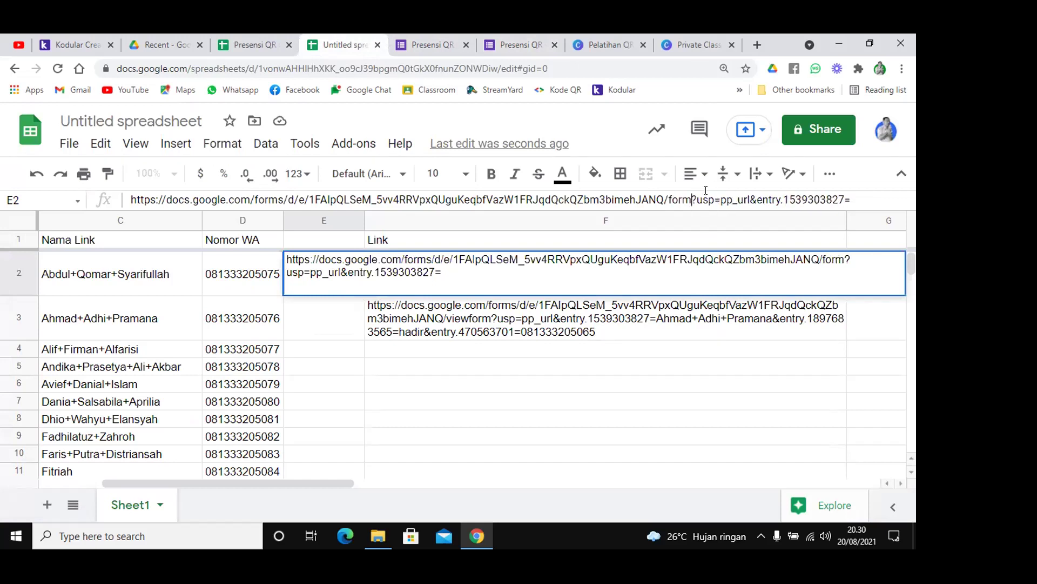
text(Response)
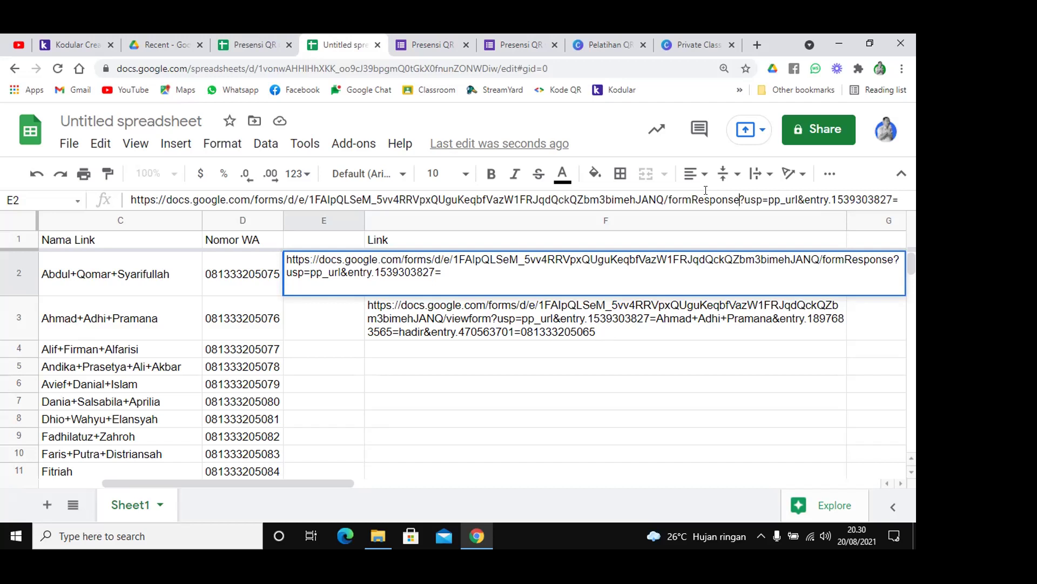
Step: Confirm the prefilled form URL in E2 and widen column E to show more of it
key(Return)
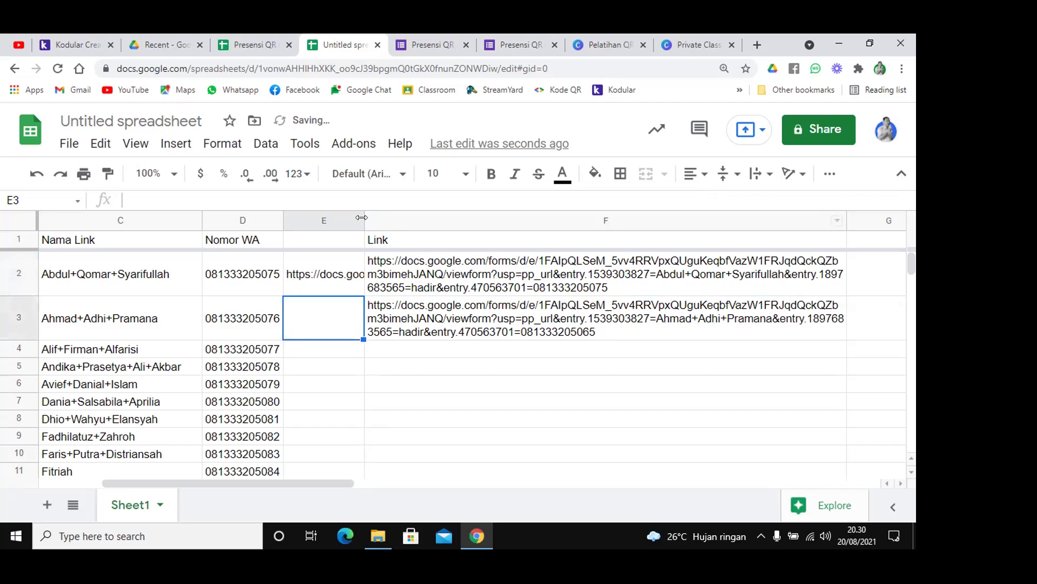
drag(418, 219, 457, 220)
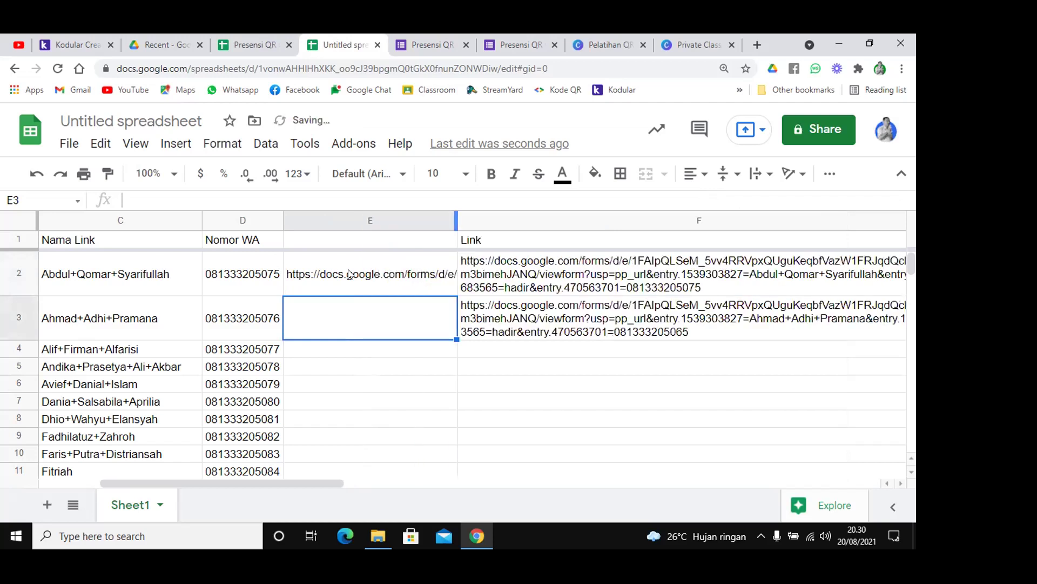
click(303, 276)
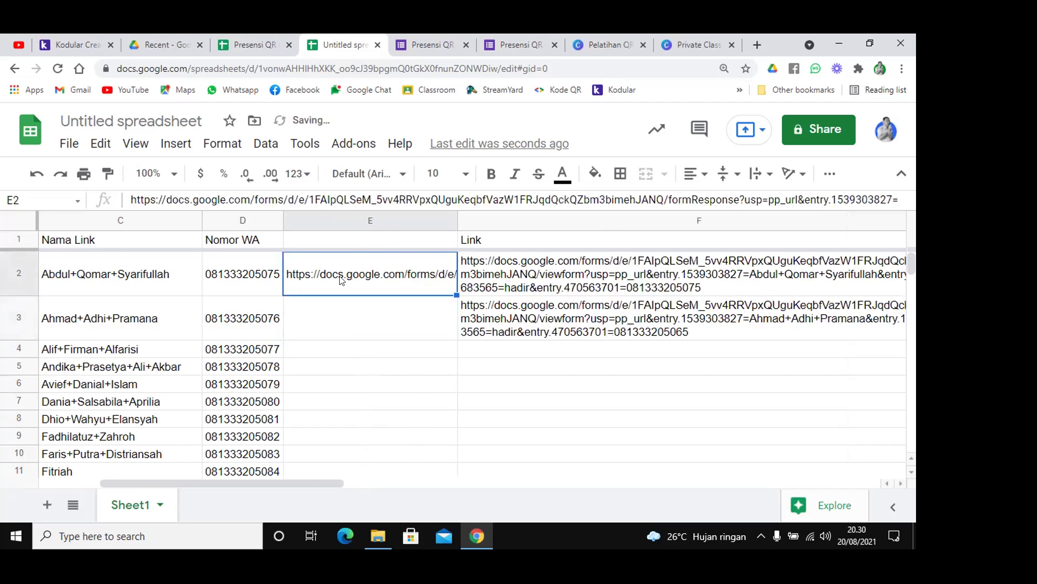
Step: Turn E2 into a formula joining the quoted form URL with &C2, declining the Auto Fill suggestion
double_click(285, 265)
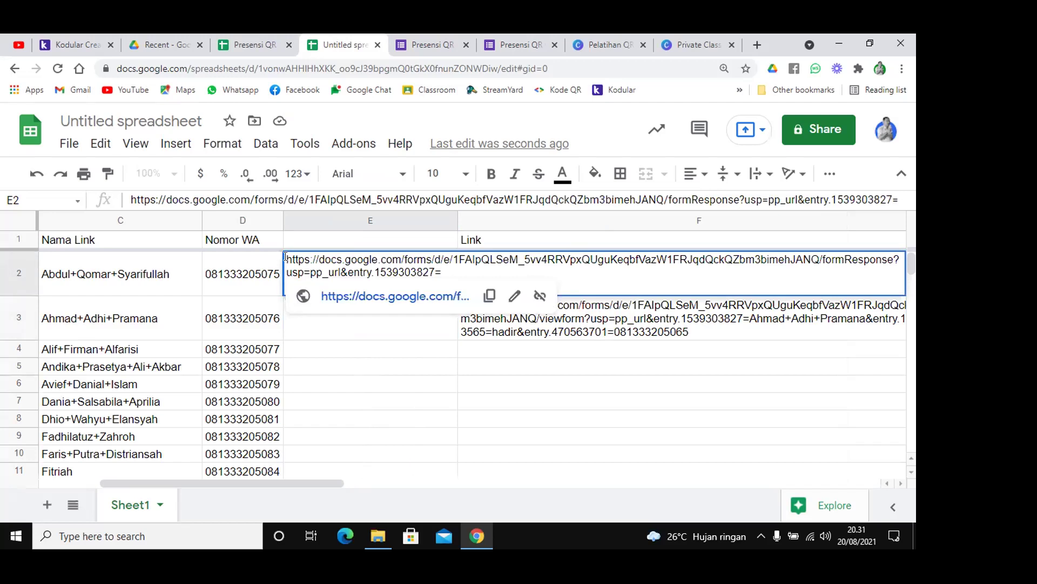
text(=)
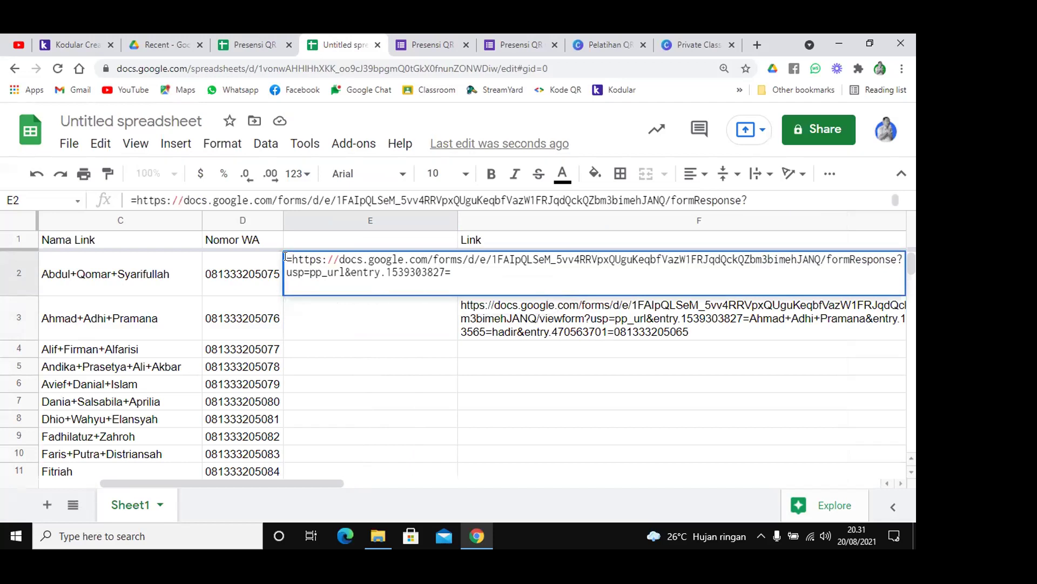
text(")
click(459, 268)
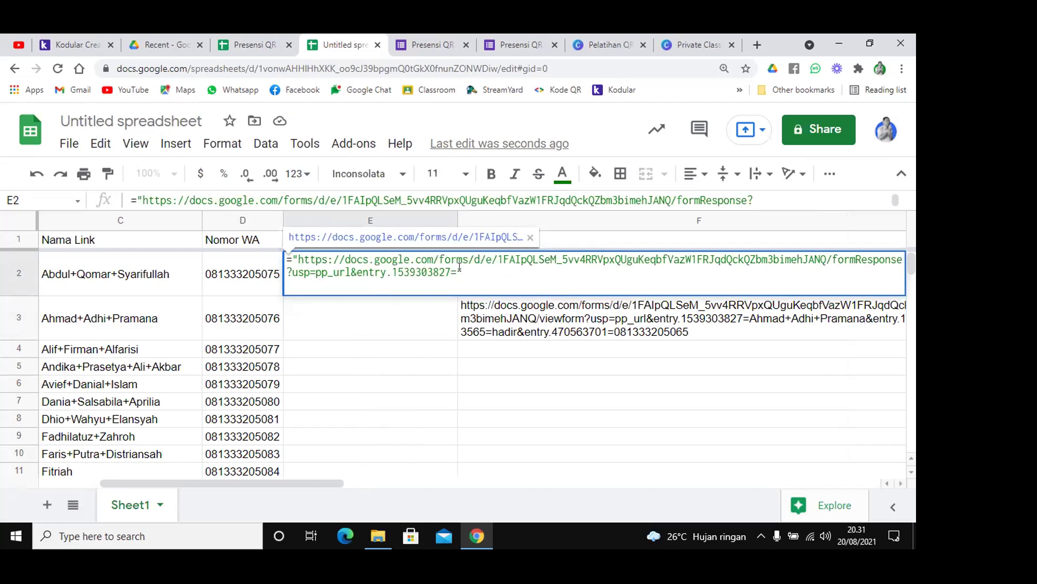
text("&)
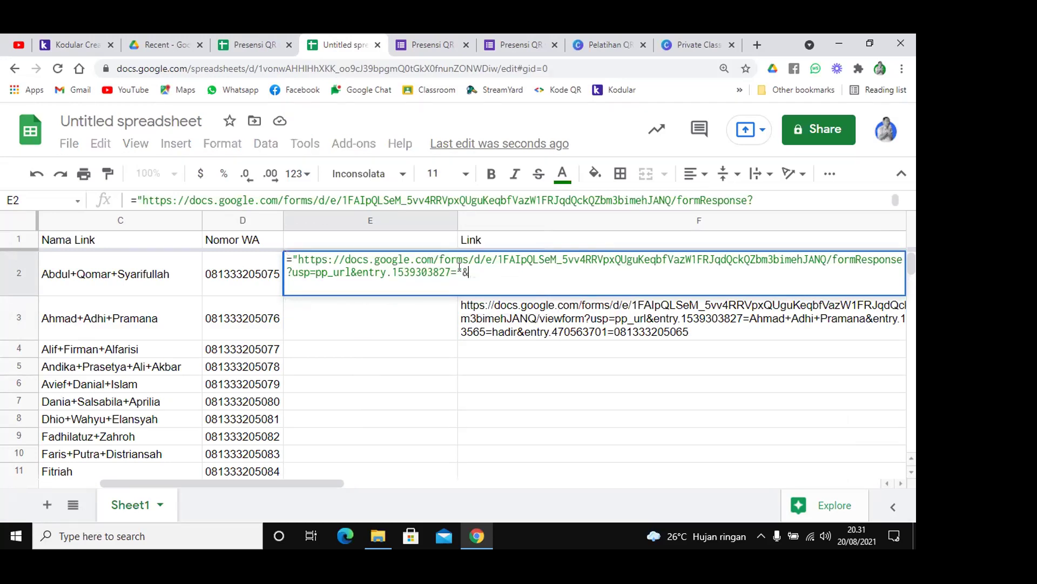
click(94, 274)
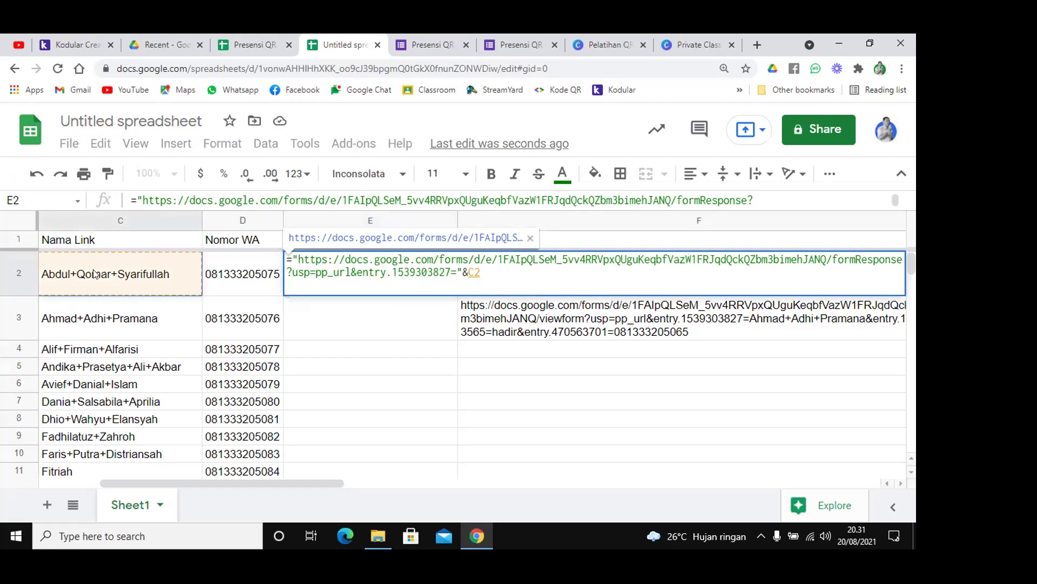
text(&)
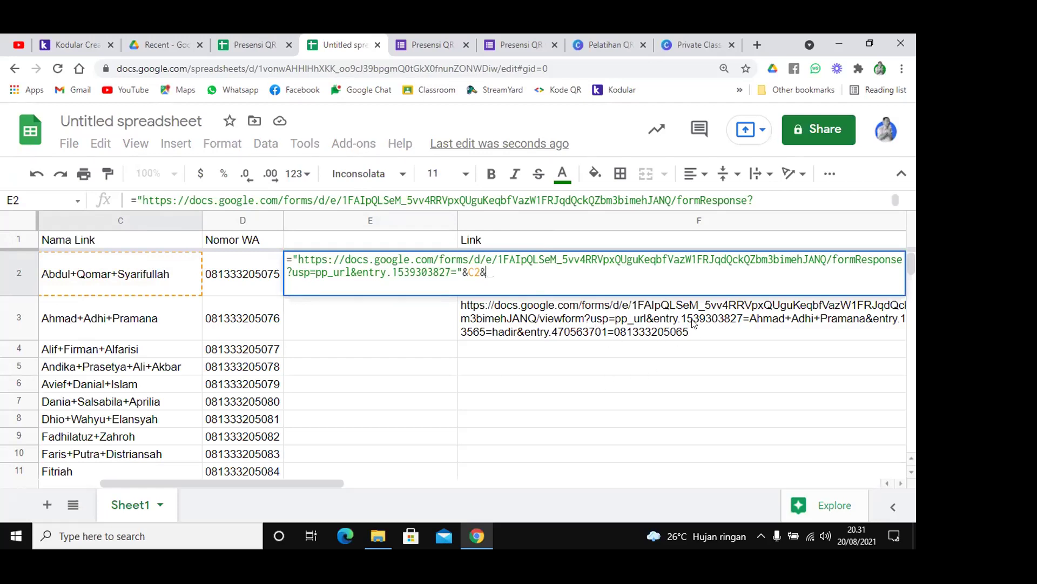
key(BackSpace)
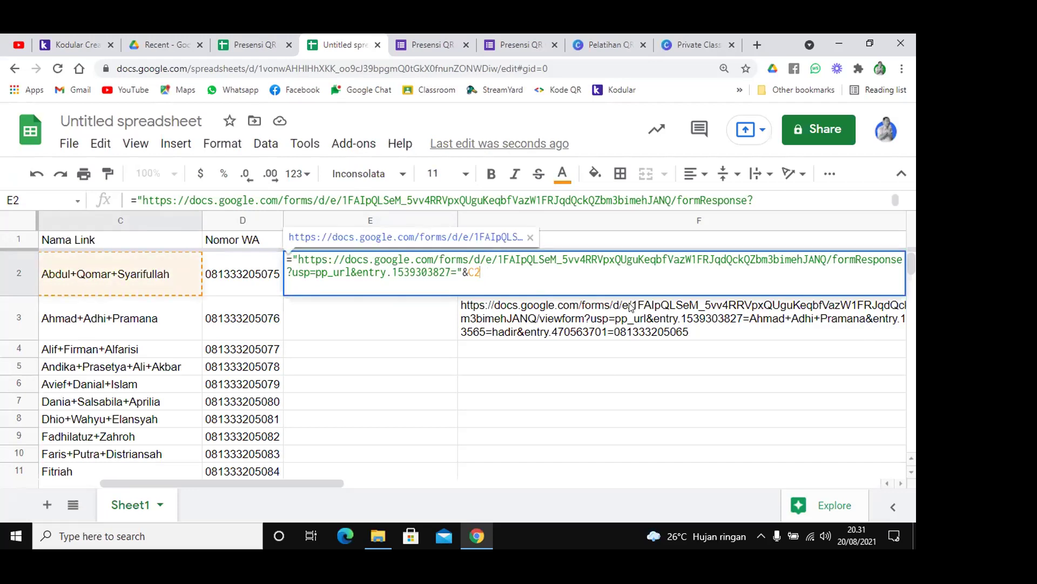
key(Return)
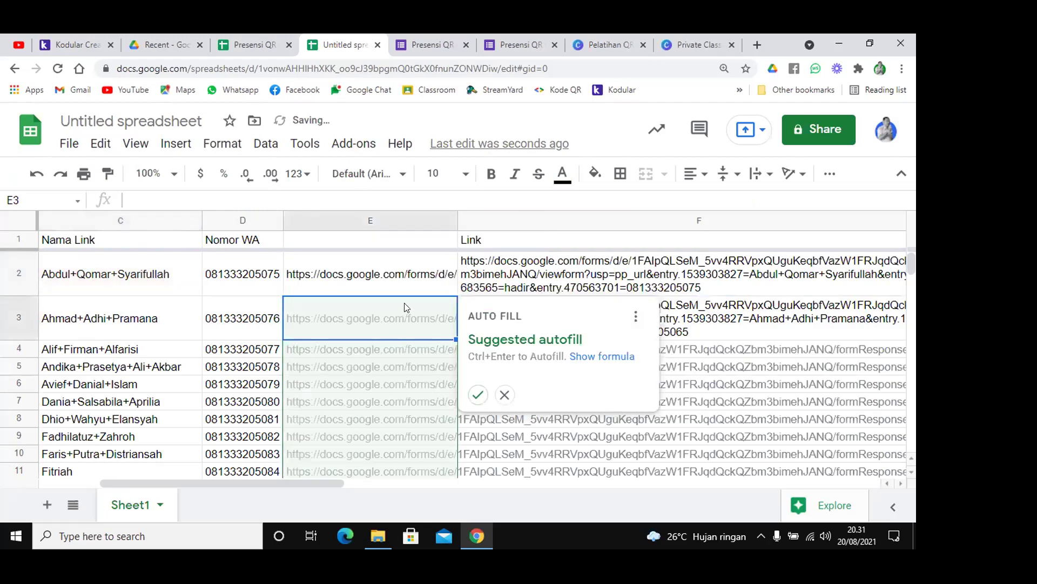
click(505, 395)
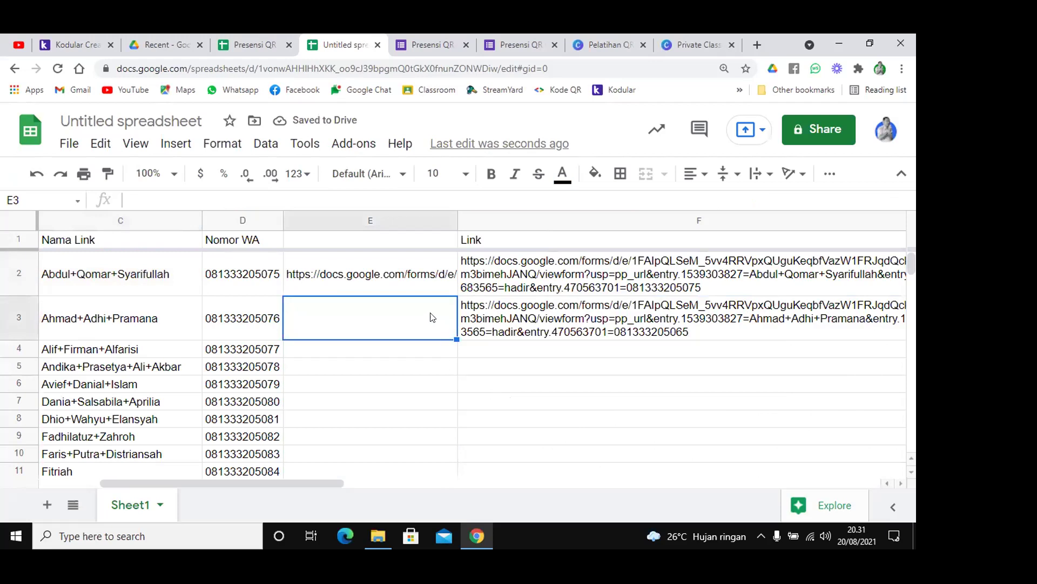
Step: Recheck E2's formula without changing it, then select the example link in F2
click(401, 280)
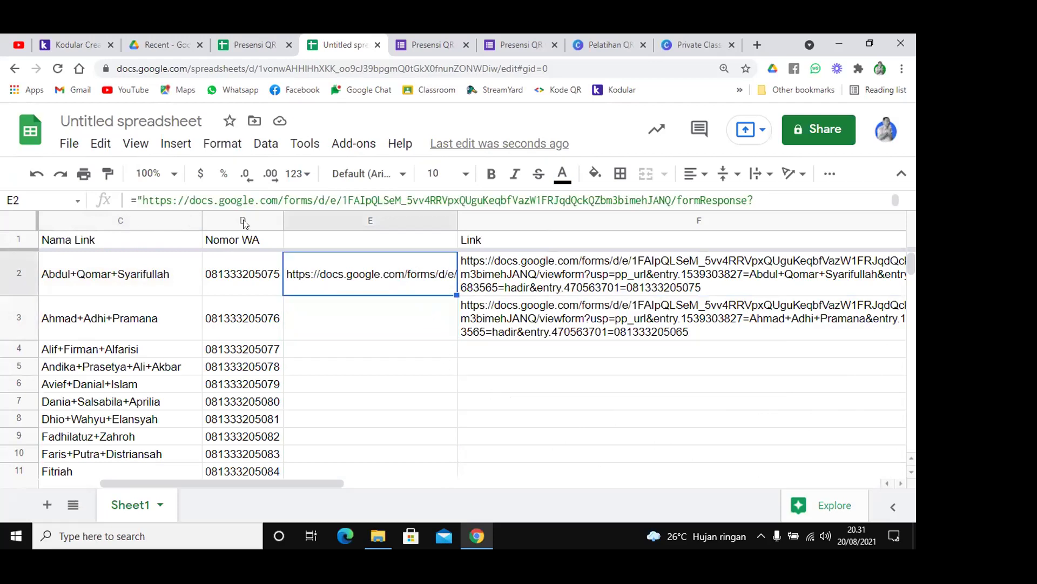
double_click(365, 287)
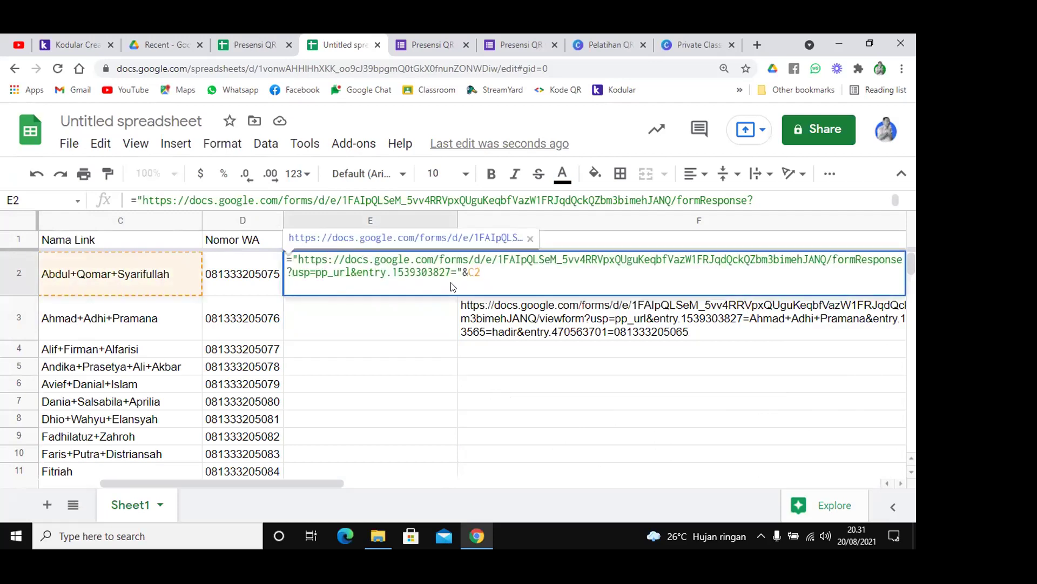
click(411, 330)
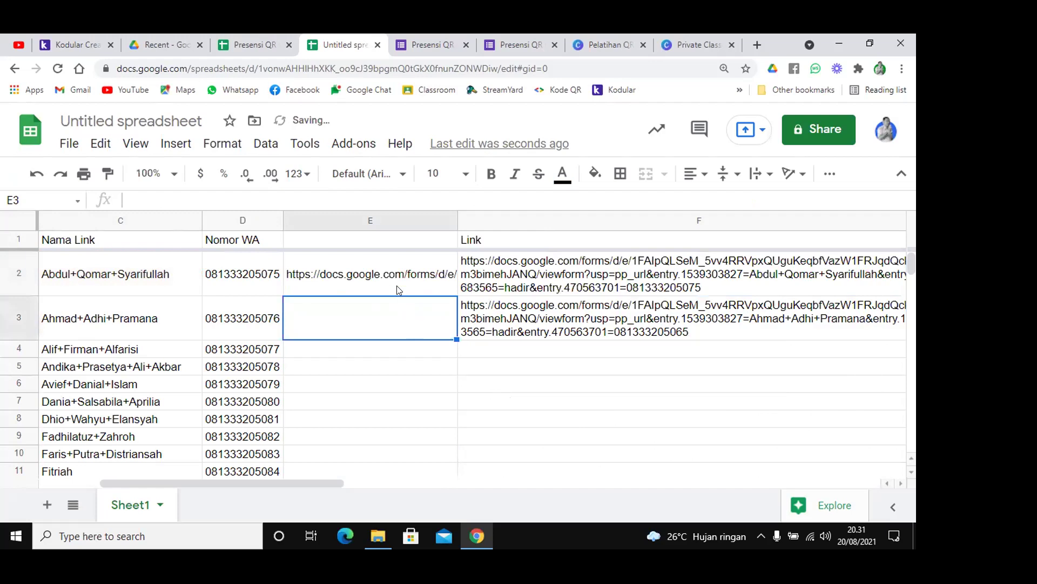
click(397, 285)
click(767, 201)
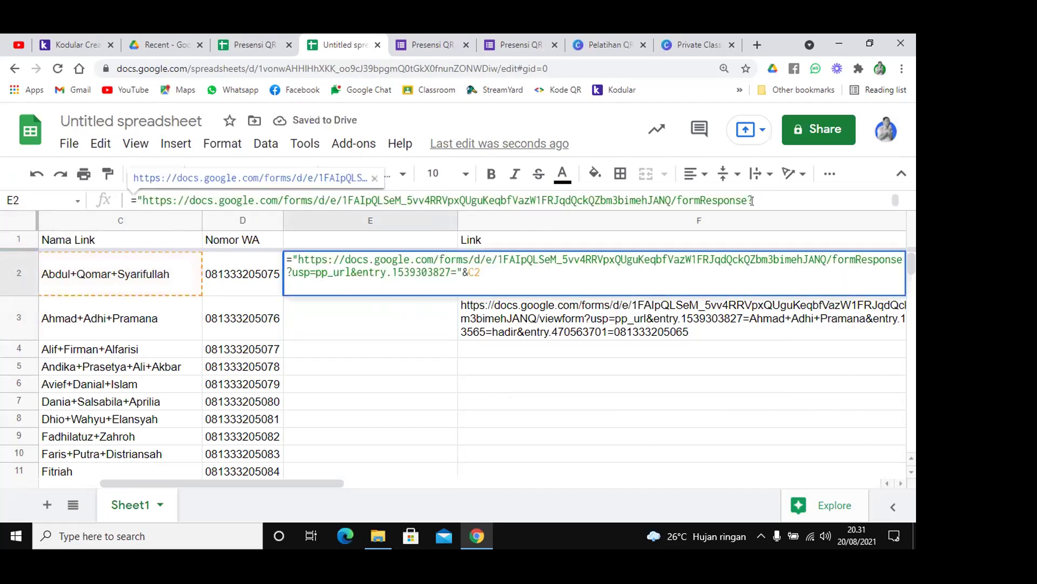
click(379, 331)
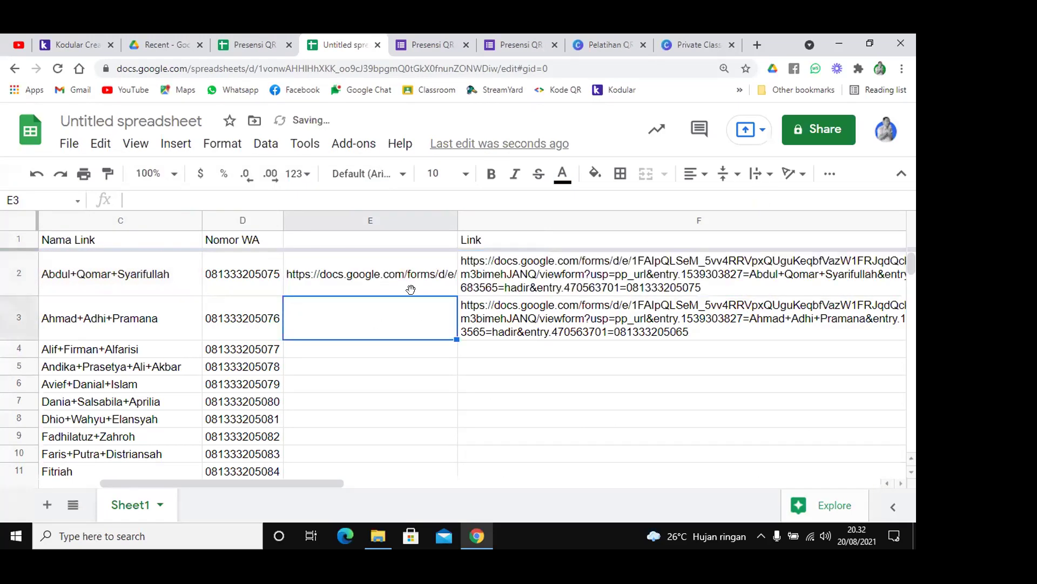
click(748, 291)
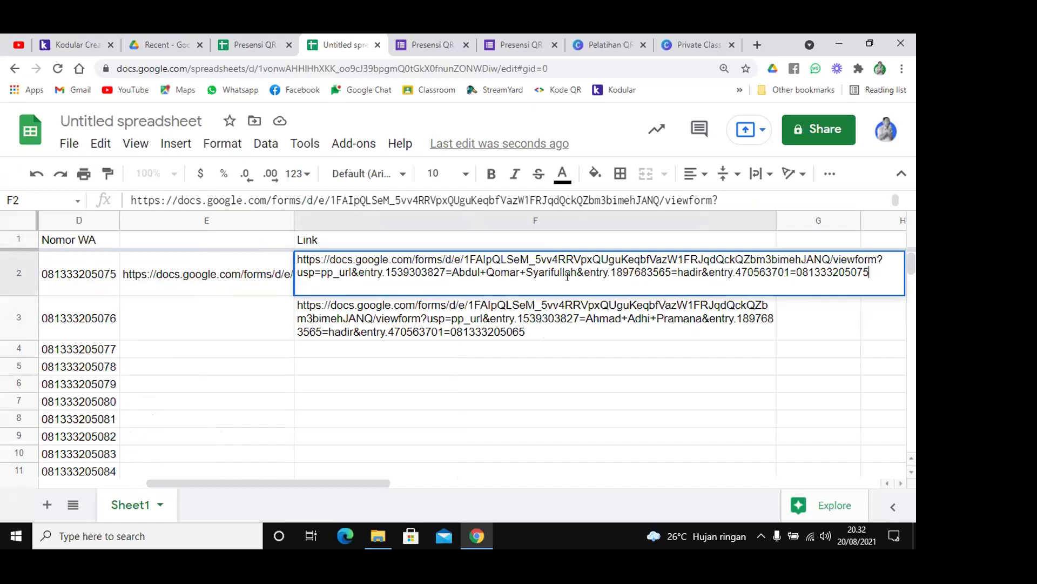
Step: Copy the '&entry.1897683565=hadir&entry.470563701=' parameters from F2's example link
drag(577, 270, 797, 270)
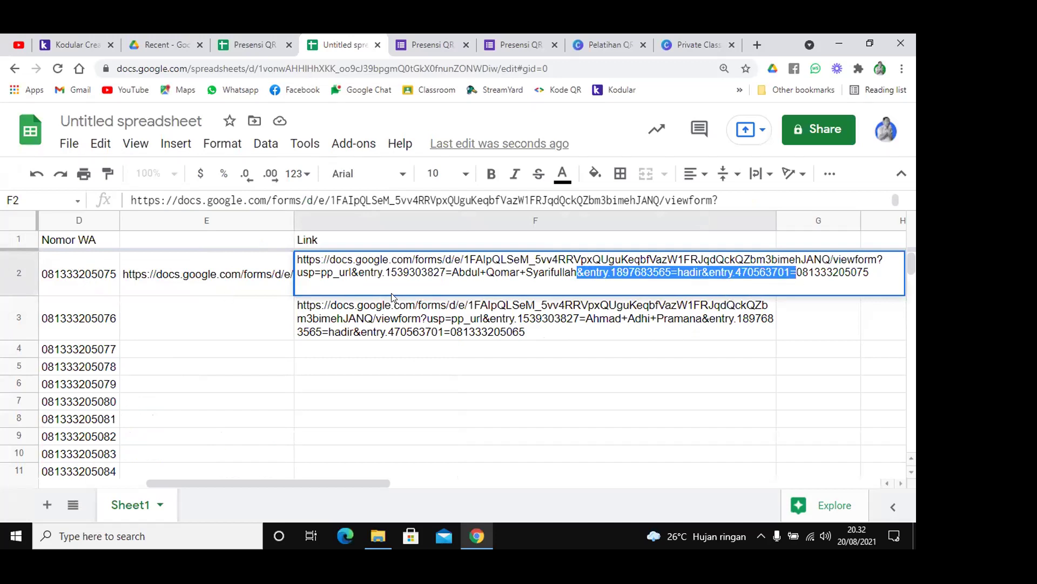
right_click(694, 271)
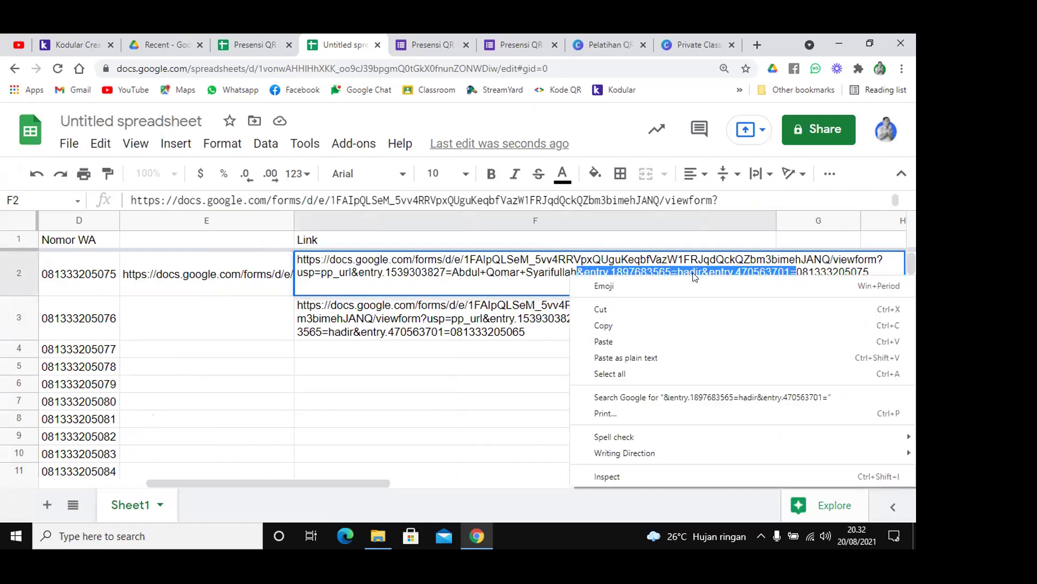
click(648, 324)
click(547, 351)
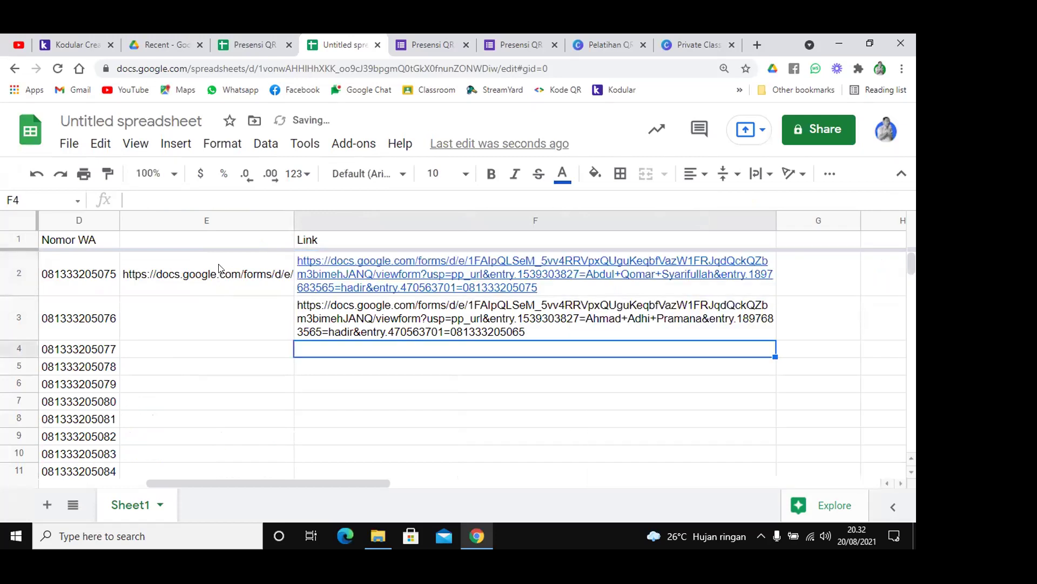
click(389, 275)
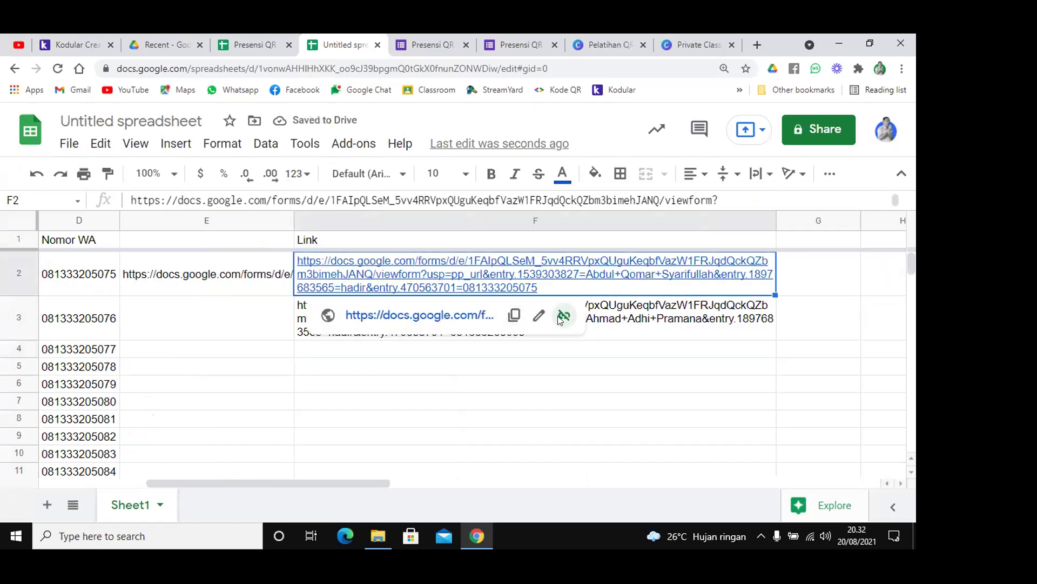
Step: Extend E2's formula with the pasted parameters in quotes followed by &D2
click(255, 275)
key(Return)
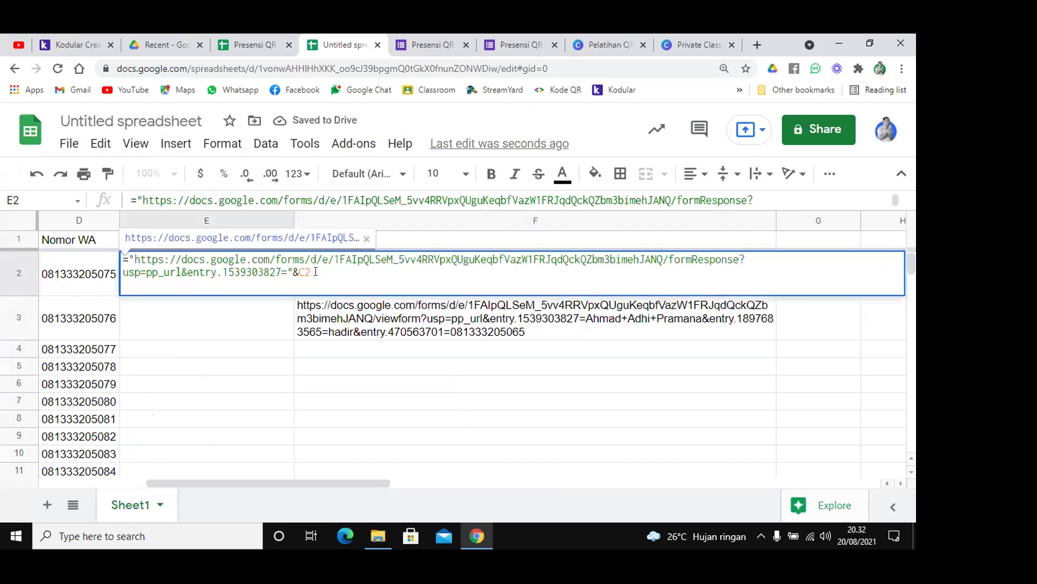
text(&)
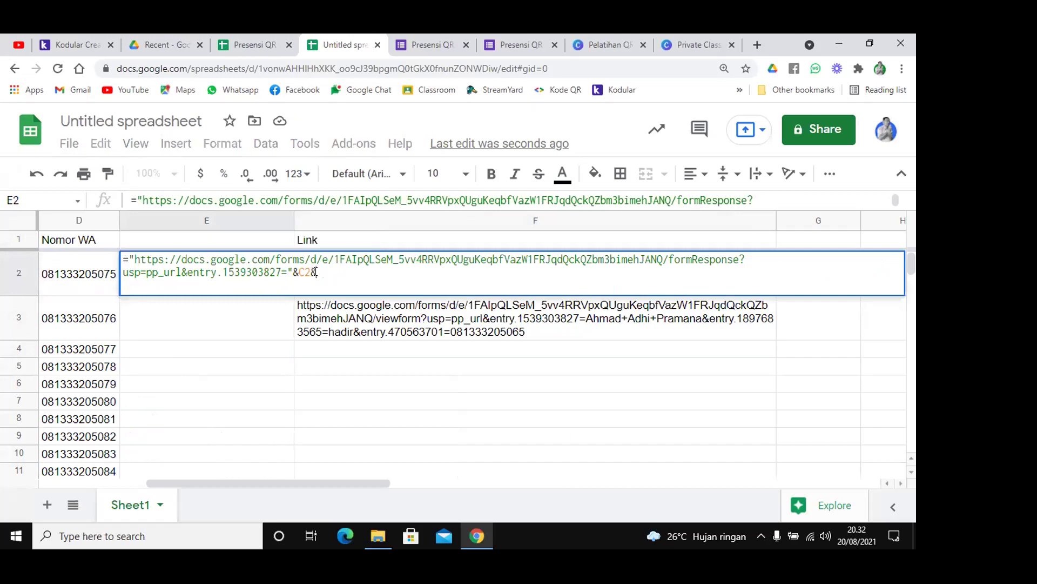
text("")
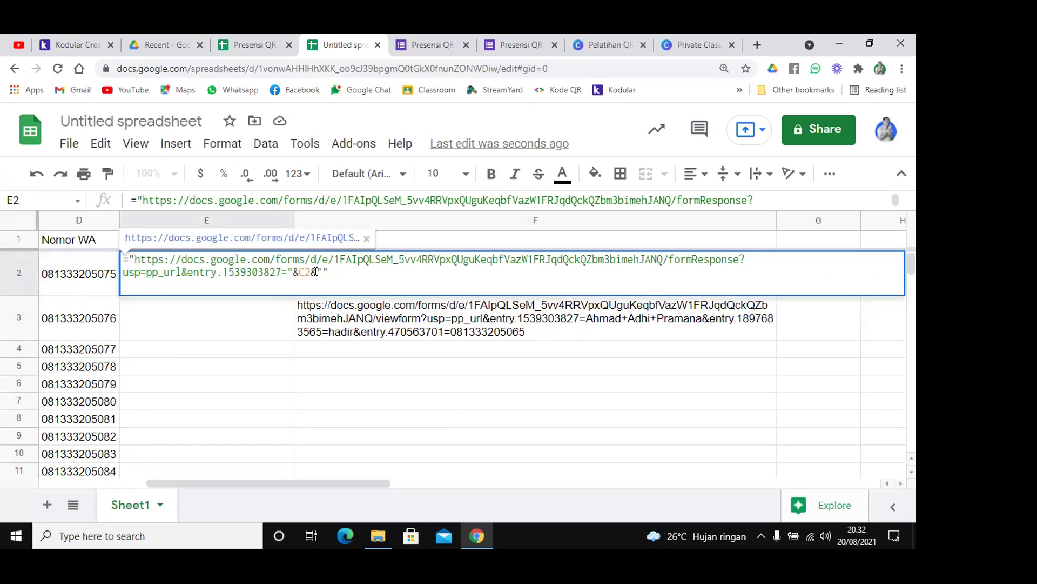
key(BackSpace)
key(ctrl+v)
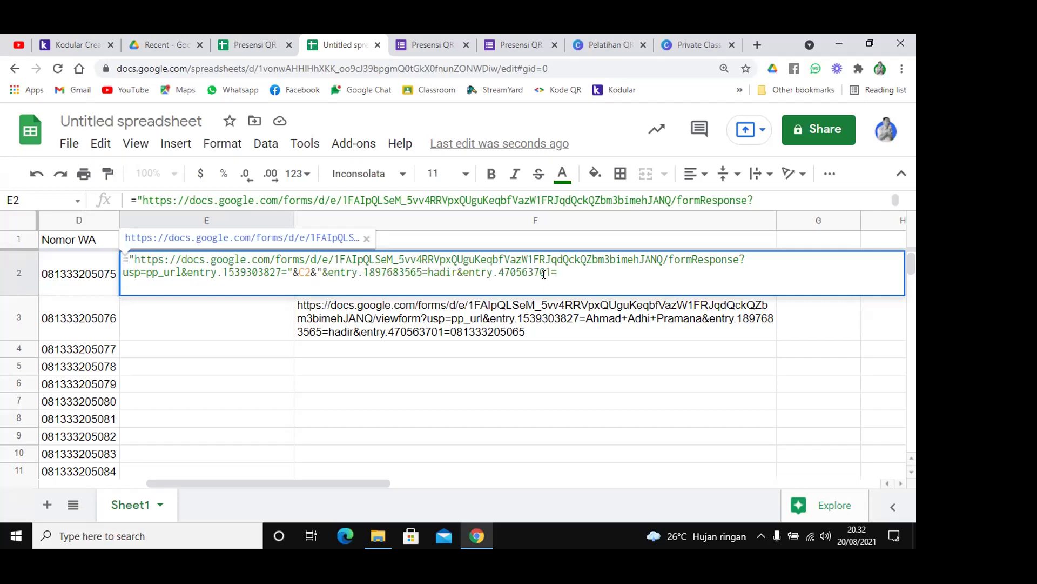
text("&)
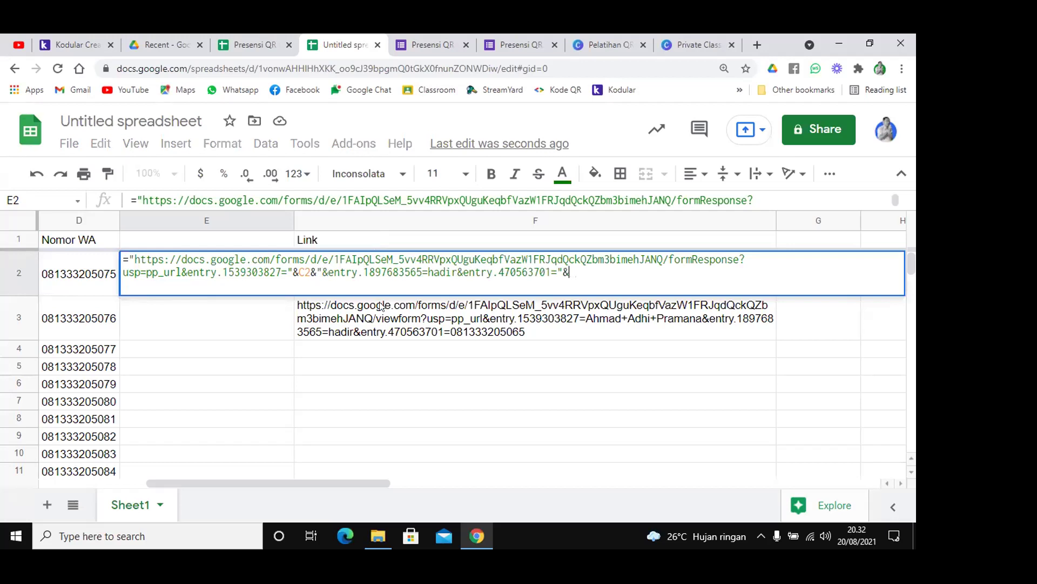
click(71, 276)
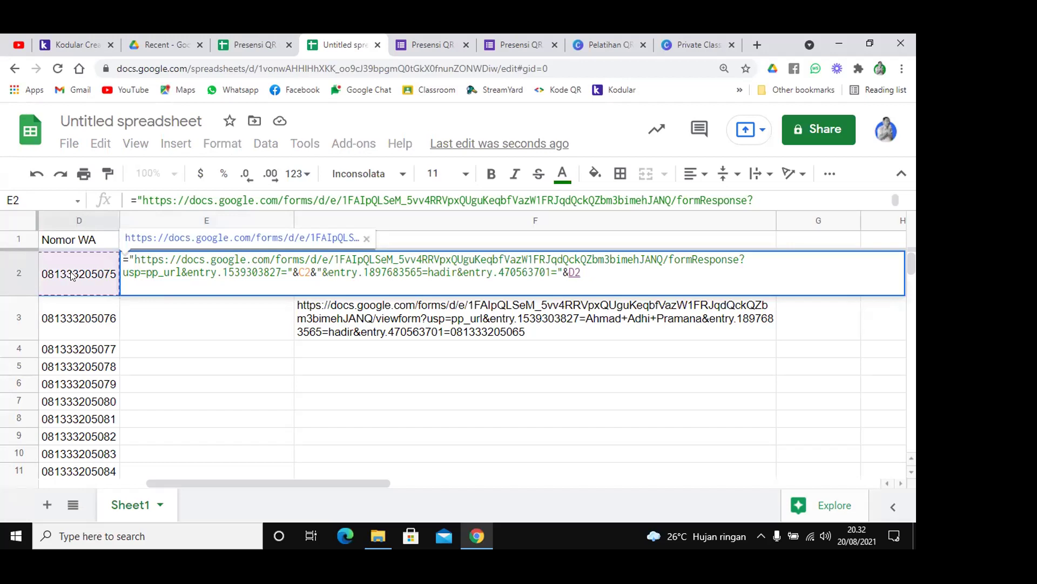
key(Return)
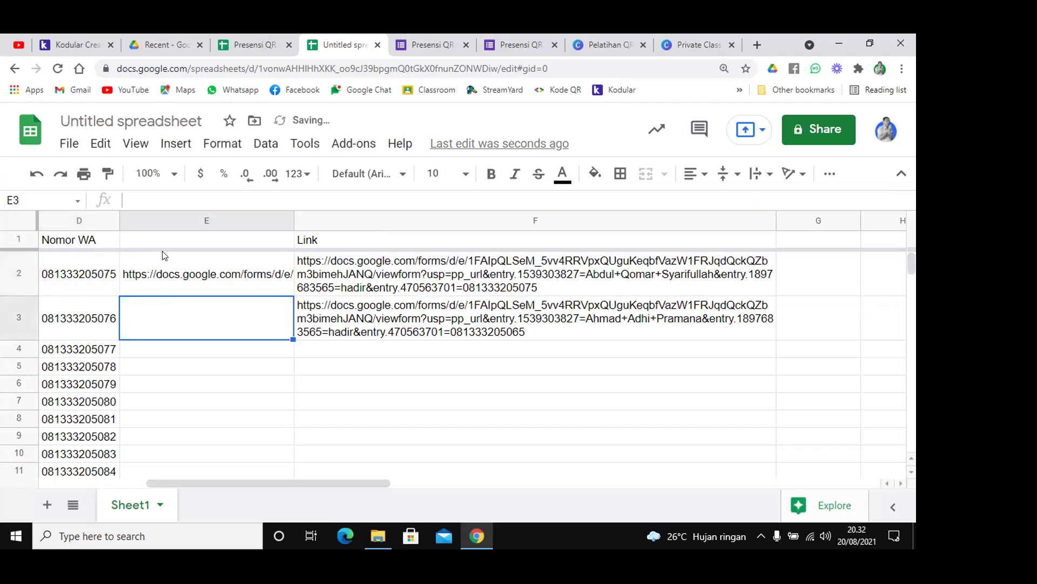
Step: Widen column E and set its text wrapping to Wrap
drag(353, 218, 381, 219)
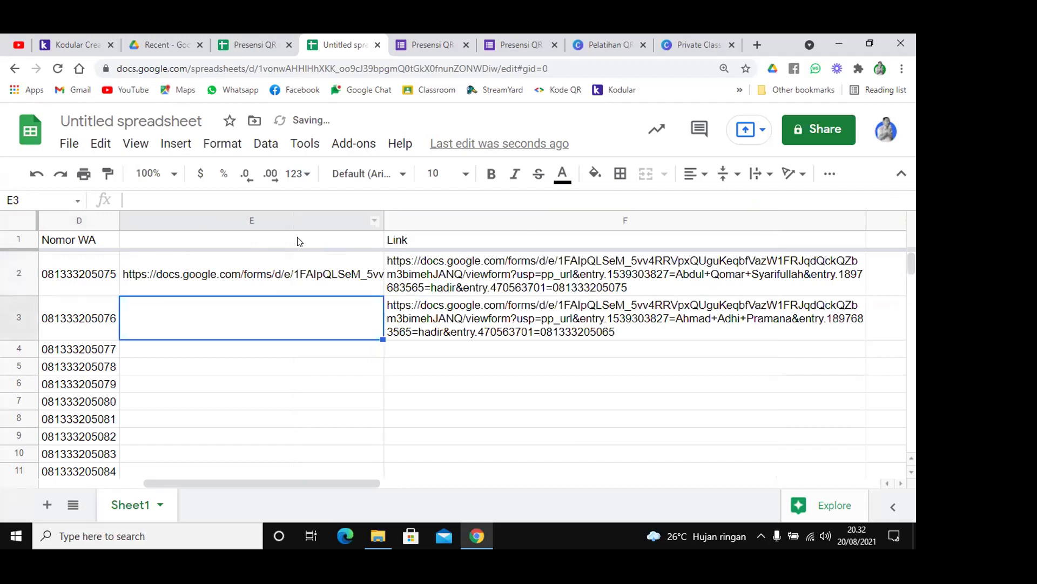
click(300, 217)
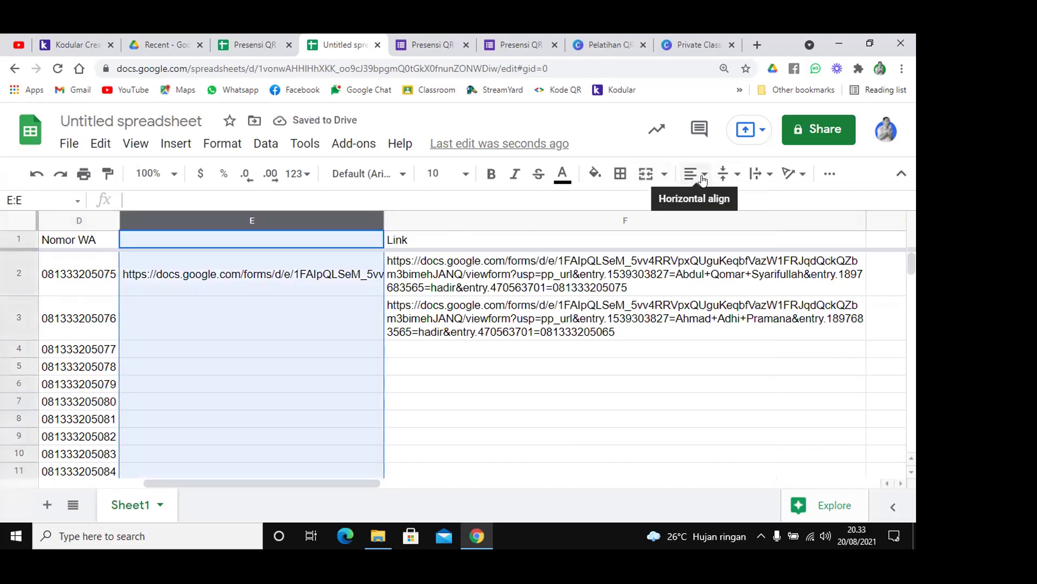
click(763, 173)
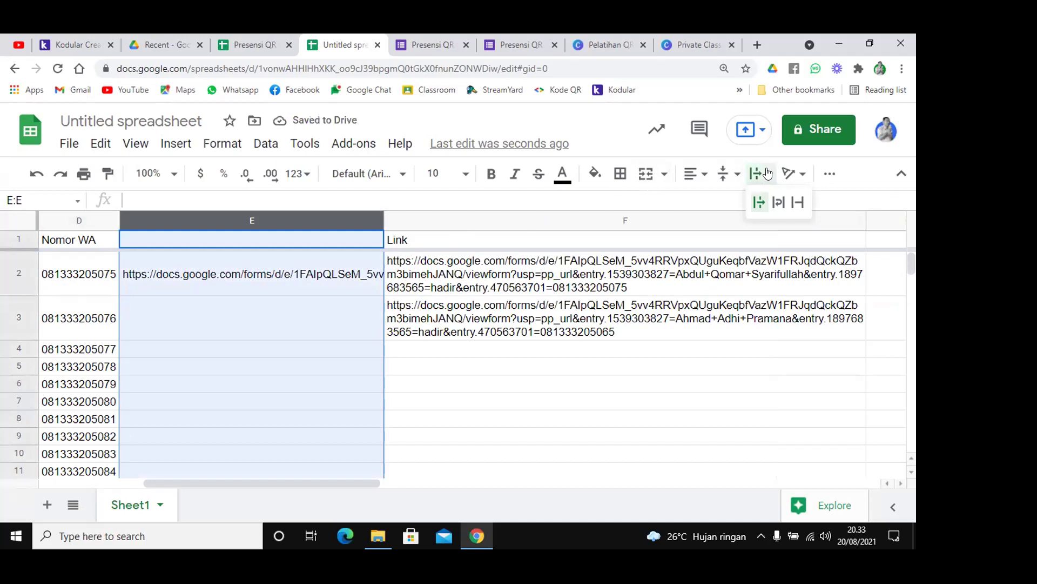
click(773, 204)
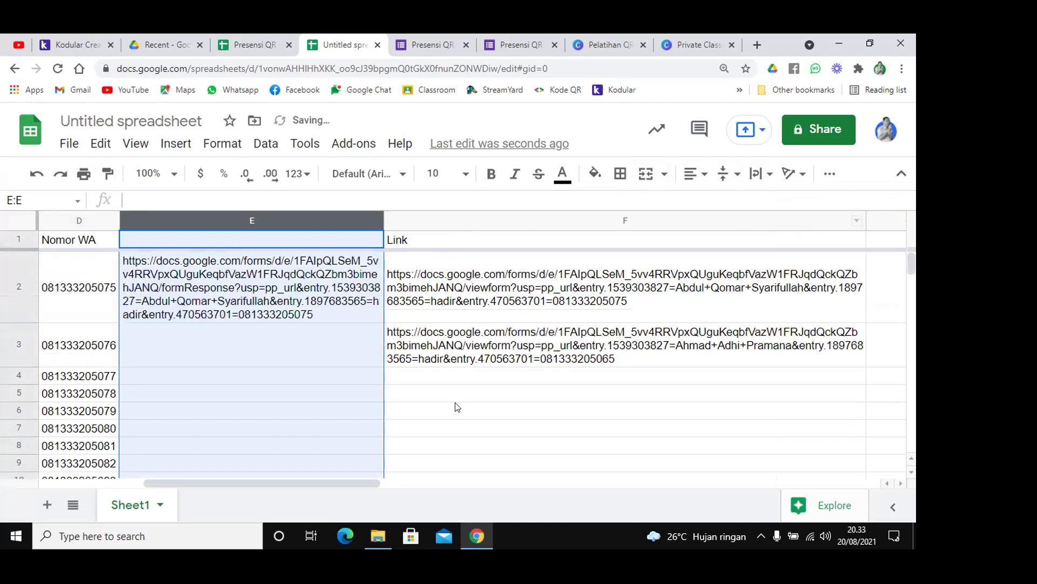
click(456, 399)
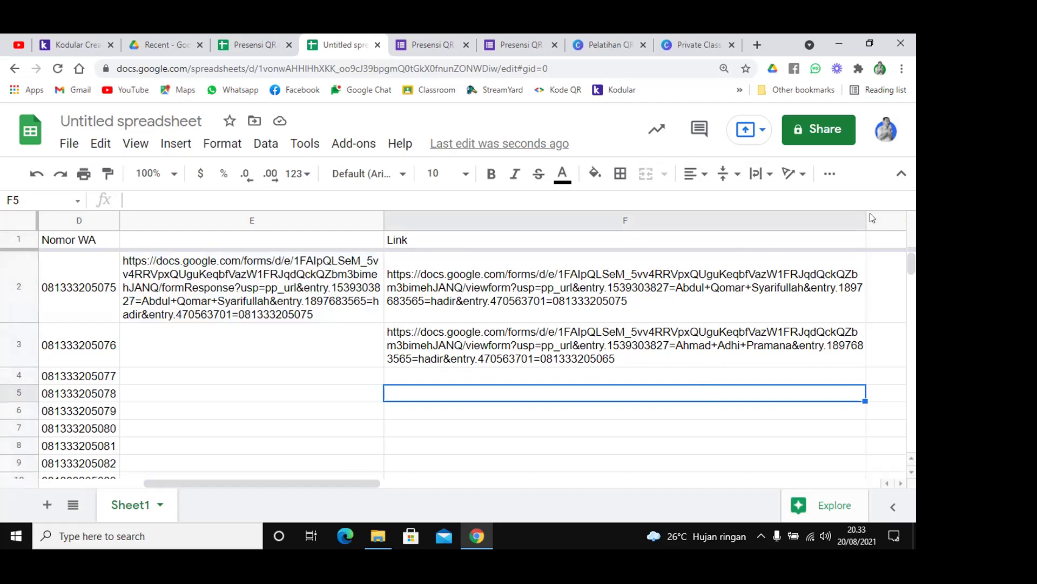
Step: Resize columns E and F to 314 pixels each
drag(810, 221, 696, 241)
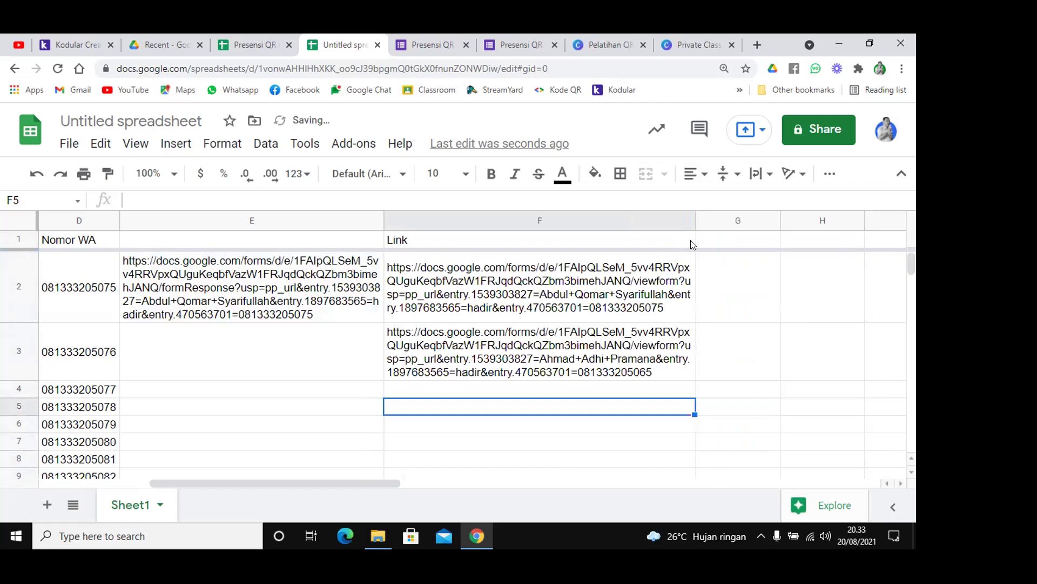
drag(689, 218, 646, 228)
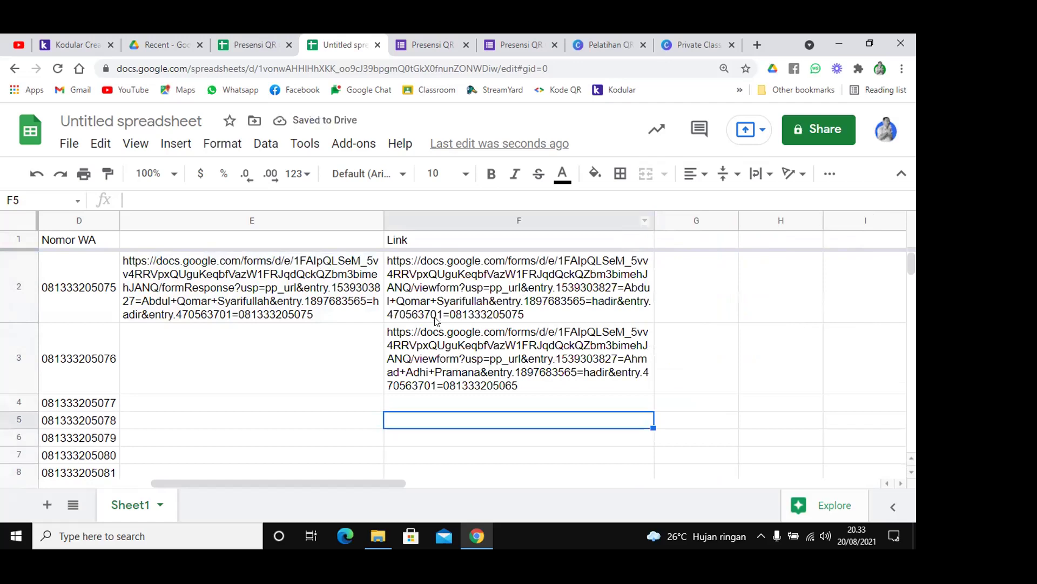
right_click(313, 221)
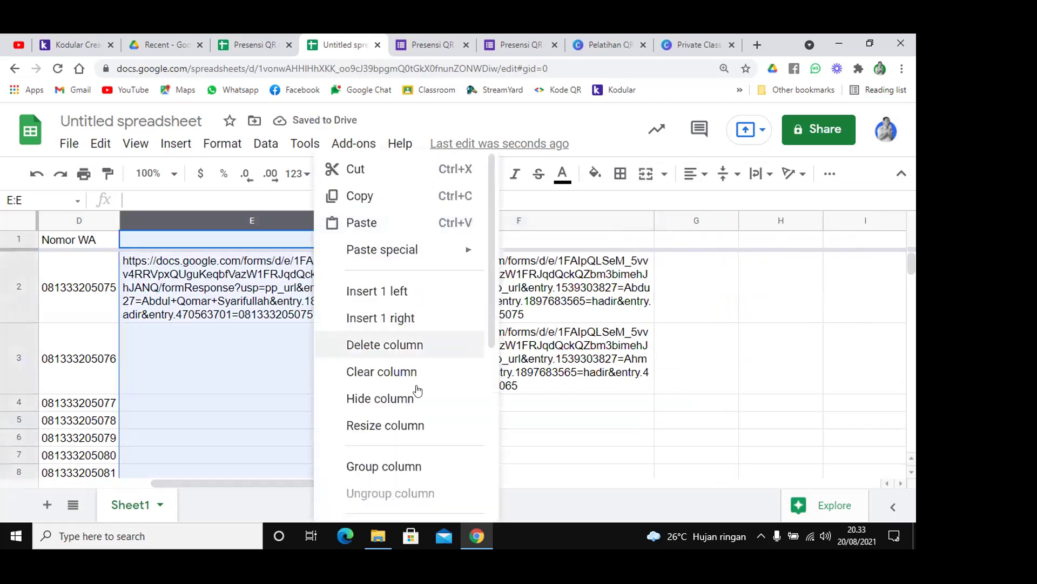
click(406, 435)
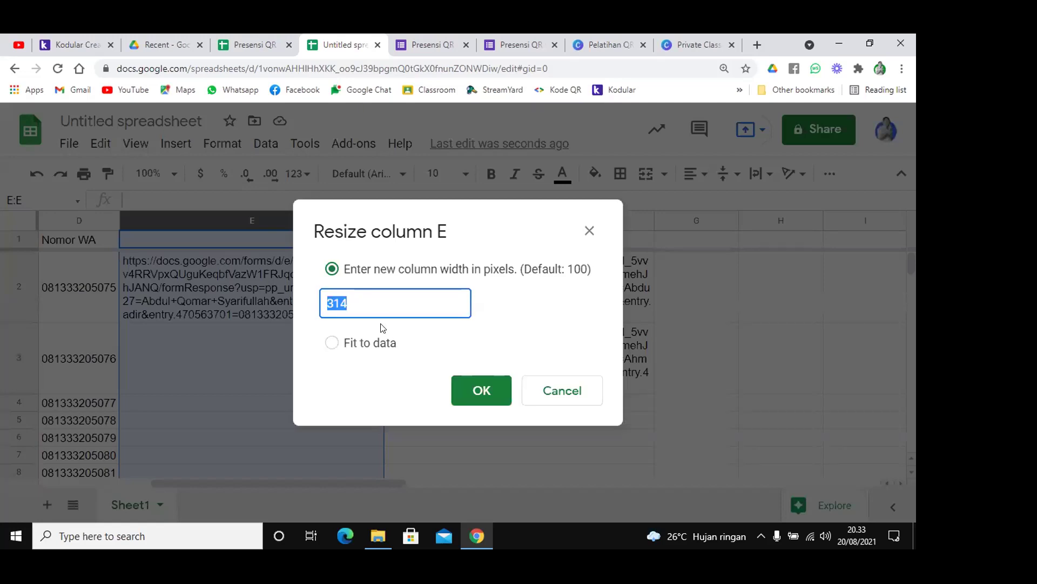
click(480, 395)
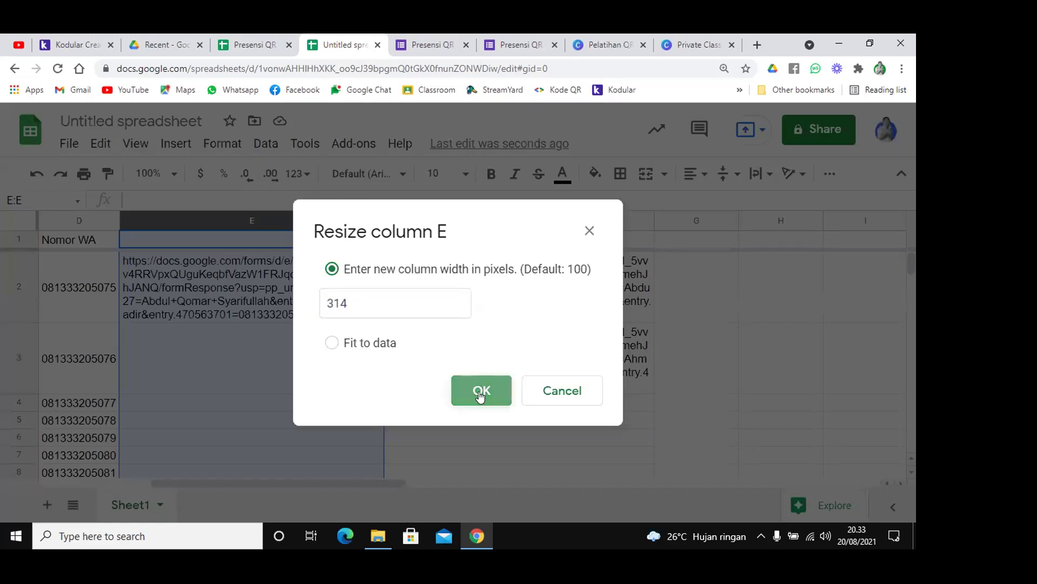
right_click(468, 219)
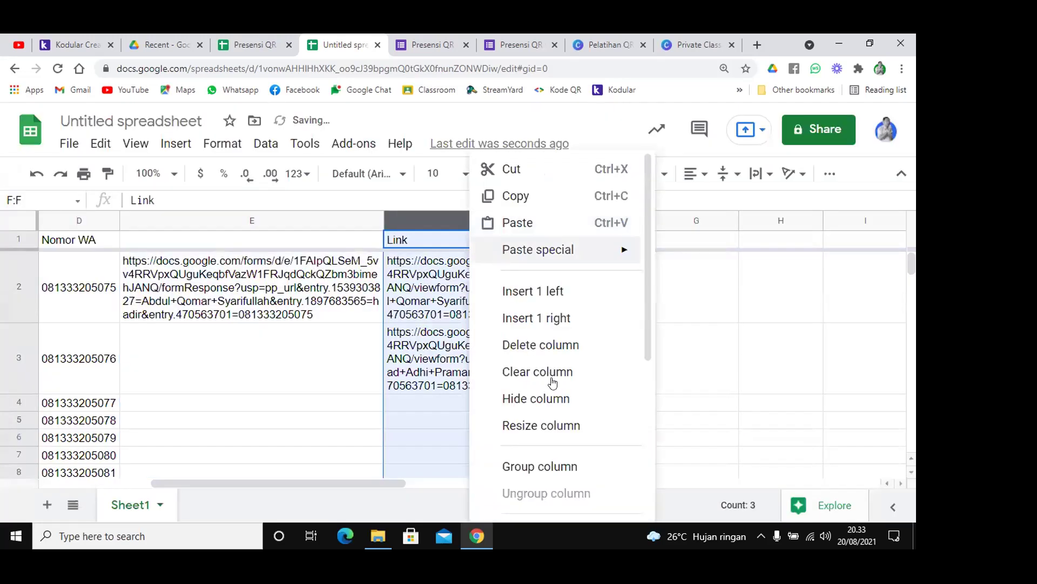
click(549, 424)
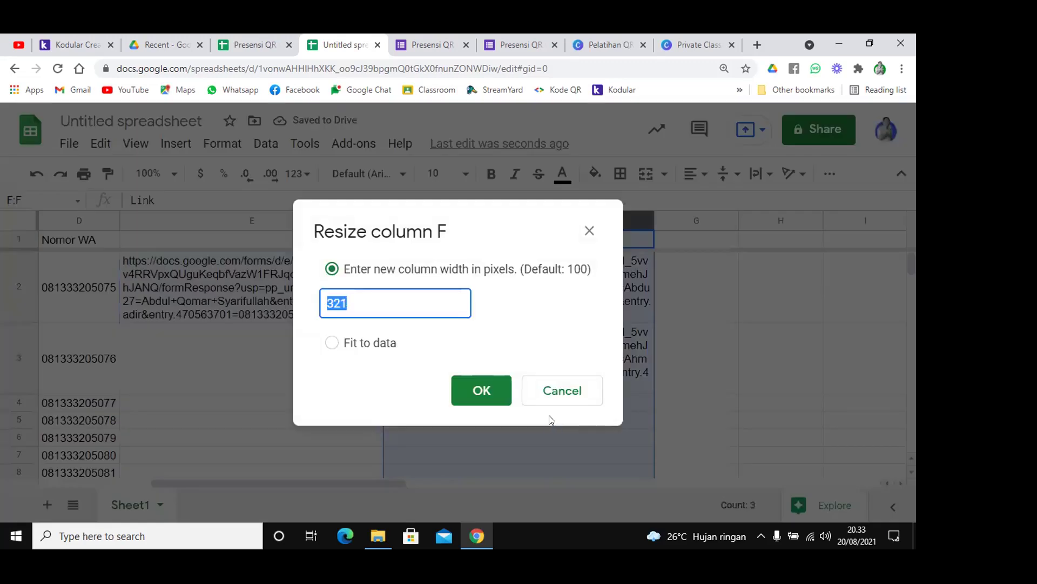
text(314)
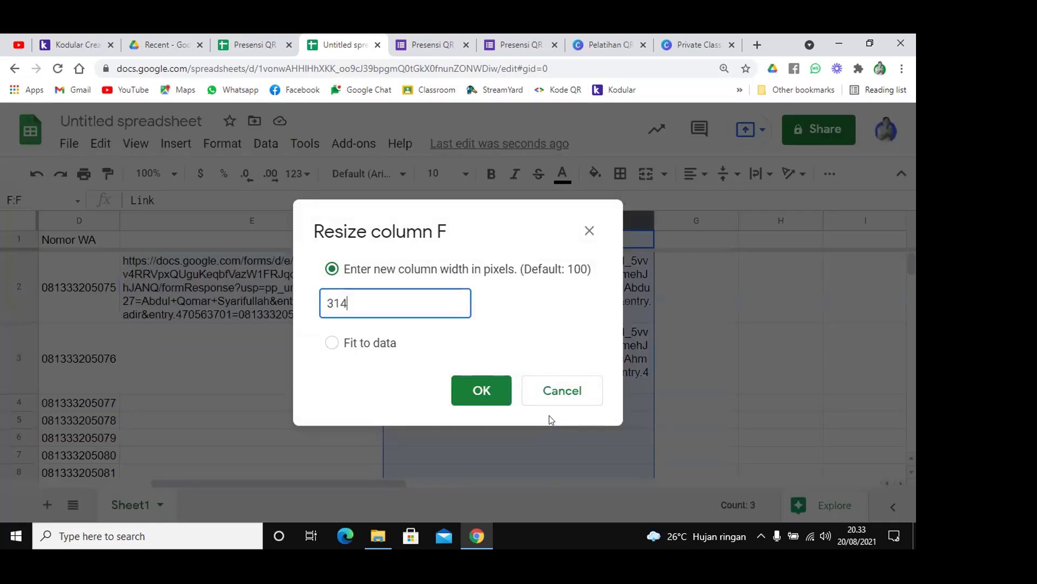
click(488, 394)
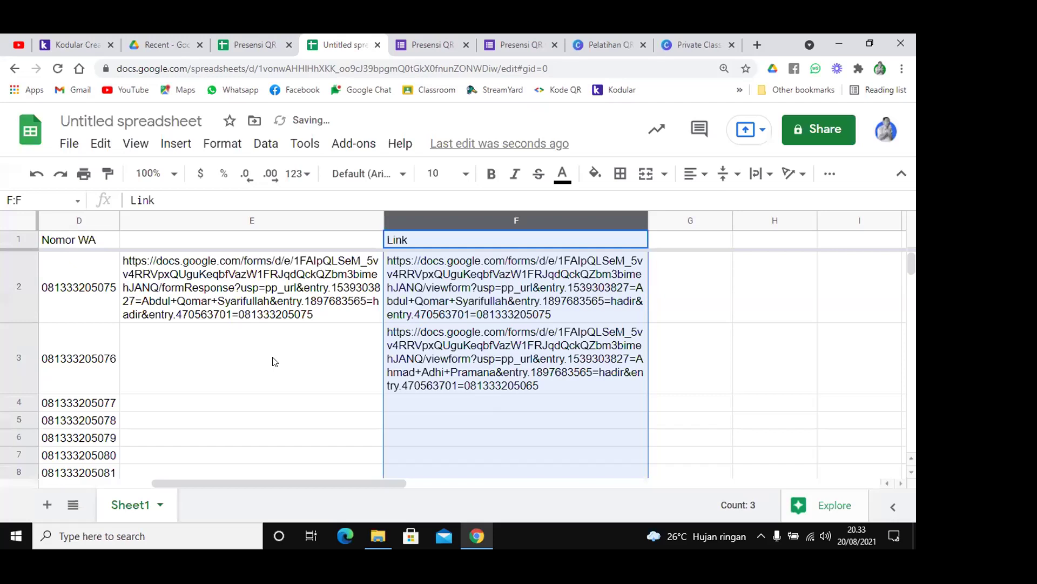
Step: Compare E2's link-building formula with the example link in F2
click(305, 330)
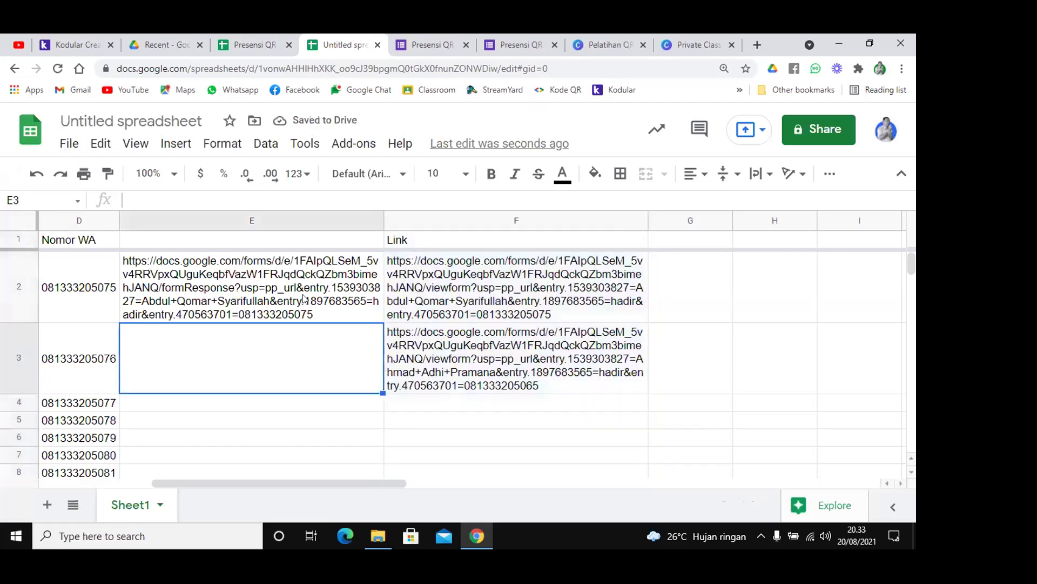
click(304, 299)
click(444, 301)
click(315, 302)
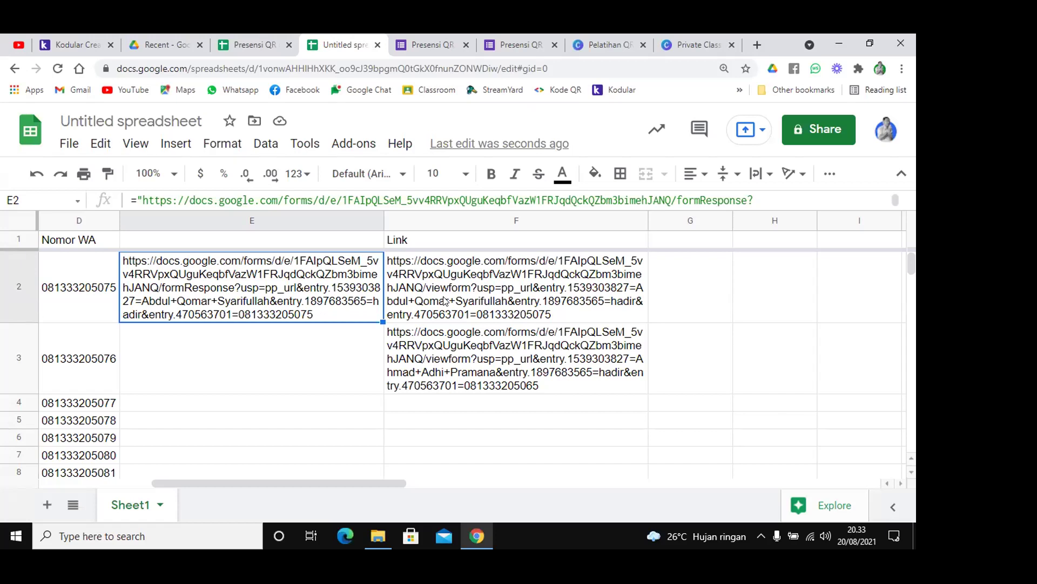
click(445, 300)
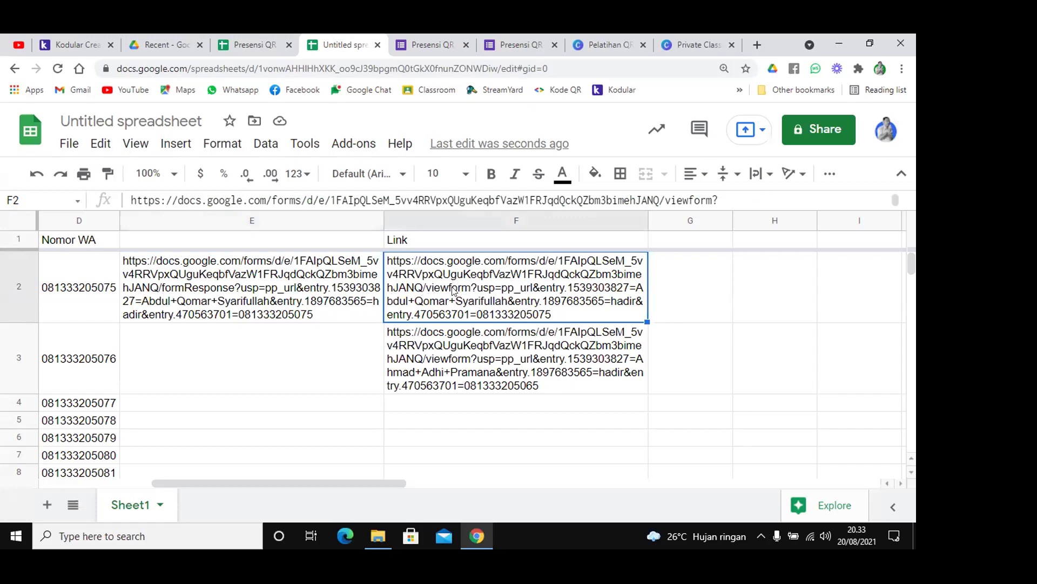
click(185, 290)
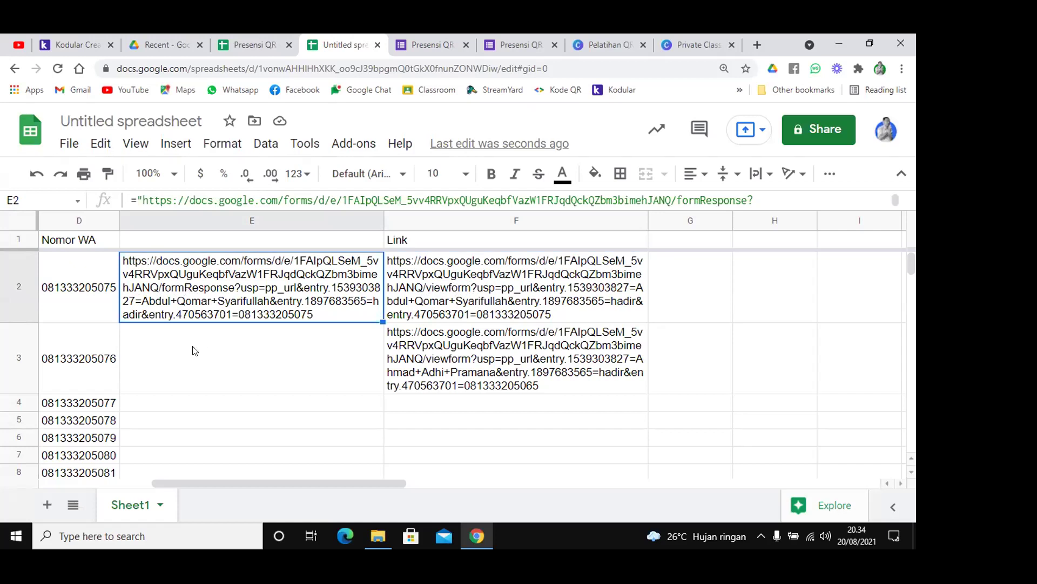
scroll(196, 359, down, 10)
scroll(196, 360, up, 10)
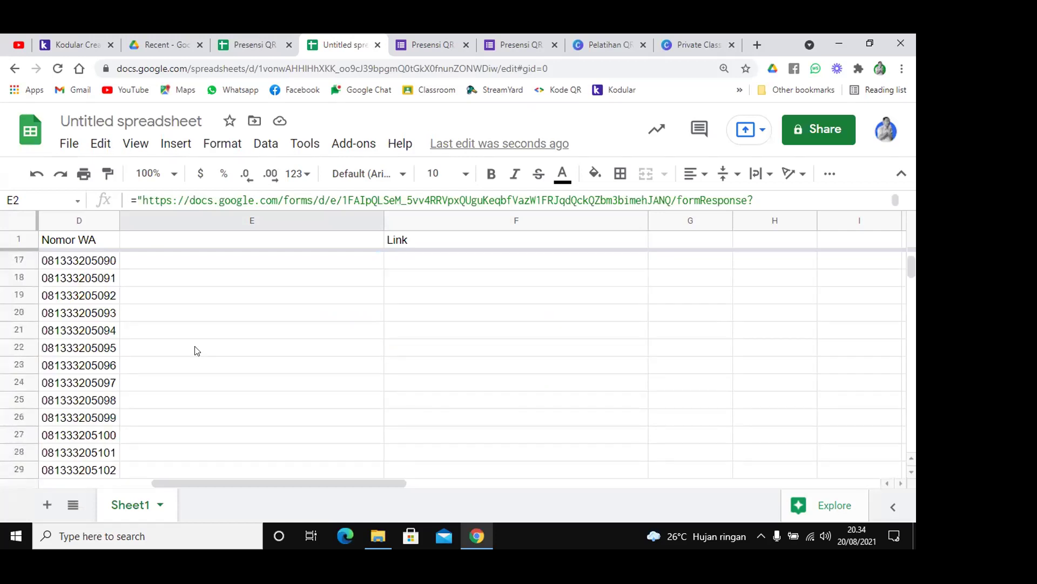
scroll(195, 351, down, 1)
scroll(195, 351, up, 1)
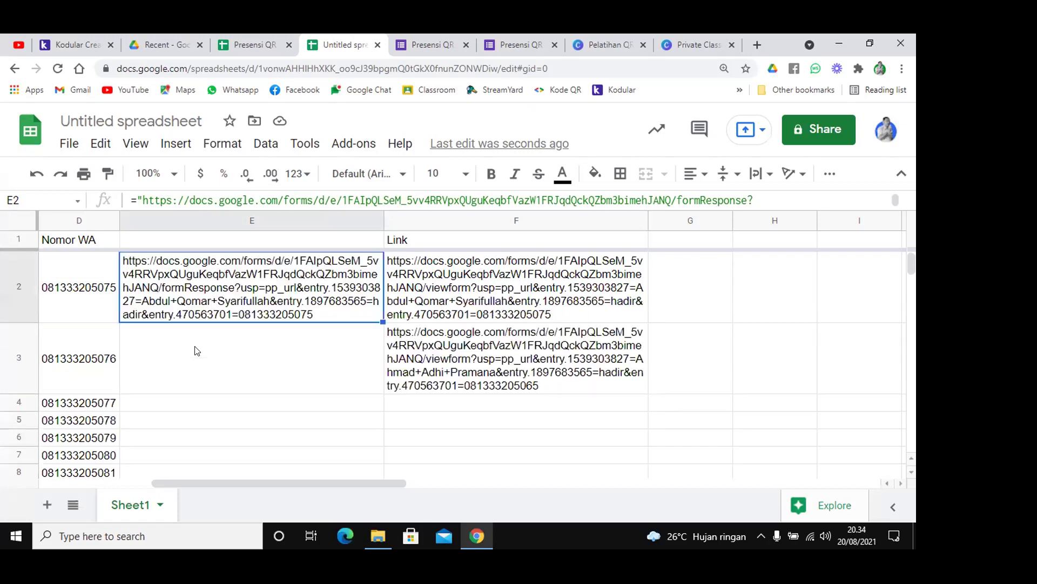
click(335, 352)
Step: Fill E2's link formula down column E for every student and scroll through the results
click(370, 314)
double_click(382, 321)
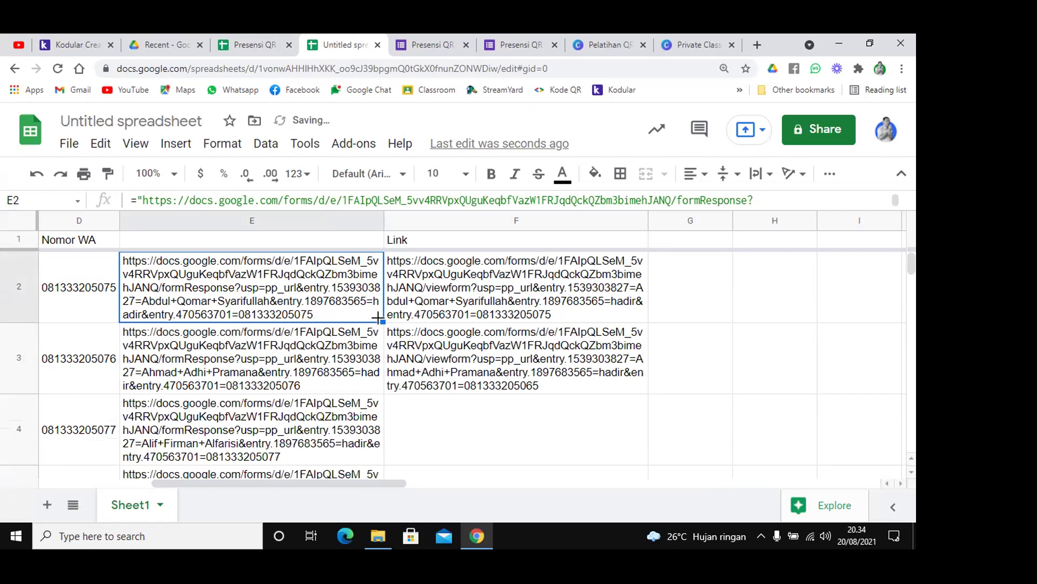
scroll(288, 357, down, 3)
scroll(288, 358, down, 7)
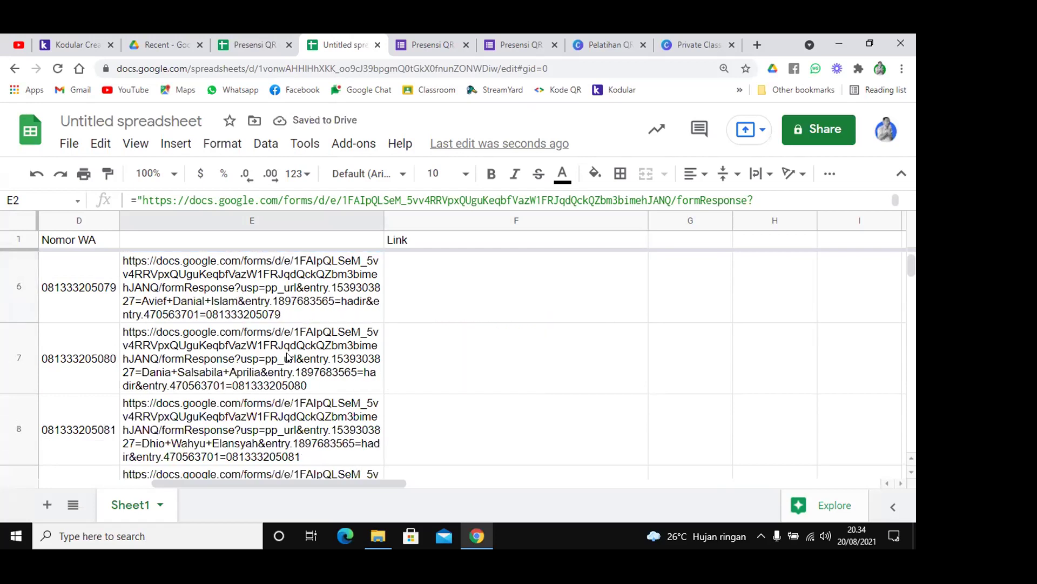
scroll(288, 357, down, 10)
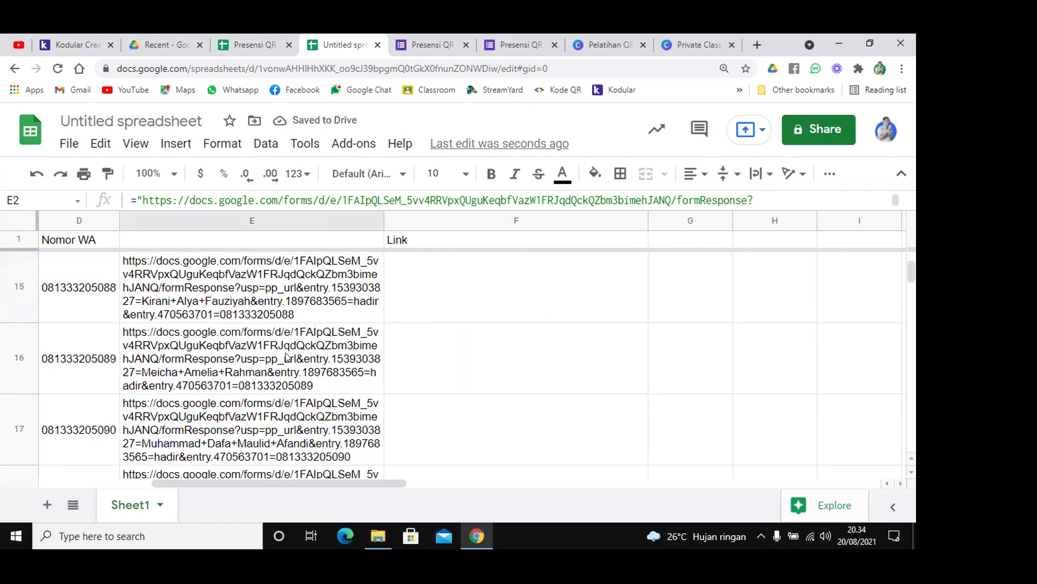
scroll(288, 358, down, 2)
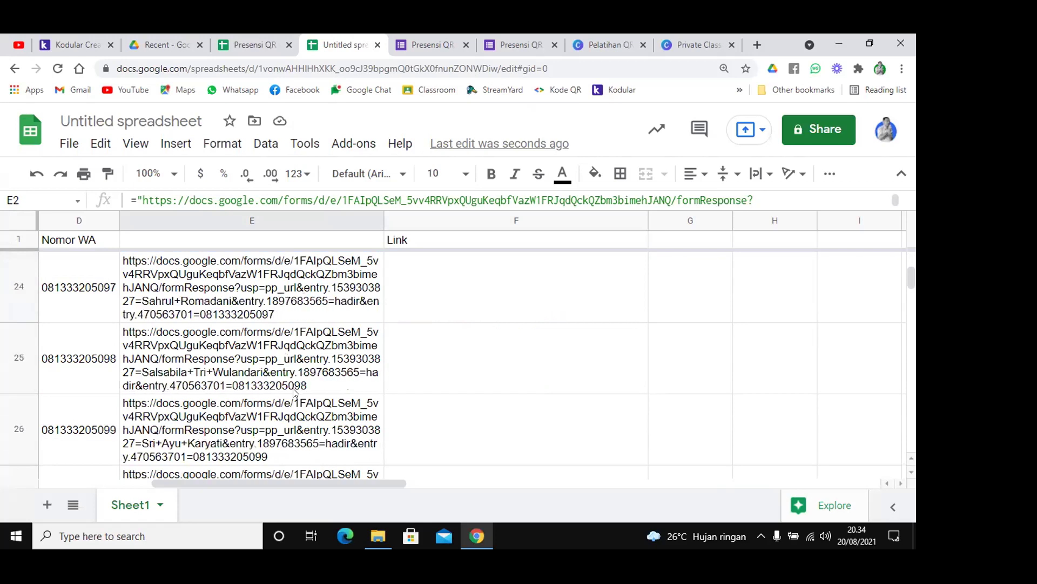
scroll(256, 427, down, 2)
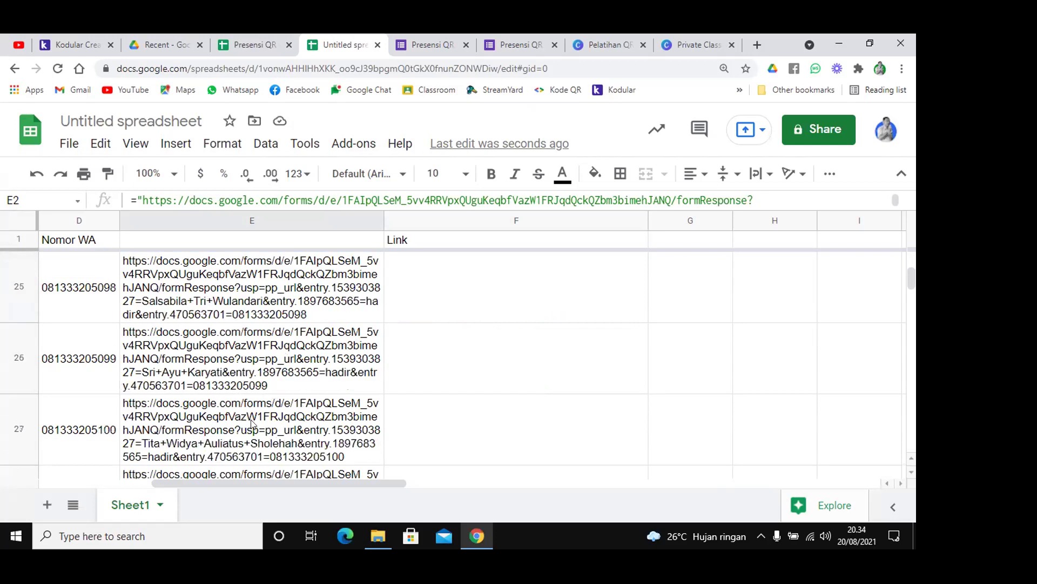
scroll(271, 421, up, 19)
scroll(280, 416, up, 5)
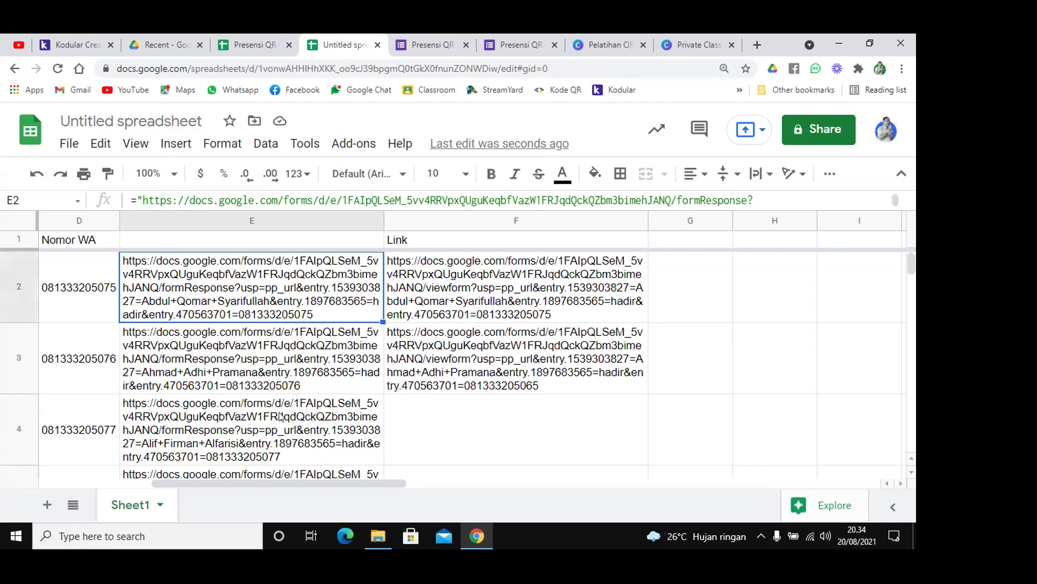
click(443, 217)
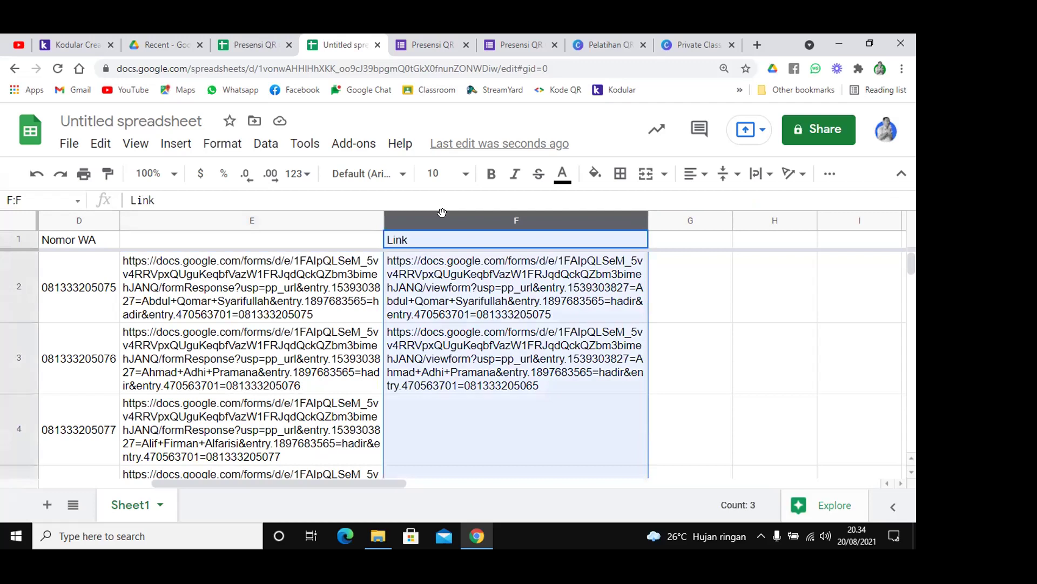
Step: Hide the old Link column F
right_click(442, 212)
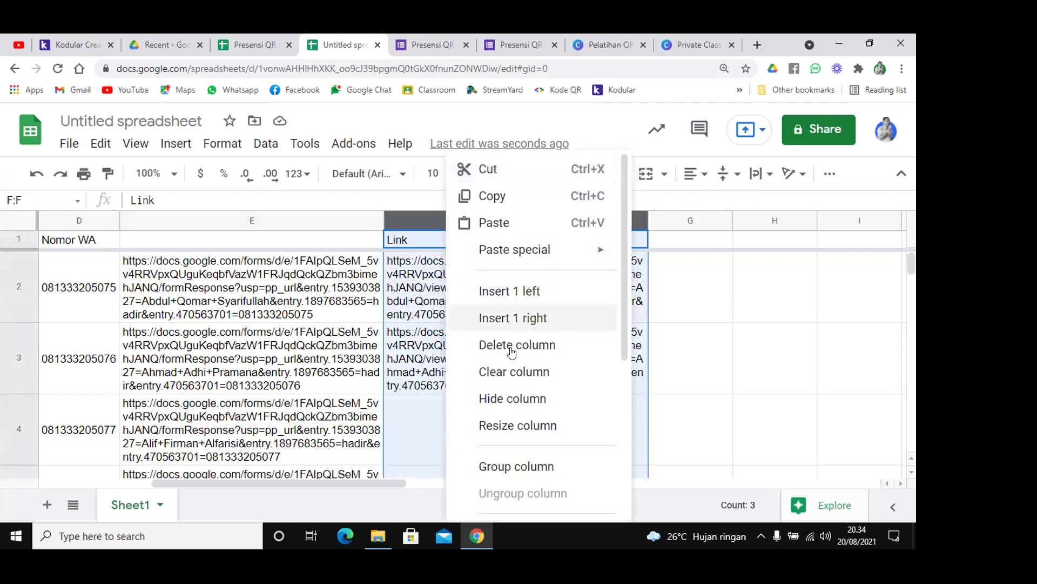
click(511, 400)
click(530, 334)
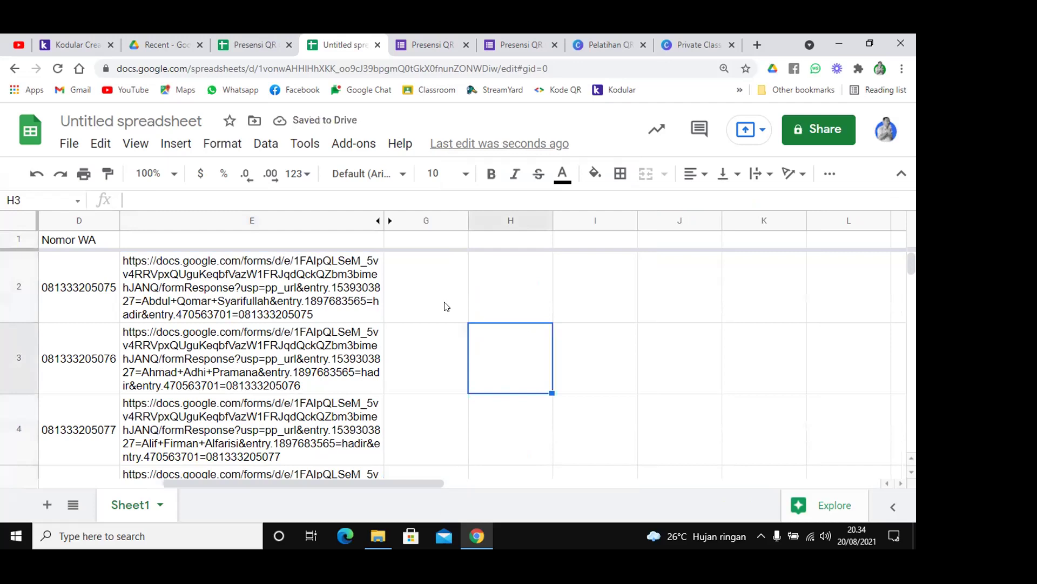
Step: View E2's full formula, then copy the first student's link from E2
click(243, 286)
right_click(242, 286)
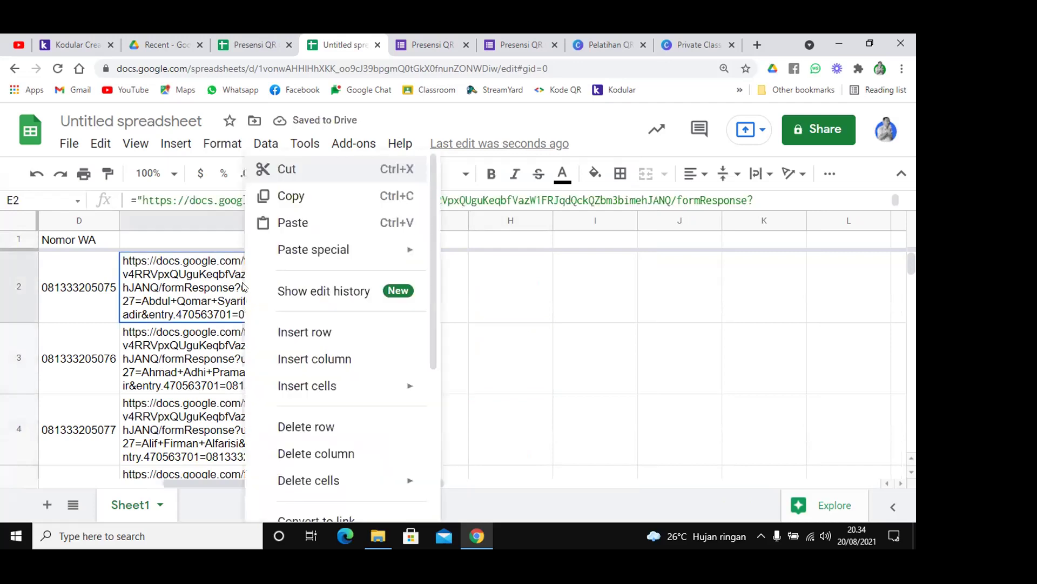
click(207, 301)
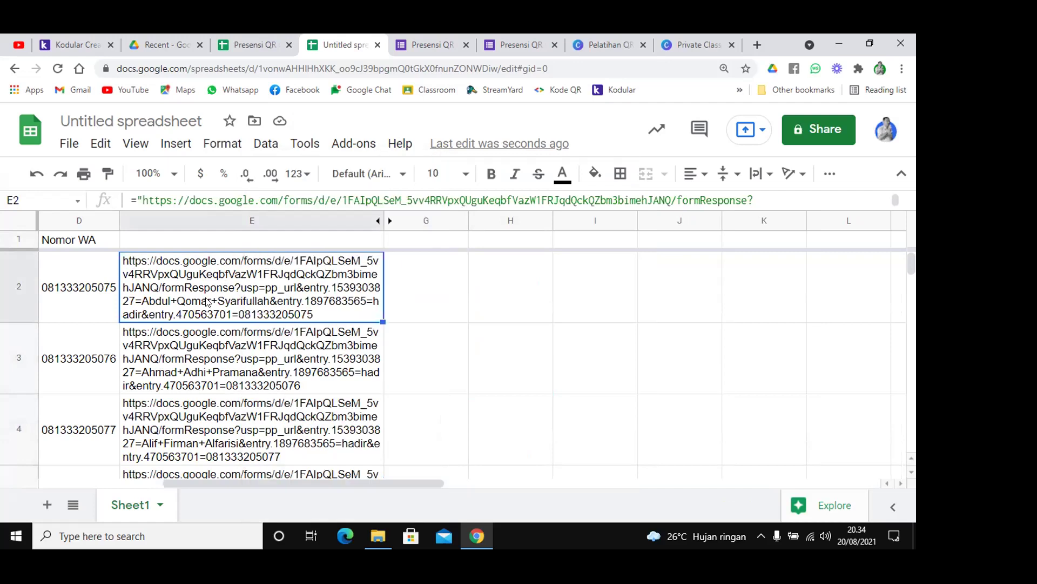
double_click(205, 301)
click(616, 440)
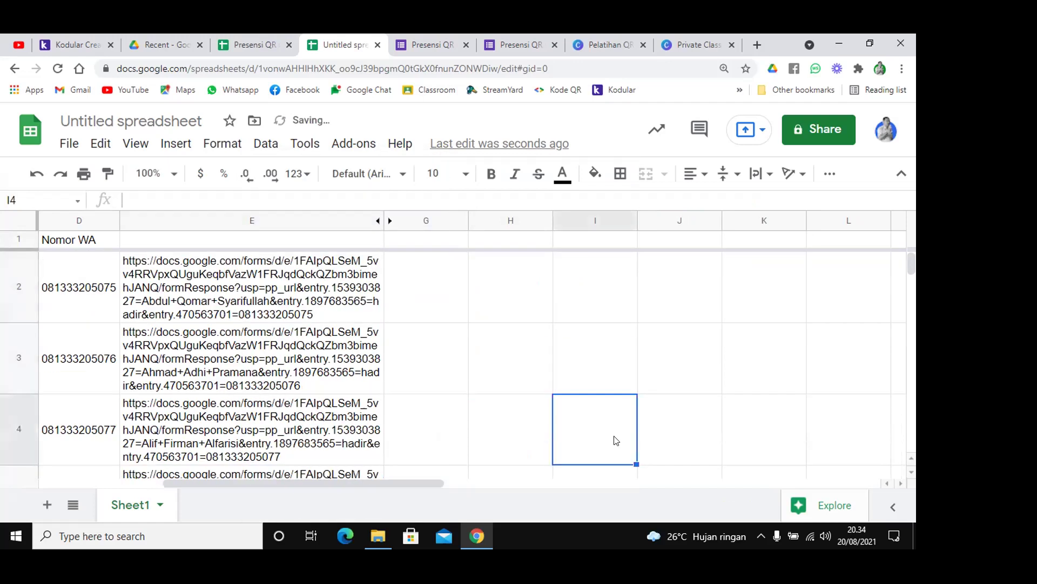
click(283, 298)
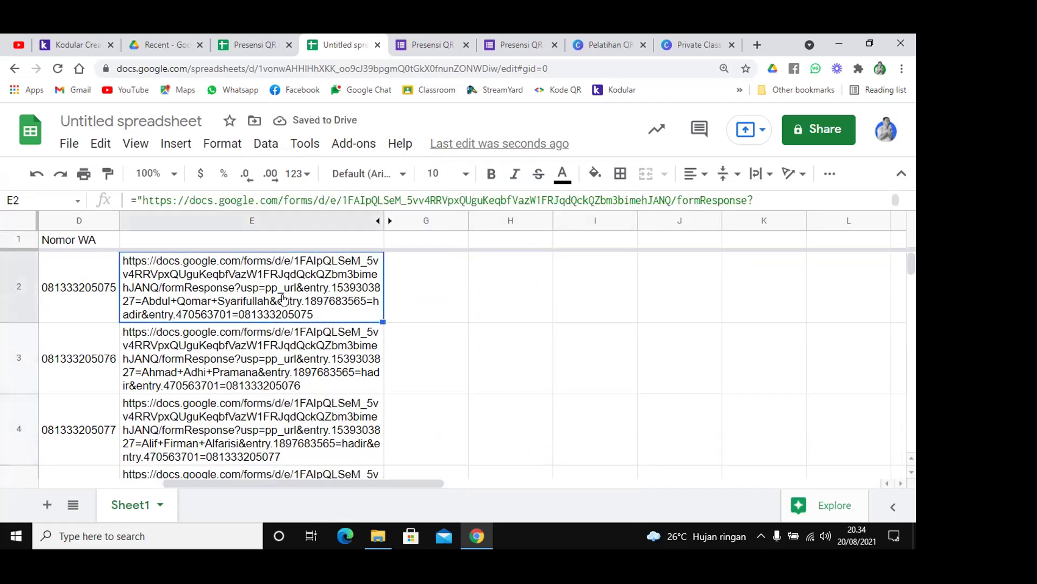
right_click(283, 298)
click(324, 194)
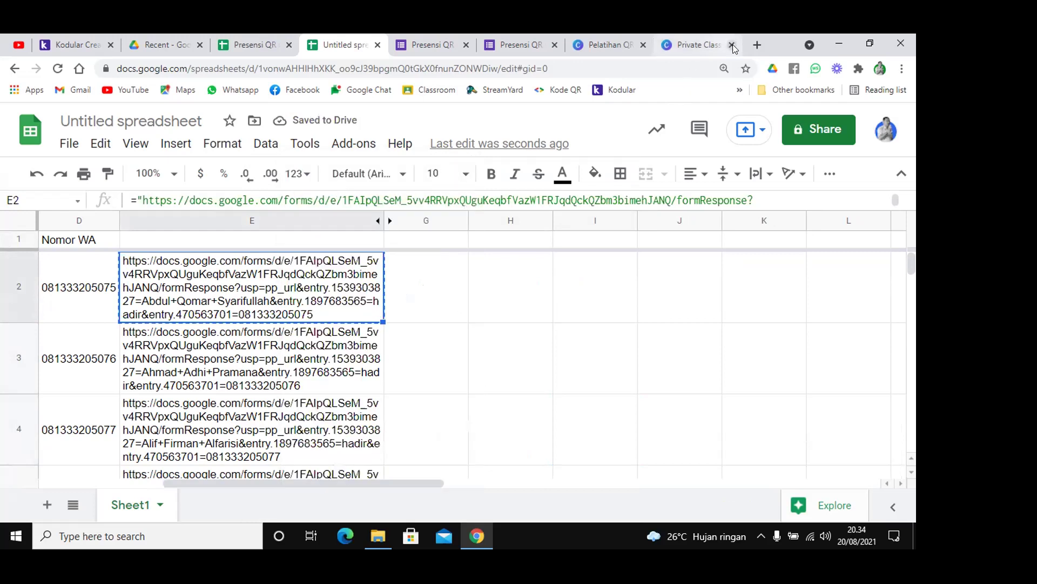
Step: Load the copied prefilled link in the form tab to submit the first student's response
click(521, 49)
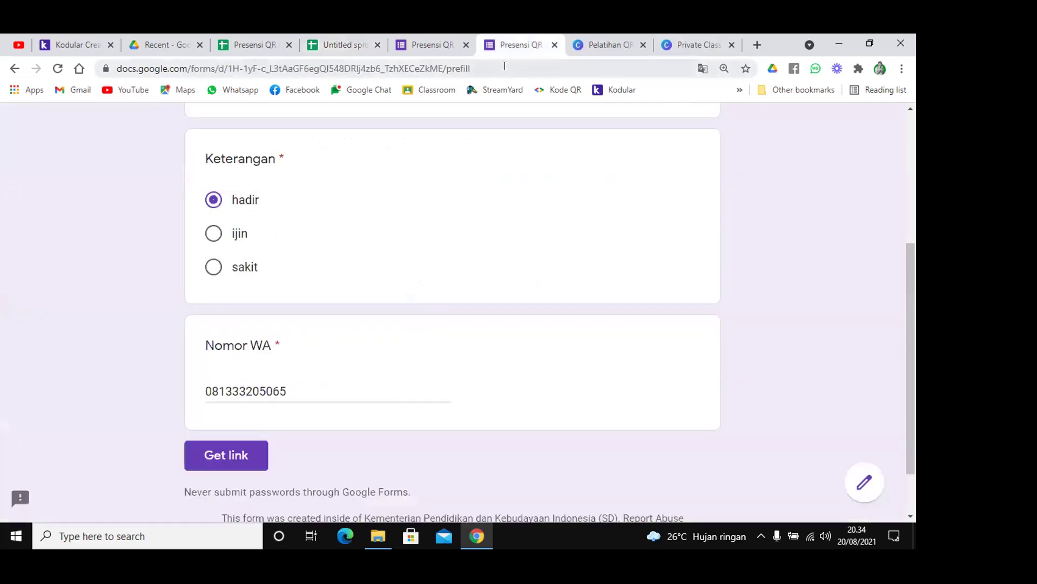
click(506, 68)
key(BackSpace)
key(ctrl+v)
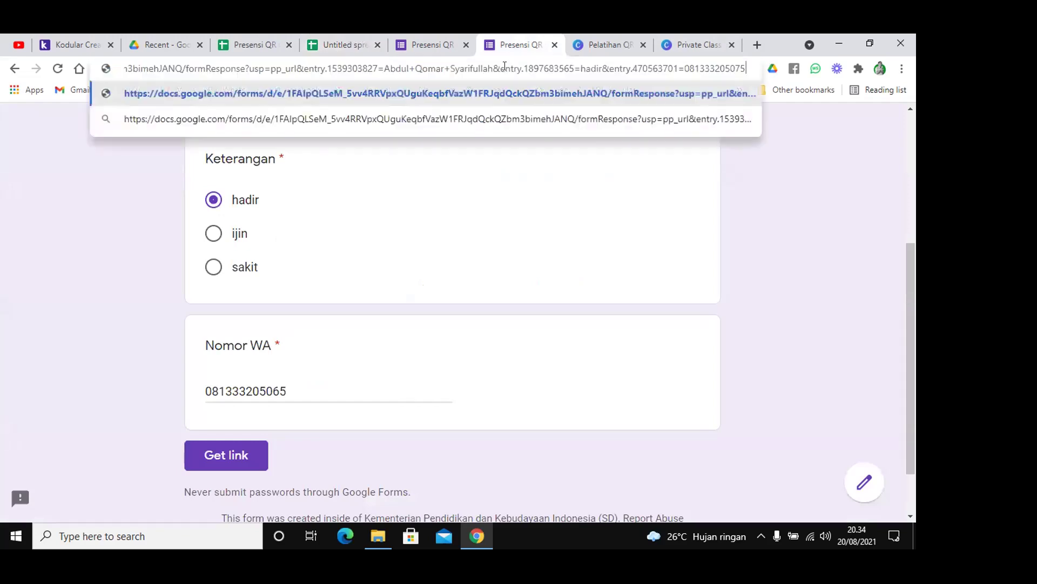
key(Return)
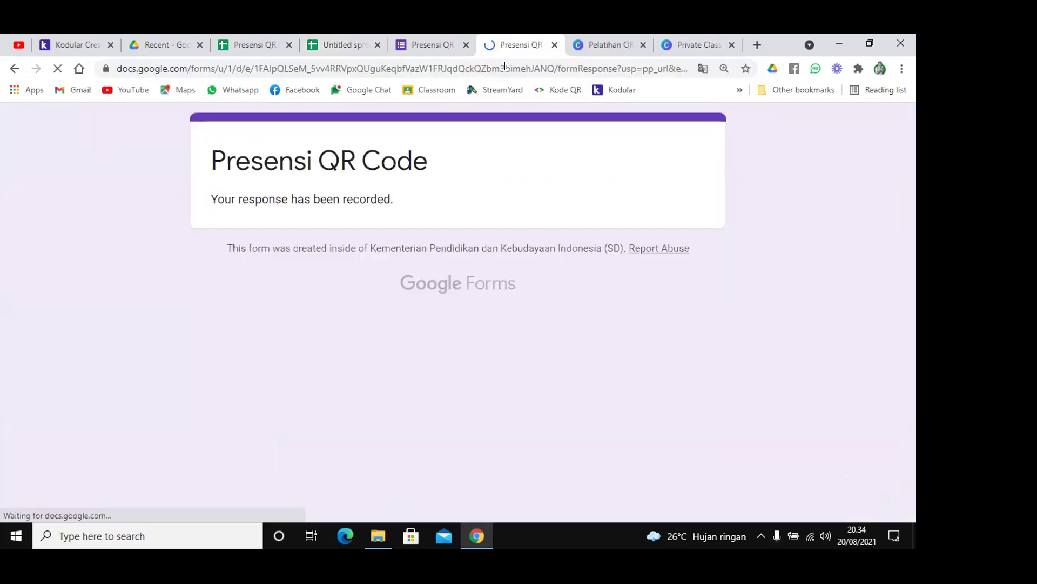
Step: Highlight the Presensi QR Code title and the response-recorded message
drag(210, 161, 340, 180)
drag(212, 198, 405, 204)
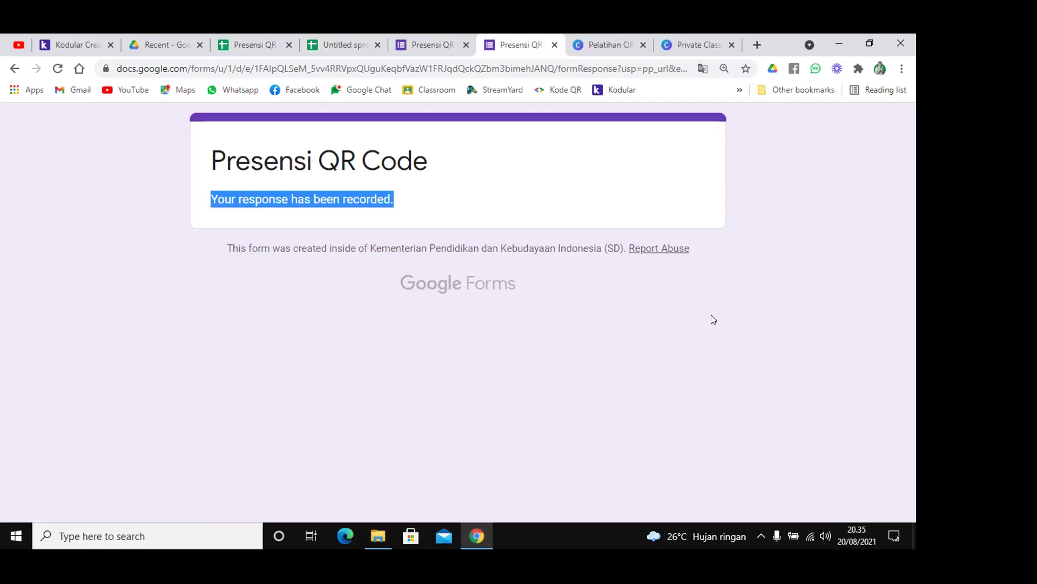
click(297, 208)
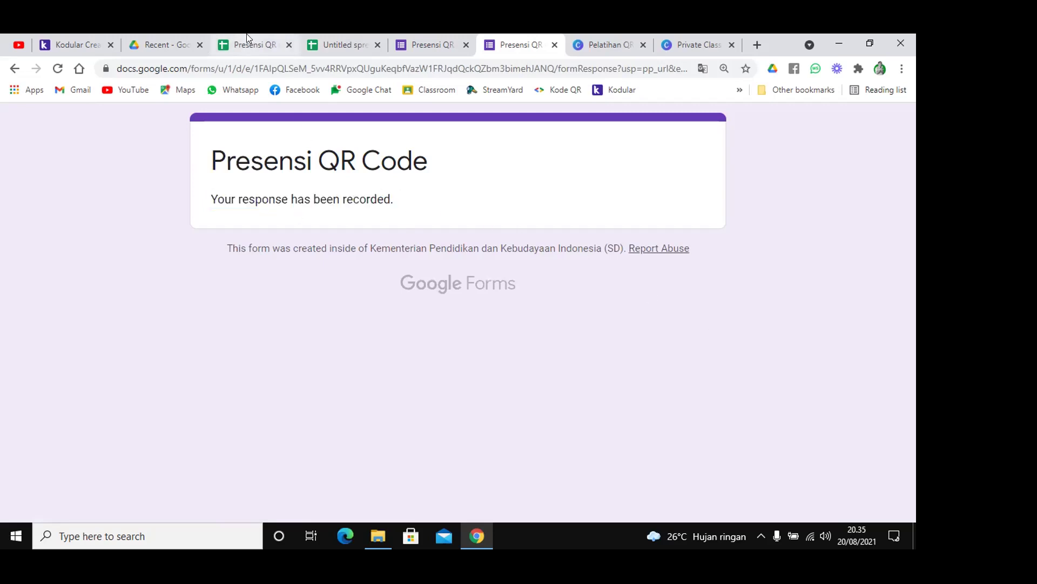
click(246, 35)
Step: Check Form Responses 1 for the new hadir entry in row 13, then return to the form page
click(196, 508)
scroll(216, 443, down, 2)
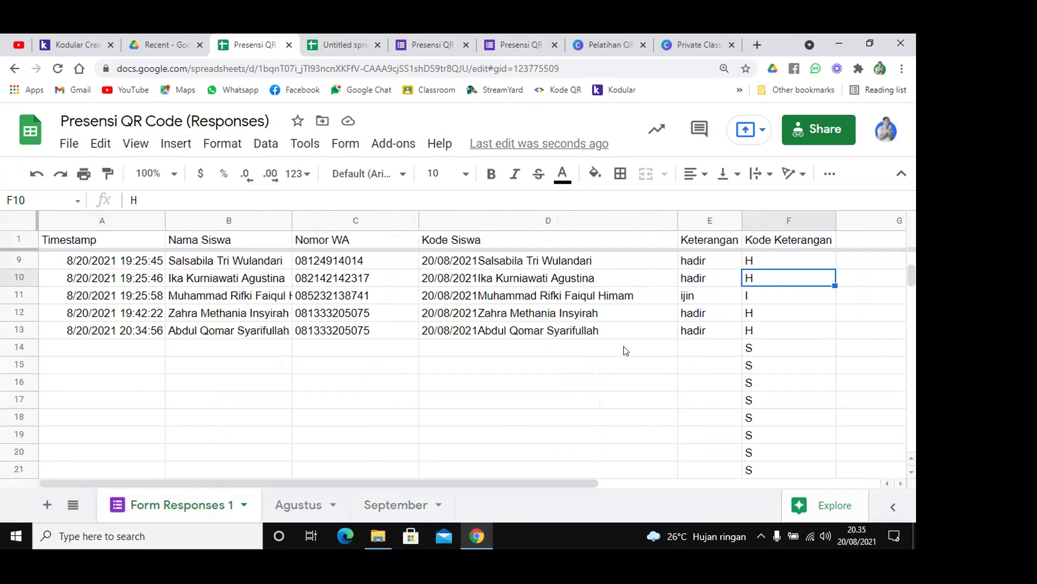
click(516, 44)
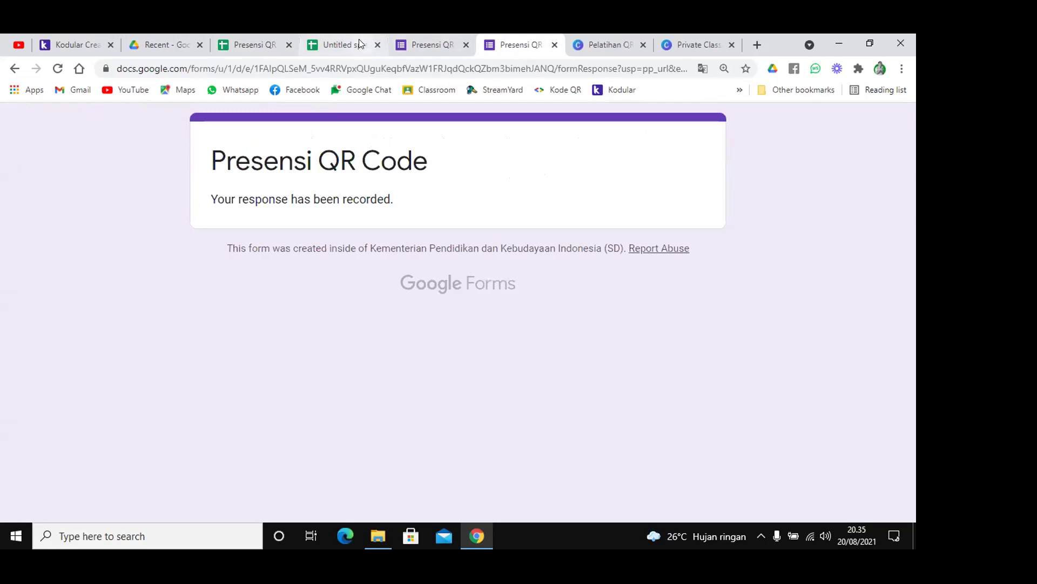
Step: Copy the second student's link from E3 and load it in the form tab to submit it
click(343, 44)
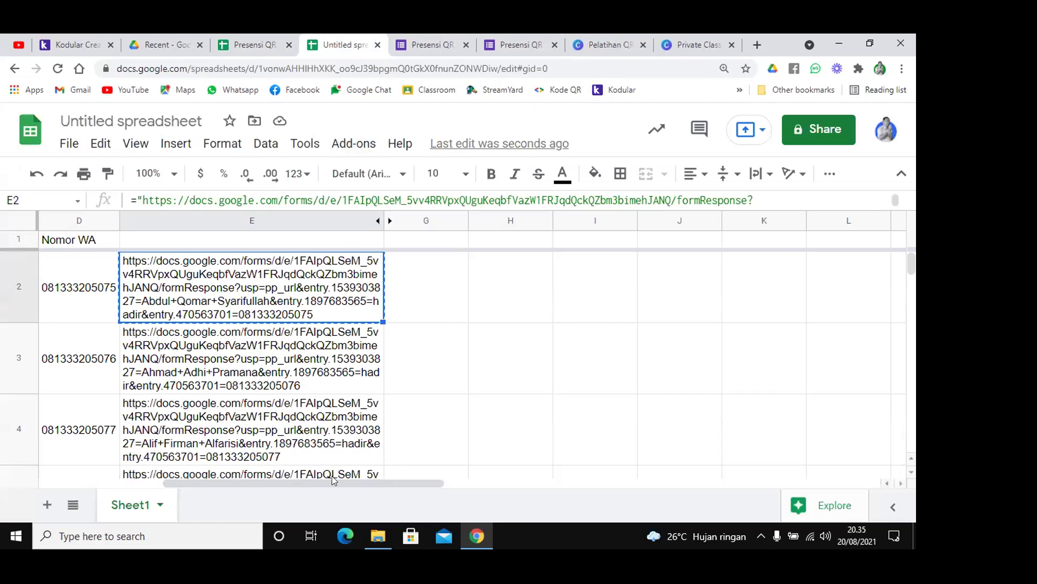
drag(314, 484, 260, 496)
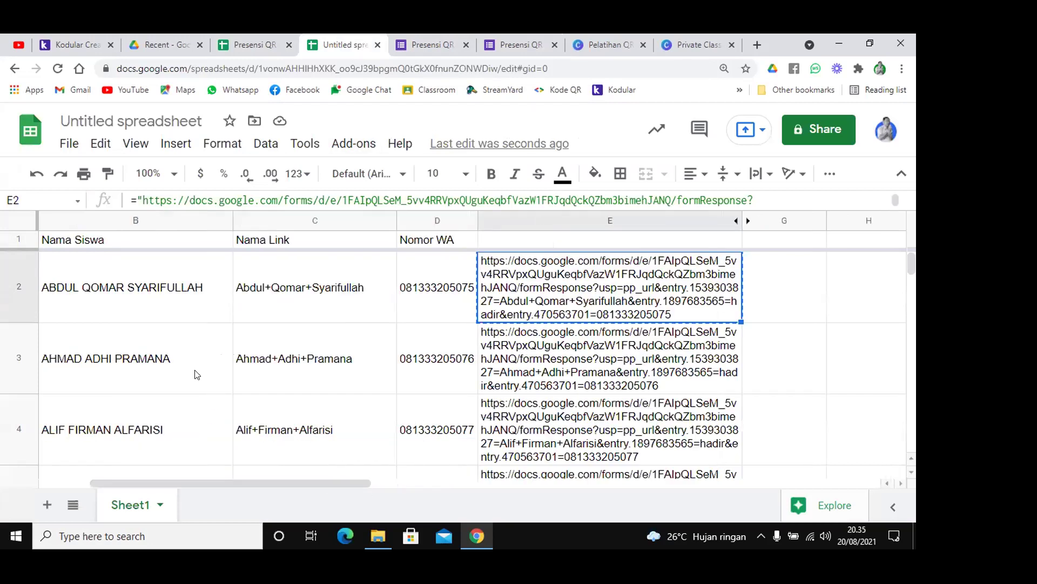
click(523, 359)
right_click(523, 360)
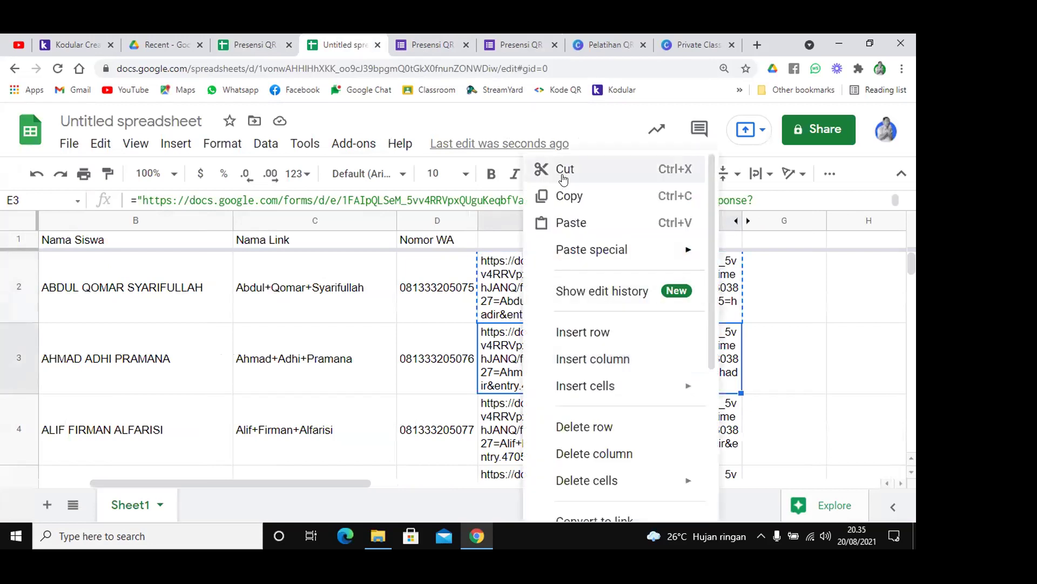
click(567, 194)
click(521, 45)
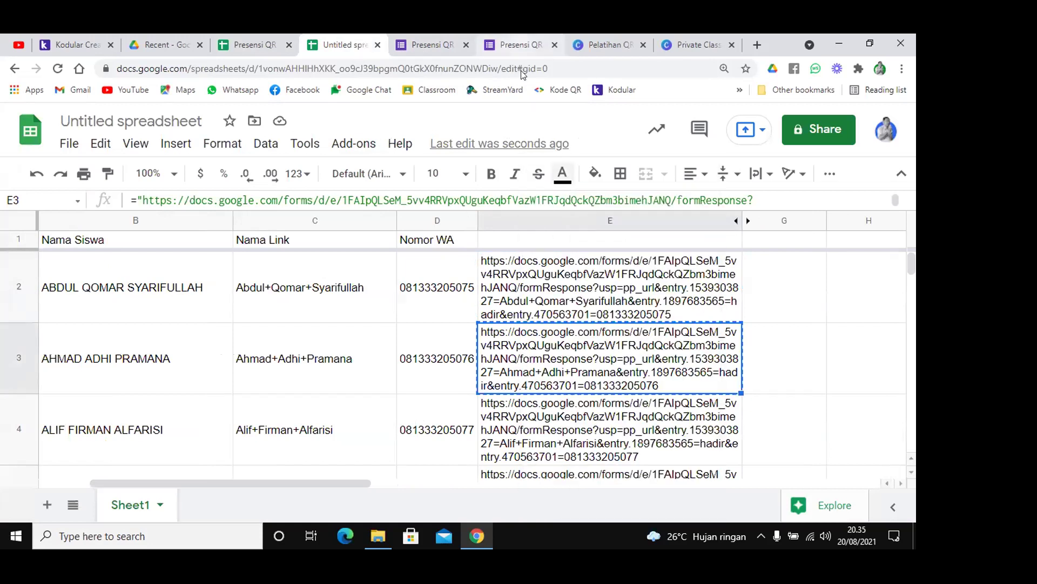
click(520, 68)
key(ctrl+v)
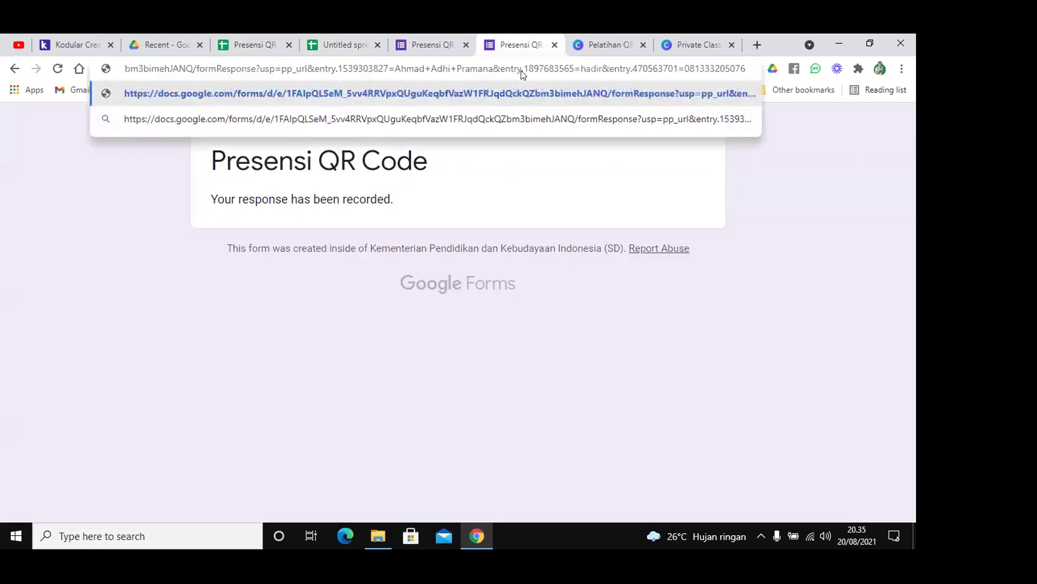
key(Return)
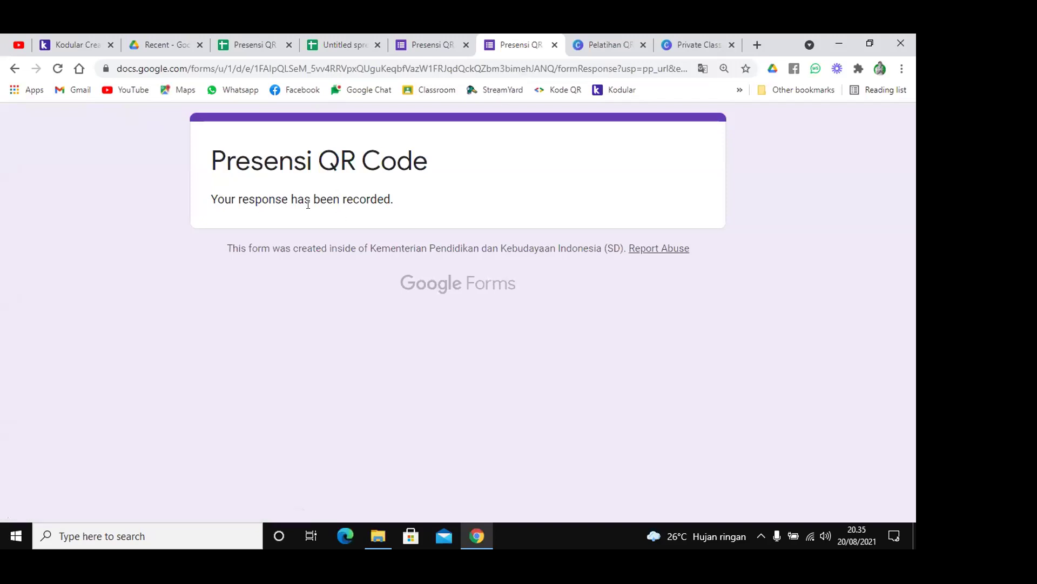
click(252, 41)
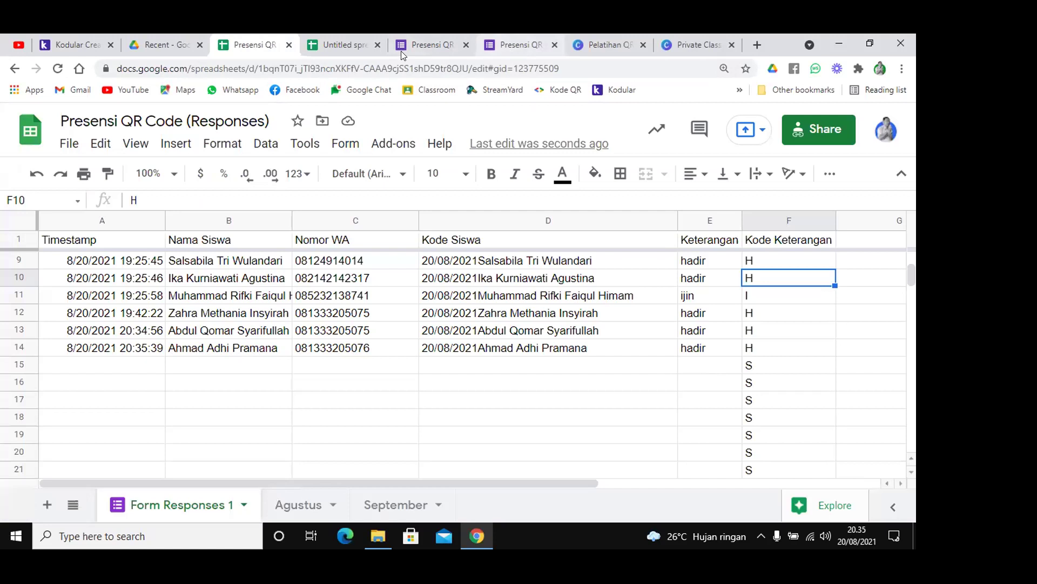
Step: Copy the third student's link from E4 and select the form tab's address bar
click(341, 45)
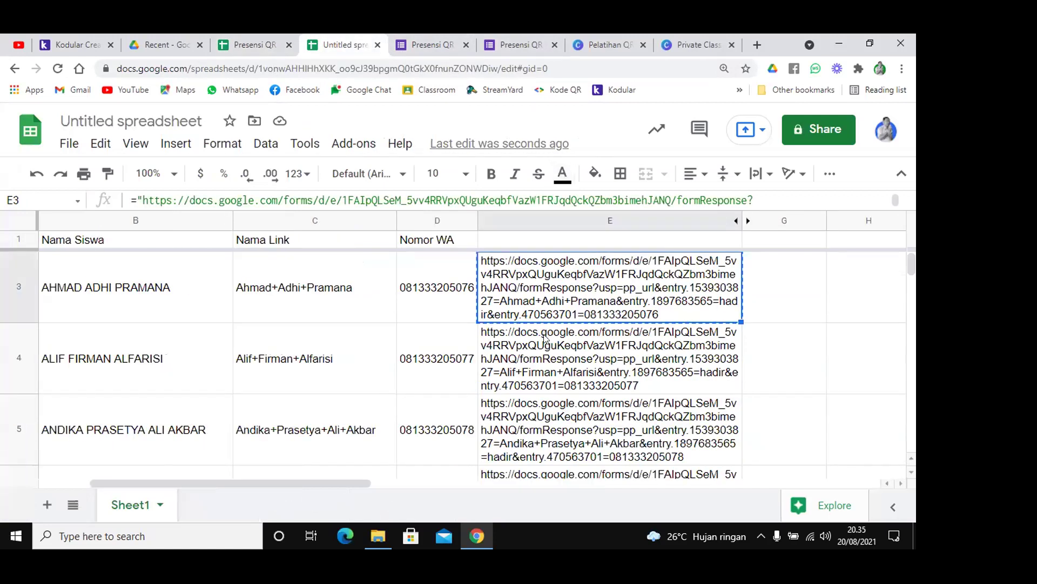
right_click(521, 351)
click(567, 195)
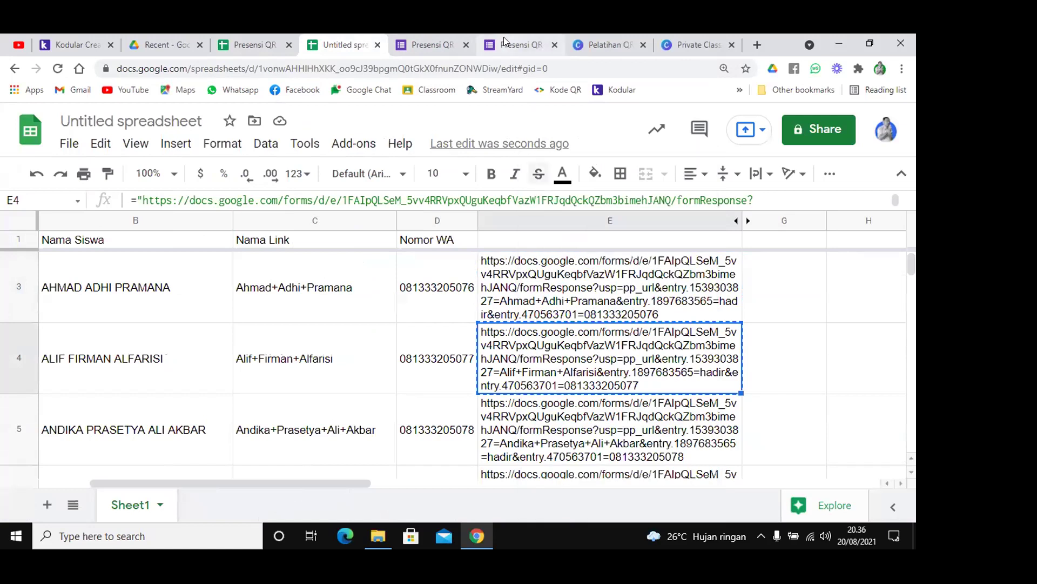
click(503, 44)
click(489, 72)
Step: Paste and load E4's link to submit the third response, then view row 15
key(ctrl+v)
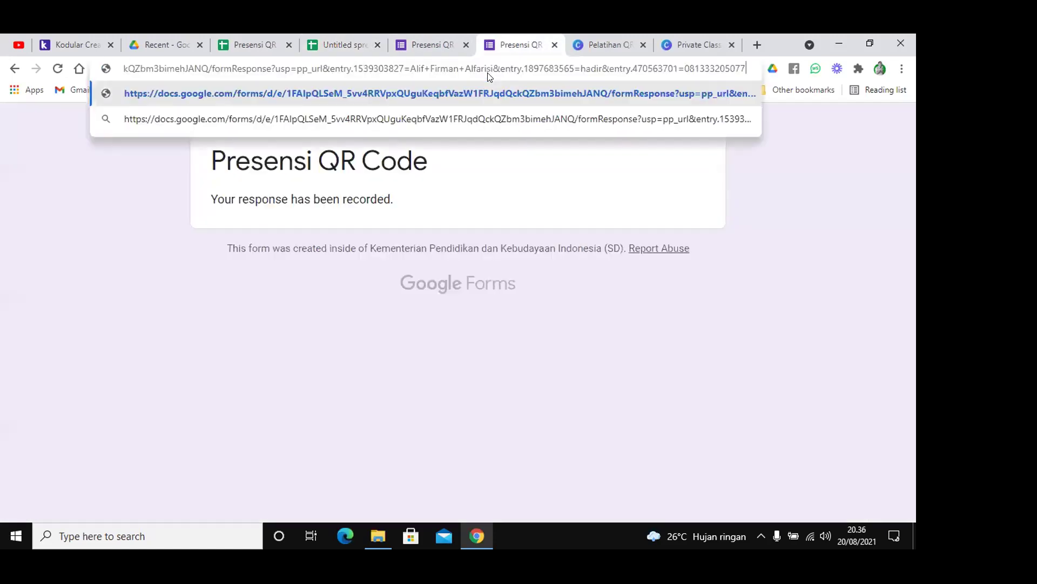
key(Return)
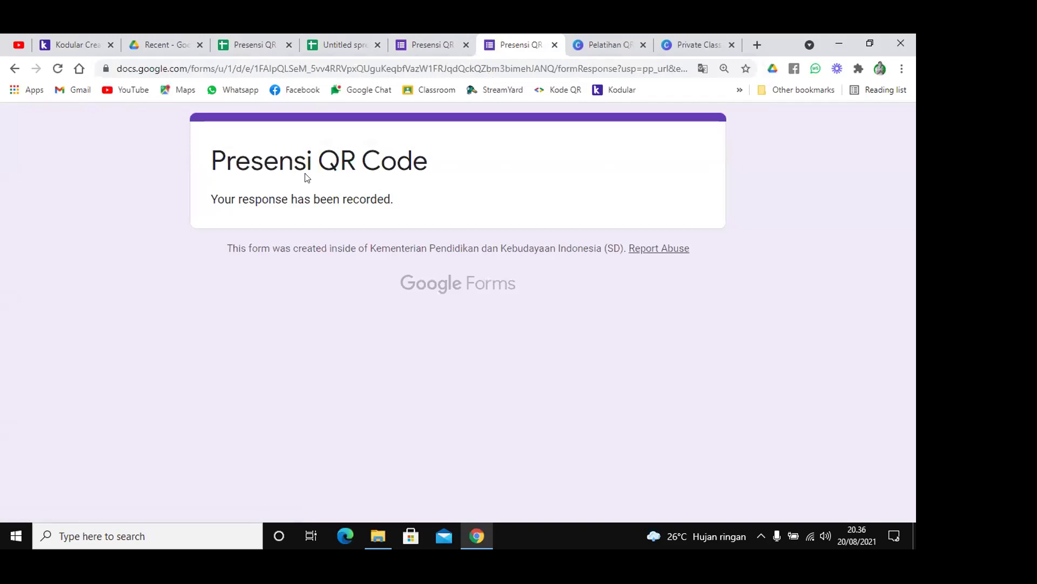
click(249, 44)
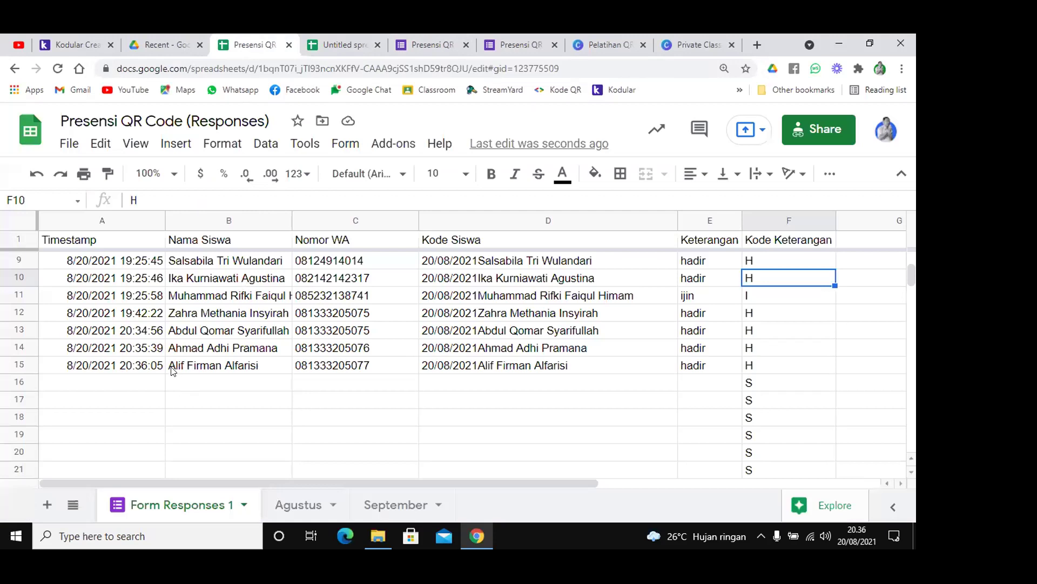
Step: Check the W11 lookup formula on the Agustus sheet, then return to the links spreadsheet
click(298, 504)
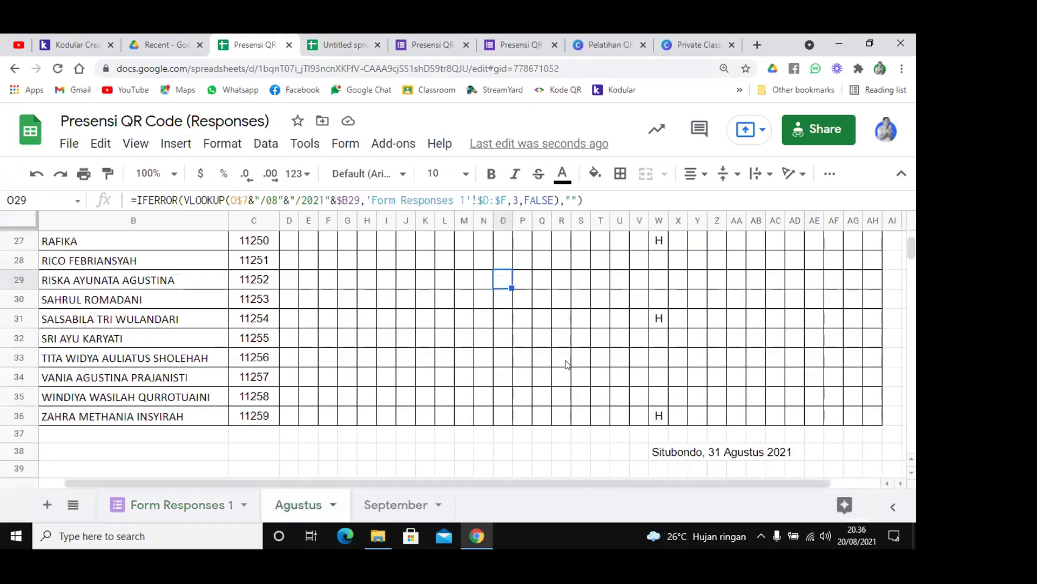
scroll(655, 364, up, 3)
scroll(659, 364, up, 6)
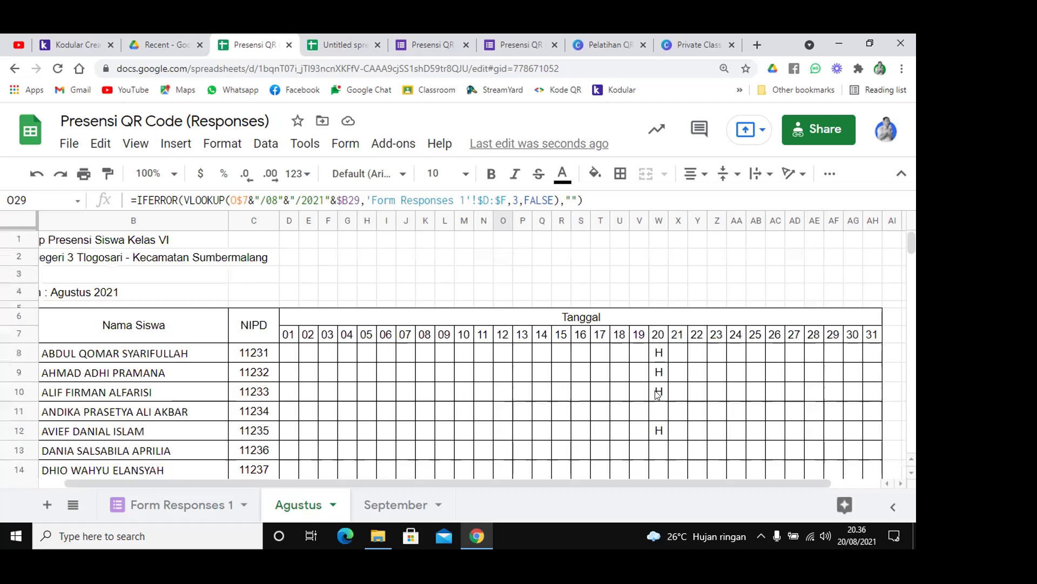
click(659, 414)
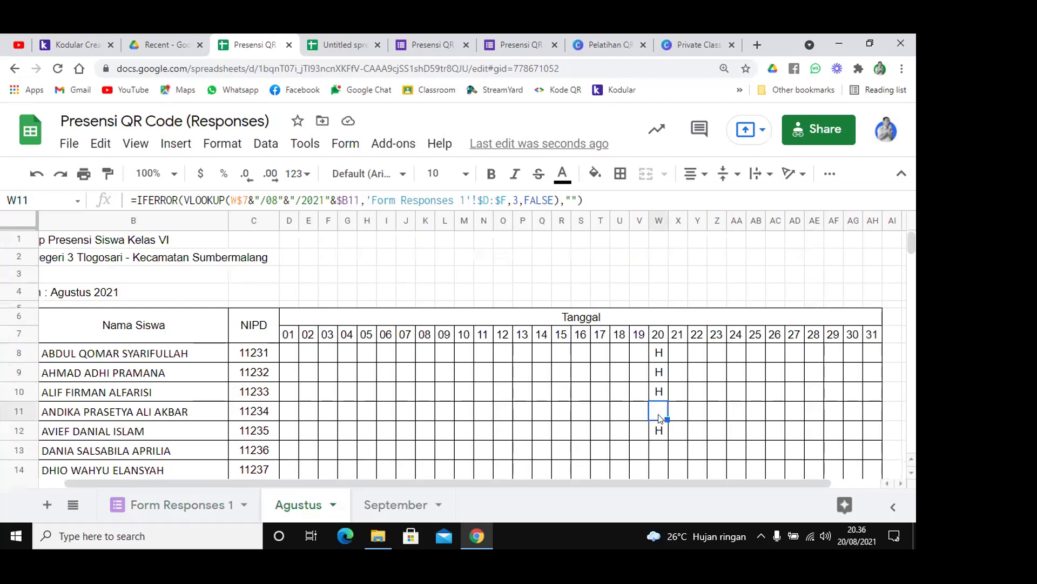
scroll(659, 417, down, 5)
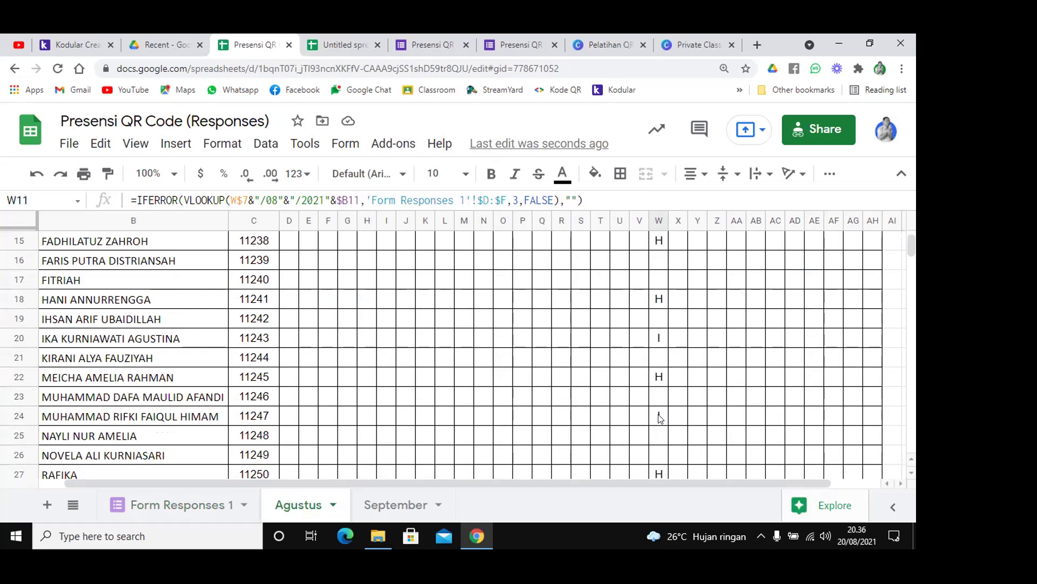
scroll(512, 397, up, 5)
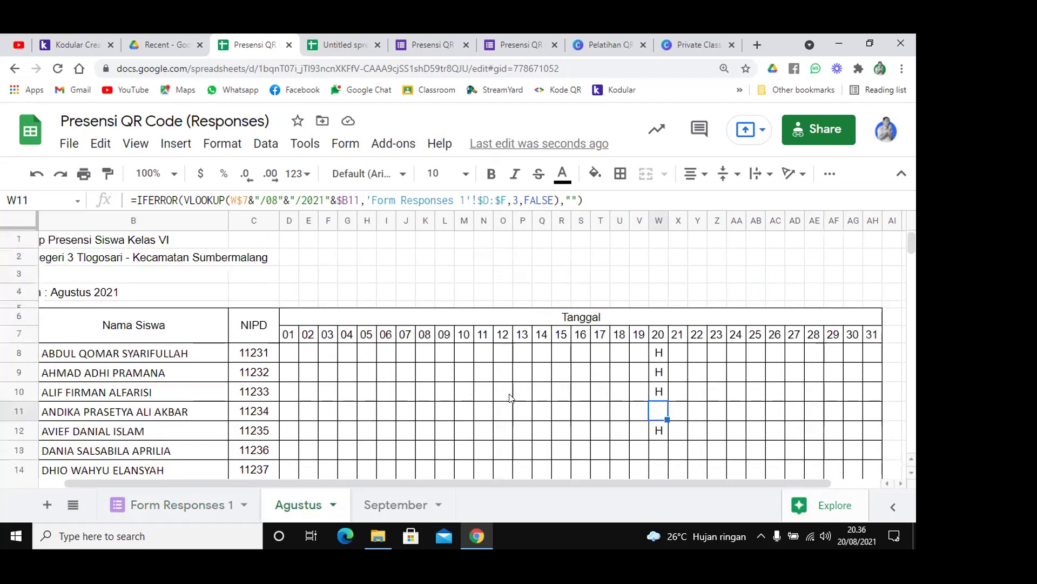
click(340, 44)
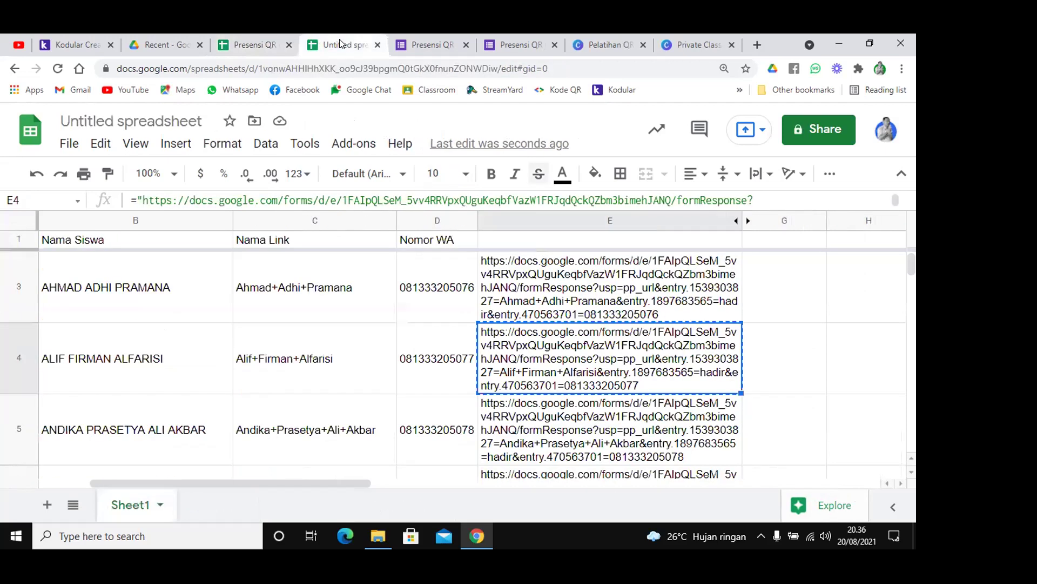
Step: Rename the untitled spreadsheet to 'Link Satu Kali Klik'
click(166, 120)
text(L)
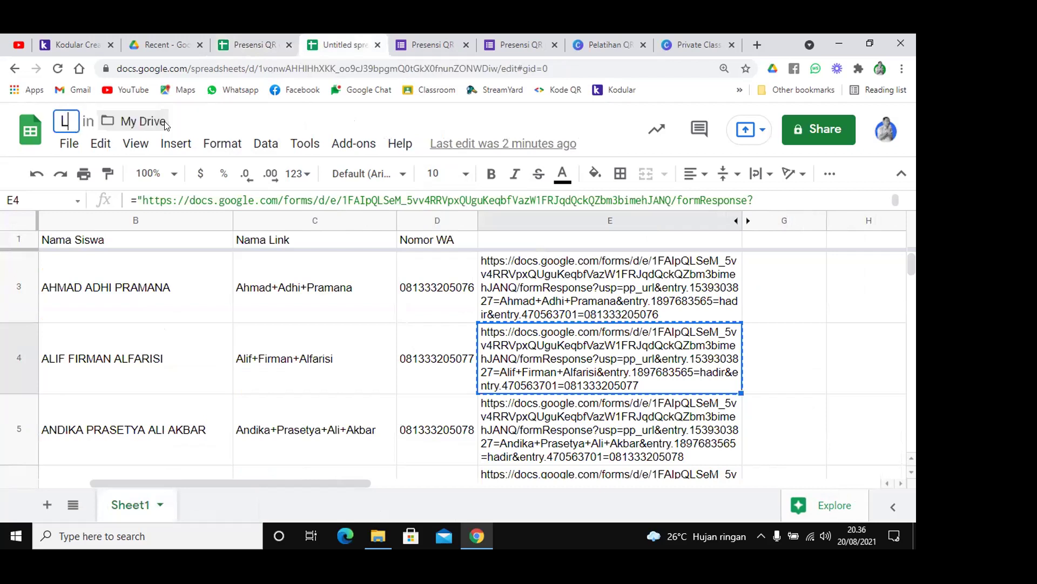
text(ink S)
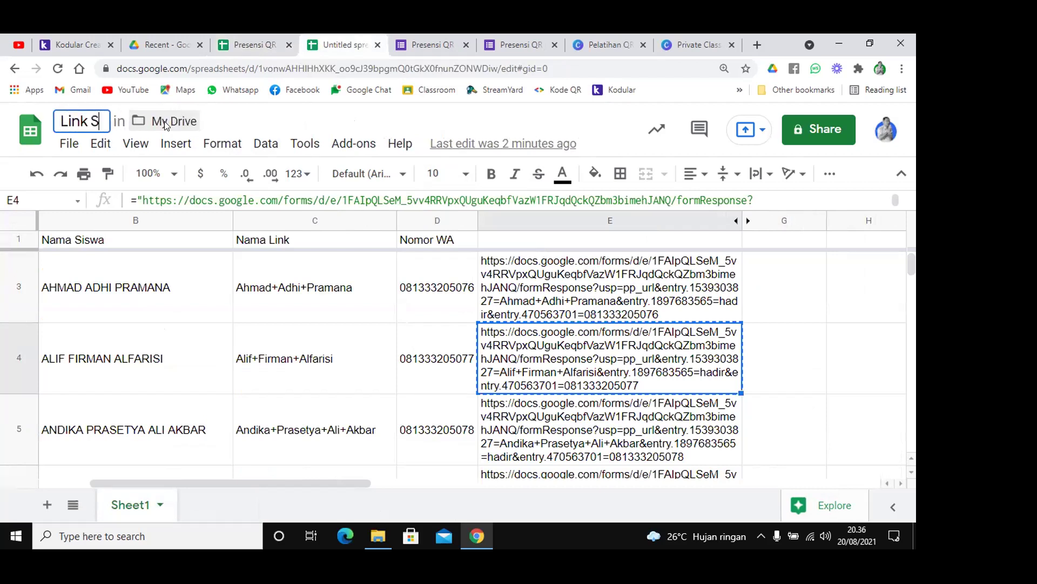
text(atu Kal)
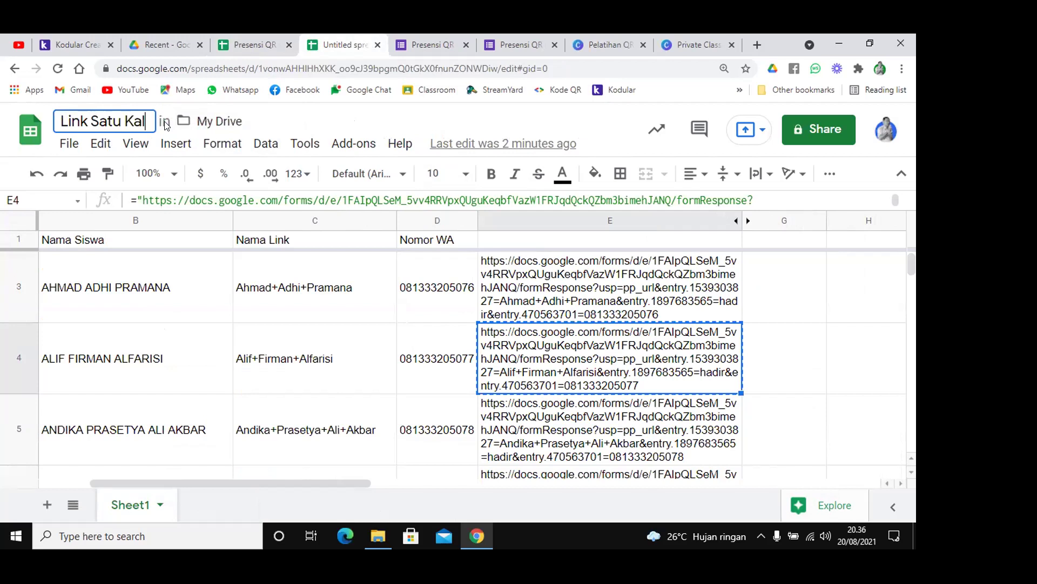
text(i Klik)
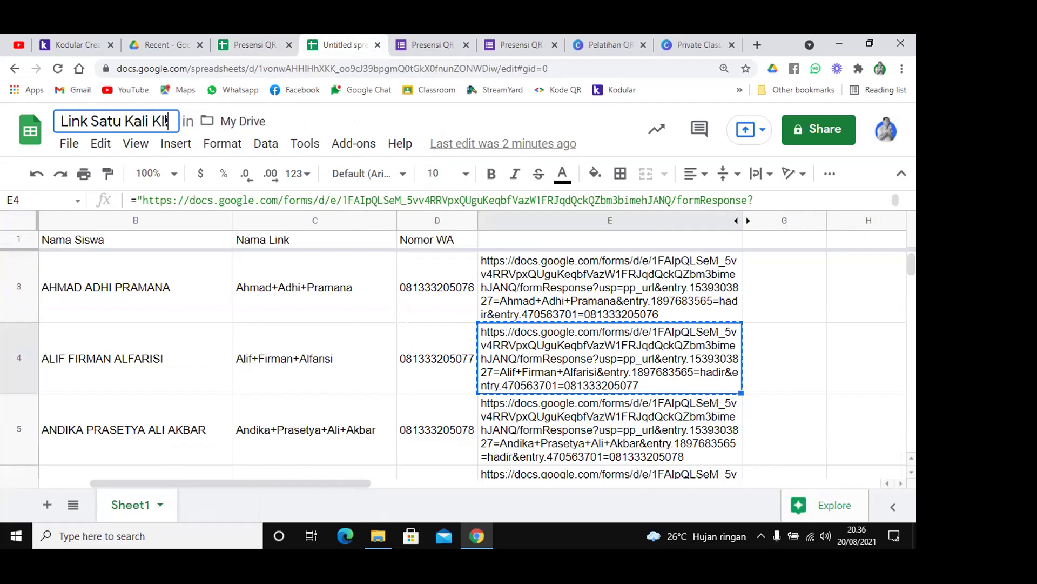
click(331, 124)
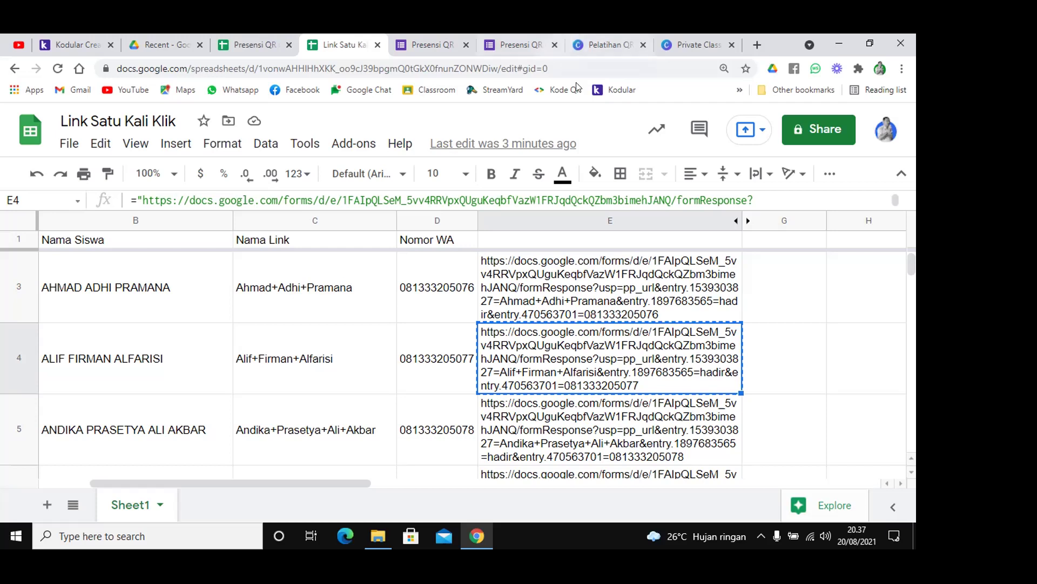
click(432, 45)
click(482, 179)
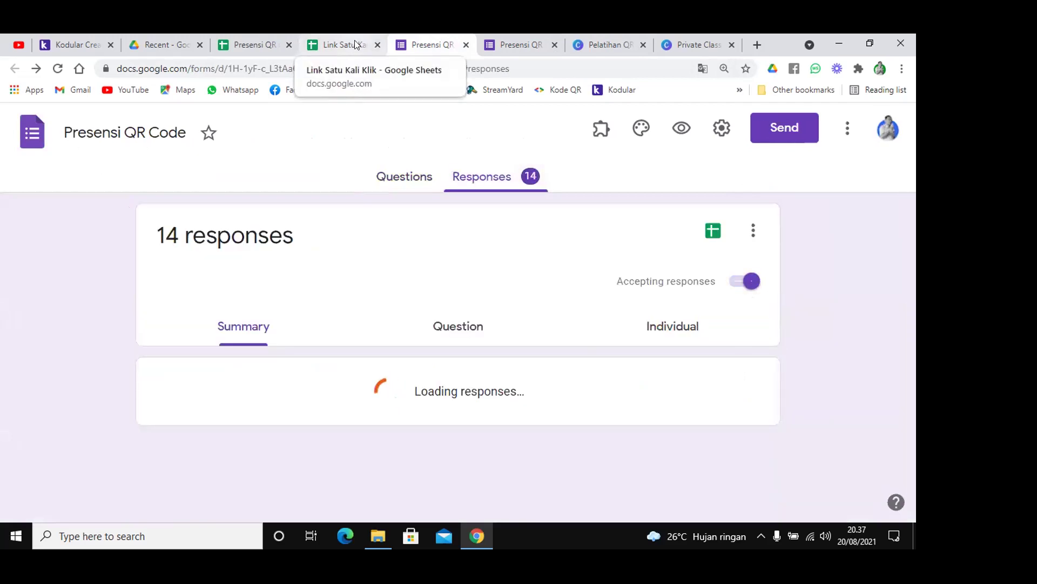
click(356, 48)
click(597, 415)
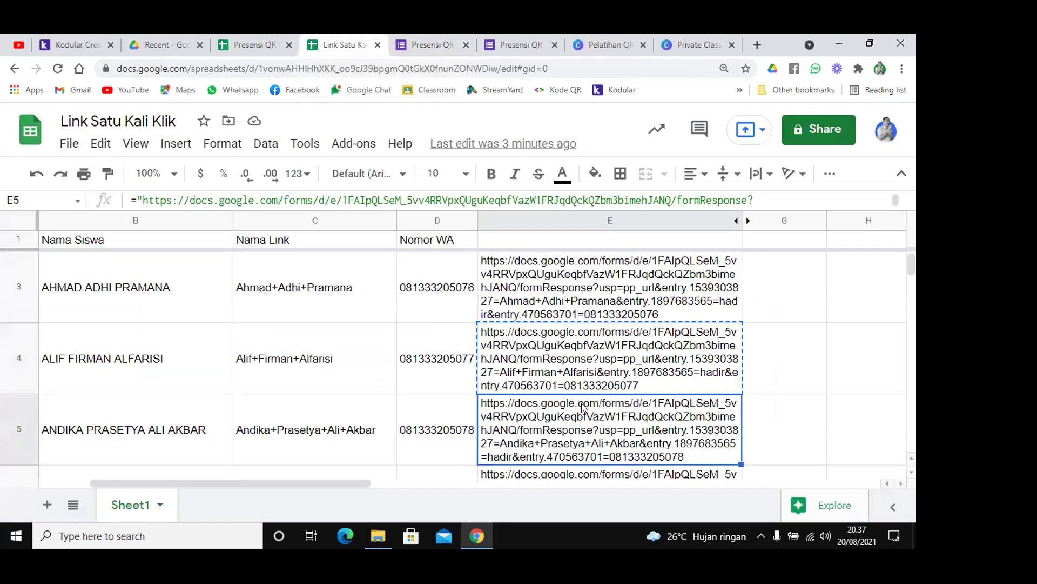
click(590, 368)
click(563, 297)
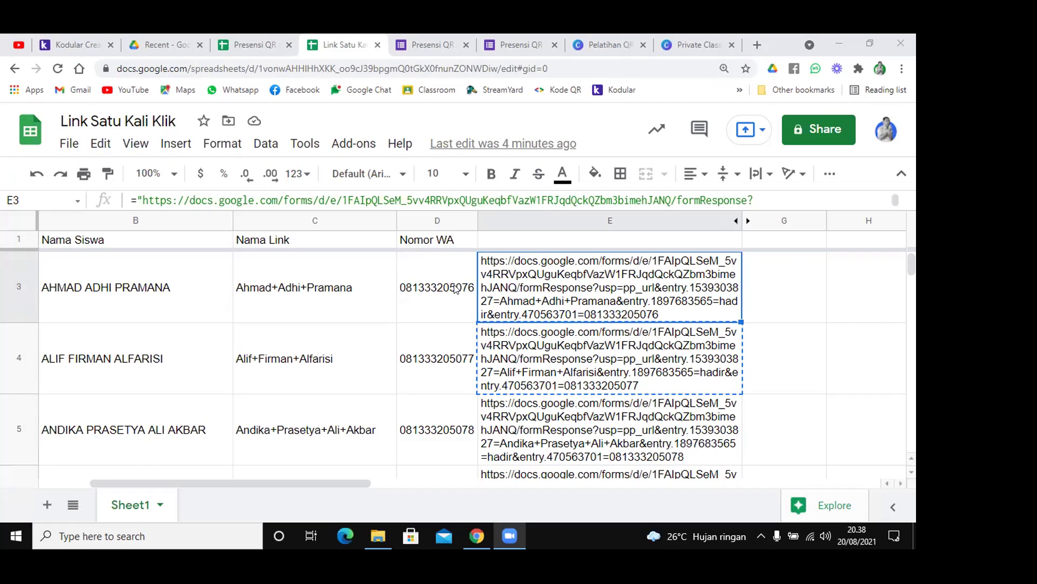
click(458, 317)
click(550, 287)
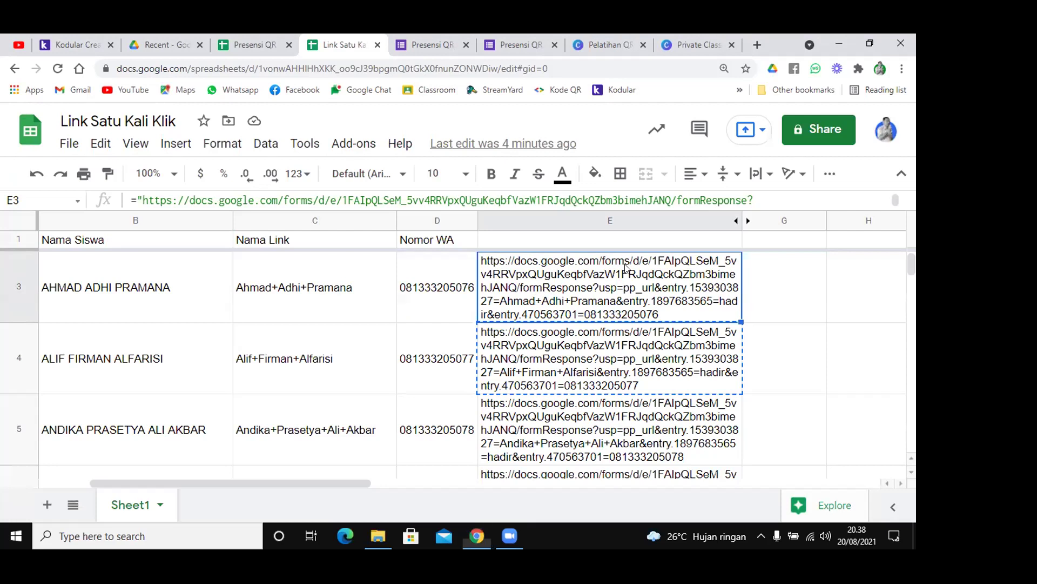
click(788, 289)
click(658, 311)
Step: Unhide the Link column F between columns E and G
click(902, 69)
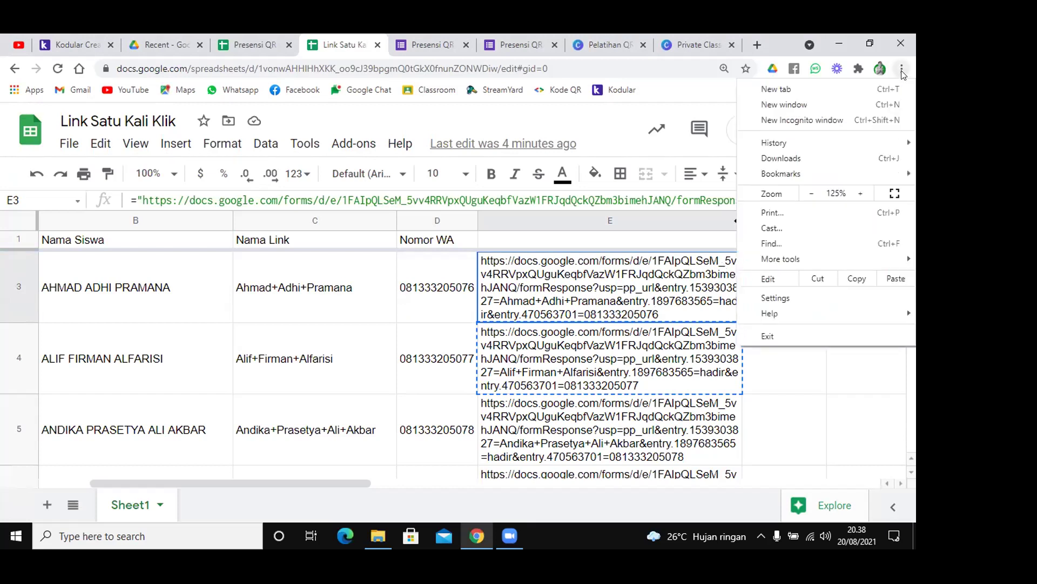
click(823, 386)
click(783, 357)
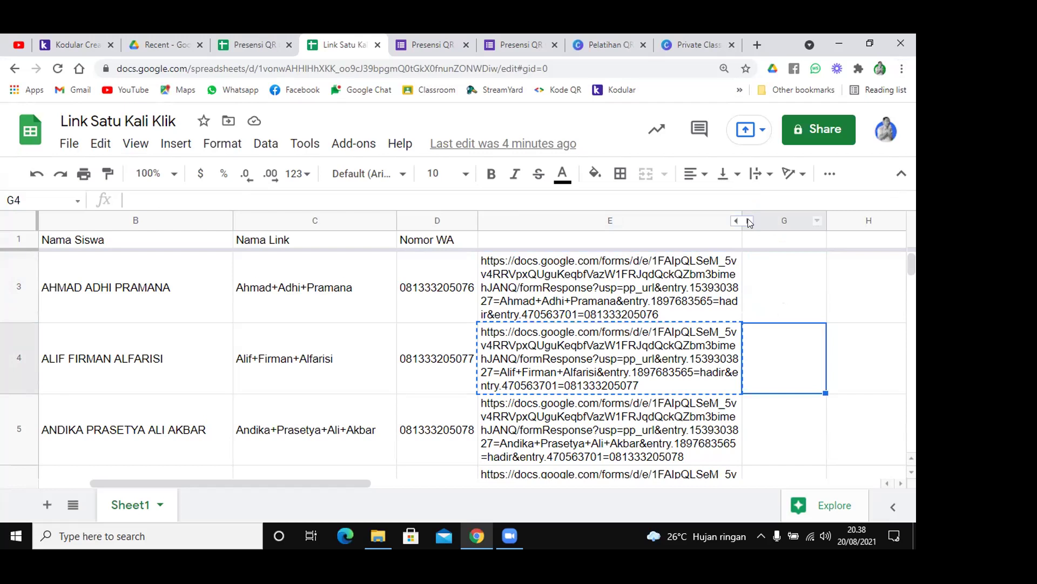
click(749, 221)
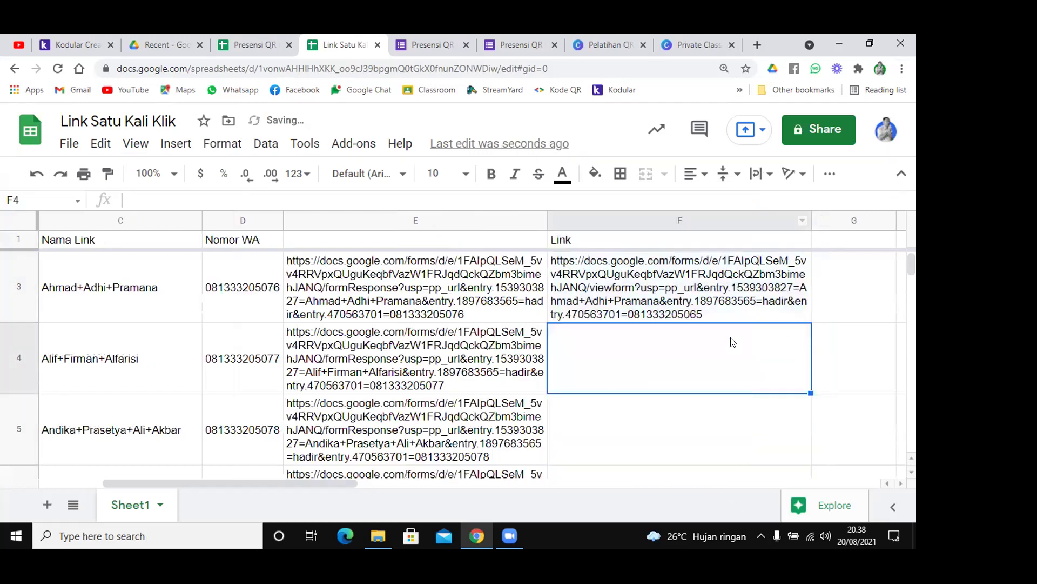
scroll(732, 343, up, 1)
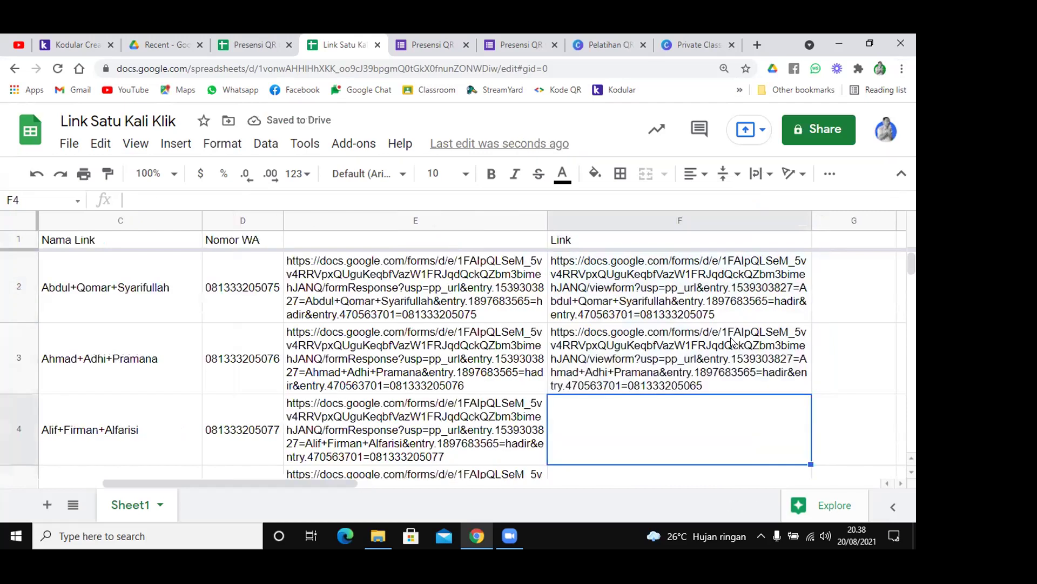
Step: Inspect the full prefilled viewform URL stored in F2
click(673, 296)
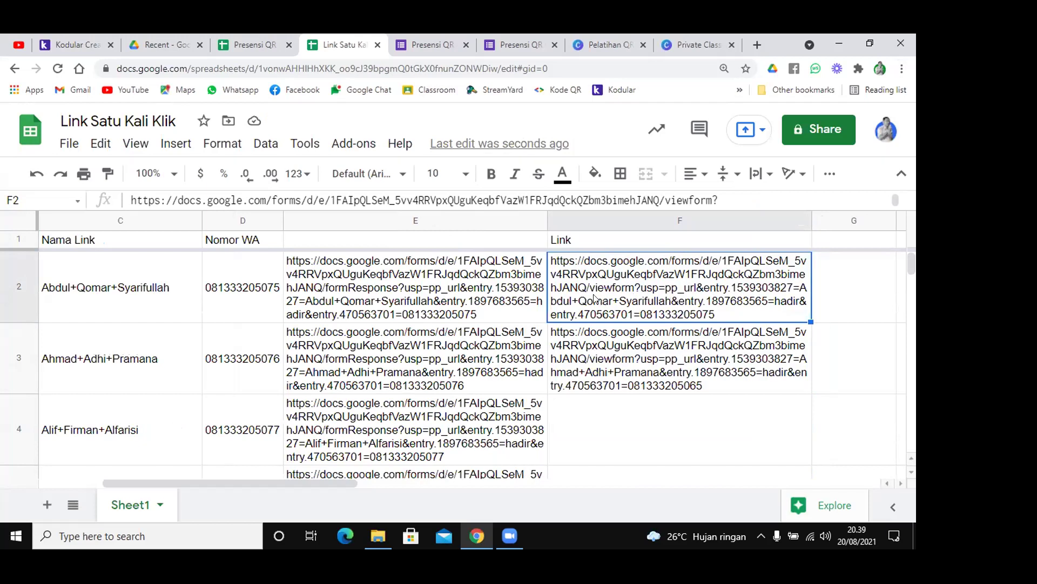
double_click(593, 289)
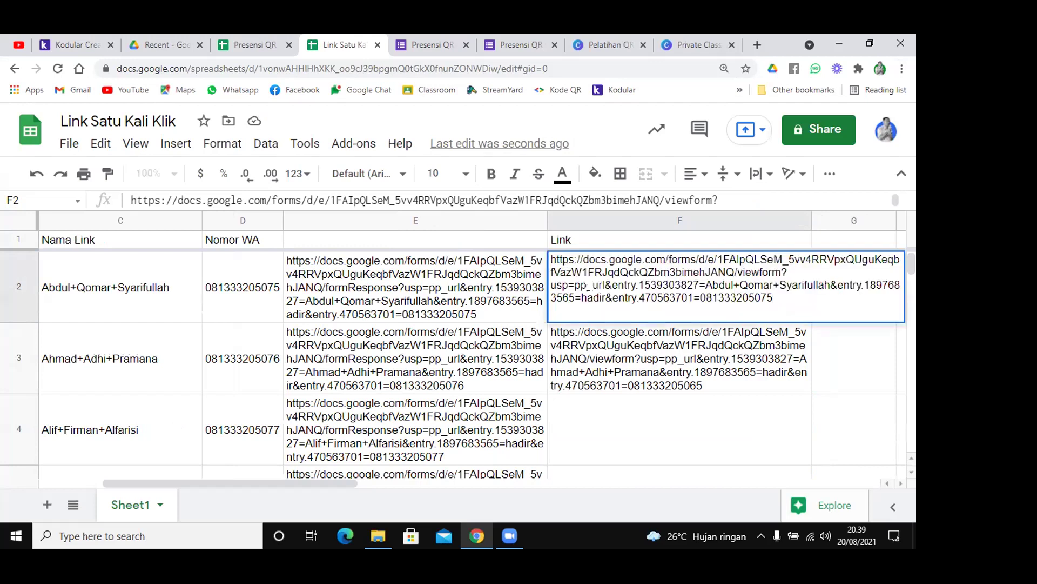
click(840, 355)
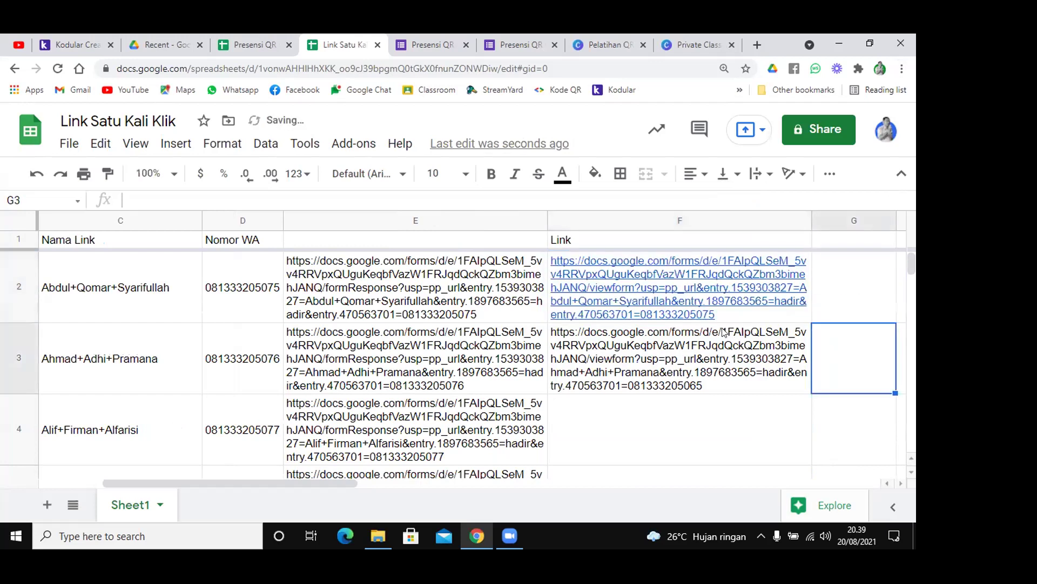
click(808, 318)
click(818, 343)
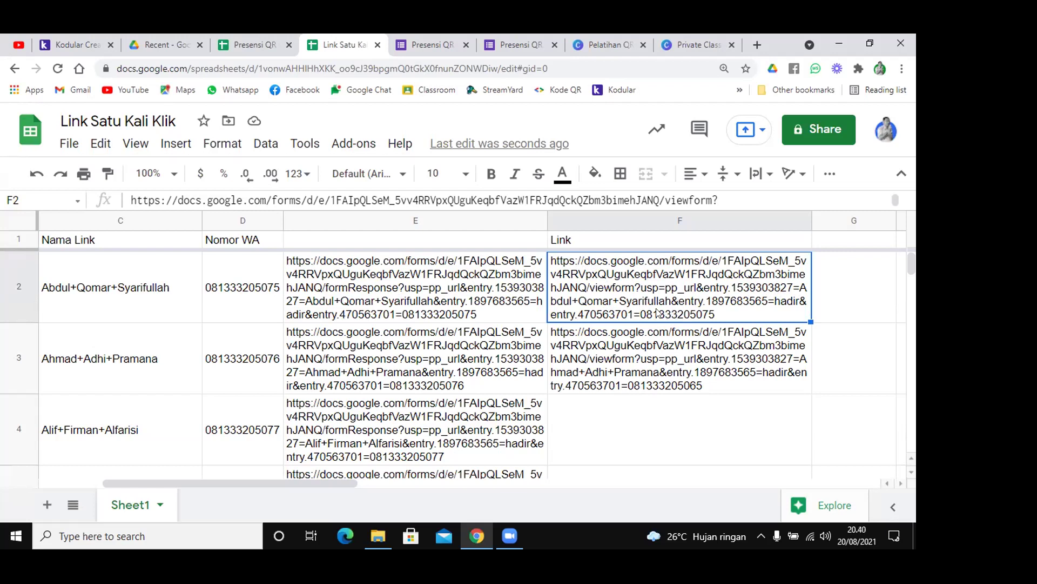
click(113, 300)
click(108, 357)
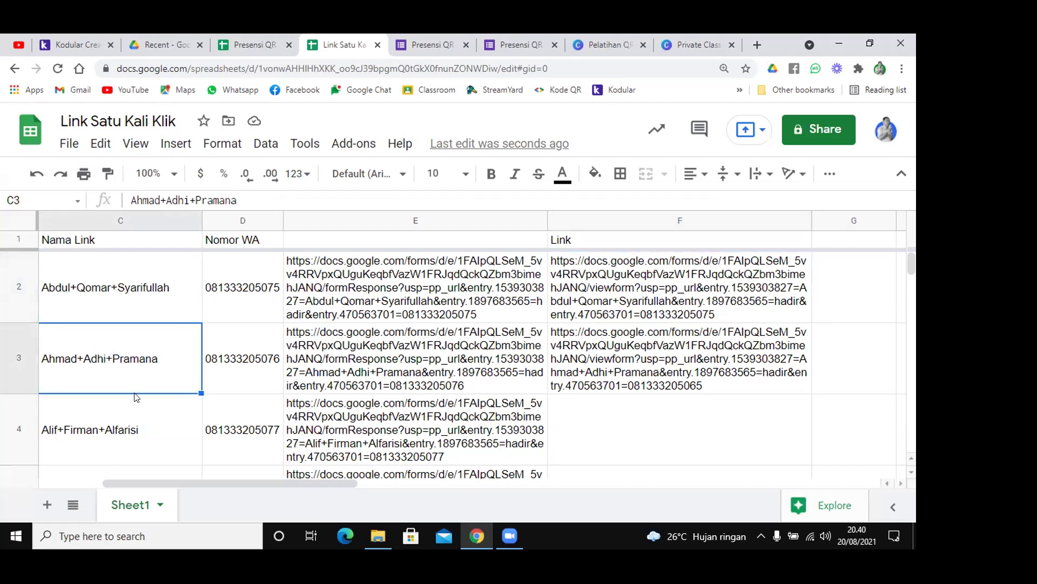
click(126, 435)
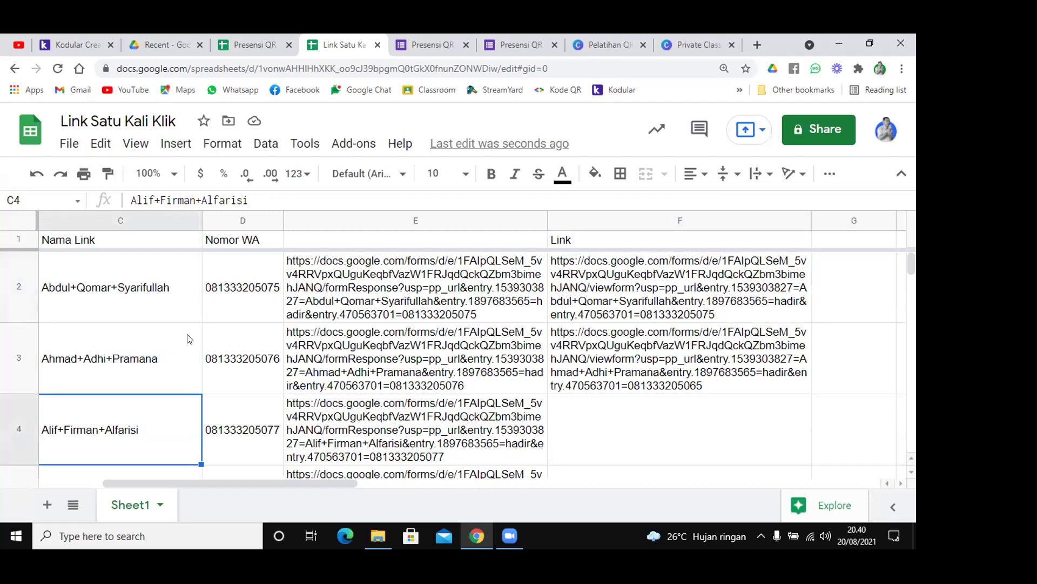
click(232, 287)
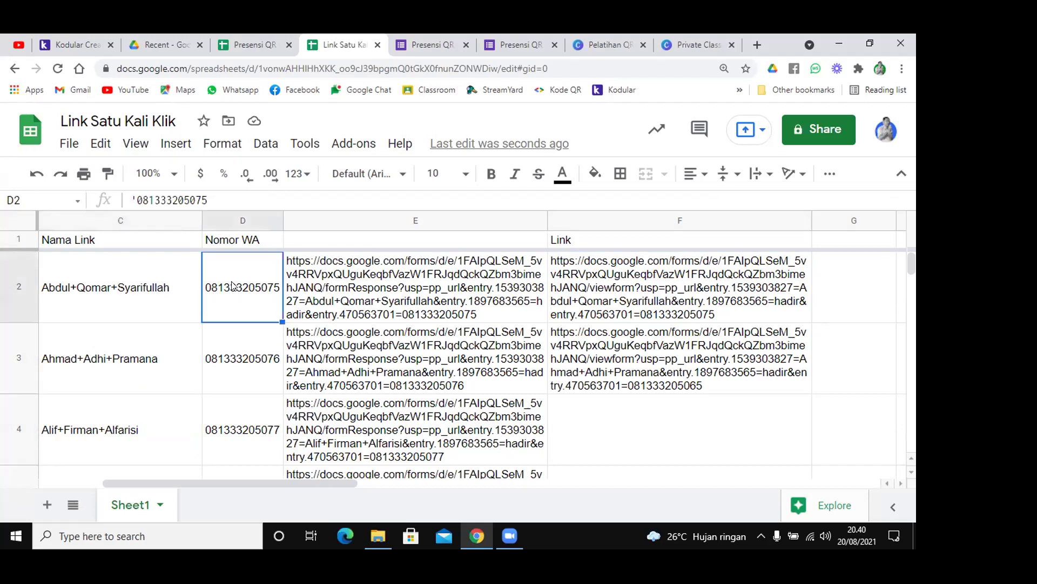
click(229, 368)
click(243, 447)
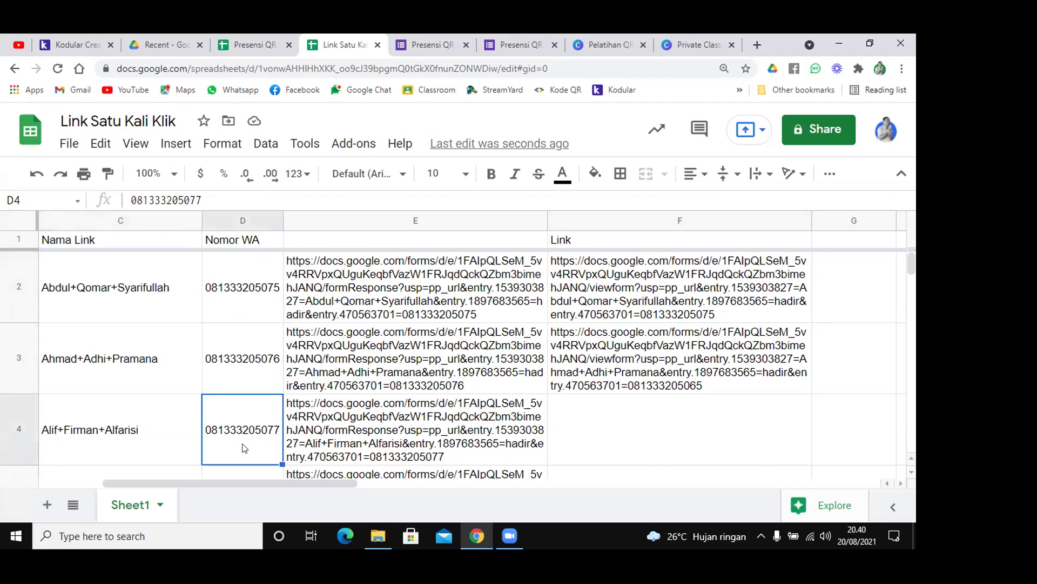
click(251, 316)
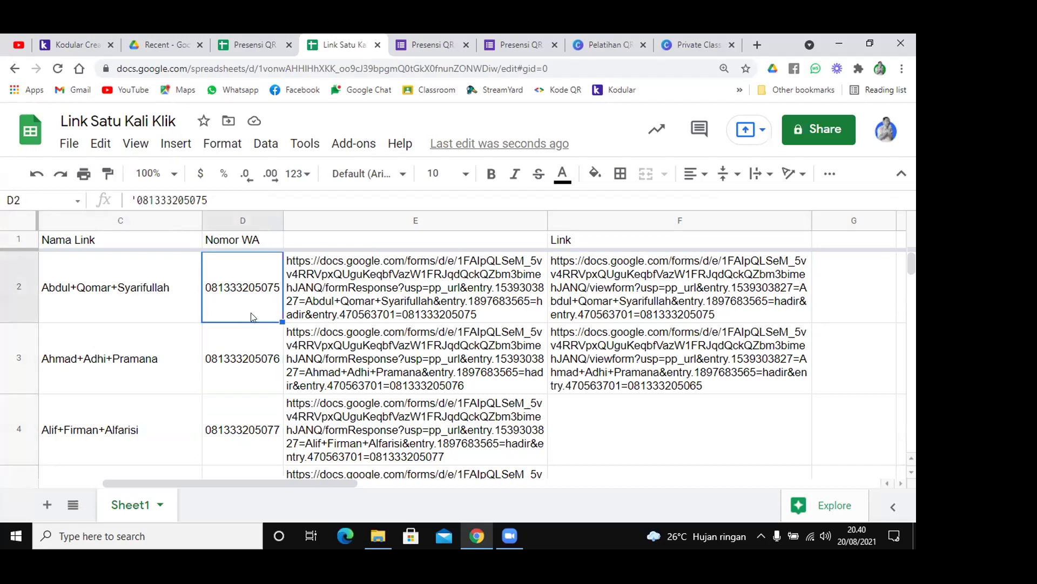
click(407, 278)
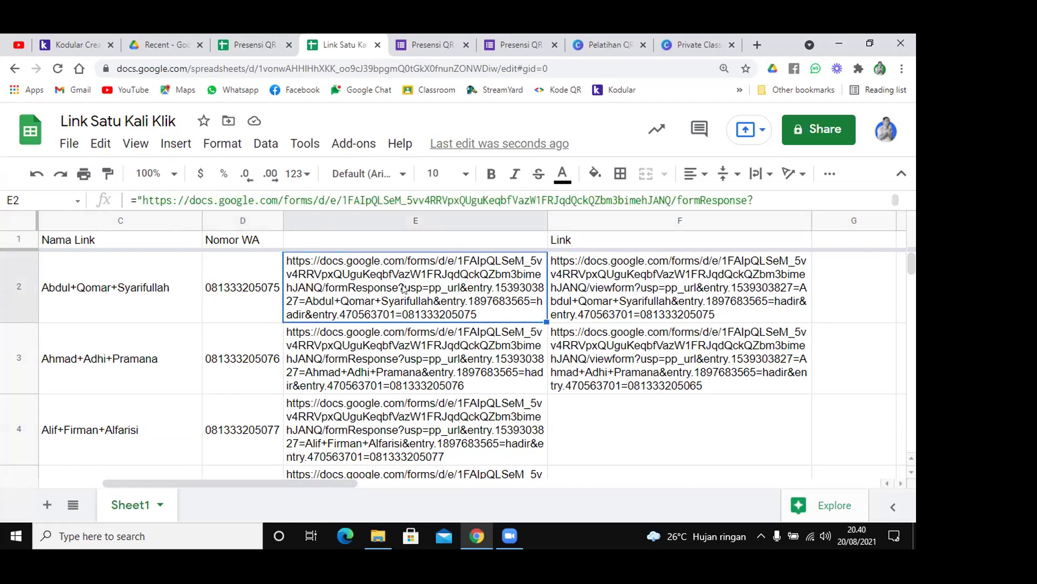
double_click(402, 289)
drag(298, 259, 409, 257)
drag(418, 254, 457, 266)
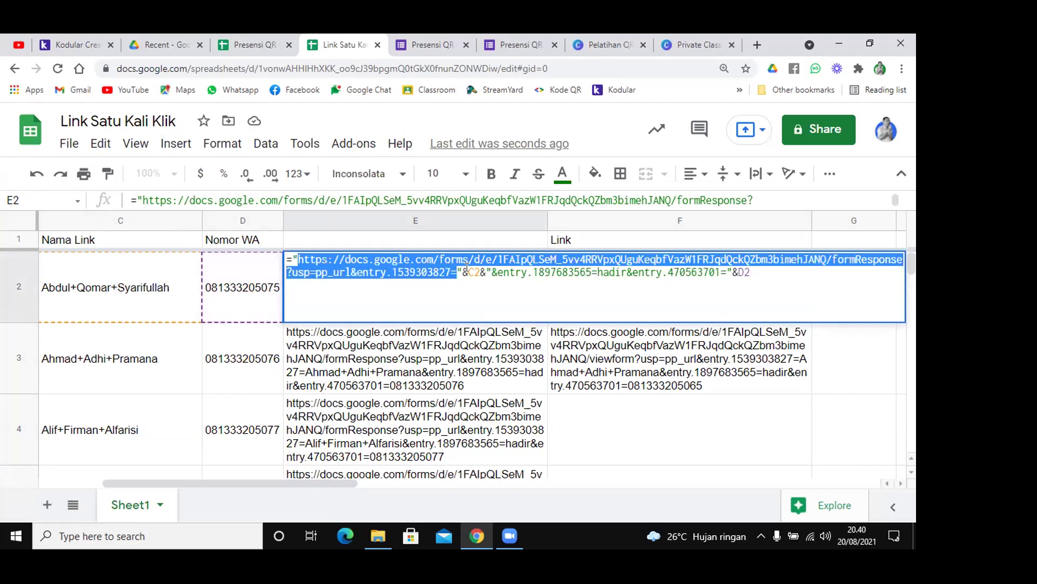
click(468, 268)
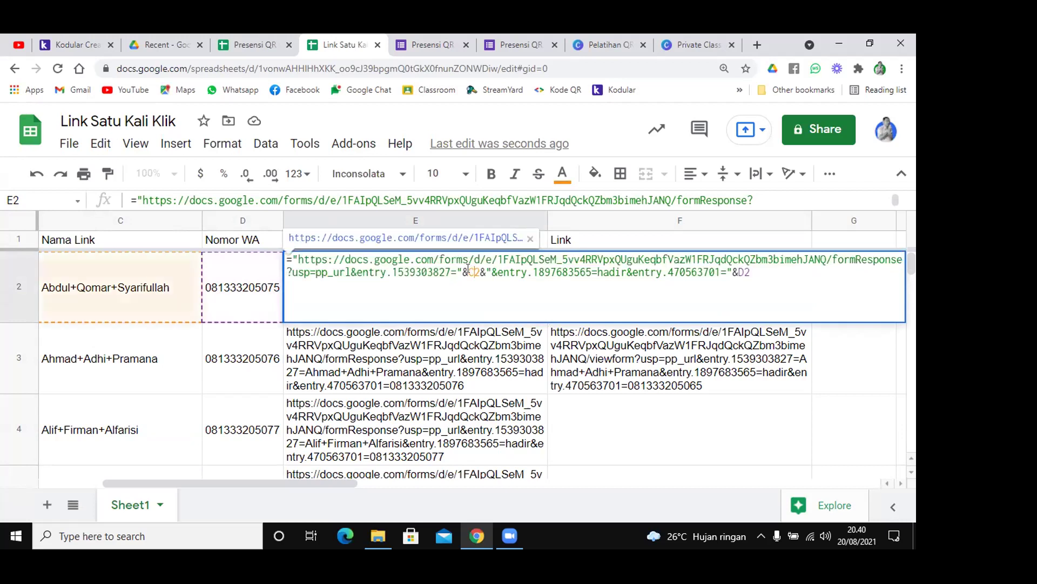
double_click(473, 271)
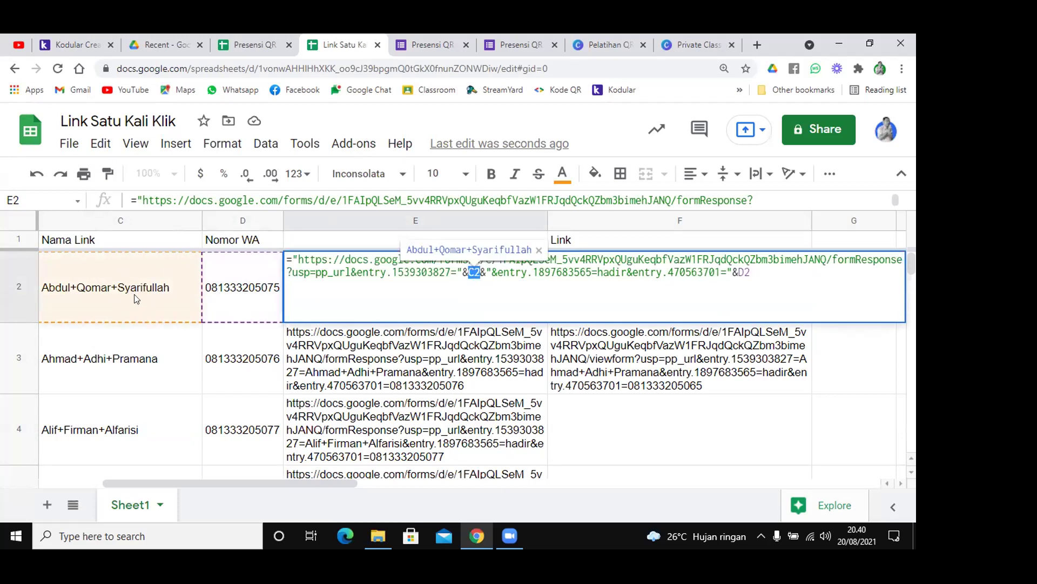
mouse_move(492, 271)
mouse_down()
mouse_move(655, 272)
mouse_move(685, 261)
mouse_move(751, 272)
mouse_up()
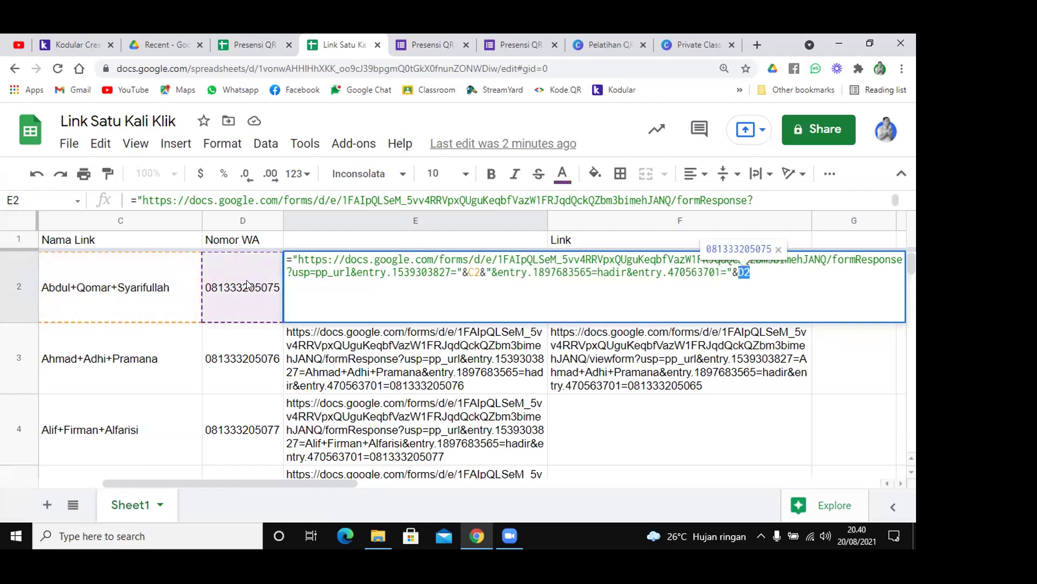
key(Return)
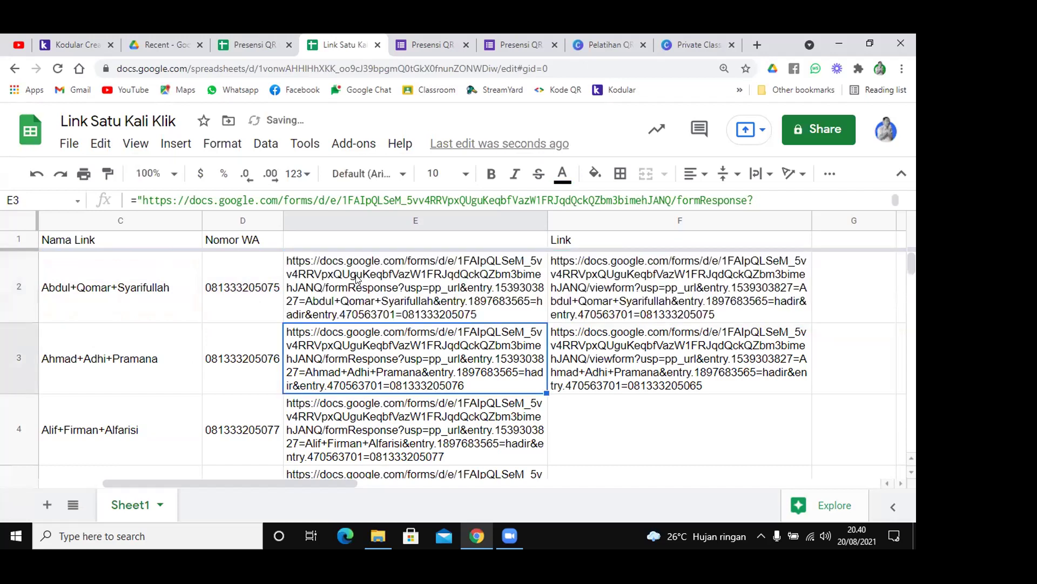
click(359, 279)
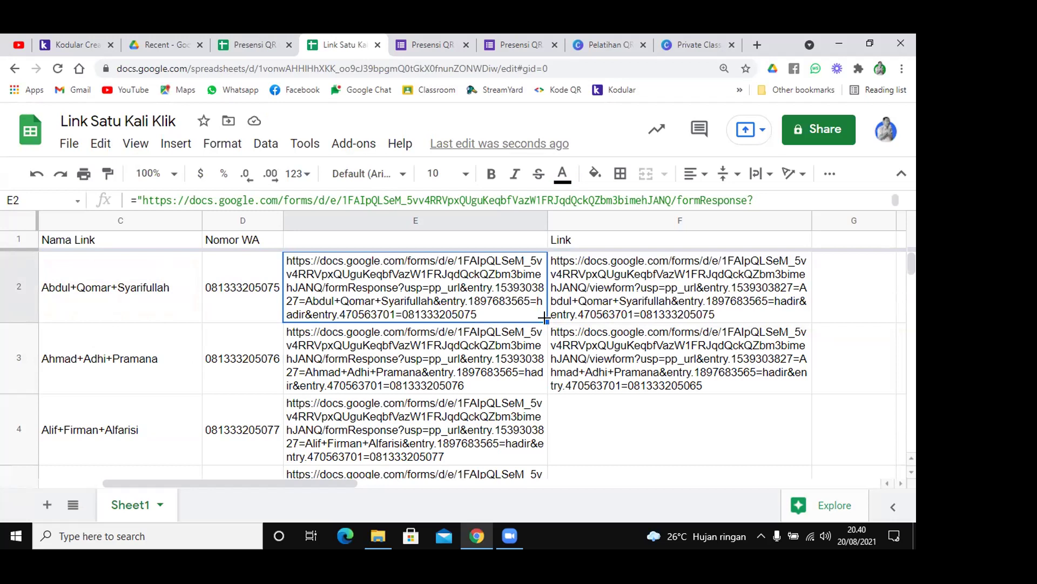
scroll(395, 415, down, 10)
scroll(395, 415, down, 8)
scroll(395, 415, up, 7)
scroll(395, 415, up, 10)
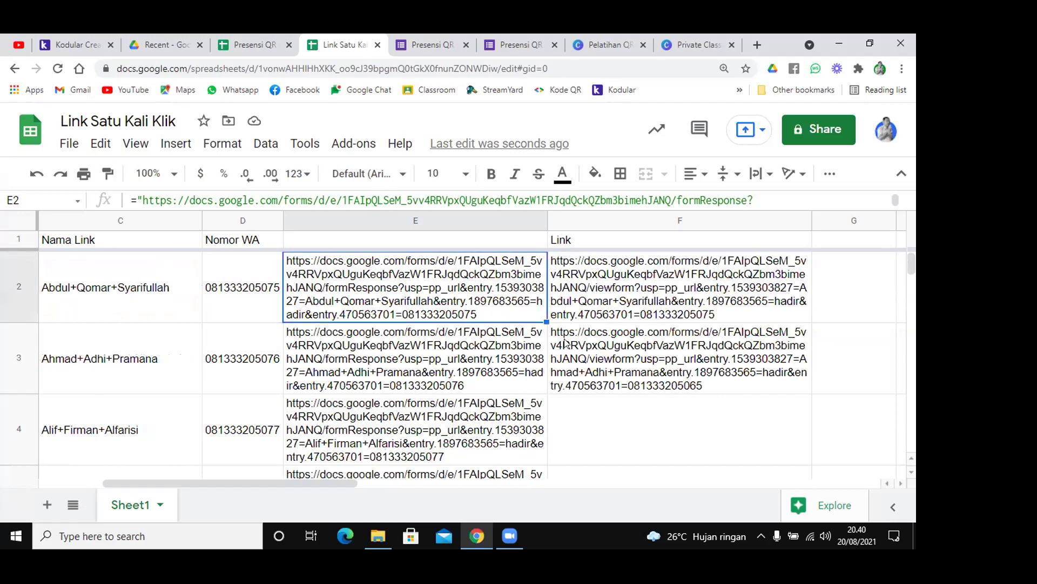